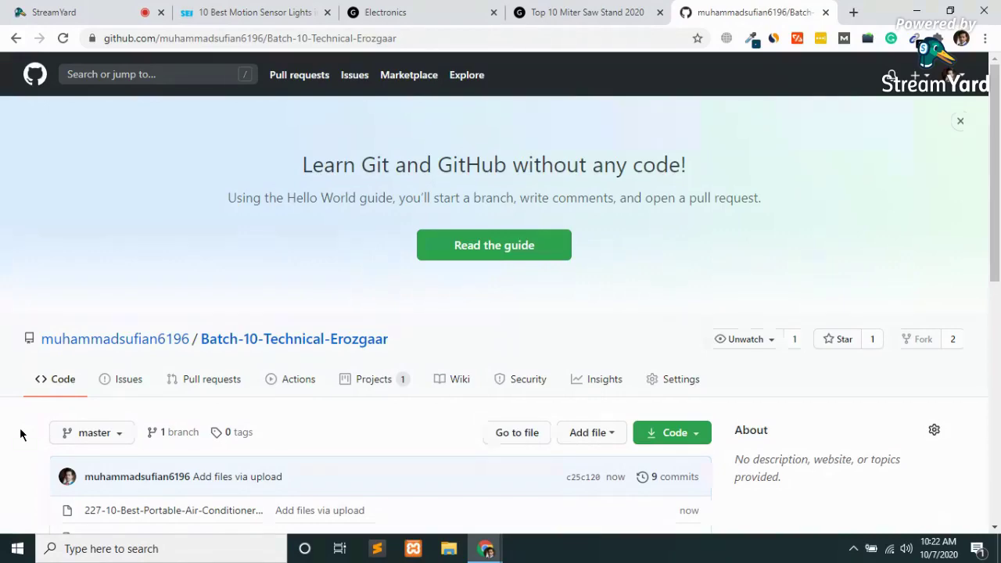
Open the Upload files page from the Add file menu of Batch-10-Technical-Erozgaar.
{"action": "scroll", "coordinate": [21, 435], "scroll_direction": "down", "scroll_amount": 4}
{"action": "scroll", "coordinate": [21, 435], "scroll_direction": "up", "scroll_amount": 1}
{"action": "scroll", "coordinate": [19, 427], "scroll_direction": "up", "scroll_amount": 2}
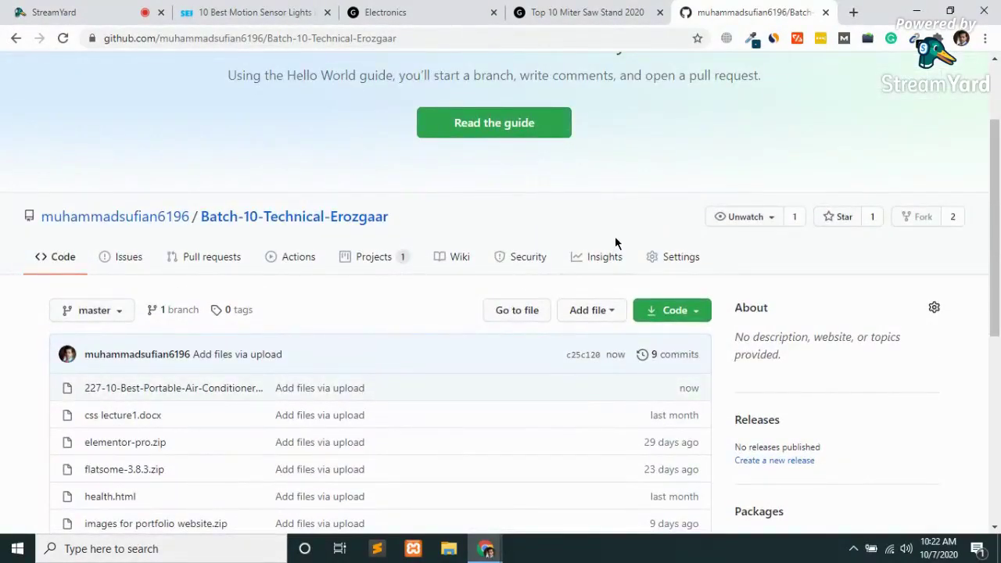
{"action": "scroll", "coordinate": [615, 242], "scroll_direction": "up", "scroll_amount": 1}
{"action": "left_click", "coordinate": [610, 381]}
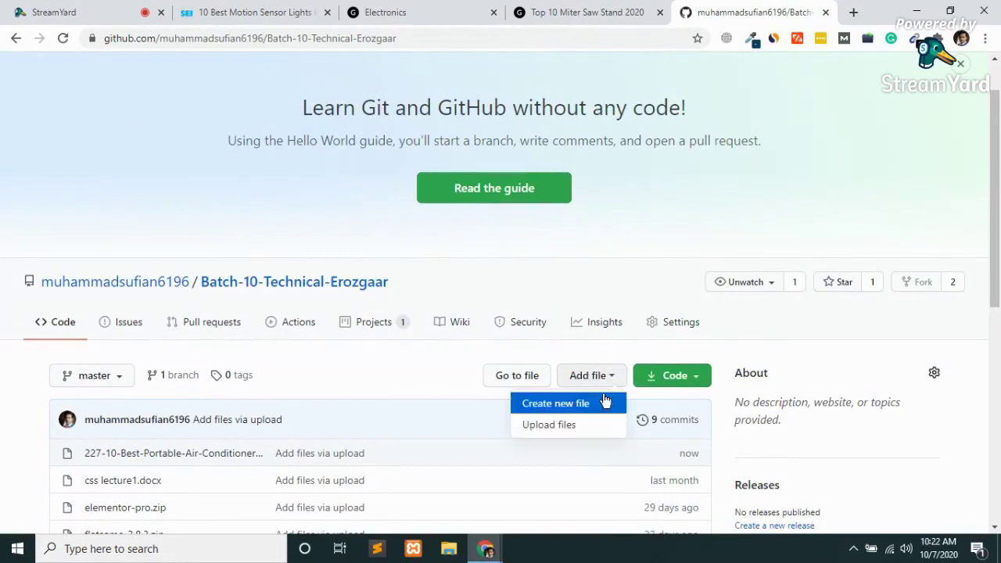
{"action": "left_click", "coordinate": [545, 428]}
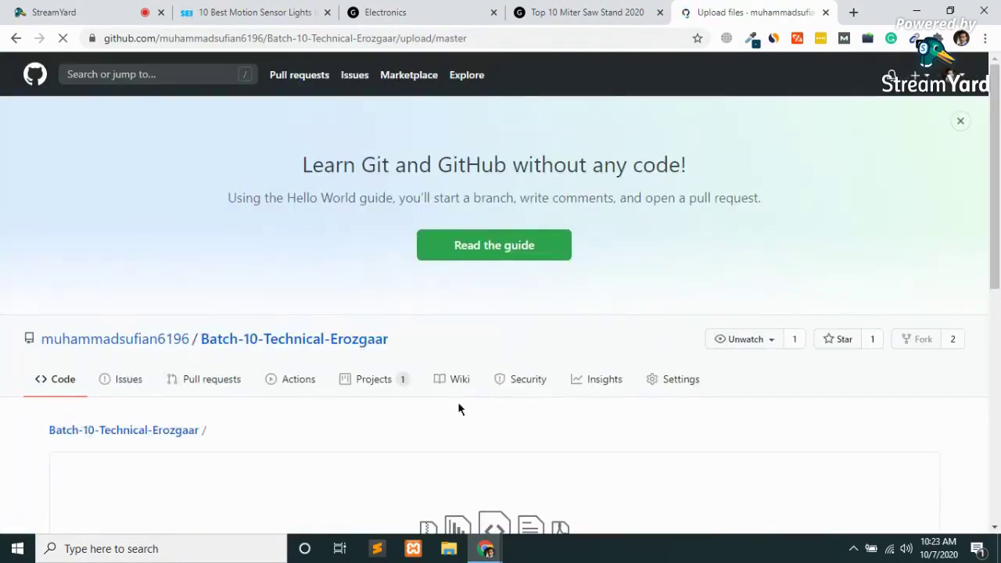
{"action": "scroll", "coordinate": [459, 403], "scroll_direction": "down", "scroll_amount": 6}
Pick school-management.zip from the Desktop in the file picker so it uploads.
{"action": "left_click", "coordinate": [507, 123]}
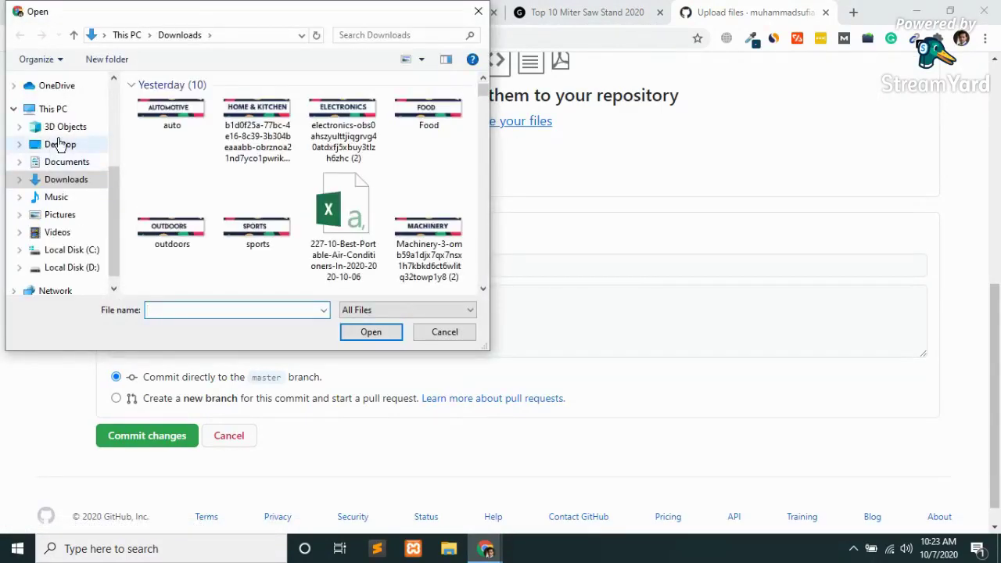
{"action": "left_click", "coordinate": [58, 144]}
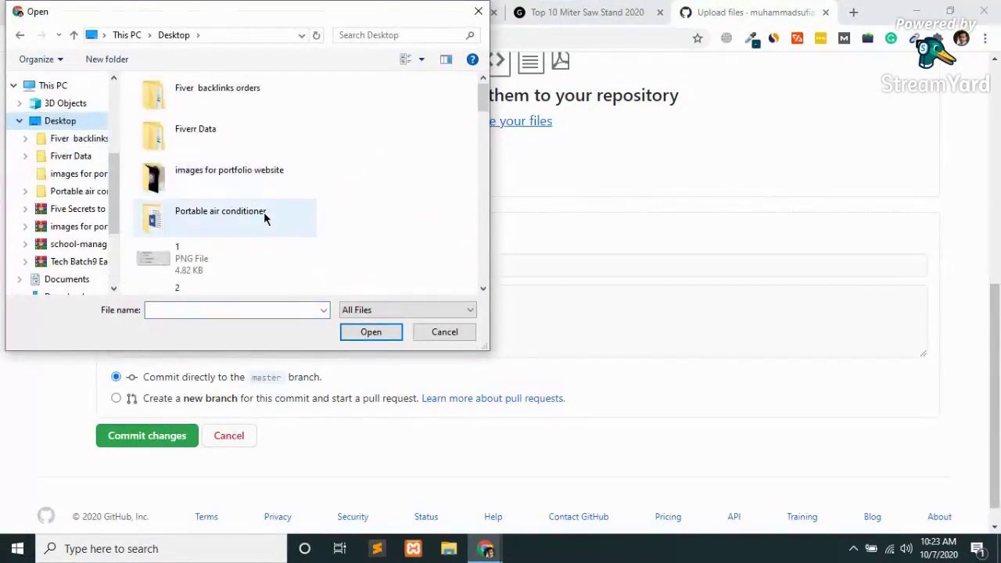
{"action": "left_click", "coordinate": [265, 217]}
{"action": "left_click", "coordinate": [263, 212]}
{"action": "type", "text": "s"}
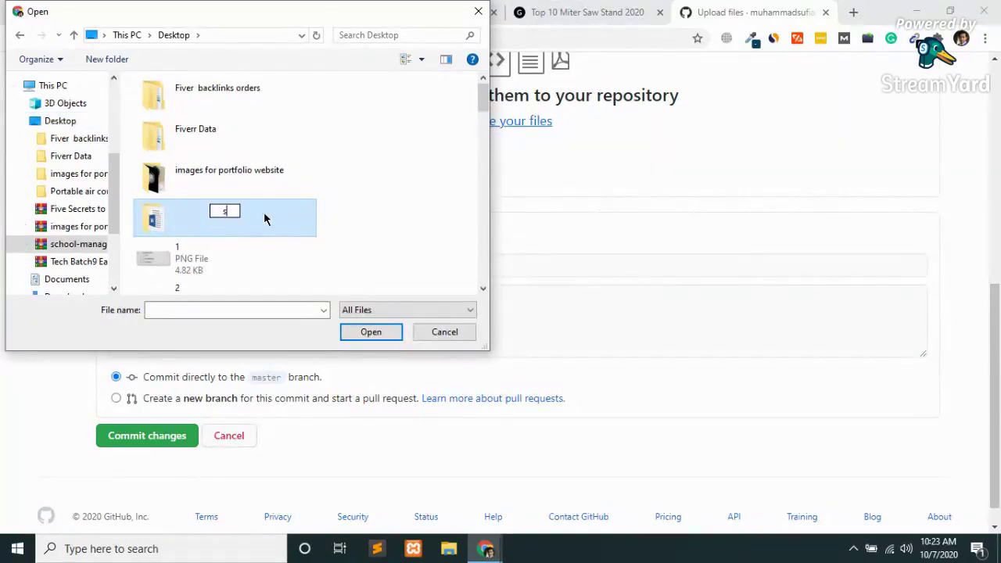
{"action": "left_click", "coordinate": [234, 255]}
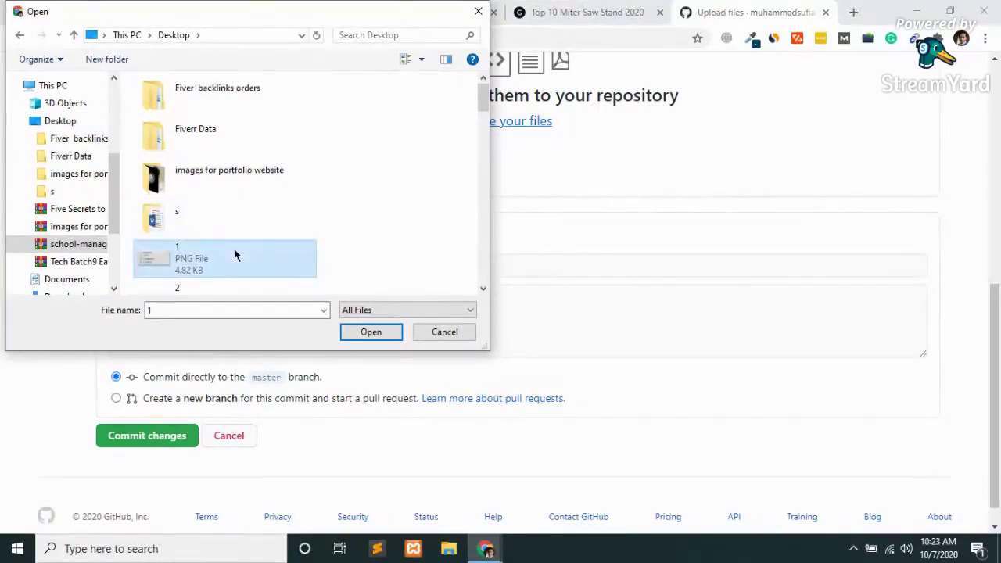
{"action": "left_click", "coordinate": [207, 228]}
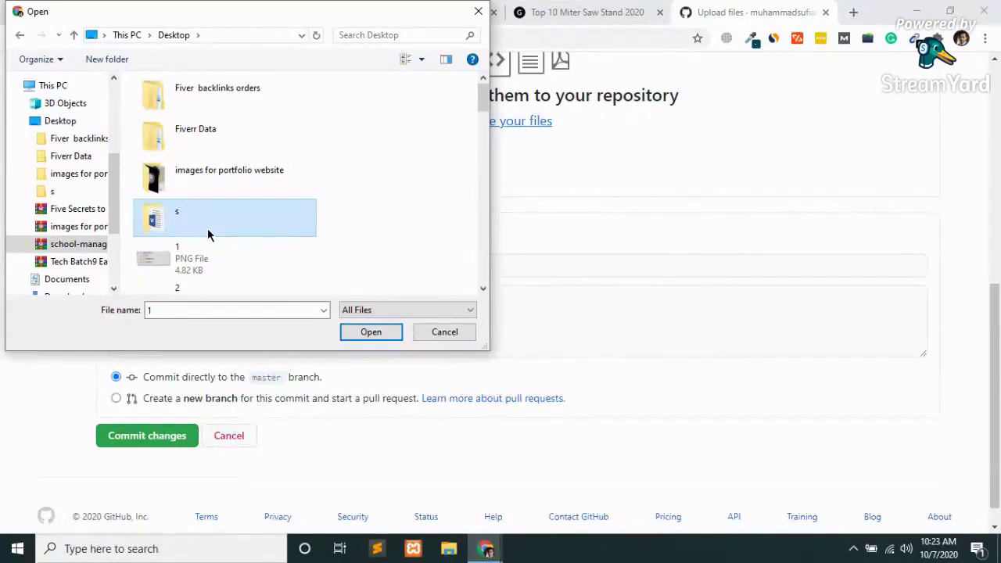
{"action": "left_click", "coordinate": [195, 271]}
{"action": "key", "text": "s"}
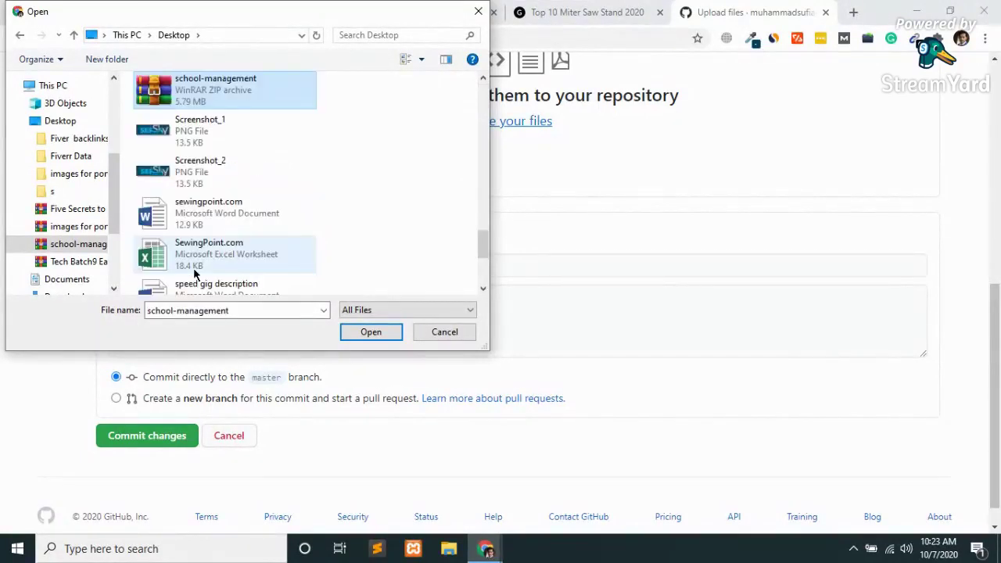
{"action": "double_click", "coordinate": [216, 93]}
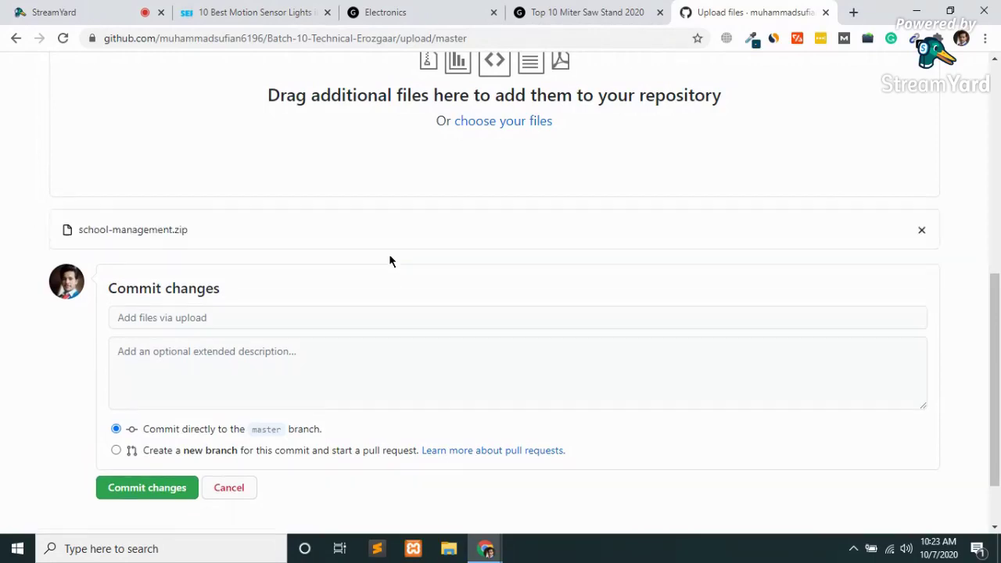
Commit school-management.zip to master, bringing the repository to 10 commits.
{"action": "left_click", "coordinate": [149, 489]}
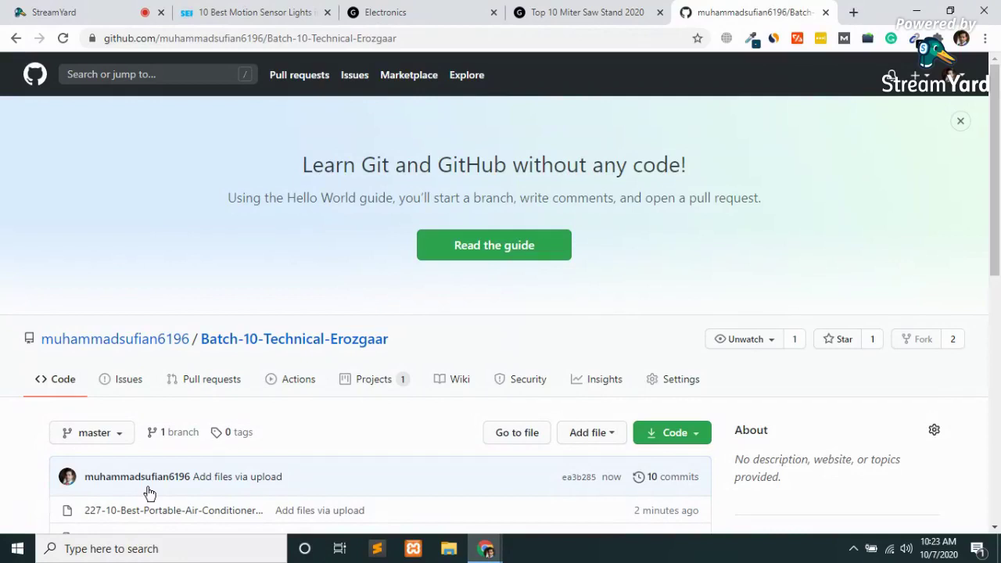
{"action": "left_click", "coordinate": [595, 431]}
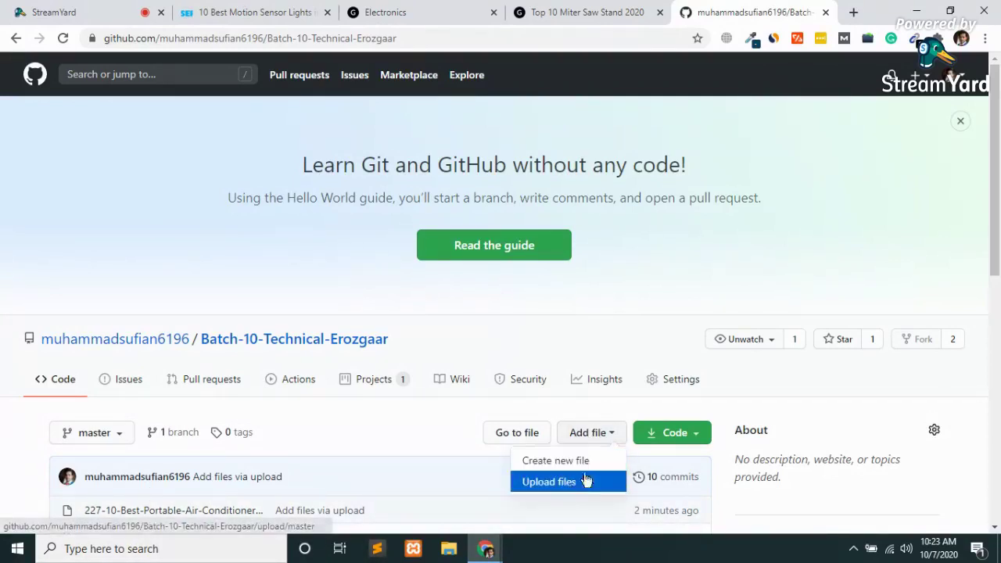
Open a fresh upload page and bring up the computer's file picker.
{"action": "left_click", "coordinate": [554, 484]}
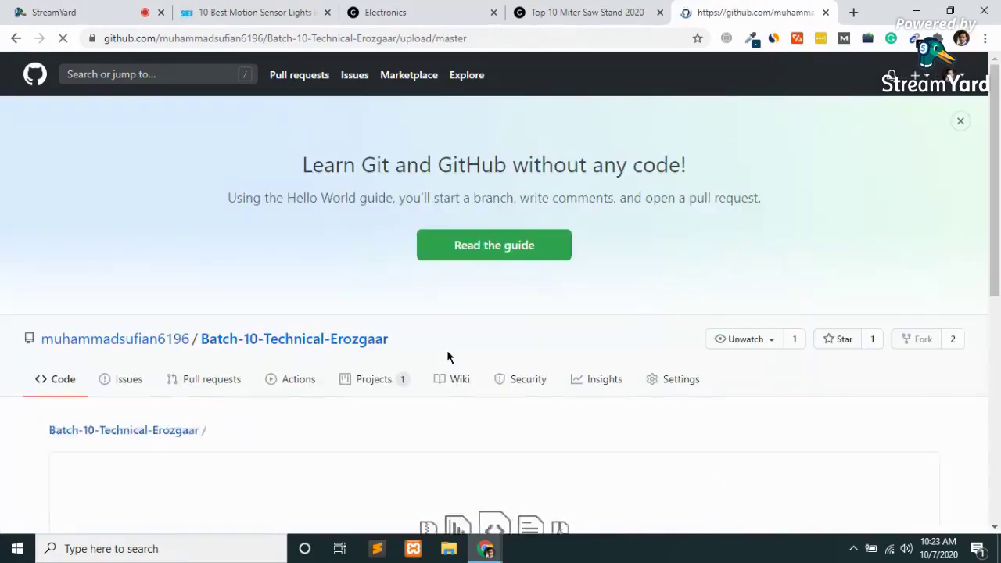
{"action": "scroll", "coordinate": [305, 398], "scroll_direction": "down", "scroll_amount": 4}
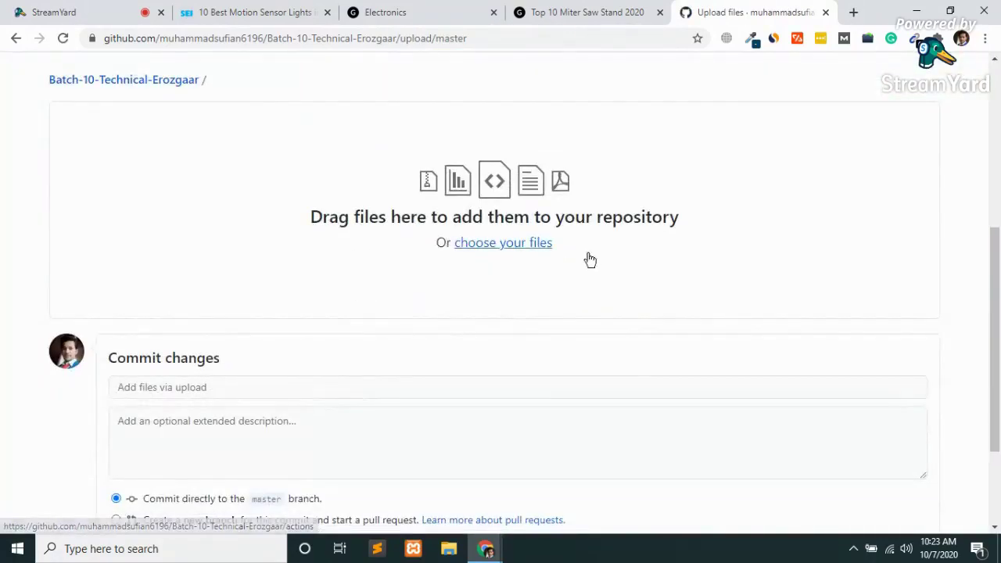
{"action": "left_click", "coordinate": [520, 244]}
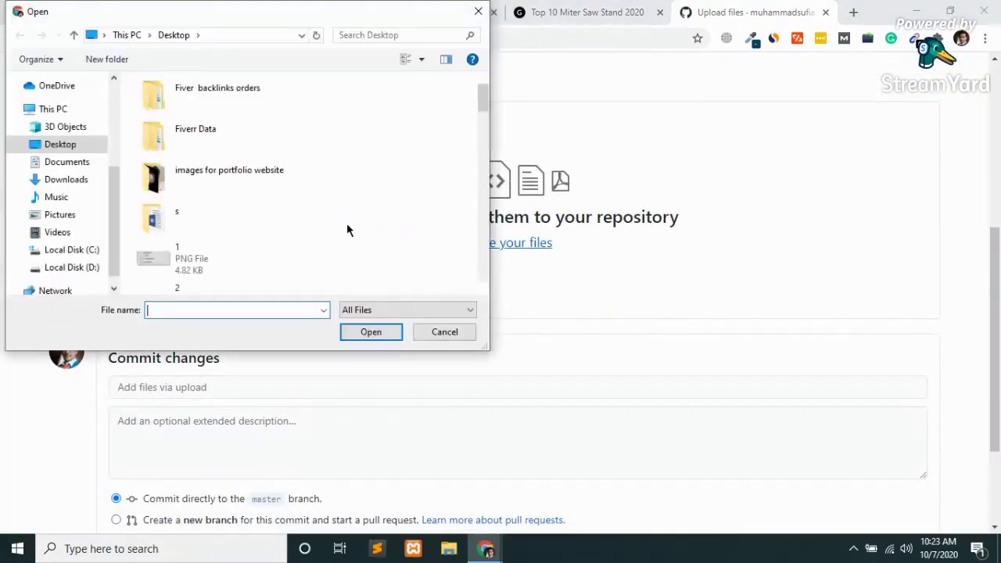
{"action": "left_click", "coordinate": [209, 249]}
{"action": "key", "text": "i"}
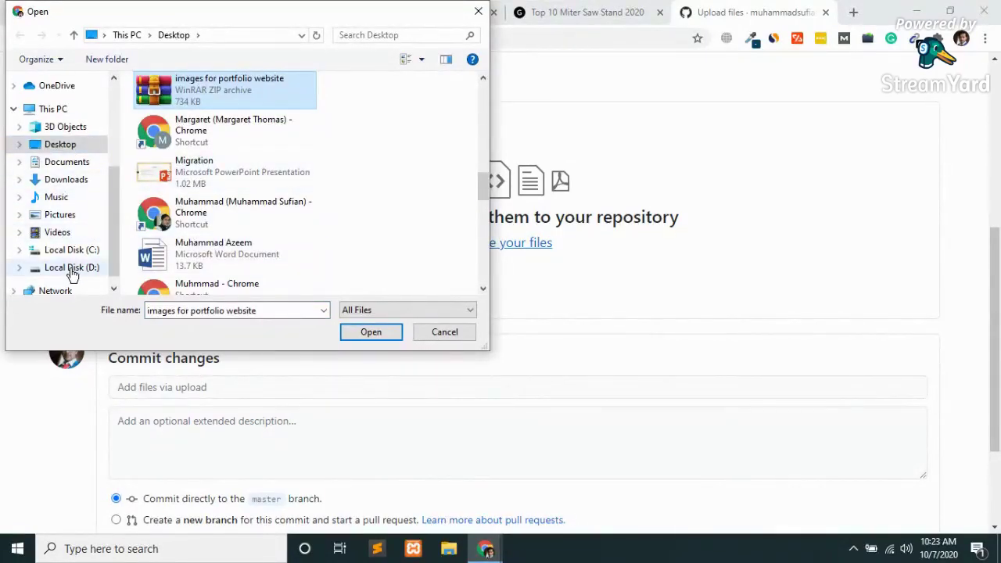
Browse the Downloads folder, cycling through files whose names start with 'i'.
{"action": "left_click", "coordinate": [69, 180]}
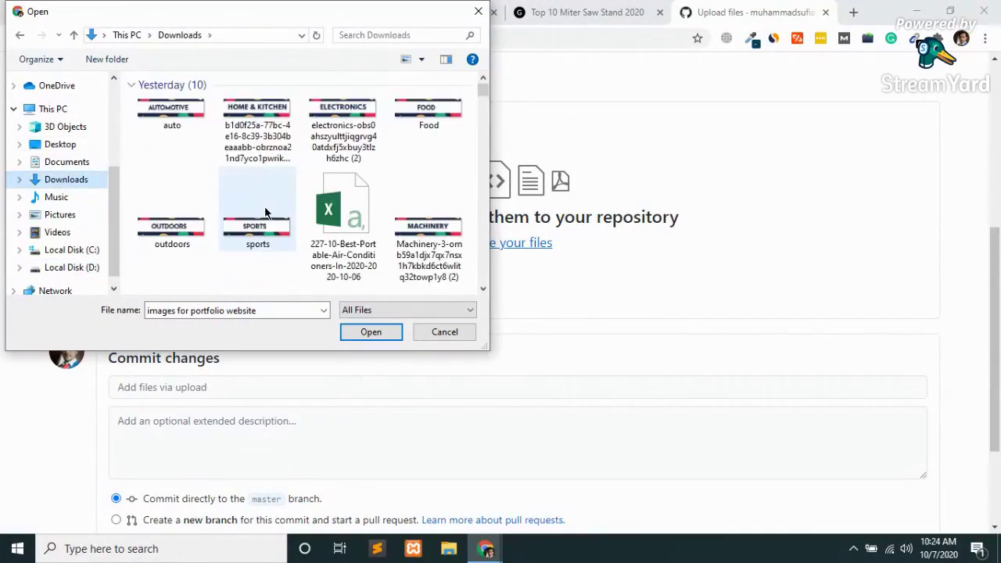
{"action": "left_click", "coordinate": [266, 212]}
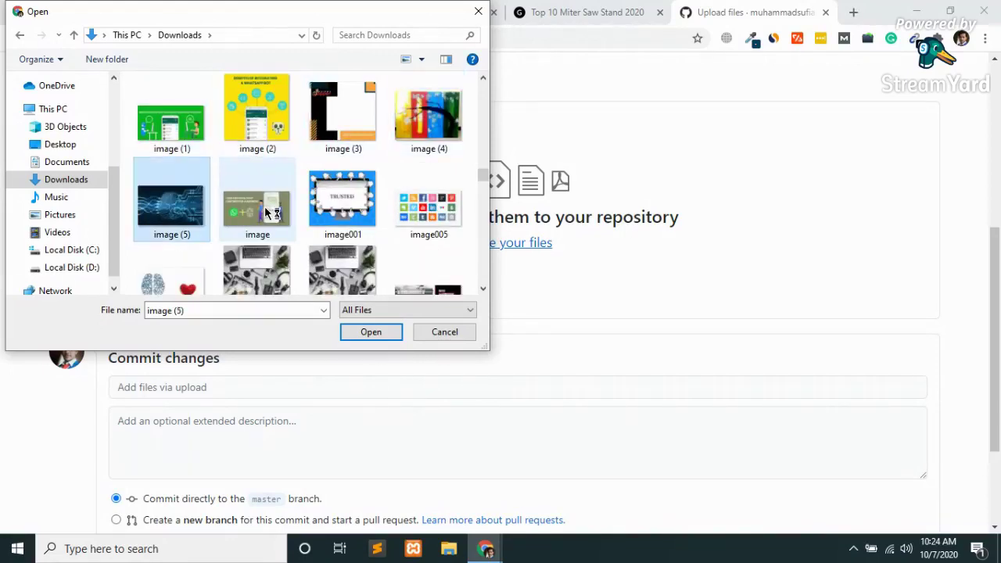
{"action": "key", "text": "i"}
{"action": "key", "text": "i"}
{"action": "key", "text": "i"}
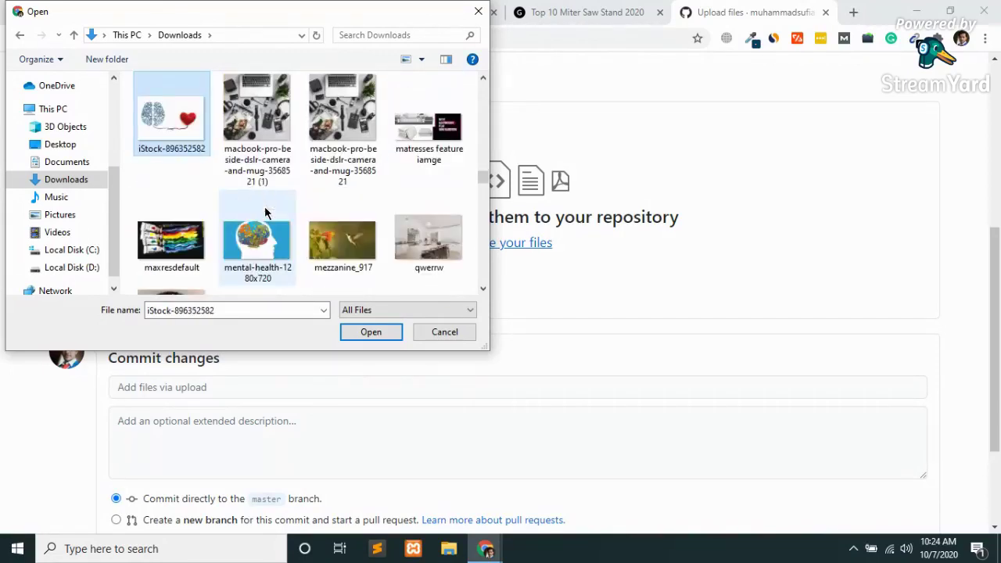
{"action": "key", "text": "i"}
{"action": "key", "text": "i"}
{"action": "key", "text": "i"}
{"action": "key", "text": "i"}
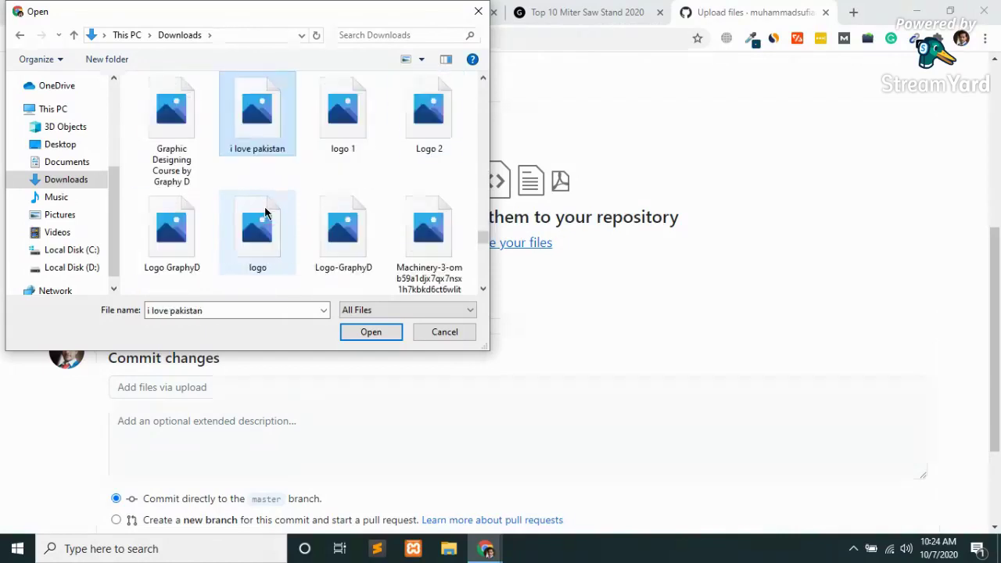
{"action": "key", "text": "i"}
{"action": "key", "text": "i"}
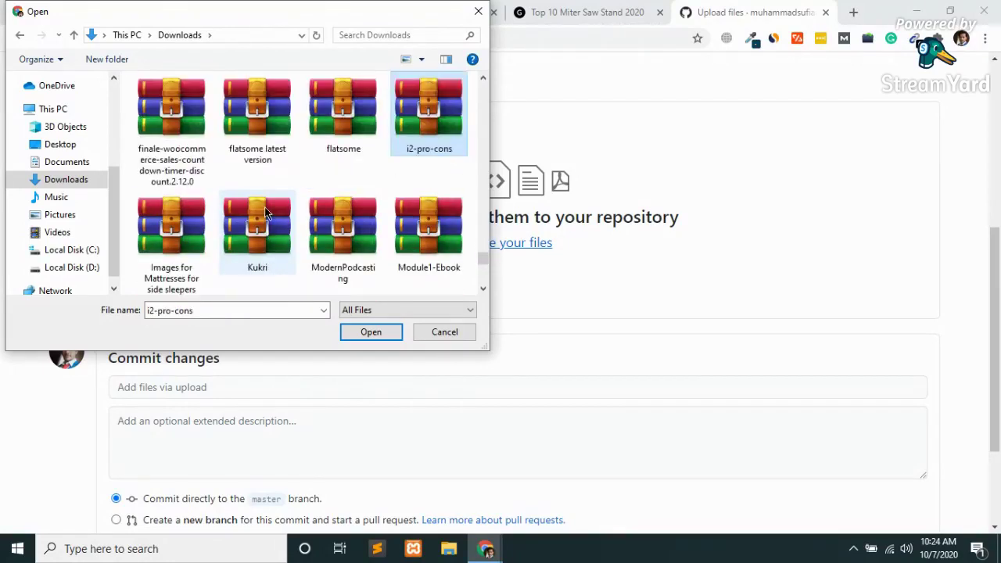
{"action": "key", "text": "i"}
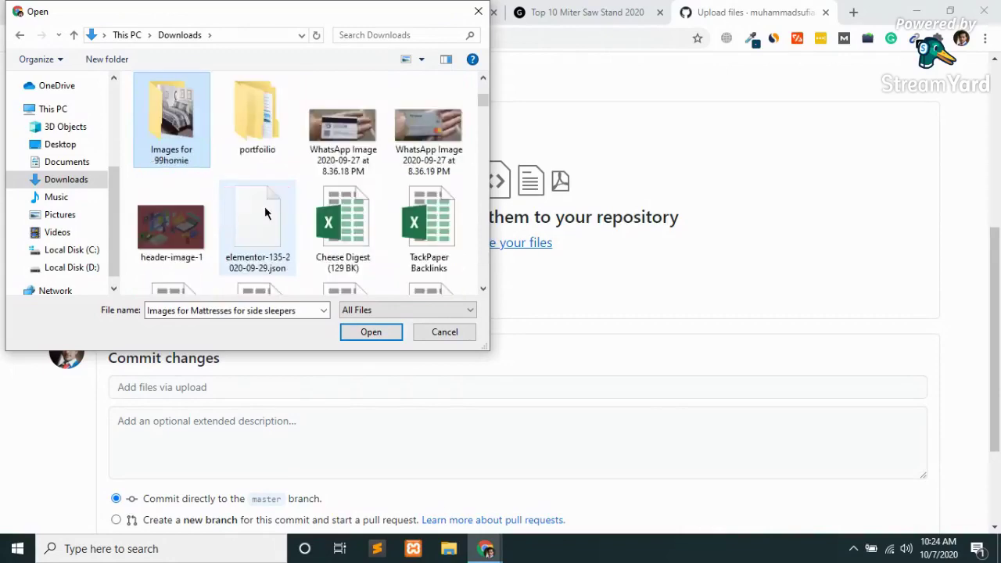
{"action": "key", "text": "i"}
{"action": "key", "text": "i"}
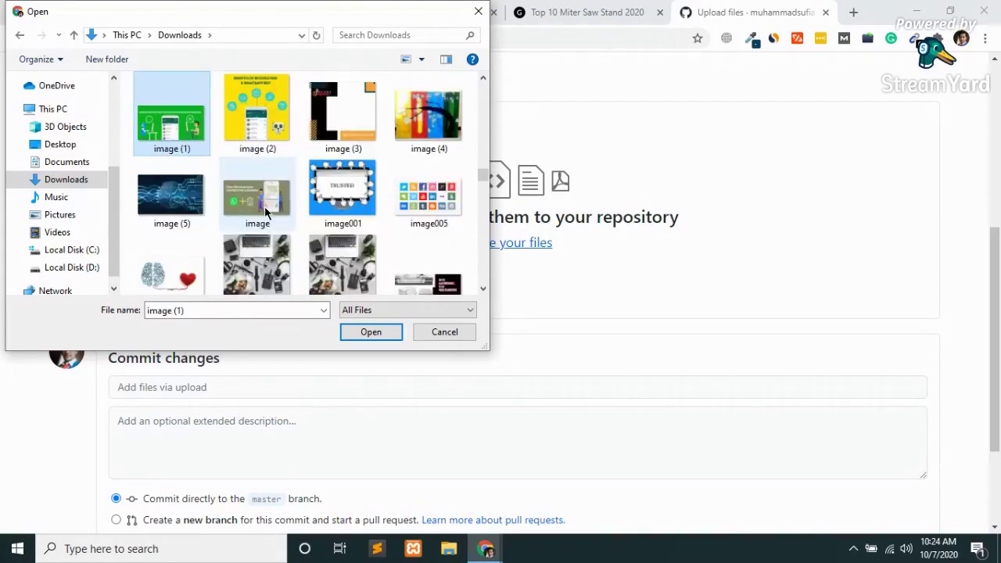
Search for 'ithem', then navigate through Local Disk (D:) into the Downloads 30 dec 2019 folder.
{"action": "left_click", "coordinate": [393, 37]}
{"action": "type", "text": "itheme"}
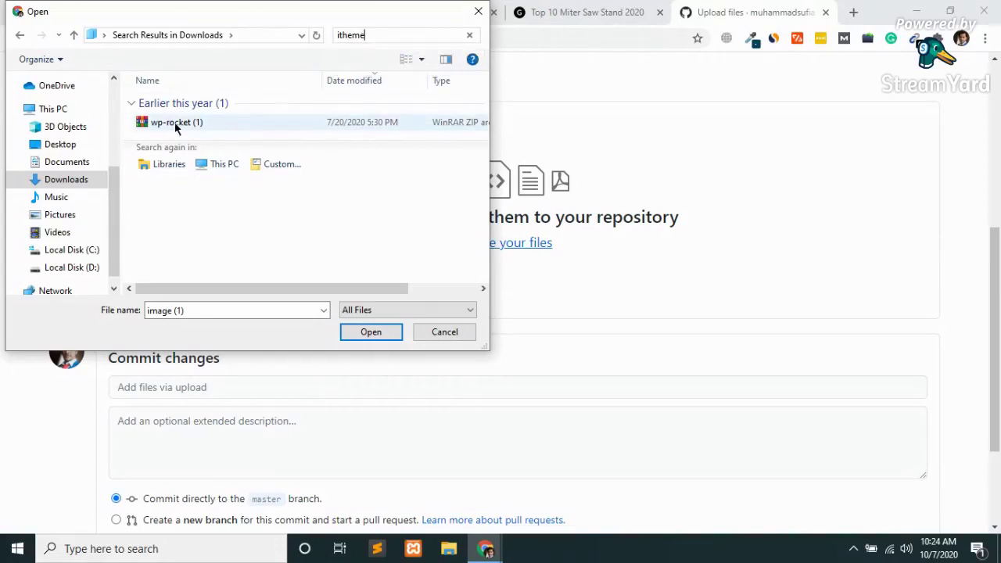
{"action": "key", "text": "BackSpace"}
{"action": "key", "text": "BackSpace"}
{"action": "key", "text": "BackSpace"}
{"action": "key", "text": "BackSpace"}
{"action": "key", "text": "BackSpace"}
{"action": "key", "text": "BackSpace"}
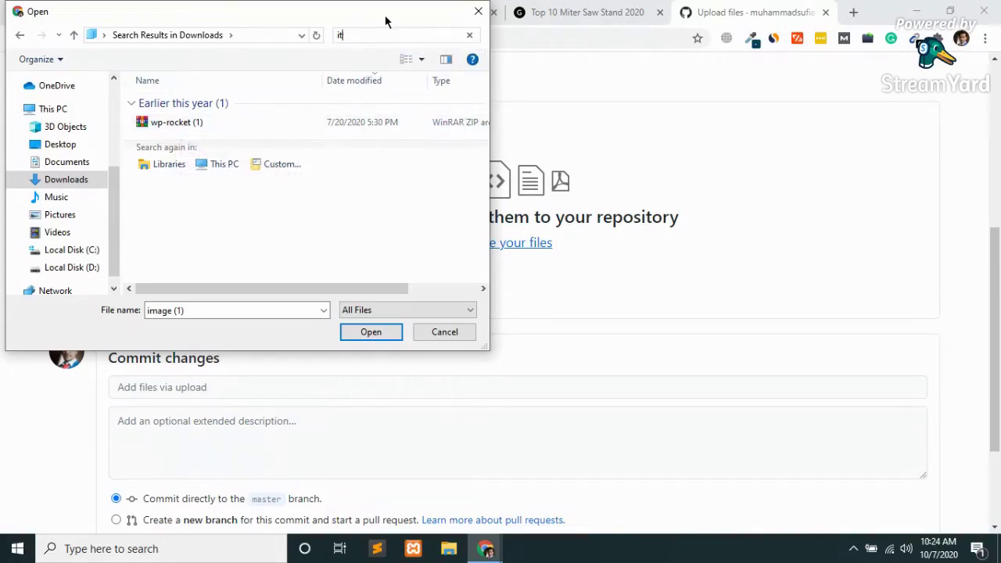
{"action": "left_click", "coordinate": [61, 268]}
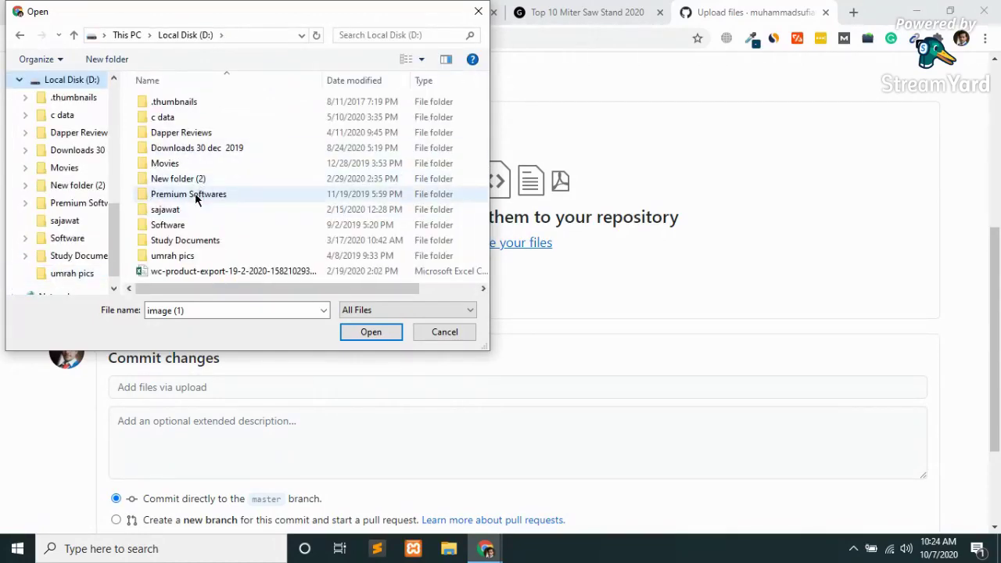
{"action": "double_click", "coordinate": [197, 193]}
{"action": "left_click", "coordinate": [296, 209]}
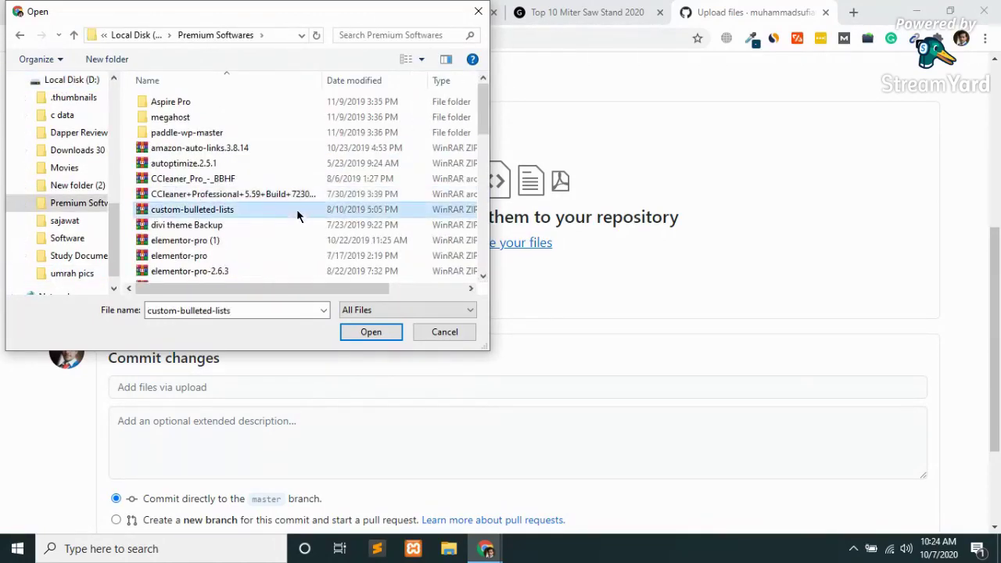
{"action": "key", "text": "i"}
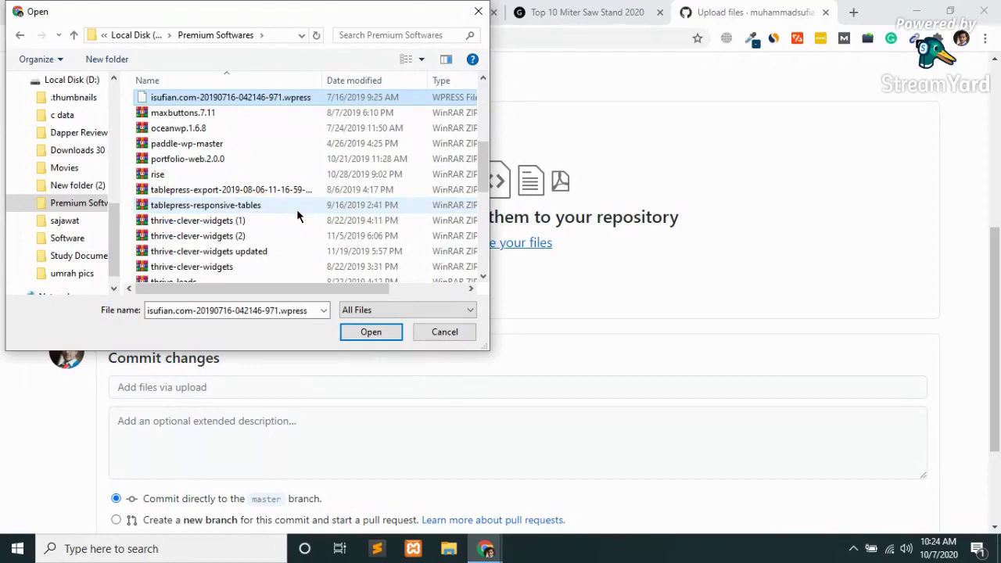
{"action": "key", "text": "BackSpace"}
{"action": "key", "text": "Up"}
{"action": "key", "text": "Up"}
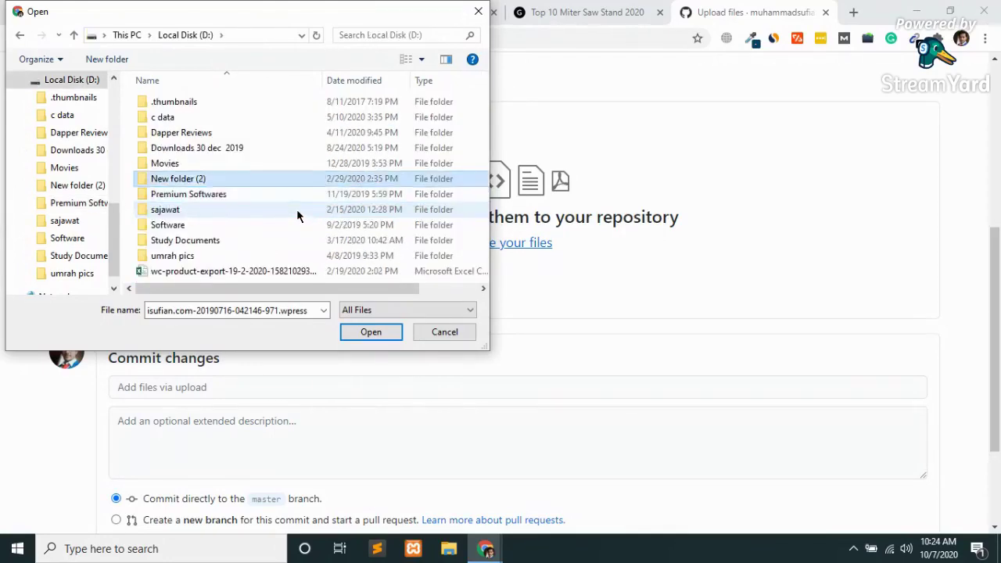
{"action": "key", "text": "Up"}
{"action": "key", "text": "Return"}
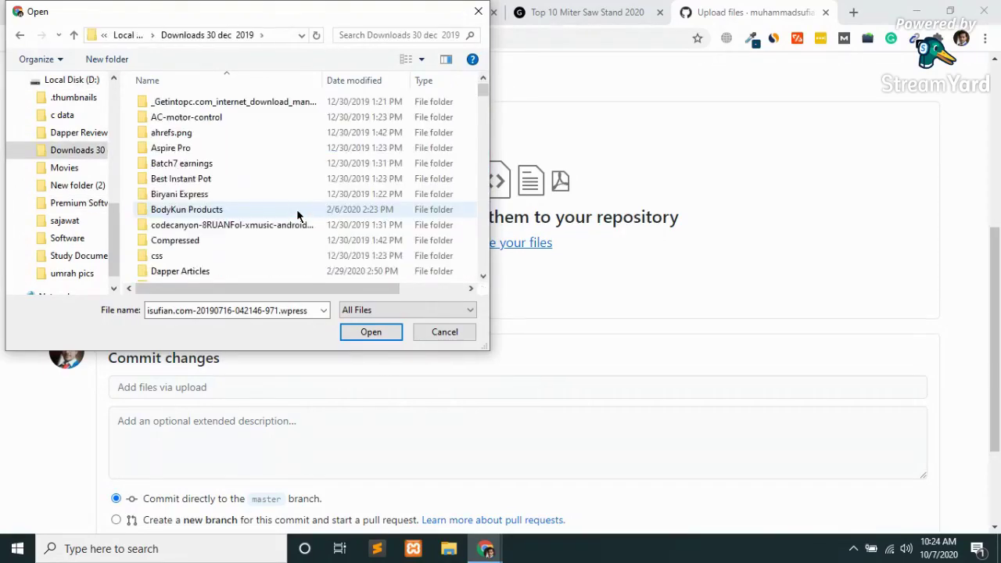
Rename 'ithemes-security-pro (1)' to 'ithemes-security-pro' and choose it for upload.
{"action": "key", "text": "i"}
{"action": "key", "text": "Down"}
{"action": "key", "text": "Down"}
{"action": "key", "text": "Down"}
{"action": "key", "text": "Down"}
{"action": "key", "text": "Down"}
{"action": "key", "text": "Down"}
{"action": "key", "text": "Down"}
{"action": "key", "text": "Down"}
{"action": "key", "text": "Down"}
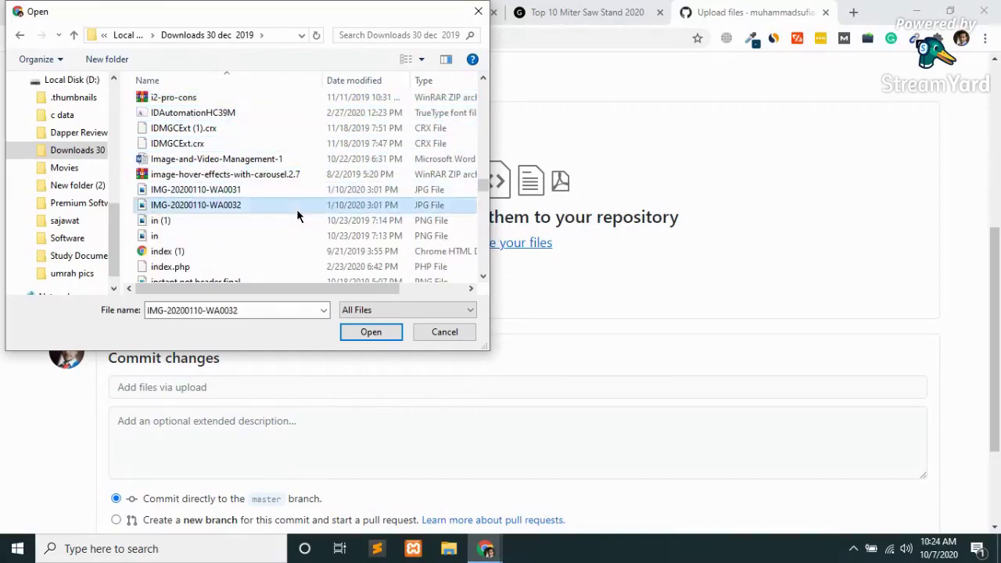
{"action": "key", "text": "Down"}
{"action": "key", "text": "Down"}
{"action": "key", "text": "Down"}
{"action": "key", "text": "Down"}
{"action": "key", "text": "Down"}
{"action": "key", "text": "Down"}
{"action": "key", "text": "Down"}
{"action": "key", "text": "Down"}
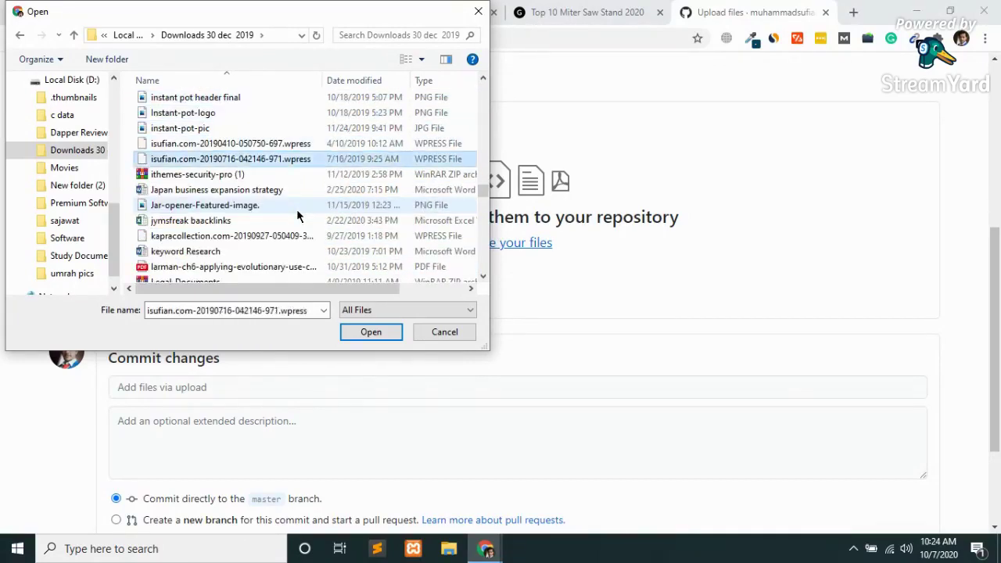
{"action": "left_click", "coordinate": [220, 178]}
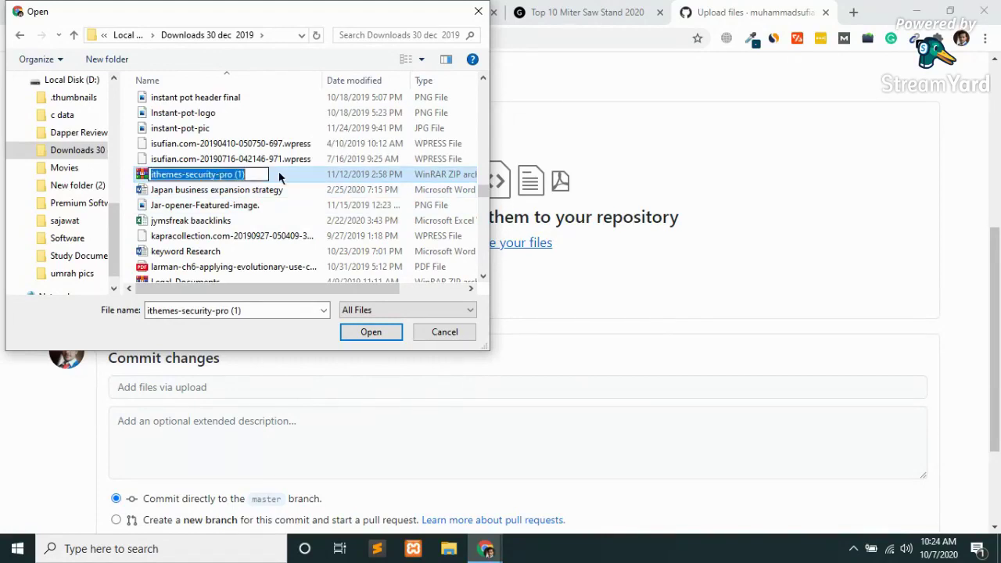
{"action": "left_click", "coordinate": [259, 173]}
{"action": "key", "text": "BackSpace"}
{"action": "key", "text": "BackSpace"}
{"action": "key", "text": "BackSpace"}
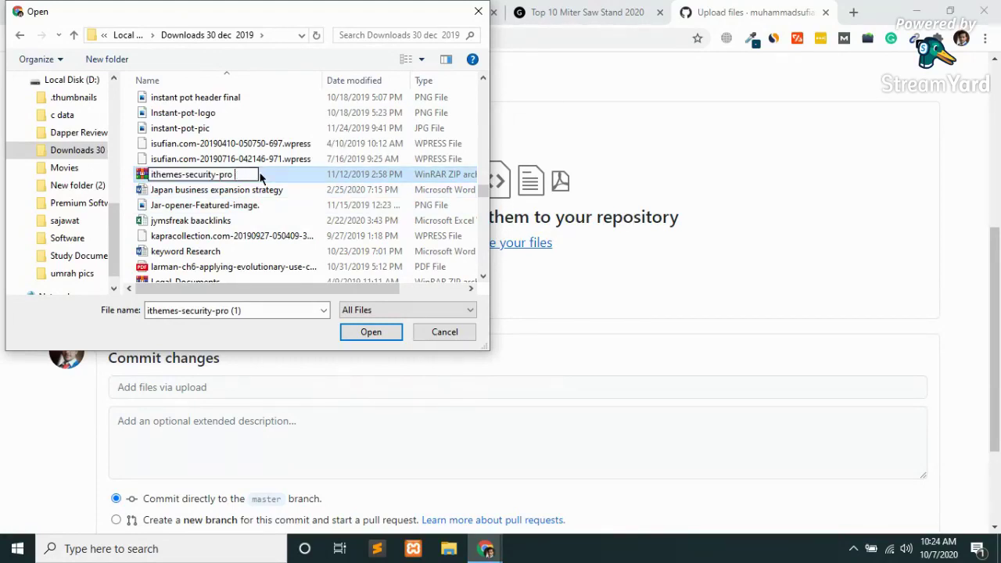
{"action": "key", "text": "Return"}
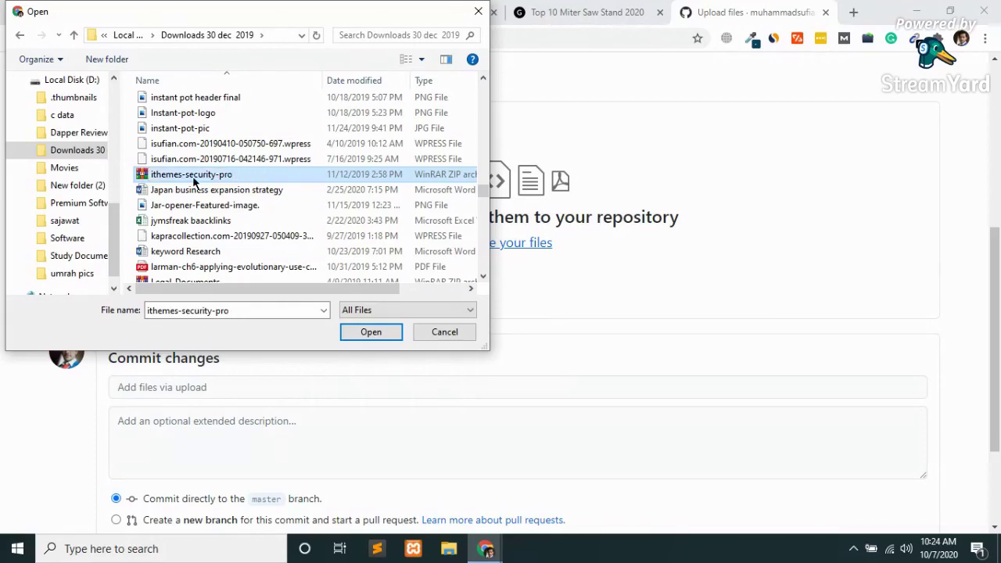
{"action": "key", "text": "Return"}
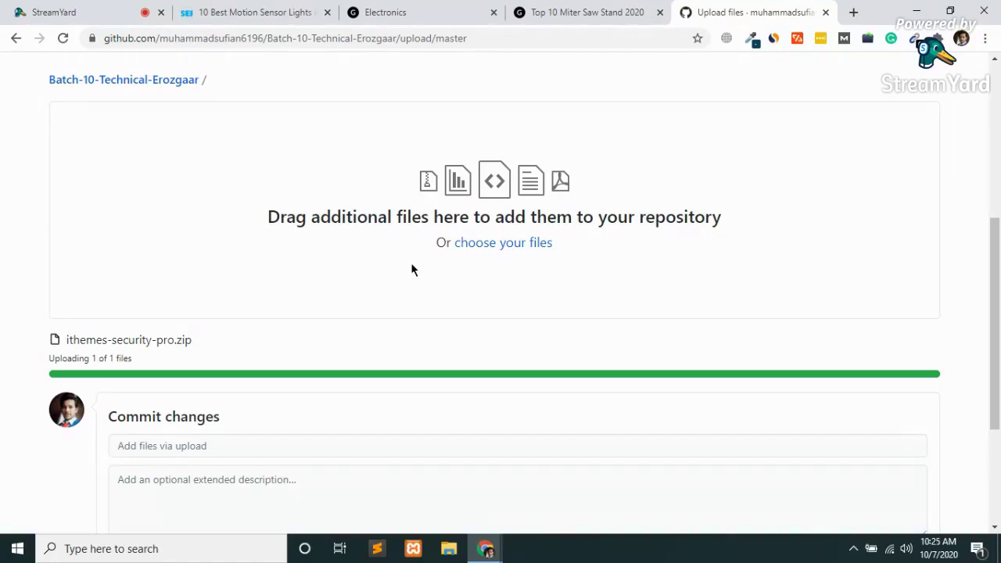
Commit ithemes-security-pro.zip to master, bringing the repository to 11 commits.
{"action": "scroll", "coordinate": [413, 270], "scroll_direction": "down", "scroll_amount": 3}
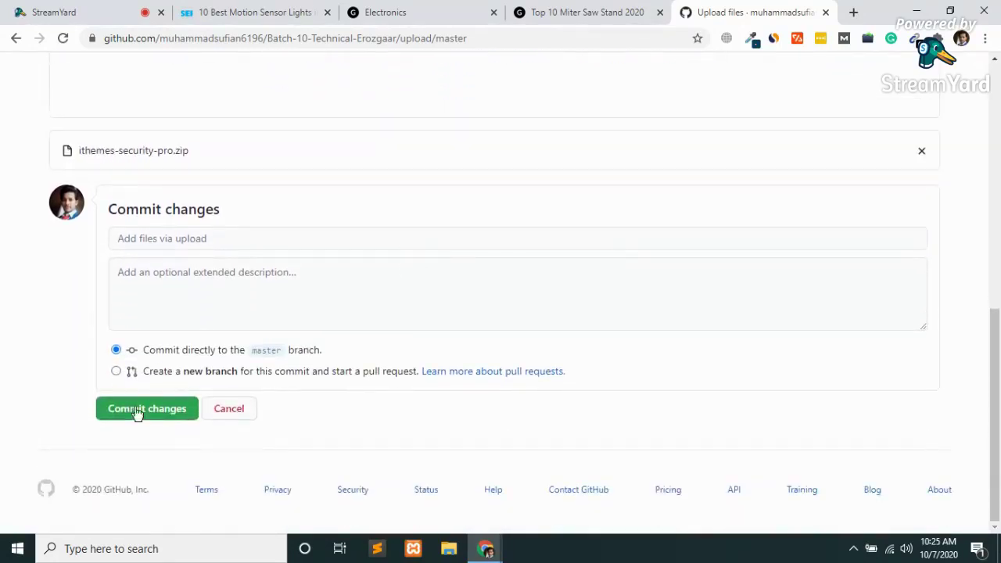
{"action": "left_click", "coordinate": [151, 408]}
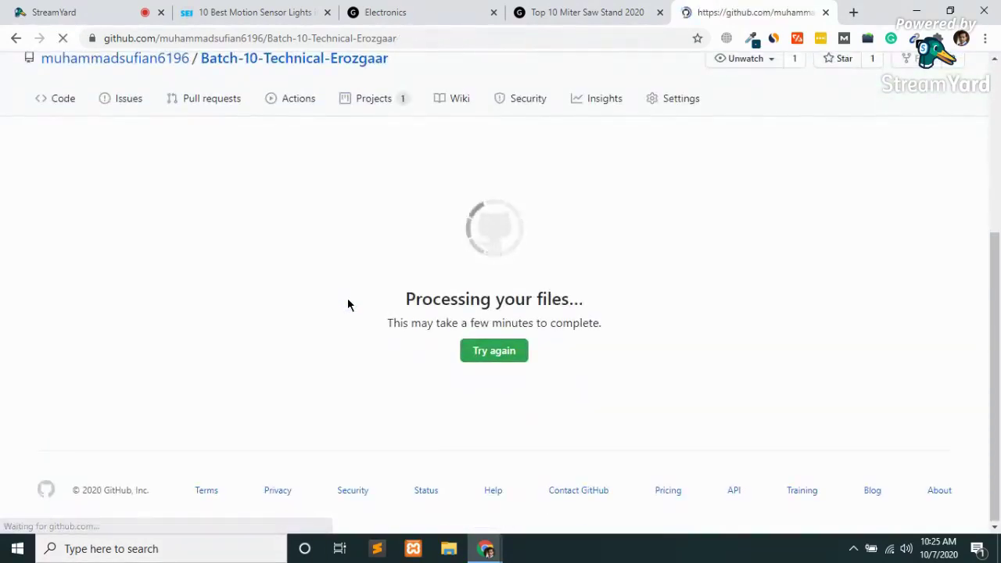
{"action": "scroll", "coordinate": [348, 298], "scroll_direction": "down", "scroll_amount": 3}
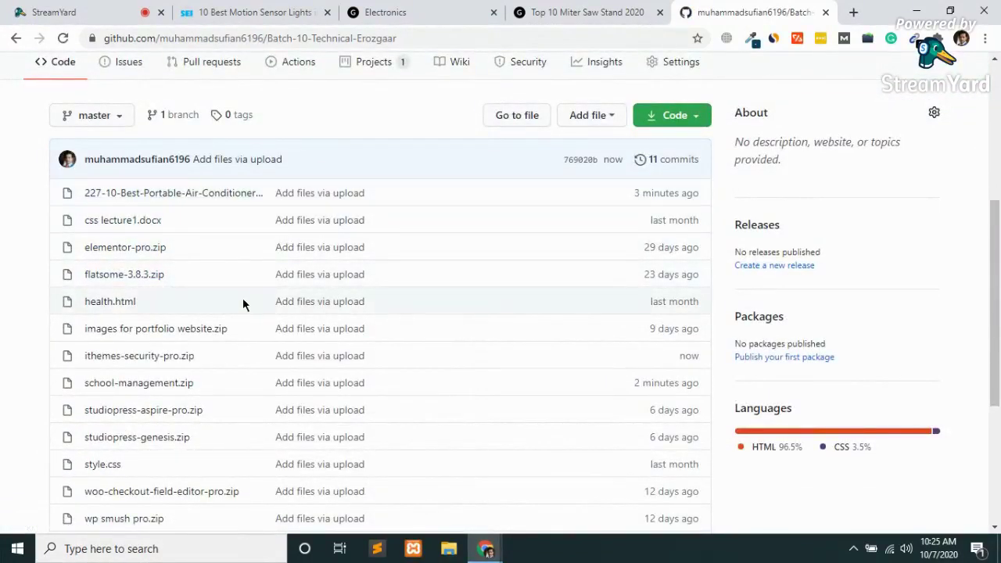
{"action": "scroll", "coordinate": [249, 303], "scroll_direction": "up", "scroll_amount": 3}
{"action": "left_click", "coordinate": [585, 313]}
Start a new upload and pick monarch.zip in the file picker.
{"action": "left_click", "coordinate": [572, 359]}
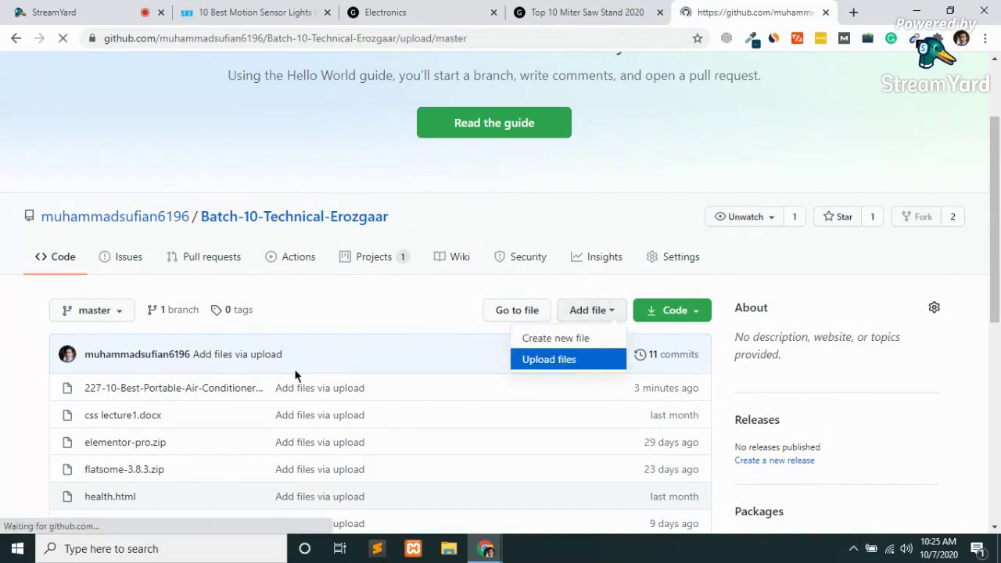
{"action": "scroll", "coordinate": [295, 369], "scroll_direction": "down", "scroll_amount": 3}
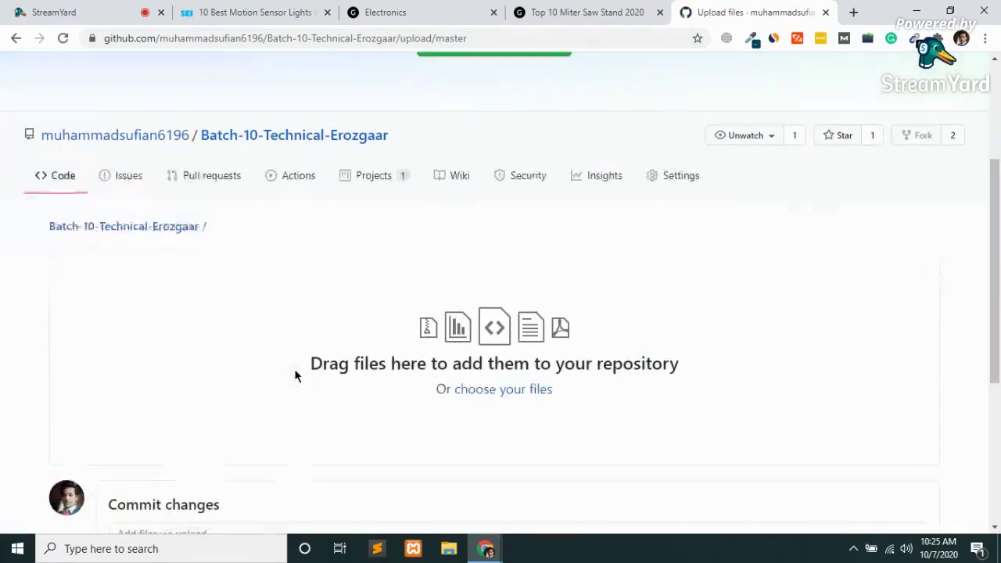
{"action": "left_click", "coordinate": [501, 390]}
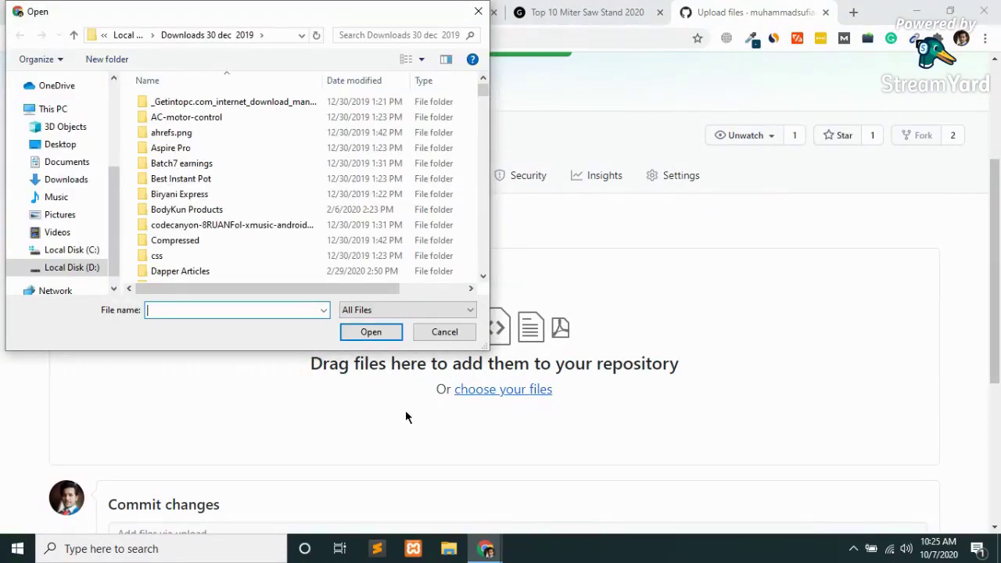
{"action": "key", "text": "Escape"}
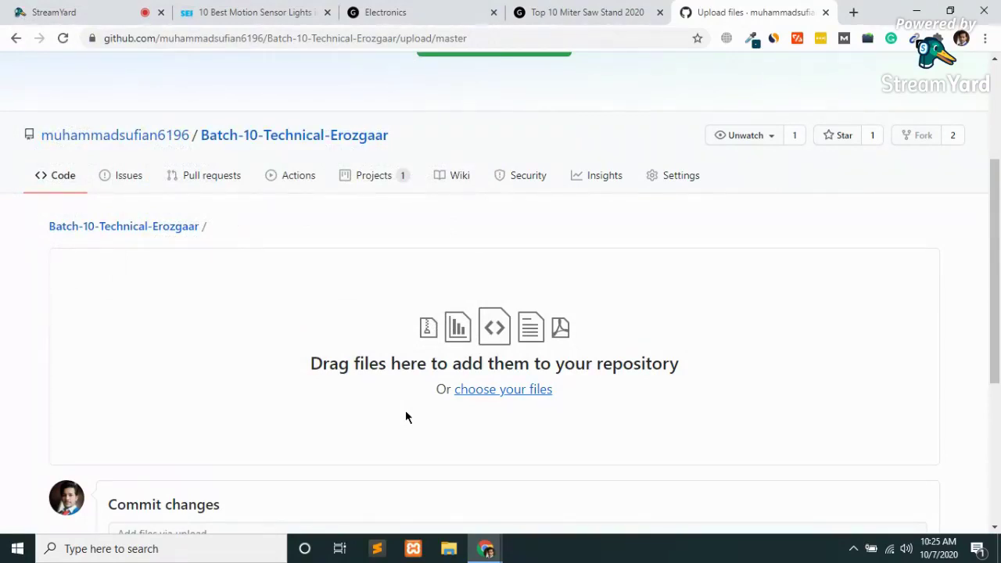
{"action": "left_click", "coordinate": [501, 389]}
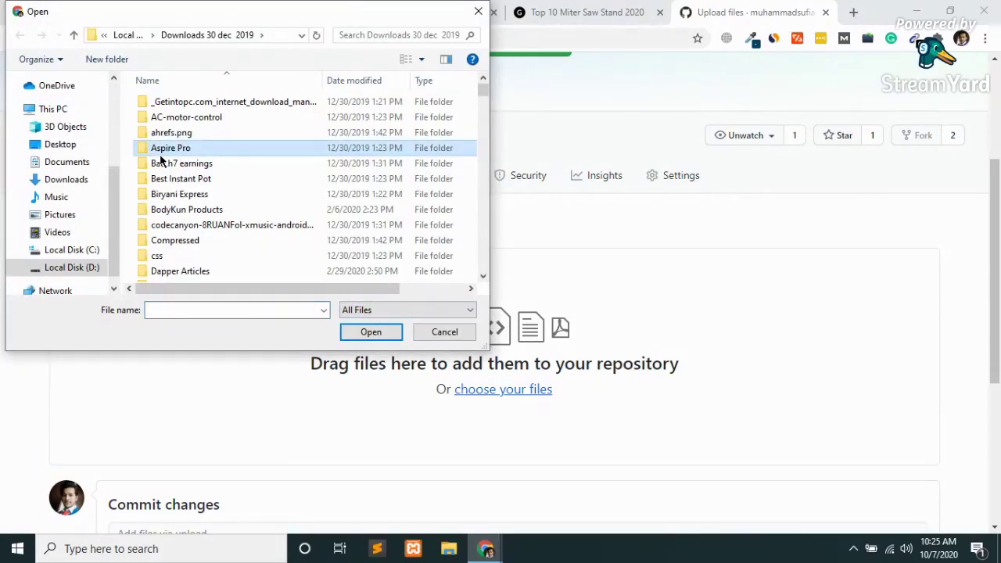
{"action": "key", "text": "m"}
{"action": "key", "text": "m"}
{"action": "key", "text": "m"}
{"action": "key", "text": "m"}
{"action": "key", "text": "m"}
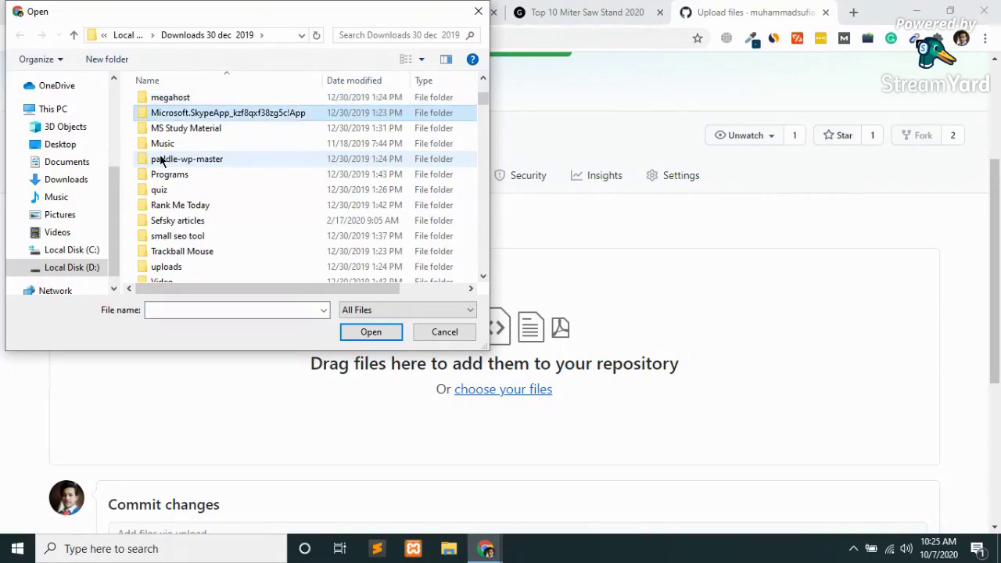
{"action": "key", "text": "m"}
{"action": "key", "text": "m"}
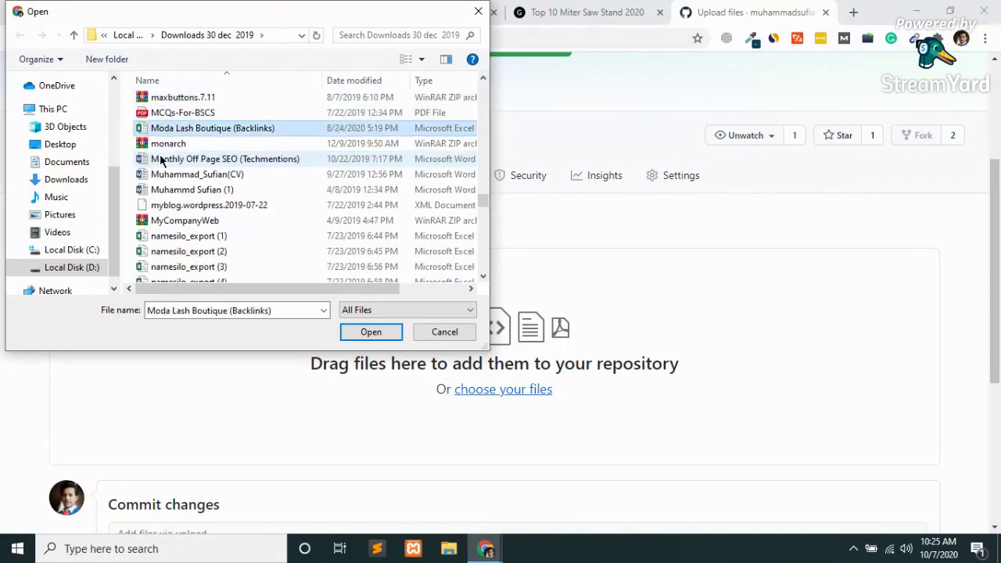
{"action": "double_click", "coordinate": [169, 144]}
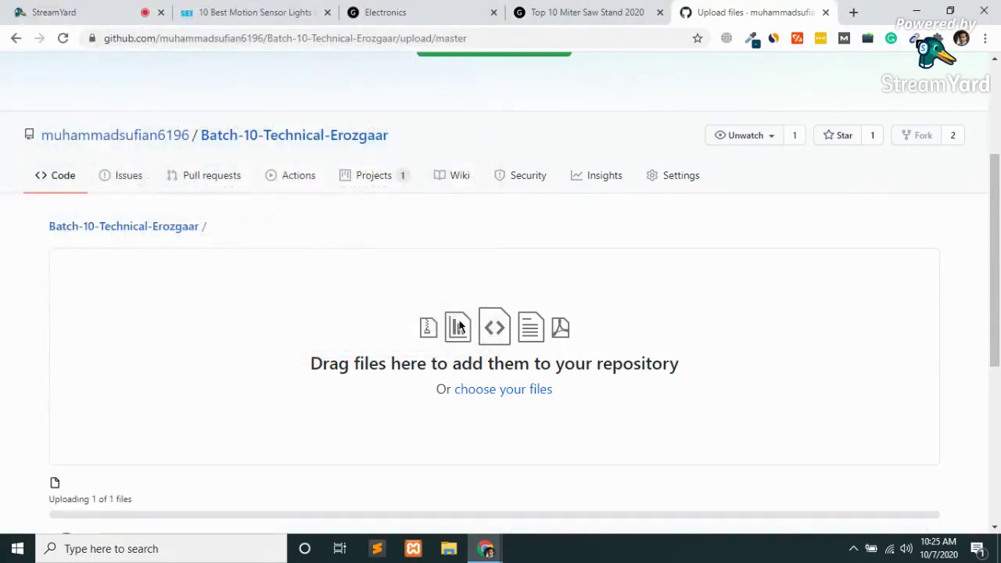
Commit monarch.zip to master, bringing the repository to 12 commits.
{"action": "scroll", "coordinate": [459, 327], "scroll_direction": "down", "scroll_amount": 3}
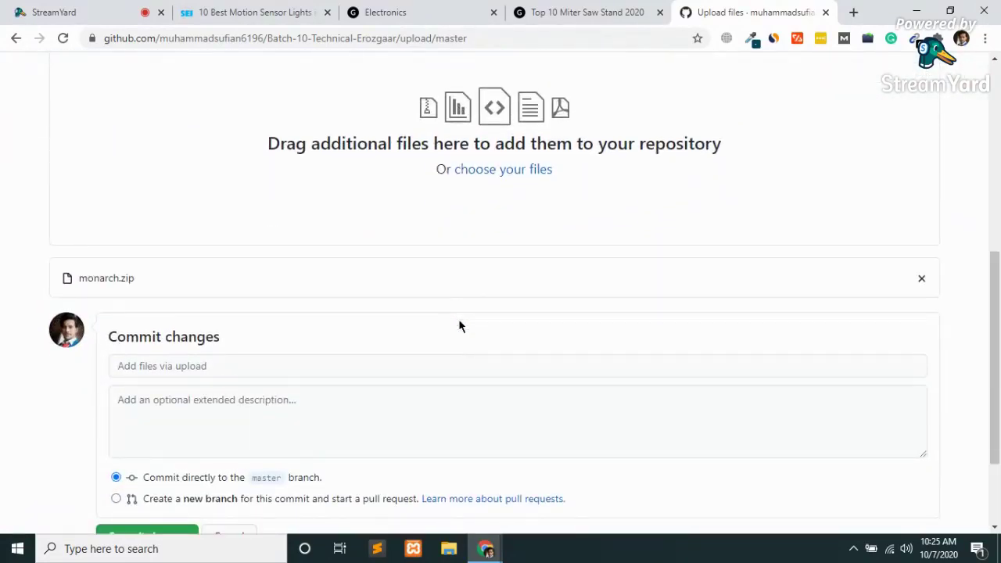
{"action": "scroll", "coordinate": [459, 326], "scroll_direction": "down", "scroll_amount": 2}
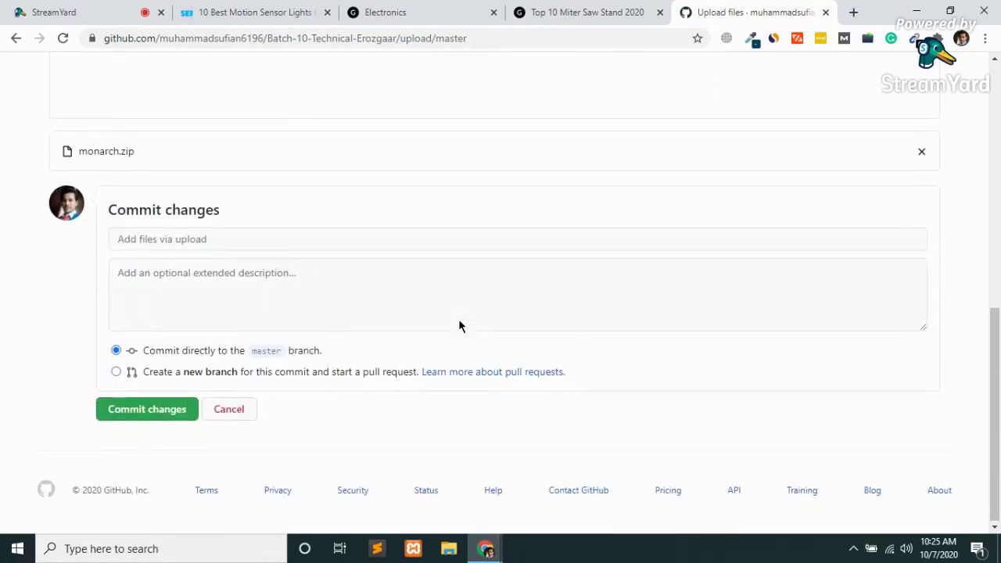
{"action": "left_click", "coordinate": [134, 416]}
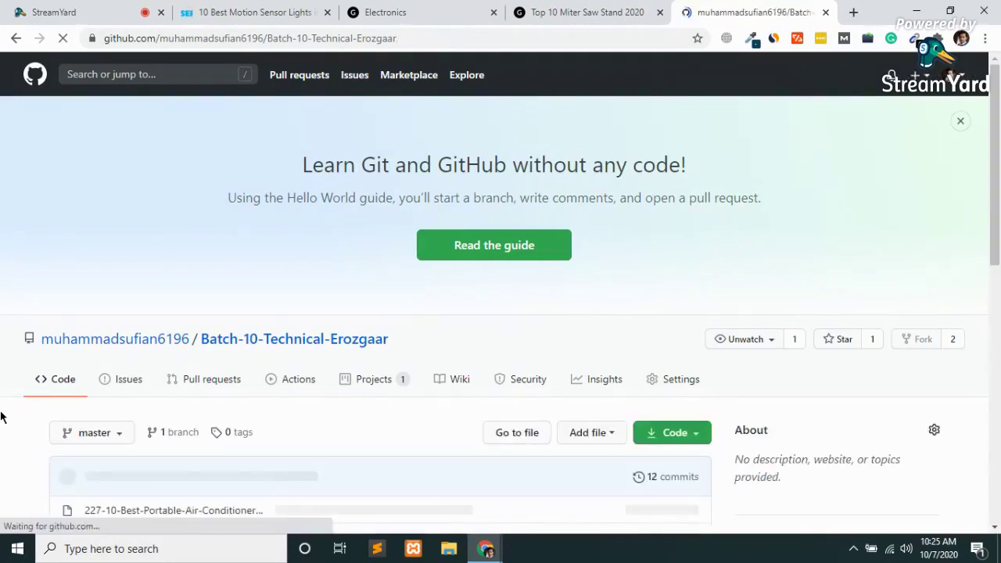
Open another upload page and bring up the file picker.
{"action": "left_click", "coordinate": [586, 435]}
{"action": "left_click", "coordinate": [560, 483]}
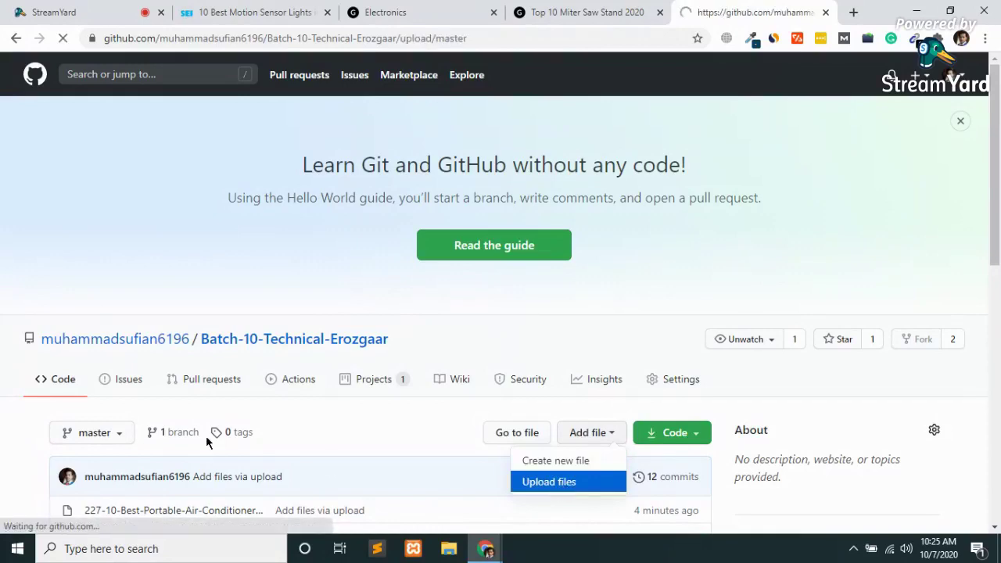
{"action": "scroll", "coordinate": [208, 442], "scroll_direction": "down", "scroll_amount": 6}
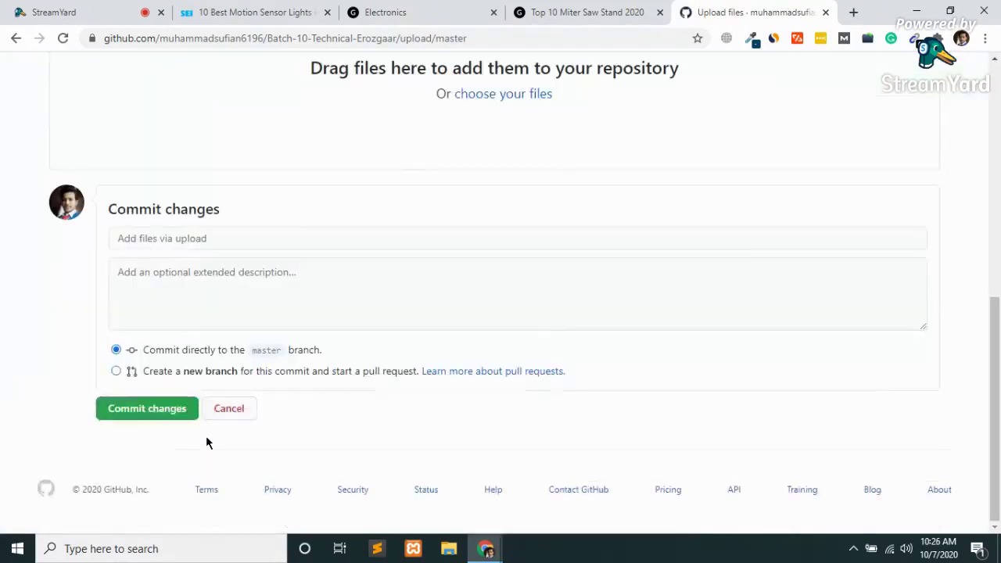
{"action": "scroll", "coordinate": [611, 201], "scroll_direction": "up", "scroll_amount": 1}
{"action": "left_click", "coordinate": [509, 171]}
Navigate through the Dujana folder to the homesweet theme package folder.
{"action": "left_click", "coordinate": [231, 194]}
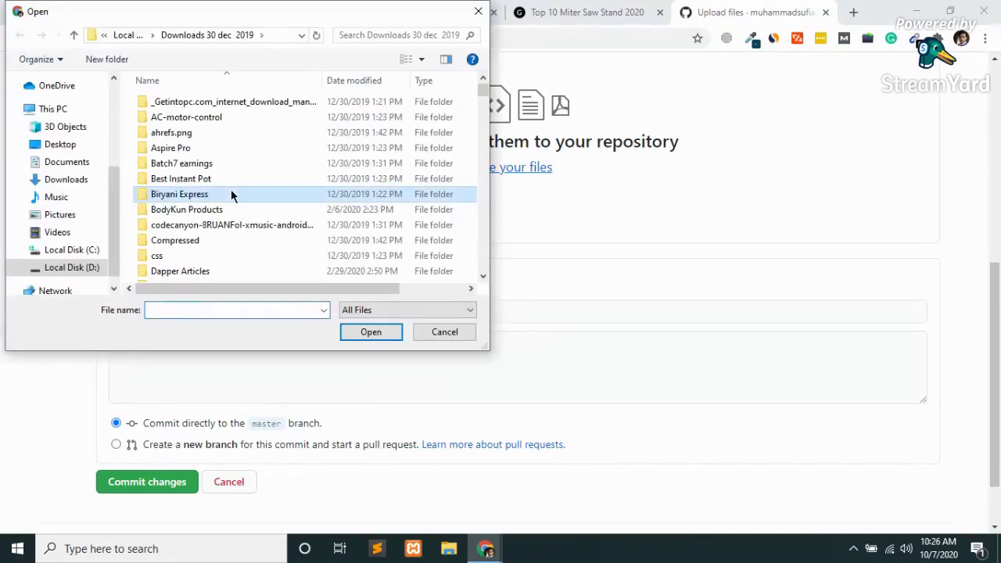
{"action": "key", "text": "d"}
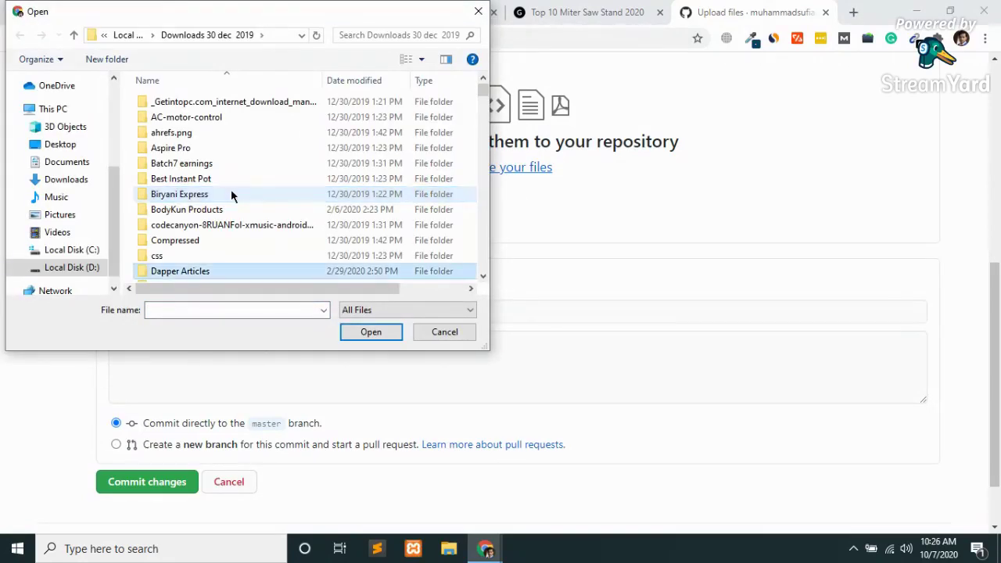
{"action": "key", "text": "u"}
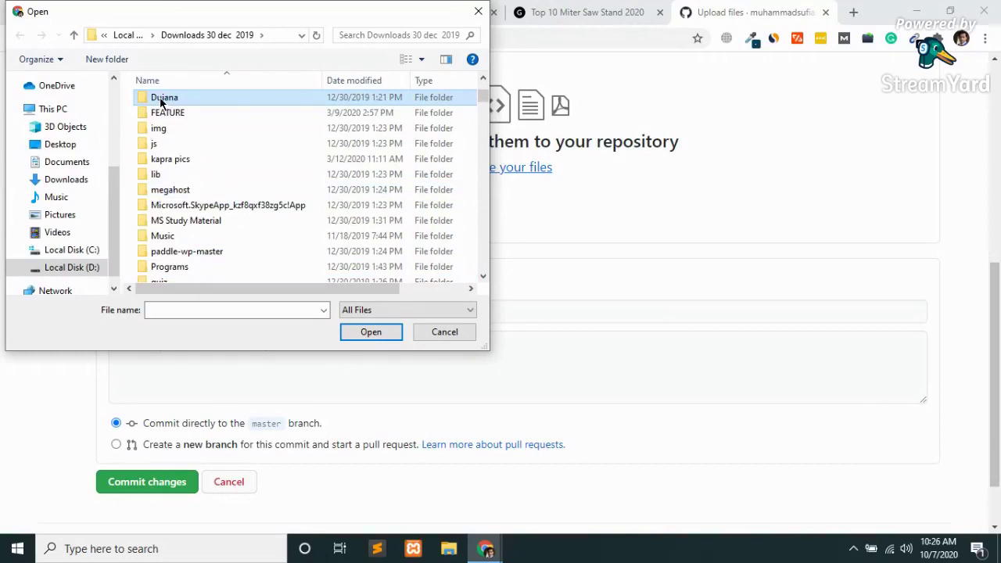
{"action": "double_click", "coordinate": [162, 100]}
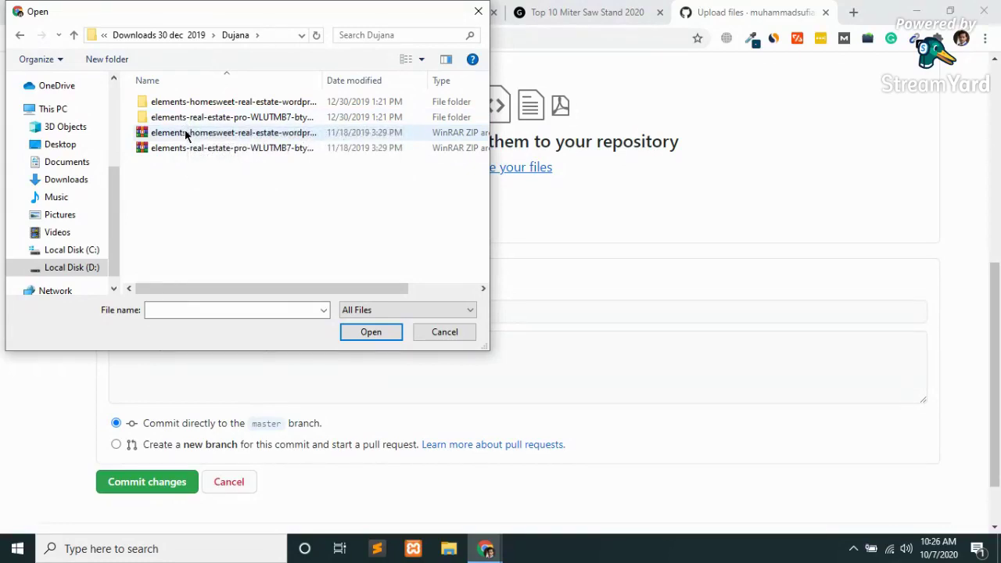
{"action": "double_click", "coordinate": [182, 117]}
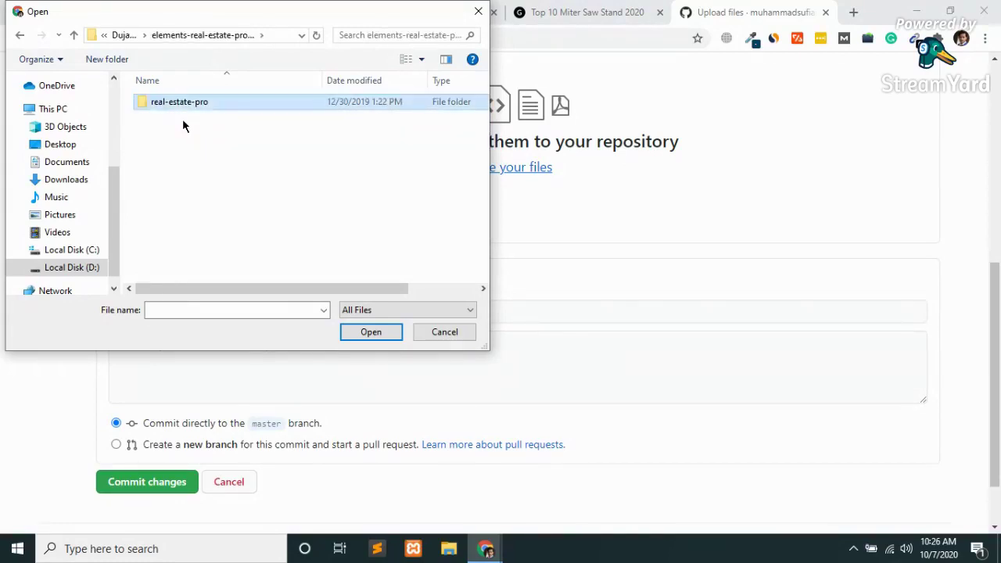
{"action": "key", "text": "Return"}
{"action": "key", "text": "BackSpace"}
{"action": "key", "text": "BackSpace"}
{"action": "key", "text": "Up"}
{"action": "key", "text": "Return"}
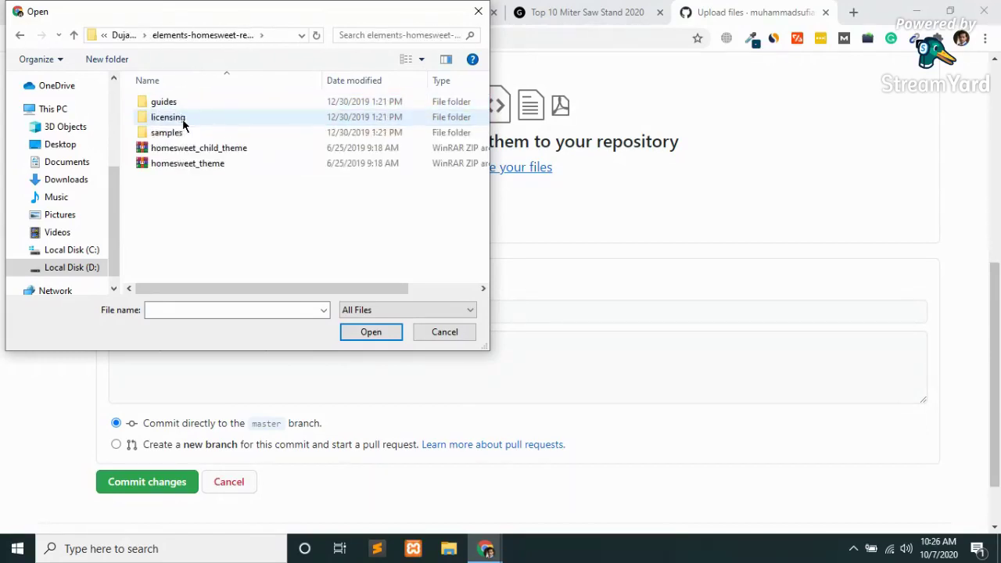
Upload homesweet_theme.zip and homesweet_child_theme.zip together and commit them to master.
{"action": "left_click", "coordinate": [182, 164]}
{"action": "key", "text": "shift+Up"}
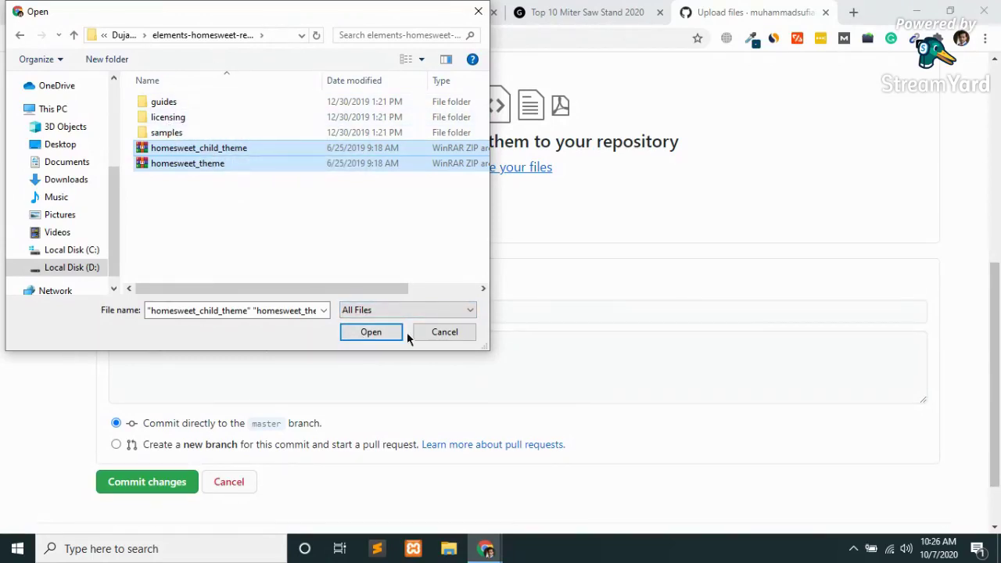
{"action": "left_click", "coordinate": [373, 338]}
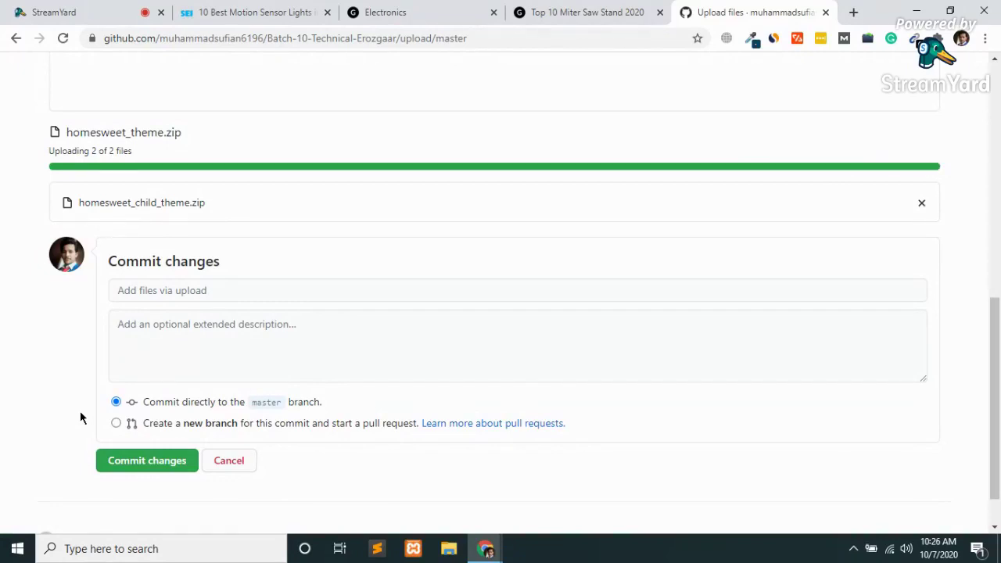
{"action": "left_click", "coordinate": [134, 443]}
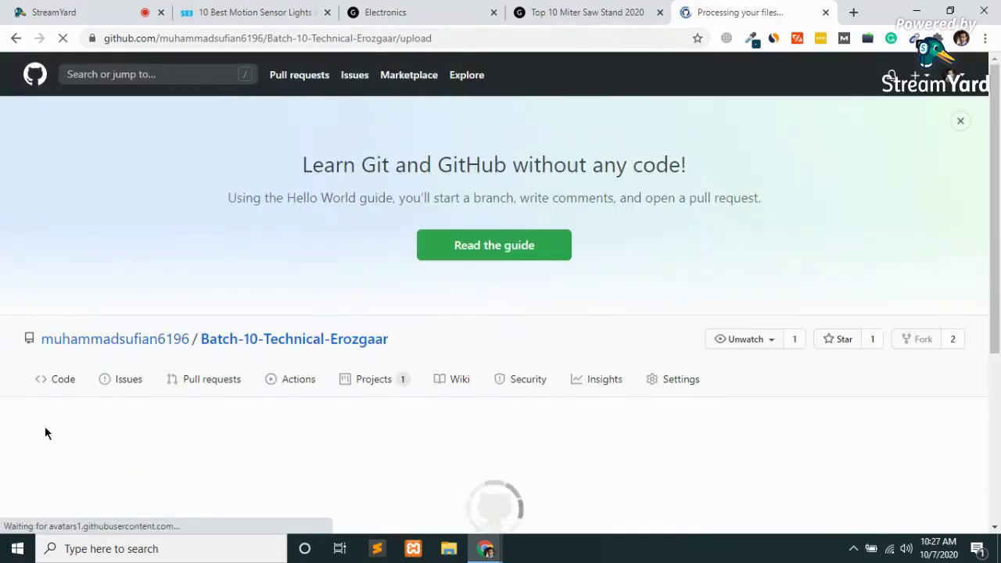
Scroll the repository file list to confirm both homesweet zips appear, at 13 commits.
{"action": "scroll", "coordinate": [224, 386], "scroll_direction": "down", "scroll_amount": 3}
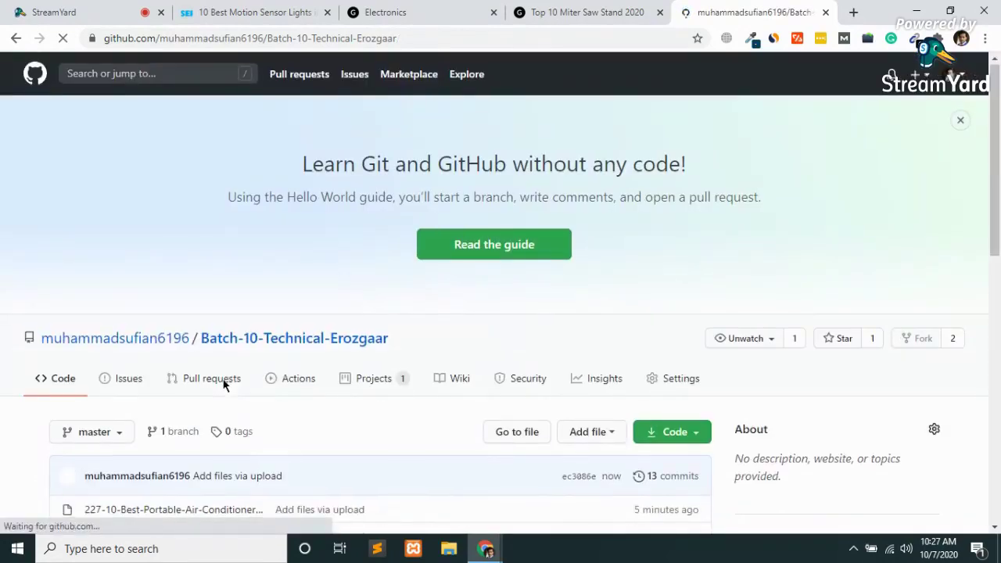
{"action": "scroll", "coordinate": [223, 383], "scroll_direction": "down", "scroll_amount": 3}
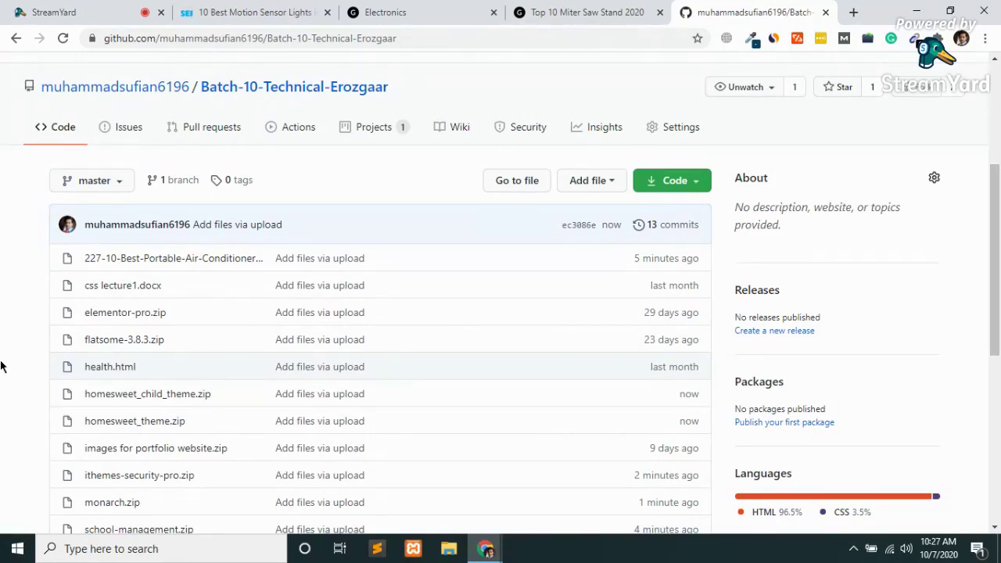
{"action": "scroll", "coordinate": [3, 367], "scroll_direction": "down", "scroll_amount": 3}
{"action": "scroll", "coordinate": [2, 367], "scroll_direction": "down", "scroll_amount": 2}
{"action": "scroll", "coordinate": [3, 367], "scroll_direction": "up", "scroll_amount": 4}
{"action": "scroll", "coordinate": [3, 367], "scroll_direction": "down", "scroll_amount": 2}
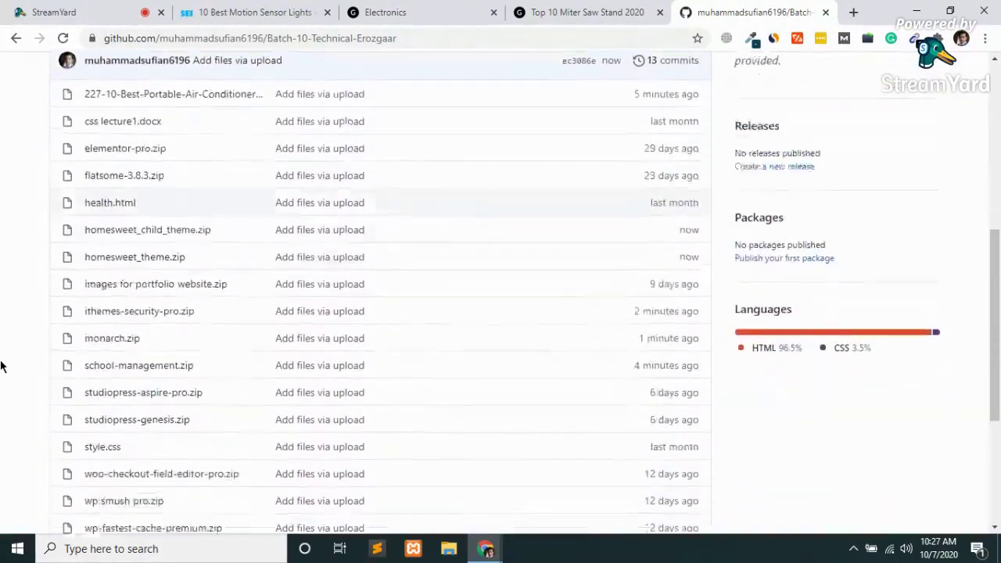
{"action": "scroll", "coordinate": [2, 367], "scroll_direction": "down", "scroll_amount": 2}
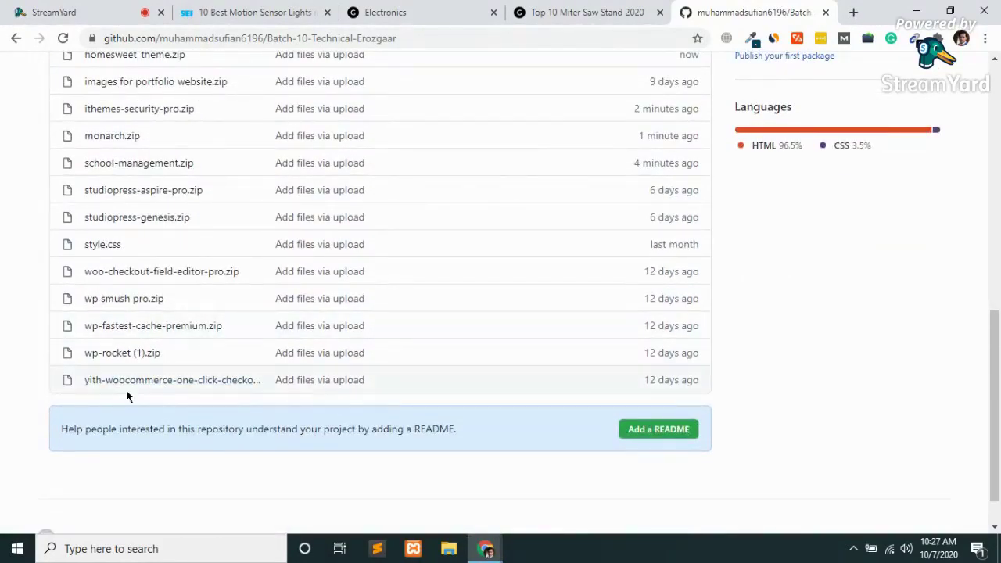
{"action": "scroll", "coordinate": [126, 391], "scroll_direction": "up", "scroll_amount": 2}
{"action": "scroll", "coordinate": [126, 390], "scroll_direction": "up", "scroll_amount": 6}
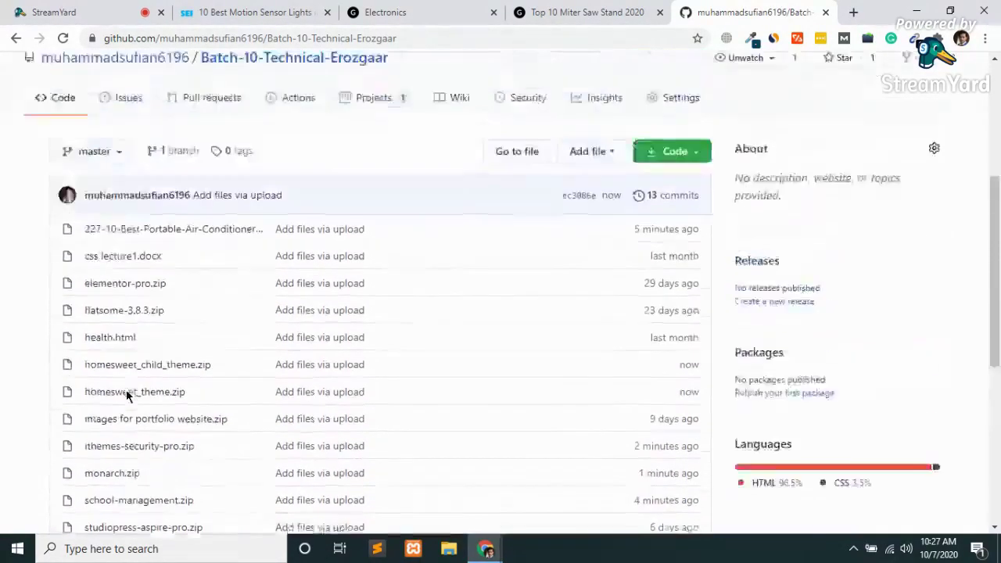
{"action": "scroll", "coordinate": [126, 391], "scroll_direction": "down", "scroll_amount": 4}
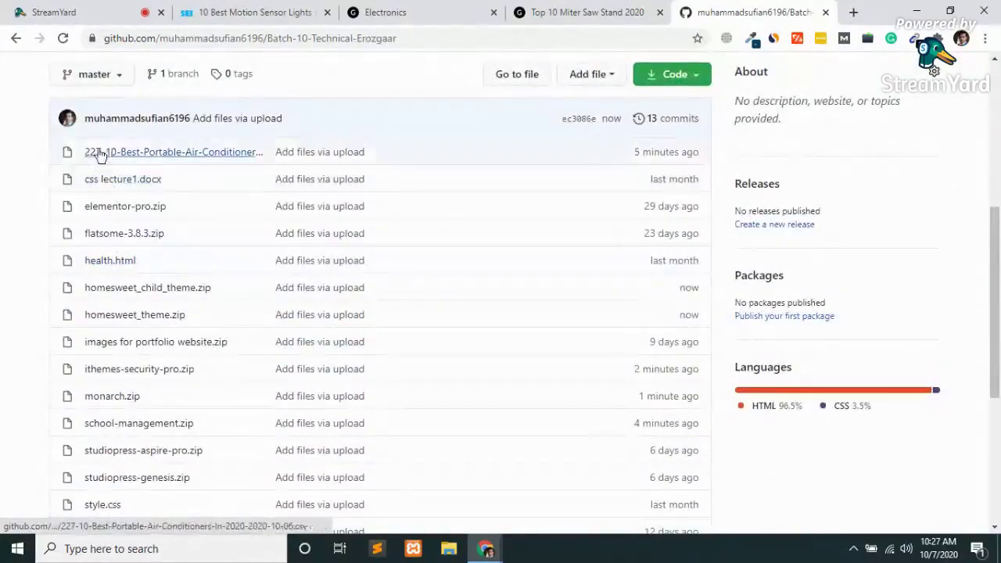
{"action": "scroll", "coordinate": [132, 316], "scroll_direction": "down", "scroll_amount": 2}
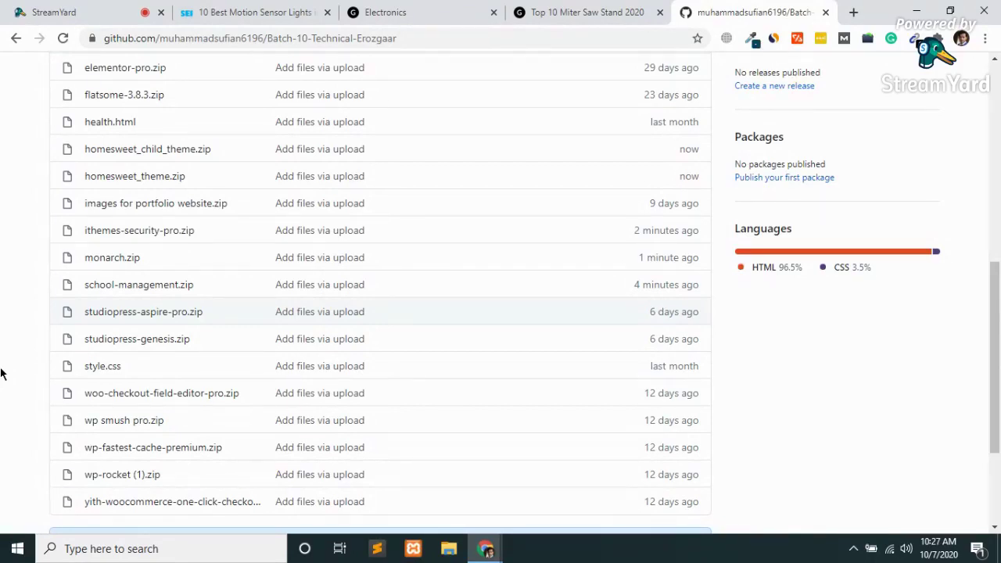
{"action": "scroll", "coordinate": [93, 443], "scroll_direction": "up", "scroll_amount": 3}
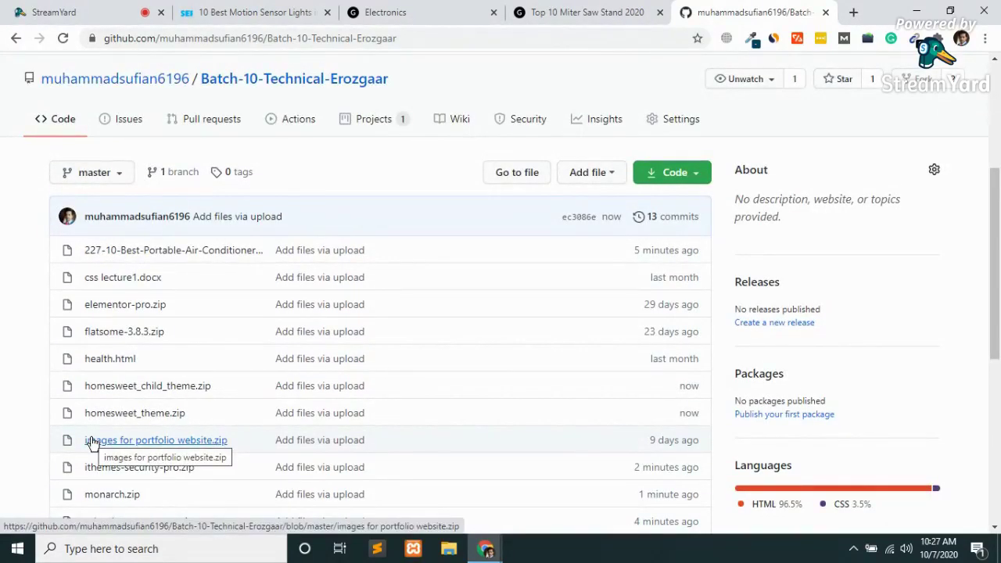
Close the Top 10 Miter Saw Stand 2020 and Electronics tabs, then show the SefSky article.
{"action": "left_click", "coordinate": [588, 10]}
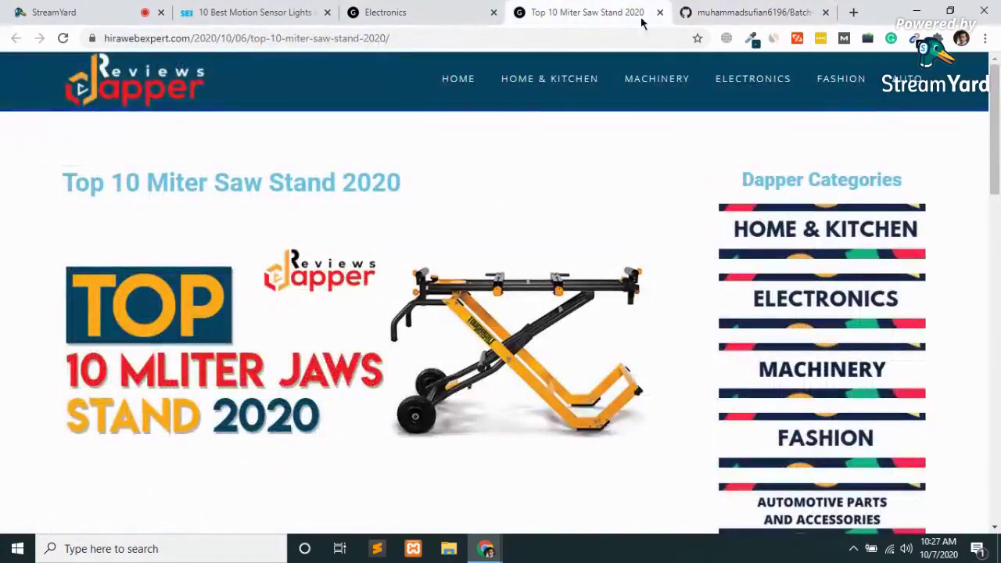
{"action": "left_click", "coordinate": [728, 11]}
{"action": "left_click", "coordinate": [646, 11]}
{"action": "scroll", "coordinate": [580, 301], "scroll_direction": "down", "scroll_amount": 15}
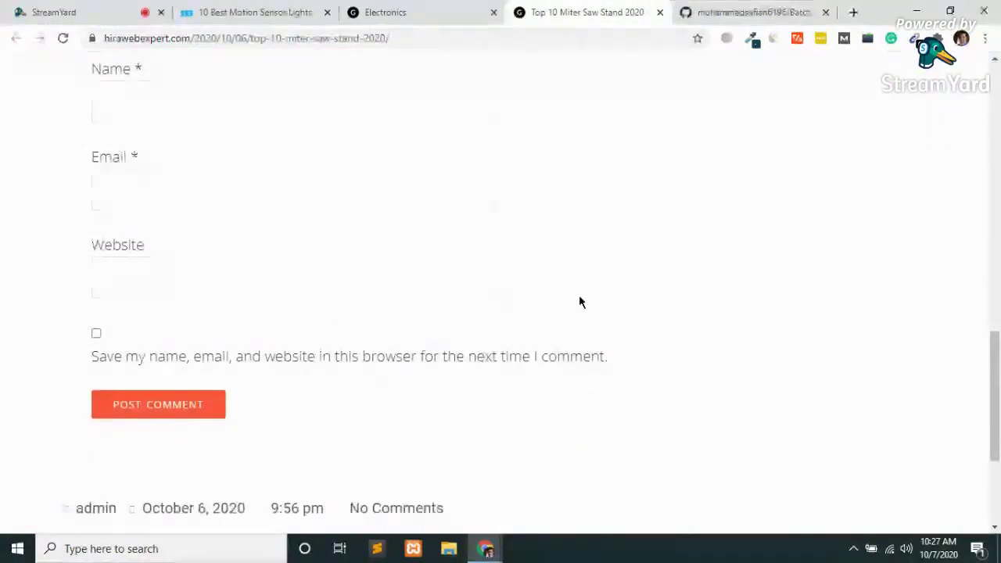
{"action": "scroll", "coordinate": [579, 300], "scroll_direction": "up", "scroll_amount": 15}
{"action": "key", "text": "ctrl+w"}
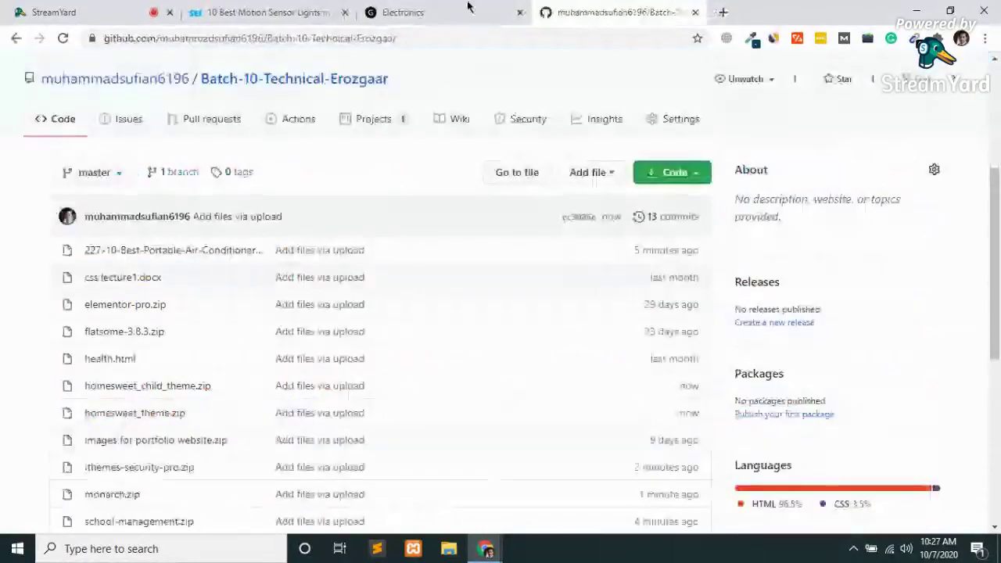
{"action": "left_click", "coordinate": [460, 9]}
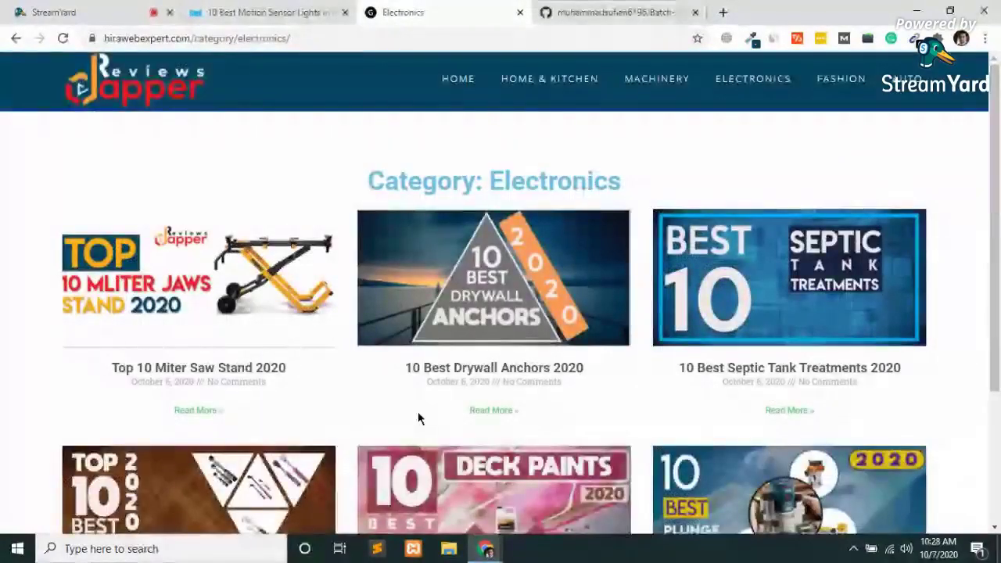
{"action": "key", "text": "ctrl+w"}
{"action": "left_click", "coordinate": [311, 9]}
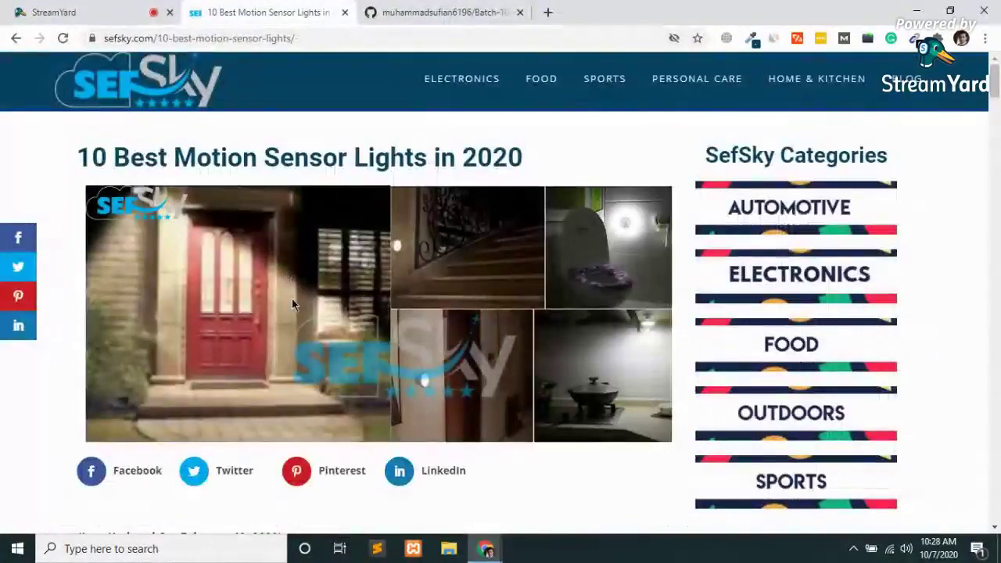
{"action": "scroll", "coordinate": [292, 300], "scroll_direction": "down", "scroll_amount": 20}
{"action": "scroll", "coordinate": [292, 305], "scroll_direction": "up", "scroll_amount": 20}
{"action": "scroll", "coordinate": [292, 299], "scroll_direction": "up", "scroll_amount": 15}
{"action": "scroll", "coordinate": [292, 299], "scroll_direction": "down", "scroll_amount": 4}
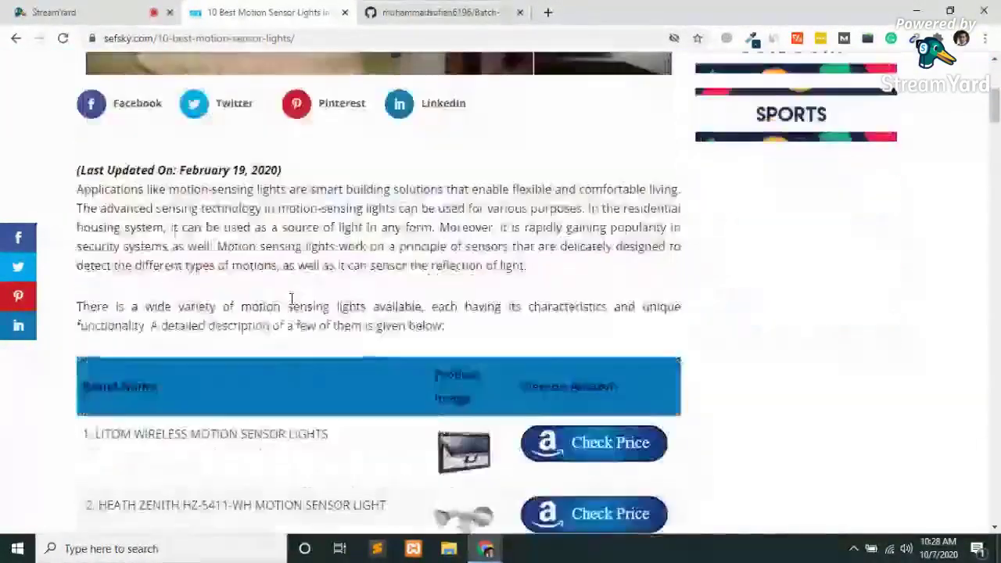
{"action": "scroll", "coordinate": [292, 300], "scroll_direction": "down", "scroll_amount": 4}
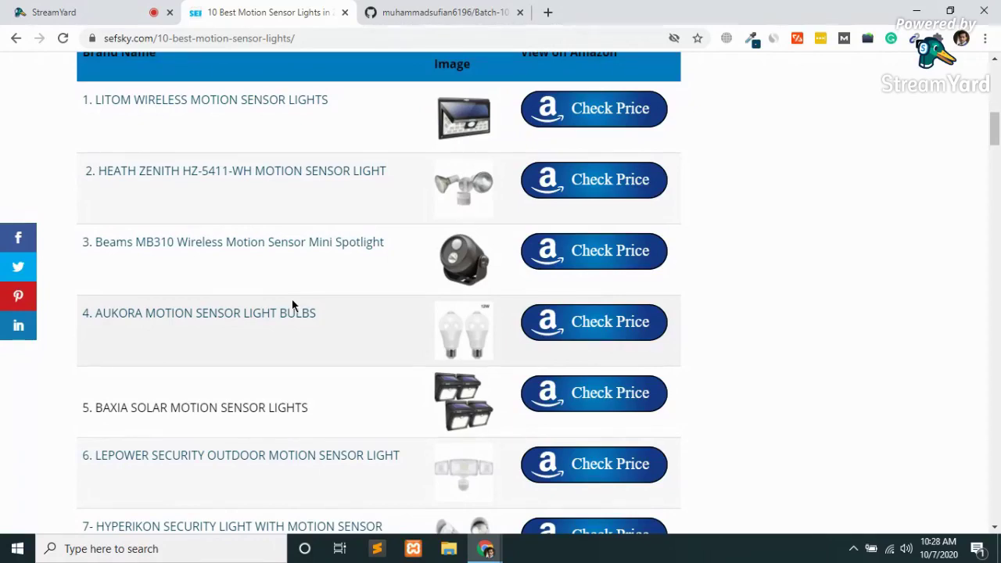
{"action": "scroll", "coordinate": [292, 305], "scroll_direction": "up", "scroll_amount": 10}
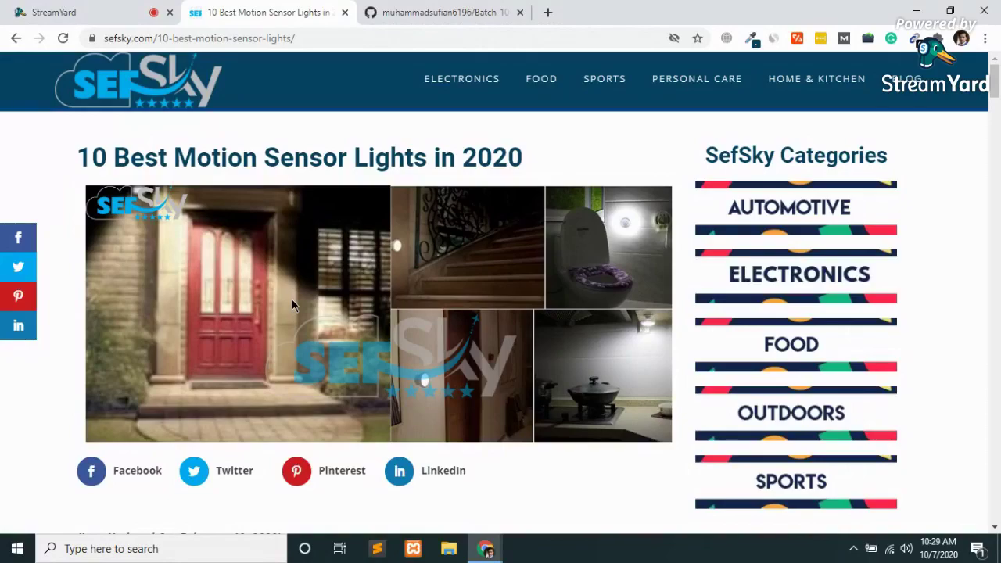
Scroll up and down through the SefSky motion sensor lights article's product listings.
{"action": "scroll", "coordinate": [292, 301], "scroll_direction": "down", "scroll_amount": 15}
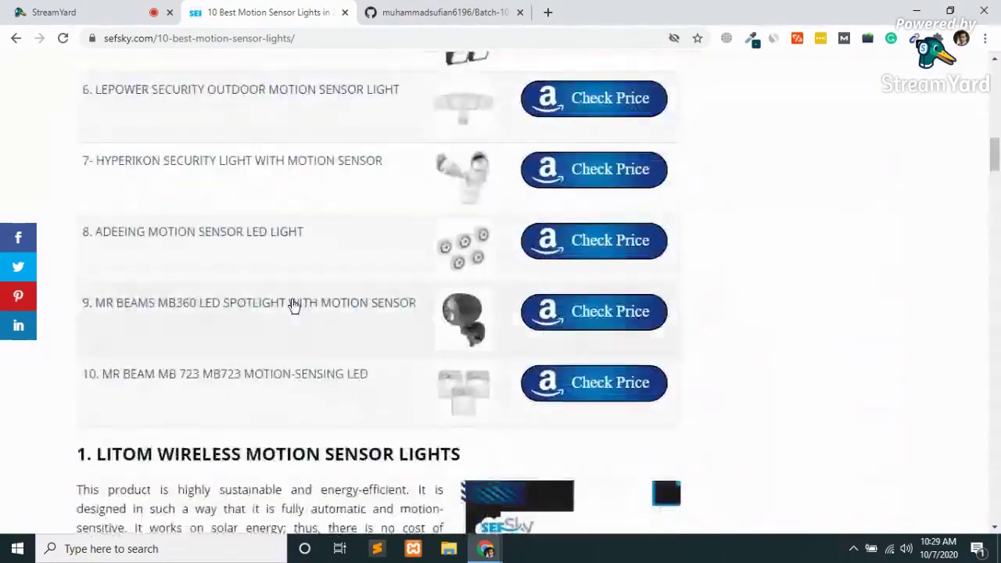
{"action": "scroll", "coordinate": [292, 301], "scroll_direction": "down", "scroll_amount": 20}
{"action": "scroll", "coordinate": [292, 300], "scroll_direction": "down", "scroll_amount": 5}
{"action": "scroll", "coordinate": [292, 299], "scroll_direction": "up", "scroll_amount": 20}
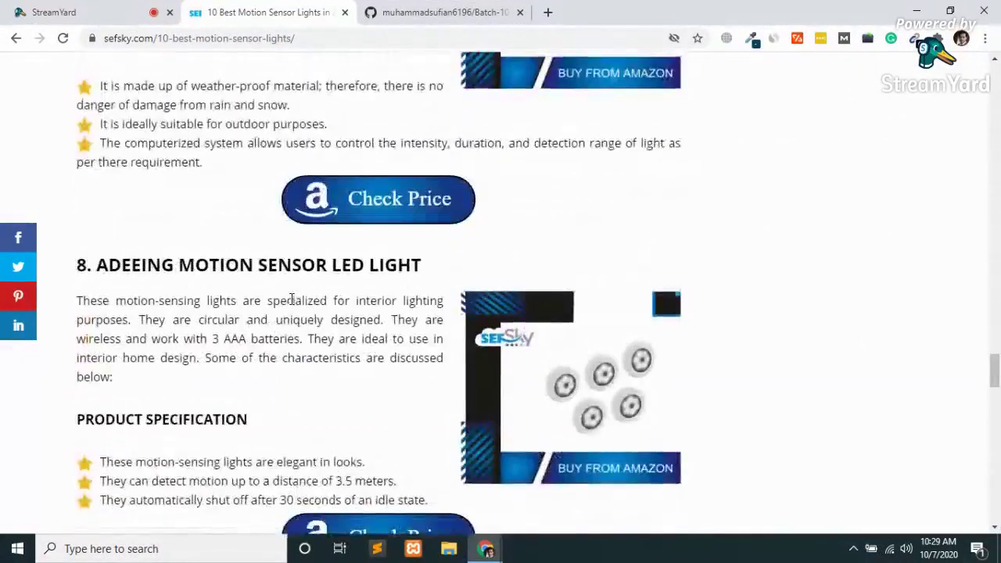
{"action": "scroll", "coordinate": [292, 300], "scroll_direction": "up", "scroll_amount": 10}
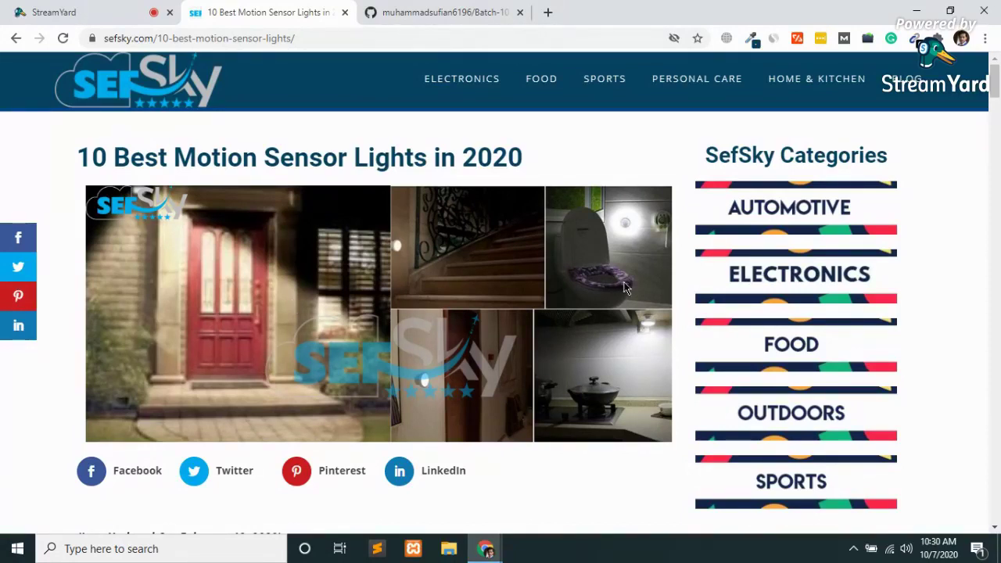
{"action": "scroll", "coordinate": [626, 288], "scroll_direction": "down", "scroll_amount": 5}
{"action": "scroll", "coordinate": [626, 288], "scroll_direction": "down", "scroll_amount": 15}
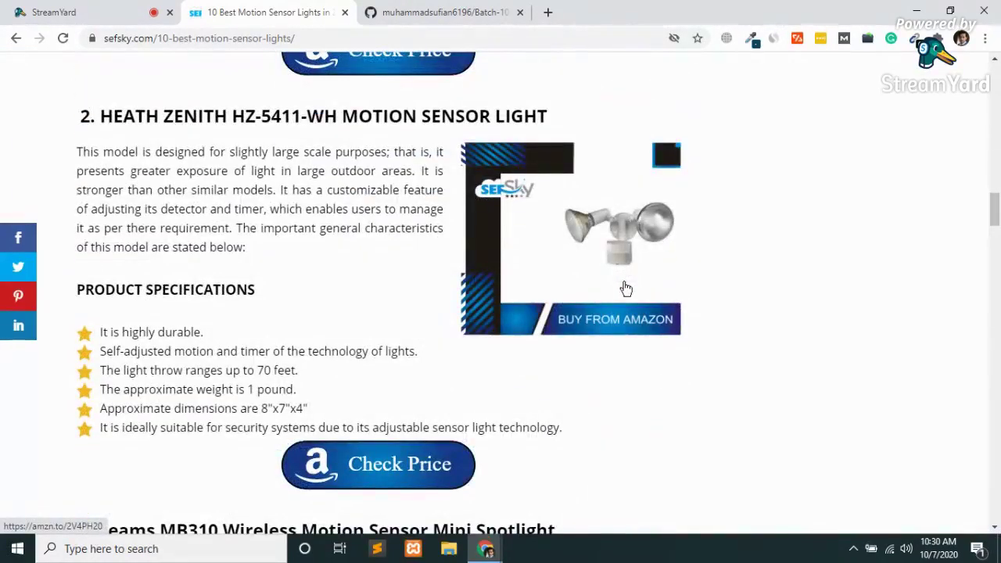
{"action": "scroll", "coordinate": [626, 288], "scroll_direction": "down", "scroll_amount": 5}
{"action": "scroll", "coordinate": [626, 288], "scroll_direction": "down", "scroll_amount": 15}
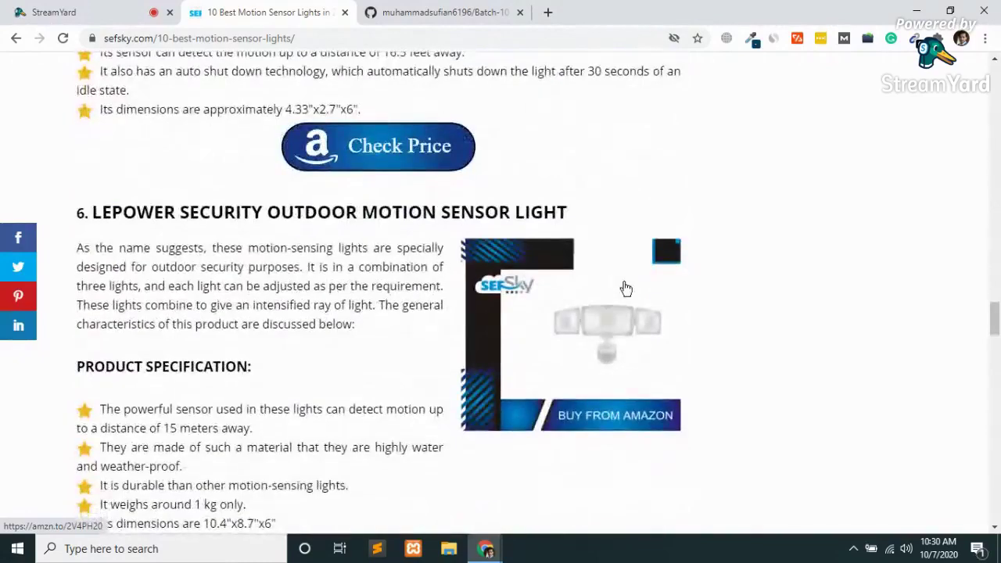
{"action": "scroll", "coordinate": [626, 288], "scroll_direction": "up", "scroll_amount": 20}
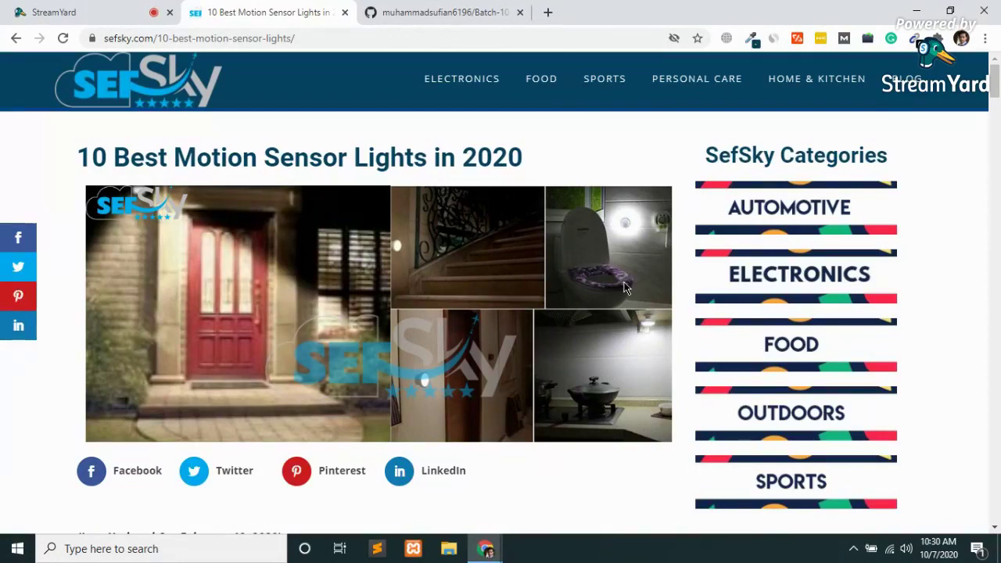
{"action": "scroll", "coordinate": [626, 290], "scroll_direction": "down", "scroll_amount": 20}
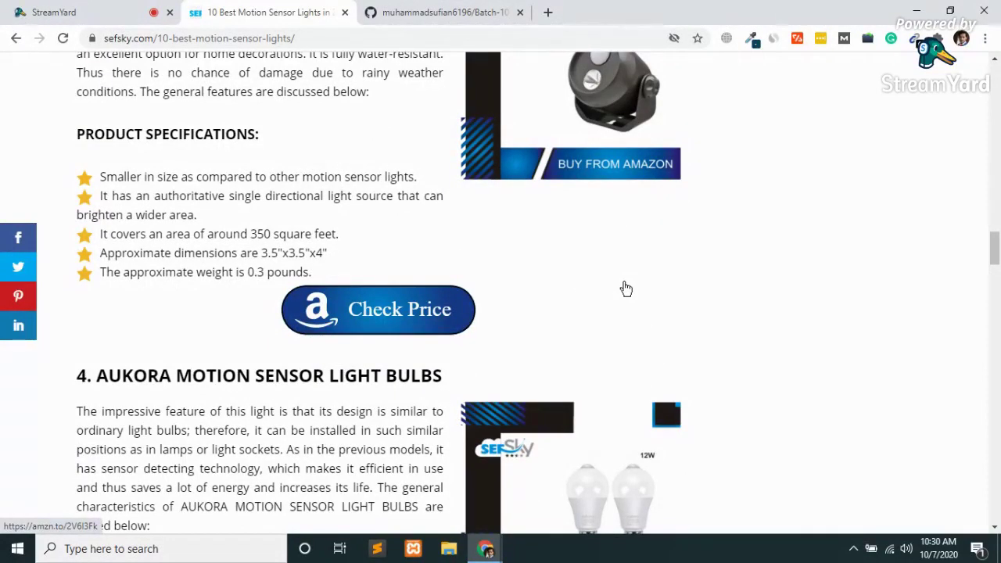
{"action": "scroll", "coordinate": [626, 289], "scroll_direction": "up", "scroll_amount": 20}
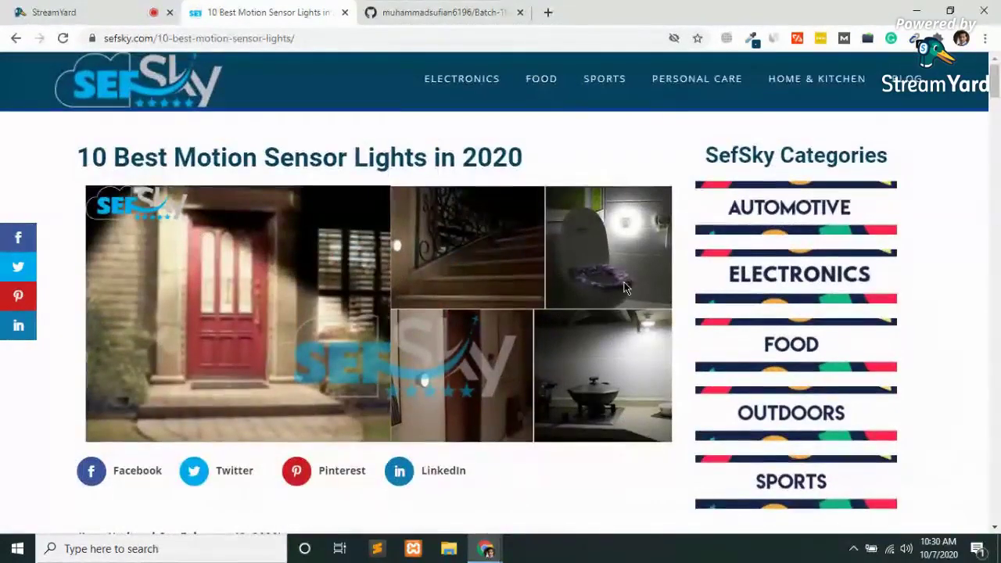
{"action": "left_click", "coordinate": [442, 12]}
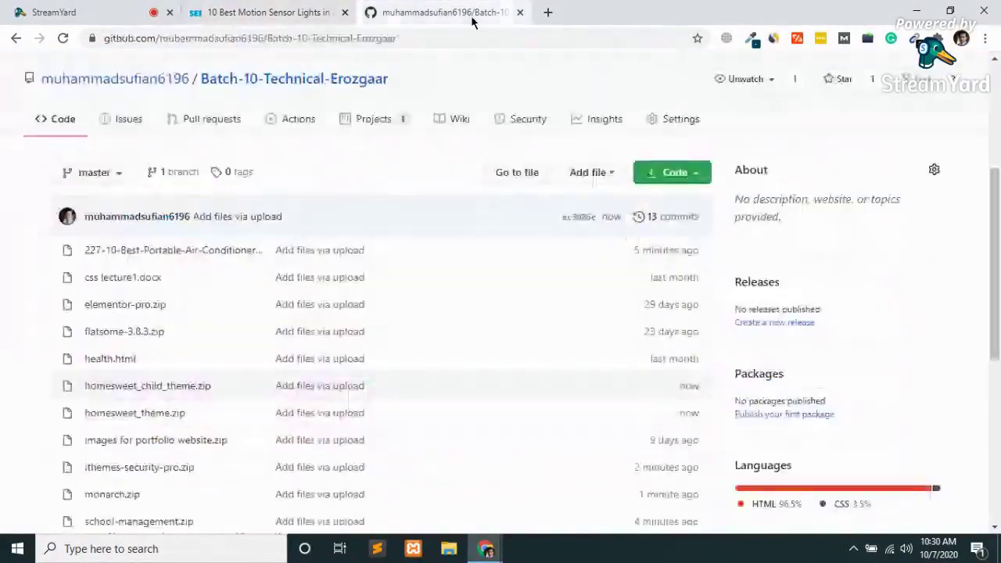
{"action": "scroll", "coordinate": [446, 400], "scroll_direction": "down", "scroll_amount": 4}
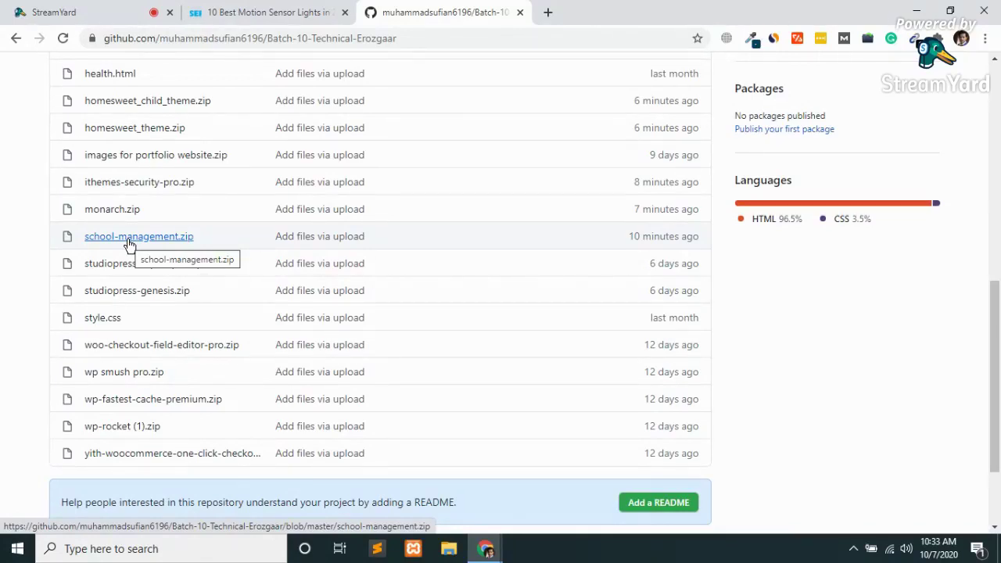
{"action": "scroll", "coordinate": [129, 244], "scroll_direction": "up", "scroll_amount": 10}
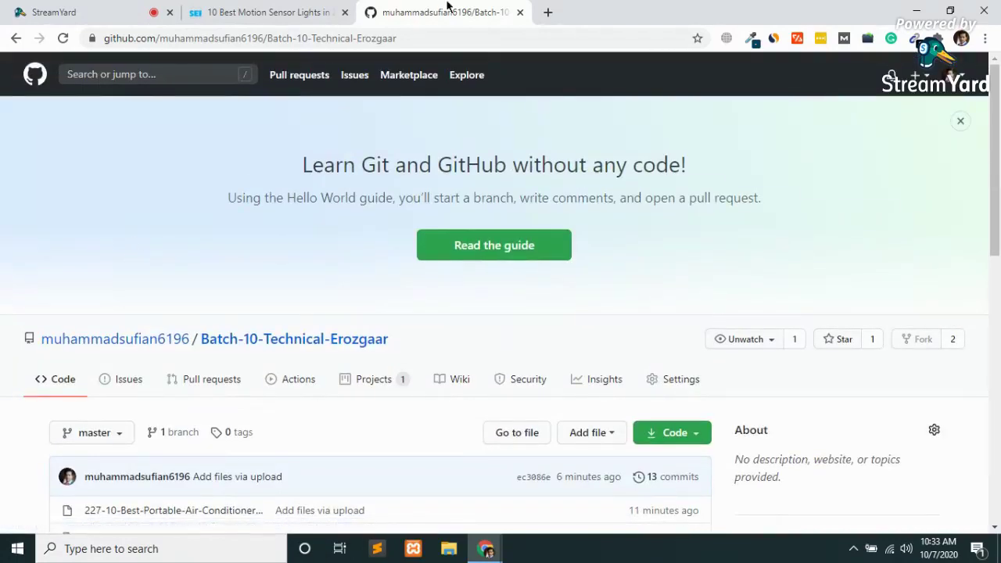
Close the GitHub tab and load seogrowth.tools in a new tab.
{"action": "middle_click", "coordinate": [447, 6]}
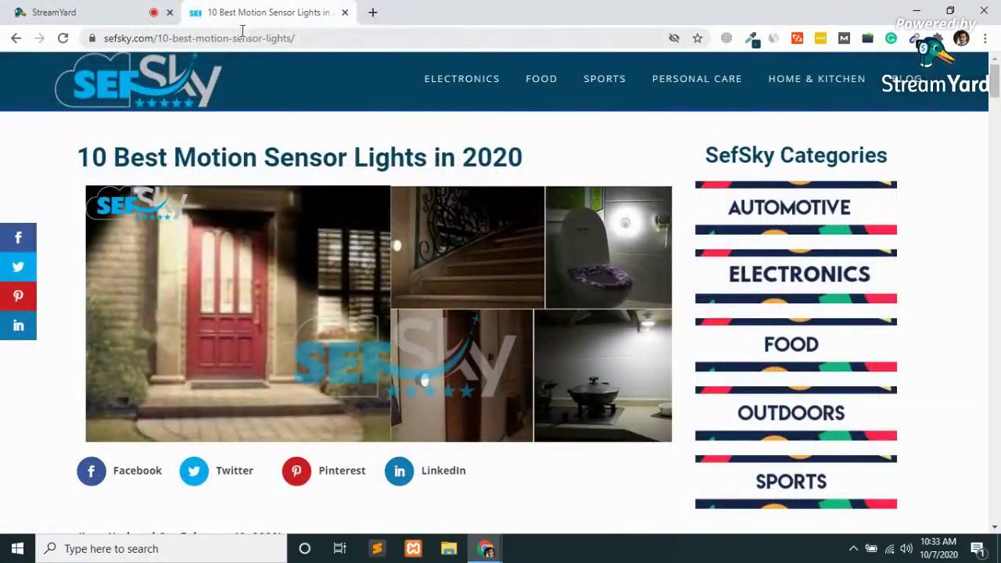
{"action": "left_click", "coordinate": [373, 12]}
{"action": "type", "text": "sef"}
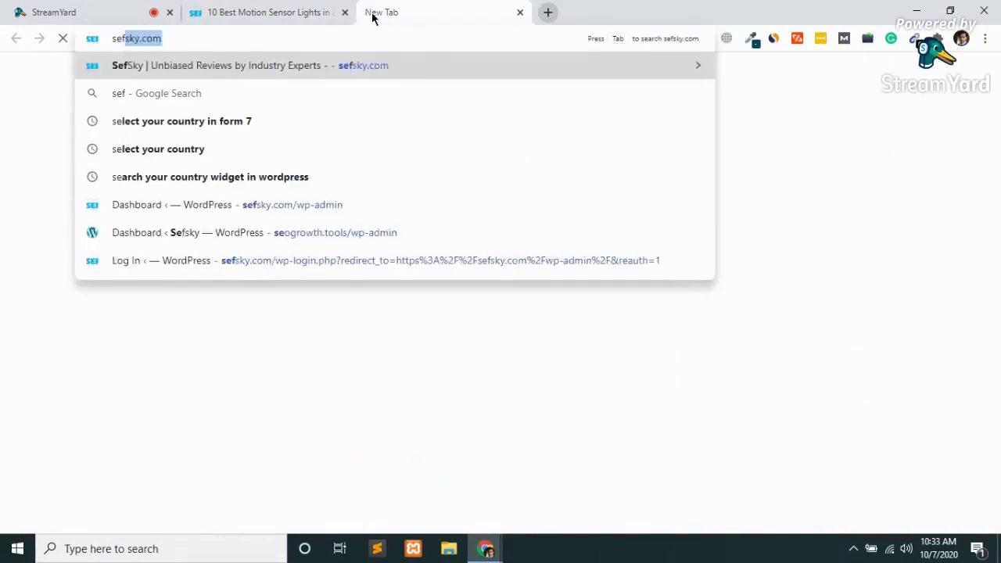
{"action": "type", "text": "sky.com"}
{"action": "key", "text": "BackSpace"}
{"action": "key", "text": "BackSpace"}
{"action": "key", "text": "BackSpace"}
{"action": "key", "text": "BackSpace"}
{"action": "key", "text": "BackSpace"}
{"action": "key", "text": "BackSpace"}
{"action": "key", "text": "BackSpace"}
{"action": "key", "text": "BackSpace"}
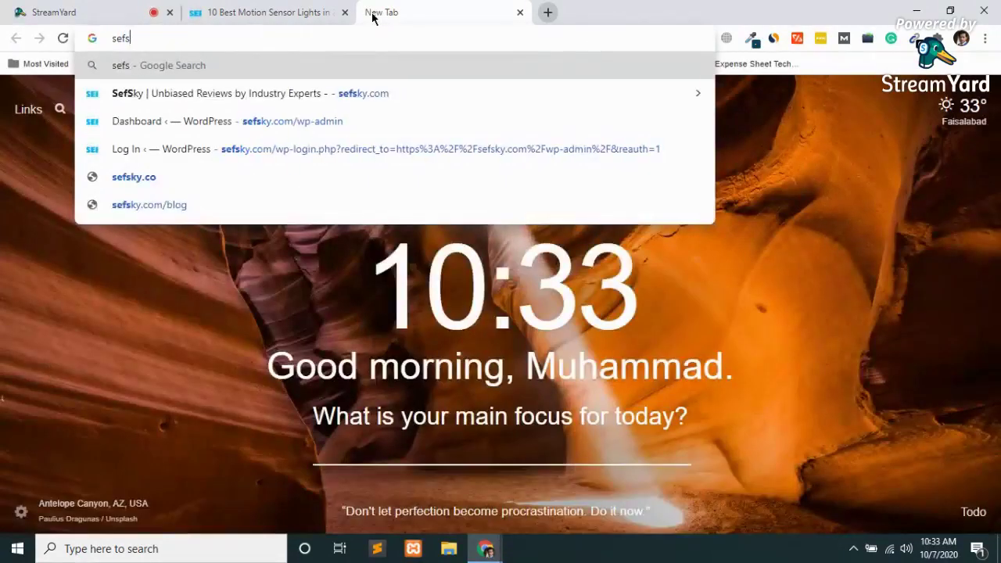
{"action": "type", "text": "ogr"}
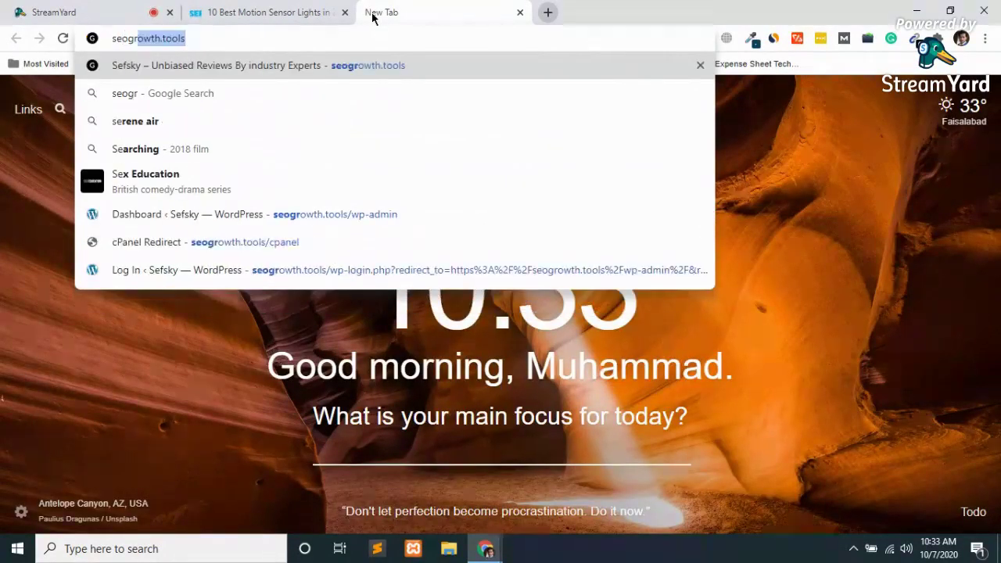
{"action": "key", "text": "Return"}
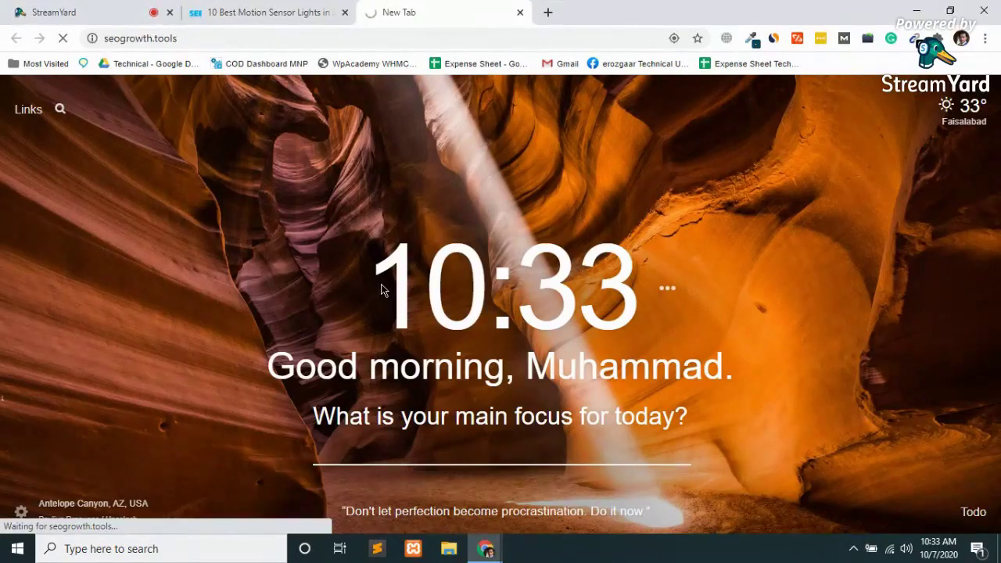
Load seogrowth.tools/wp-admin in another new tab, then return to the Sefsky site tab.
{"action": "left_click", "coordinate": [547, 11]}
{"action": "type", "text": "s"}
{"action": "key", "text": "Right"}
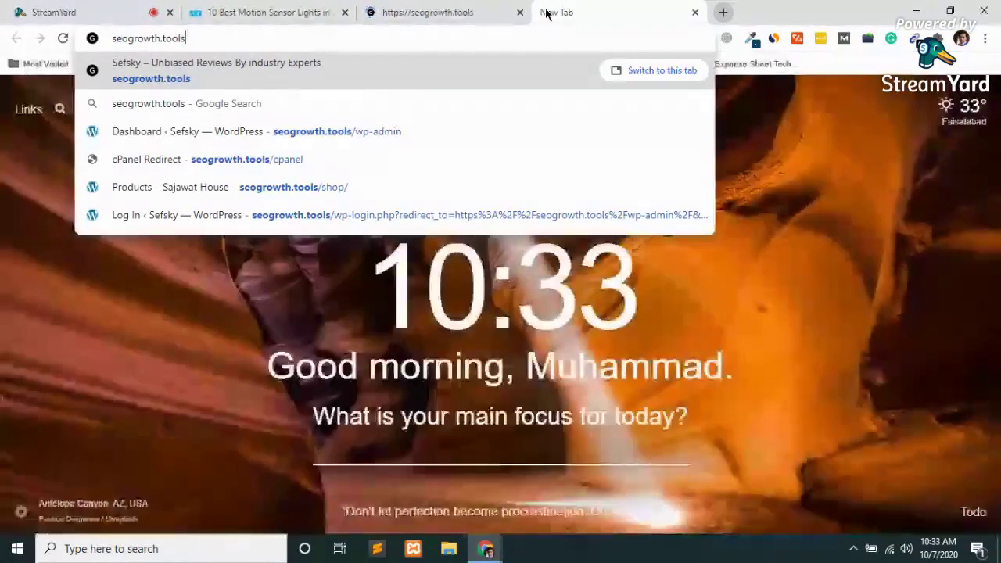
{"action": "type", "text": "/wp-admin"}
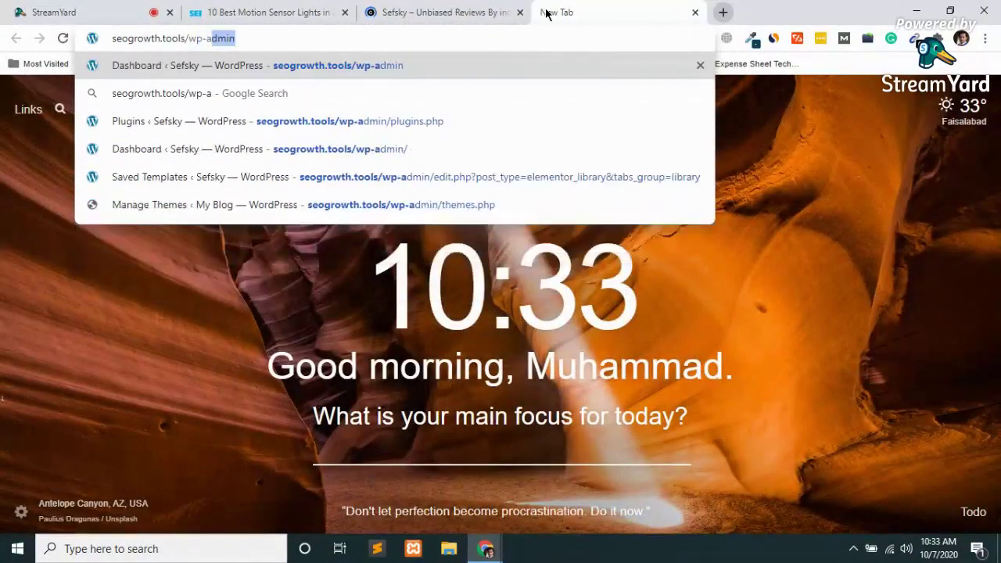
{"action": "key", "text": "Return"}
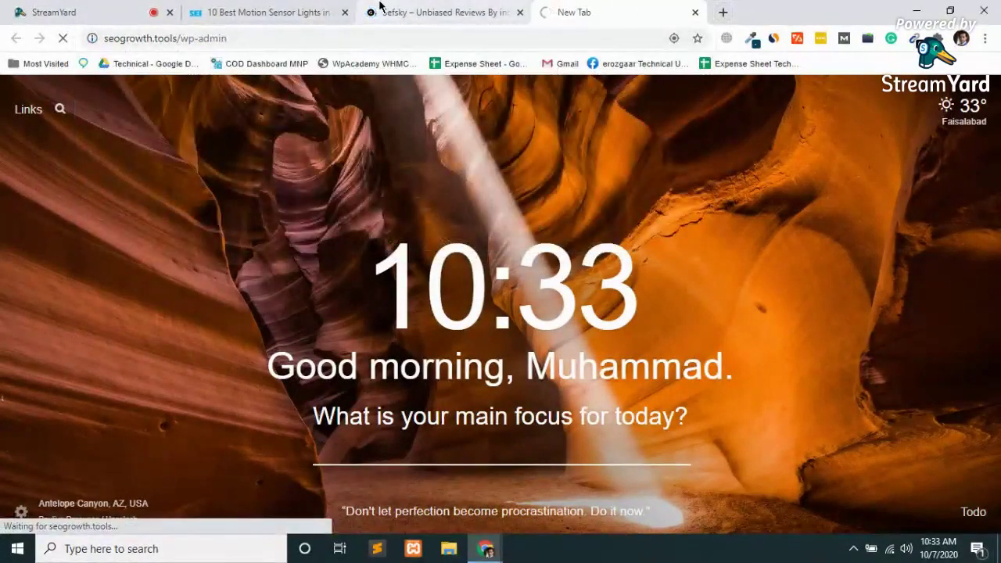
{"action": "left_click", "coordinate": [438, 11]}
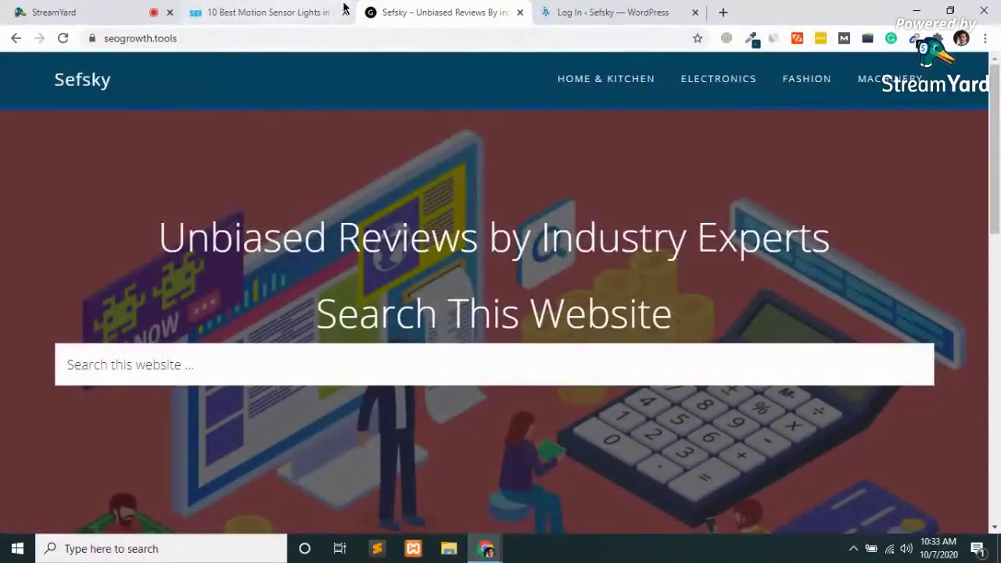
Log in on the WordPress login page with the saved username.
{"action": "left_click", "coordinate": [618, 11]}
{"action": "left_click", "coordinate": [467, 269]}
{"action": "key", "text": "BackSpace"}
{"action": "key", "text": "BackSpace"}
{"action": "key", "text": "BackSpace"}
{"action": "key", "text": "BackSpace"}
{"action": "key", "text": "BackSpace"}
{"action": "key", "text": "BackSpace"}
{"action": "key", "text": "BackSpace"}
{"action": "key", "text": "BackSpace"}
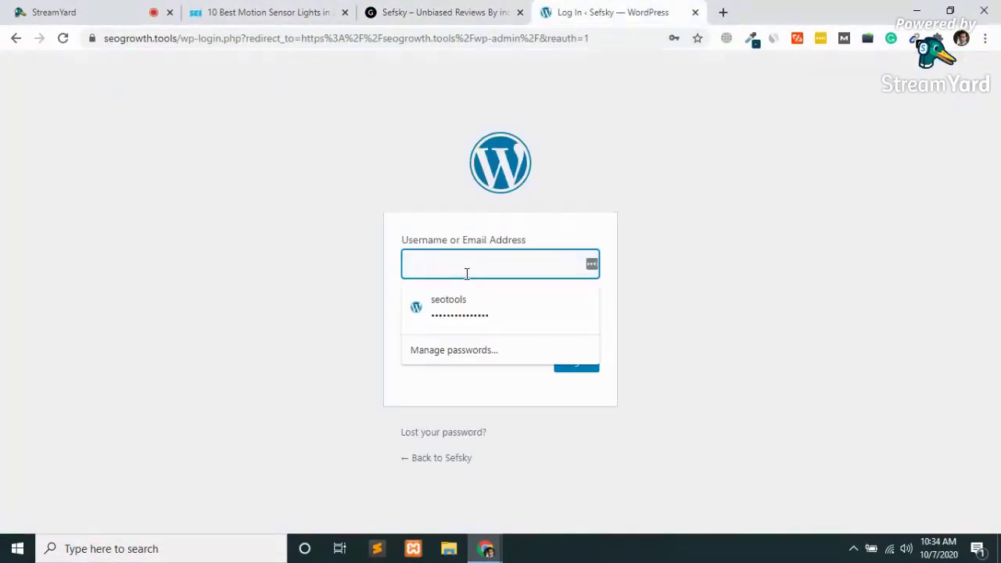
{"action": "type", "text": "cracksk"}
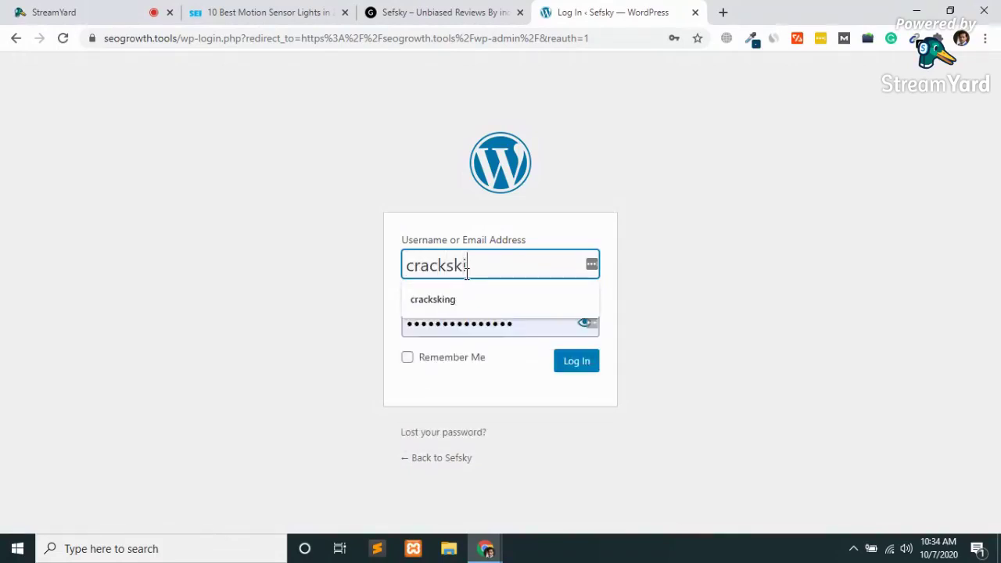
{"action": "key", "text": "Down"}
{"action": "key", "text": "Return"}
{"action": "key", "text": "Return"}
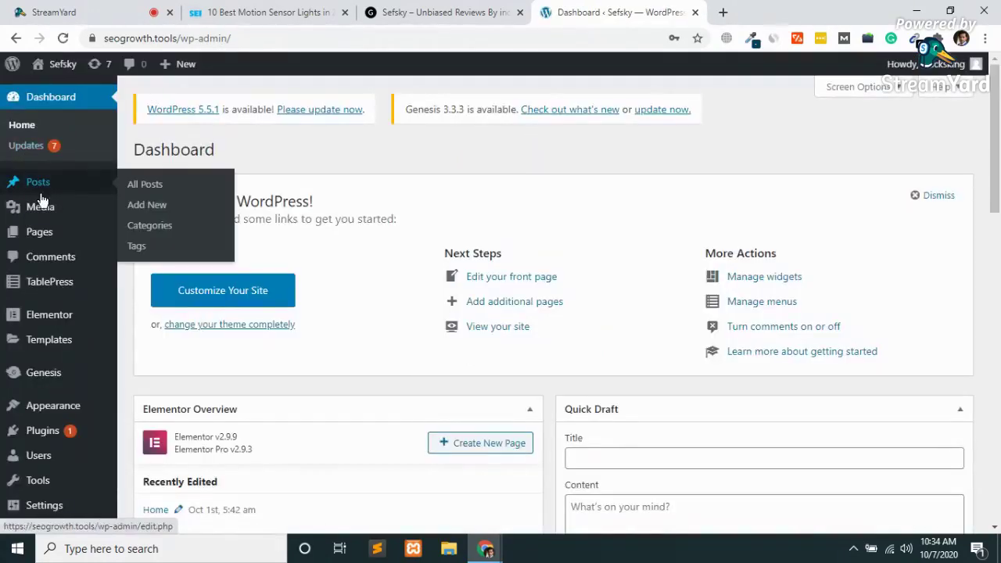
From All Posts, view the '10 Best Portable Air Conditioners' post and close the homepage tab.
{"action": "left_click", "coordinate": [57, 190]}
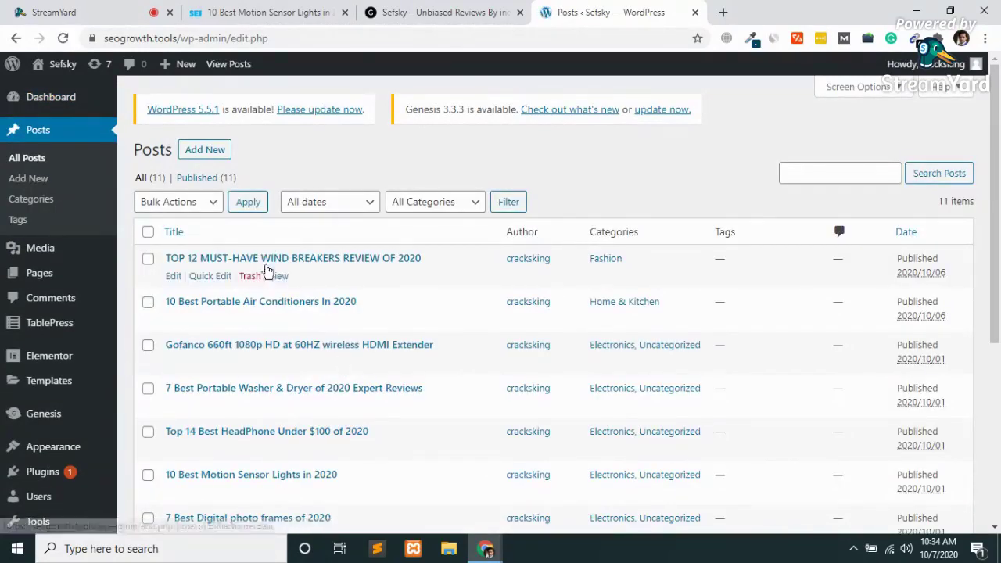
{"action": "left_click", "coordinate": [279, 319], "text": "ctrl"}
{"action": "left_click", "coordinate": [496, 12]}
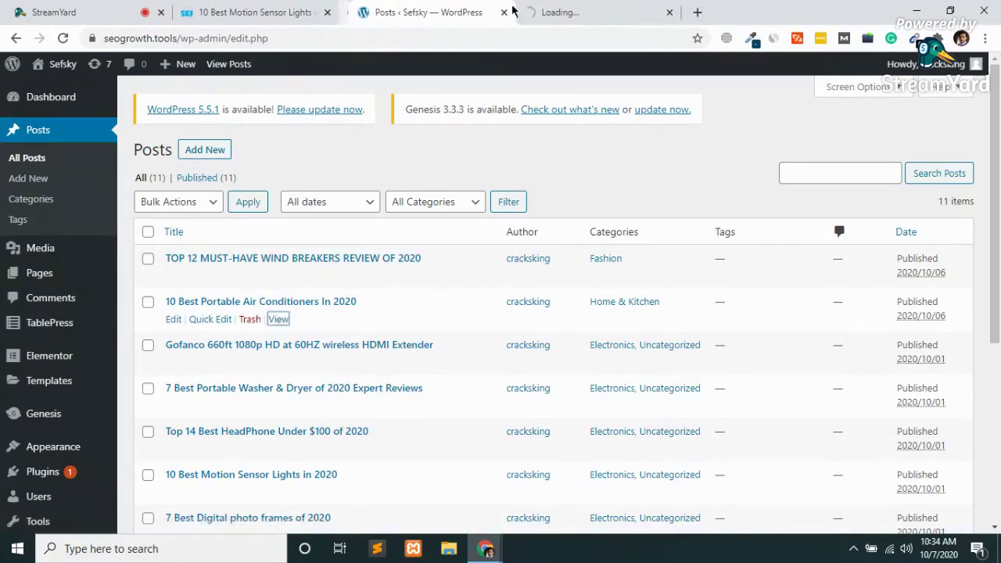
{"action": "left_click", "coordinate": [523, 12]}
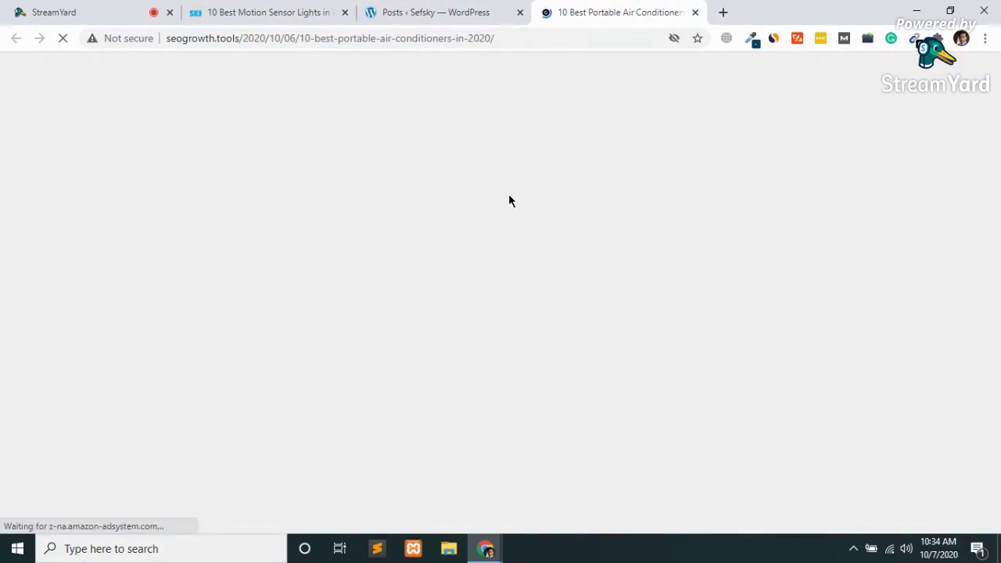
{"action": "scroll", "coordinate": [508, 318], "scroll_direction": "down", "scroll_amount": 10}
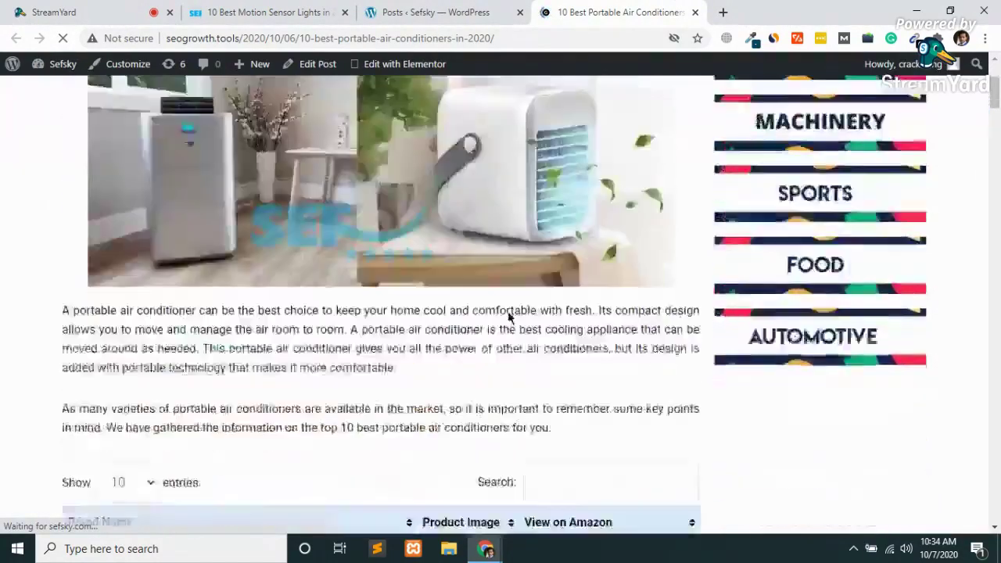
{"action": "scroll", "coordinate": [508, 318], "scroll_direction": "down", "scroll_amount": 3}
{"action": "scroll", "coordinate": [508, 317], "scroll_direction": "down", "scroll_amount": 6}
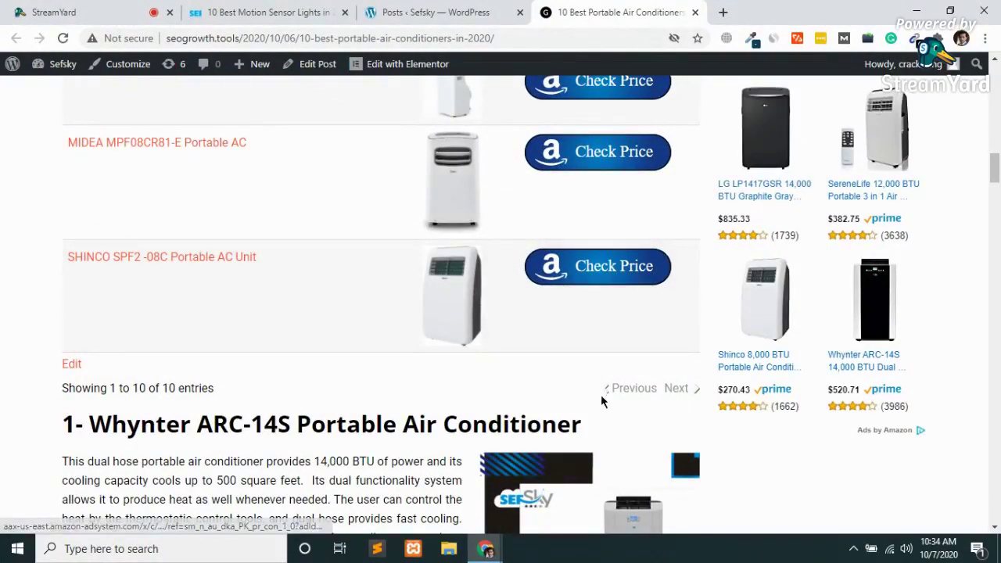
{"action": "scroll", "coordinate": [261, 453], "scroll_direction": "down", "scroll_amount": 5}
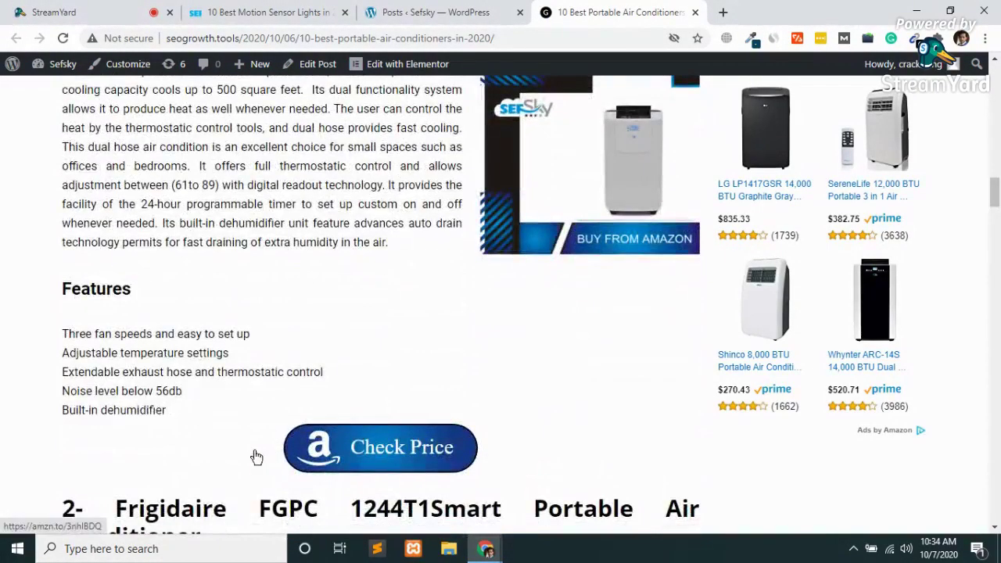
{"action": "scroll", "coordinate": [179, 367], "scroll_direction": "up", "scroll_amount": 2}
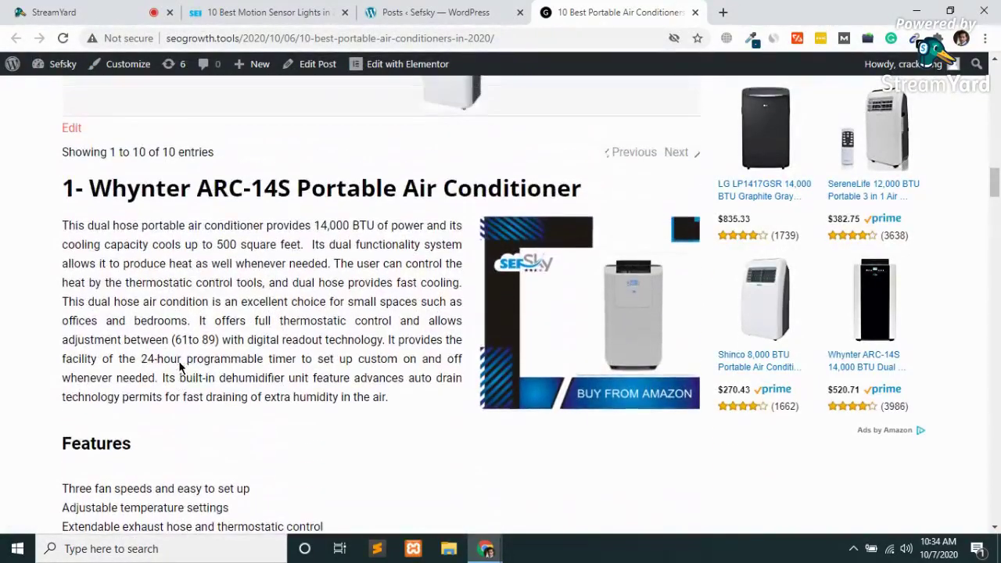
{"action": "scroll", "coordinate": [189, 342], "scroll_direction": "down", "scroll_amount": 4}
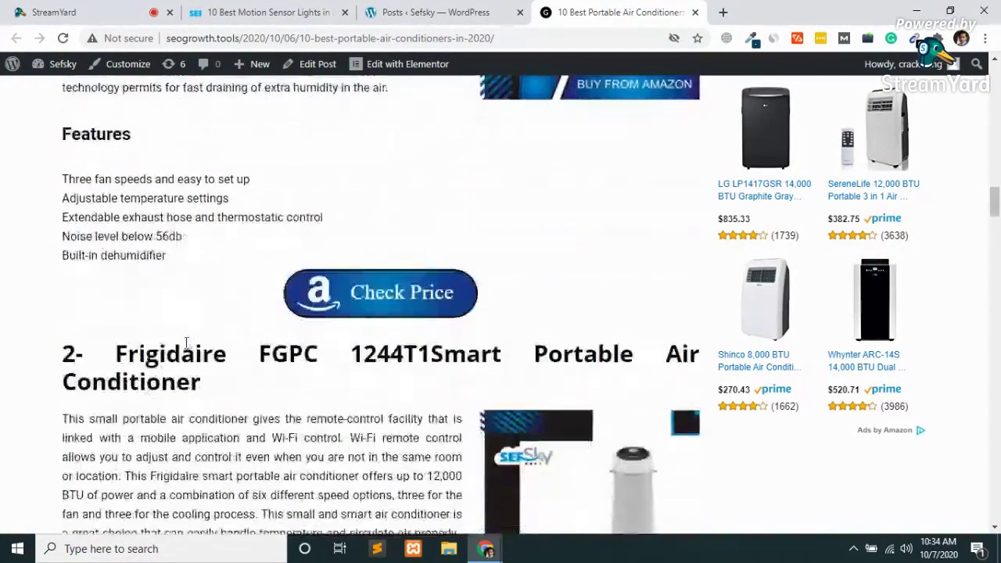
{"action": "left_click", "coordinate": [437, 10]}
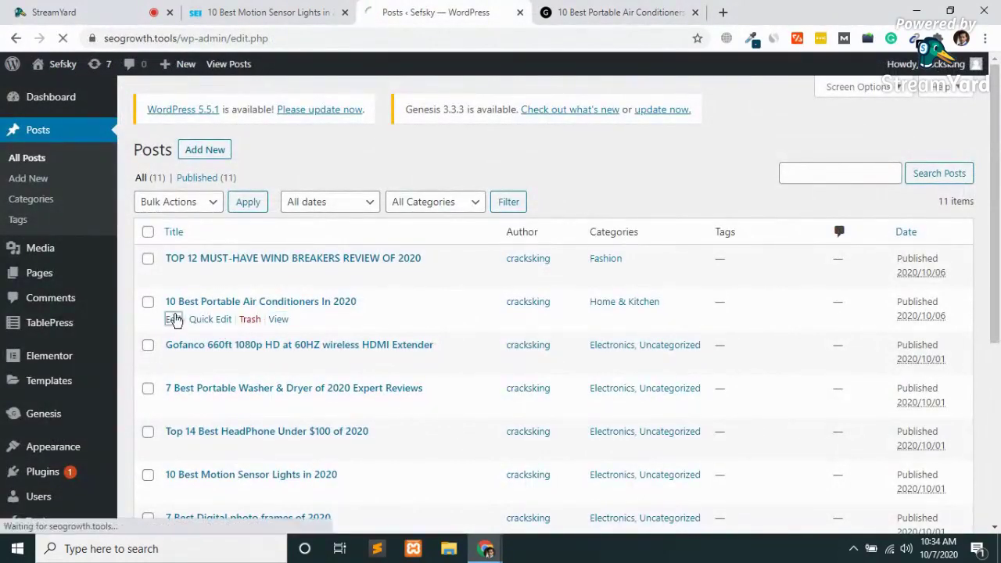
Open the air conditioner post in the editor and scroll down to its first product heading.
{"action": "left_click", "coordinate": [275, 280]}
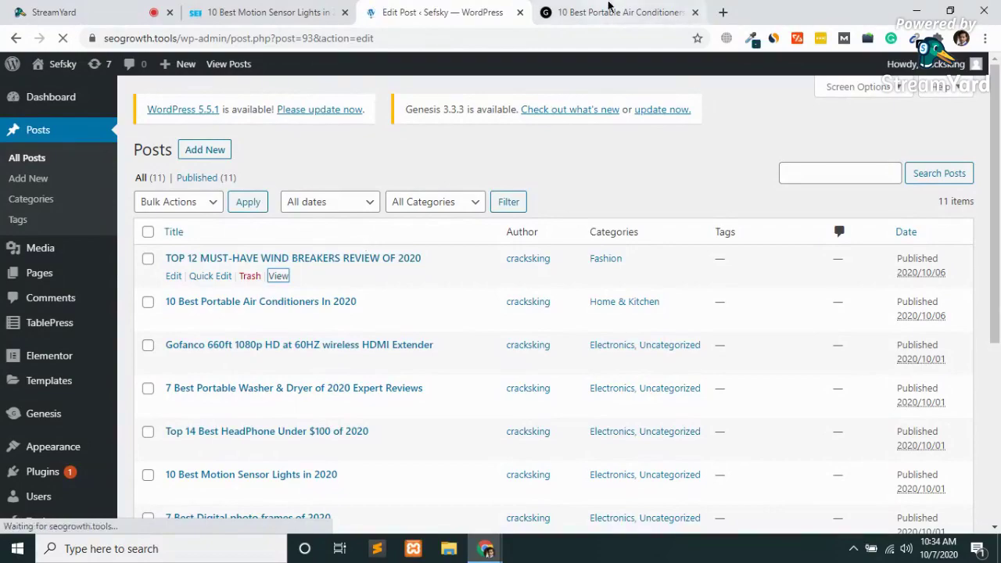
{"action": "key", "text": "ctrl+Tab"}
{"action": "scroll", "coordinate": [383, 288], "scroll_direction": "down", "scroll_amount": 5}
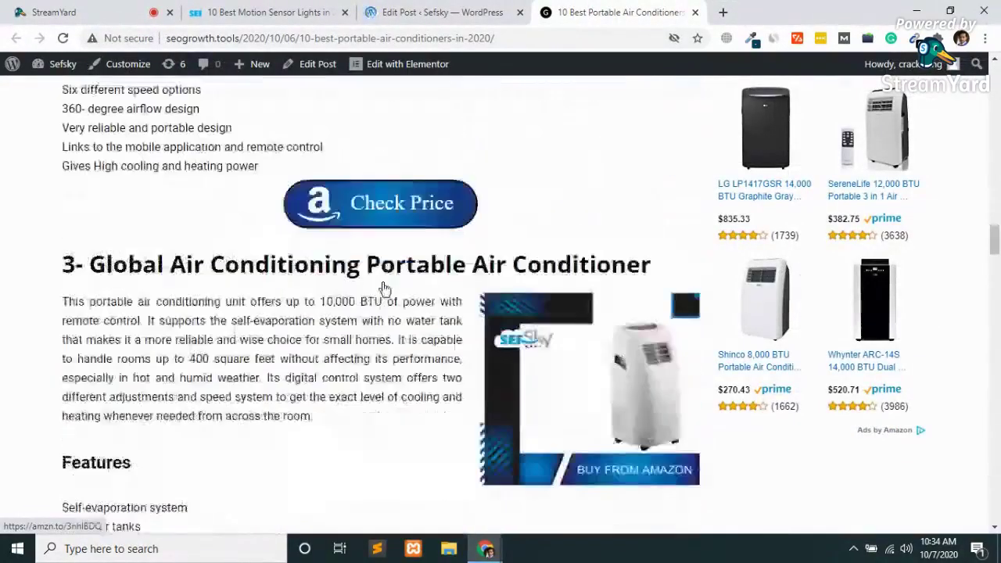
{"action": "left_click", "coordinate": [429, 10]}
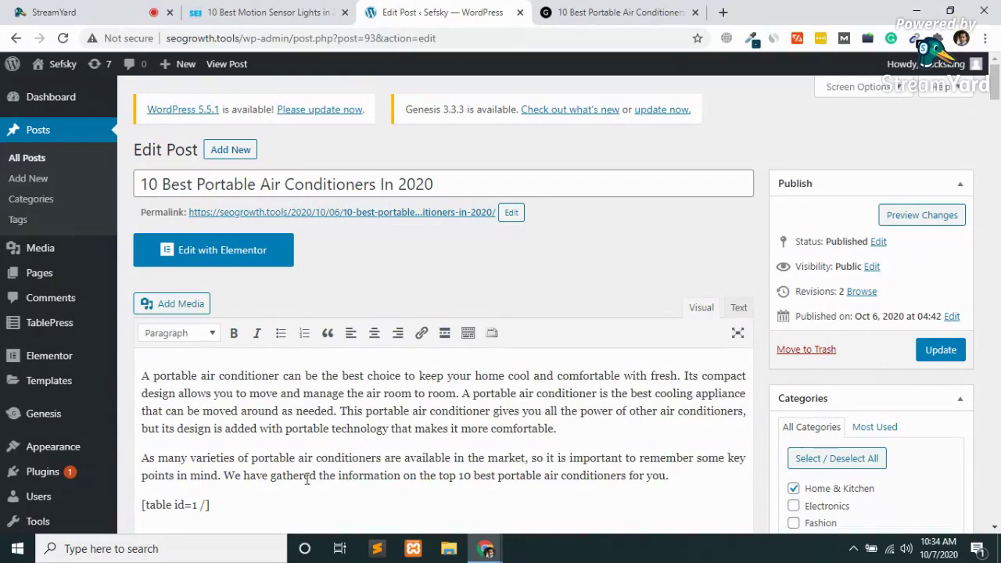
{"action": "scroll", "coordinate": [357, 433], "scroll_direction": "down", "scroll_amount": 2}
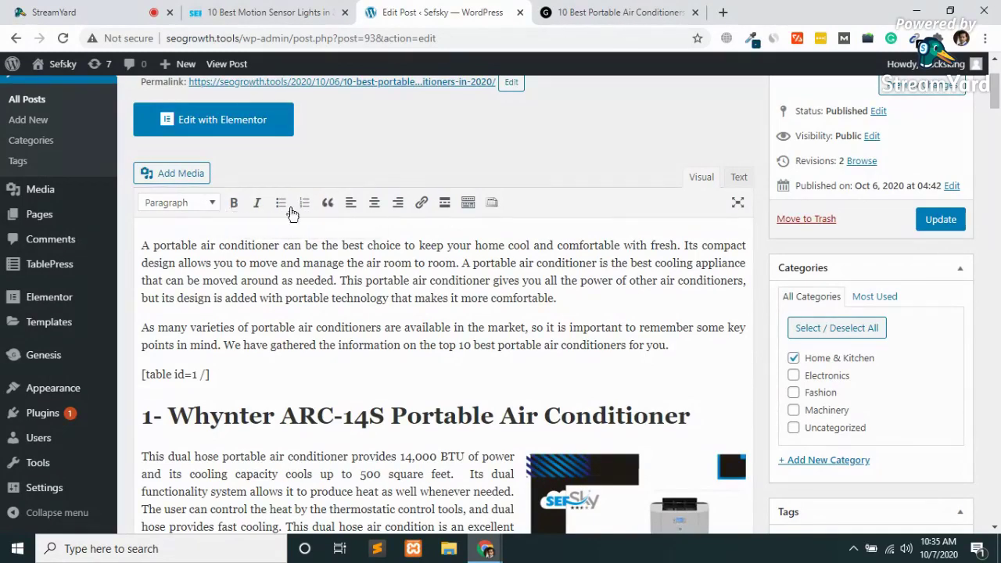
Change the motion sensor article's address to sefsky.com/wp-admin and load it.
{"action": "left_click", "coordinate": [270, 13]}
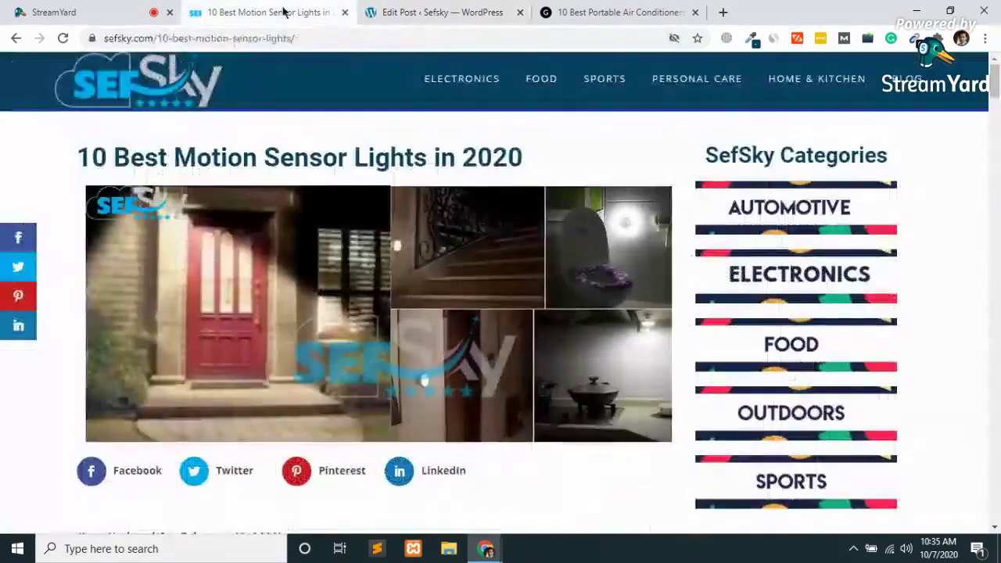
{"action": "left_click_drag", "start_coordinate": [161, 37], "coordinate": [451, 27]}
{"action": "key", "text": "BackSpace"}
{"action": "key", "text": "BackSpace"}
{"action": "type", "text": "wp-a"}
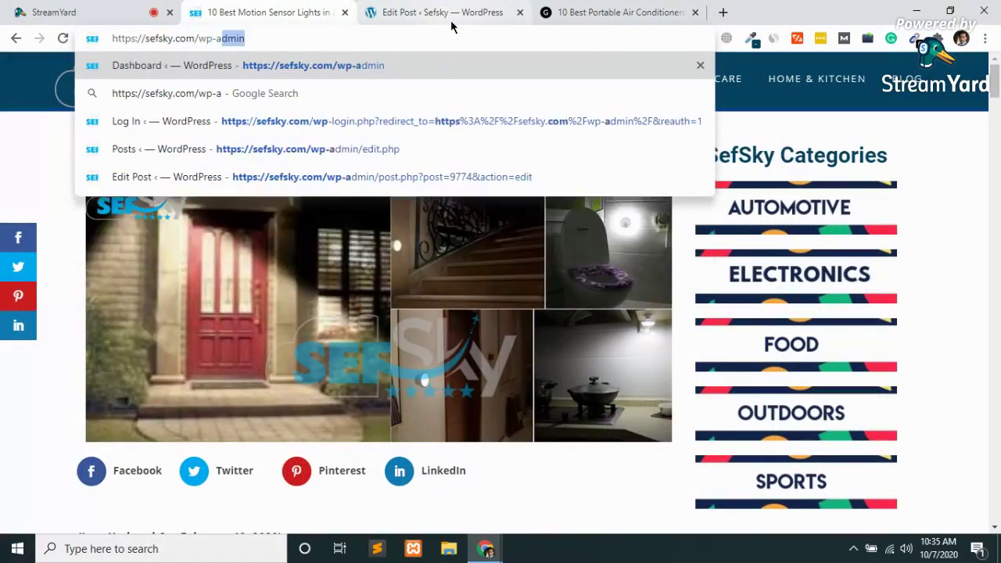
{"action": "key", "text": "BackSpace"}
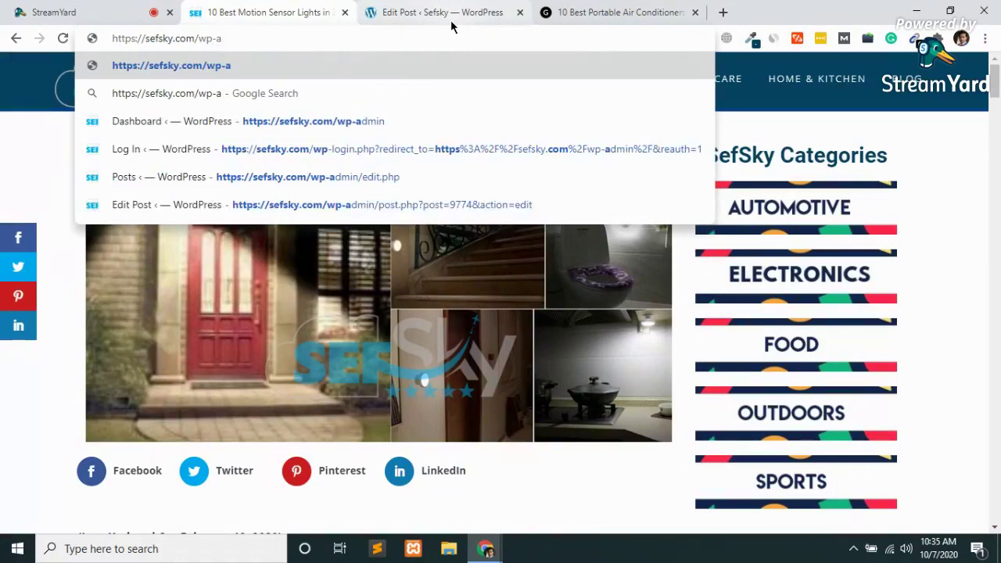
{"action": "type", "text": "dmin"}
{"action": "key", "text": "Return"}
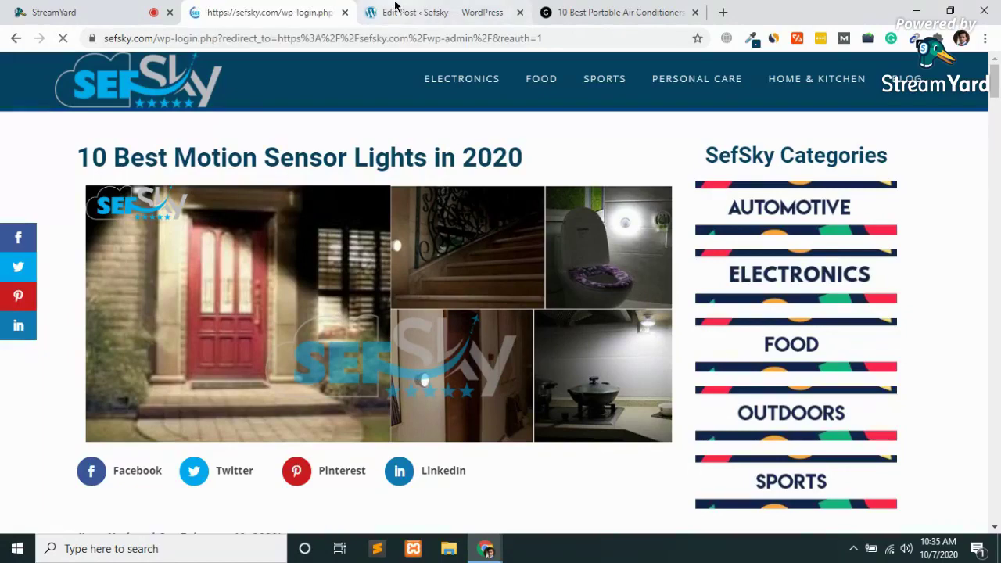
Log in to the SefSky admin with the saved account details.
{"action": "left_click", "coordinate": [395, 6]}
{"action": "key", "text": "ctrl+shift+Tab"}
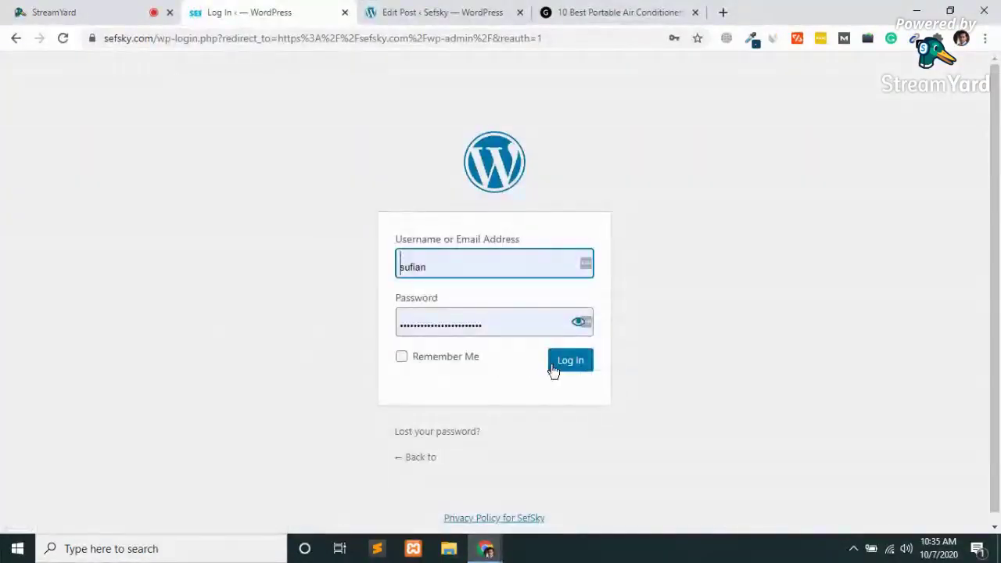
{"action": "left_click", "coordinate": [553, 366]}
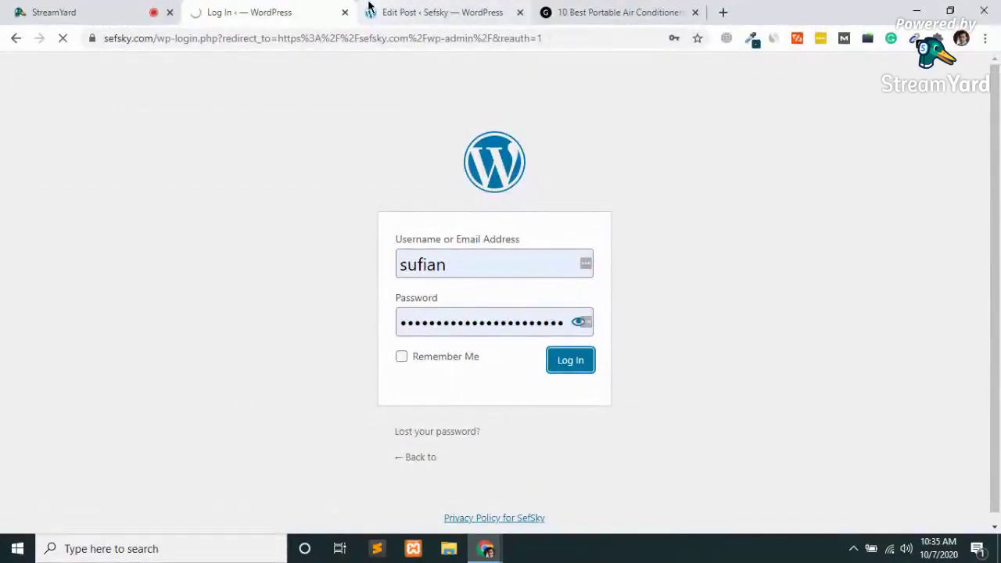
{"action": "key", "text": "ctrl+Tab"}
{"action": "left_click", "coordinate": [255, 8]}
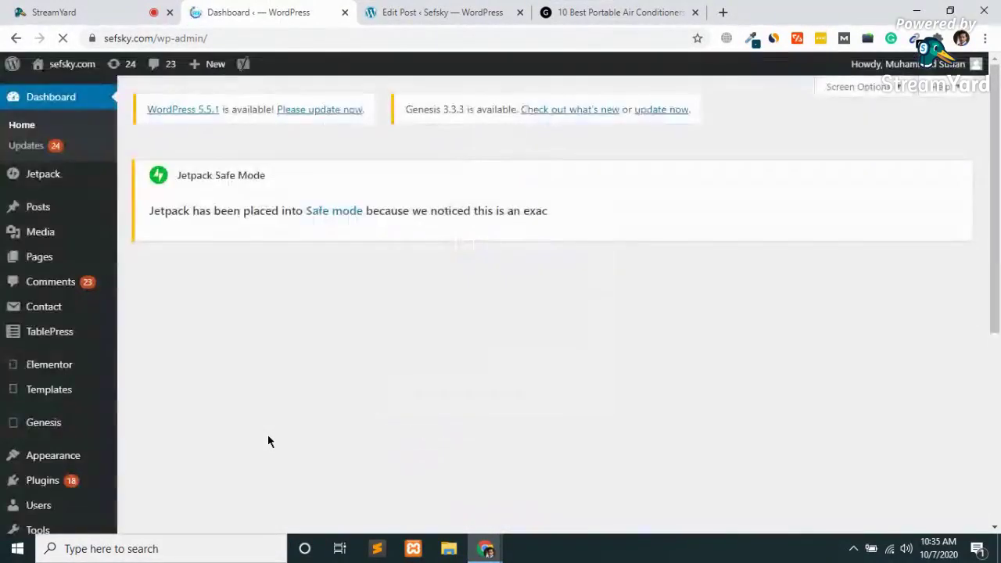
Open the SefSky All Posts list from the dashboard sidebar.
{"action": "left_click", "coordinate": [501, 13]}
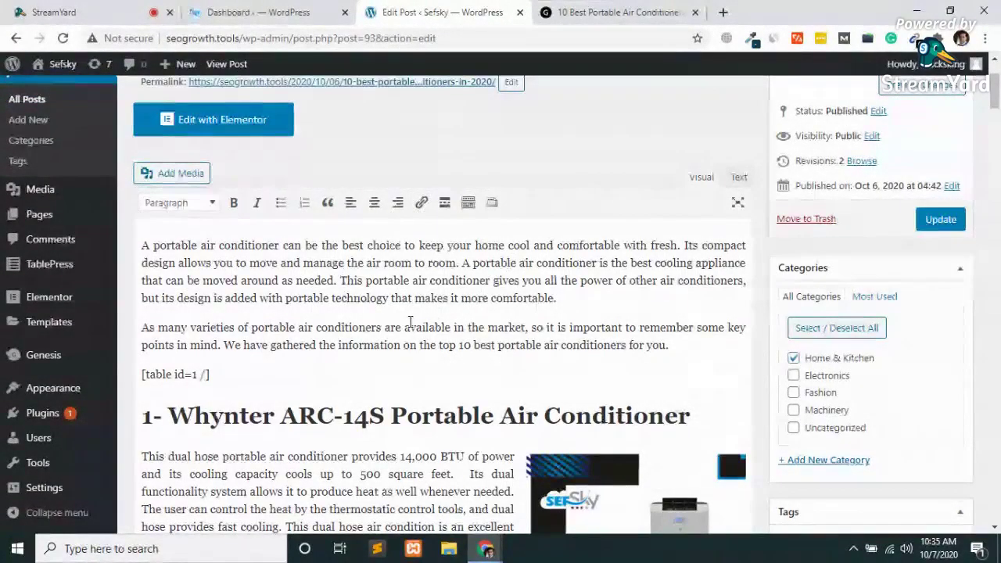
{"action": "left_click", "coordinate": [301, 11]}
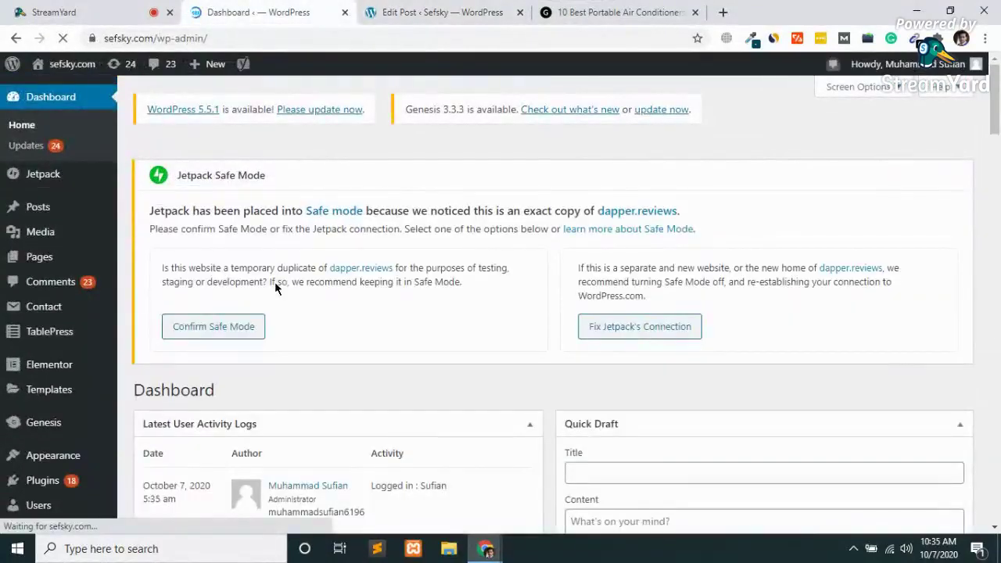
{"action": "scroll", "coordinate": [275, 286], "scroll_direction": "down", "scroll_amount": 1}
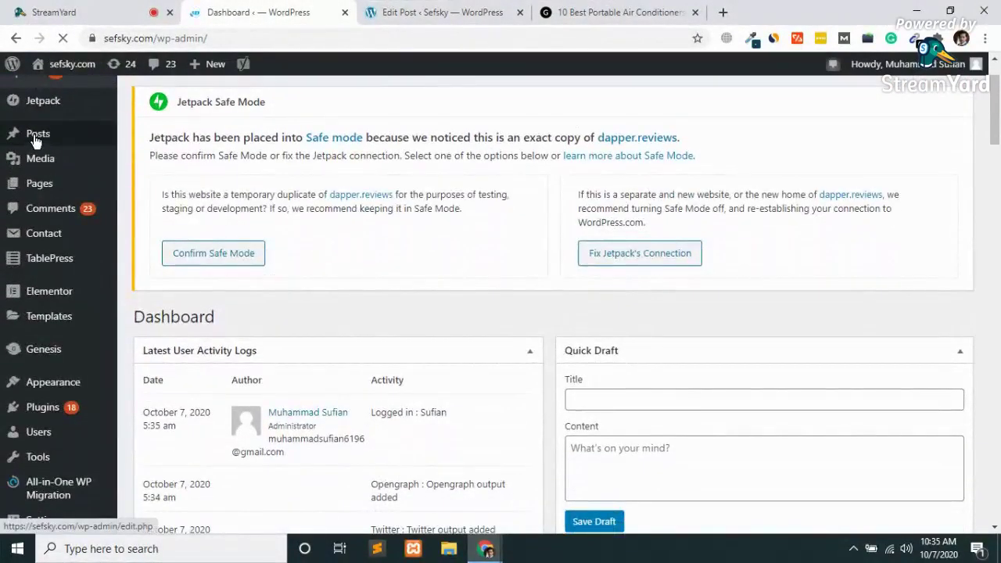
{"action": "left_click", "coordinate": [36, 137]}
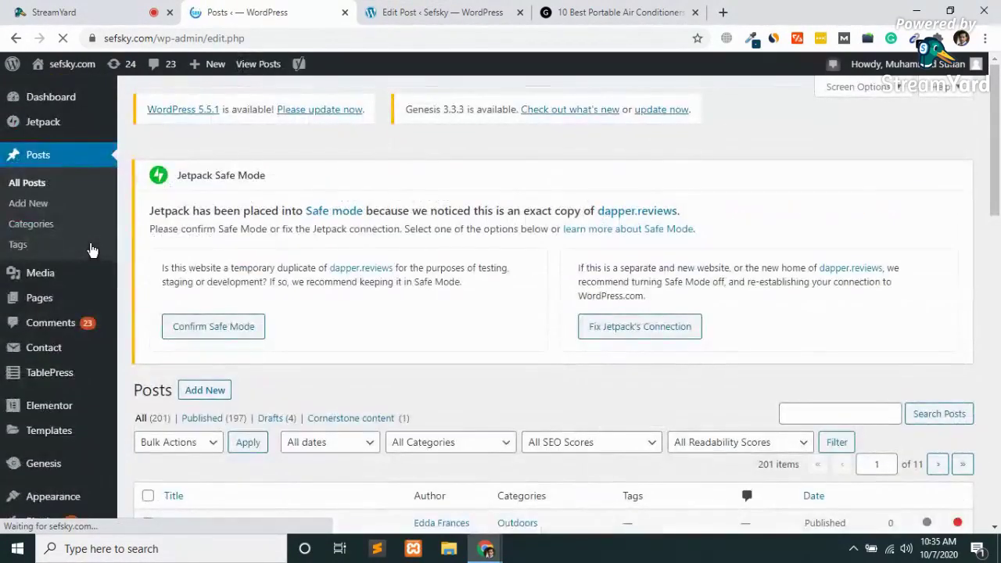
{"action": "scroll", "coordinate": [192, 430], "scroll_direction": "down", "scroll_amount": 7}
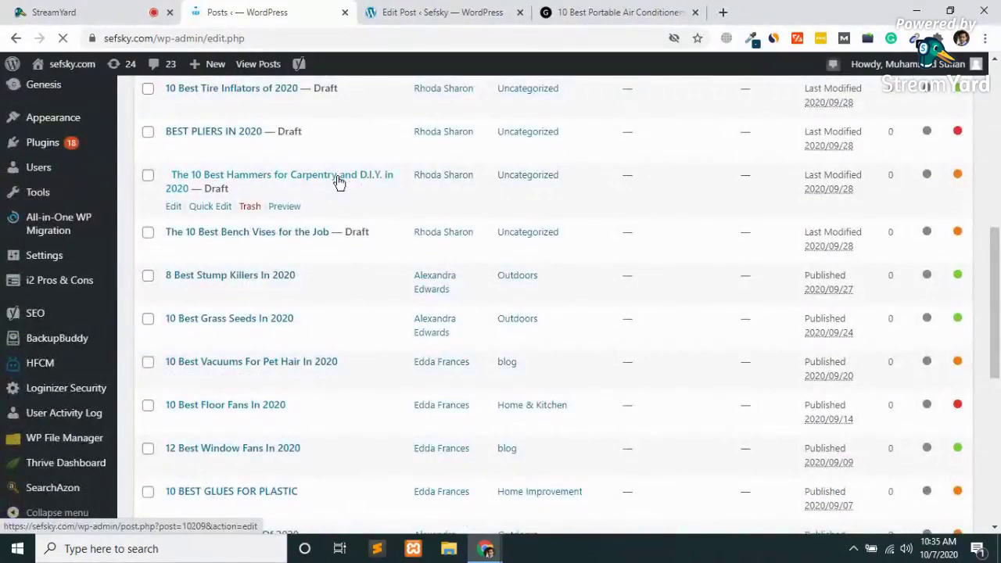
{"action": "scroll", "coordinate": [340, 179], "scroll_direction": "up", "scroll_amount": 1}
{"action": "scroll", "coordinate": [338, 181], "scroll_direction": "up", "scroll_amount": 2}
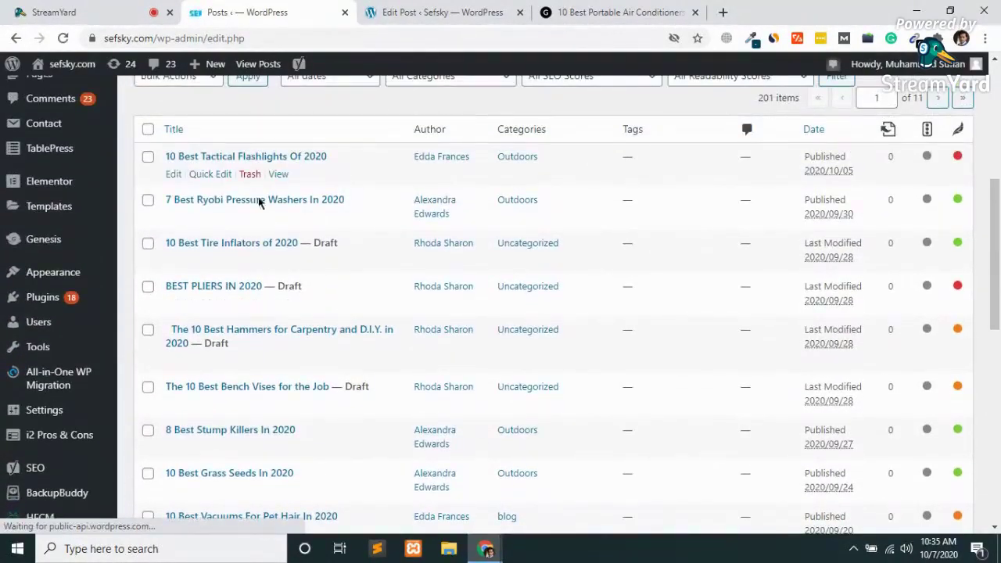
Open '7 Best Ryobi Pressure Washers In 2020' for editing and compare it with the air conditioner post.
{"action": "left_click", "coordinate": [174, 222]}
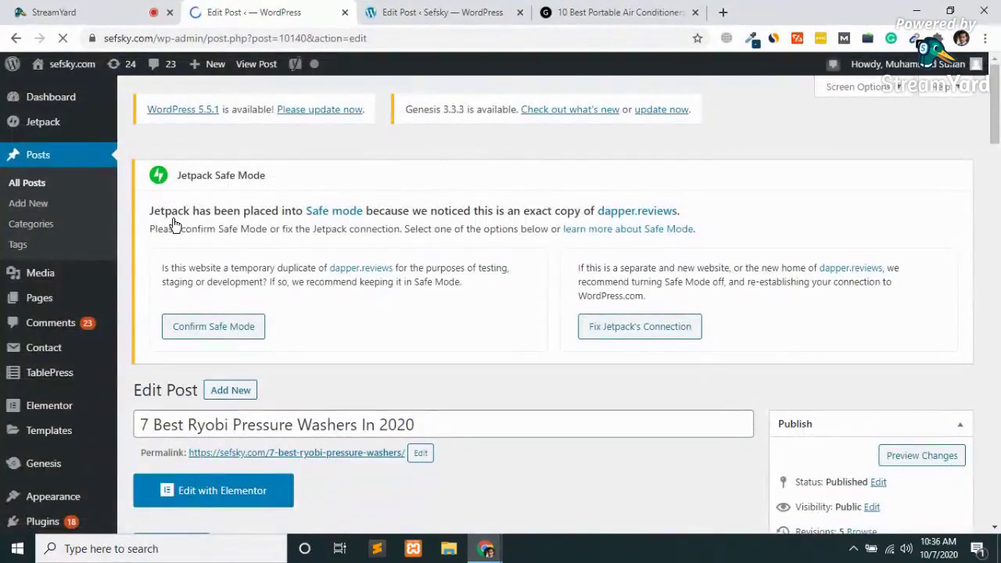
{"action": "scroll", "coordinate": [411, 532], "scroll_direction": "down", "scroll_amount": 5}
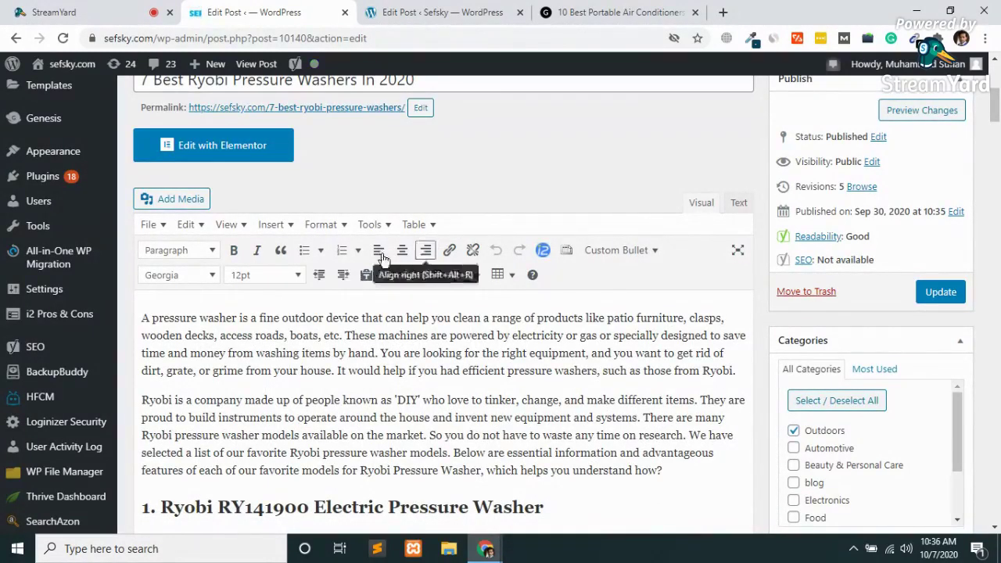
{"action": "left_click", "coordinate": [474, 8]}
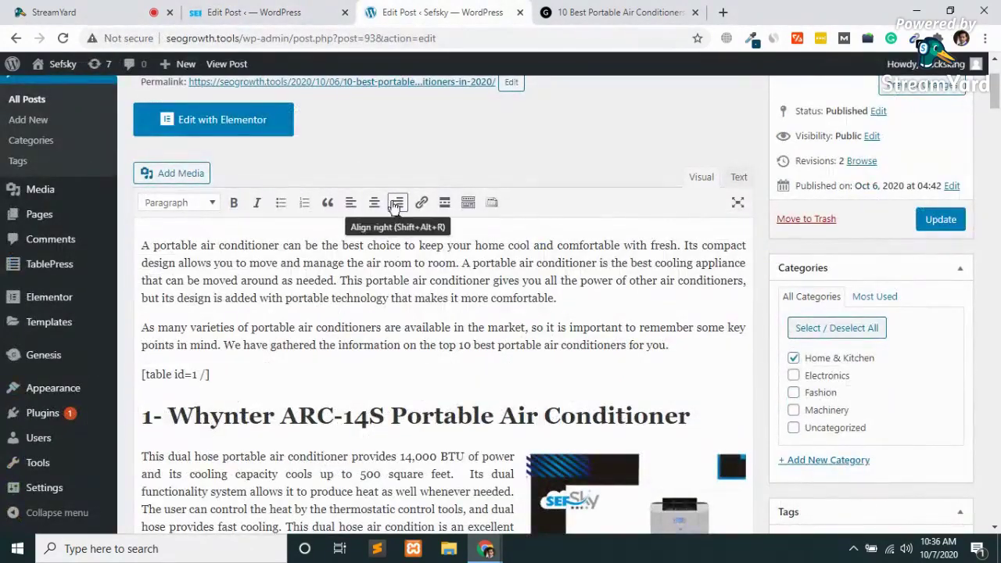
{"action": "scroll", "coordinate": [342, 224], "scroll_direction": "up", "scroll_amount": 3}
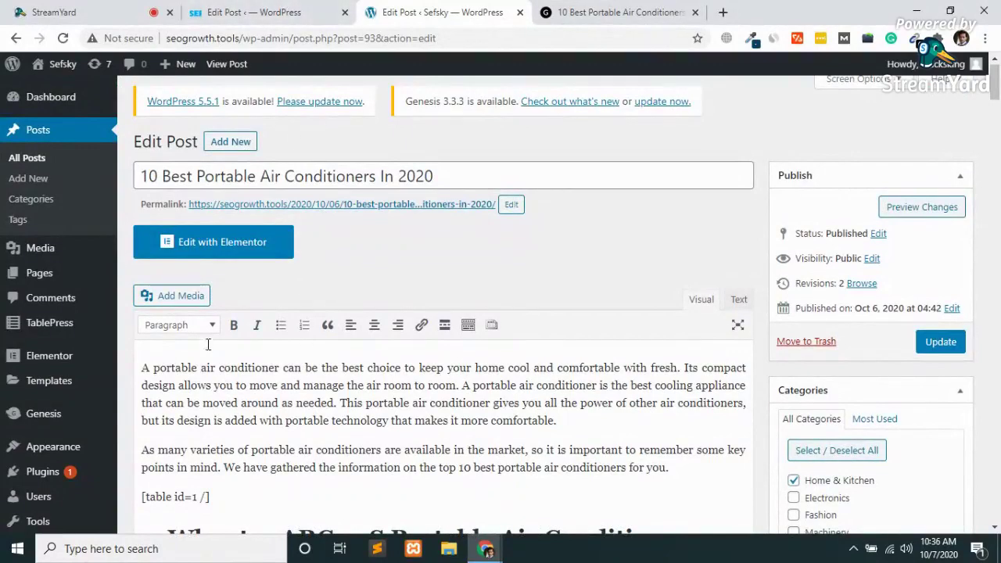
{"action": "left_click", "coordinate": [316, 10]}
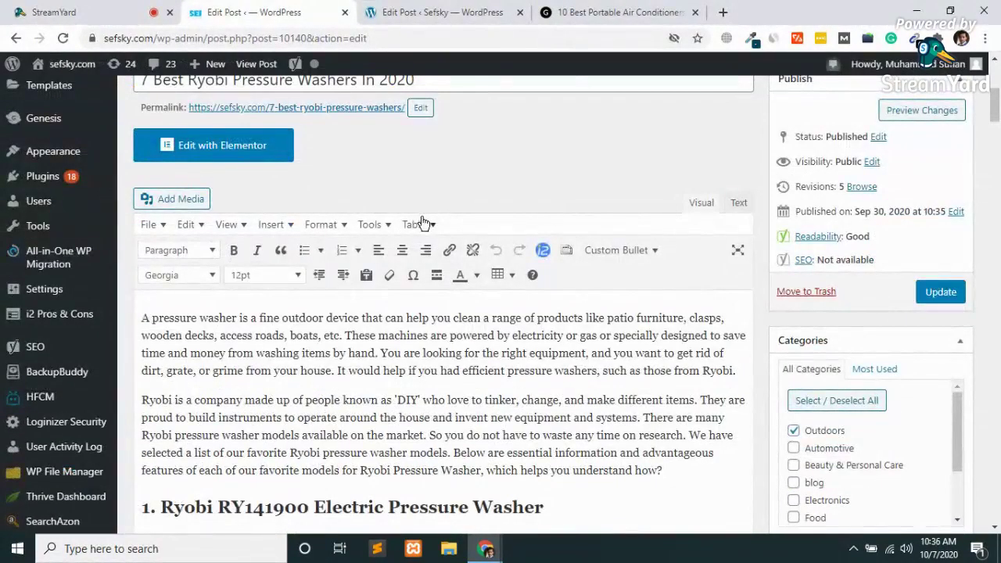
{"action": "left_click", "coordinate": [438, 12]}
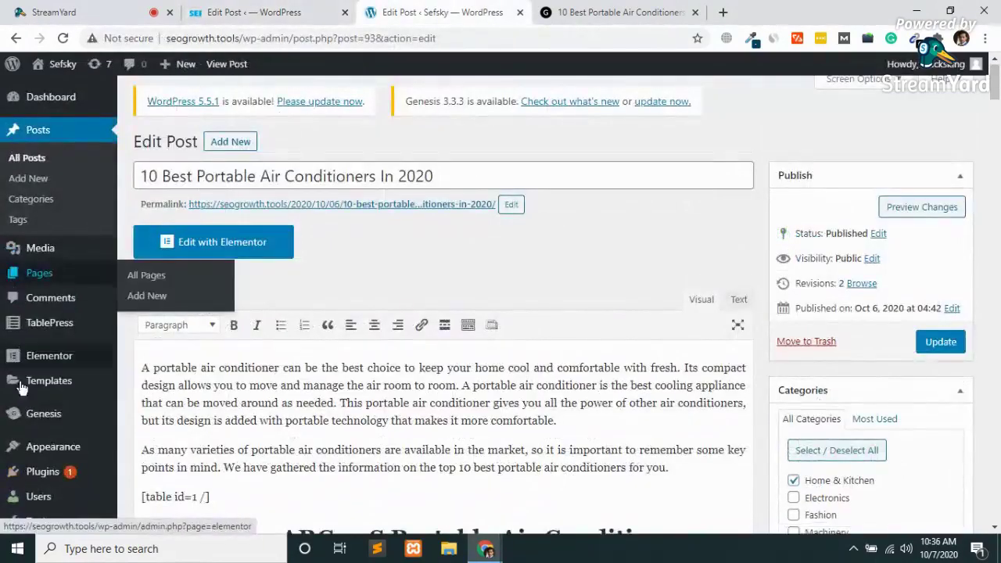
Open the Add New plugins page from the Plugins menu.
{"action": "mouse_move", "coordinate": [26, 416]}
{"action": "mouse_move", "coordinate": [47, 472]}
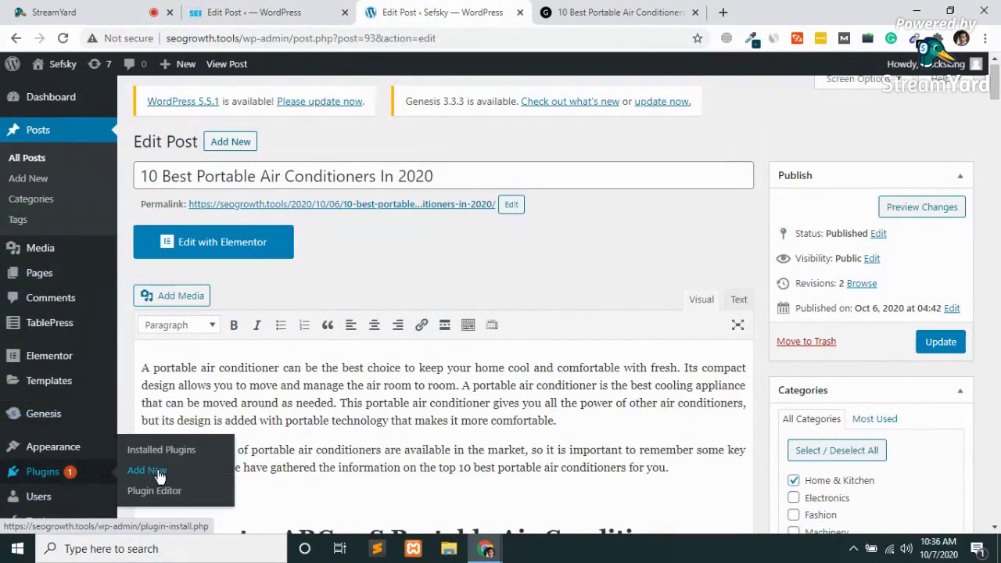
{"action": "left_click", "coordinate": [156, 473]}
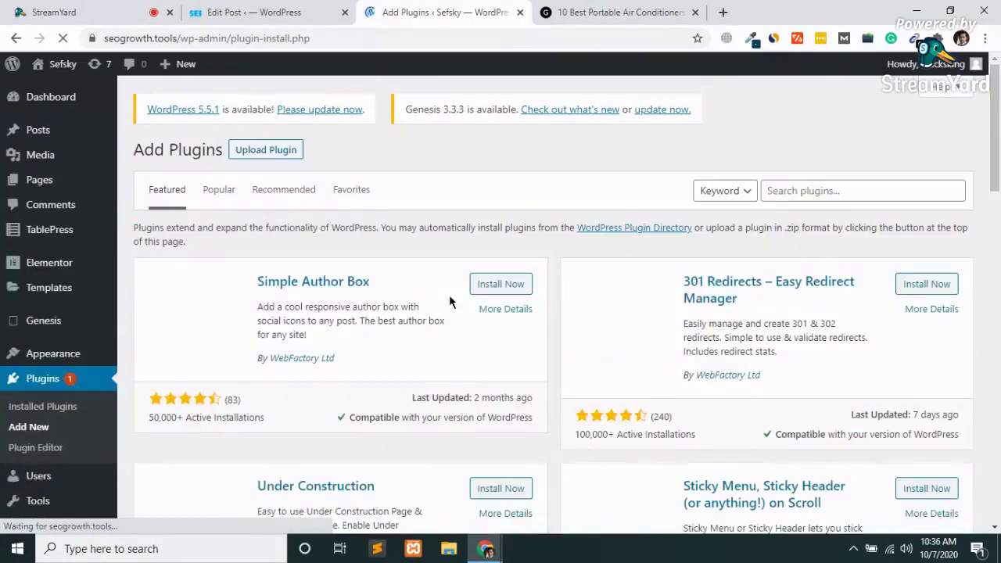
Search plugins for 'tiny mce advanced', review the results, and open a new browser tab.
{"action": "left_click", "coordinate": [801, 191]}
{"action": "type", "text": "tiny"}
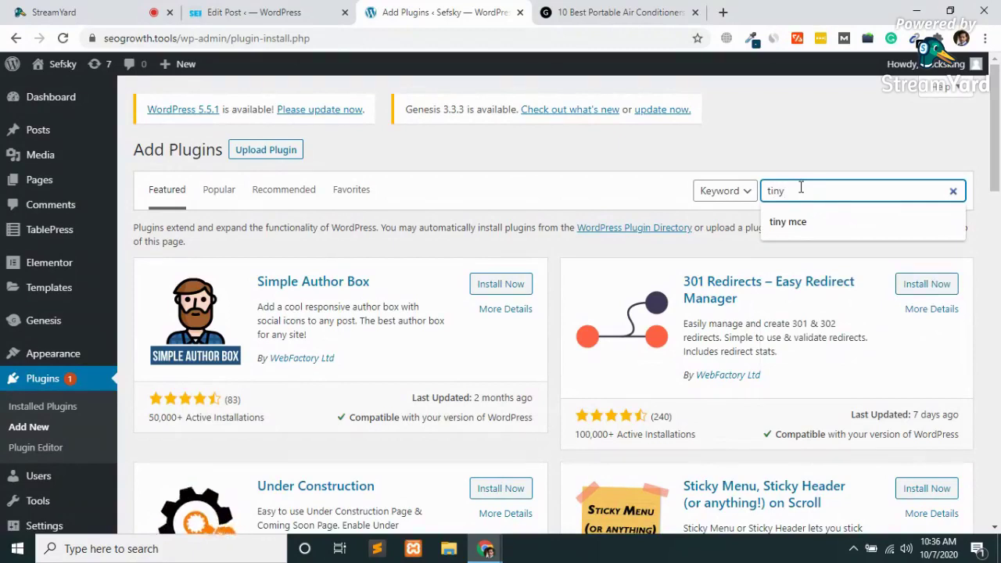
{"action": "type", "text": " mc"}
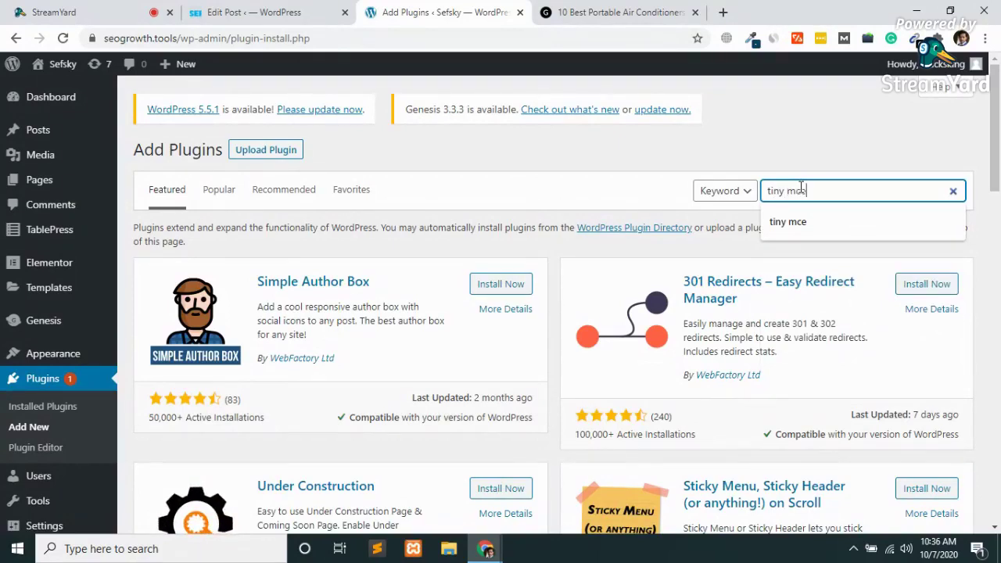
{"action": "key", "text": "Return"}
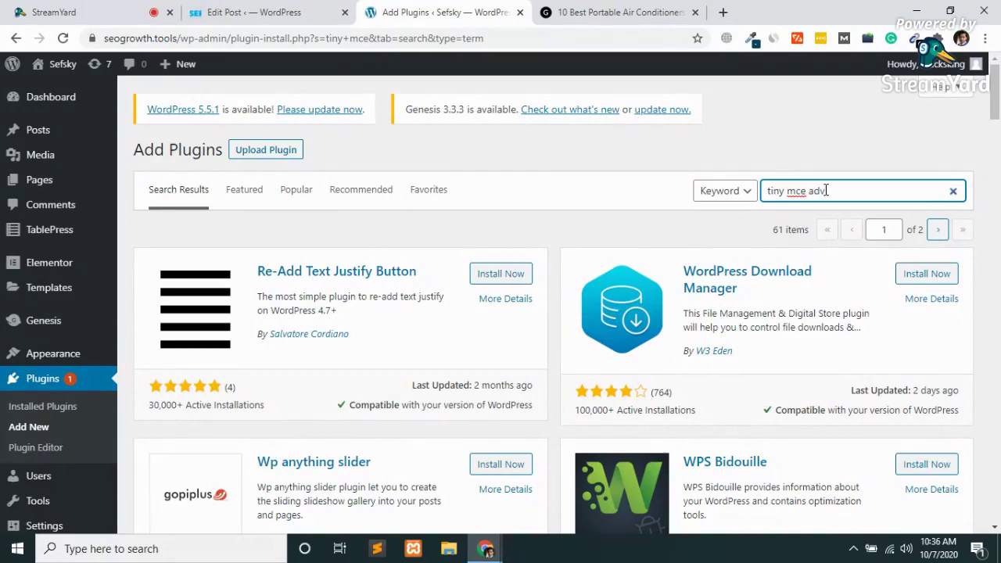
{"action": "key", "text": "Return"}
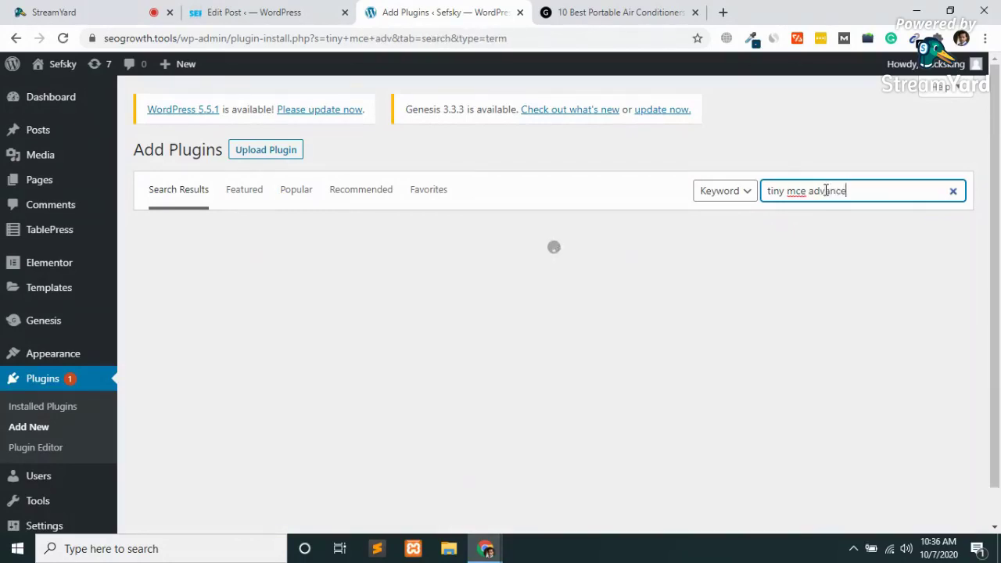
{"action": "type", "text": "anced"}
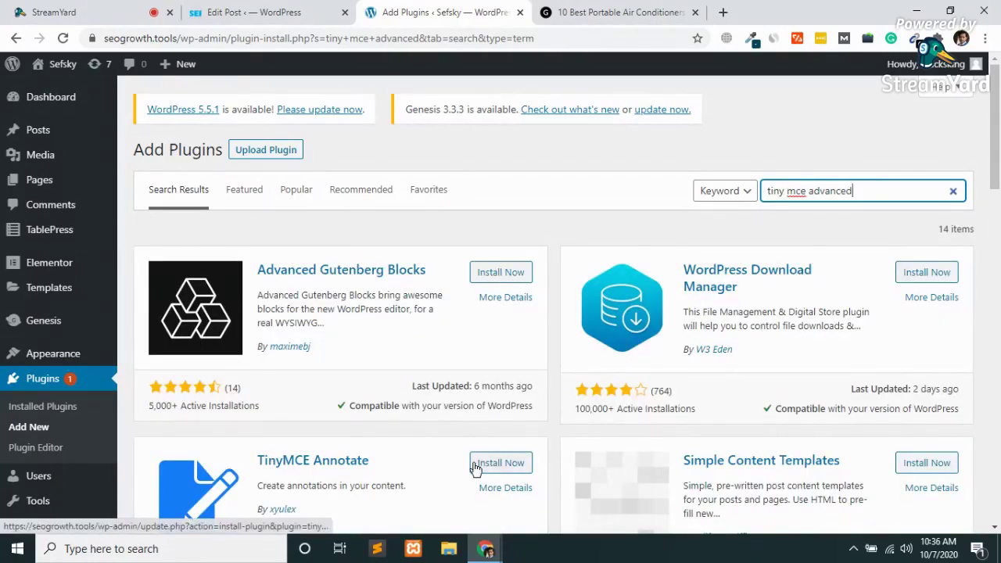
{"action": "scroll", "coordinate": [474, 467], "scroll_direction": "down", "scroll_amount": 4}
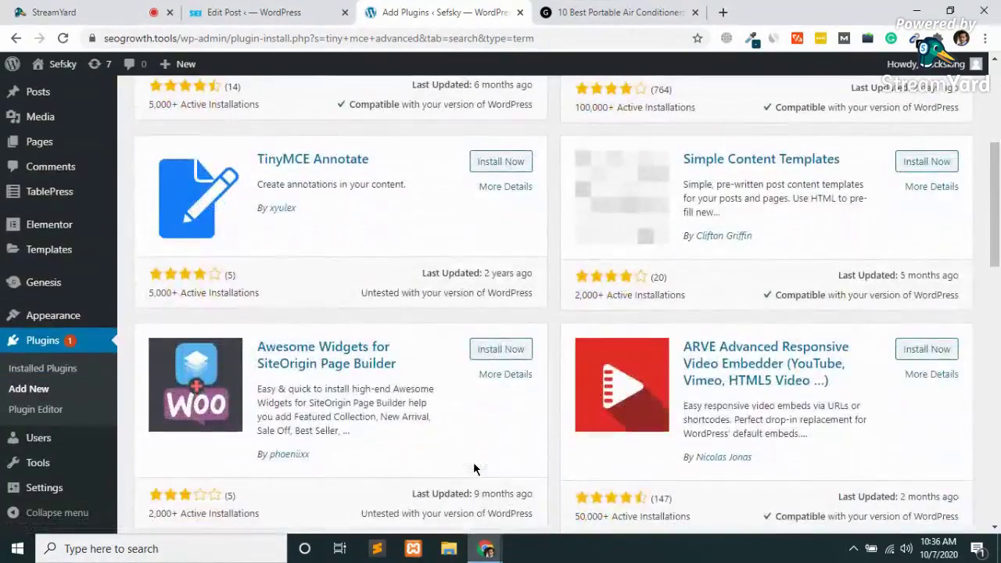
{"action": "scroll", "coordinate": [474, 468], "scroll_direction": "down", "scroll_amount": 3}
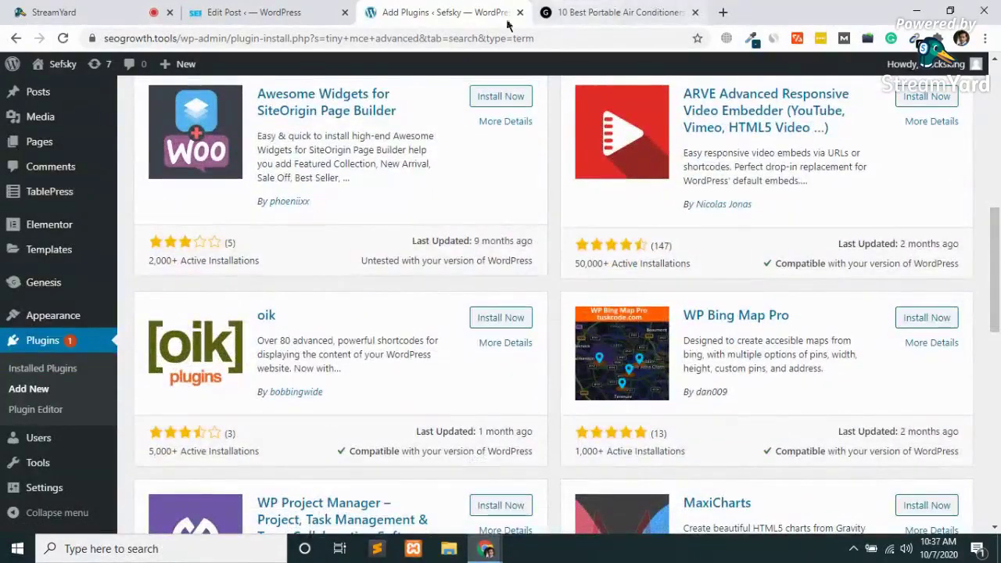
{"action": "left_click", "coordinate": [722, 13]}
Google 'tinymce advanced plugin wordpress' and open the first result in a background tab.
{"action": "type", "text": "tiny mce ad"}
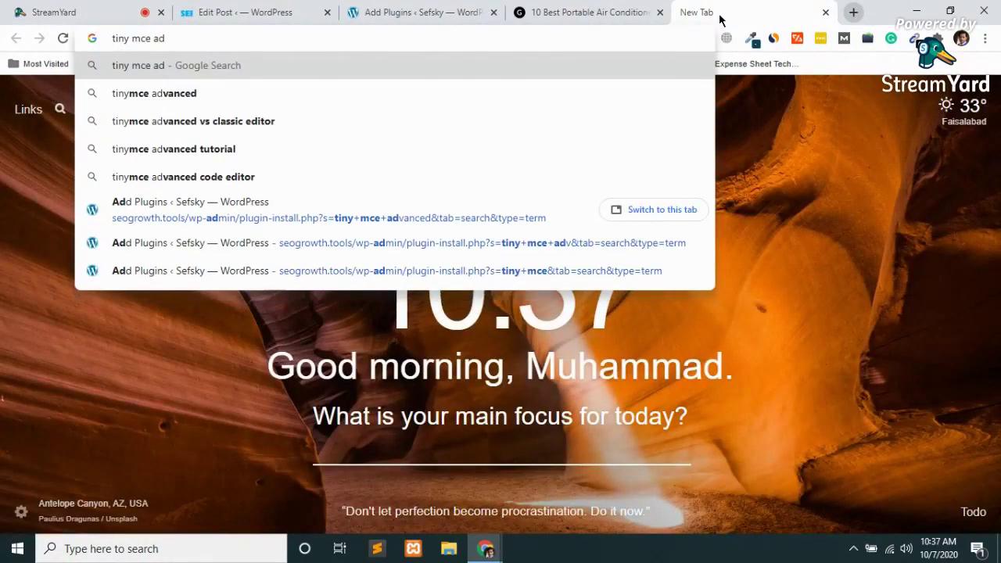
{"action": "key", "text": "Down"}
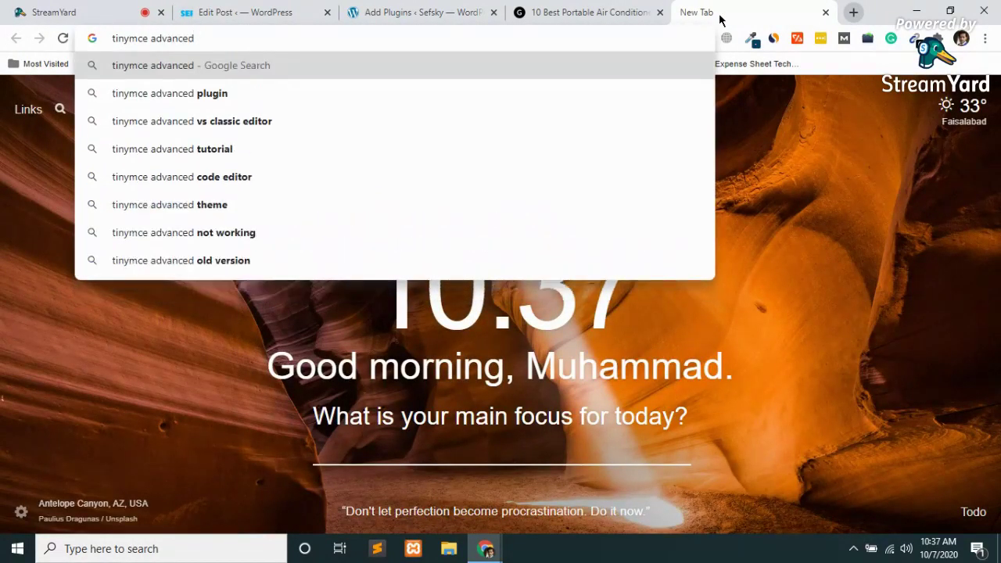
{"action": "type", "text": "plugin "}
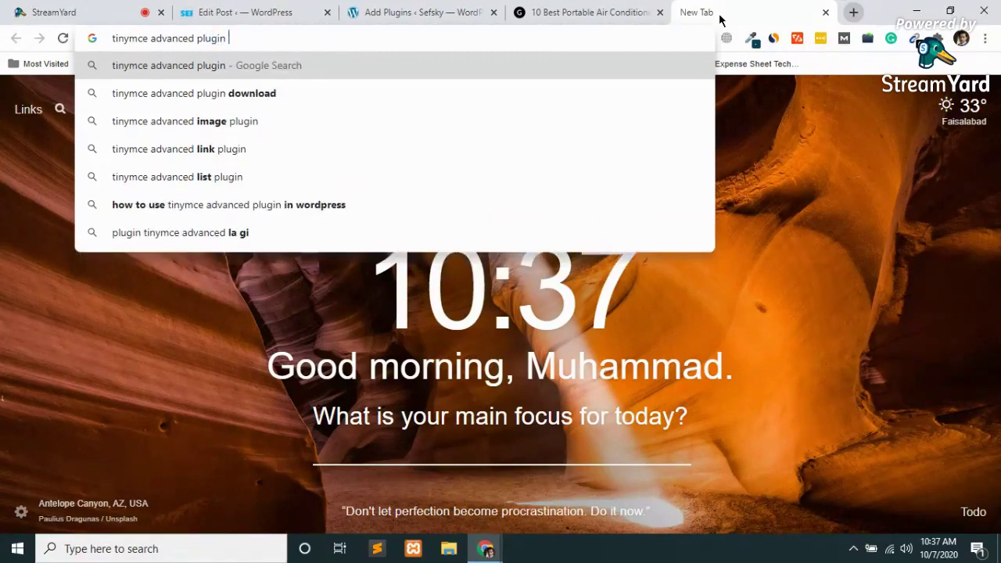
{"action": "type", "text": "wordpress"}
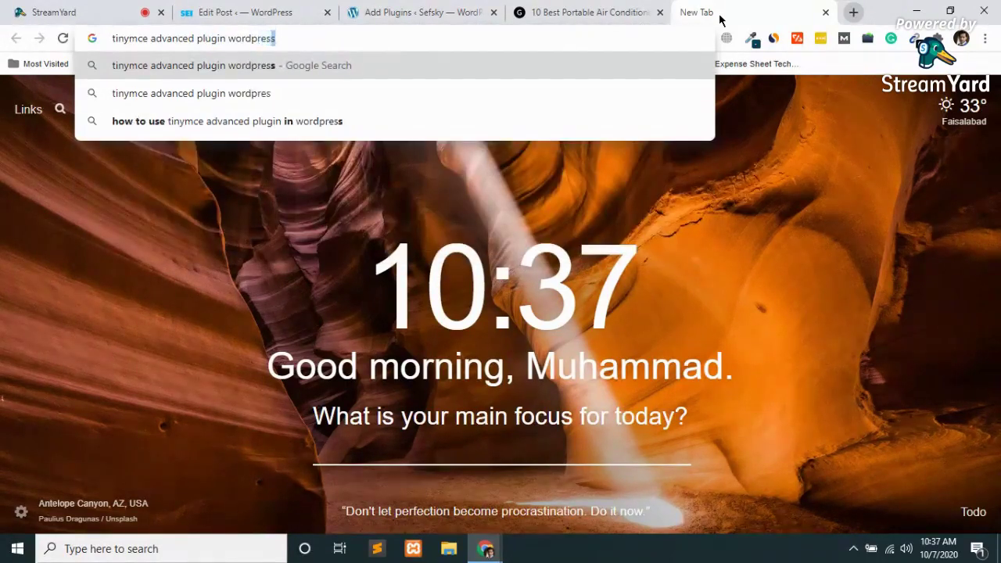
{"action": "key", "text": "Return"}
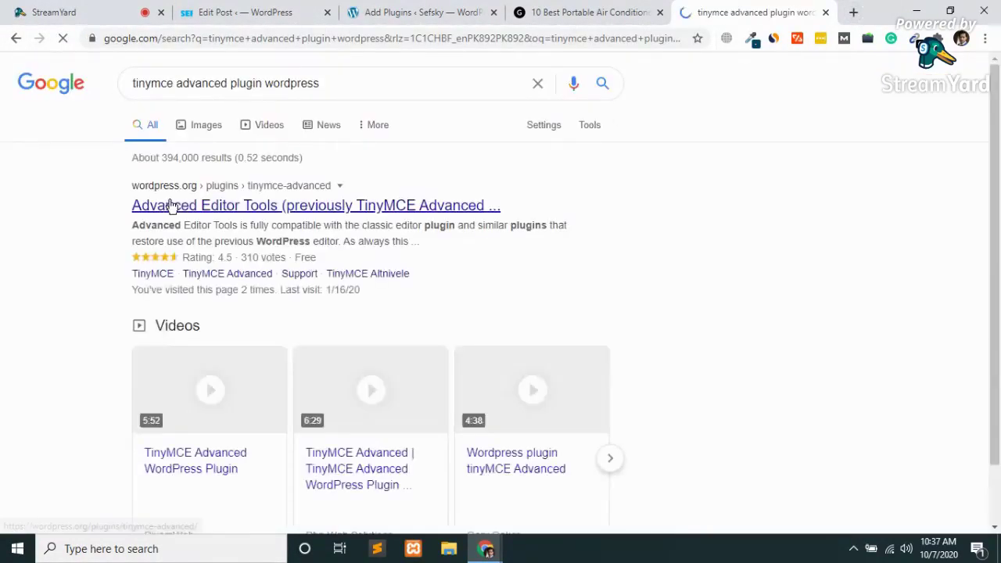
{"action": "middle_click", "coordinate": [273, 211]}
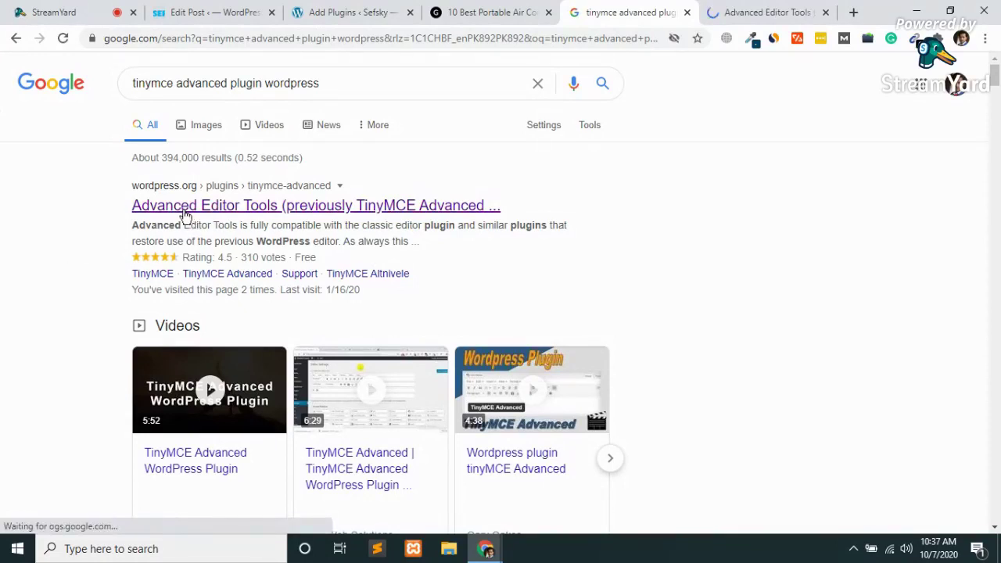
Switch to the WordPress.org Advanced Editor Tools plugin page.
{"action": "left_click", "coordinate": [450, 13]}
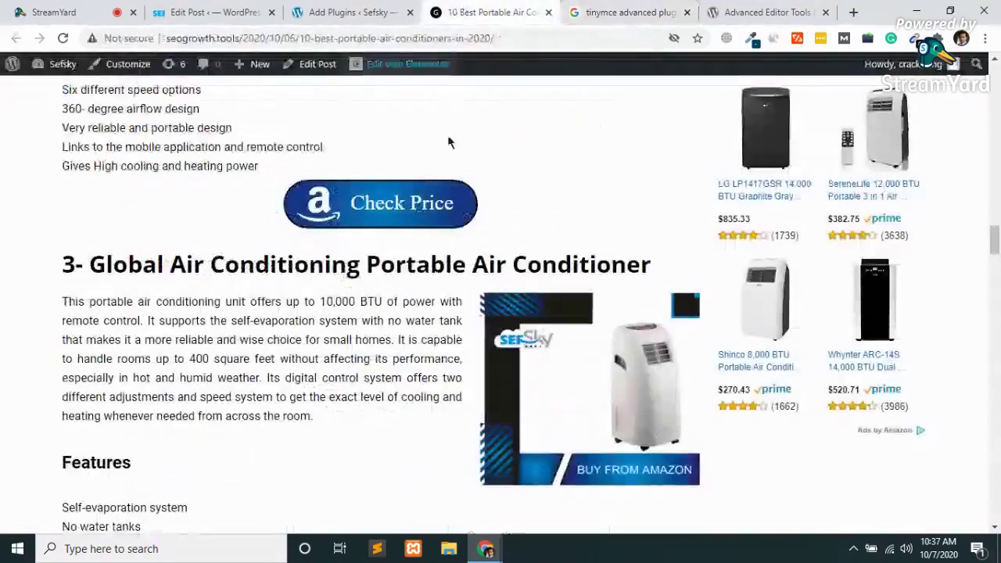
{"action": "left_click", "coordinate": [352, 12]}
{"action": "scroll", "coordinate": [317, 233], "scroll_direction": "up", "scroll_amount": 4}
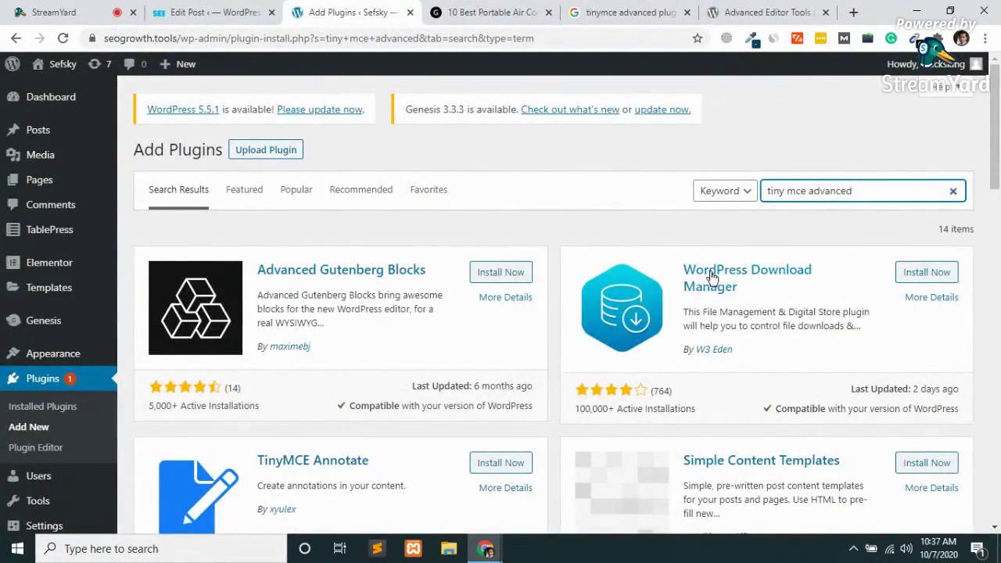
{"action": "scroll", "coordinate": [710, 277], "scroll_direction": "down", "scroll_amount": 3}
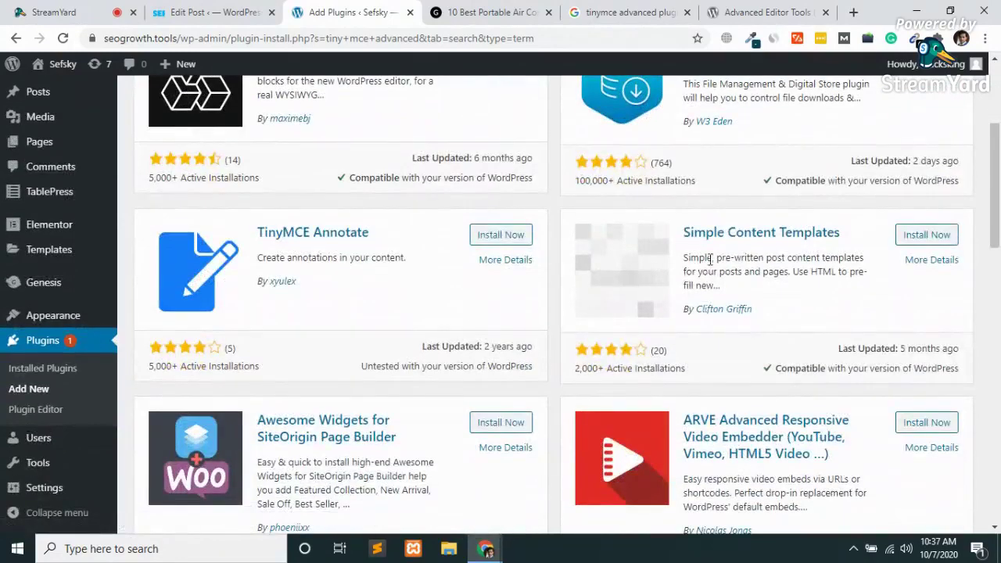
{"action": "left_click", "coordinate": [742, 12]}
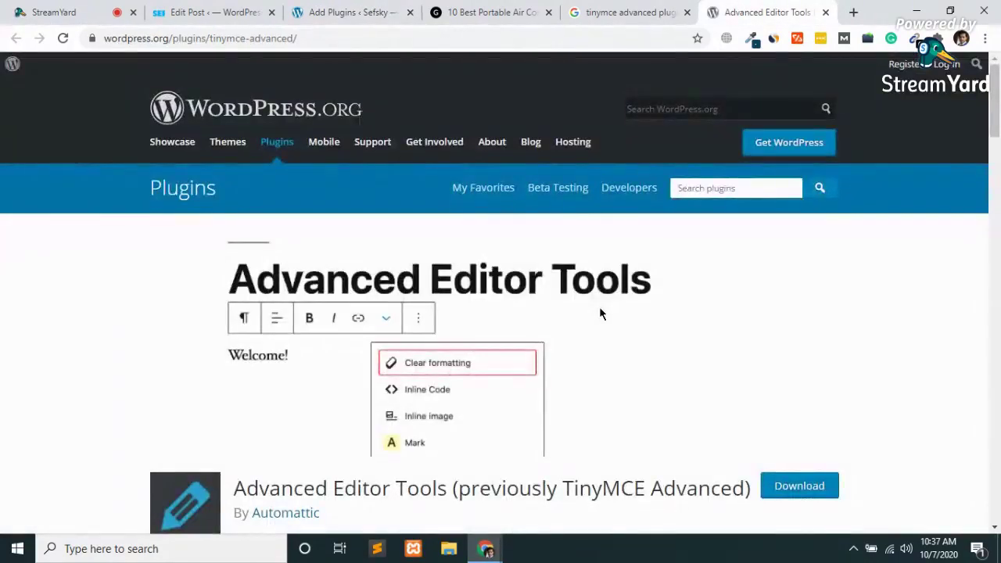
Download the Advanced Editor Tools plugin zip from WordPress.org.
{"action": "scroll", "coordinate": [600, 309], "scroll_direction": "down", "scroll_amount": 2}
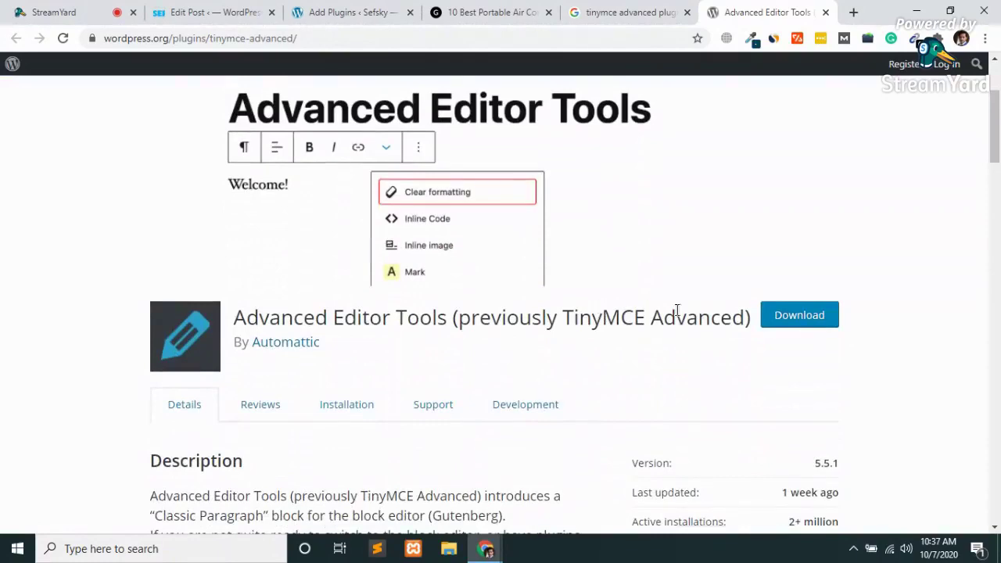
{"action": "left_click", "coordinate": [789, 325]}
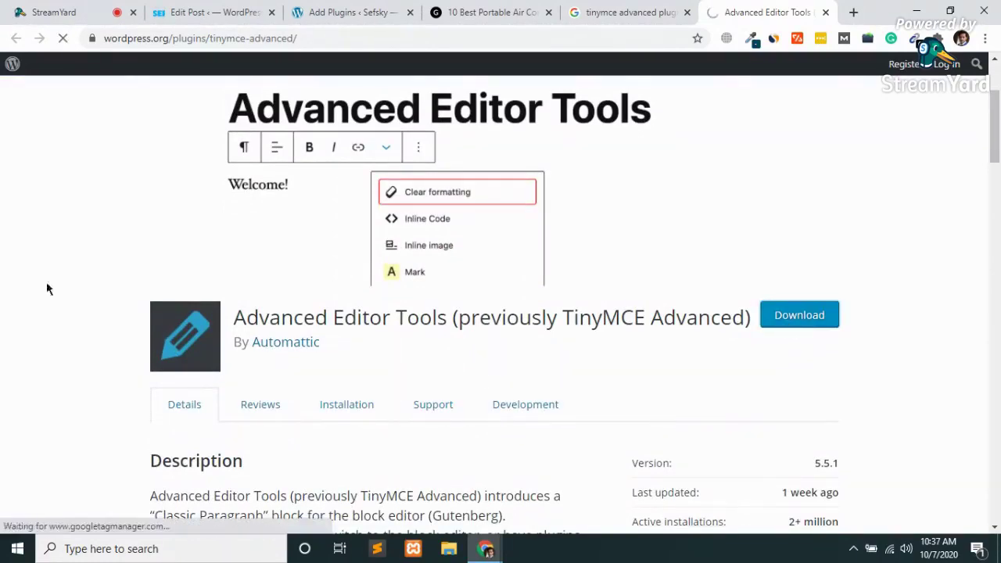
{"action": "scroll", "coordinate": [35, 287], "scroll_direction": "down", "scroll_amount": 3}
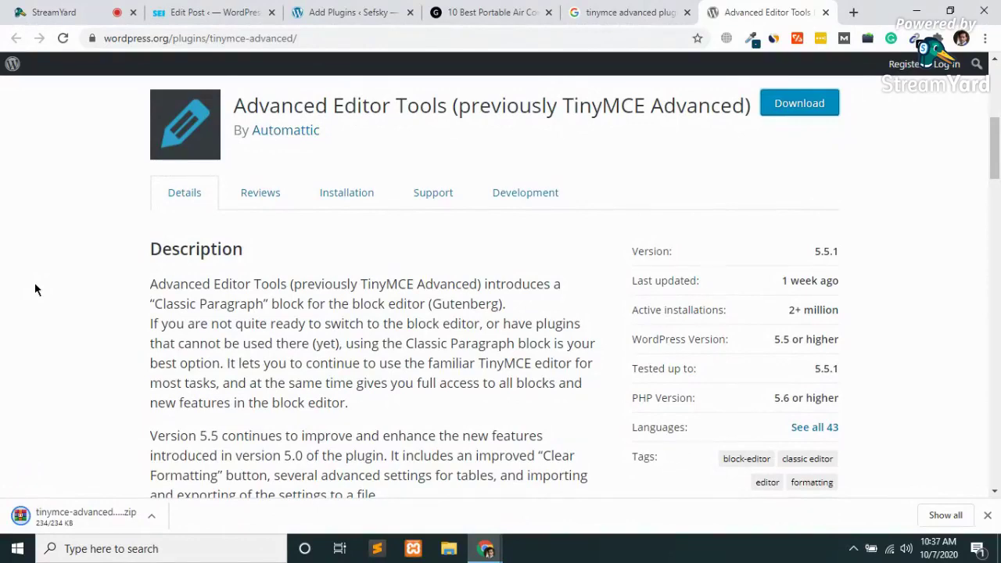
{"action": "scroll", "coordinate": [35, 289], "scroll_direction": "up", "scroll_amount": 1}
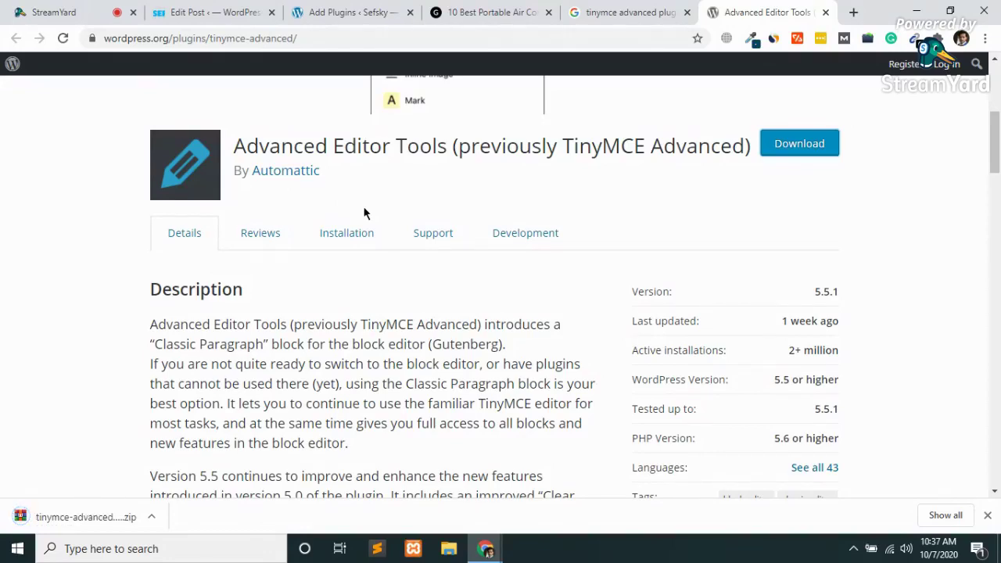
Close the plugin page and Google tabs and return to Add Plugins.
{"action": "key", "text": "ctrl+w"}
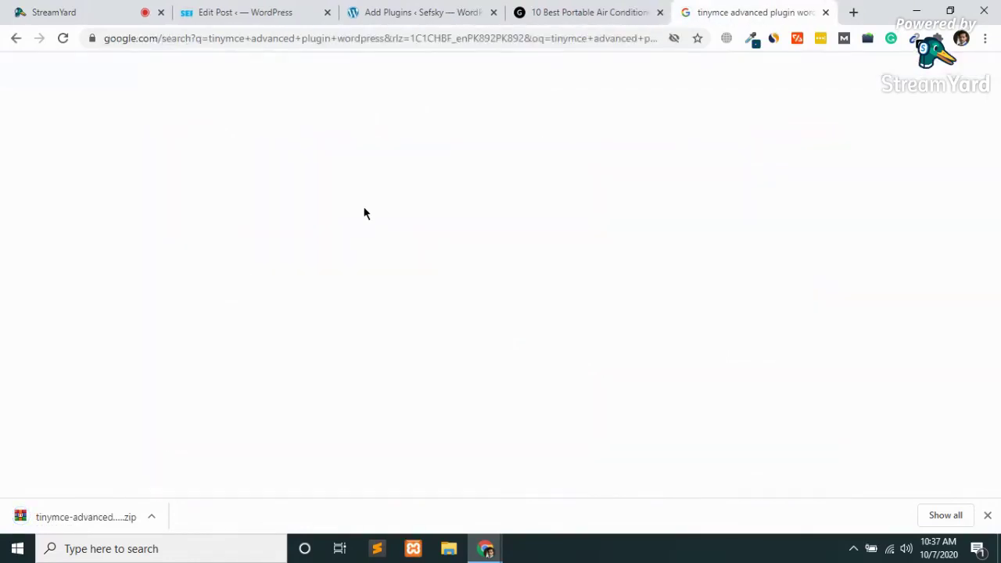
{"action": "key", "text": "ctrl+w"}
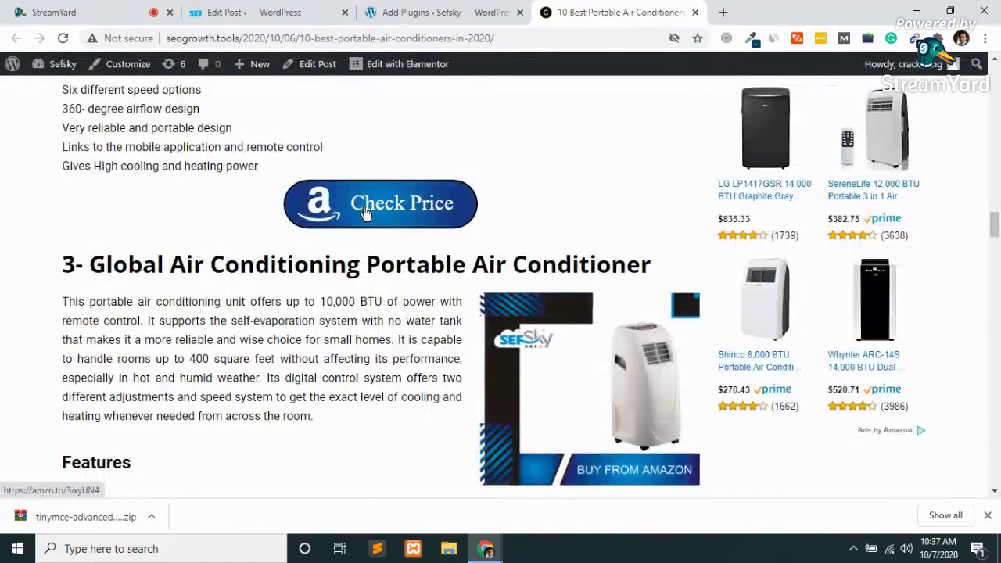
{"action": "key", "text": "ctrl+shift+Tab"}
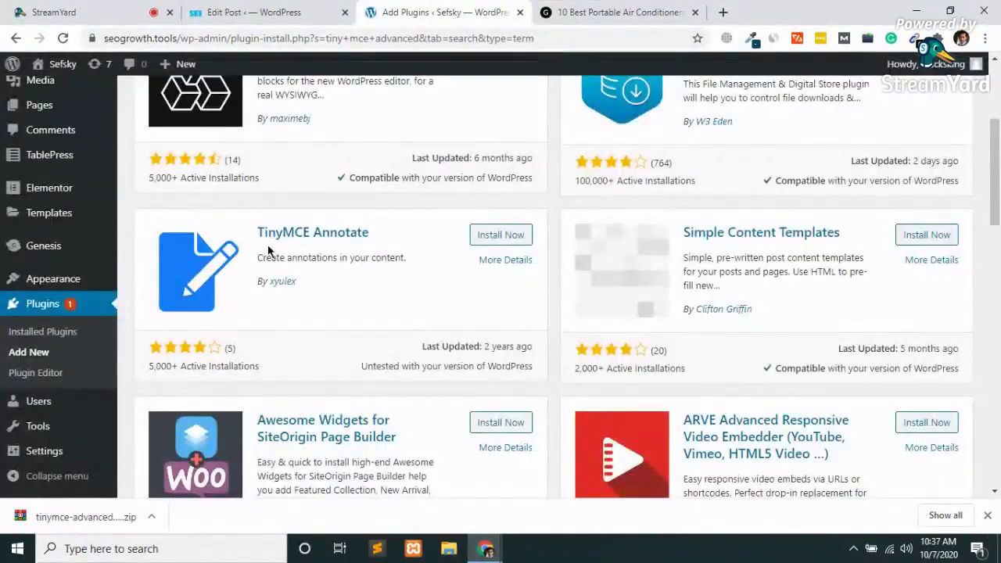
{"action": "scroll", "coordinate": [268, 251], "scroll_direction": "up", "scroll_amount": 3}
Upload and install tinymce-advanced.5.5.1.zip, try activating it, and go back after the version error.
{"action": "left_click", "coordinate": [264, 150]}
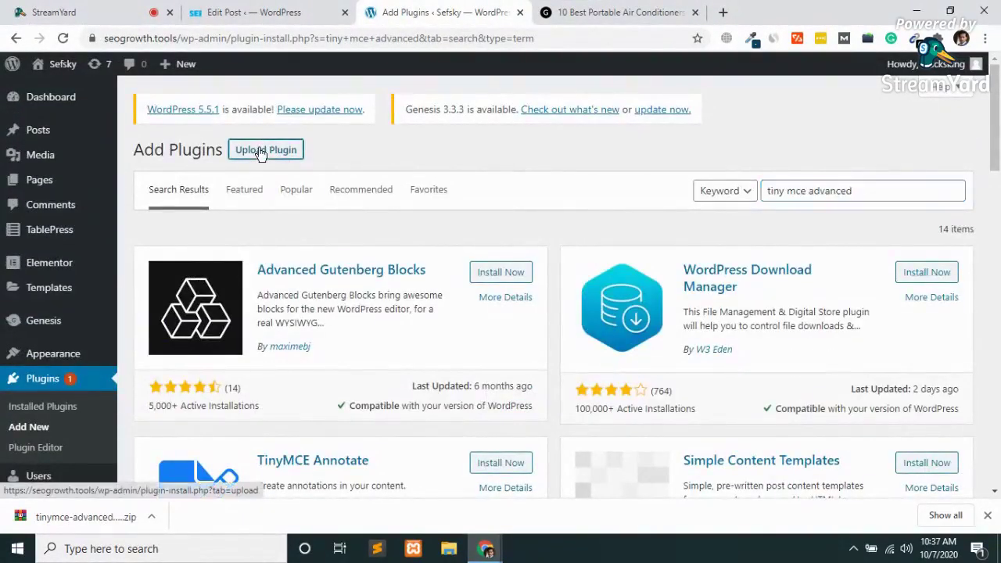
{"action": "left_click_drag", "start_coordinate": [74, 518], "coordinate": [471, 288]}
{"action": "left_click", "coordinate": [634, 288]}
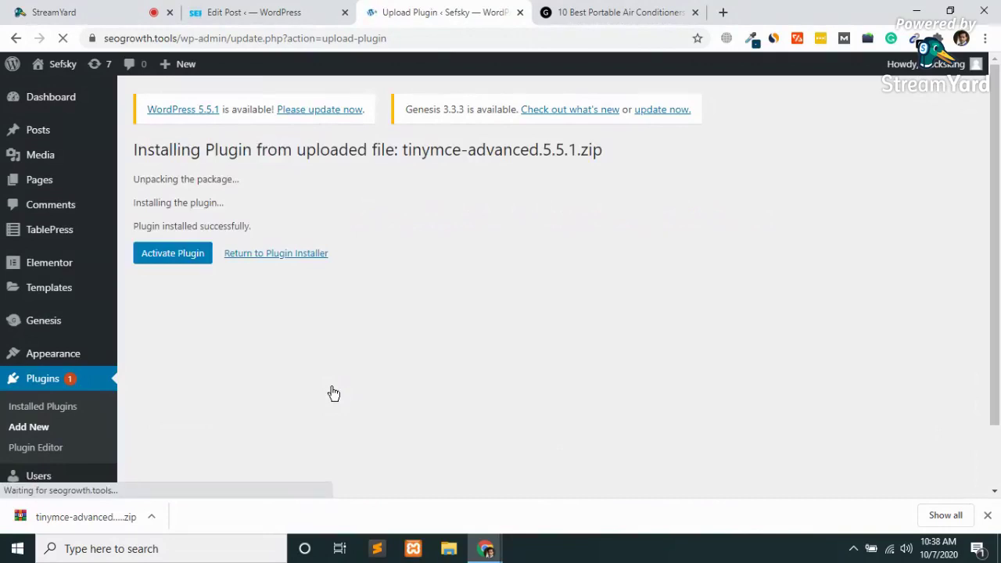
{"action": "left_click", "coordinate": [196, 255]}
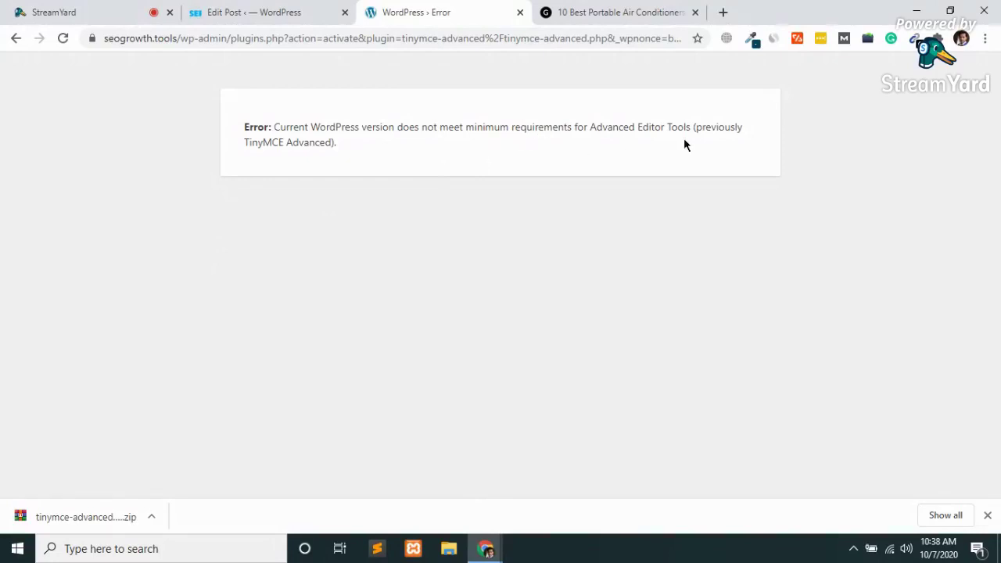
{"action": "left_click", "coordinate": [17, 39]}
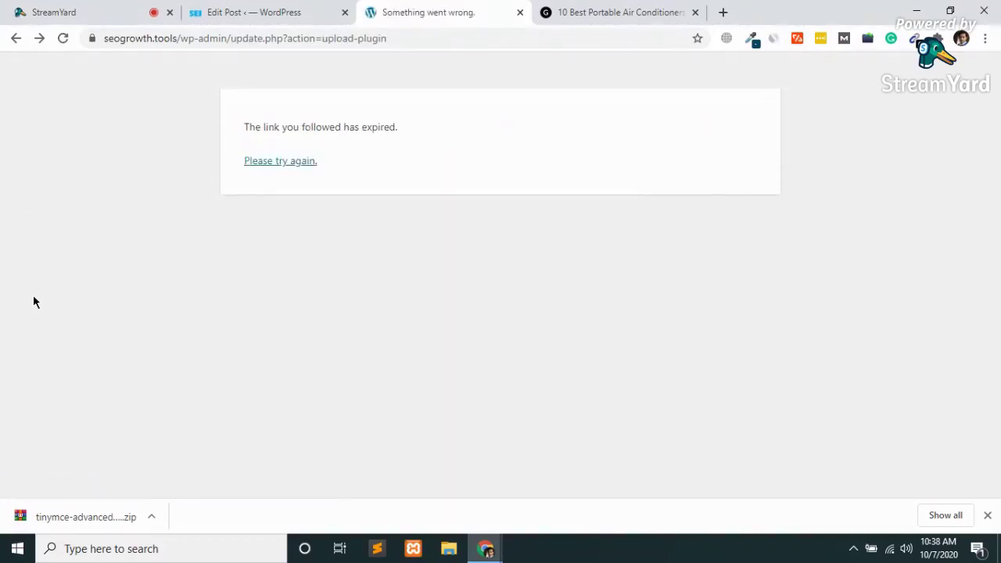
Return to Add Plugins and replace the 'tiny mce advanced' search with 'file manager'.
{"action": "left_click", "coordinate": [15, 38]}
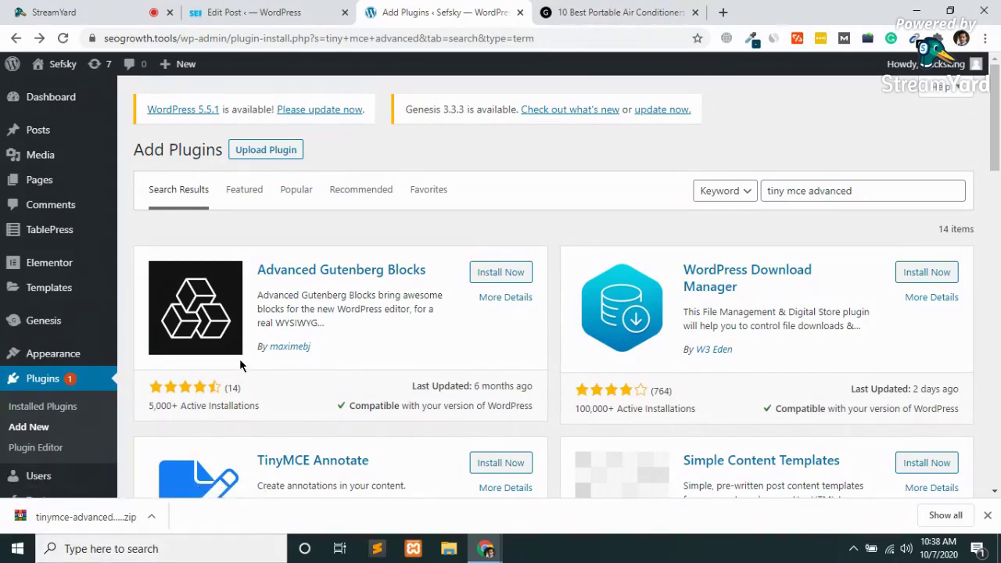
{"action": "scroll", "coordinate": [240, 365], "scroll_direction": "down", "scroll_amount": 4}
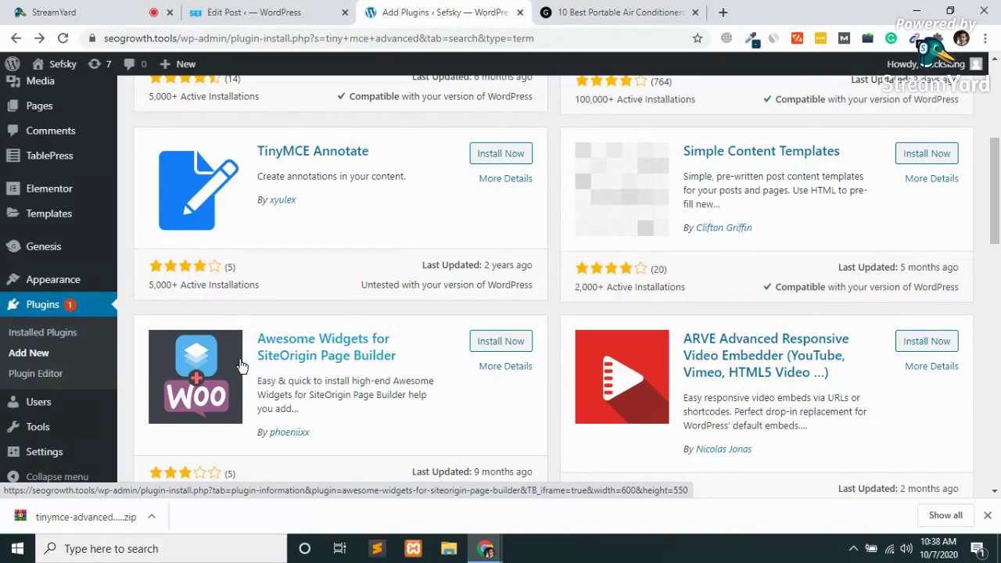
{"action": "scroll", "coordinate": [580, 311], "scroll_direction": "up", "scroll_amount": 4}
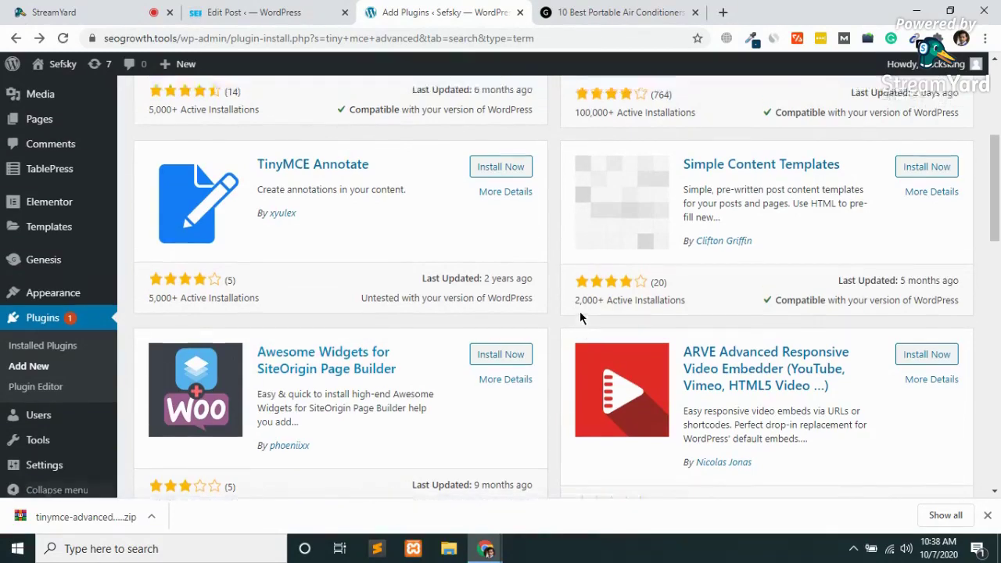
{"action": "left_click", "coordinate": [867, 188]}
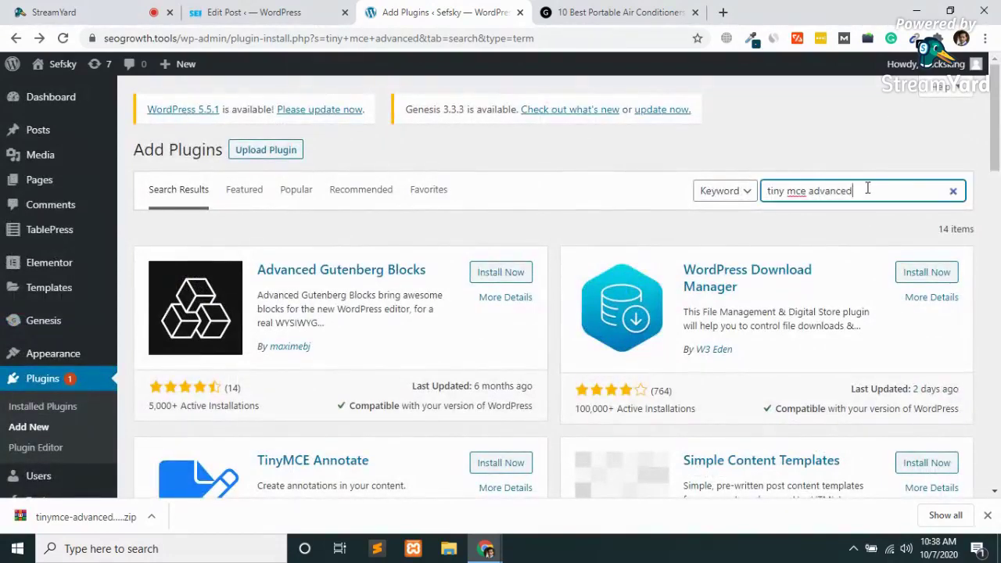
{"action": "key", "text": "BackSpace"}
{"action": "key", "text": "BackSpace"}
{"action": "key", "text": "BackSpace"}
{"action": "key", "text": "BackSpace"}
{"action": "key", "text": "BackSpace"}
{"action": "key", "text": "BackSpace"}
{"action": "key", "text": "BackSpace"}
{"action": "key", "text": "BackSpace"}
{"action": "key", "text": "BackSpace"}
{"action": "key", "text": "BackSpace"}
{"action": "key", "text": "BackSpace"}
{"action": "type", "text": "fi"}
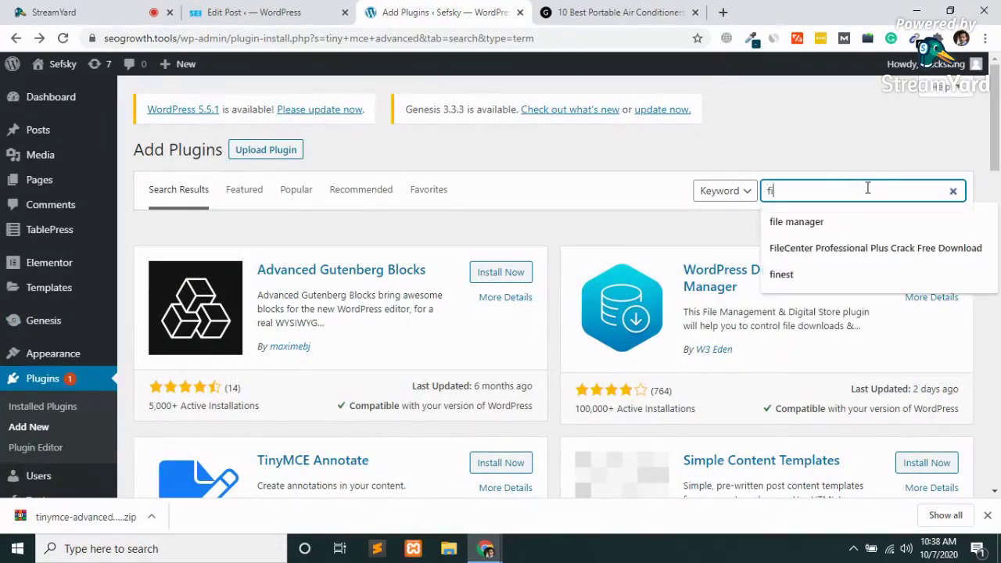
{"action": "type", "text": "le mana"}
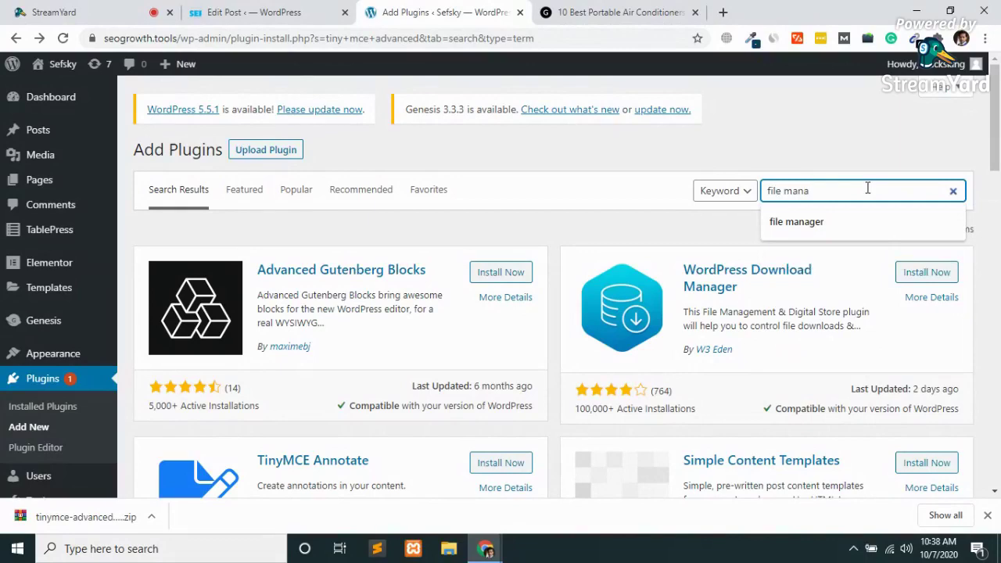
{"action": "type", "text": "ger"}
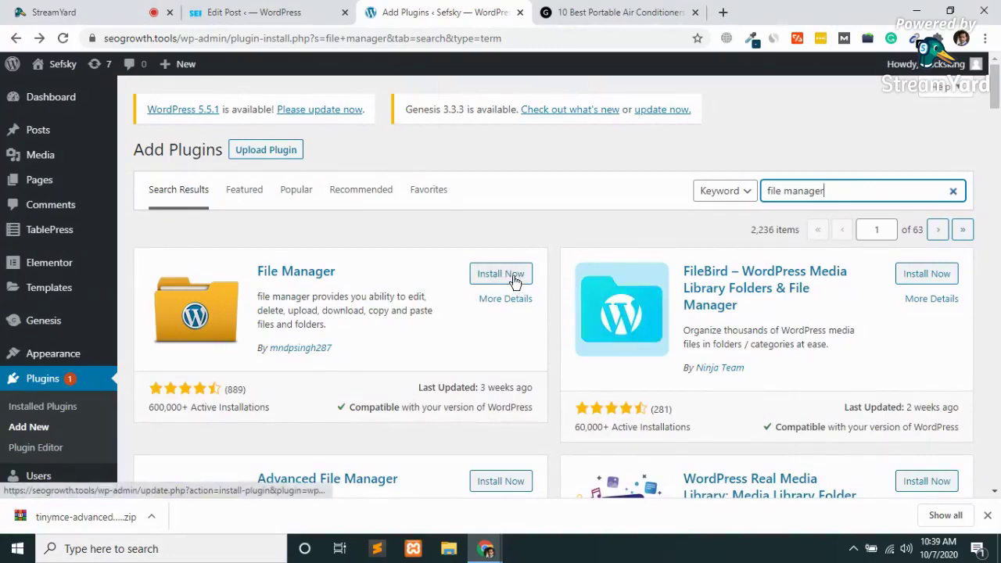
Install and activate the File Manager plugin, then view the Ryobi post editor tab.
{"action": "left_click", "coordinate": [501, 278]}
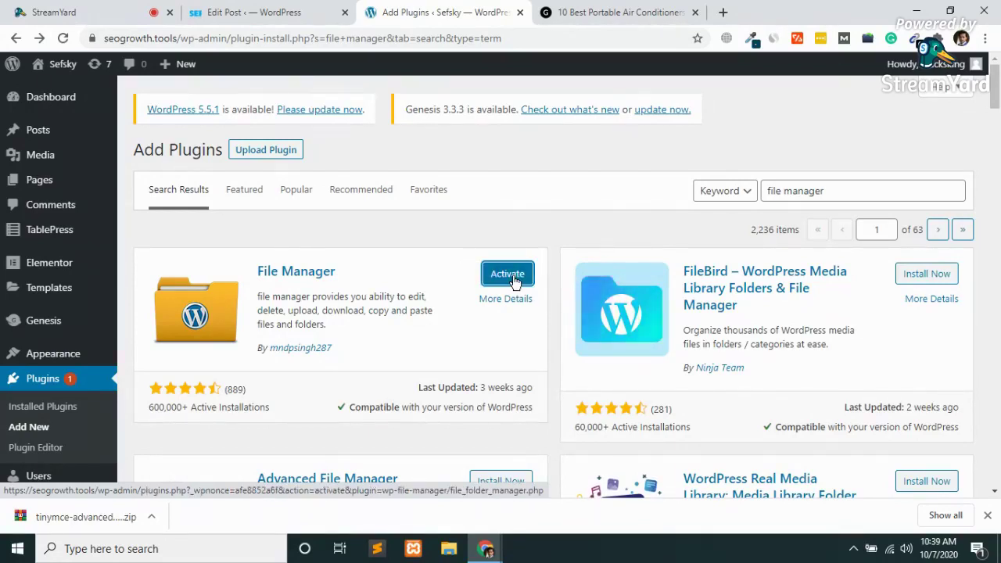
{"action": "left_click", "coordinate": [511, 275]}
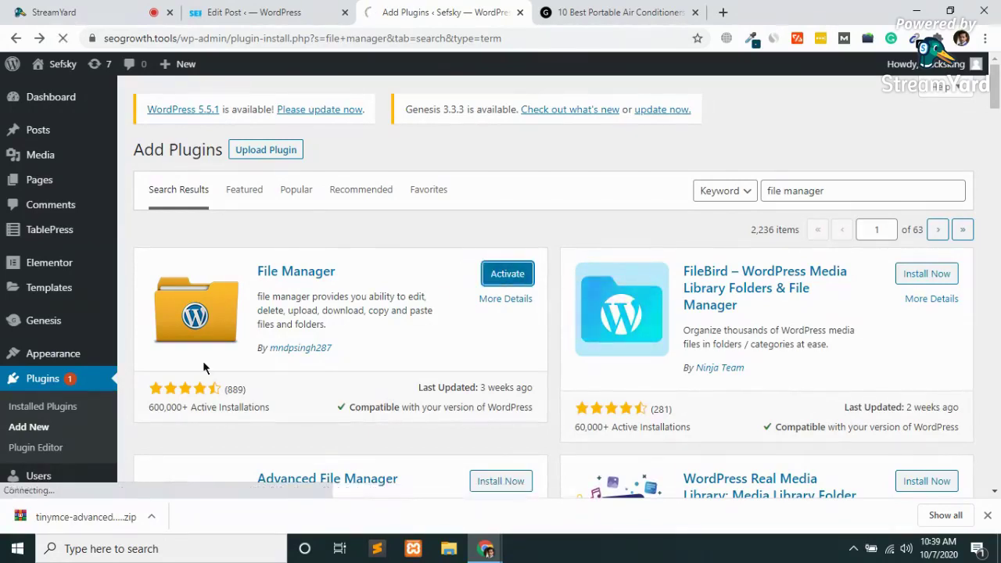
{"action": "left_click", "coordinate": [245, 12]}
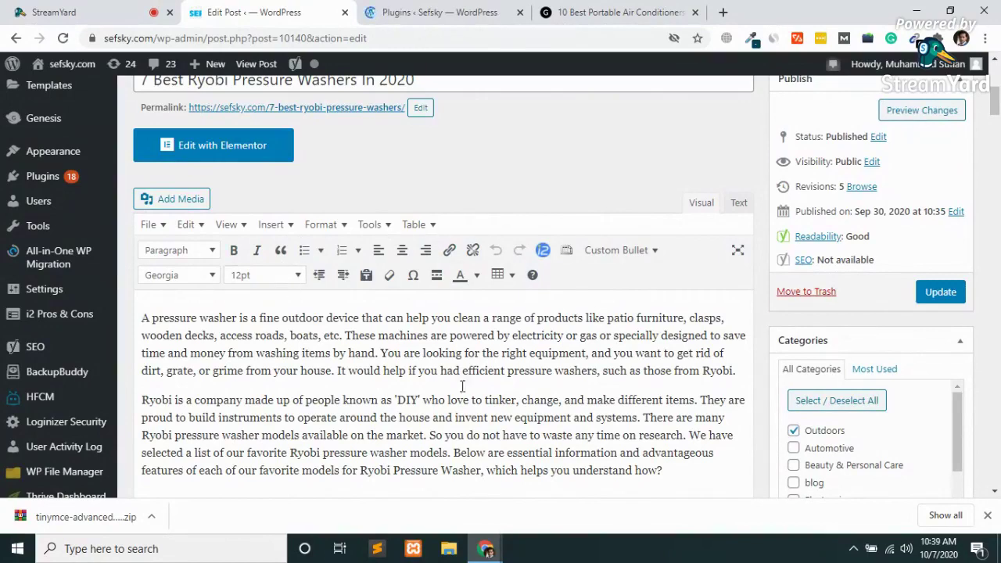
Back on the Plugins tab, open WP File Manager from the admin sidebar.
{"action": "left_click", "coordinate": [438, 13]}
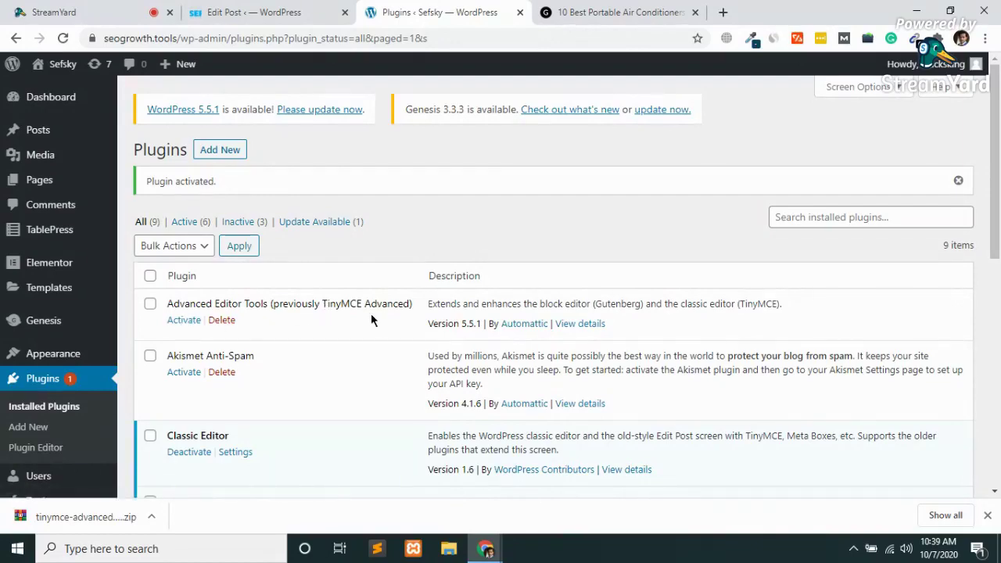
{"action": "scroll", "coordinate": [375, 314], "scroll_direction": "down", "scroll_amount": 5}
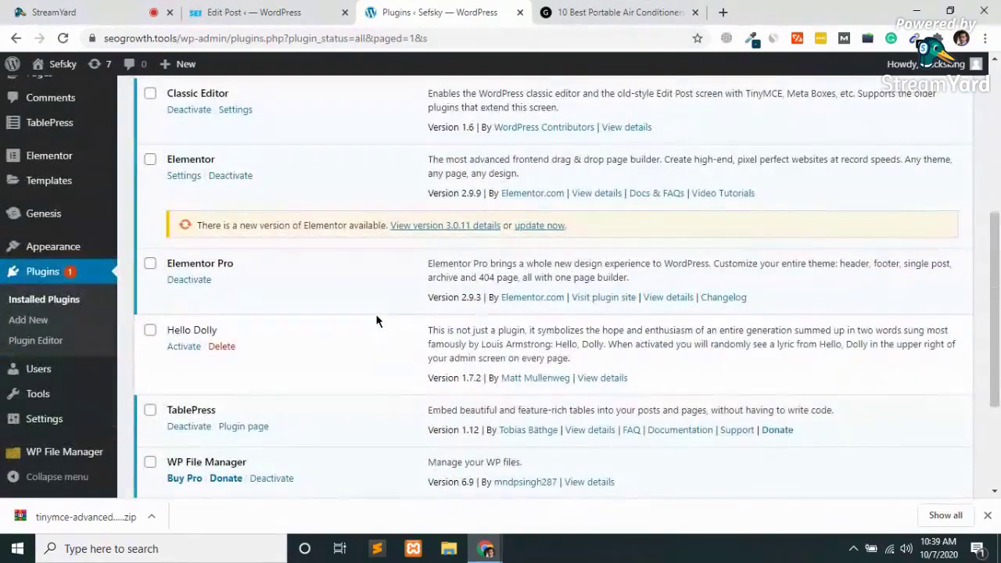
{"action": "mouse_move", "coordinate": [86, 456]}
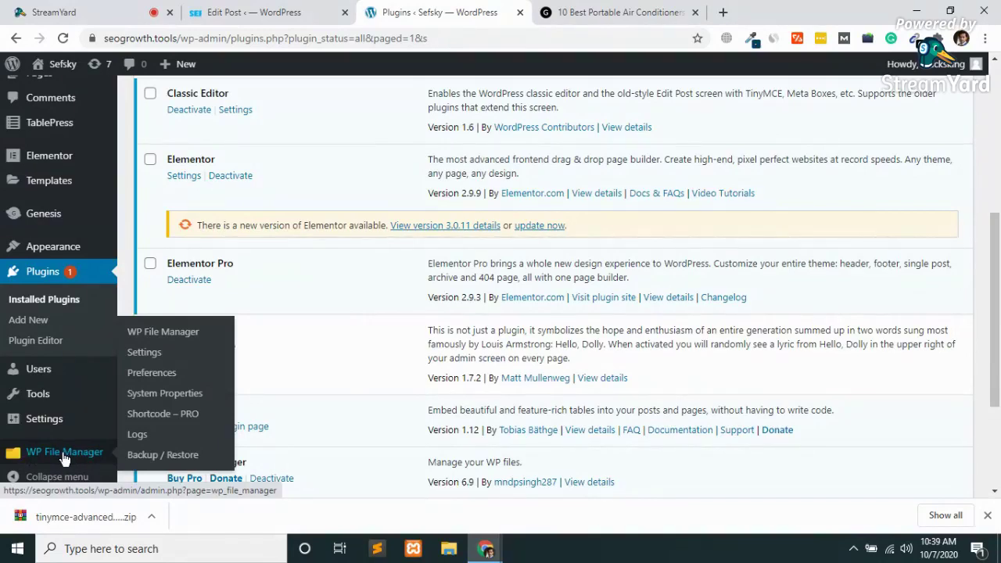
{"action": "left_click", "coordinate": [63, 455]}
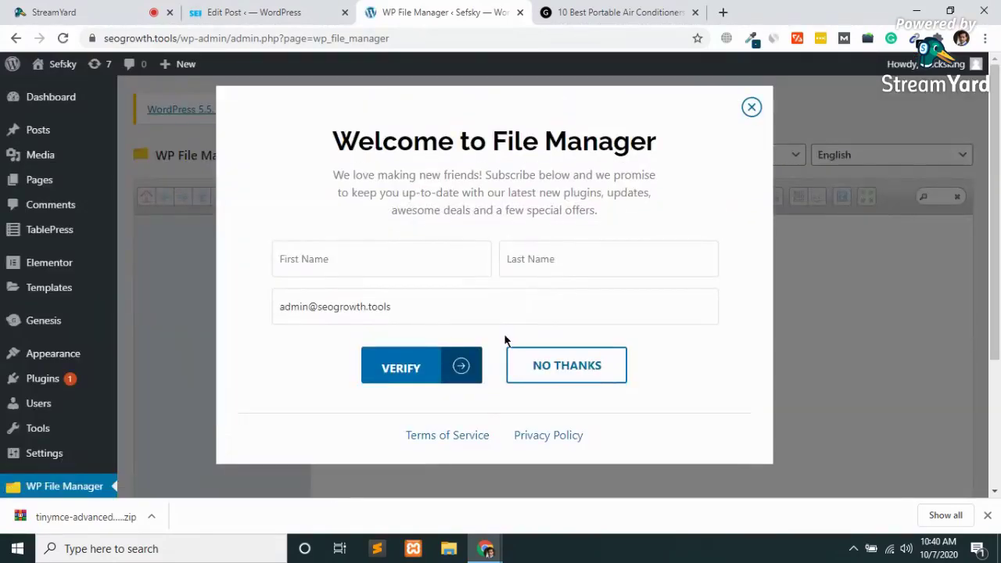
Close the 'Welcome to File Manager' prompt and look over the file list.
{"action": "left_click", "coordinate": [752, 110]}
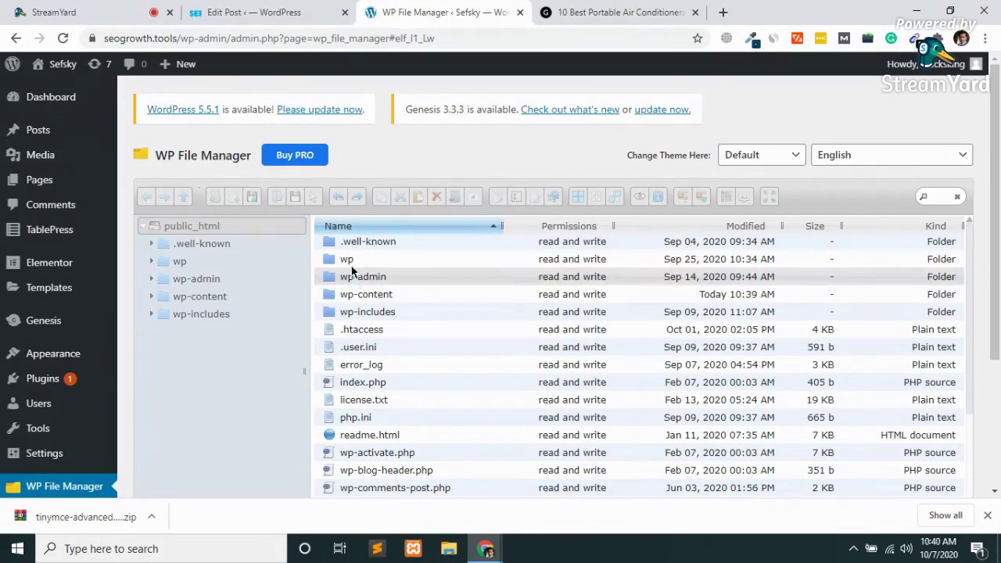
{"action": "scroll", "coordinate": [365, 399], "scroll_direction": "down", "scroll_amount": 3}
{"action": "scroll", "coordinate": [365, 399], "scroll_direction": "up", "scroll_amount": 3}
{"action": "scroll", "coordinate": [365, 399], "scroll_direction": "down", "scroll_amount": 1}
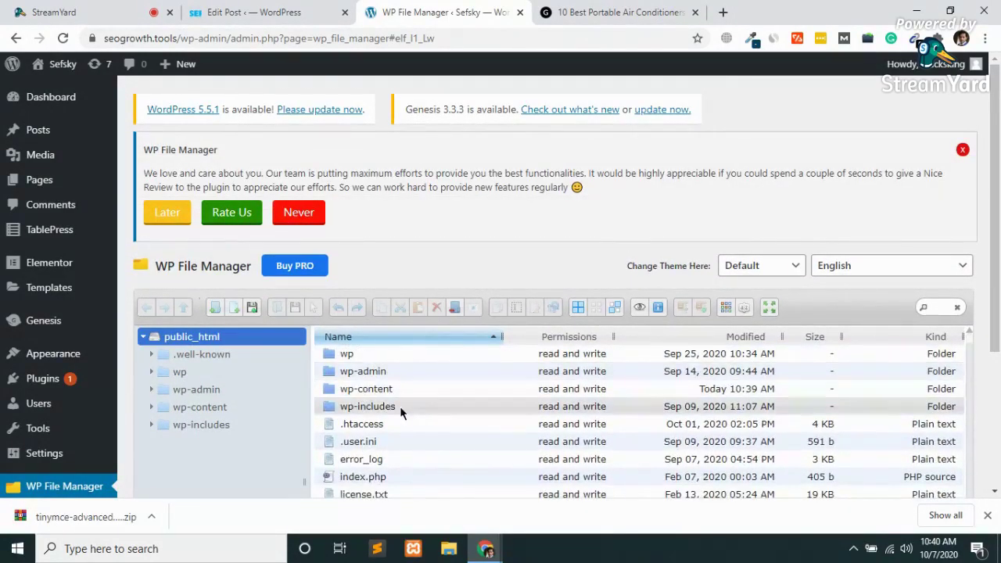
{"action": "scroll", "coordinate": [427, 443], "scroll_direction": "down", "scroll_amount": 3}
{"action": "scroll", "coordinate": [426, 443], "scroll_direction": "down", "scroll_amount": 5}
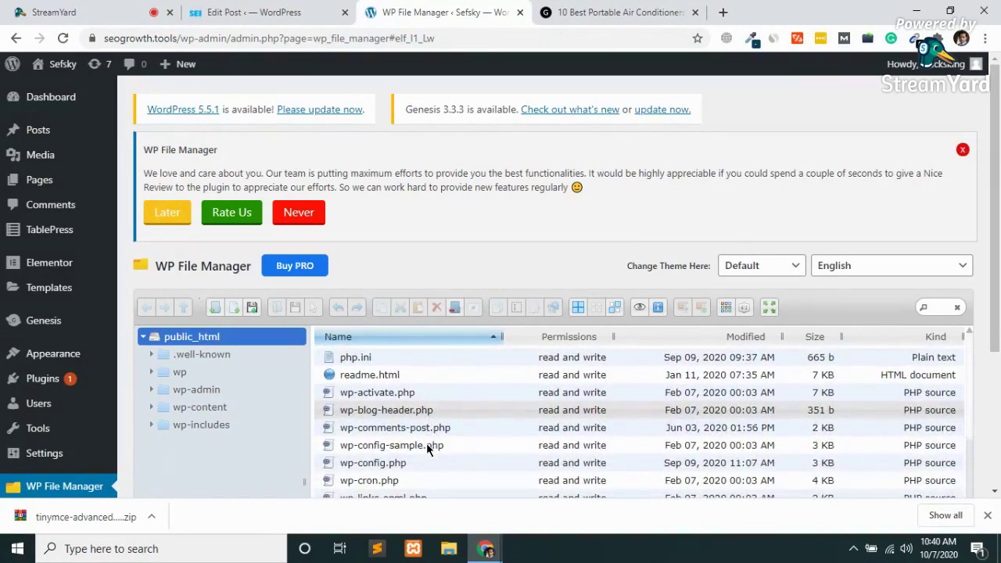
{"action": "scroll", "coordinate": [426, 443], "scroll_direction": "down", "scroll_amount": 2}
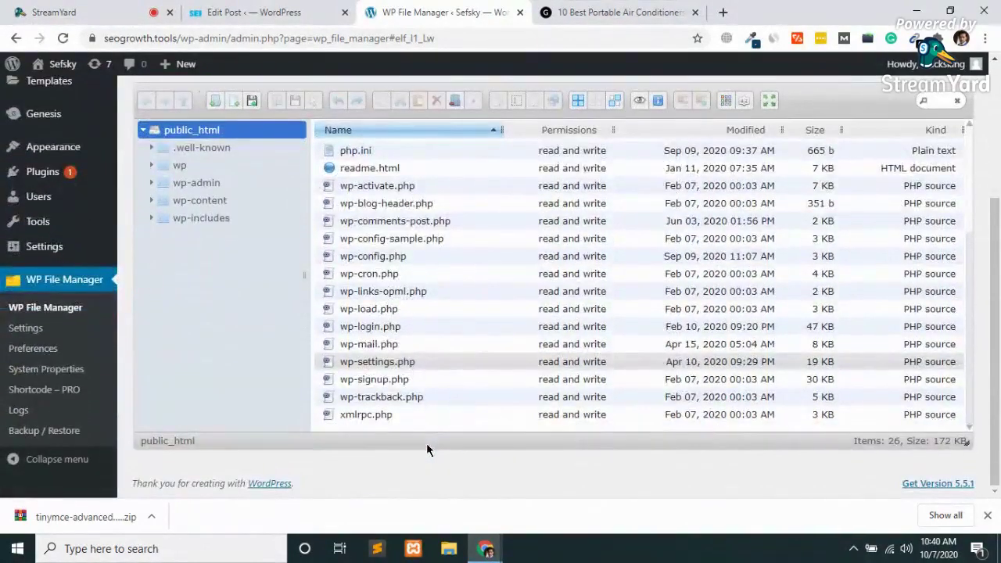
{"action": "scroll", "coordinate": [412, 311], "scroll_direction": "up", "scroll_amount": 1}
{"action": "scroll", "coordinate": [412, 311], "scroll_direction": "up", "scroll_amount": 4}
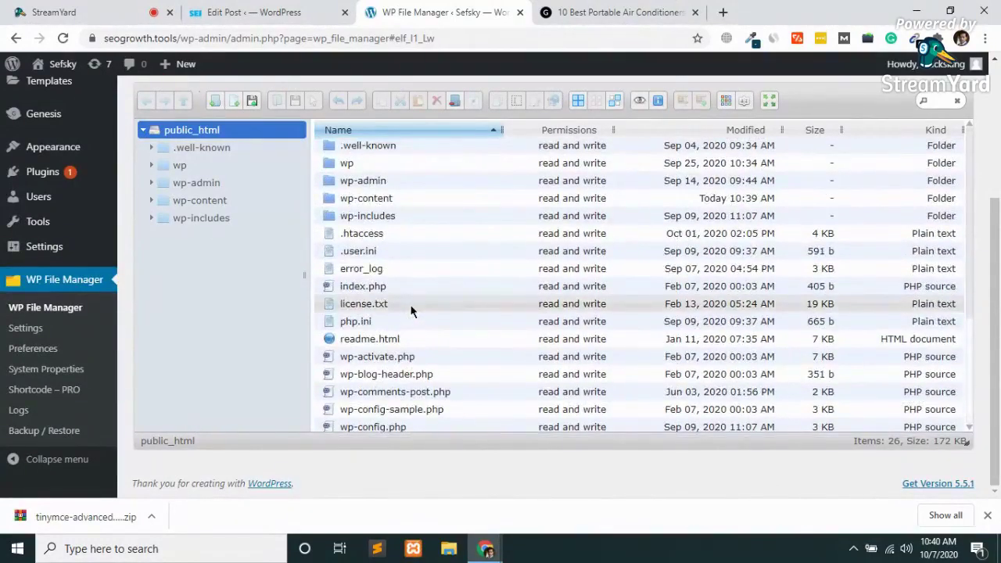
{"action": "scroll", "coordinate": [413, 311], "scroll_direction": "up", "scroll_amount": 3}
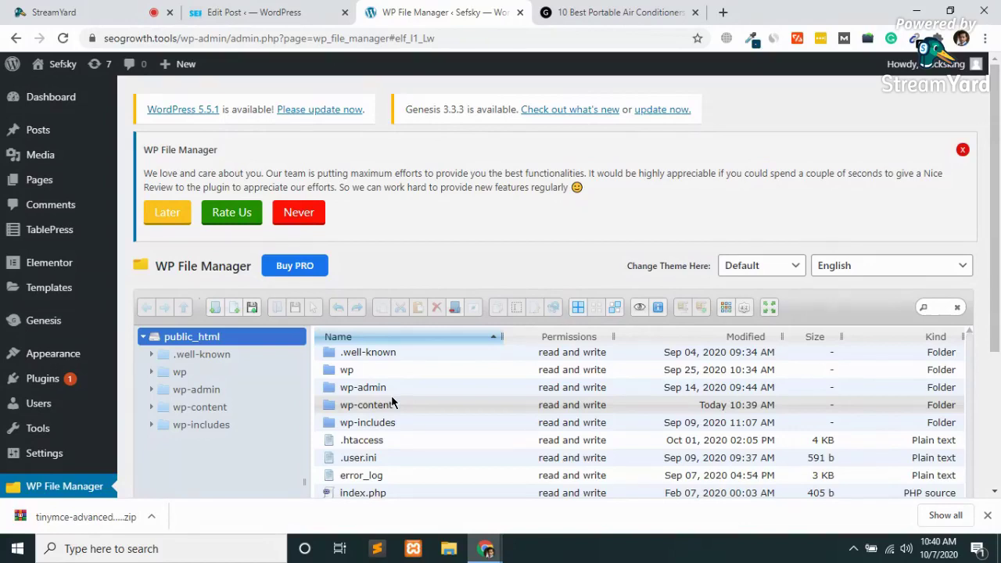
Open the wp-content folder, then its uploads folder.
{"action": "left_click", "coordinate": [331, 410]}
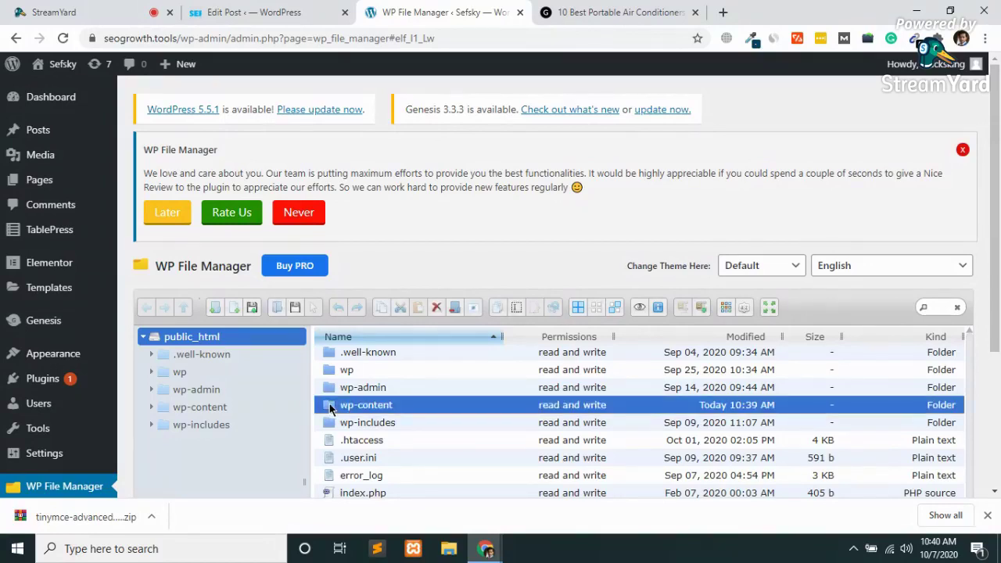
{"action": "double_click", "coordinate": [331, 410]}
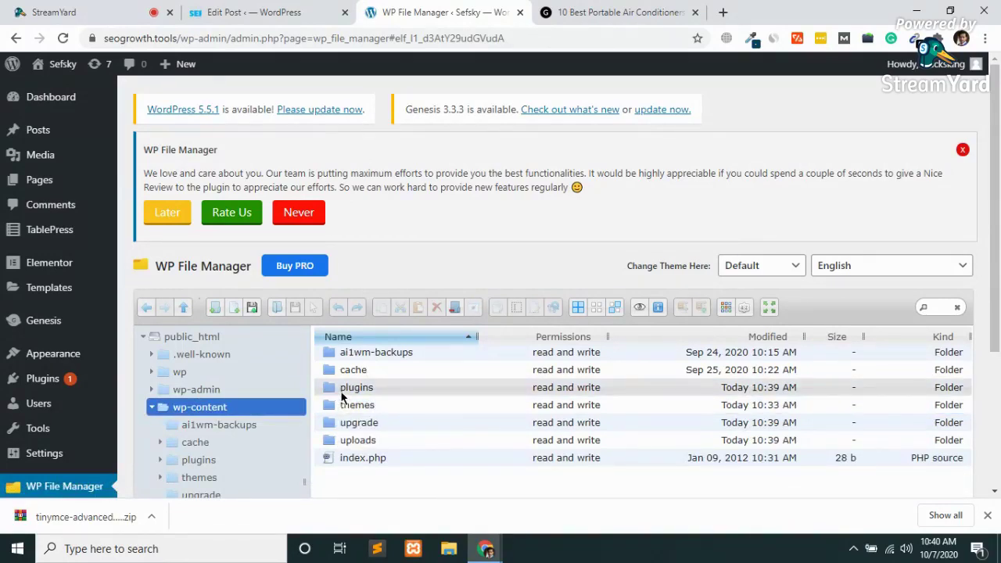
{"action": "left_click", "coordinate": [336, 441]}
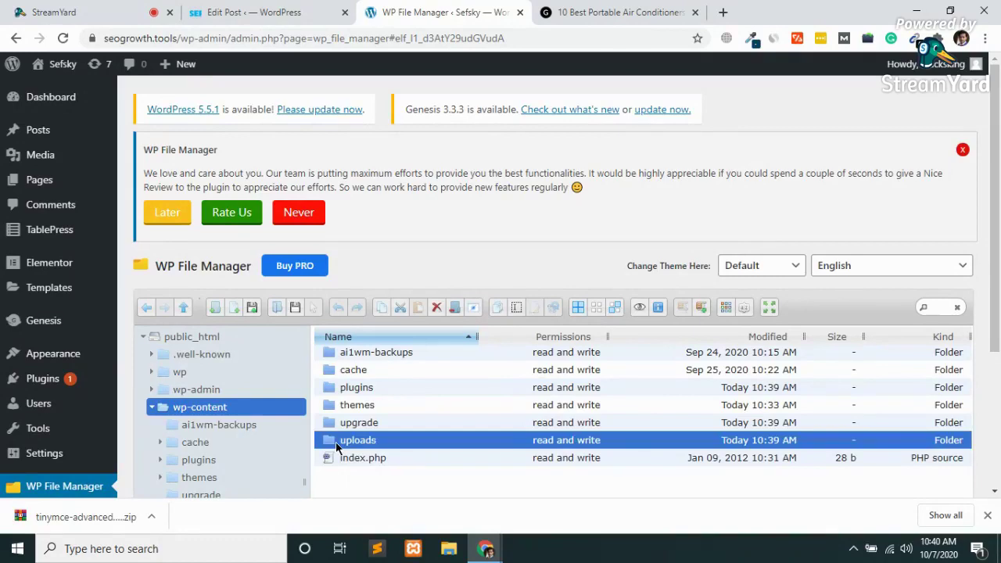
{"action": "double_click", "coordinate": [338, 442]}
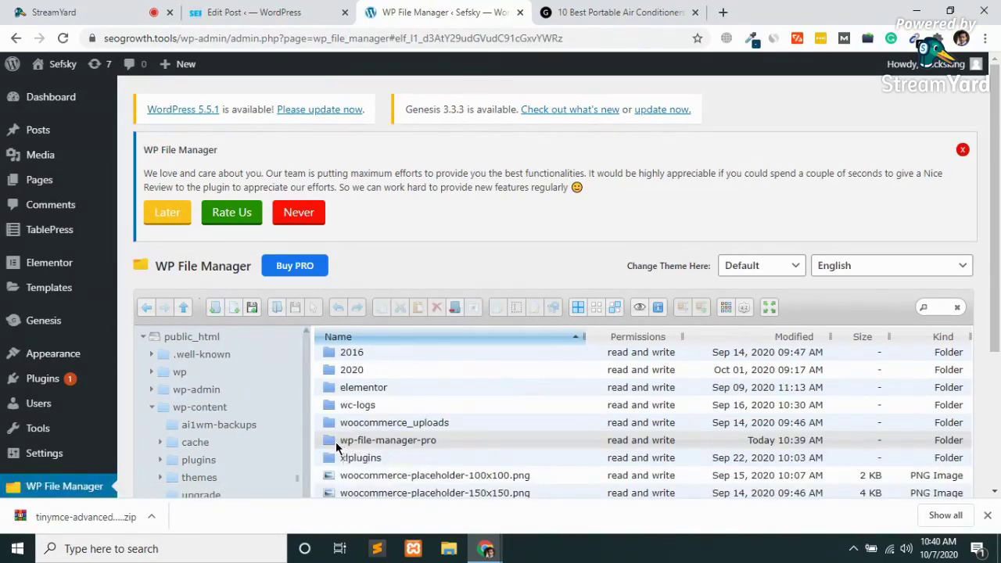
{"action": "scroll", "coordinate": [337, 444], "scroll_direction": "down", "scroll_amount": 3}
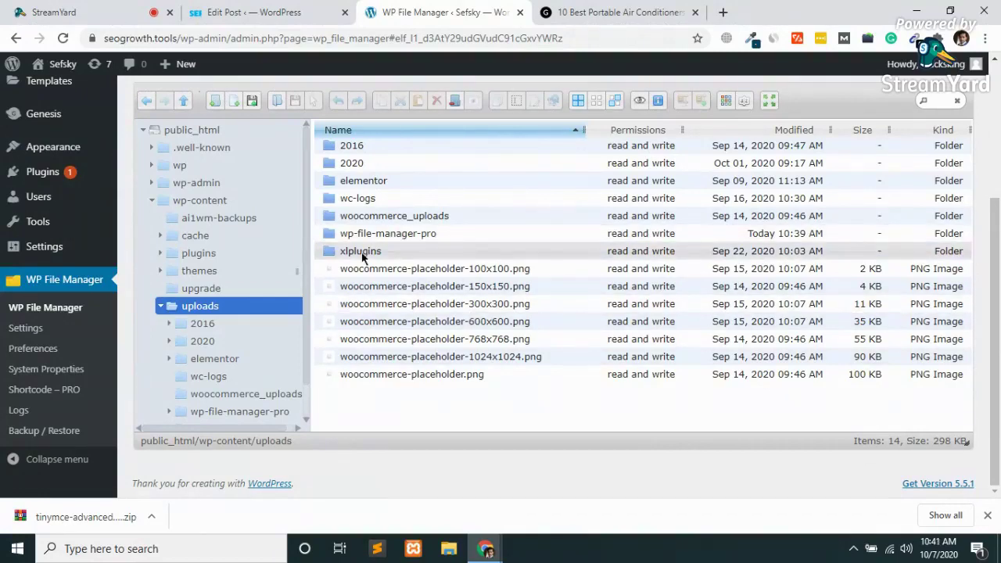
{"action": "scroll", "coordinate": [362, 259], "scroll_direction": "up", "scroll_amount": 1}
{"action": "scroll", "coordinate": [362, 258], "scroll_direction": "up", "scroll_amount": 1}
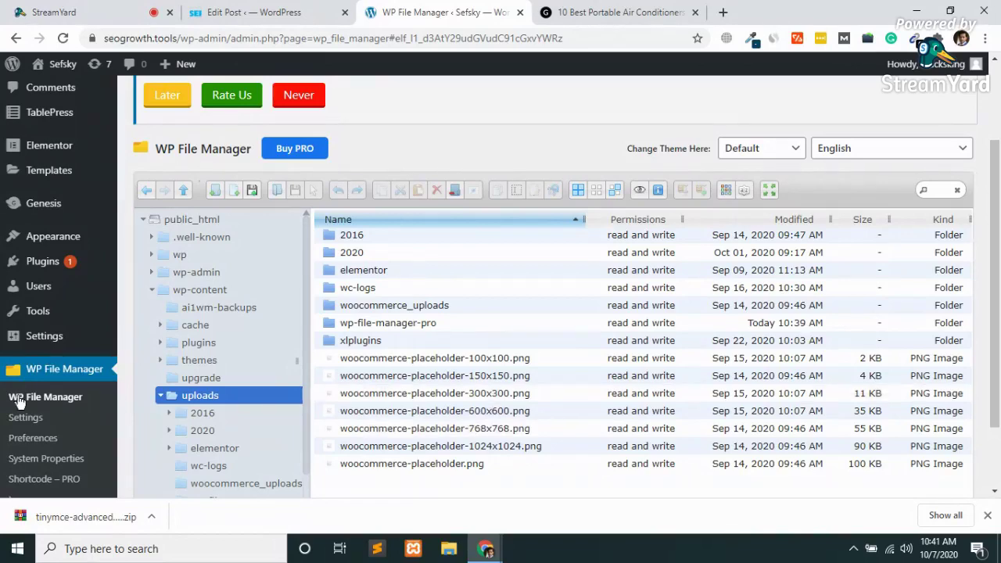
{"action": "scroll", "coordinate": [18, 399], "scroll_direction": "up", "scroll_amount": 2}
{"action": "mouse_move", "coordinate": [49, 380]}
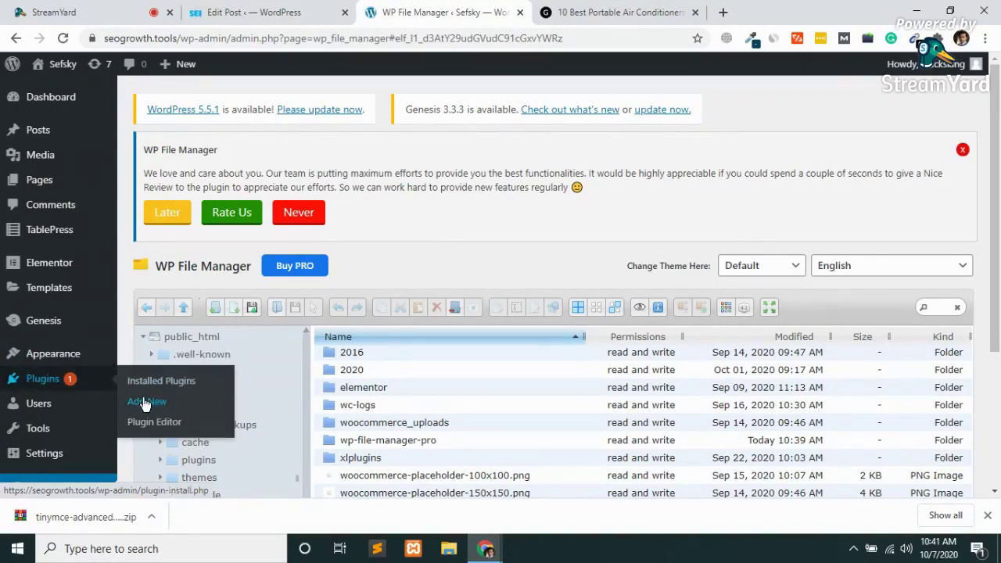
Search Add Plugins for 'i2 pros and cons' and install the i2 Pros & Cons plugin.
{"action": "left_click", "coordinate": [149, 402]}
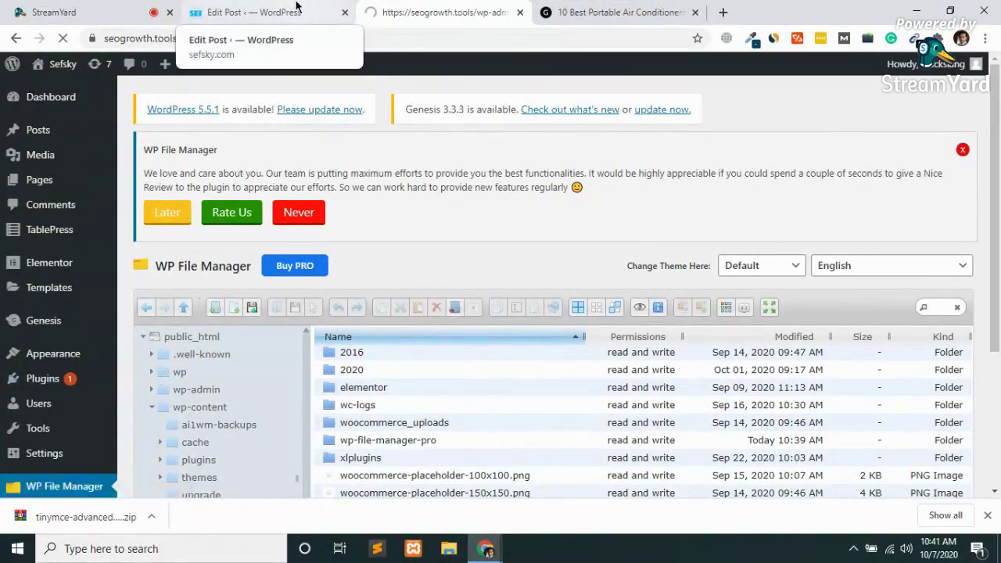
{"action": "left_click", "coordinate": [302, 11]}
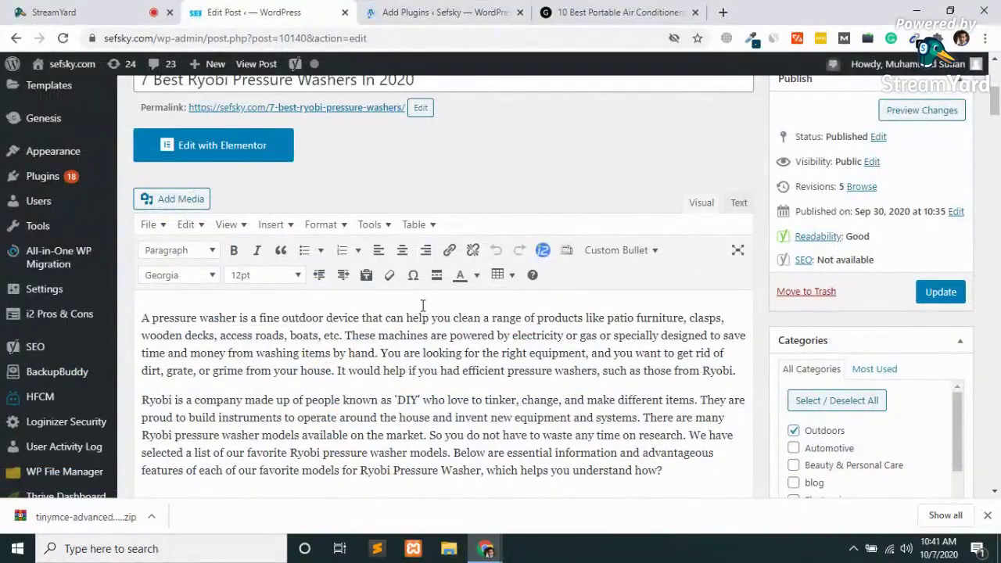
{"action": "scroll", "coordinate": [423, 305], "scroll_direction": "down", "scroll_amount": 4}
{"action": "scroll", "coordinate": [425, 313], "scroll_direction": "up", "scroll_amount": 7}
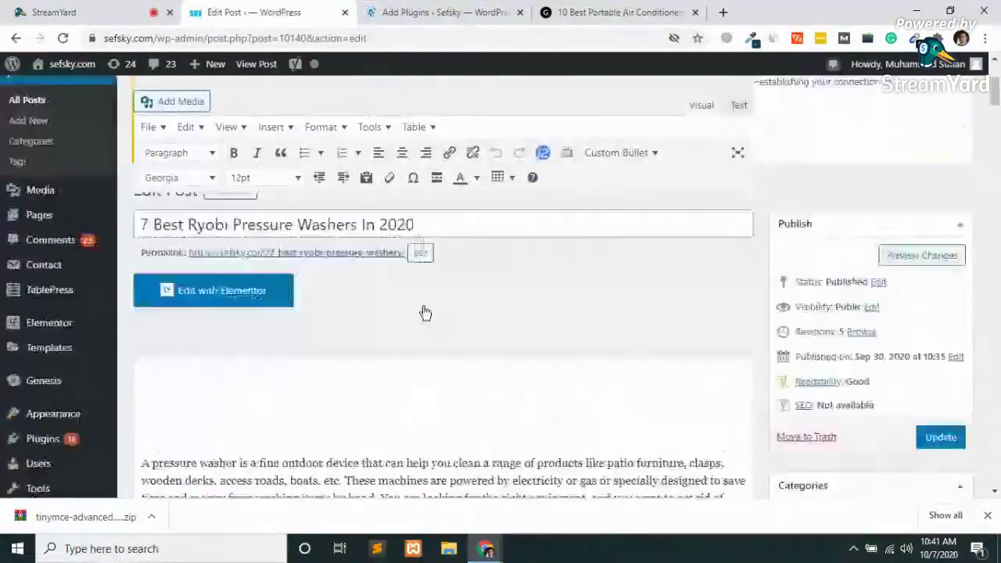
{"action": "left_click", "coordinate": [345, 12]}
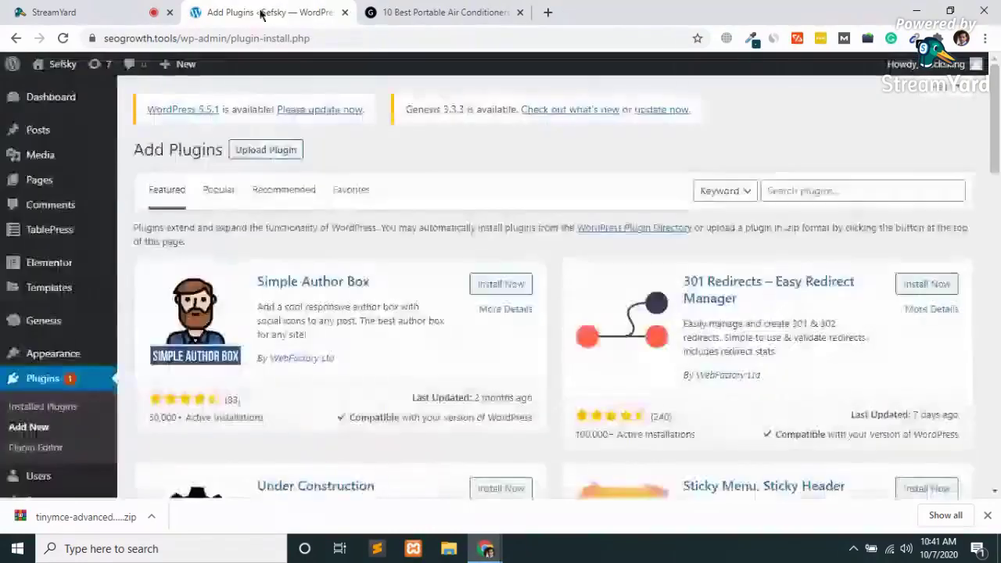
{"action": "left_click", "coordinate": [808, 191]}
{"action": "type", "text": "i2 "}
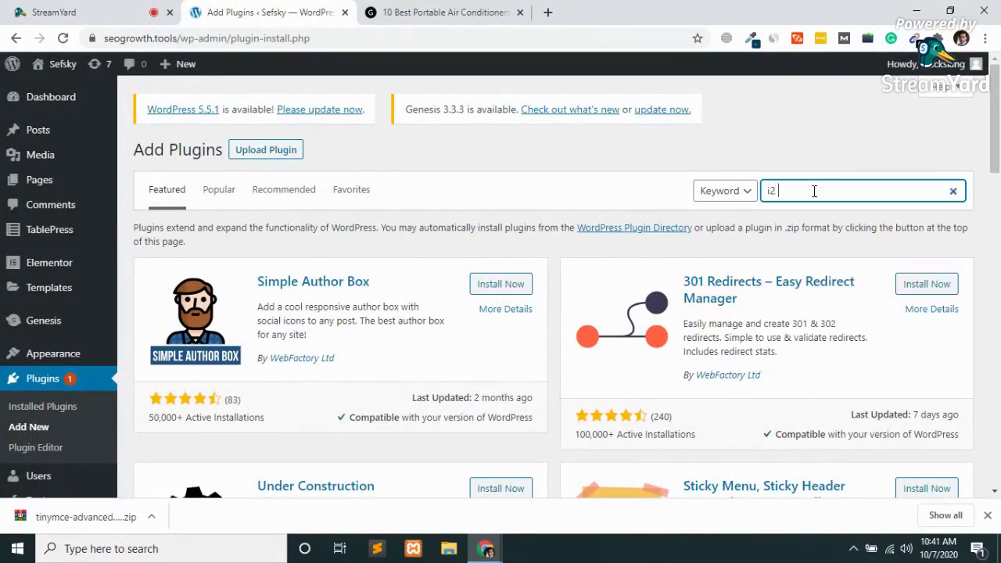
{"action": "type", "text": "pros an"}
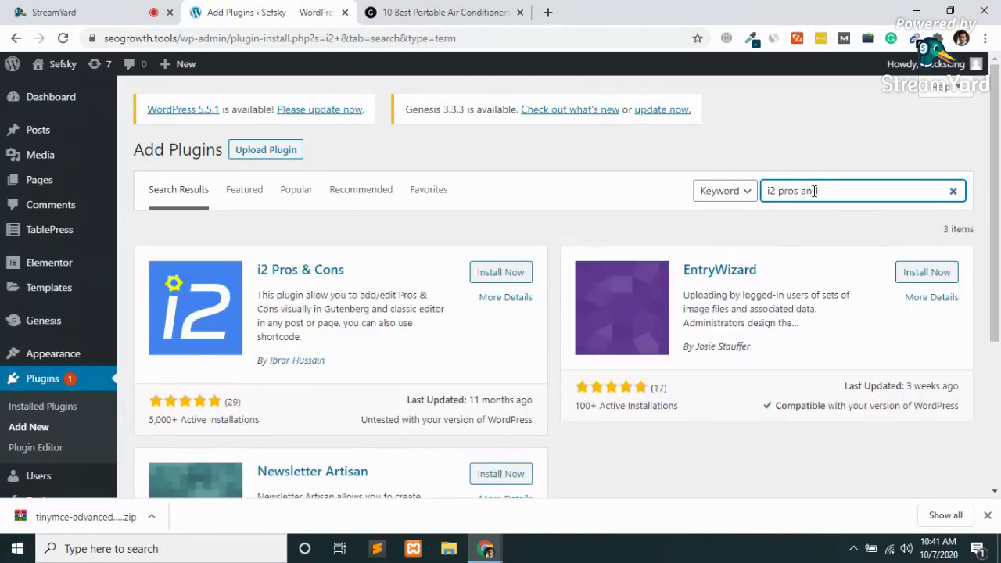
{"action": "type", "text": "d cons"}
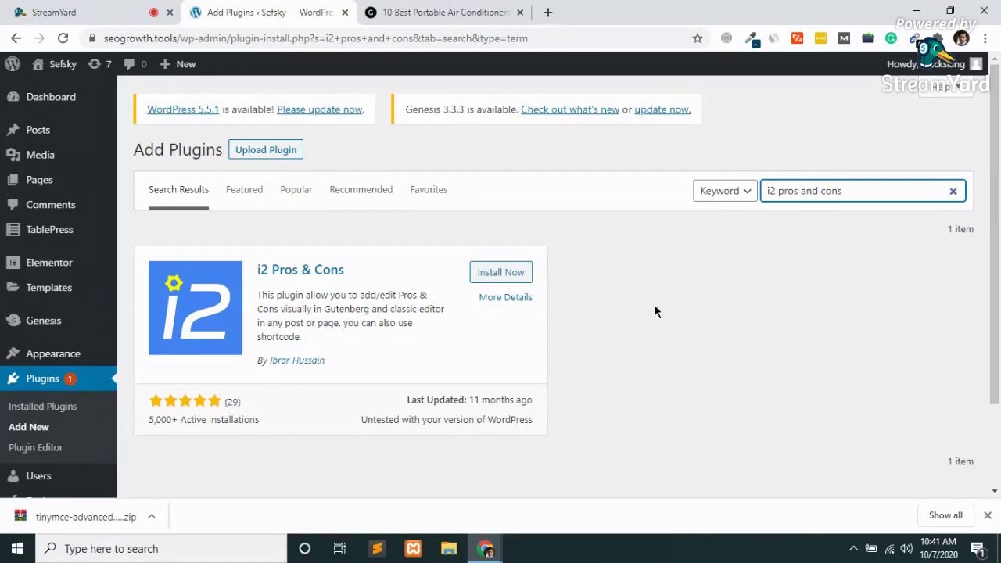
{"action": "left_click", "coordinate": [497, 273]}
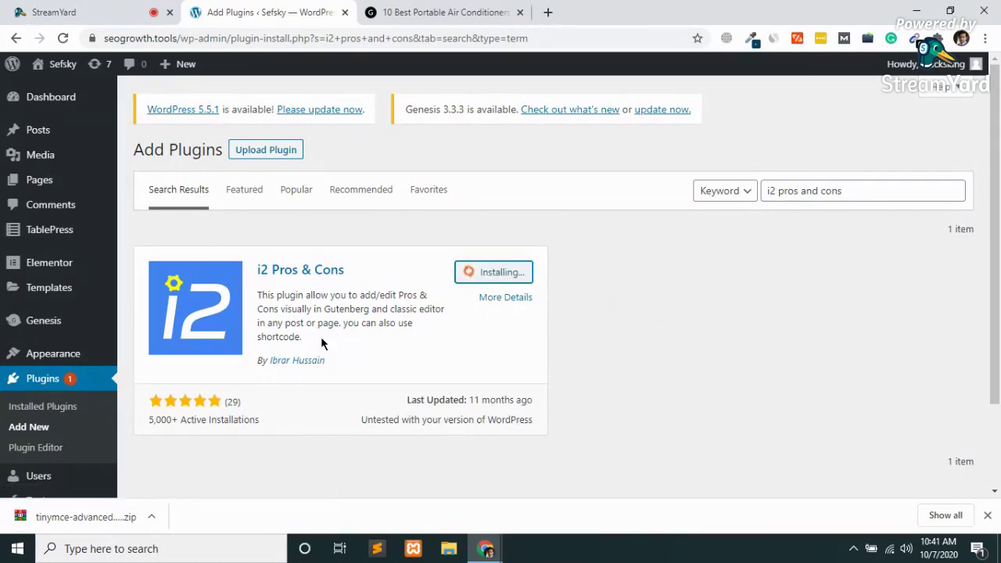
Search Google for 'i2 pros and cons' in a new tab and close the portable air conditioner article.
{"action": "left_click", "coordinate": [550, 13]}
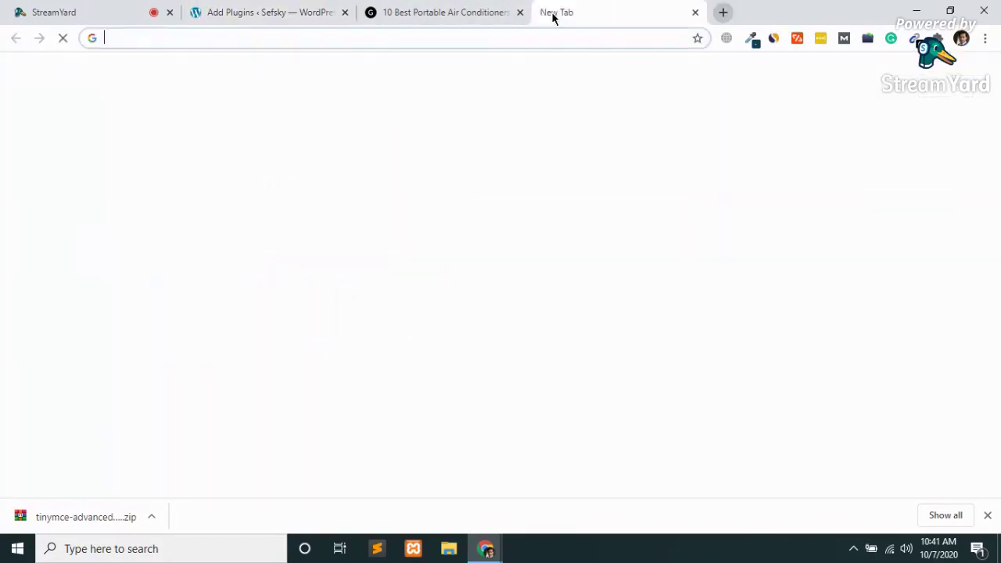
{"action": "type", "text": "i2 power"}
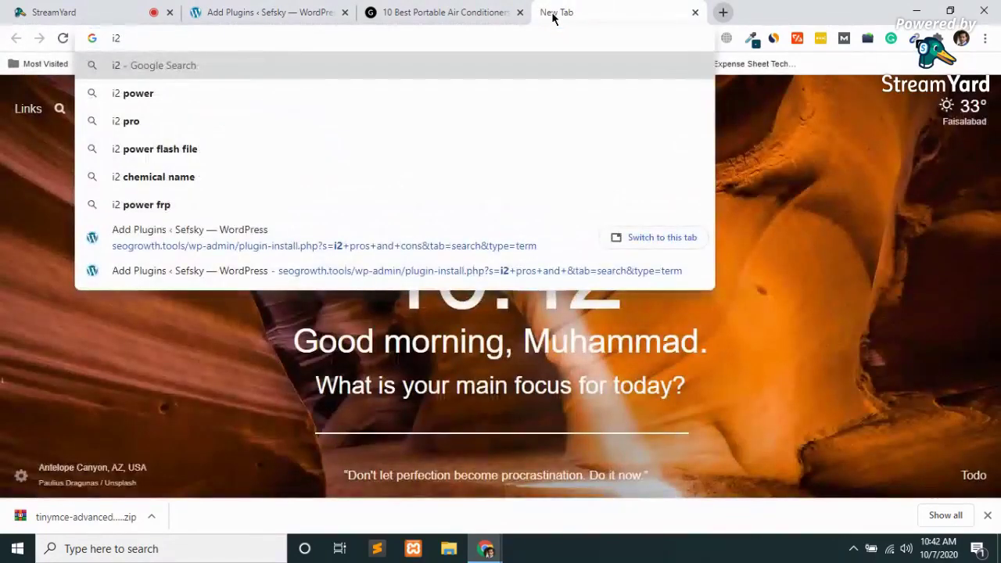
{"action": "key", "text": "Down"}
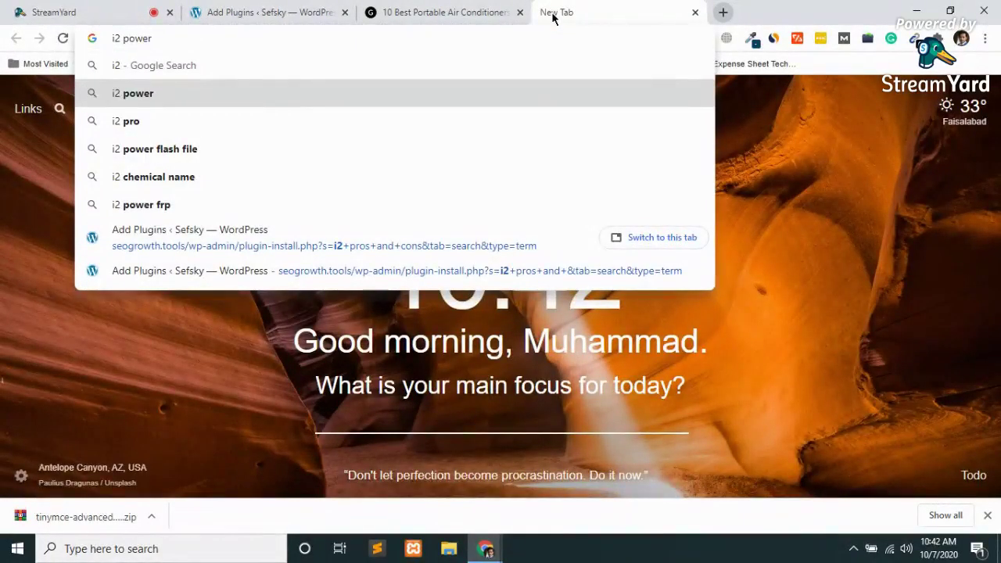
{"action": "key", "text": "BackSpace"}
{"action": "key", "text": "BackSpace"}
{"action": "key", "text": "BackSpace"}
{"action": "key", "text": "BackSpace"}
{"action": "type", "text": "ros and co"}
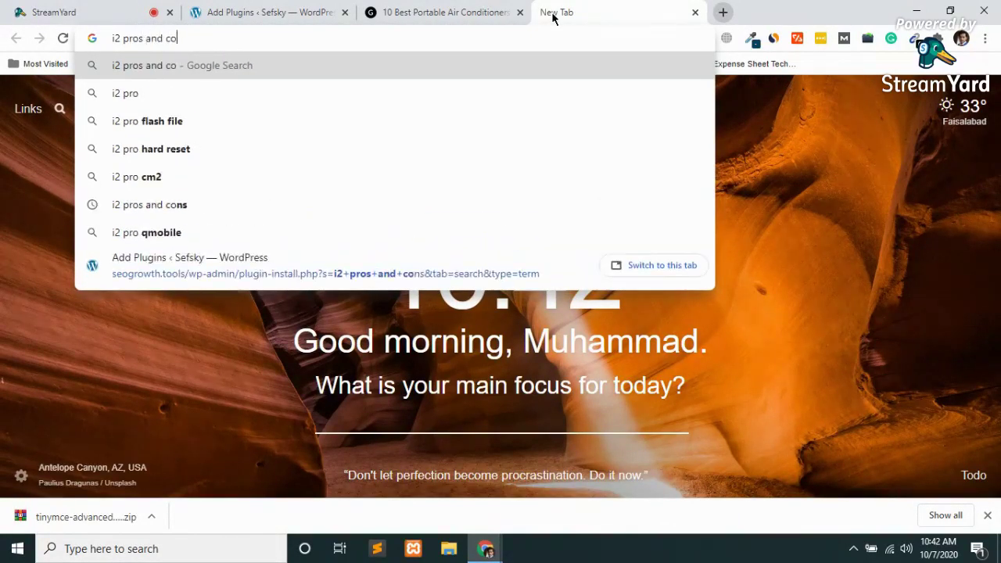
{"action": "type", "text": "ns"}
{"action": "key", "text": "Return"}
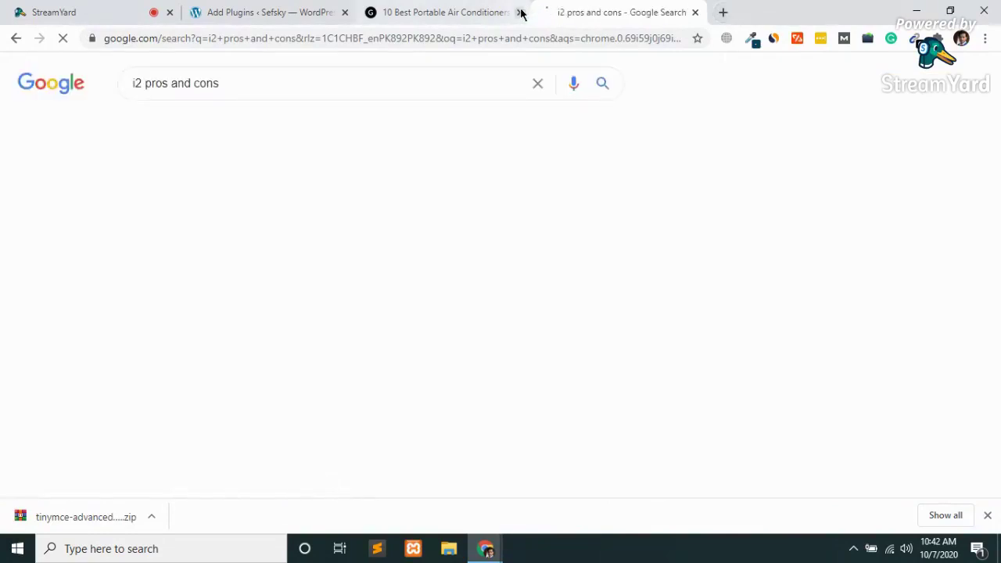
{"action": "left_click", "coordinate": [521, 12]}
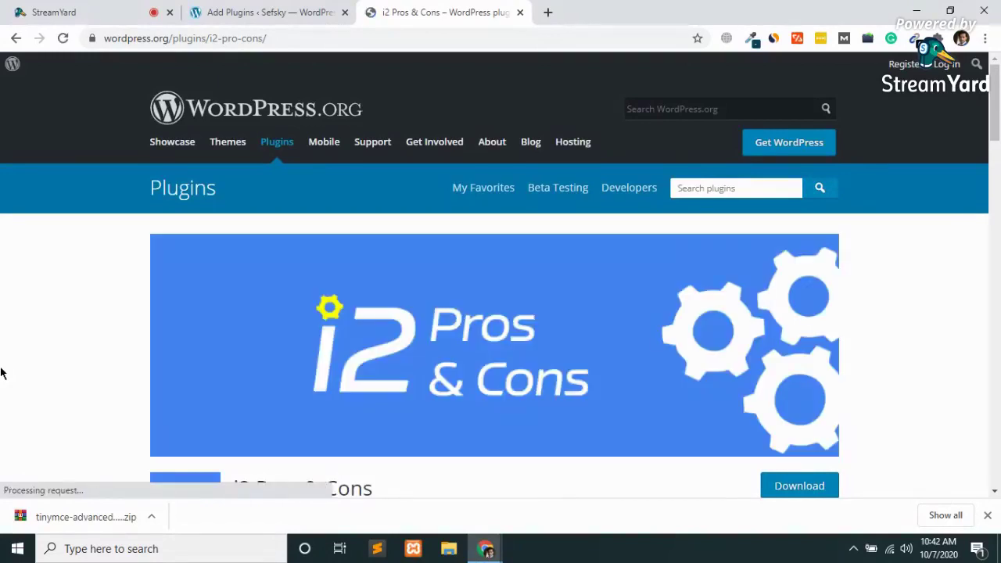
{"action": "scroll", "coordinate": [1, 373], "scroll_direction": "down", "scroll_amount": 4}
Activate i2 Pros & Cons, open All Posts, and scroll the plugin's wordpress.org page to its sample shortcode.
{"action": "left_click", "coordinate": [201, 8]}
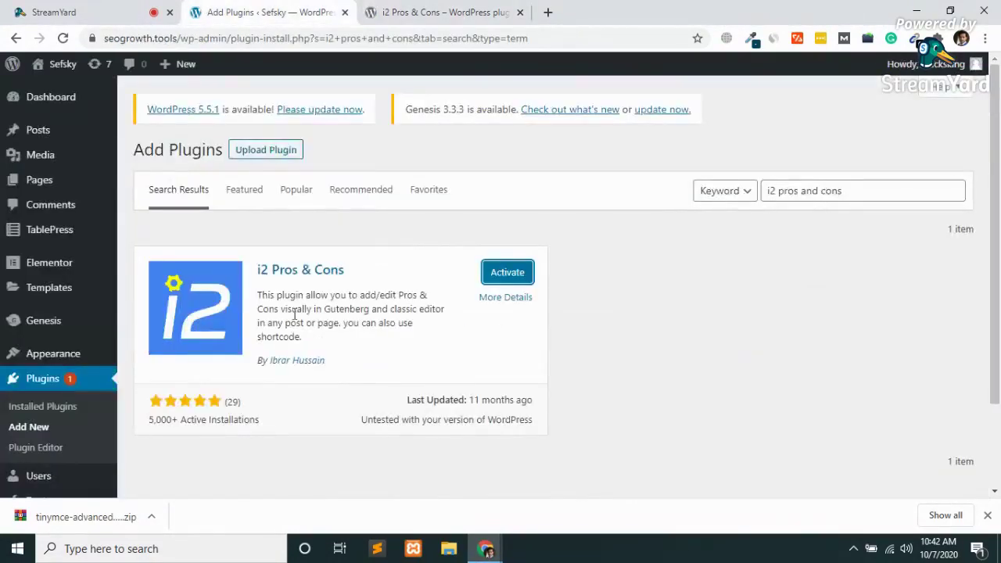
{"action": "left_click", "coordinate": [513, 275]}
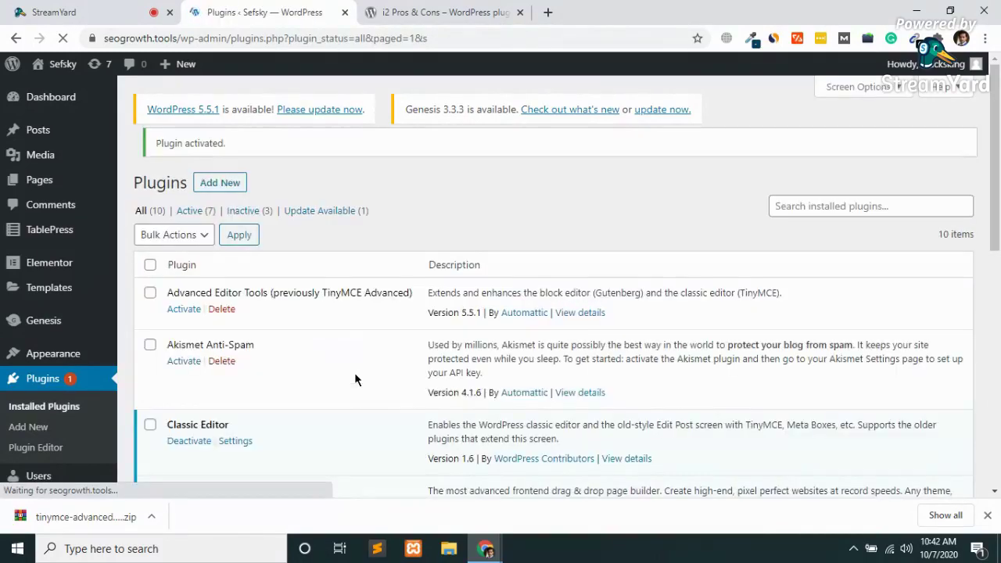
{"action": "scroll", "coordinate": [244, 369], "scroll_direction": "down", "scroll_amount": 1}
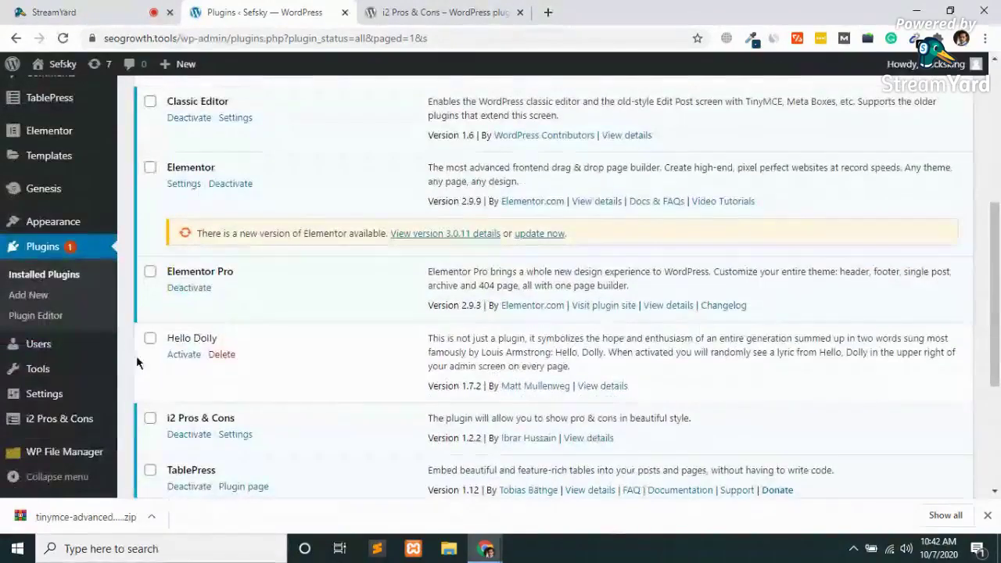
{"action": "mouse_move", "coordinate": [4, 344]}
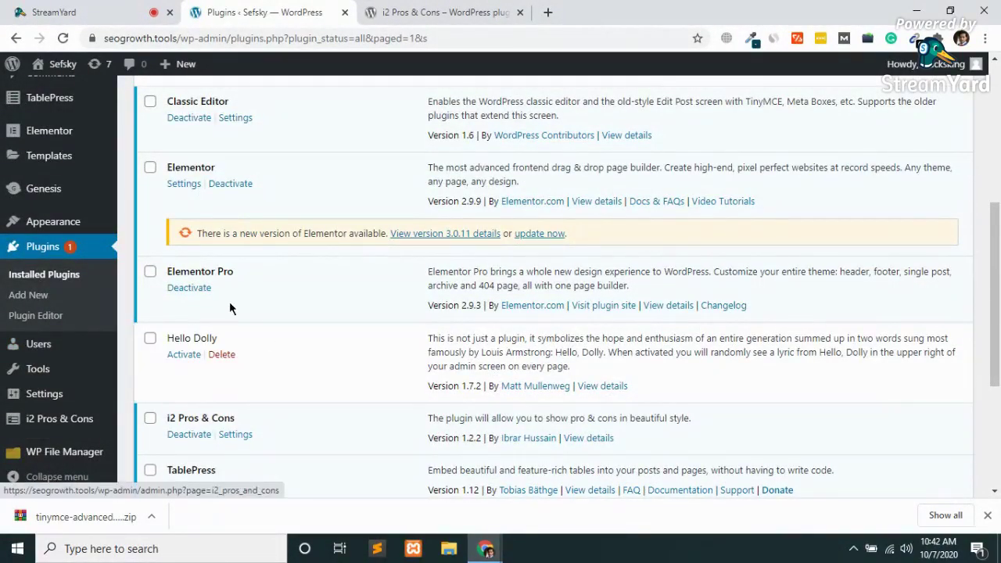
{"action": "scroll", "coordinate": [37, 331], "scroll_direction": "up", "scroll_amount": 5}
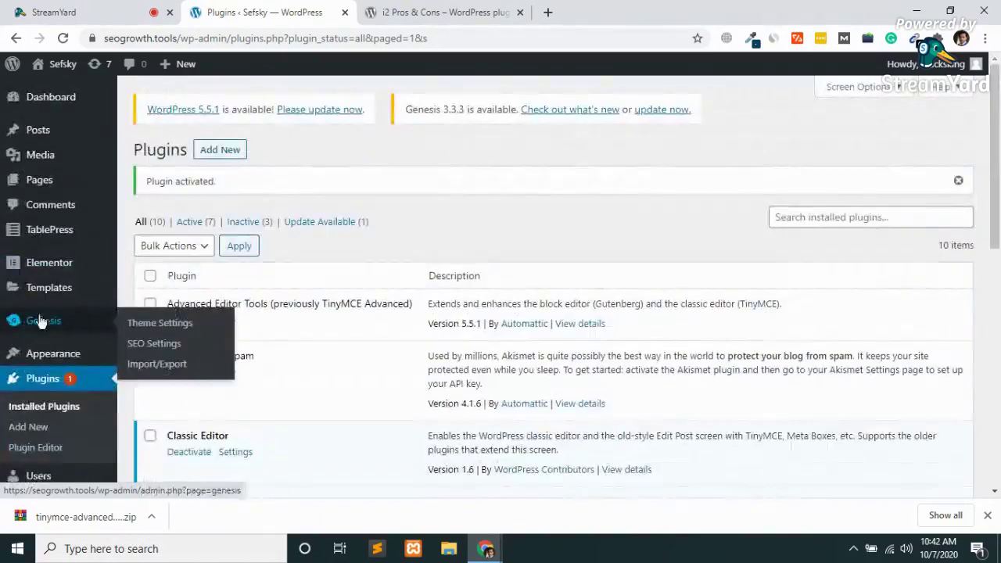
{"action": "left_click", "coordinate": [27, 133]}
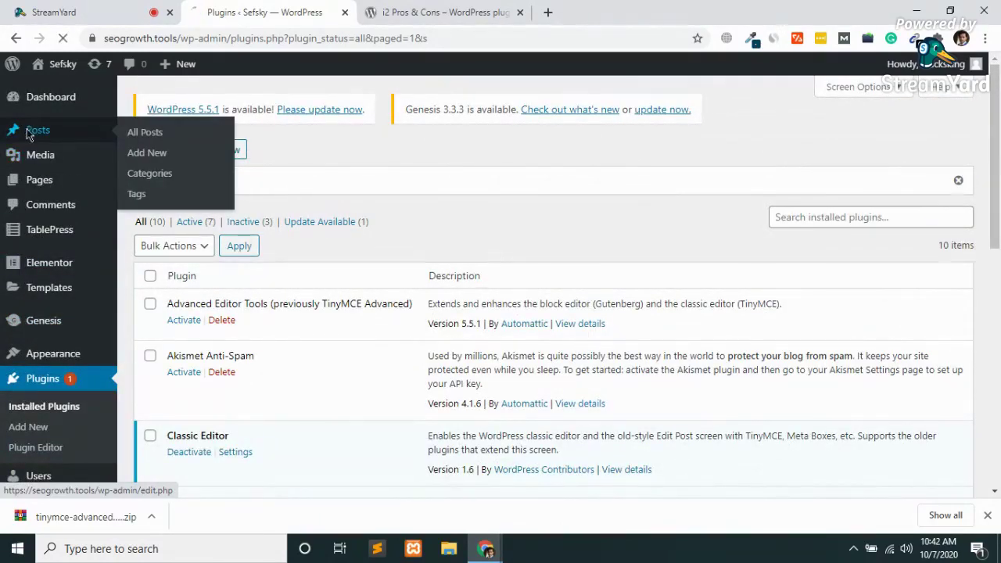
{"action": "left_click", "coordinate": [450, 11]}
{"action": "scroll", "coordinate": [354, 324], "scroll_direction": "down", "scroll_amount": 4}
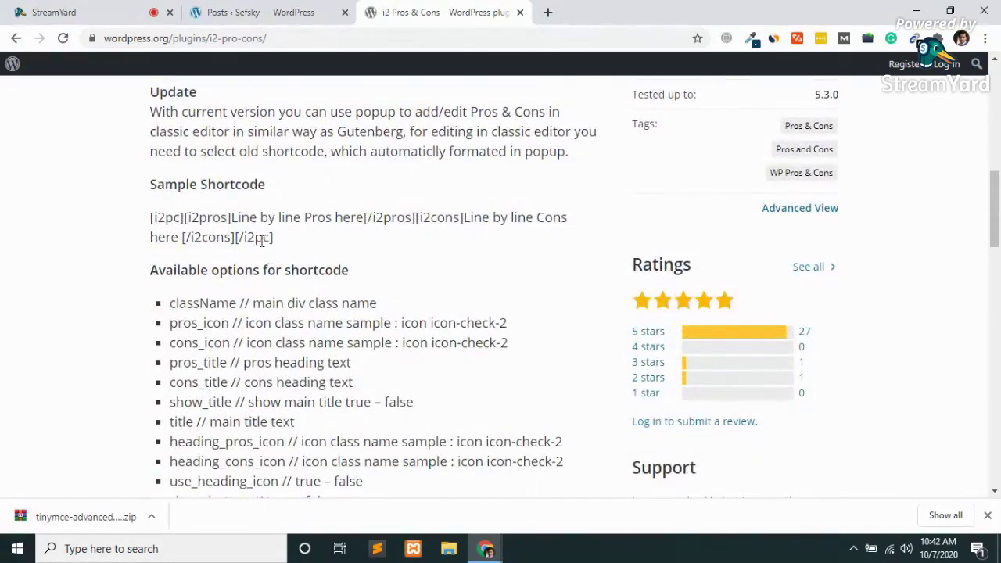
Copy the sample [i2pc] shortcode and load the dapper.reviews Top 10 Best Jar Openers article in a new tab.
{"action": "left_click_drag", "start_coordinate": [274, 243], "coordinate": [154, 219]}
{"action": "key", "text": "ctrl+c"}
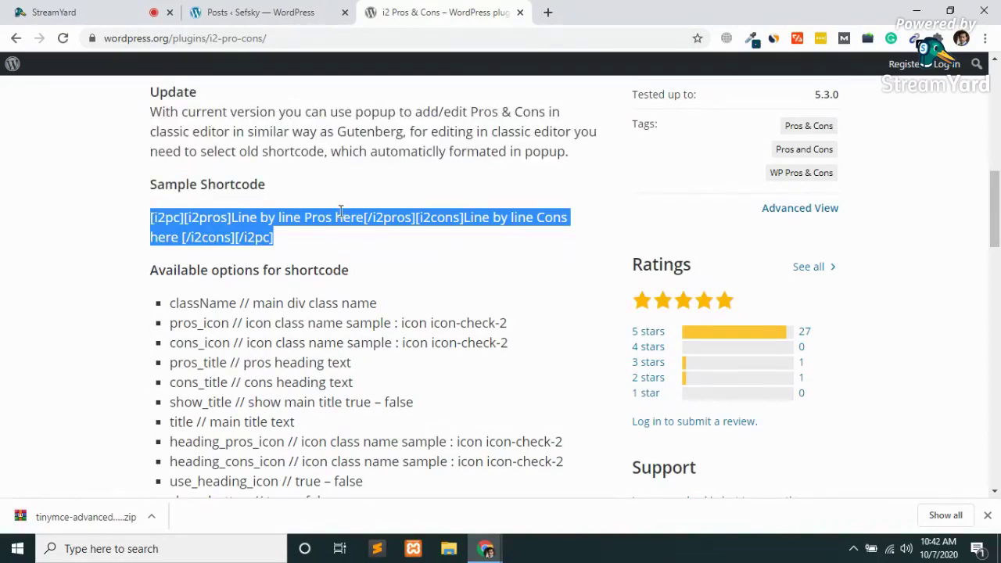
{"action": "left_click", "coordinate": [258, 12]}
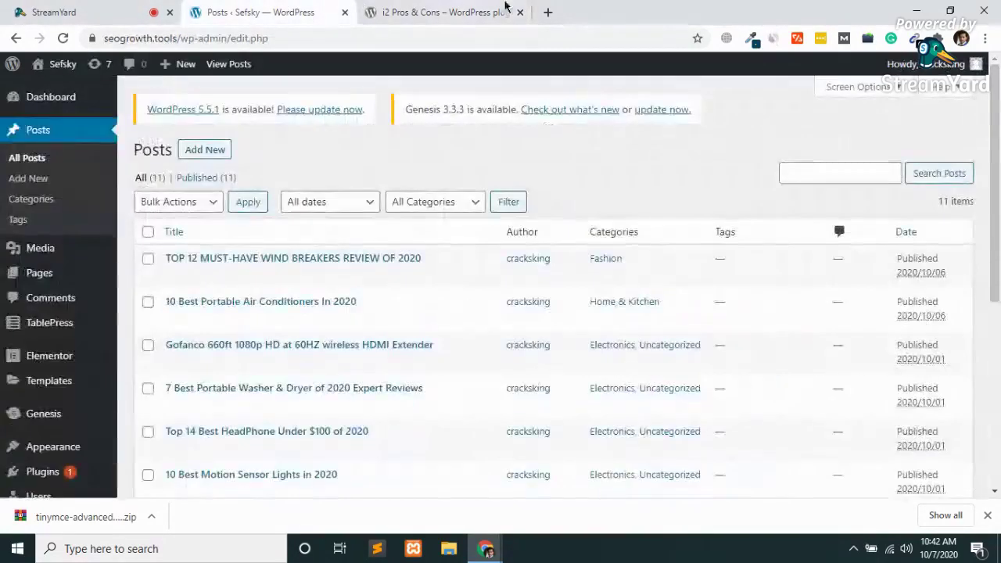
{"action": "left_click", "coordinate": [548, 12]}
{"action": "type", "text": "d"}
{"action": "key", "text": "Right"}
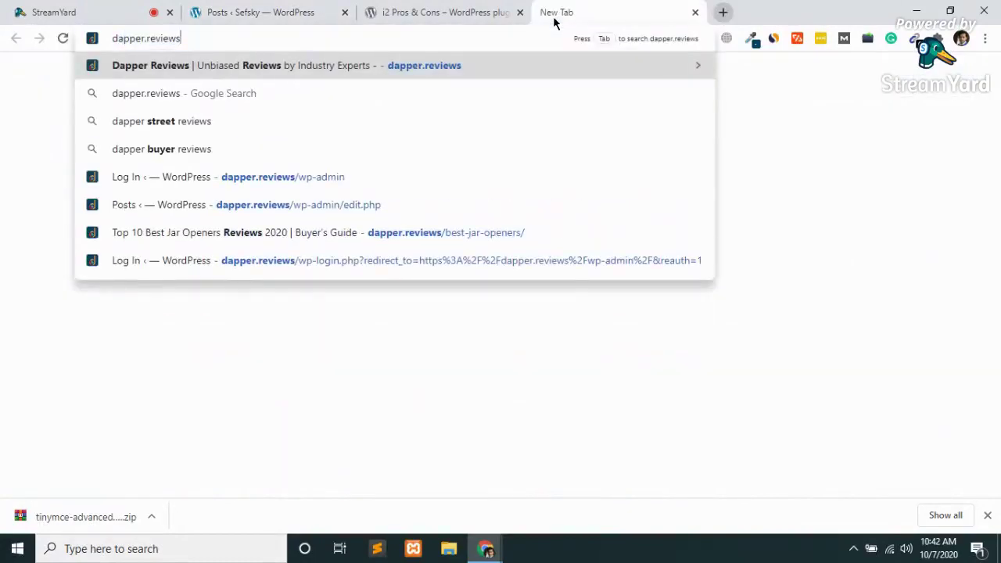
{"action": "key", "text": "Down"}
{"action": "key", "text": "Down"}
{"action": "key", "text": "Down"}
{"action": "key", "text": "Down"}
{"action": "key", "text": "Down"}
{"action": "key", "text": "Down"}
{"action": "key", "text": "Return"}
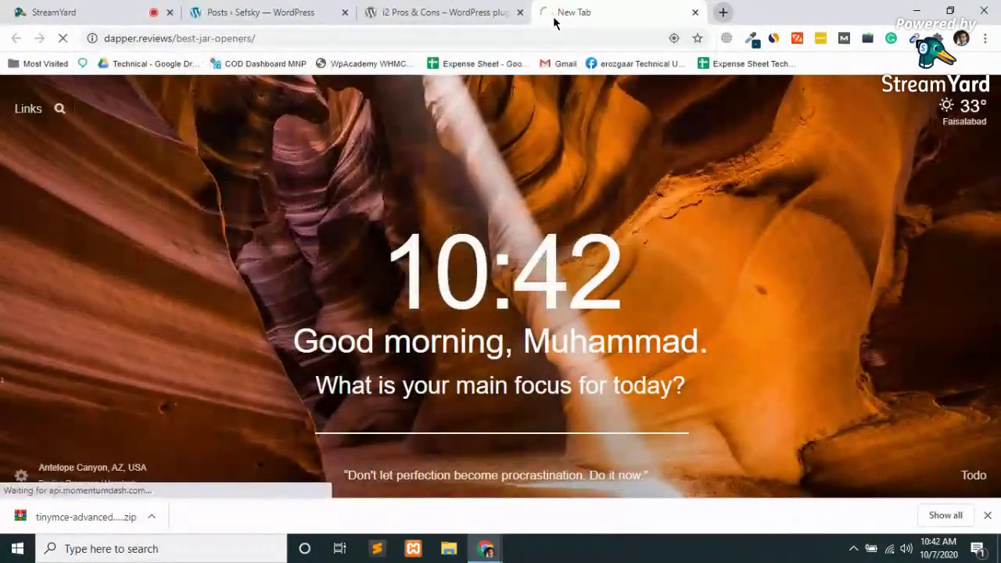
Open the '10 Best Portable Air Conditioners In 2020' post for editing.
{"action": "left_click", "coordinate": [438, 12]}
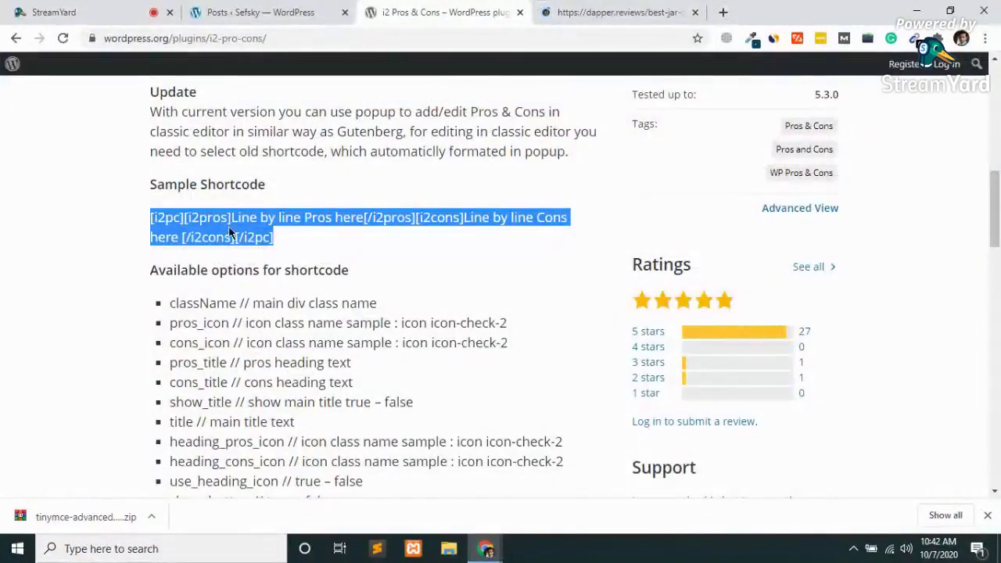
{"action": "left_click", "coordinate": [250, 12]}
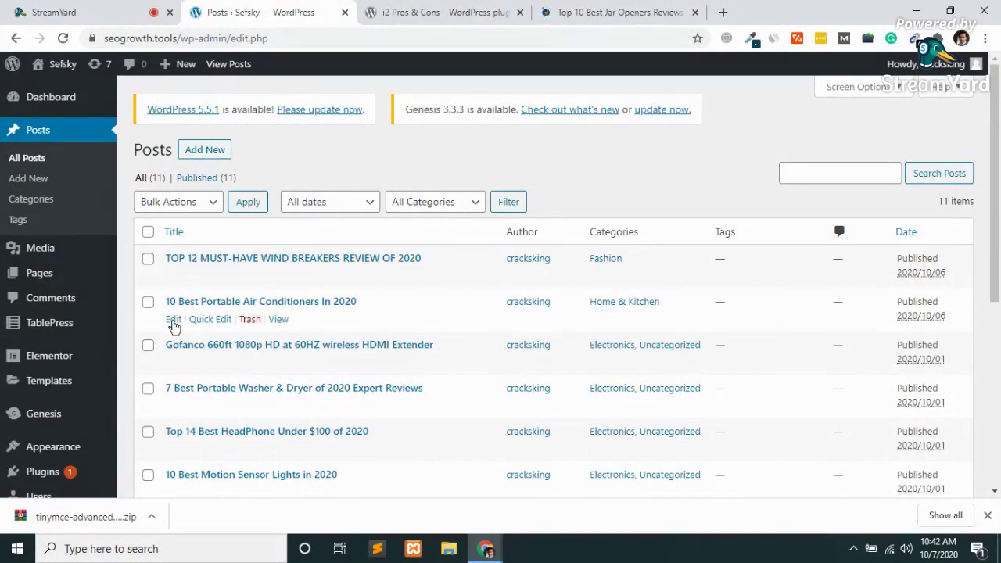
{"action": "left_click", "coordinate": [173, 323]}
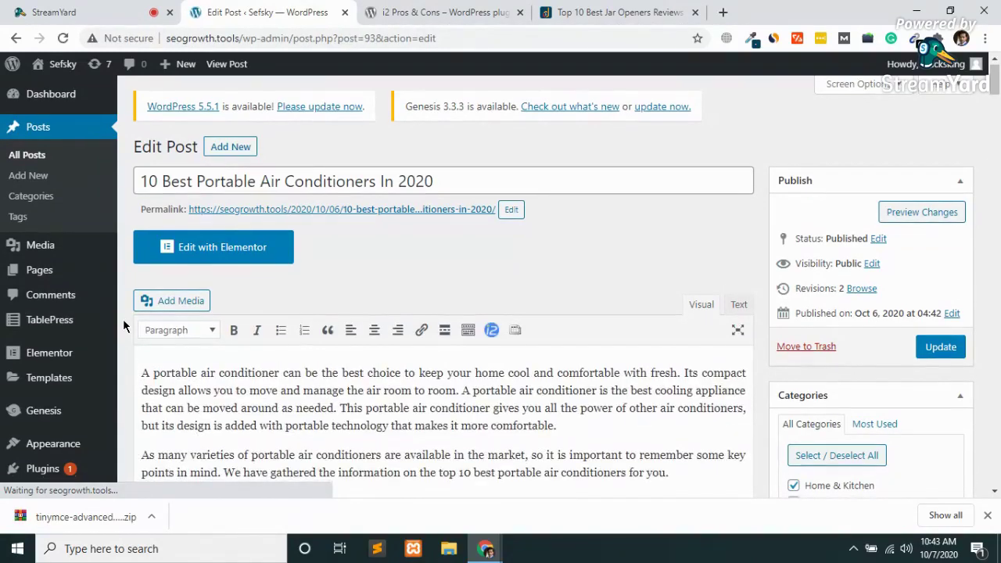
Paste the sample shortcode as a normal paragraph above the first Check Price button.
{"action": "scroll", "coordinate": [374, 426], "scroll_direction": "down", "scroll_amount": 5}
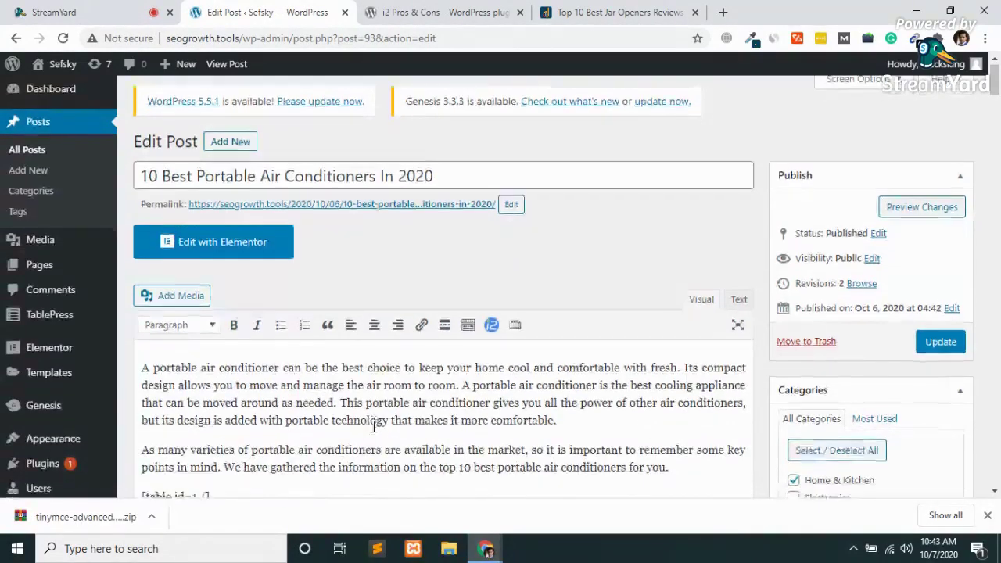
{"action": "scroll", "coordinate": [374, 426], "scroll_direction": "down", "scroll_amount": 3}
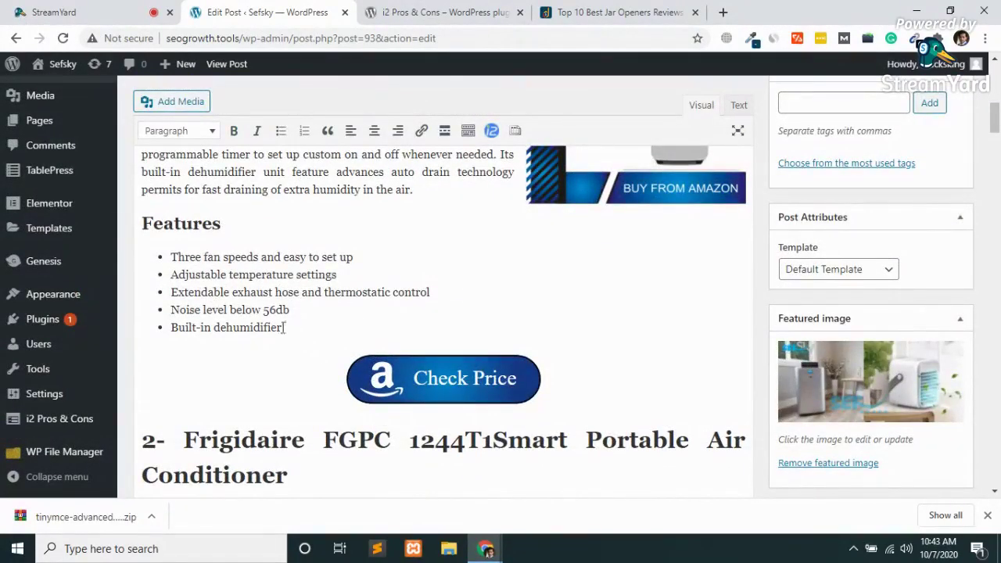
{"action": "left_click", "coordinate": [222, 380]}
{"action": "scroll", "coordinate": [223, 380], "scroll_direction": "down", "scroll_amount": 1}
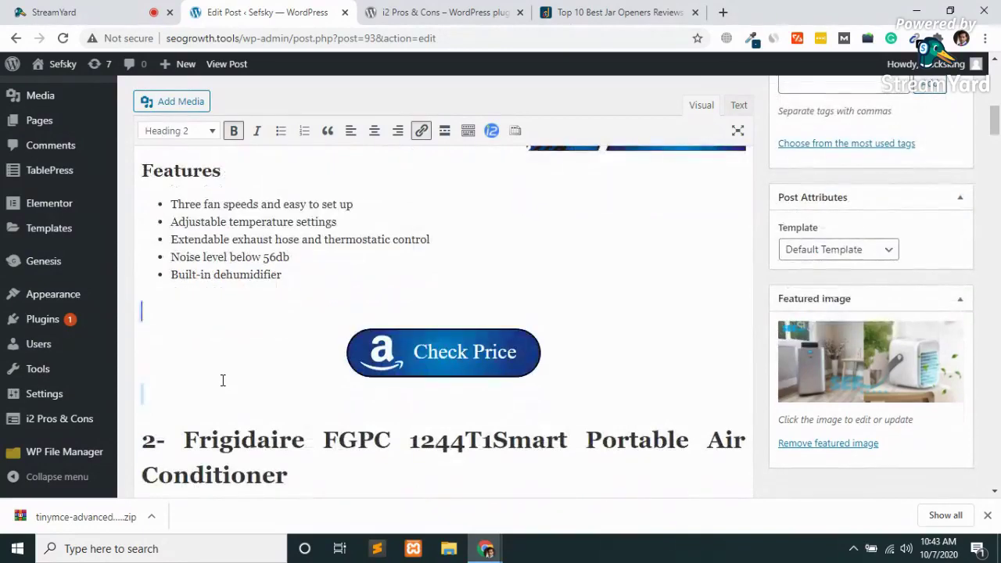
{"action": "key", "text": "ctrl+b"}
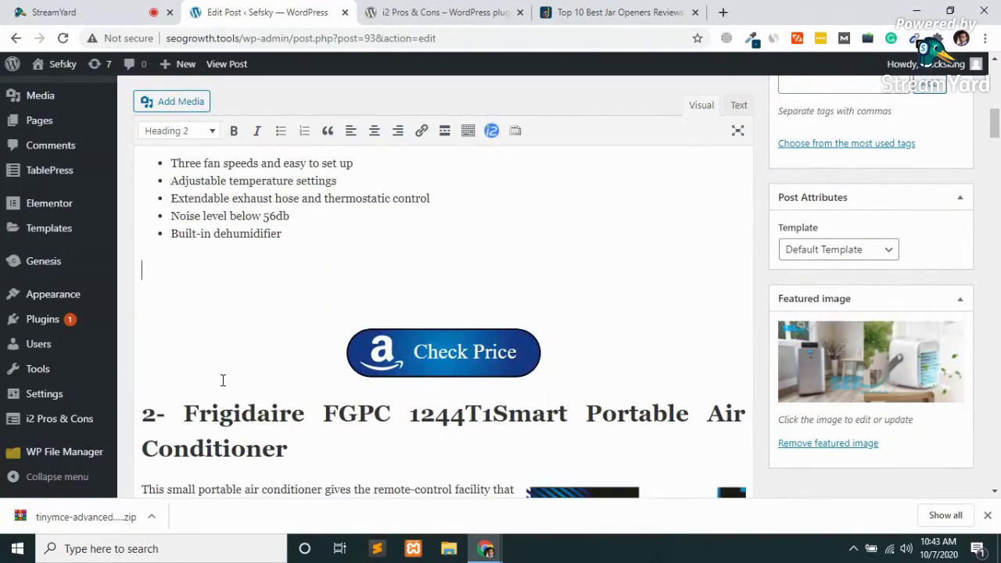
{"action": "key", "text": "ctrl+v"}
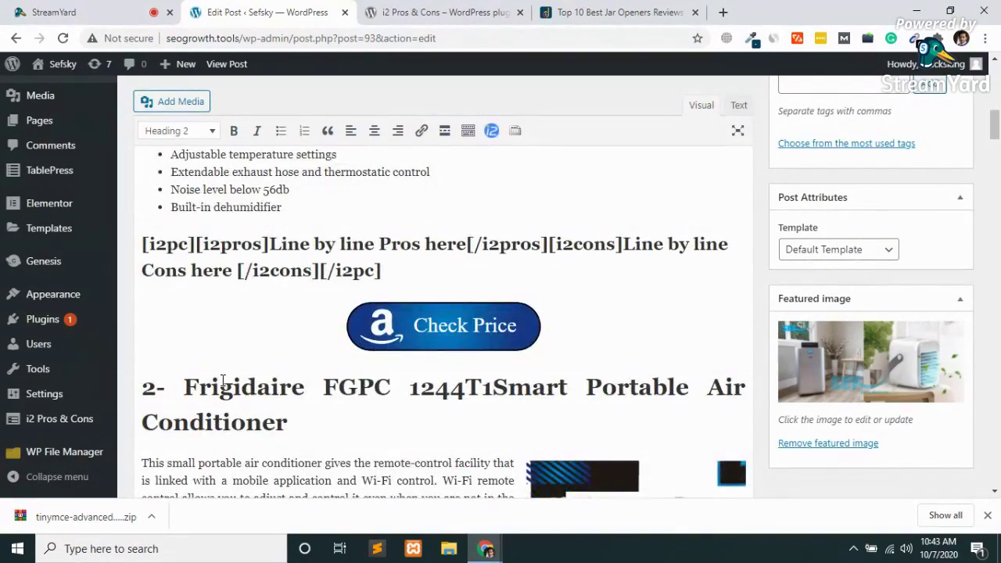
{"action": "key", "text": "ctrl+z"}
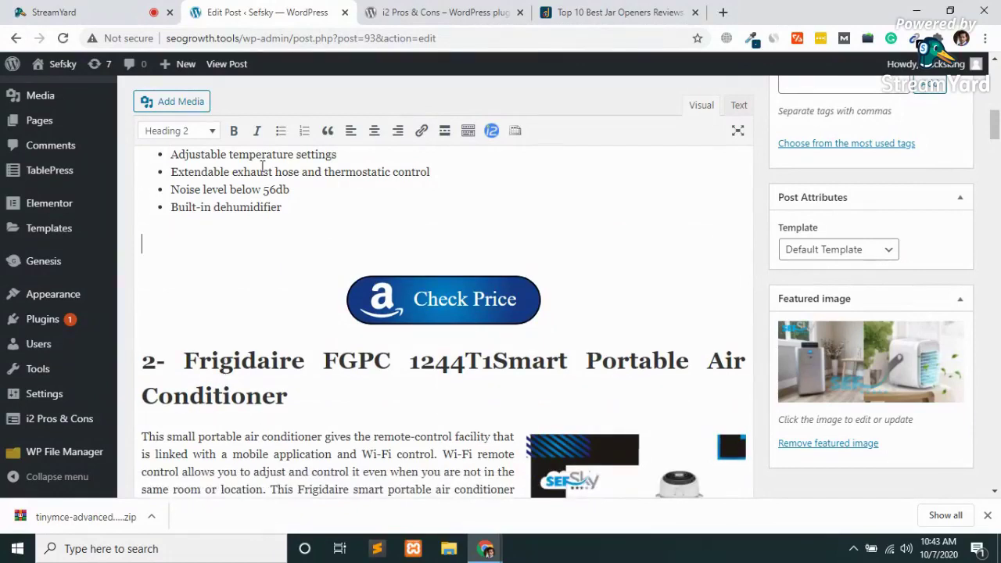
{"action": "left_click", "coordinate": [175, 130]}
{"action": "left_click", "coordinate": [178, 158]}
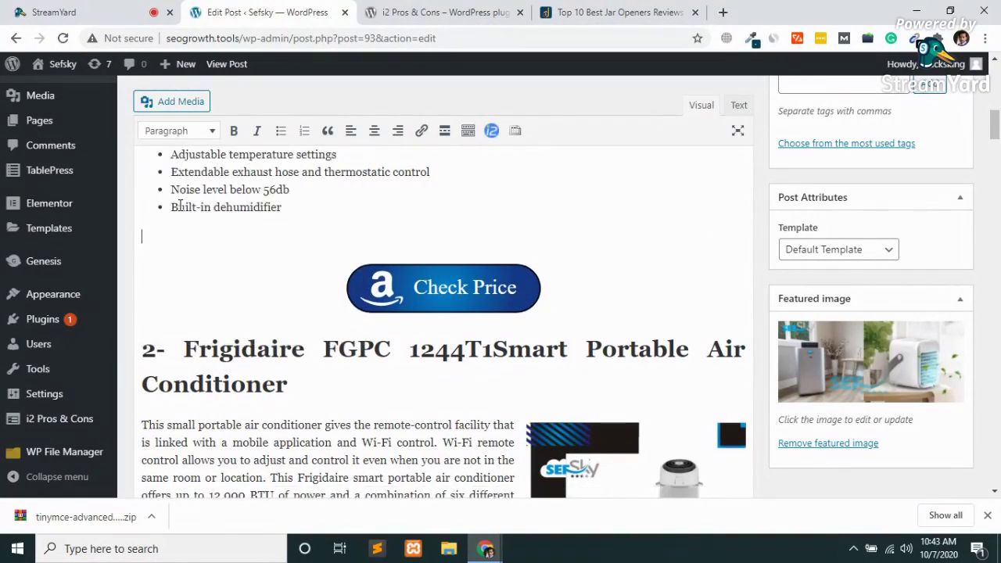
{"action": "key", "text": "ctrl+v"}
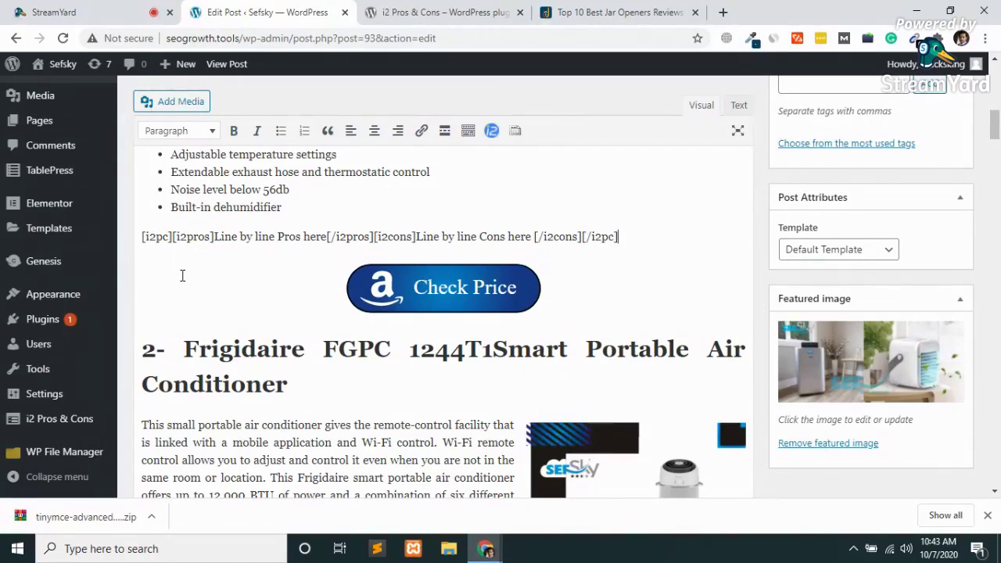
Recheck the plugin page, then select the 'Line by line Pros here' placeholder in the post.
{"action": "left_click", "coordinate": [481, 11]}
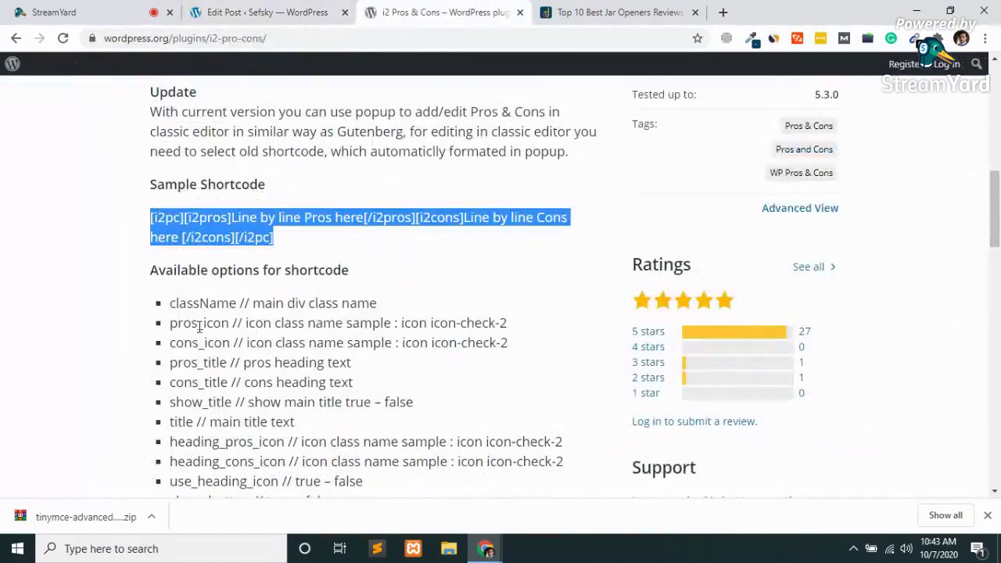
{"action": "key", "text": "Home"}
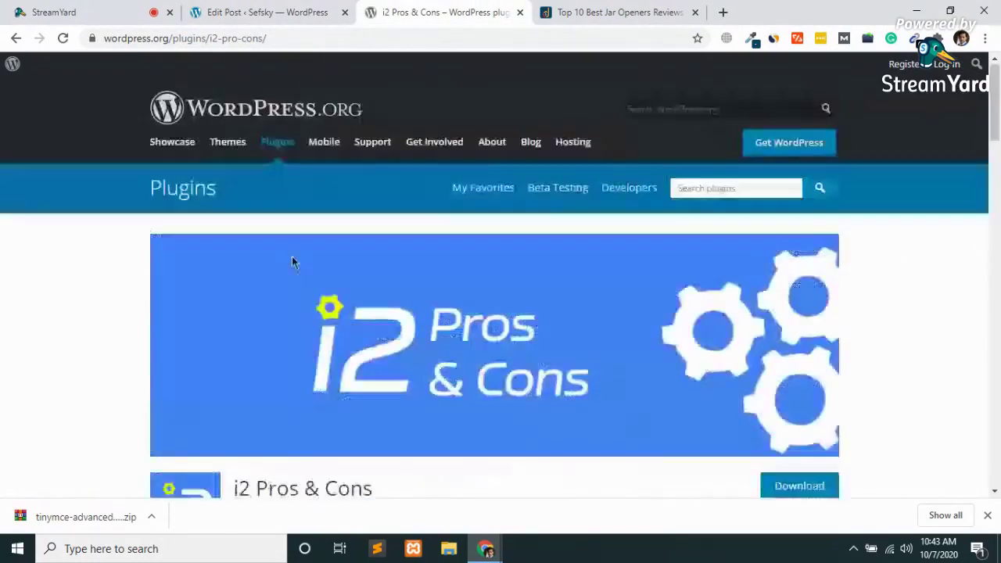
{"action": "scroll", "coordinate": [317, 301], "scroll_direction": "down", "scroll_amount": 1}
{"action": "scroll", "coordinate": [317, 292], "scroll_direction": "down", "scroll_amount": 7}
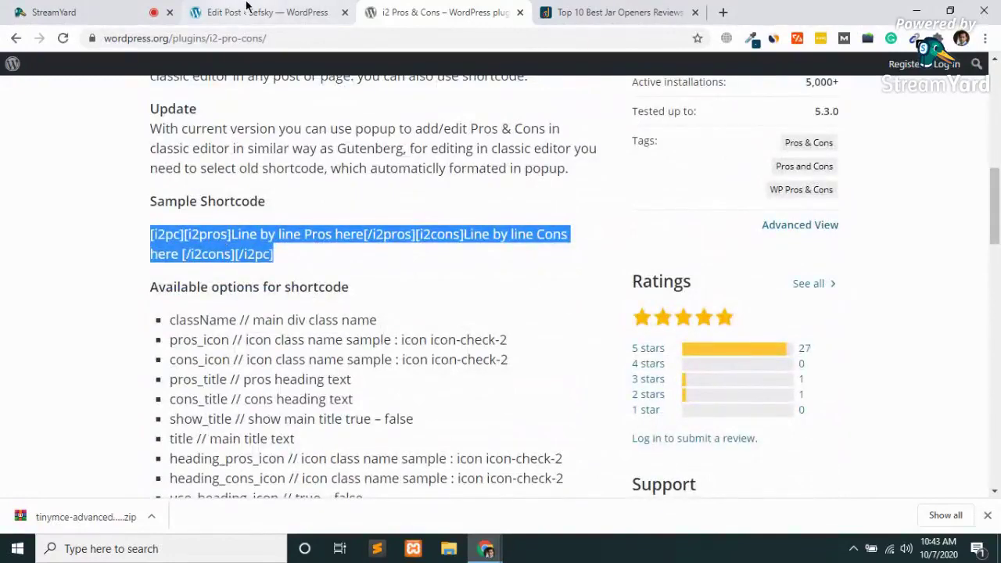
{"action": "left_click", "coordinate": [223, 12]}
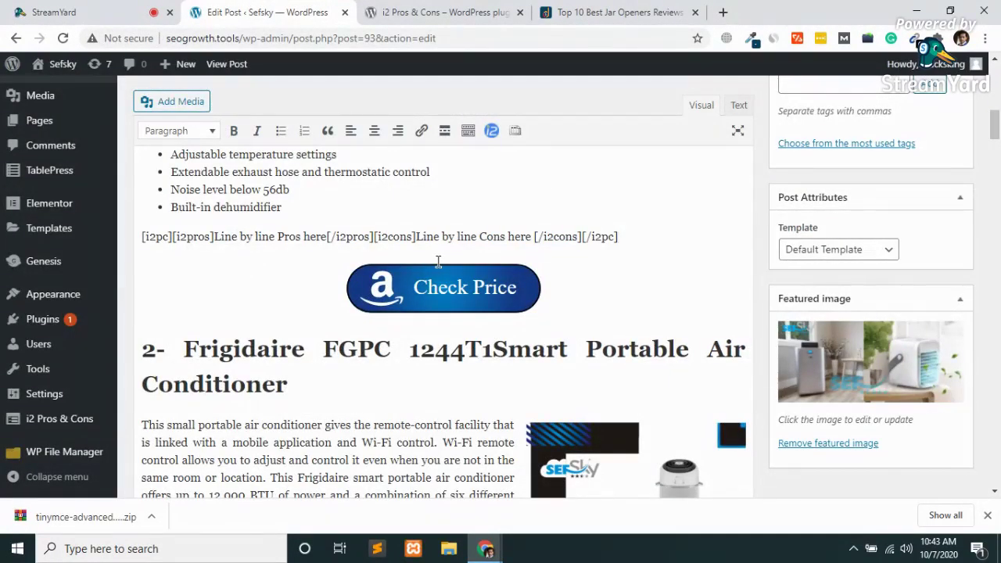
{"action": "left_click_drag", "start_coordinate": [214, 235], "coordinate": [325, 235]}
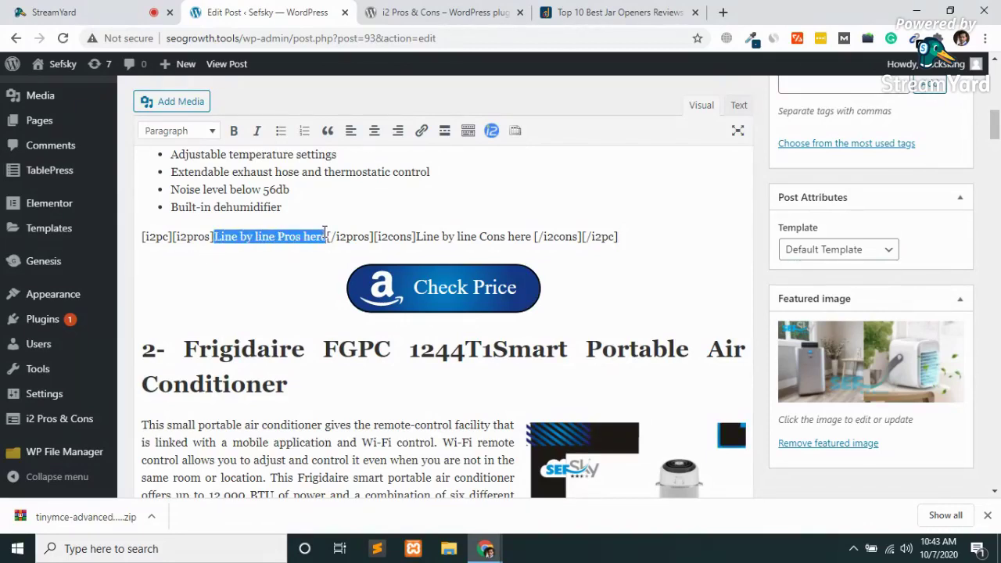
Replace the pros placeholder with the first pro copied from the jar openers review.
{"action": "left_click", "coordinate": [617, 6]}
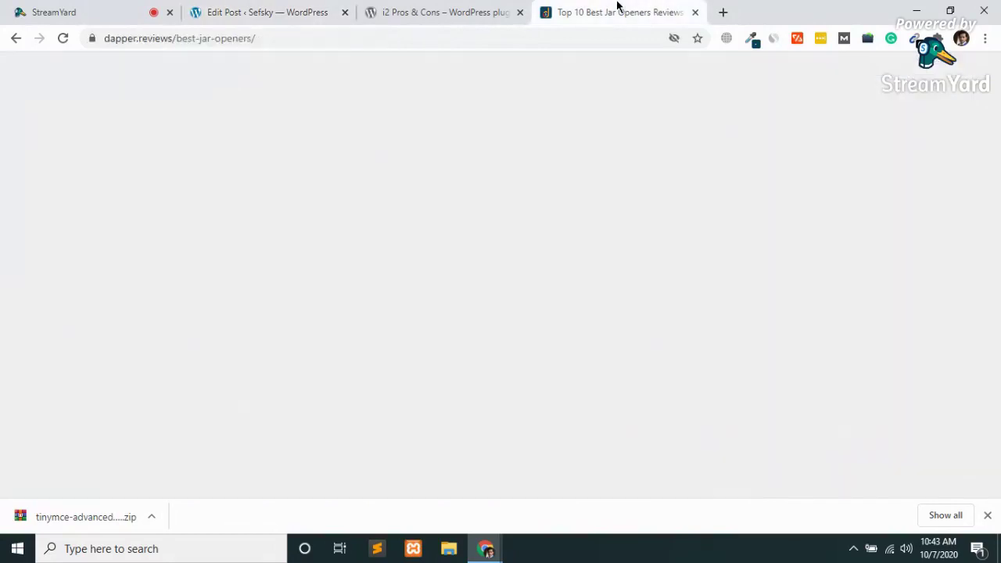
{"action": "scroll", "coordinate": [471, 394], "scroll_direction": "down", "scroll_amount": 4}
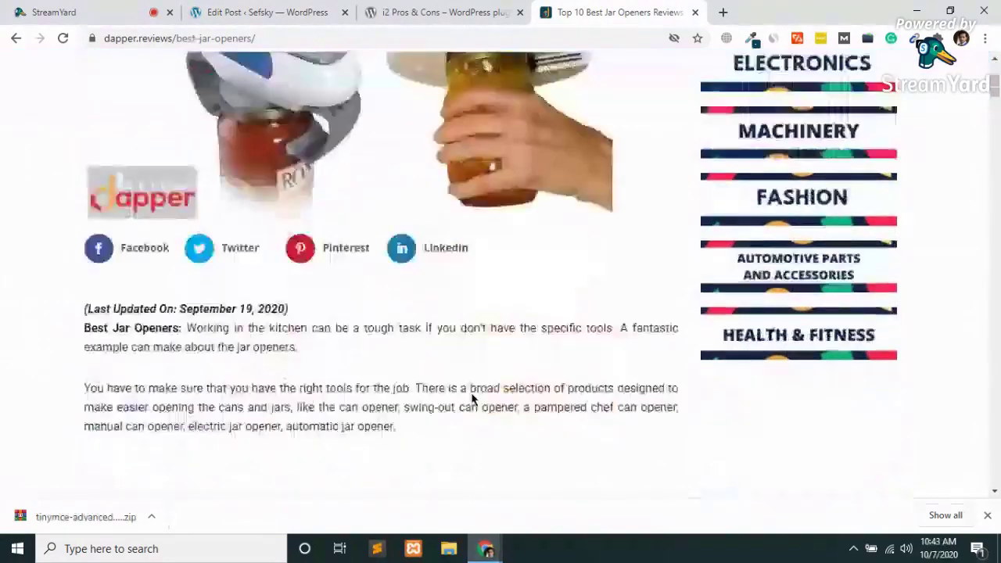
{"action": "scroll", "coordinate": [471, 393], "scroll_direction": "down", "scroll_amount": 5}
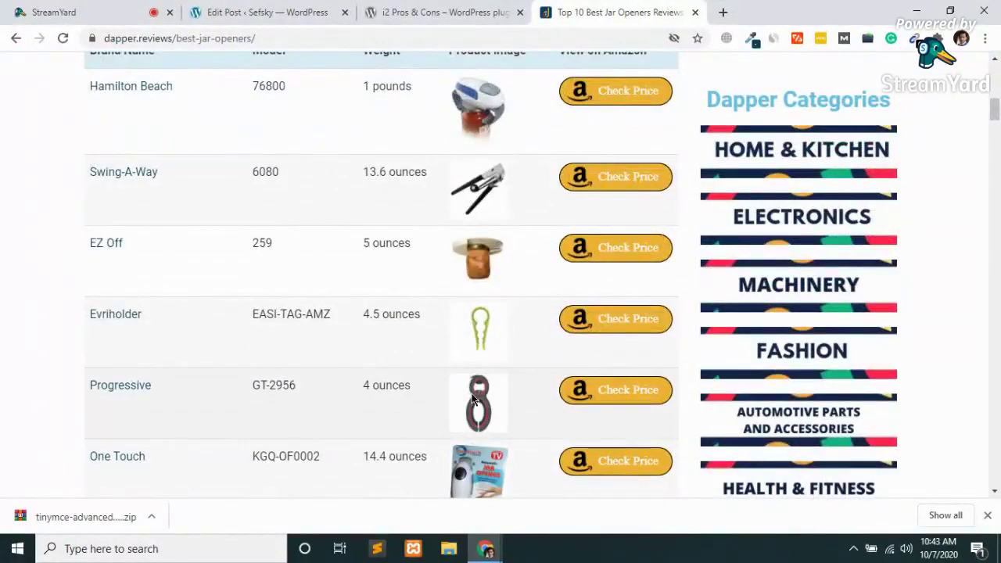
{"action": "scroll", "coordinate": [472, 399], "scroll_direction": "down", "scroll_amount": 10}
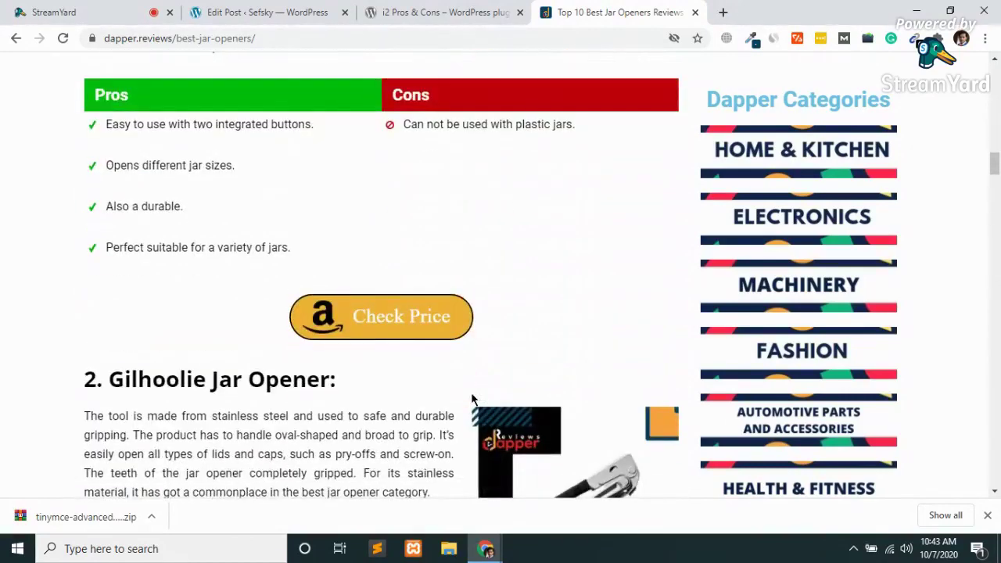
{"action": "left_click_drag", "start_coordinate": [323, 125], "coordinate": [104, 125]}
{"action": "key", "text": "ctrl+c"}
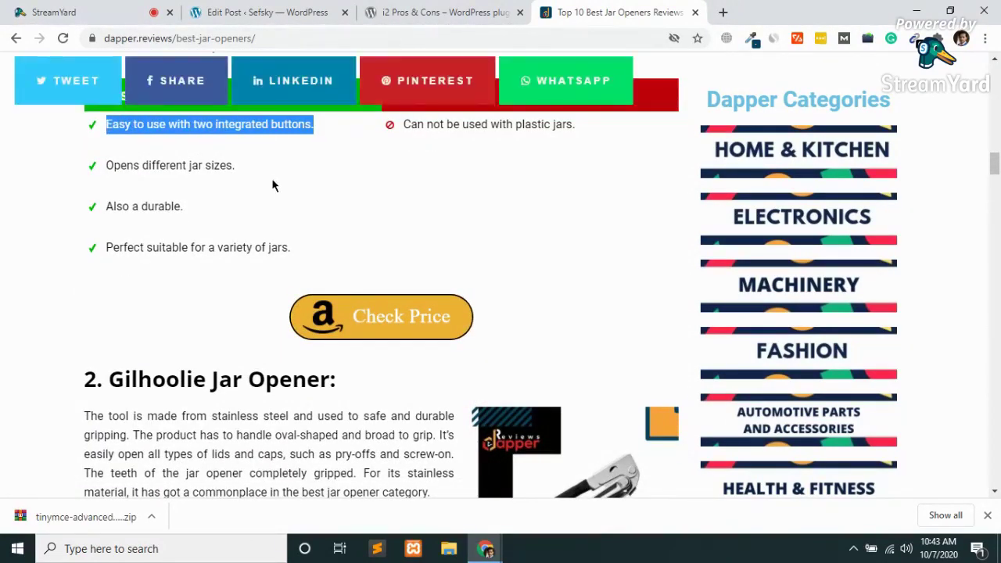
{"action": "left_click", "coordinate": [311, 10]}
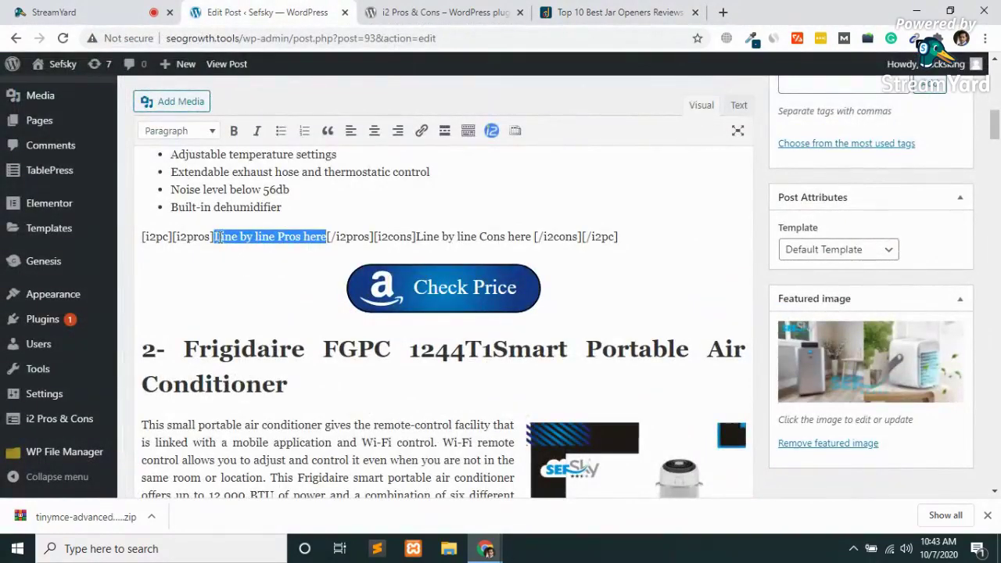
{"action": "key", "text": "ctrl+v"}
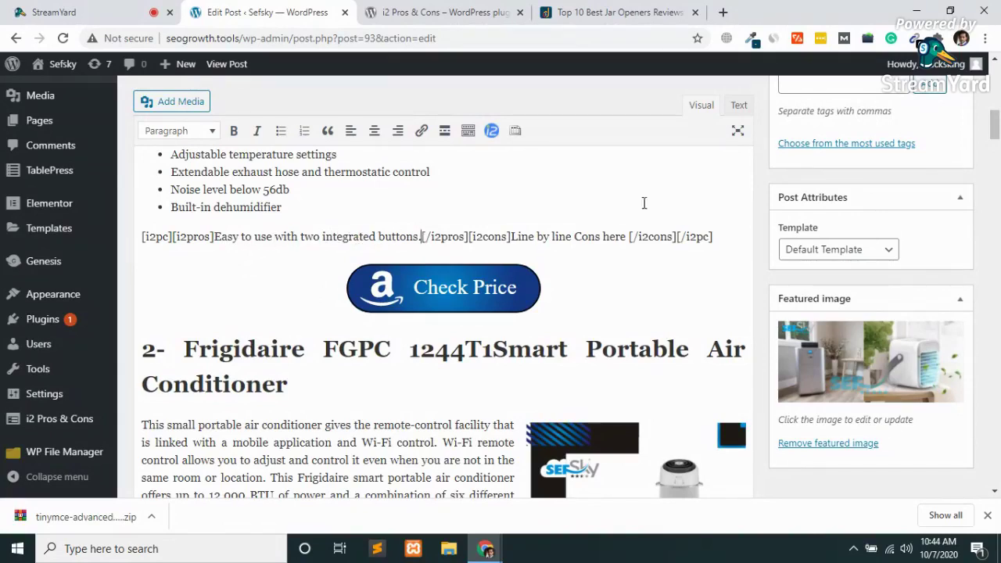
{"action": "key", "text": "Return"}
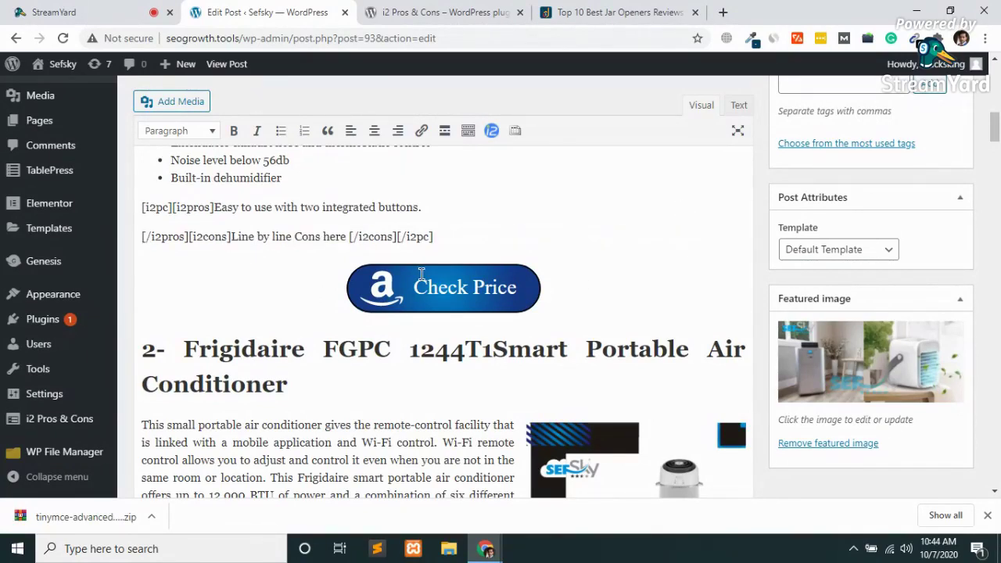
{"action": "key", "text": "Return"}
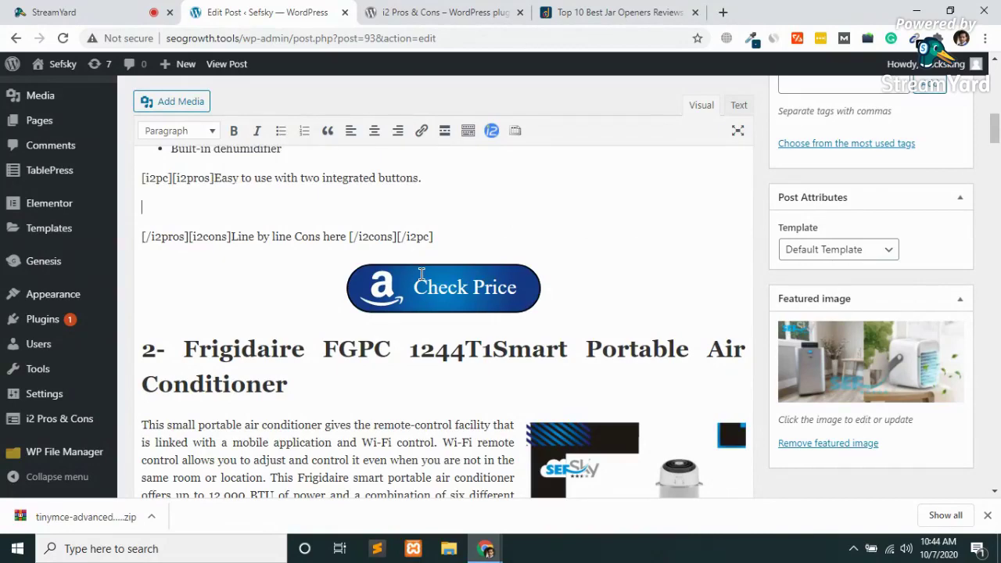
Add the pros 'Opens different jar sizes.' and 'Also a durable.' on new lines.
{"action": "left_click", "coordinate": [433, 10]}
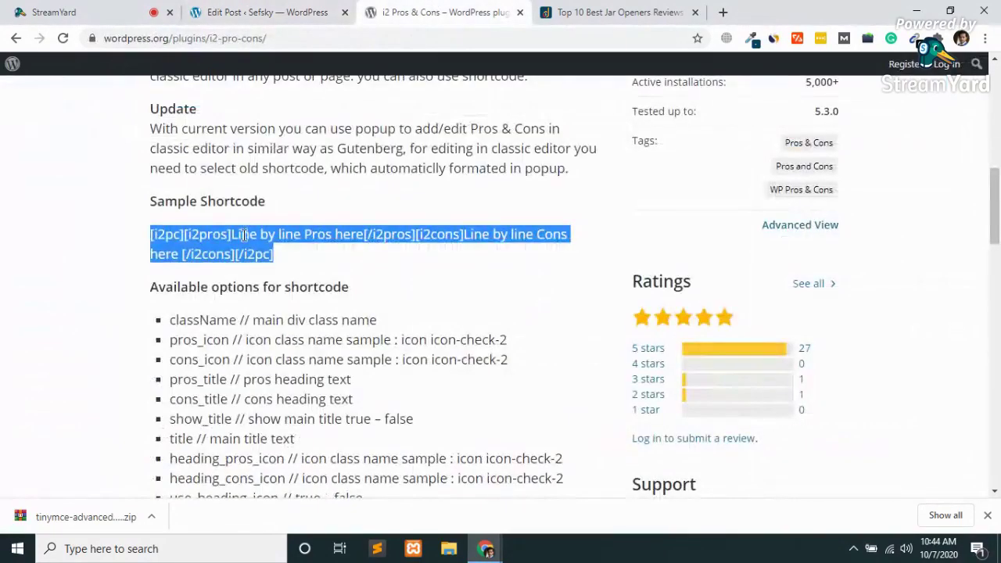
{"action": "left_click", "coordinate": [607, 10]}
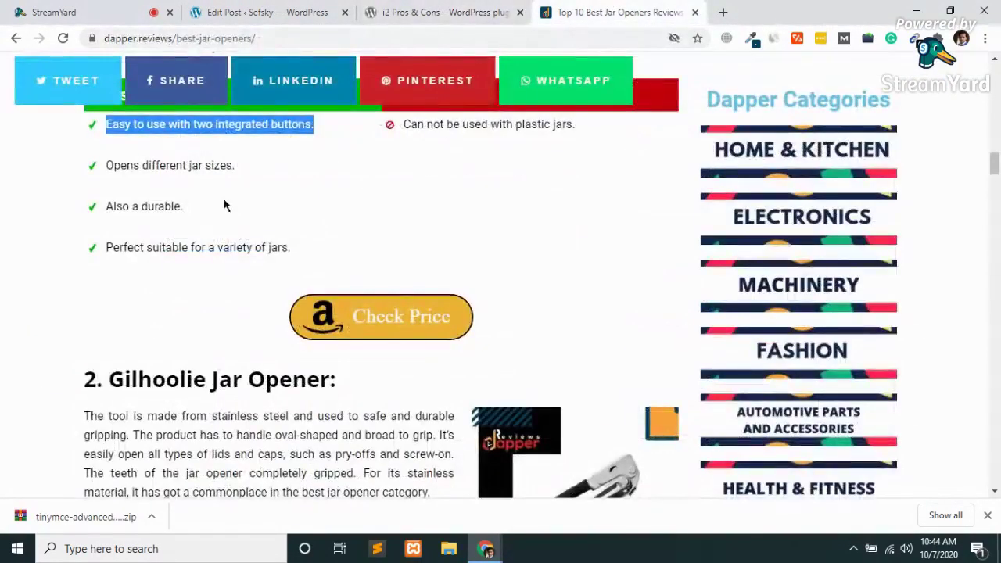
{"action": "left_click_drag", "start_coordinate": [240, 167], "coordinate": [102, 166]}
{"action": "key", "text": "ctrl+c"}
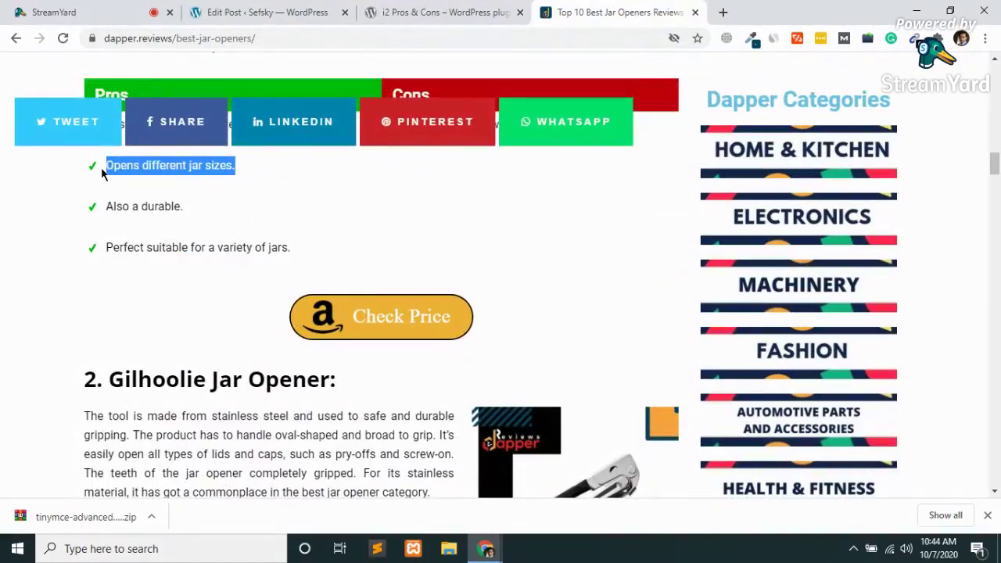
{"action": "left_click", "coordinate": [263, 11]}
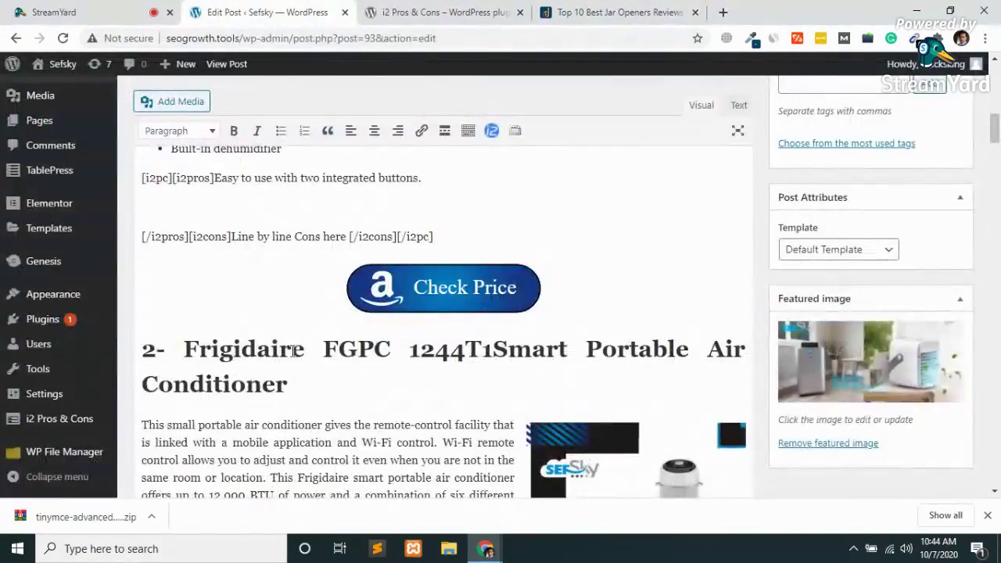
{"action": "key", "text": "ctrl+v"}
{"action": "key", "text": "Return"}
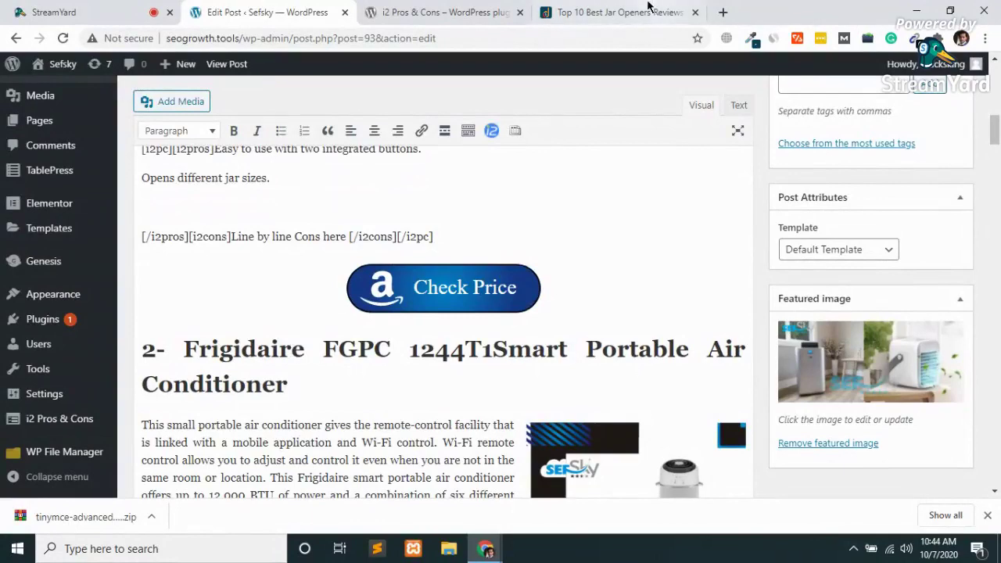
{"action": "left_click", "coordinate": [607, 11]}
{"action": "left_click_drag", "start_coordinate": [192, 213], "coordinate": [108, 216]}
{"action": "key", "text": "ctrl+c"}
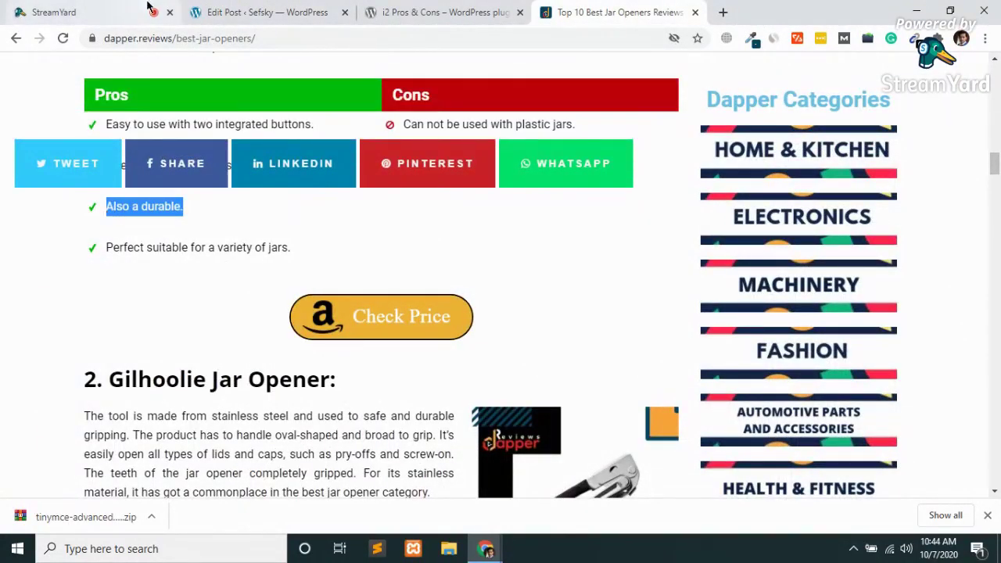
{"action": "left_click", "coordinate": [264, 11]}
{"action": "key", "text": "ctrl+v"}
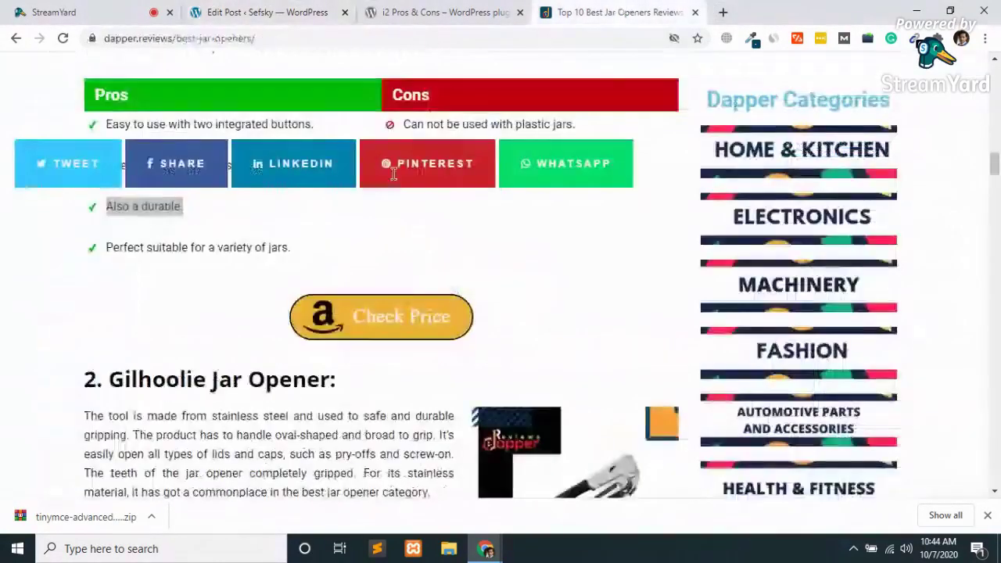
Add 'Perfect suitable for a variety of jars.' as the next pros line.
{"action": "left_click", "coordinate": [622, 11]}
{"action": "left_click_drag", "start_coordinate": [296, 251], "coordinate": [126, 261]}
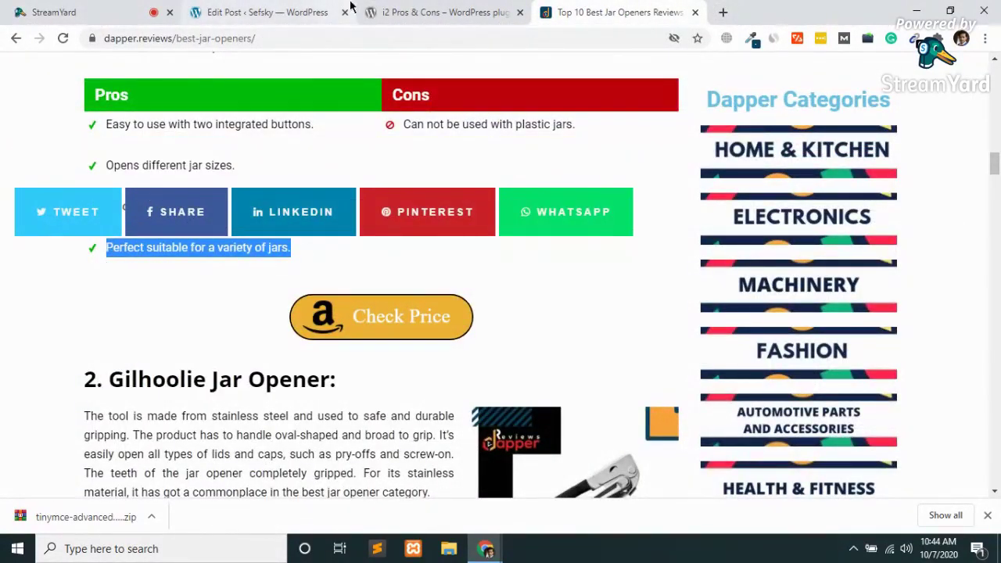
{"action": "left_click", "coordinate": [269, 8]}
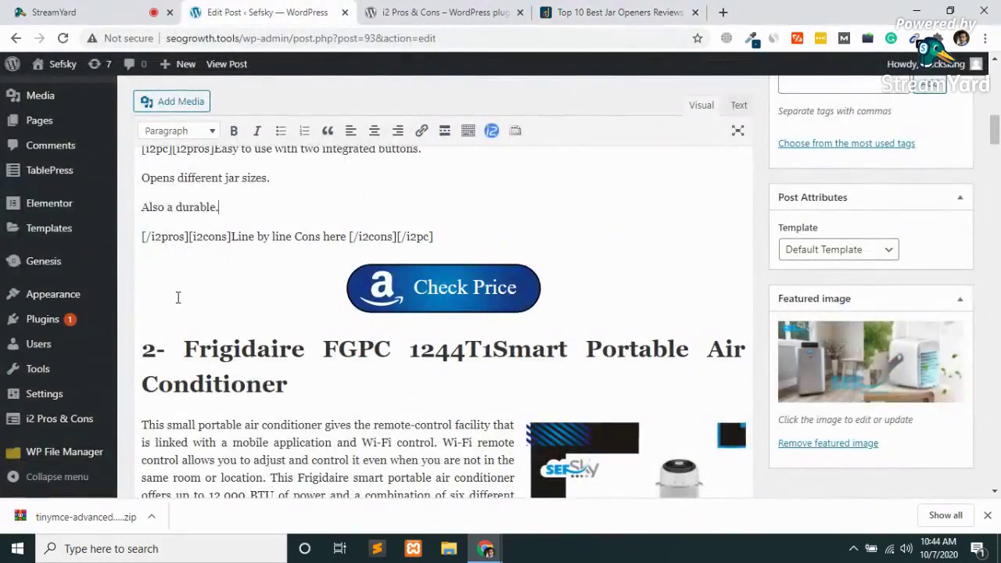
{"action": "key", "text": "Return"}
{"action": "type", "text": "Perfect suitable for a variety of jars."}
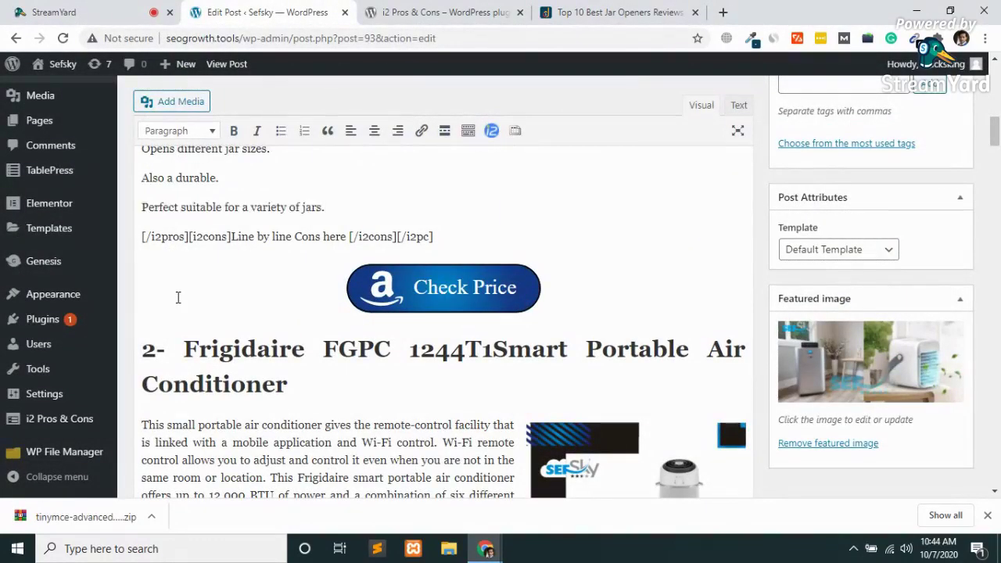
Append 'Also a durable jar opener' as the last pros line, joining the closing shortcode line to it.
{"action": "left_click", "coordinate": [704, 9]}
{"action": "scroll", "coordinate": [427, 385], "scroll_direction": "down", "scroll_amount": 8}
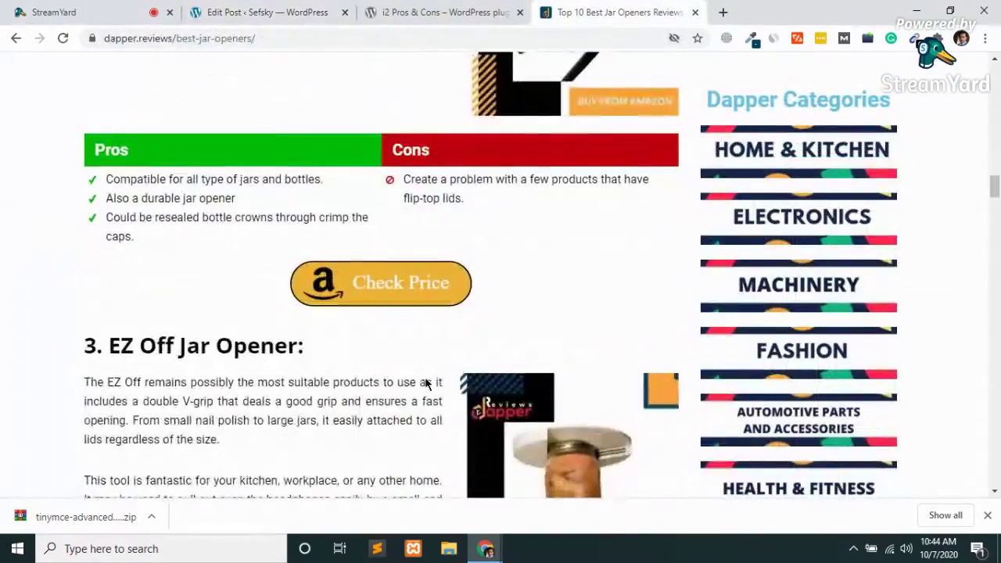
{"action": "left_click_drag", "start_coordinate": [239, 198], "coordinate": [100, 199]}
{"action": "key", "text": "ctrl+c"}
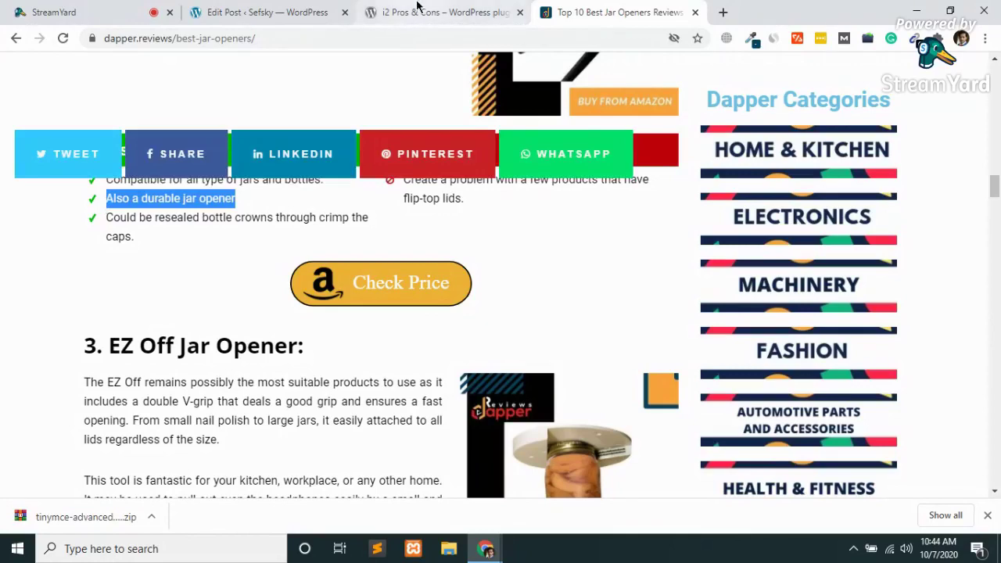
{"action": "left_click", "coordinate": [421, 10]}
{"action": "left_click", "coordinate": [313, 12]}
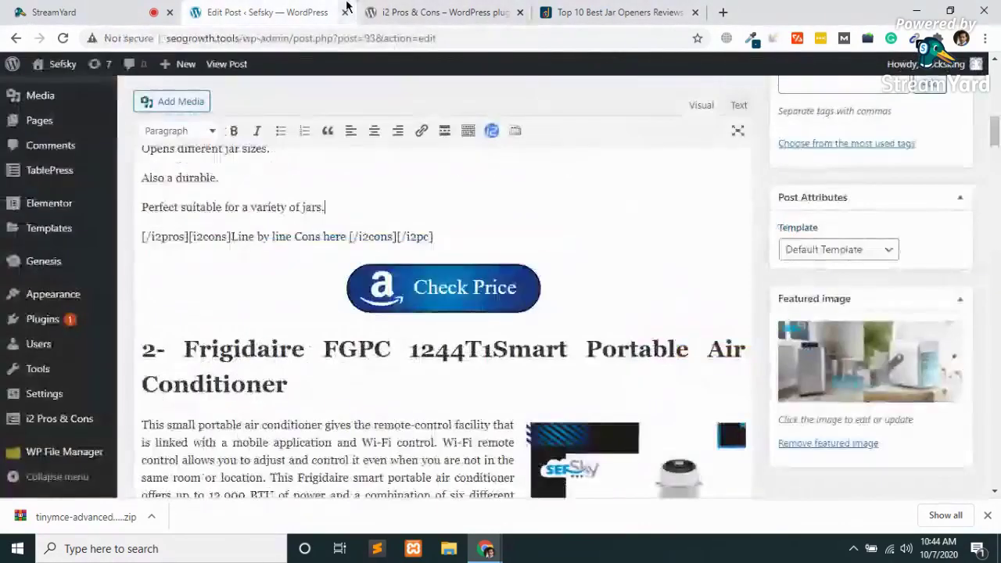
{"action": "key", "text": "Return"}
{"action": "key", "text": "ctrl+v"}
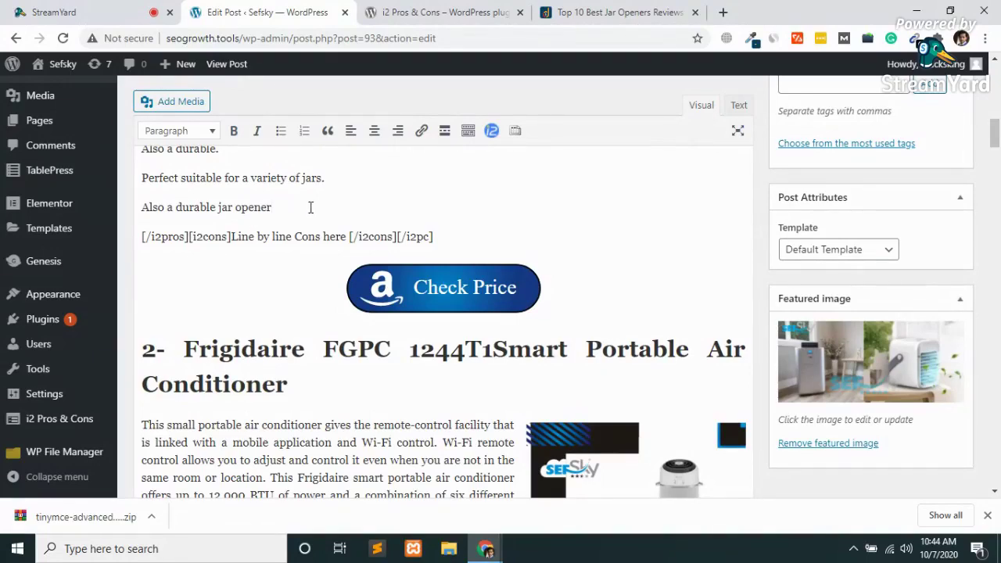
{"action": "key", "text": "Delete"}
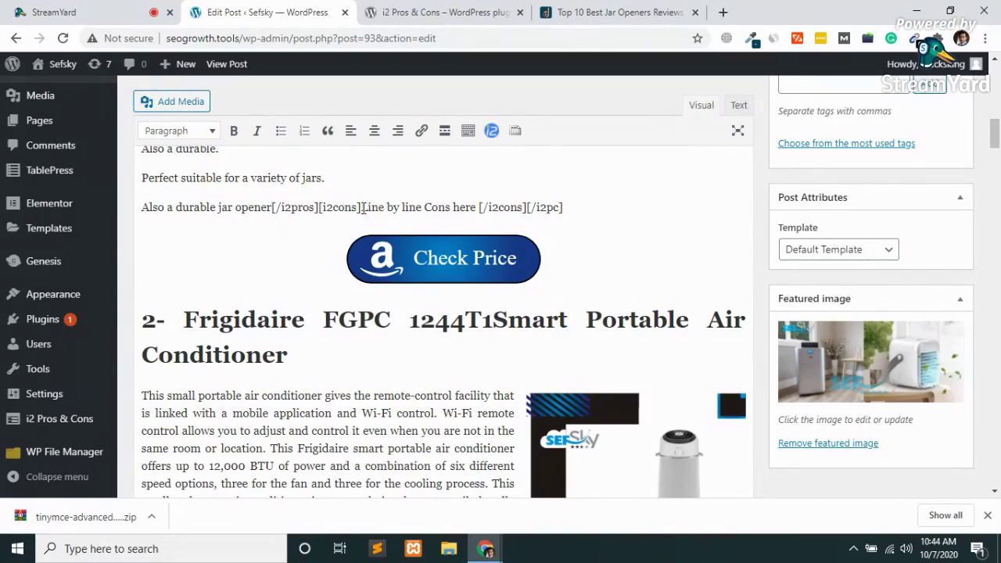
{"action": "left_click", "coordinate": [416, 11]}
Replace the 'Line by line Cons here' placeholder with the copied flip-top lids con.
{"action": "left_click", "coordinate": [610, 12]}
{"action": "left_click_drag", "start_coordinate": [505, 22], "coordinate": [618, 16]}
{"action": "left_click", "coordinate": [442, 12]}
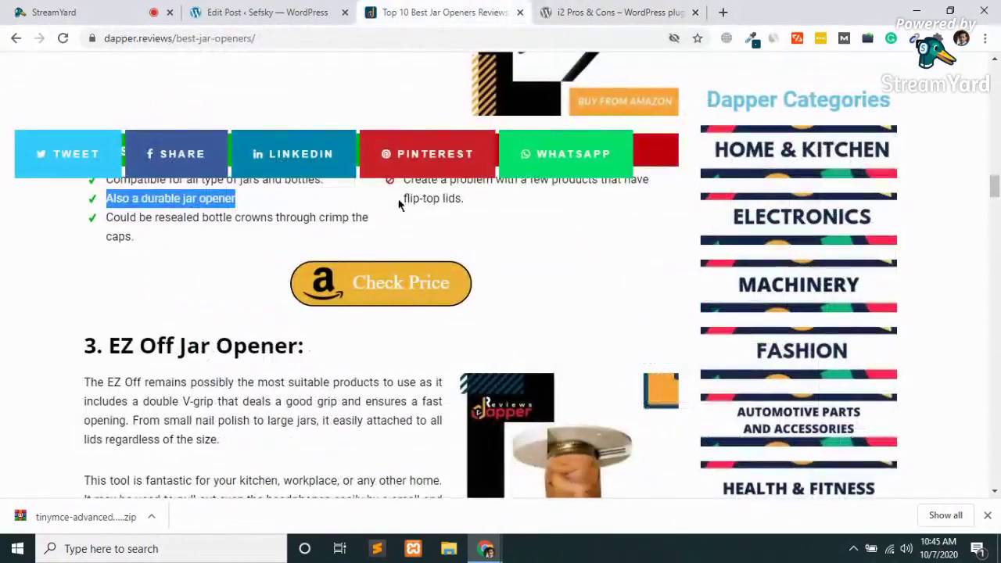
{"action": "left_click_drag", "start_coordinate": [466, 200], "coordinate": [406, 180]}
{"action": "key", "text": "ctrl+c"}
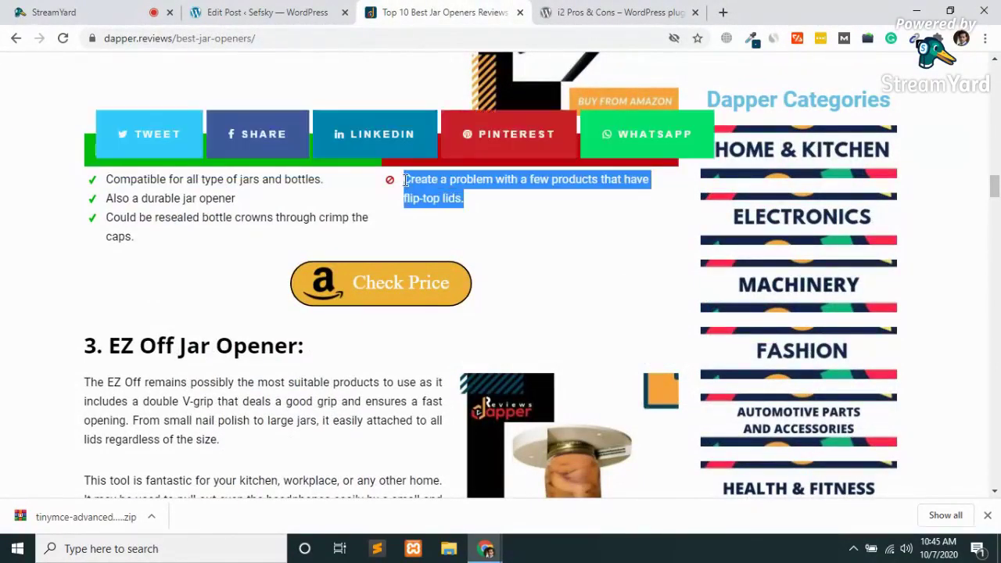
{"action": "left_click", "coordinate": [266, 11]}
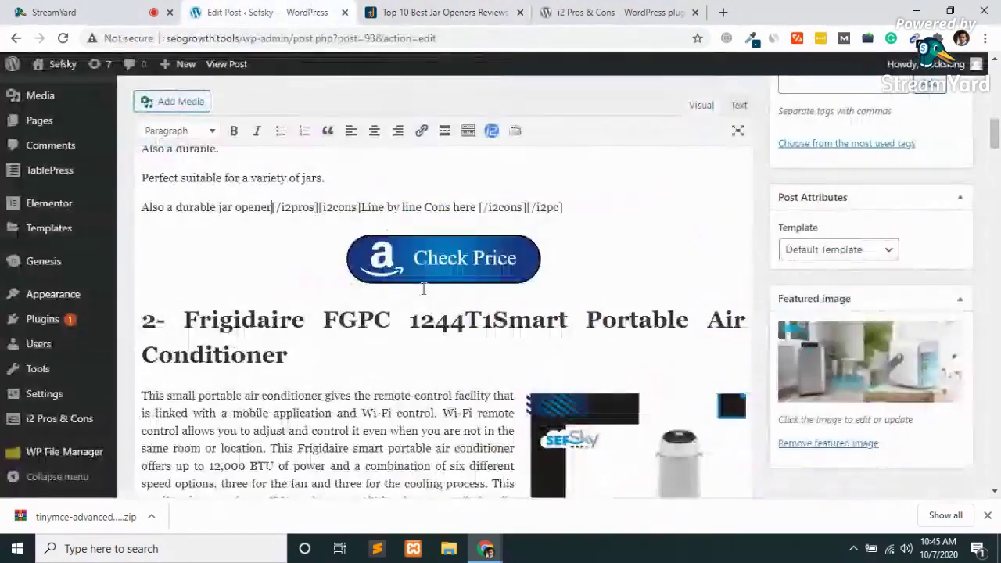
{"action": "left_click_drag", "start_coordinate": [476, 206], "coordinate": [361, 208]}
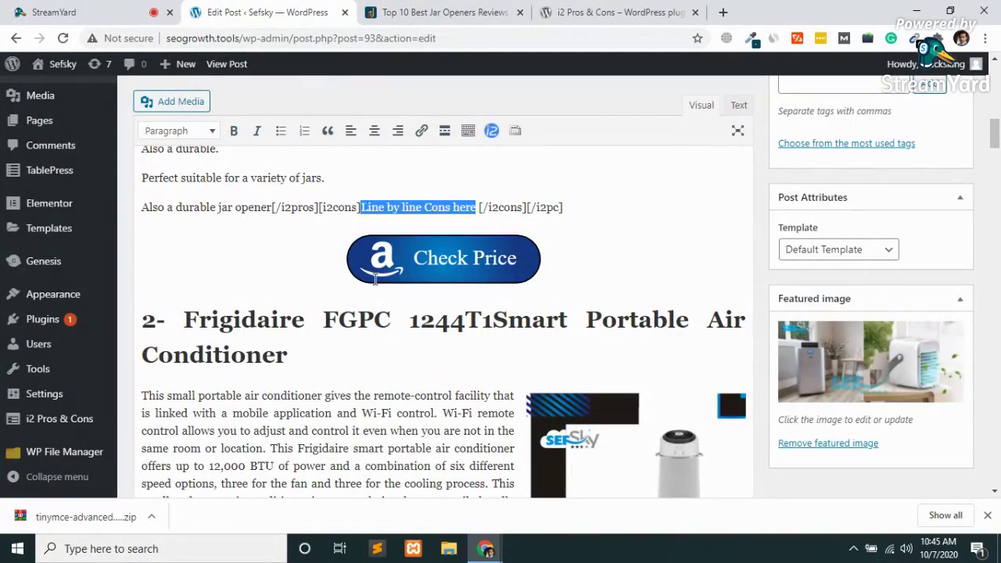
{"action": "key", "text": "ctrl+v"}
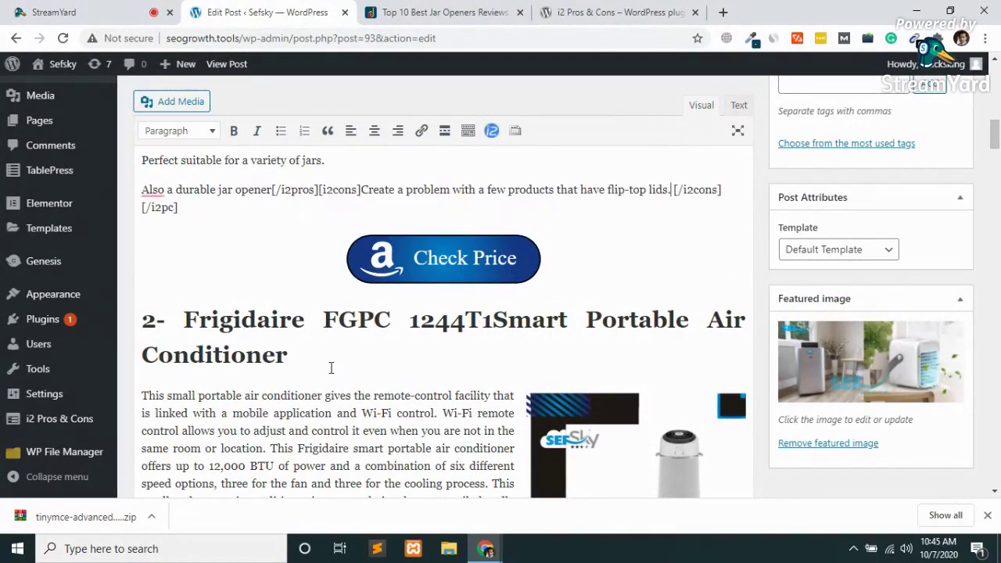
{"action": "key", "text": "Return"}
{"action": "key", "text": "Return"}
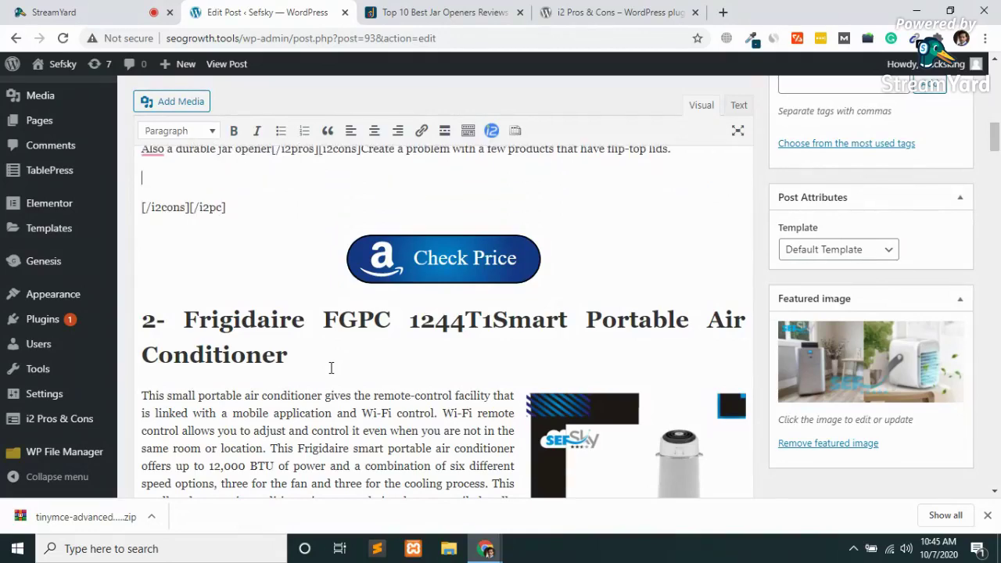
{"action": "scroll", "coordinate": [116, 447], "scroll_direction": "up", "scroll_amount": 3}
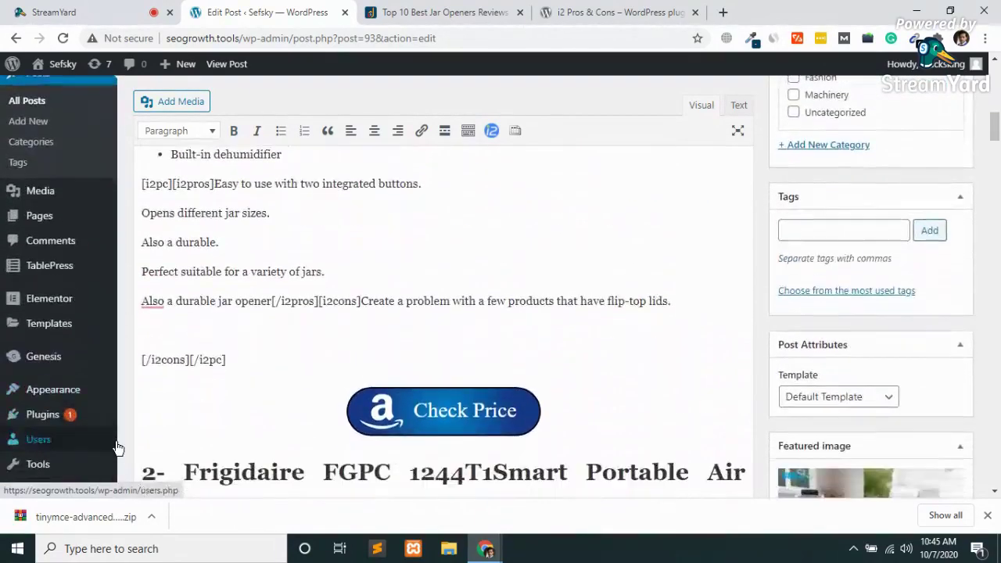
Copy the plastic jars con from the review page and paste it as the next con.
{"action": "left_click", "coordinate": [442, 12]}
{"action": "scroll", "coordinate": [397, 252], "scroll_direction": "up", "scroll_amount": 9}
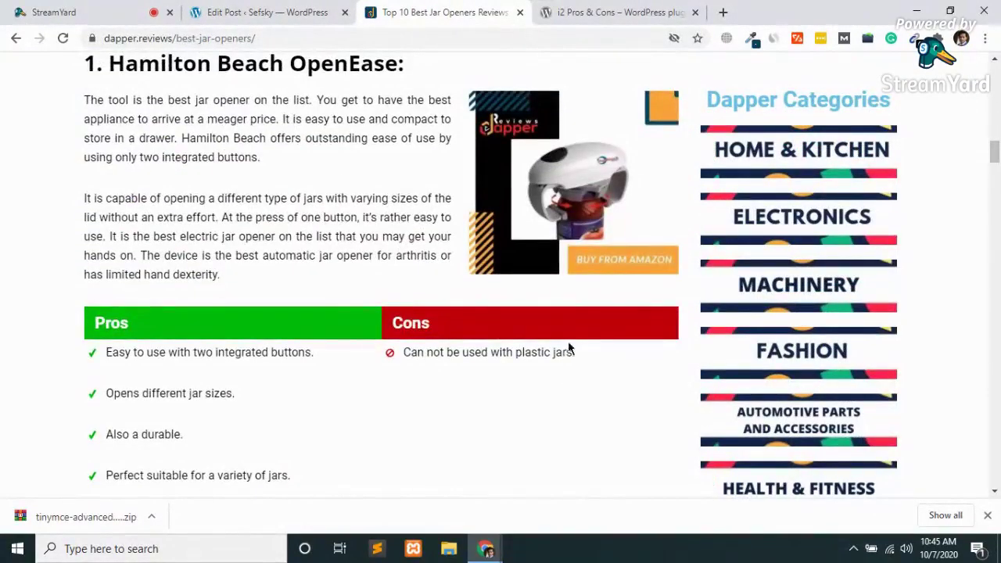
{"action": "left_click_drag", "start_coordinate": [571, 356], "coordinate": [404, 356]}
{"action": "key", "text": "ctrl+c"}
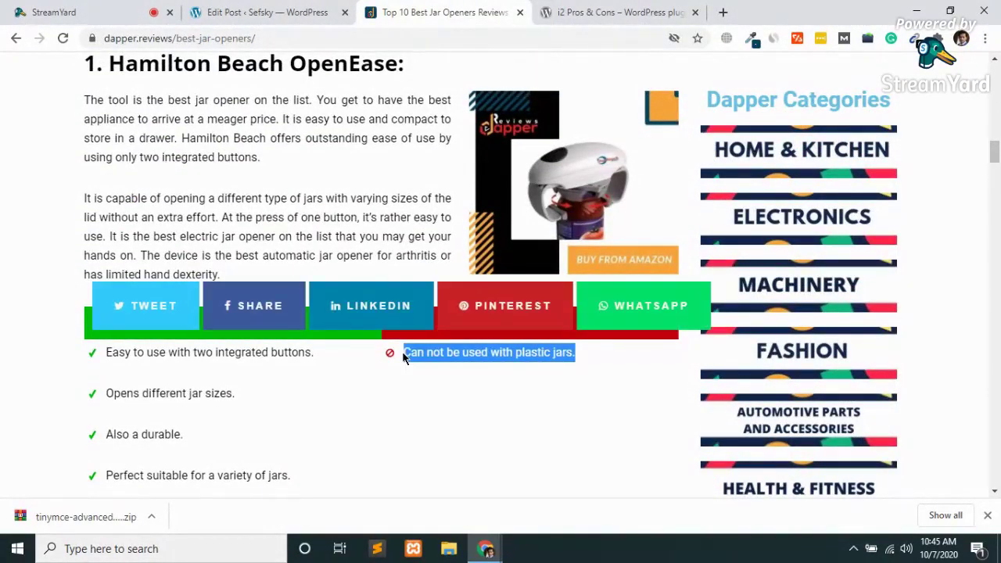
{"action": "left_click", "coordinate": [287, 10]}
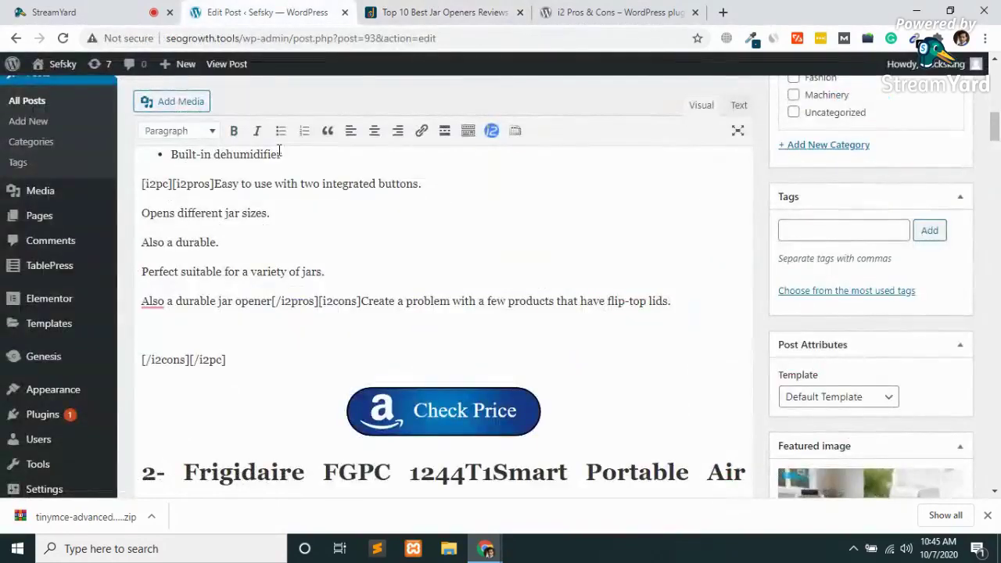
{"action": "key", "text": "ctrl+v"}
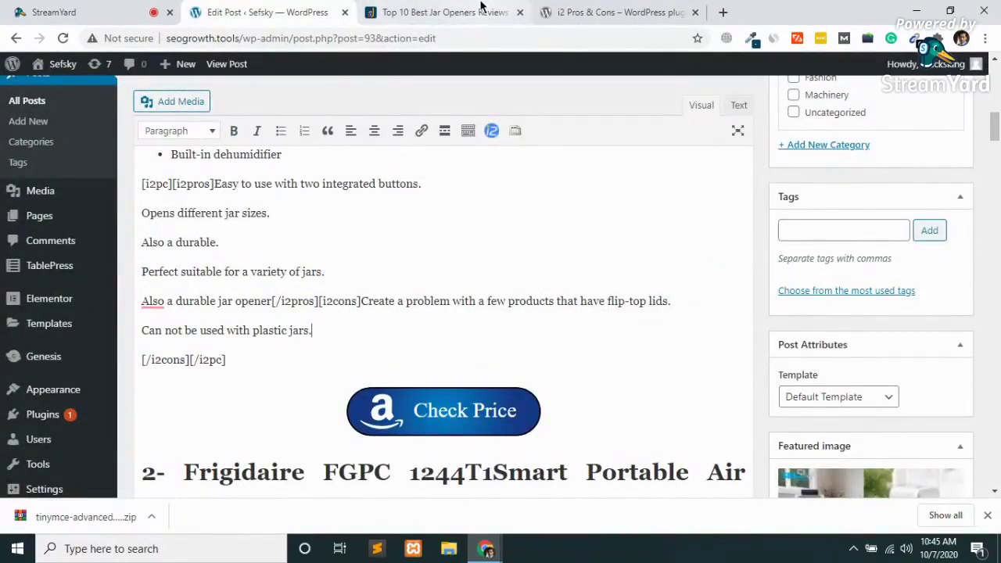
Add the large lids con, keeping [/i2cons][/i2pc] right after it.
{"action": "left_click", "coordinate": [430, 9]}
{"action": "scroll", "coordinate": [437, 275], "scroll_direction": "down", "scroll_amount": 10}
{"action": "scroll", "coordinate": [437, 276], "scroll_direction": "down", "scroll_amount": 10}
{"action": "scroll", "coordinate": [436, 270], "scroll_direction": "down", "scroll_amount": 5}
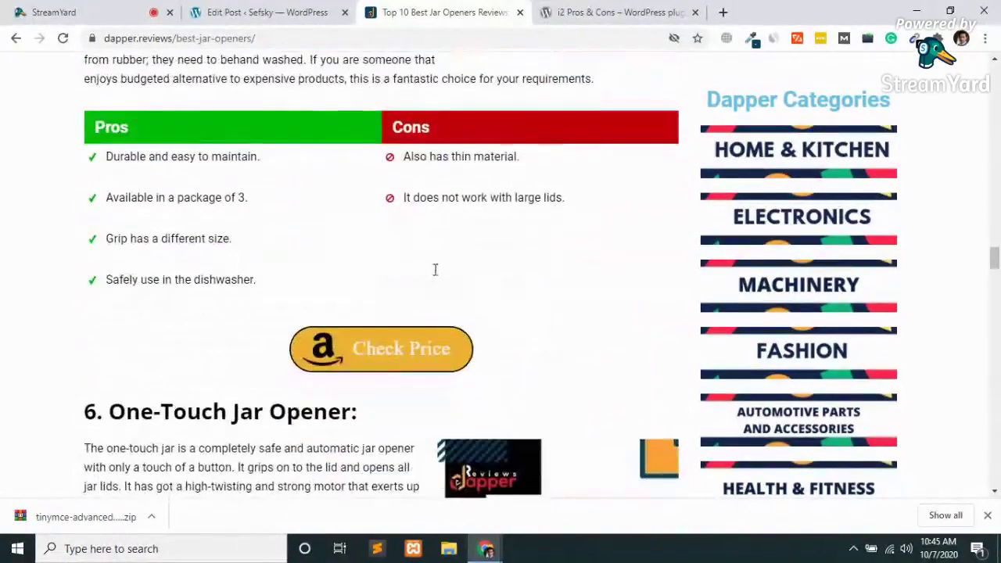
{"action": "left_click_drag", "start_coordinate": [569, 204], "coordinate": [400, 198]}
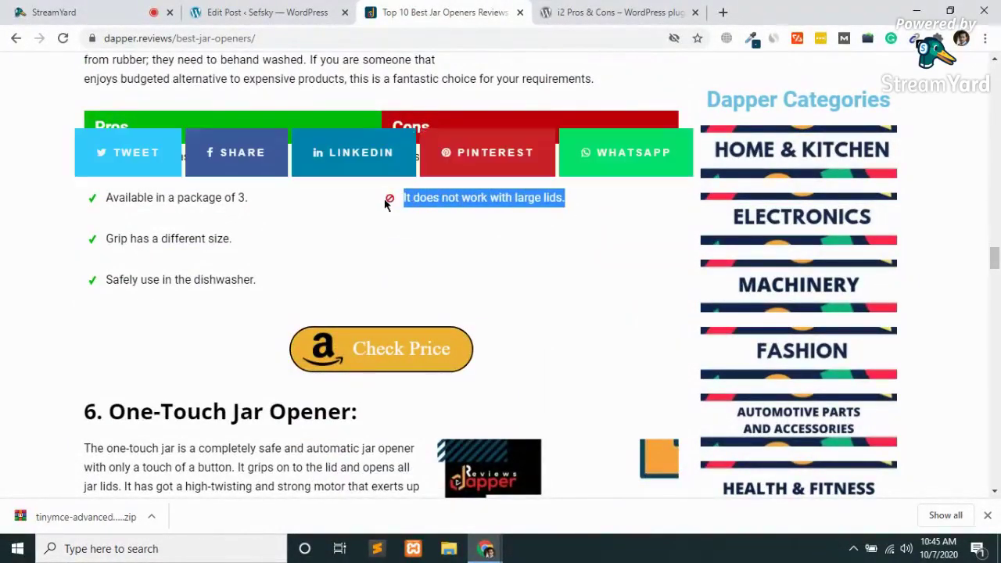
{"action": "left_click", "coordinate": [264, 11]}
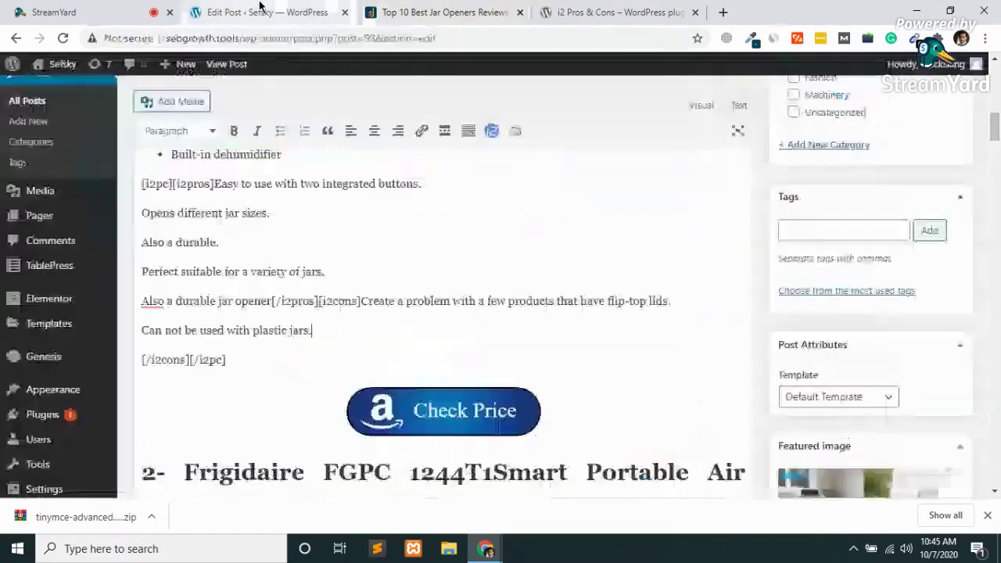
{"action": "type", "text": "It does not work with large lids."}
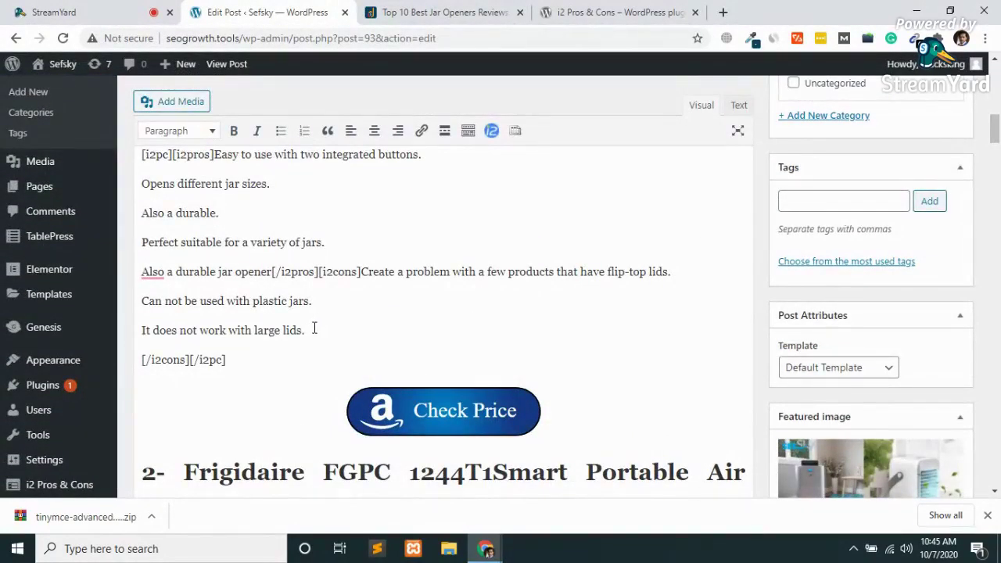
{"action": "key", "text": "Delete"}
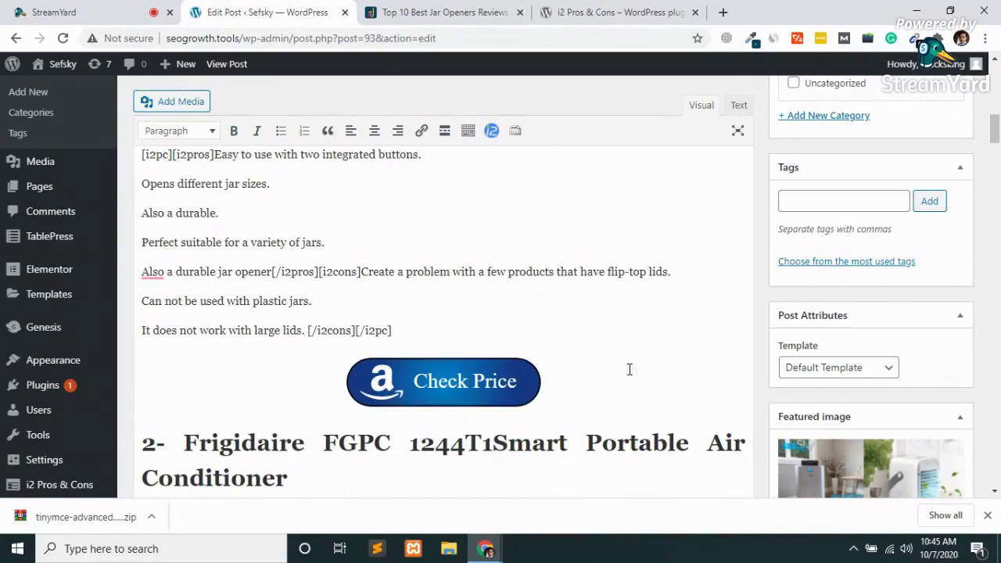
{"action": "scroll", "coordinate": [630, 369], "scroll_direction": "up", "scroll_amount": 3}
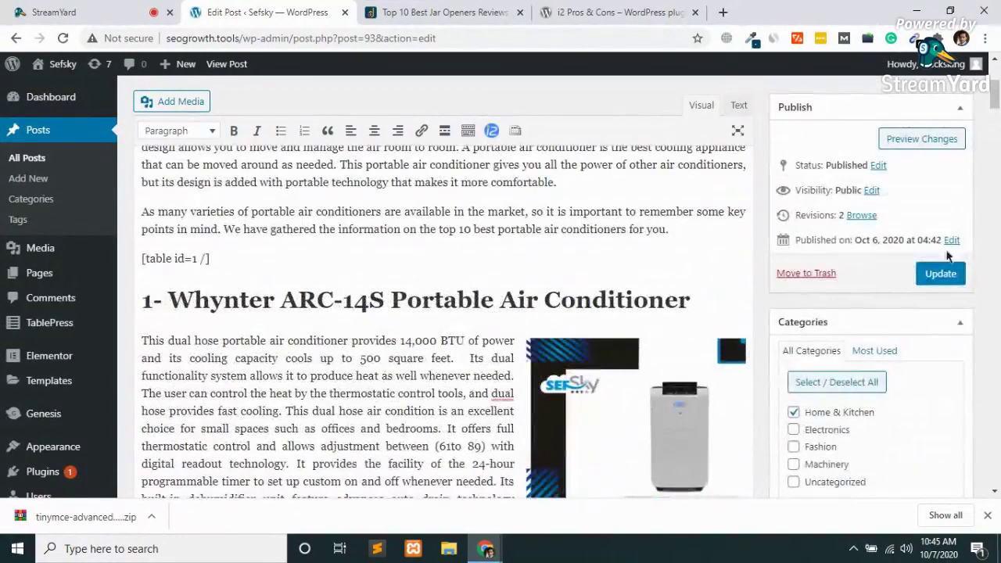
Update the post, then open its live page in a new tab.
{"action": "left_click", "coordinate": [928, 275]}
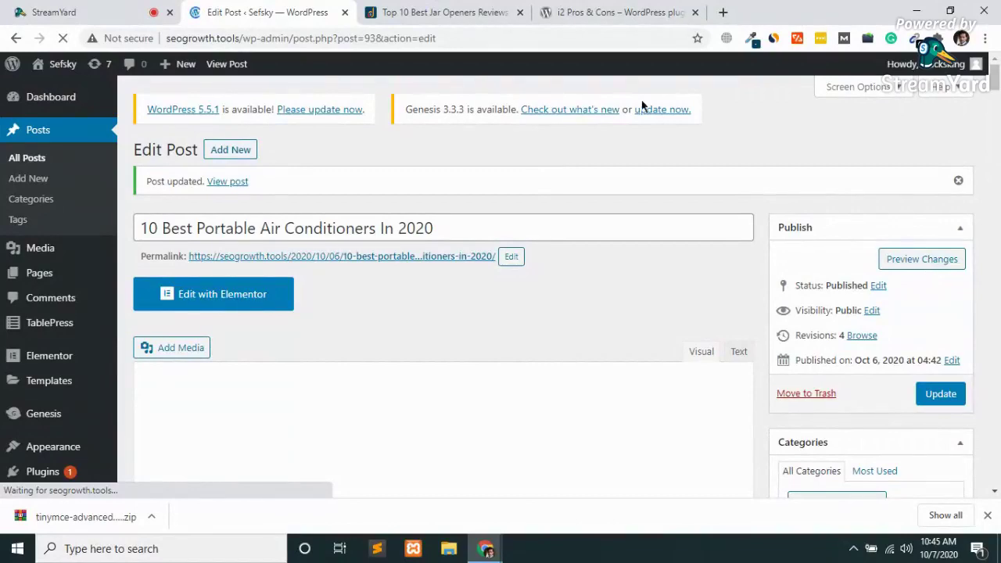
{"action": "middle_click", "coordinate": [408, 264]}
Scroll the live post to the first product's green Pros and red Cons box.
{"action": "left_click", "coordinate": [438, 6]}
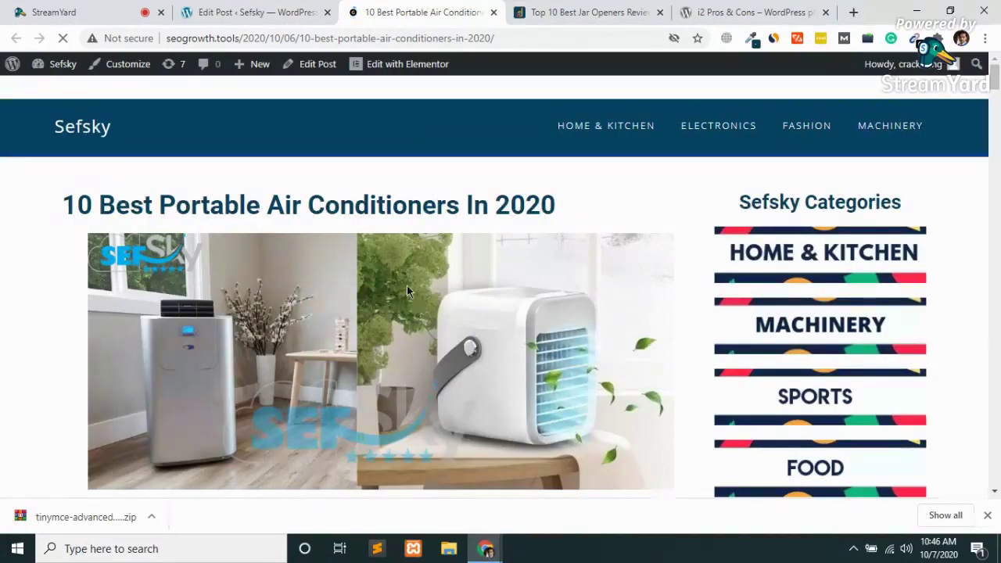
{"action": "scroll", "coordinate": [407, 291], "scroll_direction": "down", "scroll_amount": 6}
{"action": "scroll", "coordinate": [407, 292], "scroll_direction": "down", "scroll_amount": 15}
{"action": "scroll", "coordinate": [406, 291], "scroll_direction": "down", "scroll_amount": 5}
{"action": "scroll", "coordinate": [407, 290], "scroll_direction": "up", "scroll_amount": 2}
{"action": "scroll", "coordinate": [407, 291], "scroll_direction": "up", "scroll_amount": 1}
{"action": "scroll", "coordinate": [406, 291], "scroll_direction": "down", "scroll_amount": 2}
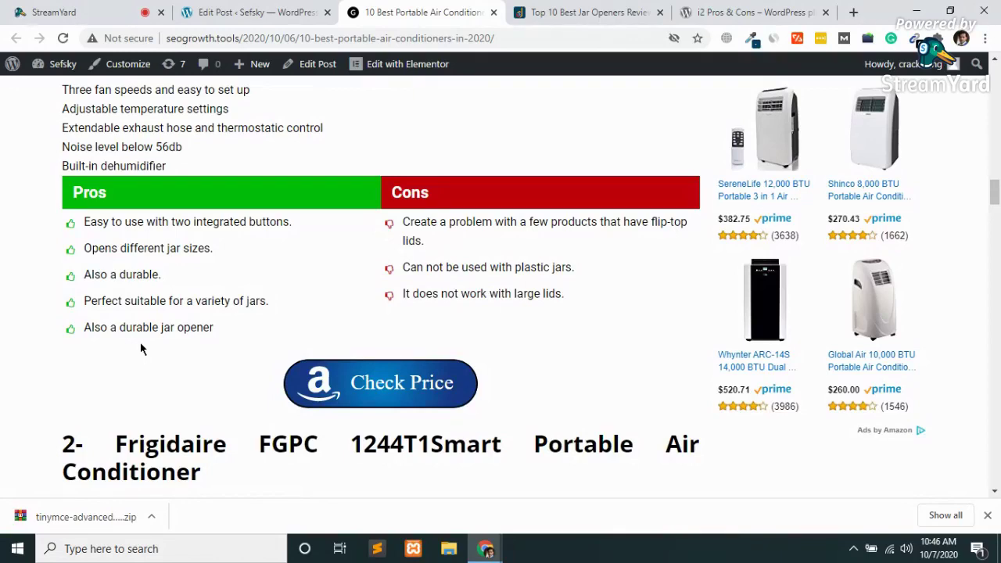
Insert a blank paragraph above the first product's [i2pc][i2pros] shortcode and update the post.
{"action": "left_click", "coordinate": [250, 12]}
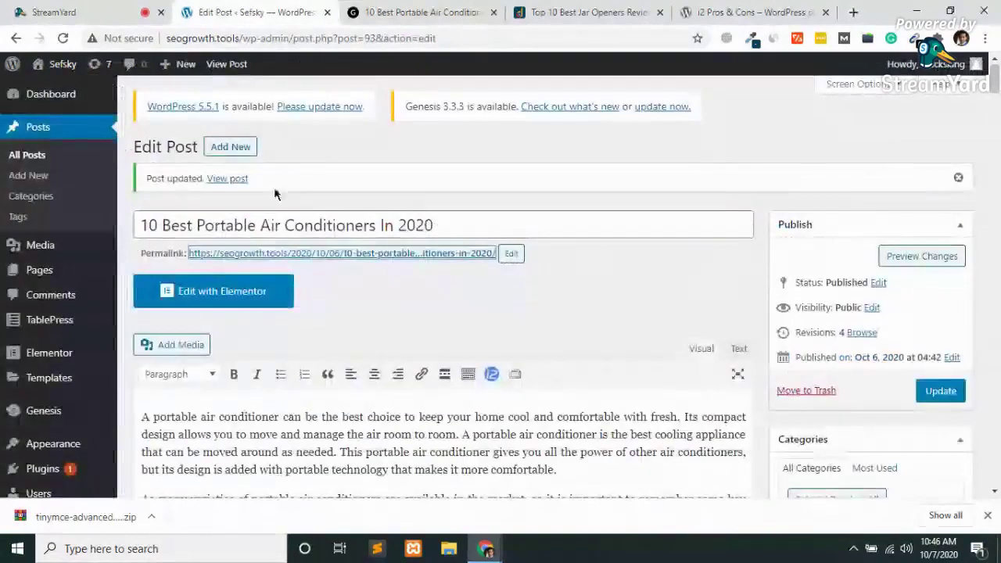
{"action": "scroll", "coordinate": [270, 247], "scroll_direction": "down", "scroll_amount": 5}
{"action": "scroll", "coordinate": [270, 246], "scroll_direction": "down", "scroll_amount": 4}
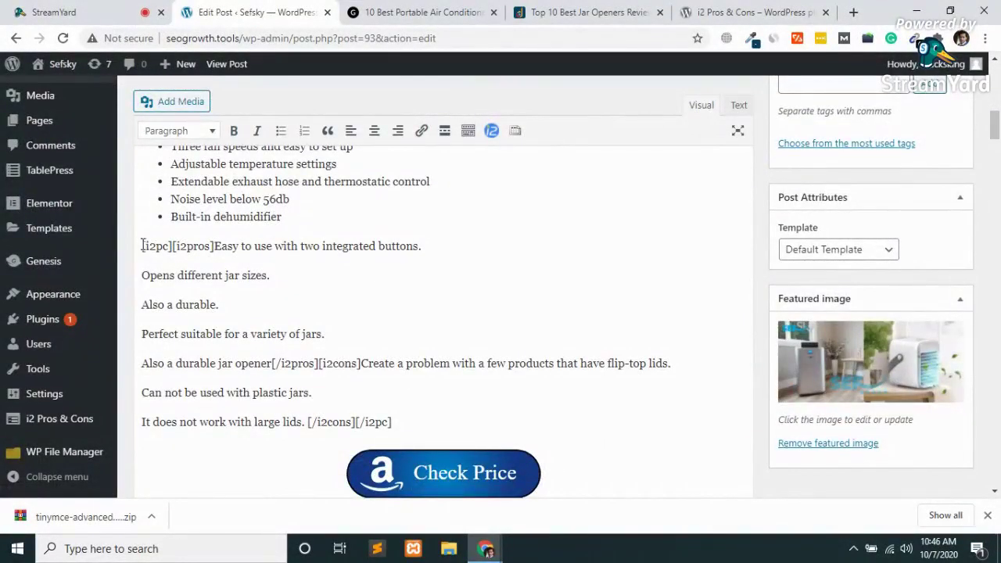
{"action": "left_click", "coordinate": [142, 246]}
{"action": "key", "text": "Return"}
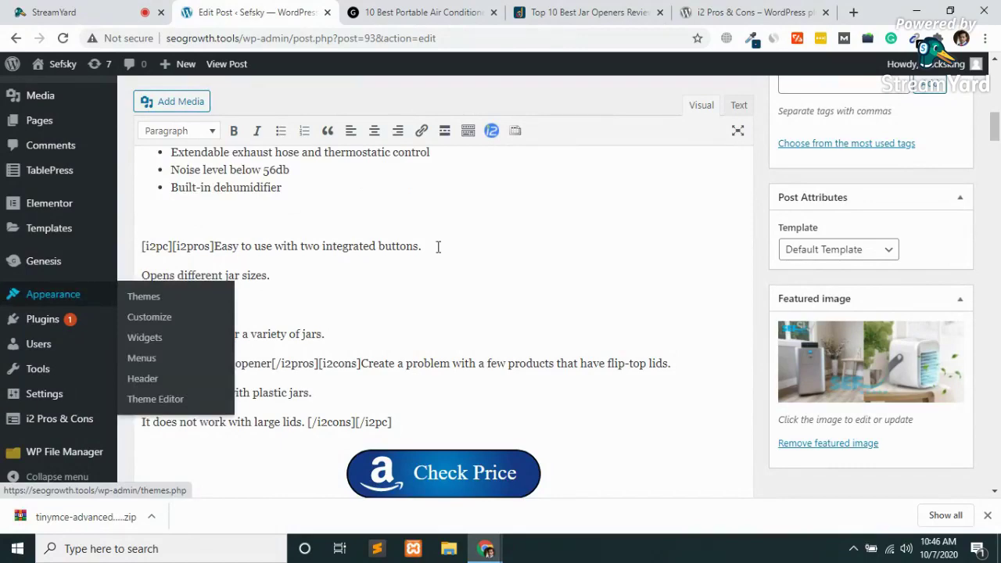
{"action": "scroll", "coordinate": [438, 246], "scroll_direction": "up", "scroll_amount": 10}
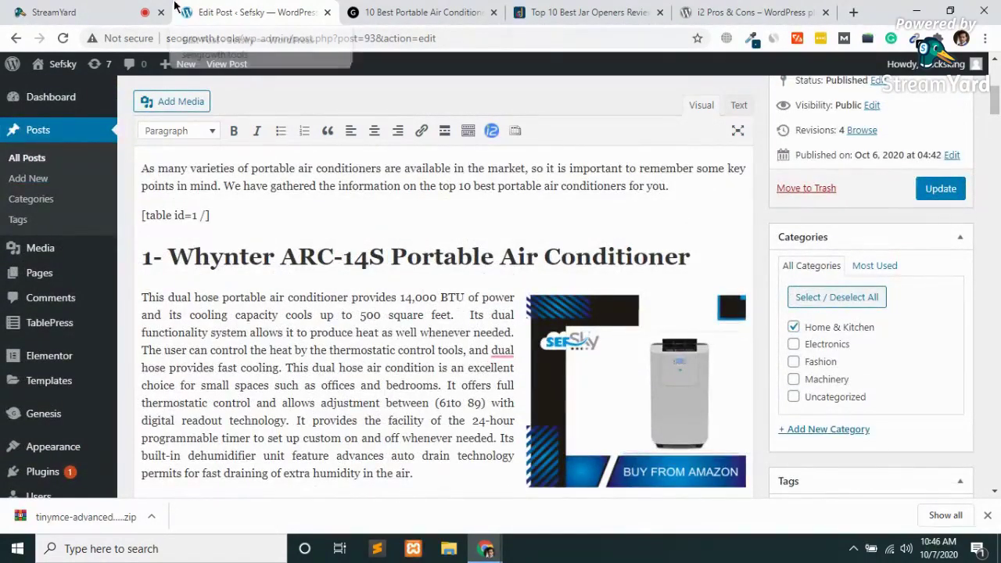
{"action": "left_click", "coordinate": [941, 197]}
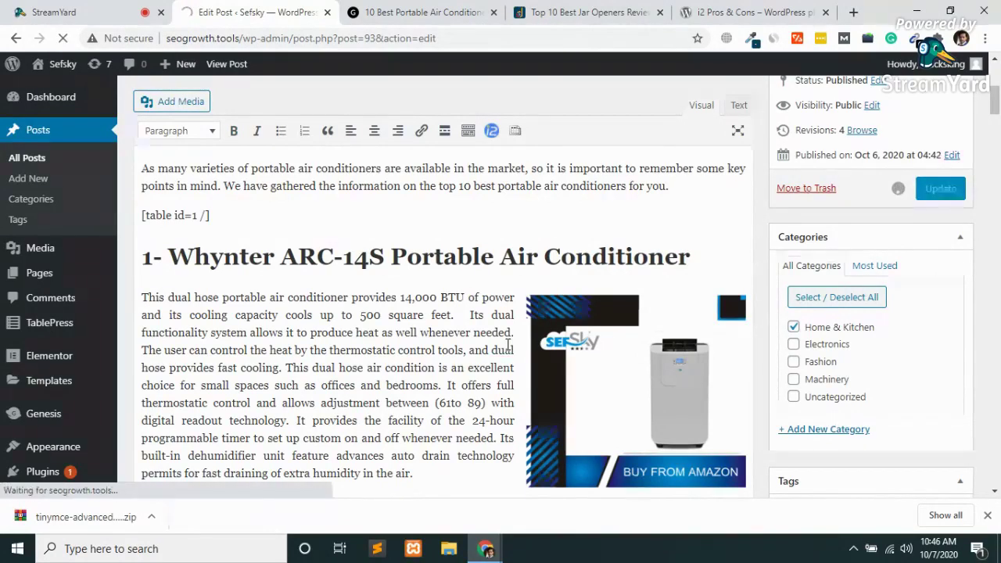
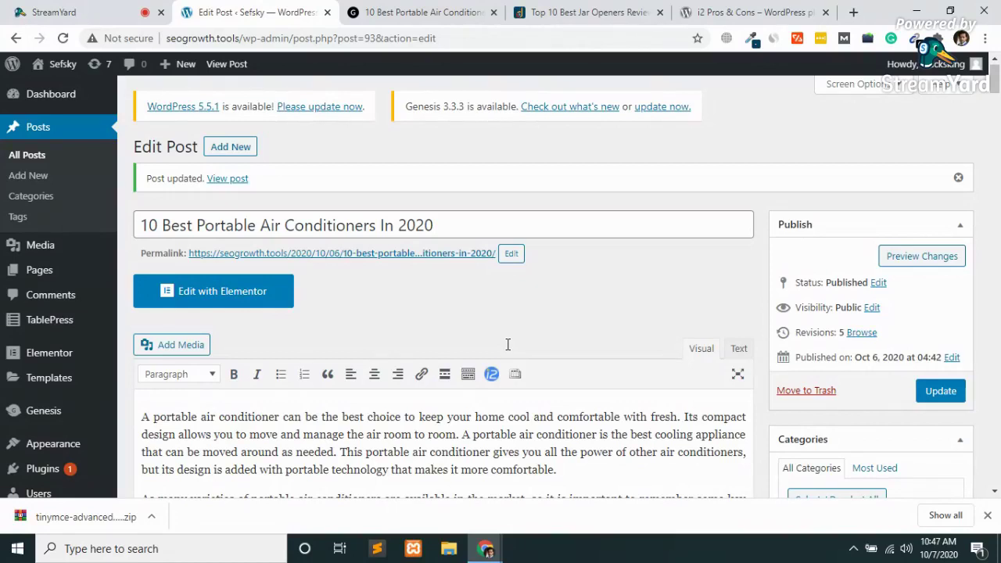
Dismiss the download notice and open the i2 Pros & Cons settings page.
{"action": "left_click", "coordinate": [988, 515]}
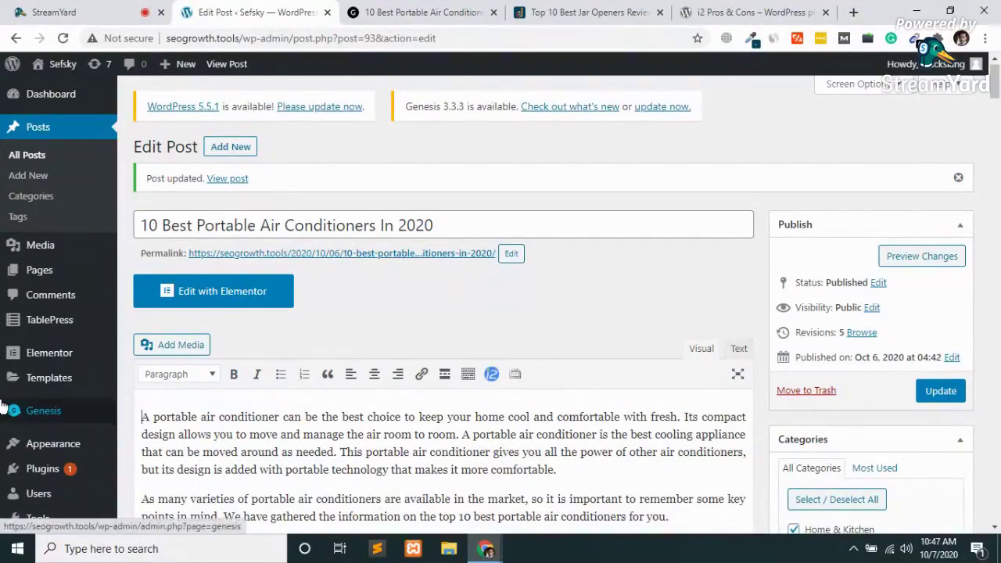
{"action": "mouse_move", "coordinate": [3, 406]}
{"action": "scroll", "coordinate": [3, 406], "scroll_direction": "down", "scroll_amount": 5}
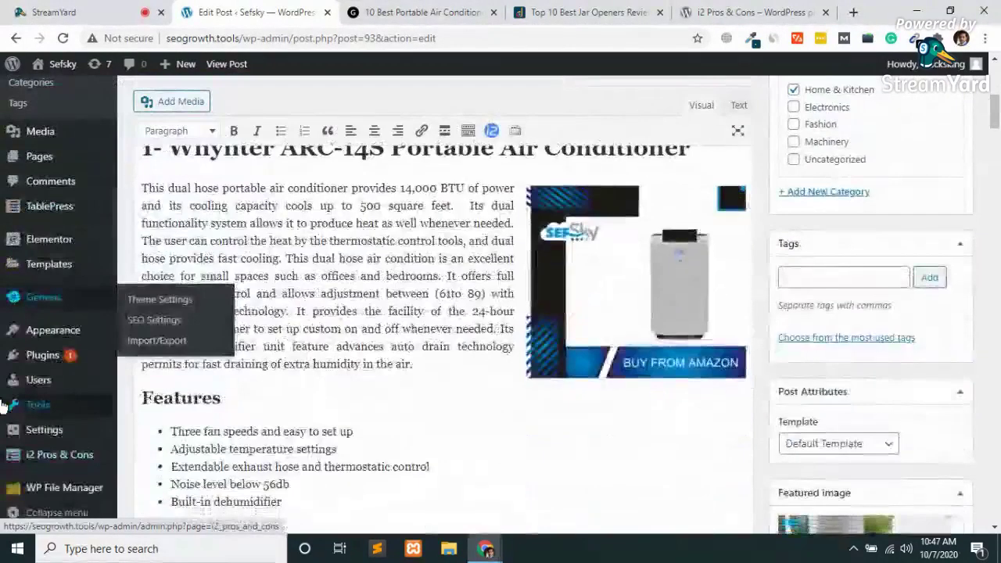
{"action": "left_click", "coordinate": [70, 458]}
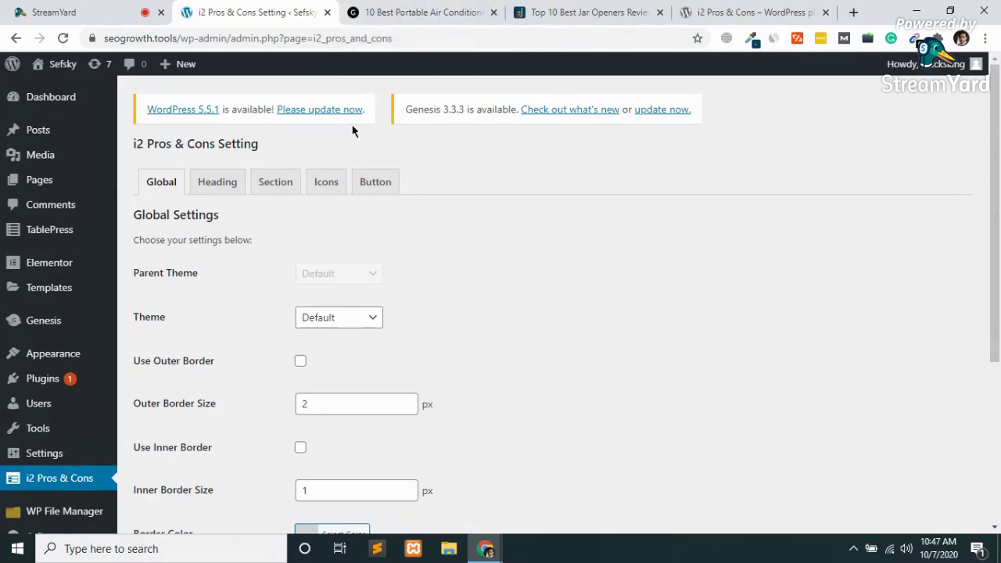
Set the pros/cons box theme to Head Icon, save, and view the air conditioner article.
{"action": "left_click", "coordinate": [345, 328]}
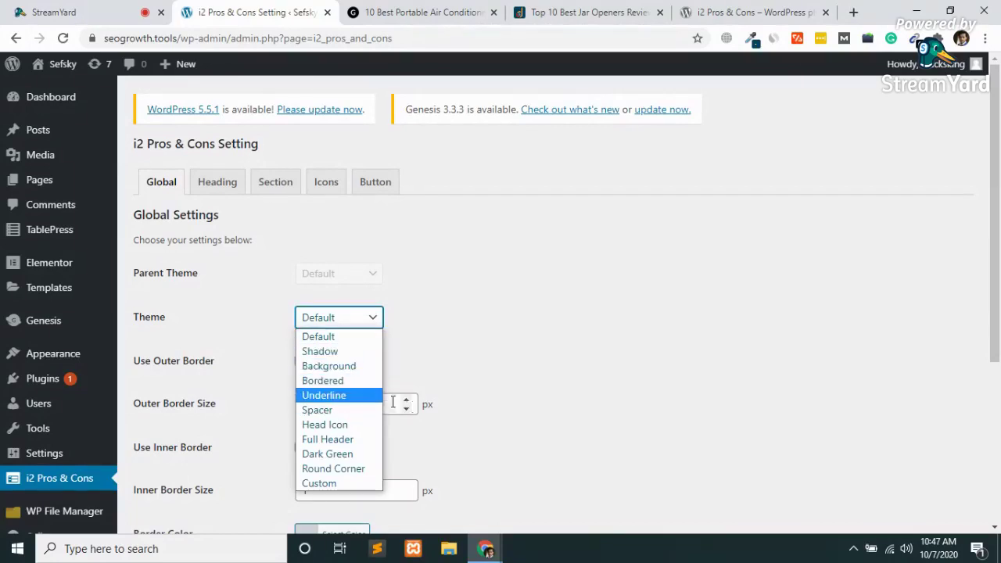
{"action": "left_click", "coordinate": [330, 425]}
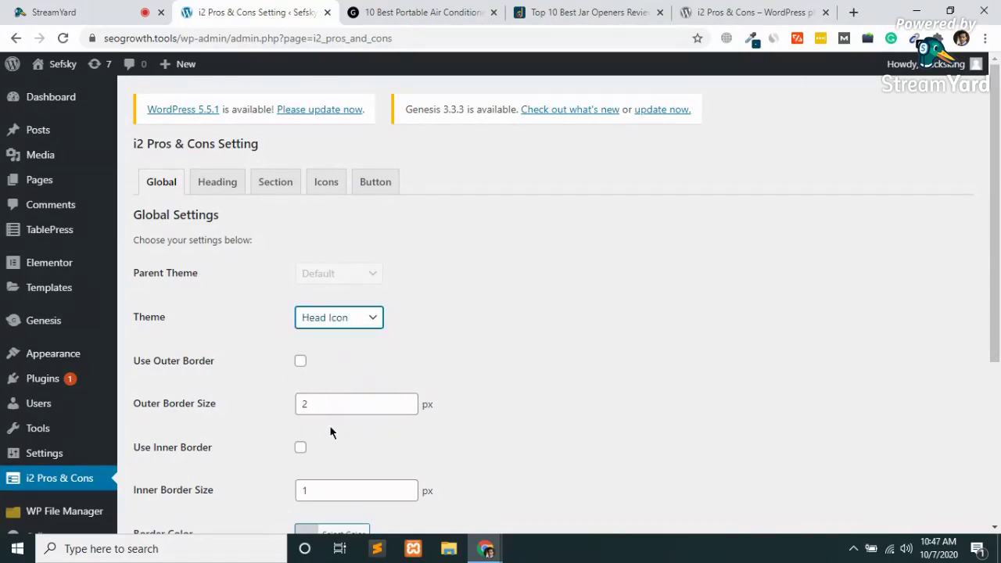
{"action": "scroll", "coordinate": [378, 342], "scroll_direction": "down", "scroll_amount": 4}
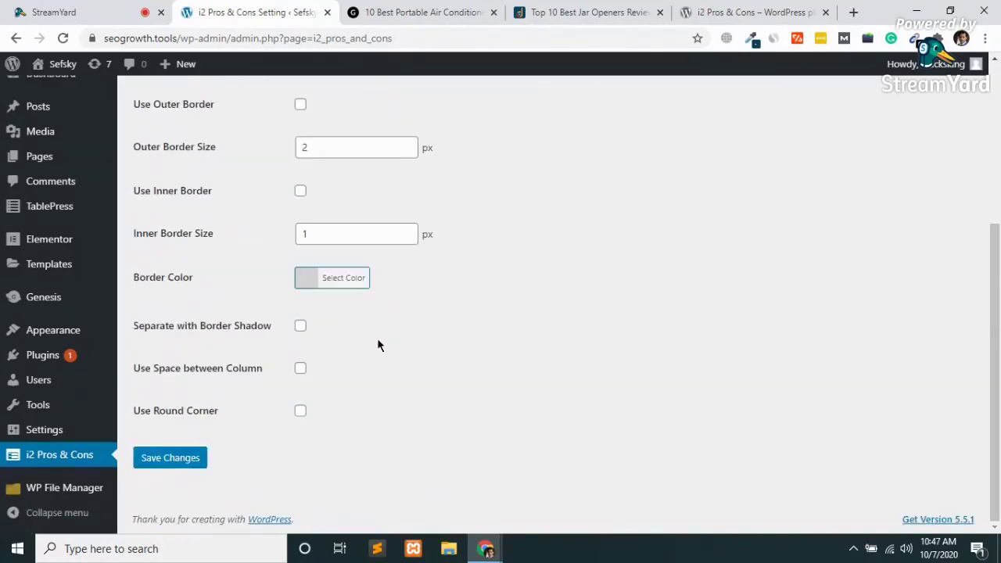
{"action": "left_click", "coordinate": [166, 467]}
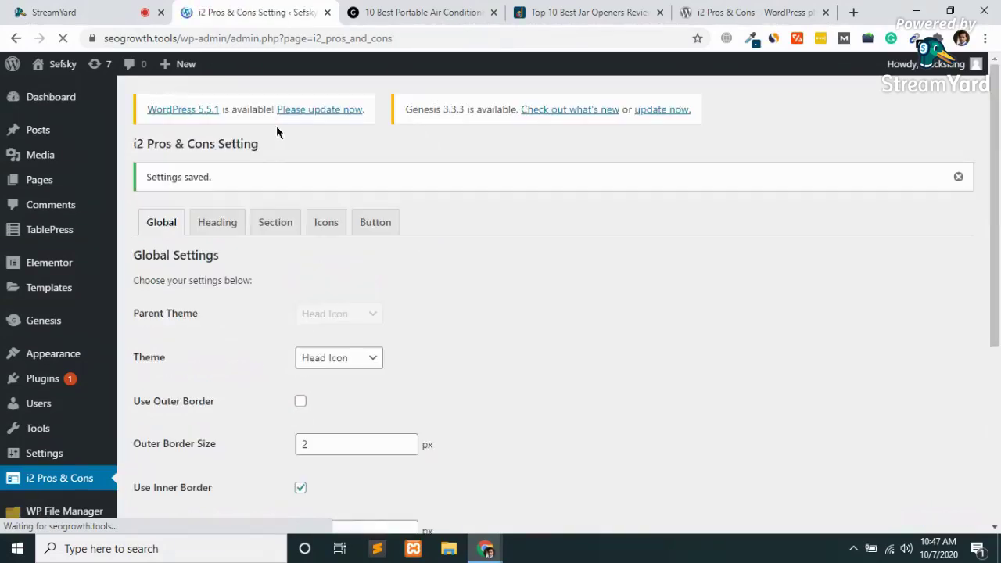
{"action": "left_click", "coordinate": [423, 12]}
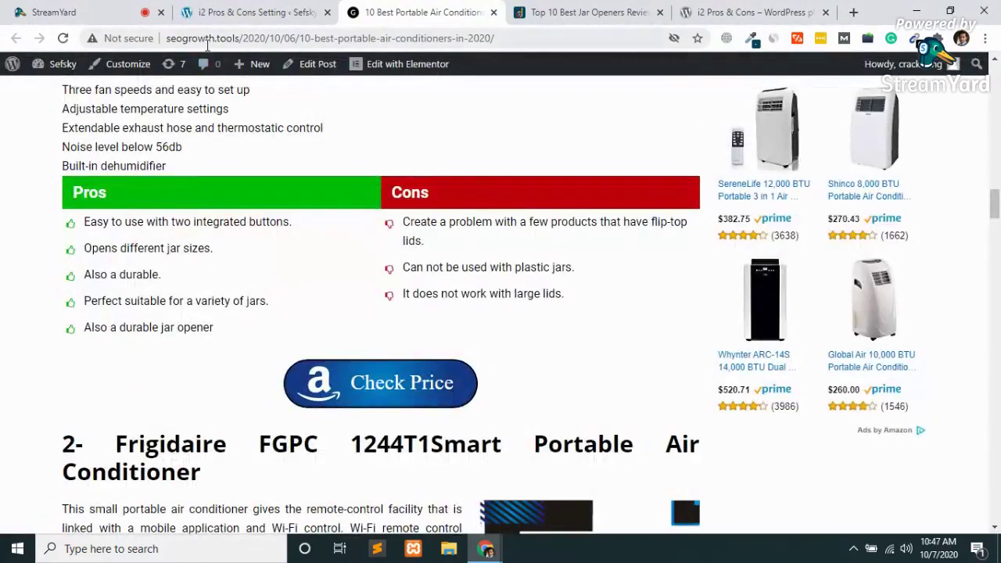
Reload the air conditioner article to see the thumbs-up and thumbs-down head icon headings.
{"action": "left_click", "coordinate": [207, 44]}
{"action": "key", "text": "Return"}
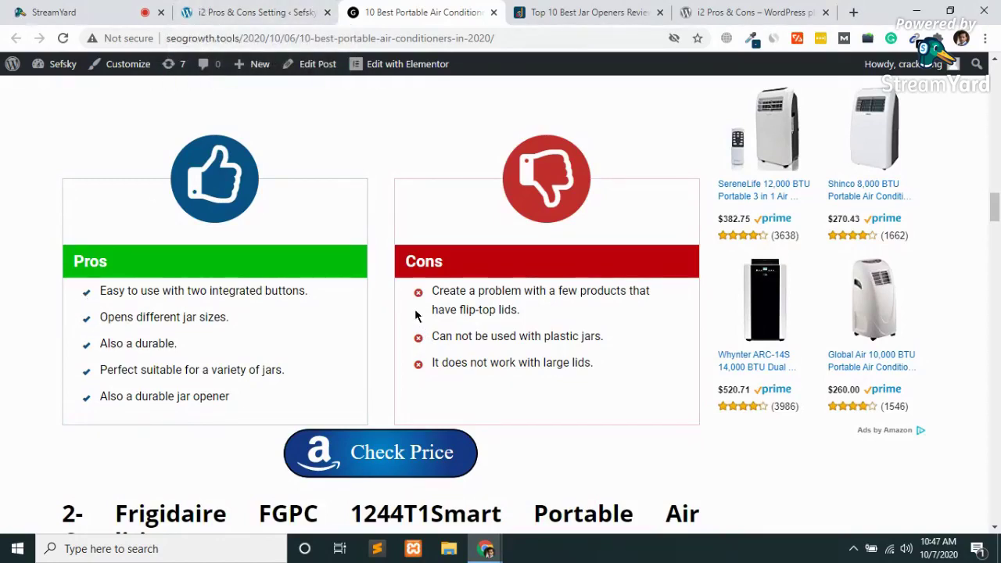
{"action": "scroll", "coordinate": [516, 200], "scroll_direction": "up", "scroll_amount": 3}
{"action": "scroll", "coordinate": [516, 199], "scroll_direction": "down", "scroll_amount": 5}
{"action": "scroll", "coordinate": [517, 199], "scroll_direction": "up", "scroll_amount": 3}
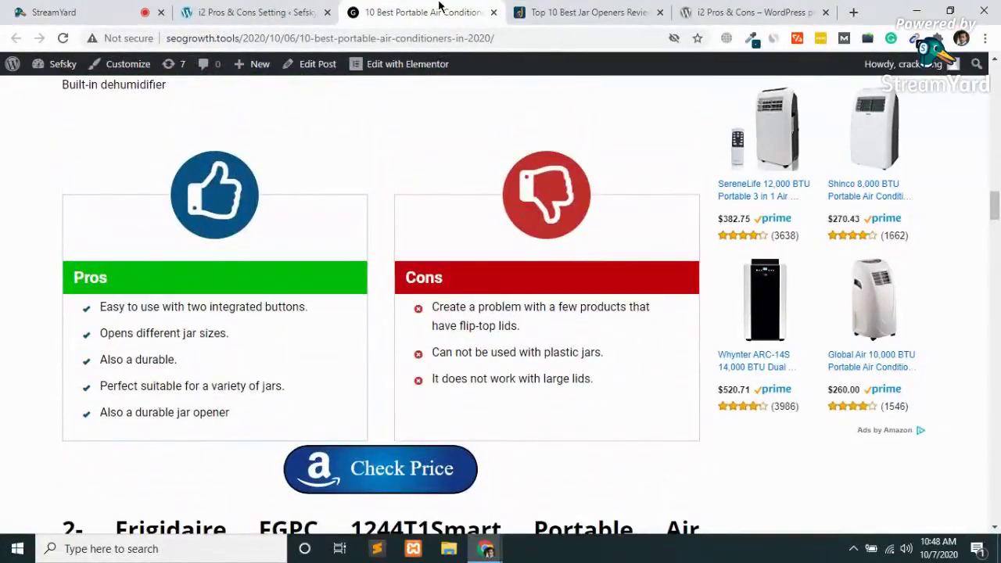
Return to the pros and cons settings and save the Global settings.
{"action": "left_click", "coordinate": [262, 12]}
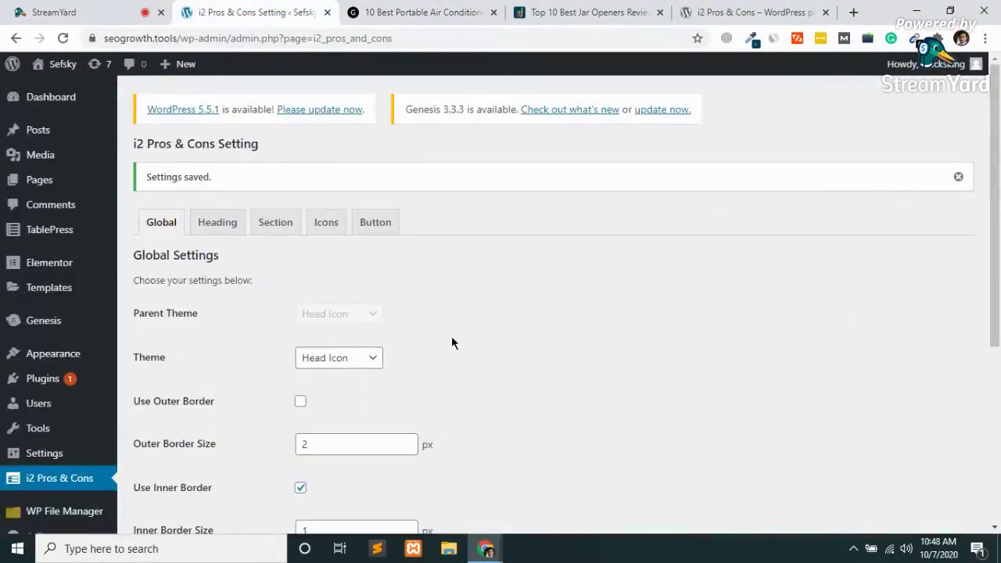
{"action": "scroll", "coordinate": [451, 342], "scroll_direction": "down", "scroll_amount": 1}
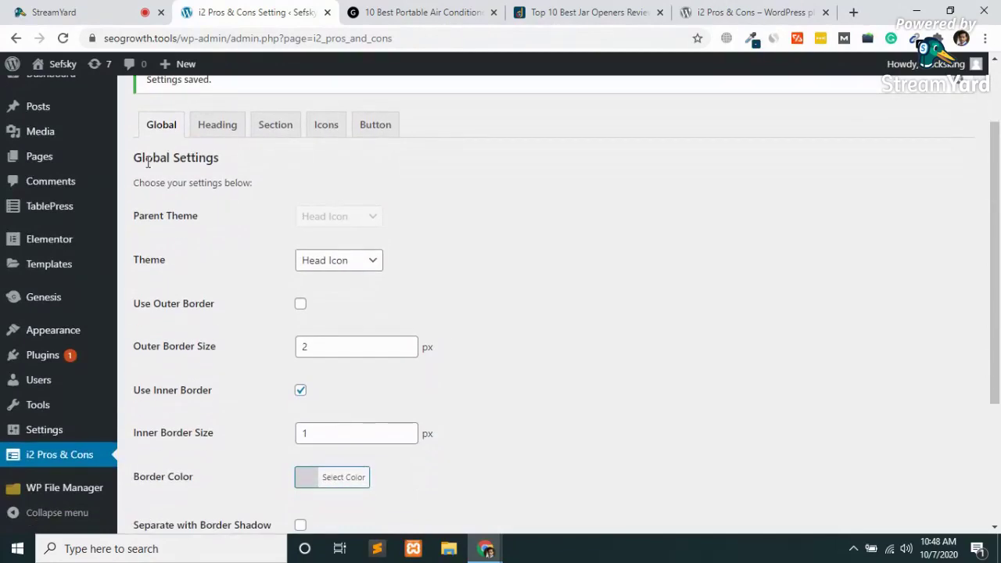
{"action": "scroll", "coordinate": [280, 297], "scroll_direction": "down", "scroll_amount": 3}
{"action": "scroll", "coordinate": [280, 297], "scroll_direction": "up", "scroll_amount": 1}
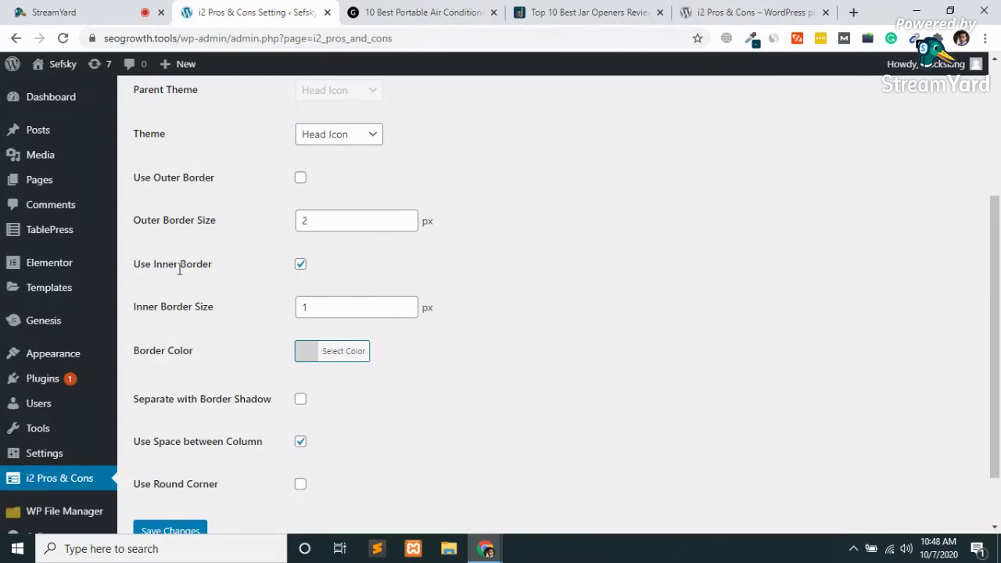
{"action": "key", "text": "Return"}
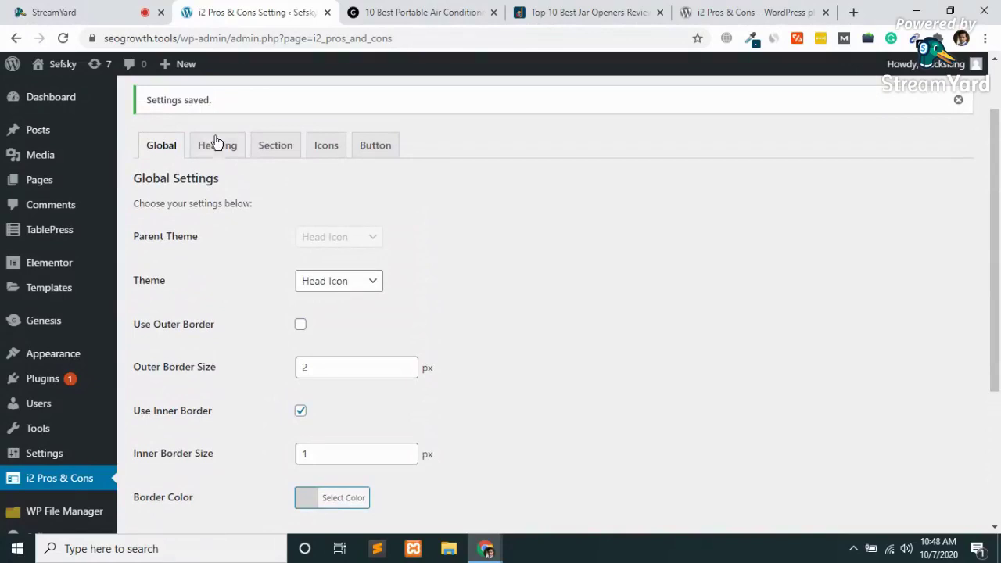
Enable Align Heading Text in center on the Heading tab, save, and check the article.
{"action": "left_click", "coordinate": [217, 142]}
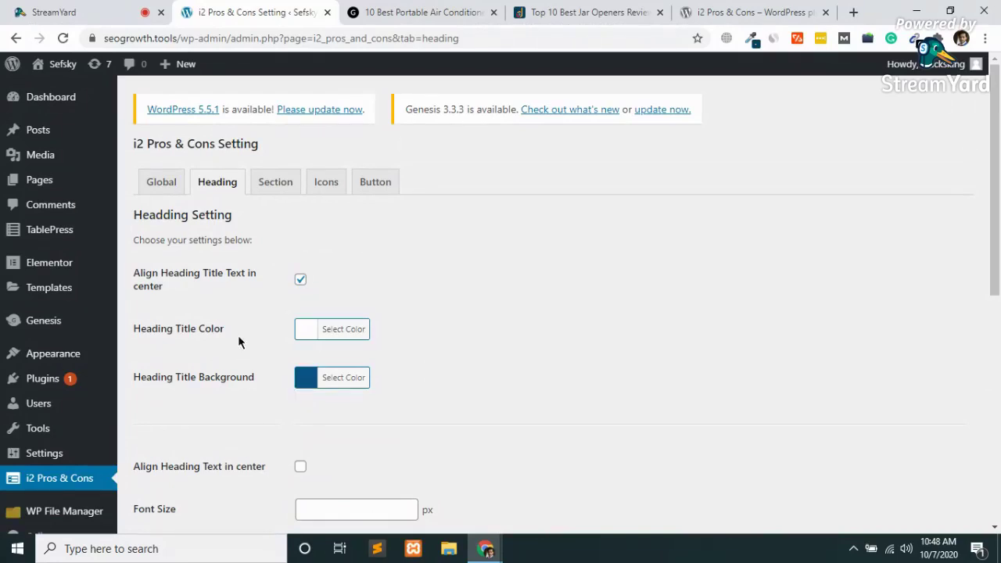
{"action": "scroll", "coordinate": [238, 342], "scroll_direction": "down", "scroll_amount": 2}
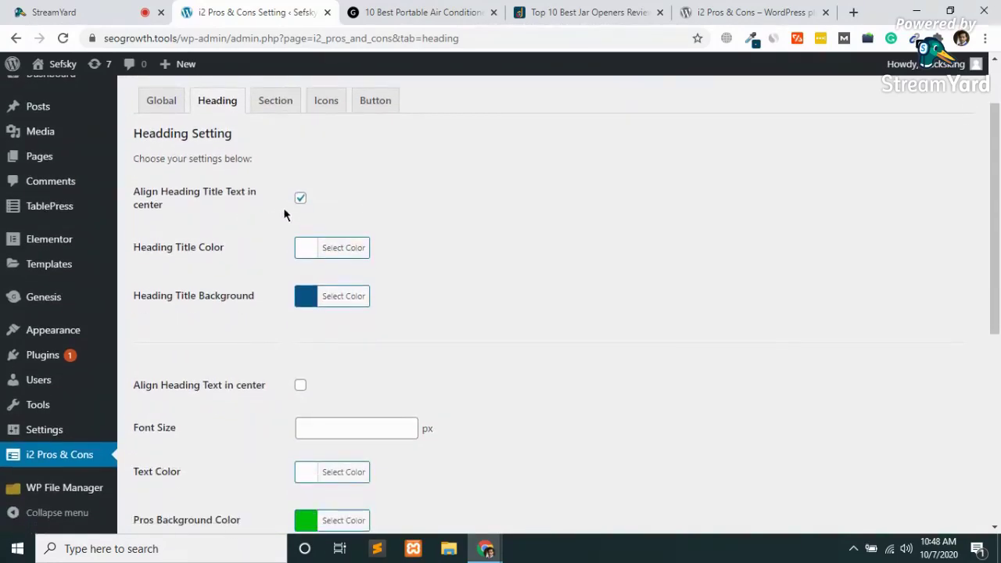
{"action": "scroll", "coordinate": [178, 323], "scroll_direction": "down", "scroll_amount": 1}
{"action": "scroll", "coordinate": [178, 323], "scroll_direction": "down", "scroll_amount": 2}
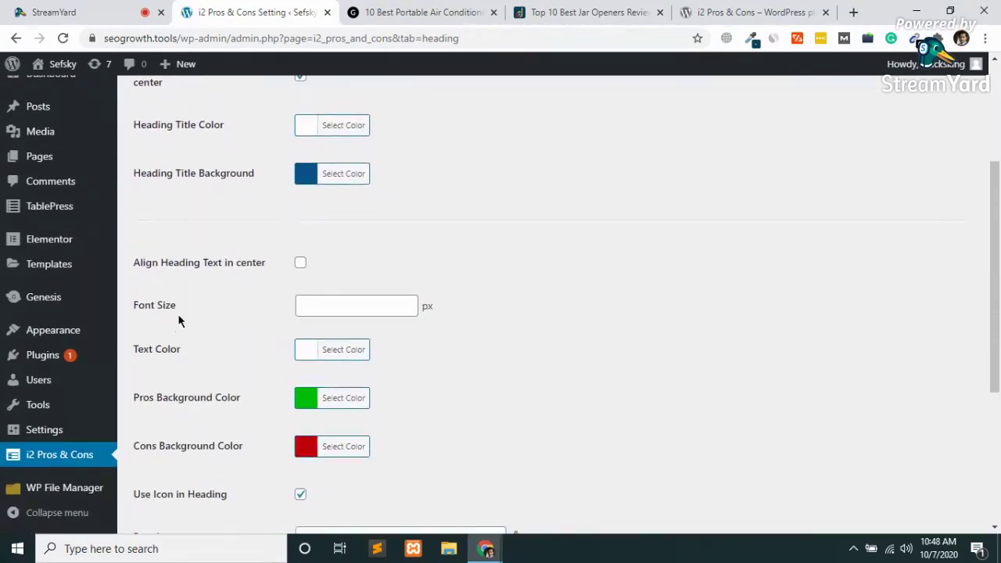
{"action": "left_click", "coordinate": [302, 265]}
{"action": "scroll", "coordinate": [235, 321], "scroll_direction": "down", "scroll_amount": 4}
{"action": "scroll", "coordinate": [235, 321], "scroll_direction": "down", "scroll_amount": 3}
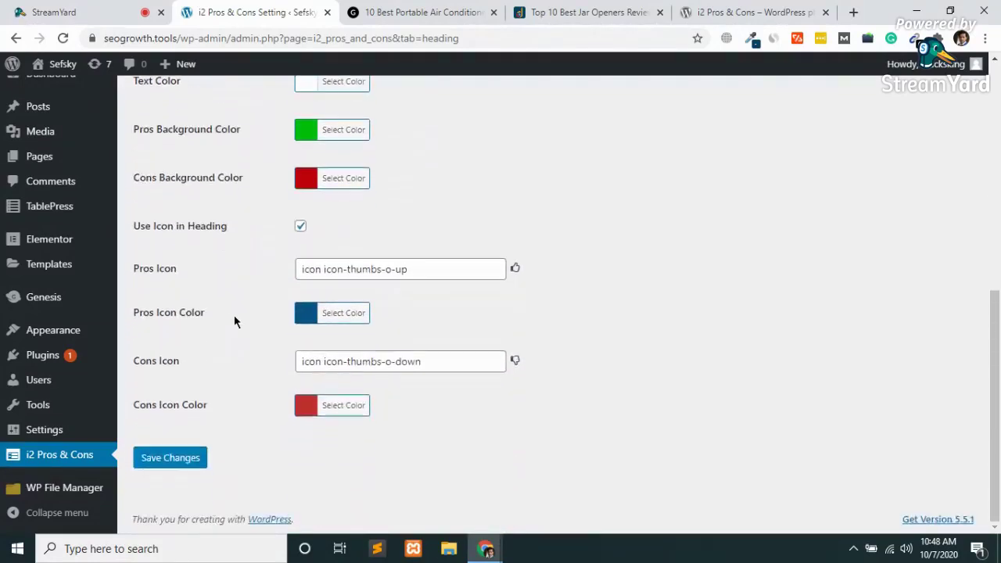
{"action": "scroll", "coordinate": [219, 360], "scroll_direction": "up", "scroll_amount": 1}
{"action": "left_click", "coordinate": [166, 490]}
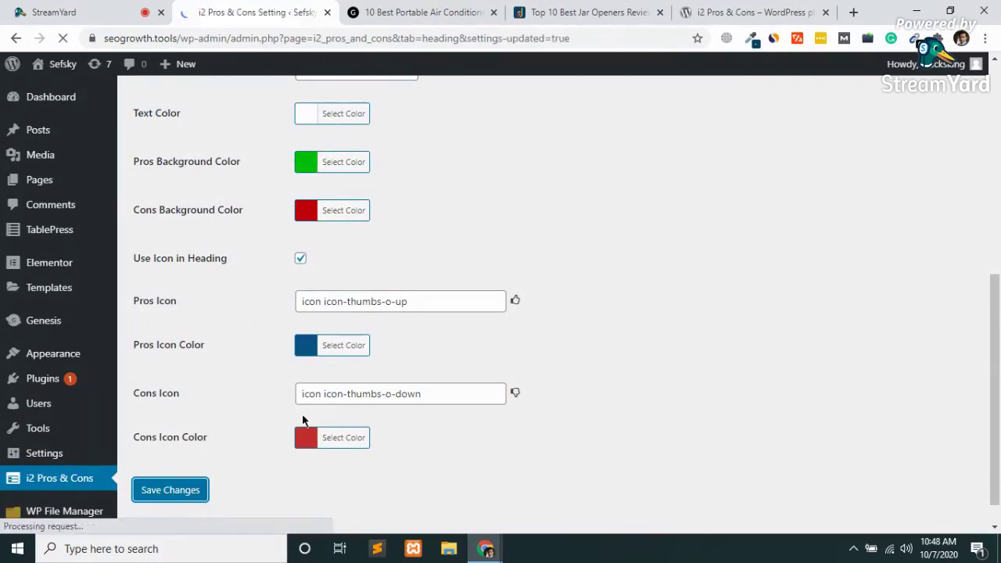
{"action": "left_click", "coordinate": [413, 7]}
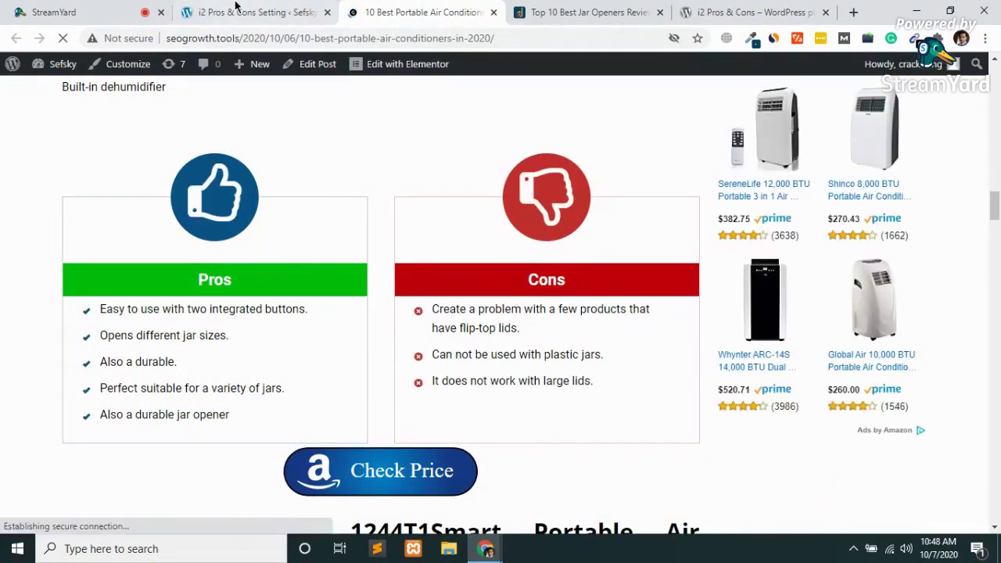
{"action": "left_click", "coordinate": [236, 6]}
In the Icons settings, pick the heart-5 icon for the pros items.
{"action": "left_click", "coordinate": [276, 223]}
{"action": "scroll", "coordinate": [384, 290], "scroll_direction": "down", "scroll_amount": 2}
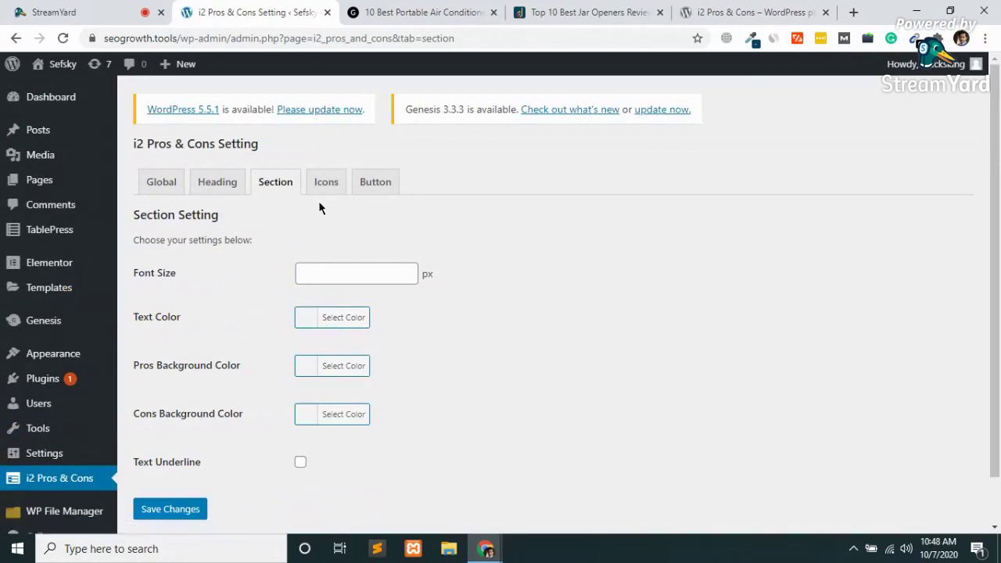
{"action": "left_click", "coordinate": [325, 188]}
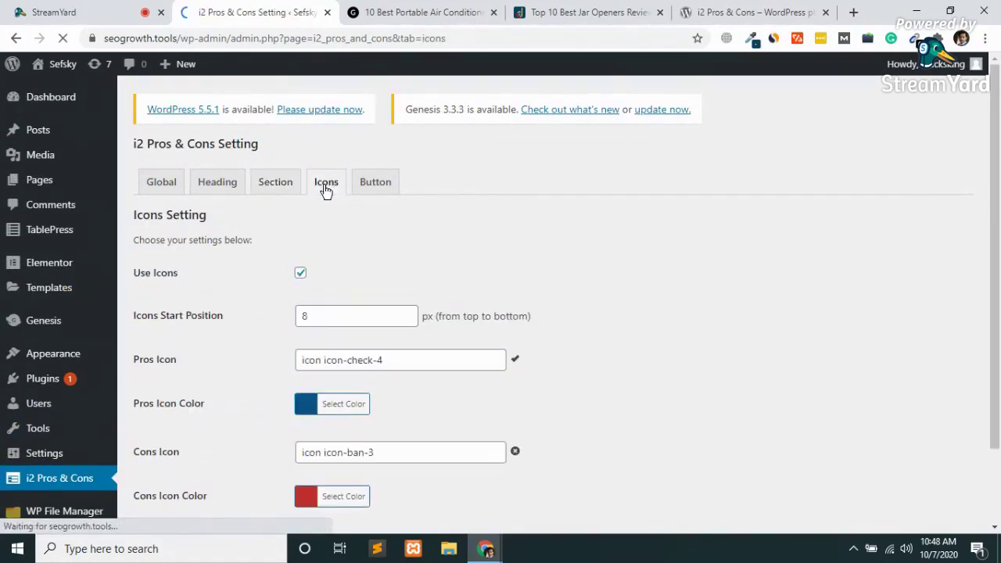
{"action": "scroll", "coordinate": [327, 191], "scroll_direction": "down", "scroll_amount": 2}
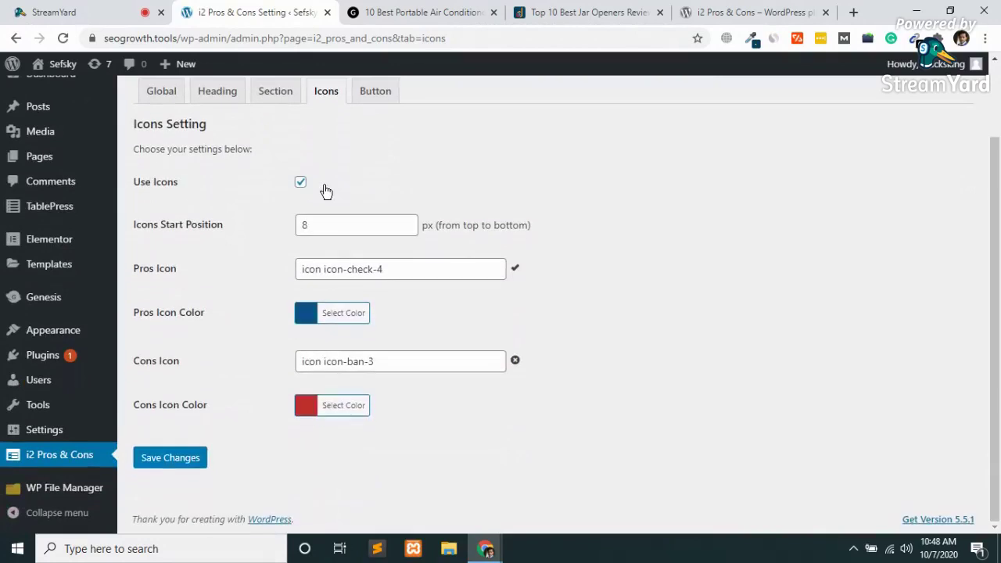
{"action": "left_click", "coordinate": [475, 270]}
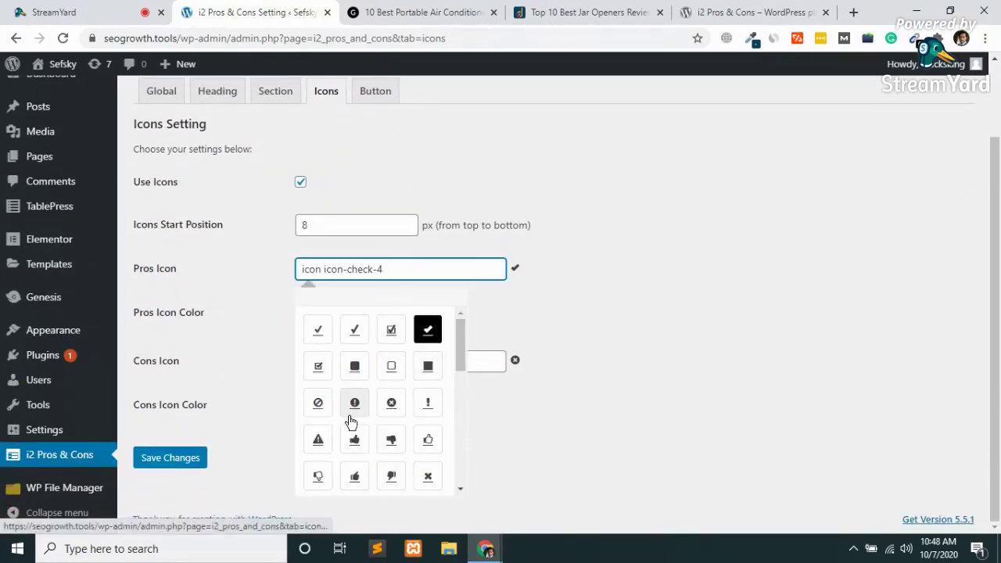
{"action": "scroll", "coordinate": [351, 420], "scroll_direction": "down", "scroll_amount": 3}
{"action": "scroll", "coordinate": [351, 420], "scroll_direction": "down", "scroll_amount": 2}
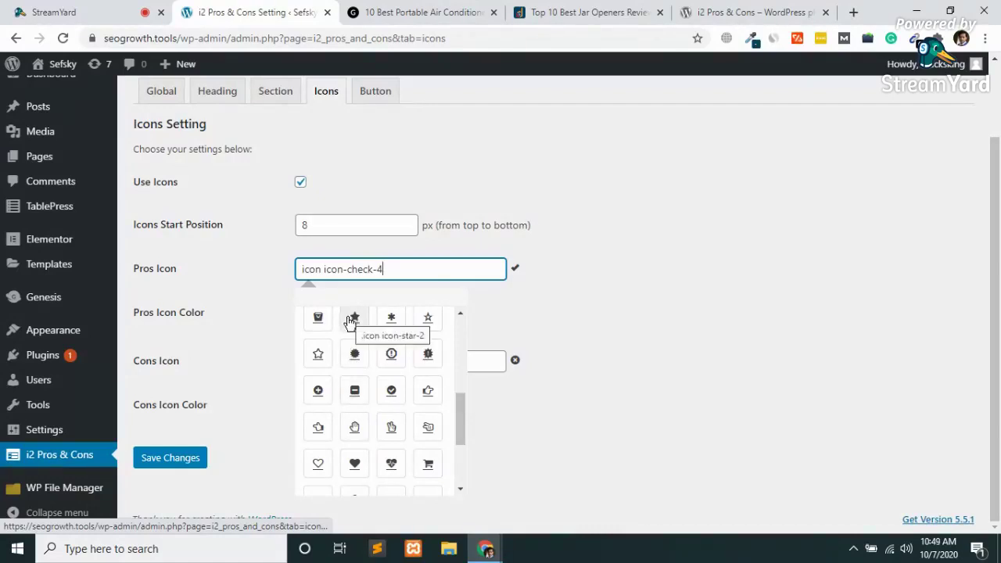
{"action": "scroll", "coordinate": [351, 398], "scroll_direction": "down", "scroll_amount": 3}
{"action": "scroll", "coordinate": [351, 400], "scroll_direction": "up", "scroll_amount": 1}
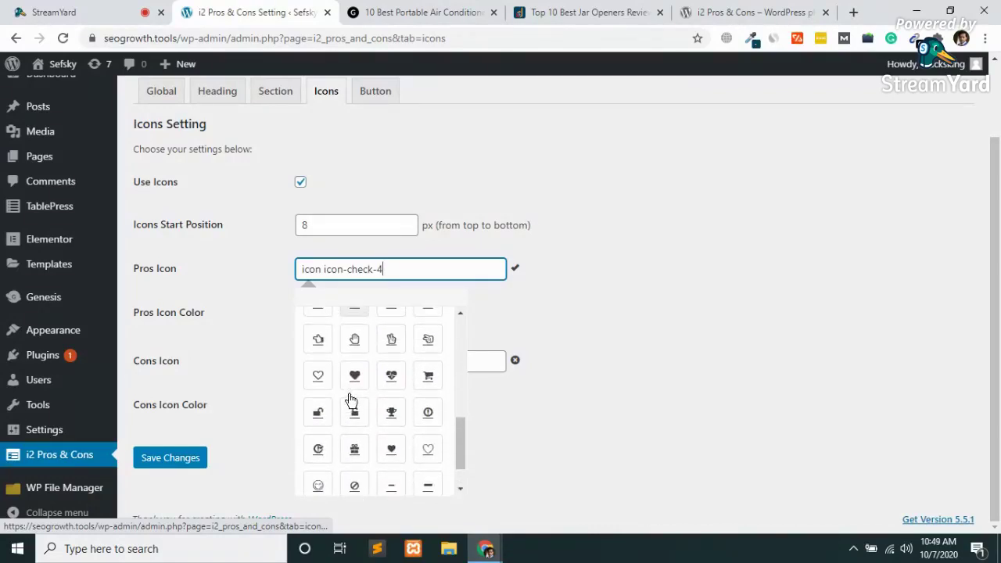
{"action": "left_click", "coordinate": [318, 379]}
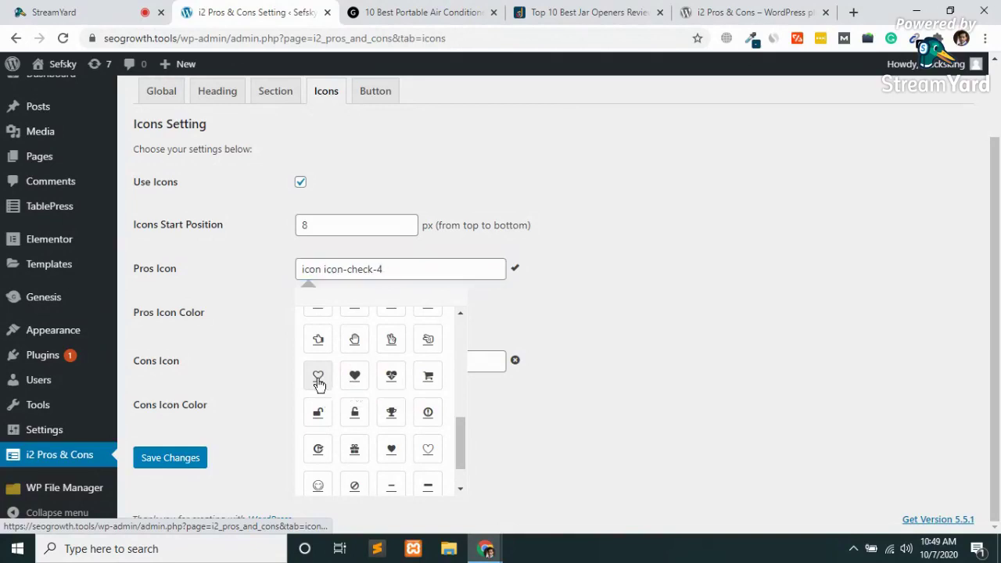
Choose the exclamation-mark icon-ban-7 for cons items and save the icon settings.
{"action": "scroll", "coordinate": [223, 408], "scroll_direction": "down", "scroll_amount": 2}
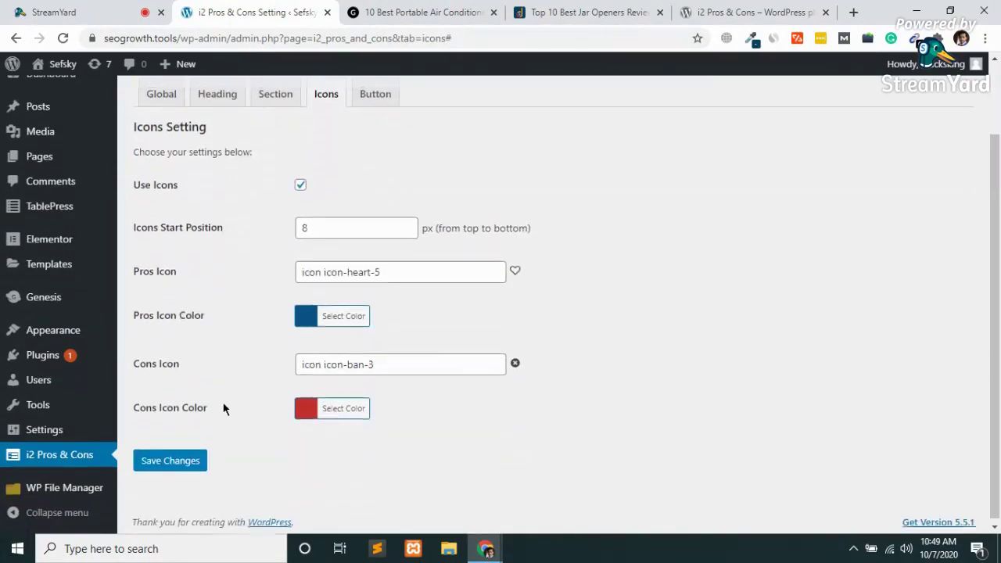
{"action": "left_click", "coordinate": [428, 368]}
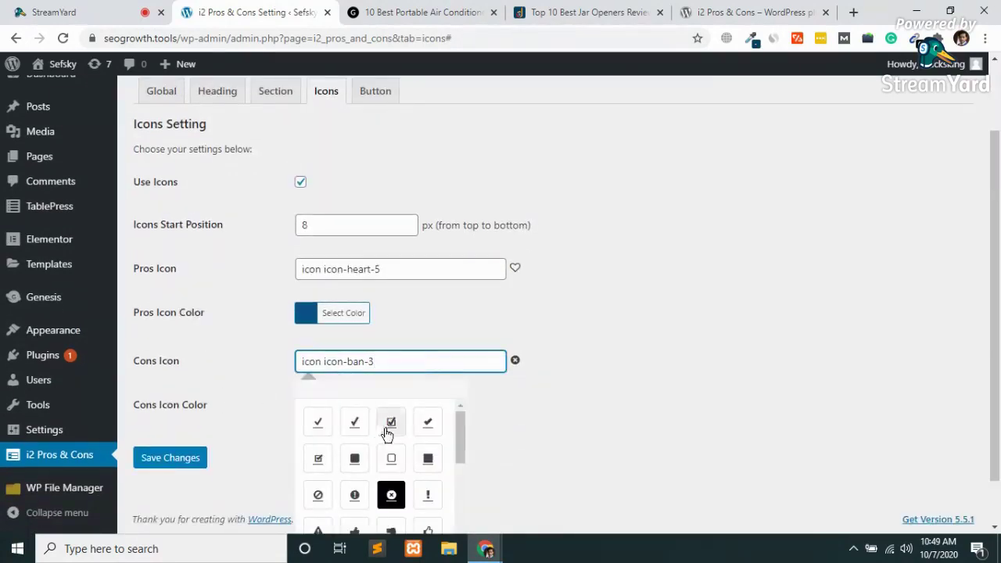
{"action": "scroll", "coordinate": [348, 457], "scroll_direction": "down", "scroll_amount": 2}
{"action": "scroll", "coordinate": [348, 457], "scroll_direction": "down", "scroll_amount": 1}
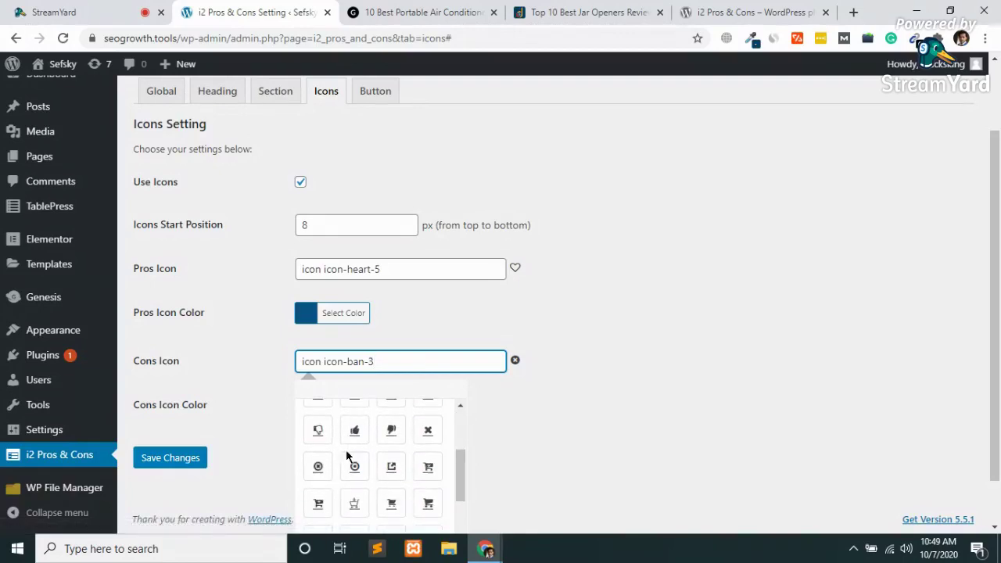
{"action": "scroll", "coordinate": [790, 377], "scroll_direction": "down", "scroll_amount": 1}
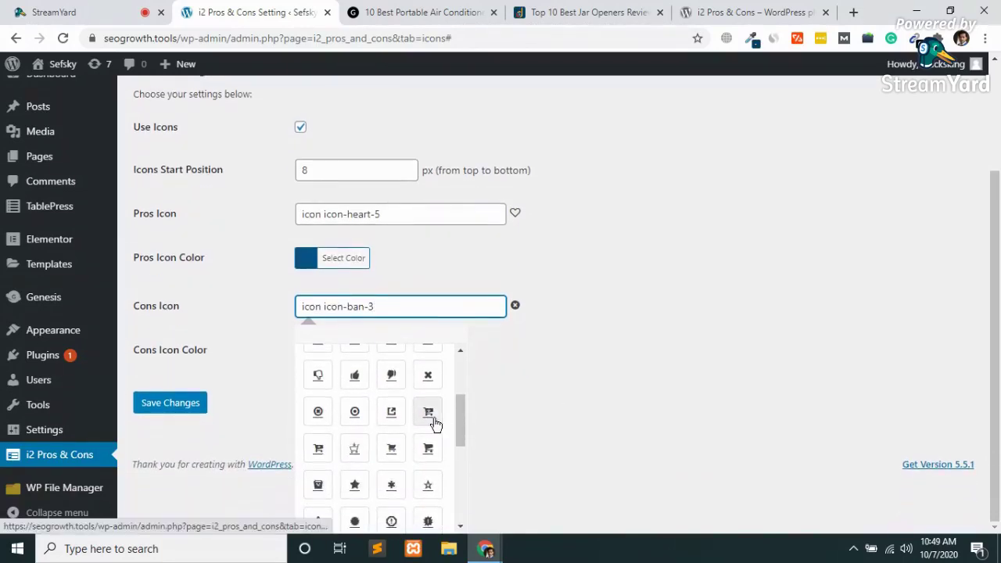
{"action": "scroll", "coordinate": [435, 422], "scroll_direction": "down", "scroll_amount": 3}
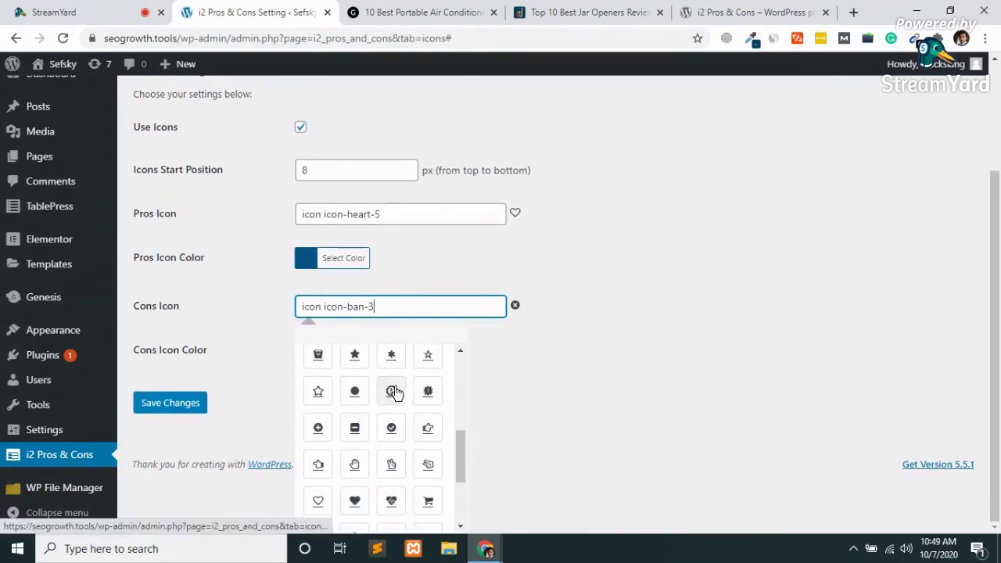
{"action": "scroll", "coordinate": [392, 394], "scroll_direction": "down", "scroll_amount": 2}
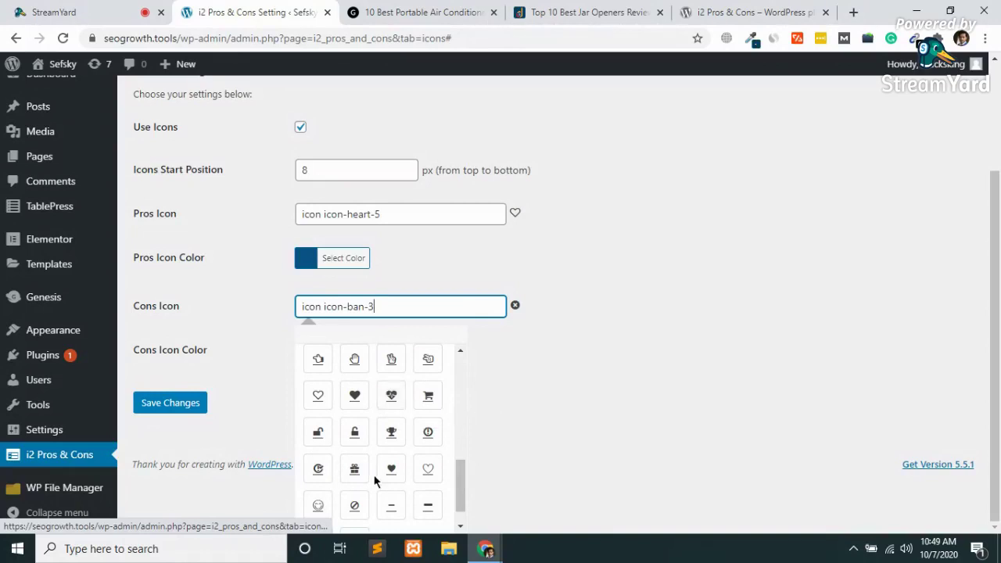
{"action": "scroll", "coordinate": [375, 482], "scroll_direction": "down", "scroll_amount": 1}
{"action": "scroll", "coordinate": [375, 481], "scroll_direction": "up", "scroll_amount": 1}
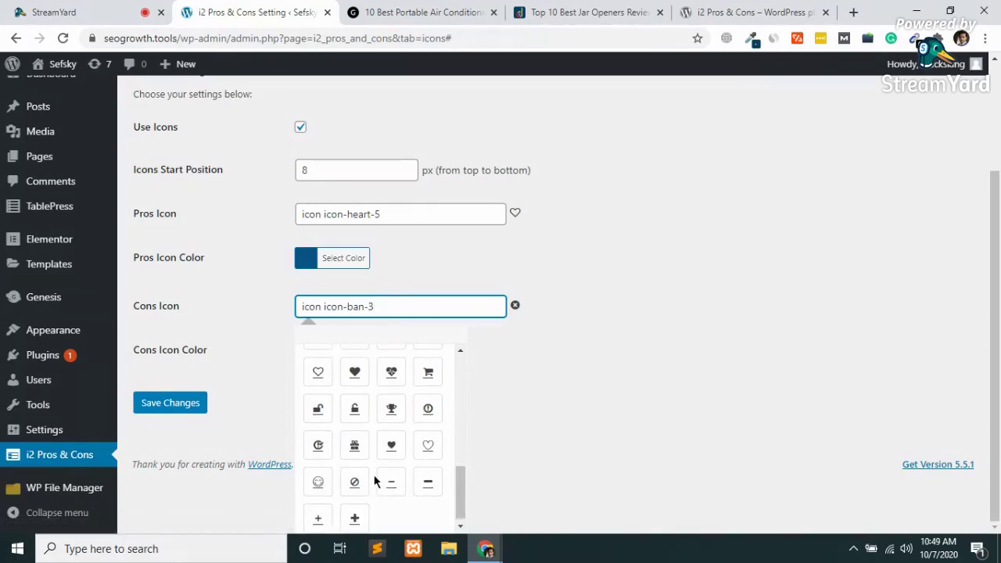
{"action": "scroll", "coordinate": [375, 481], "scroll_direction": "up", "scroll_amount": 3}
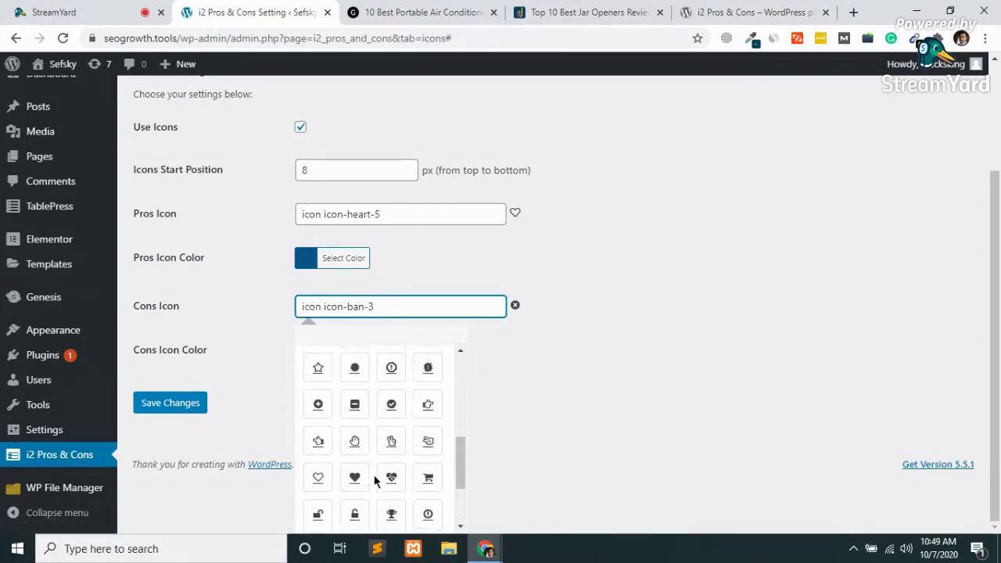
{"action": "scroll", "coordinate": [375, 481], "scroll_direction": "up", "scroll_amount": 3}
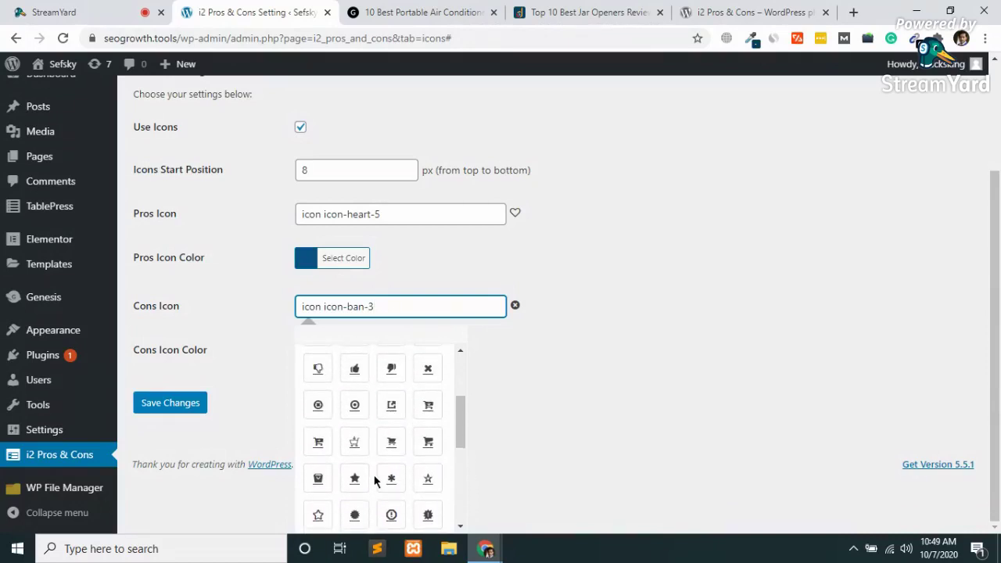
{"action": "scroll", "coordinate": [375, 481], "scroll_direction": "up", "scroll_amount": 4}
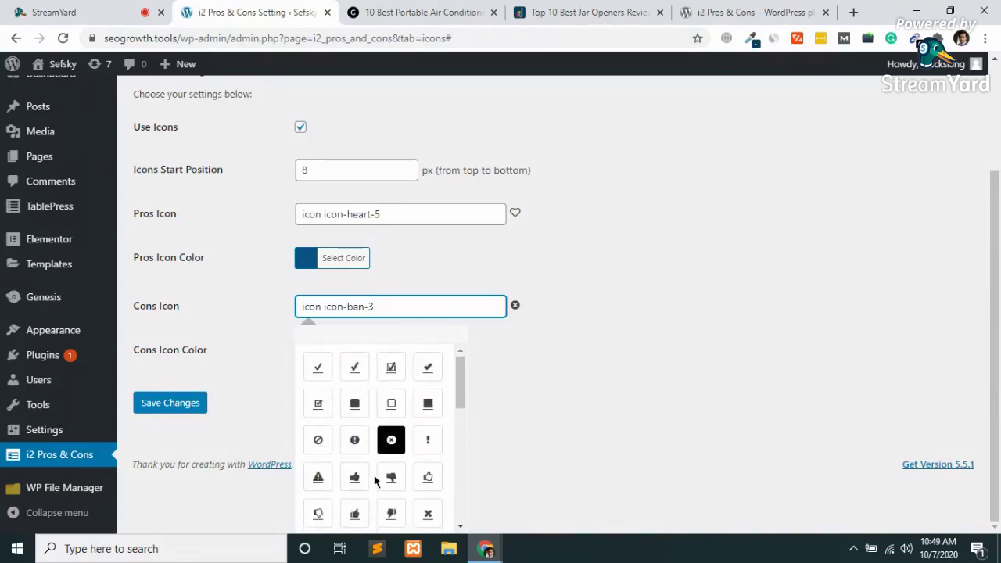
{"action": "scroll", "coordinate": [375, 481], "scroll_direction": "down", "scroll_amount": 4}
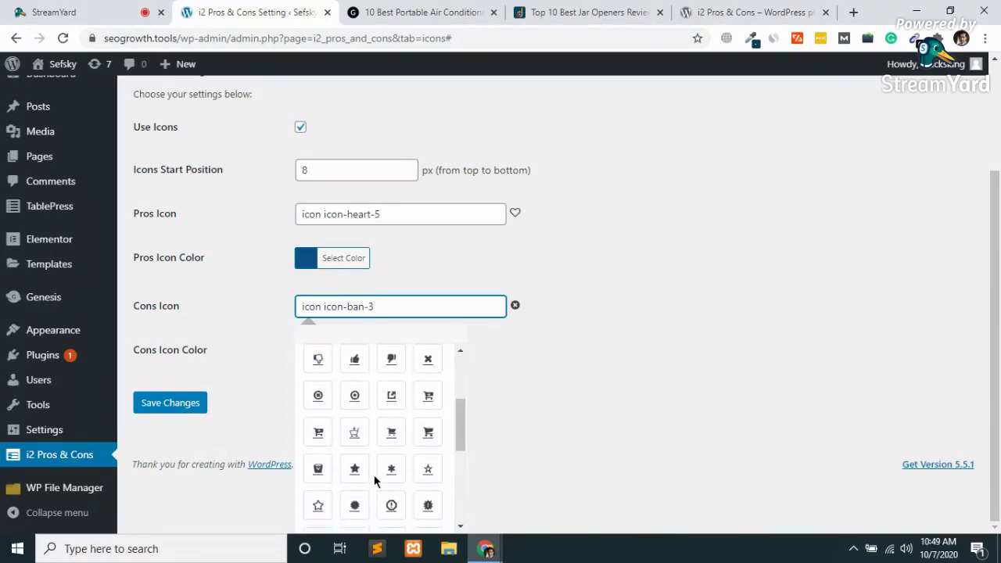
{"action": "left_click", "coordinate": [392, 505]}
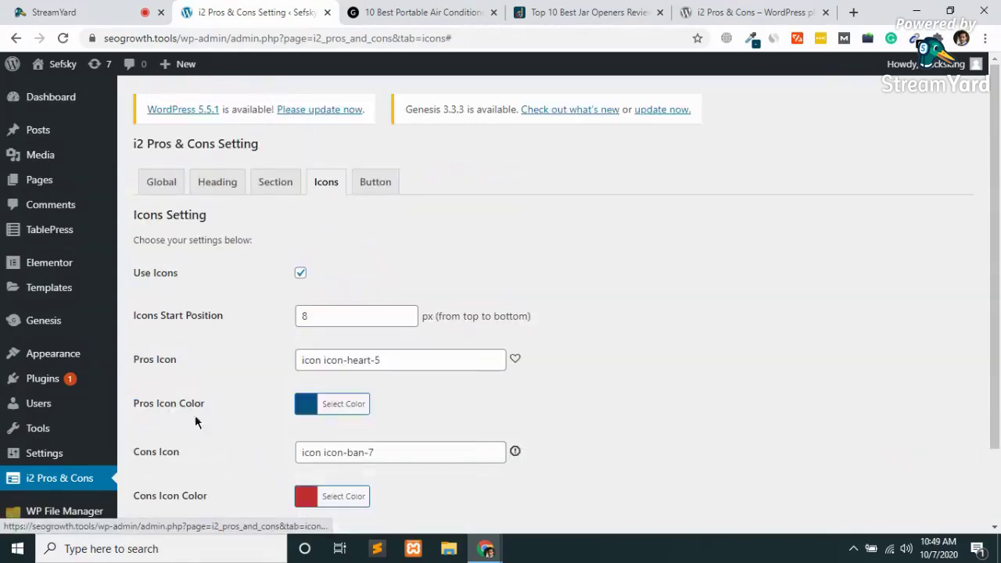
{"action": "scroll", "coordinate": [180, 406], "scroll_direction": "down", "scroll_amount": 2}
{"action": "left_click", "coordinate": [156, 460]}
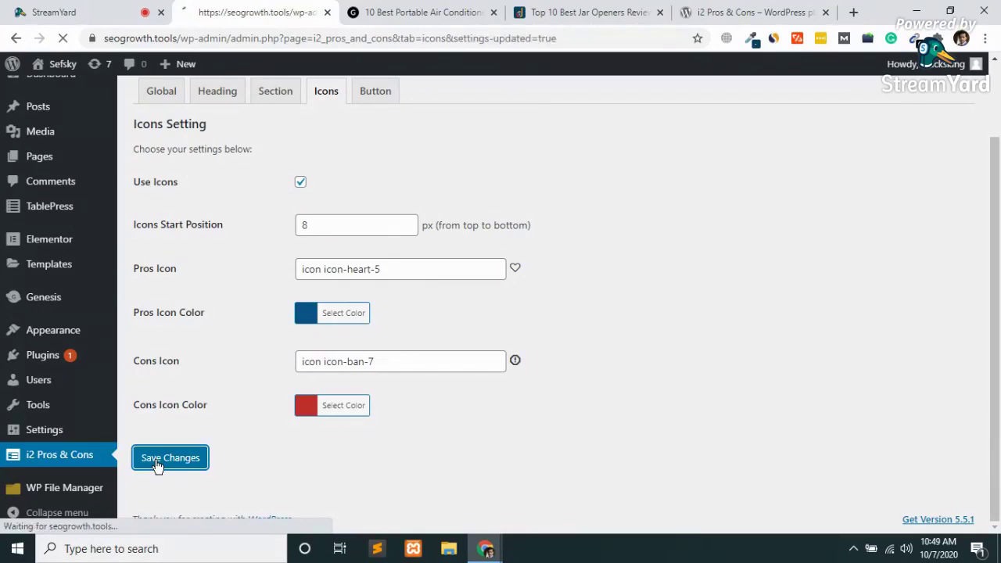
{"action": "left_click", "coordinate": [519, 11]}
Scroll through the live portable air conditioners post and open the Whynter ARC-14S sidebar ad.
{"action": "left_click", "coordinate": [423, 10]}
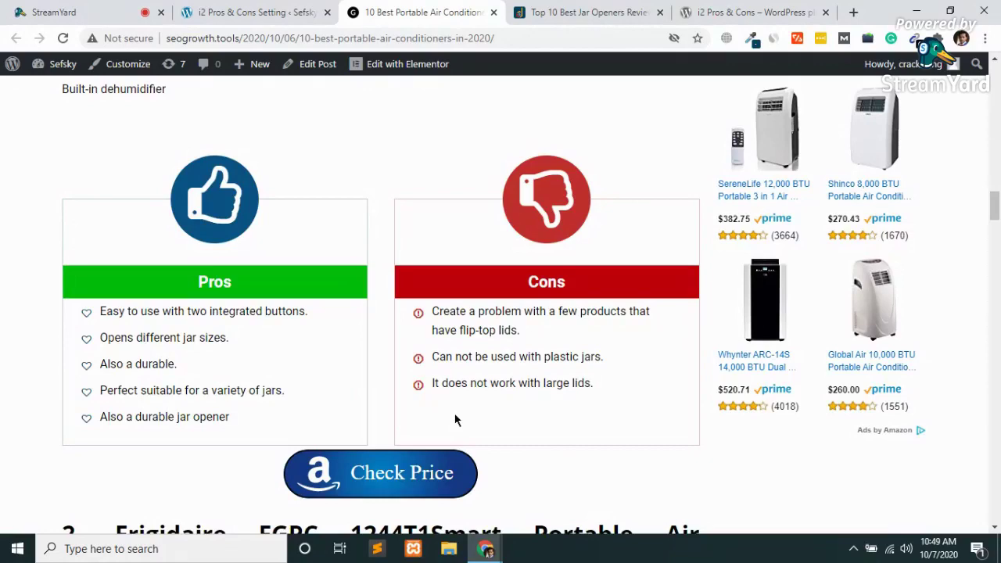
{"action": "scroll", "coordinate": [455, 420], "scroll_direction": "up", "scroll_amount": 5}
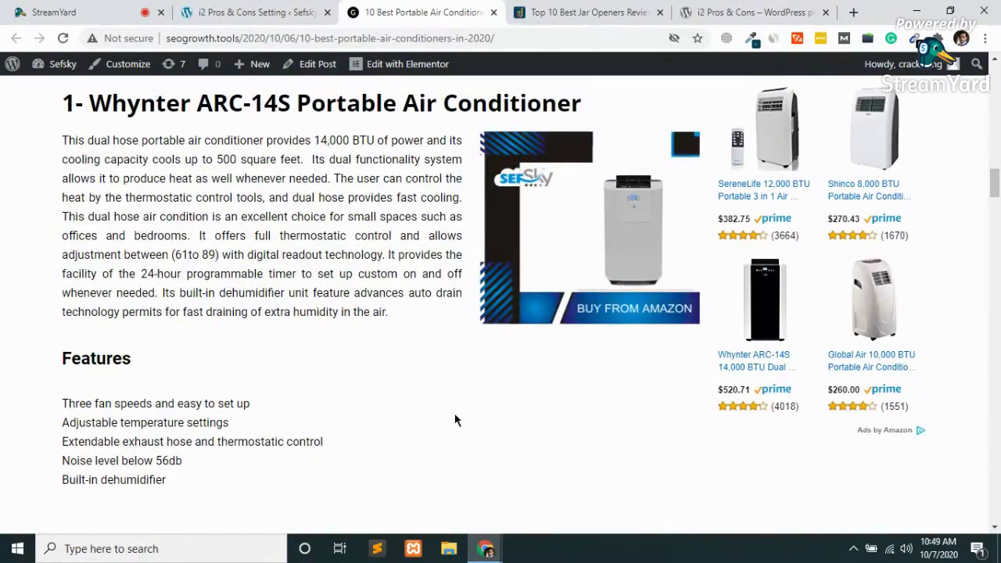
{"action": "scroll", "coordinate": [454, 420], "scroll_direction": "up", "scroll_amount": 3}
{"action": "scroll", "coordinate": [455, 420], "scroll_direction": "down", "scroll_amount": 5}
{"action": "scroll", "coordinate": [454, 420], "scroll_direction": "down", "scroll_amount": 3}
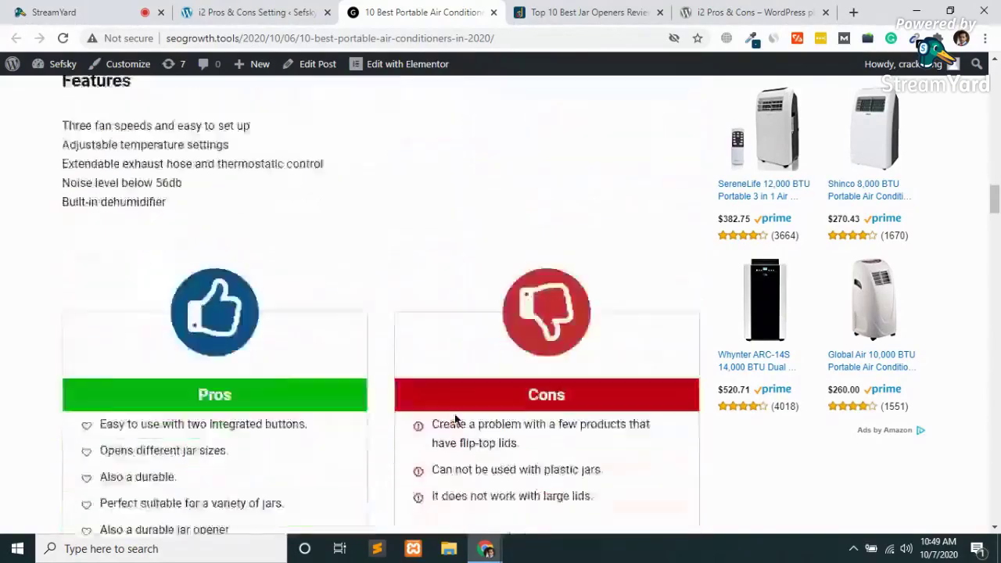
{"action": "scroll", "coordinate": [603, 395], "scroll_direction": "down", "scroll_amount": 1}
{"action": "scroll", "coordinate": [603, 397], "scroll_direction": "down", "scroll_amount": 15}
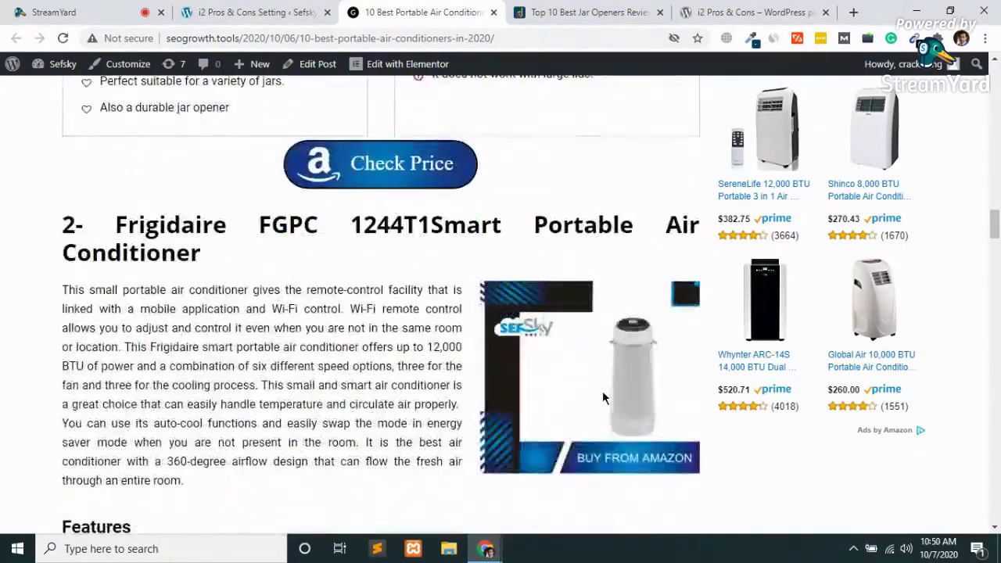
{"action": "scroll", "coordinate": [605, 399], "scroll_direction": "down", "scroll_amount": 12}
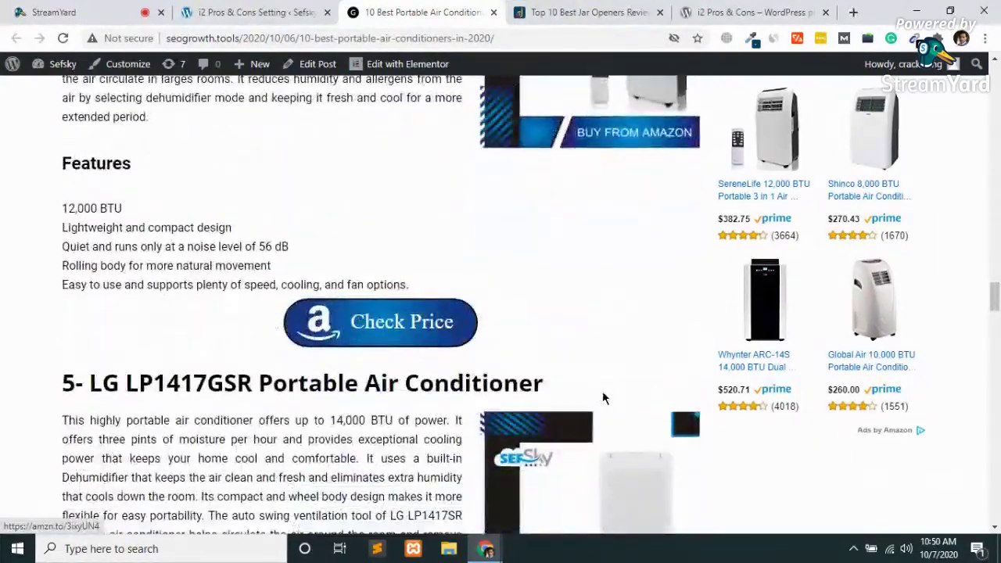
{"action": "scroll", "coordinate": [605, 399], "scroll_direction": "up", "scroll_amount": 14}
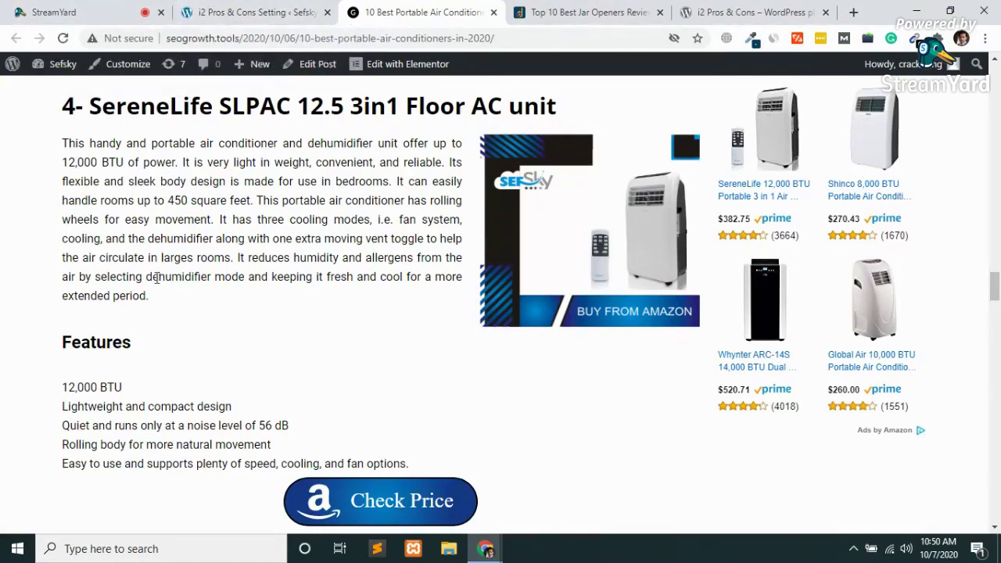
{"action": "scroll", "coordinate": [157, 279], "scroll_direction": "down", "scroll_amount": 4}
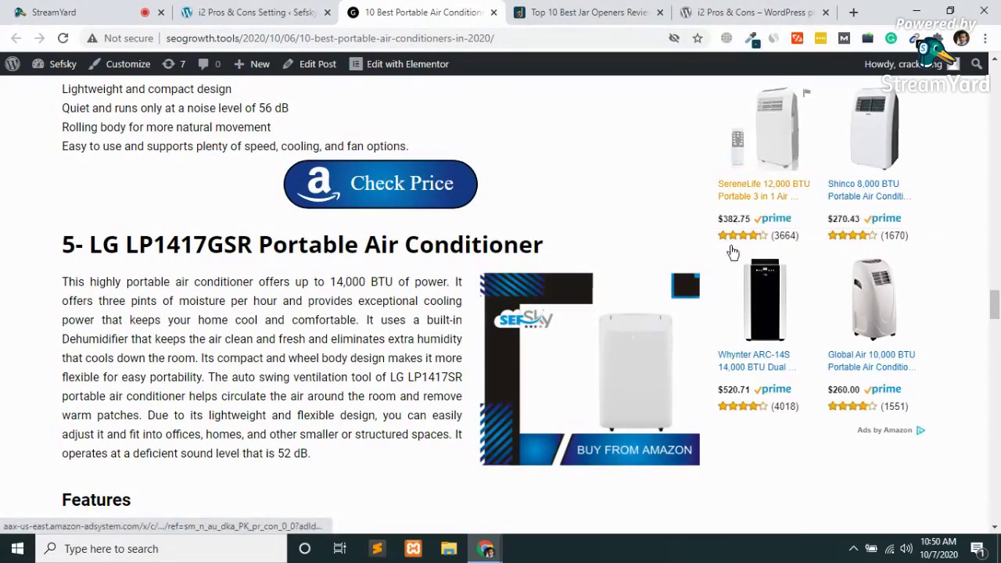
{"action": "left_click", "coordinate": [748, 373]}
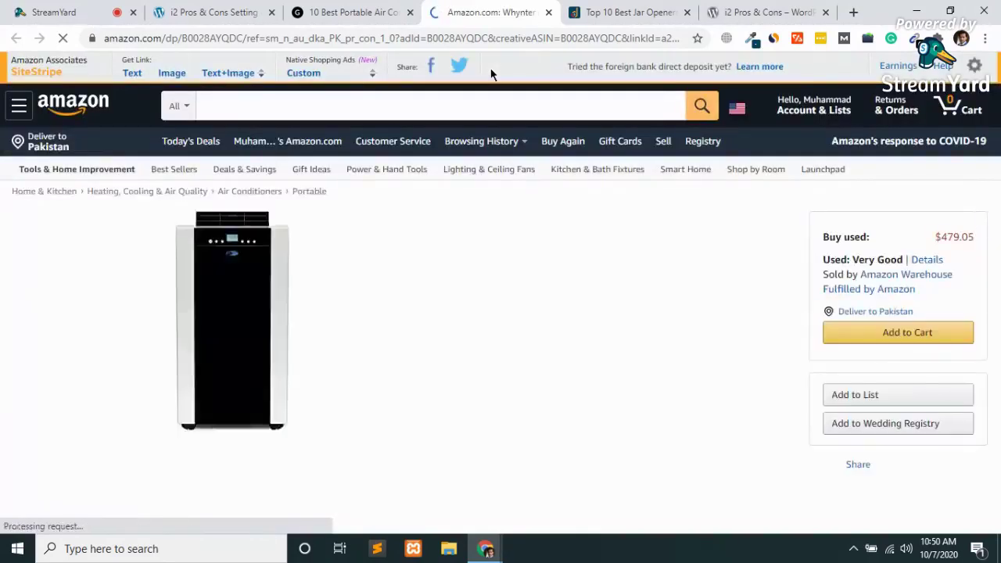
{"action": "left_click", "coordinate": [399, 37]}
{"action": "key", "text": "End"}
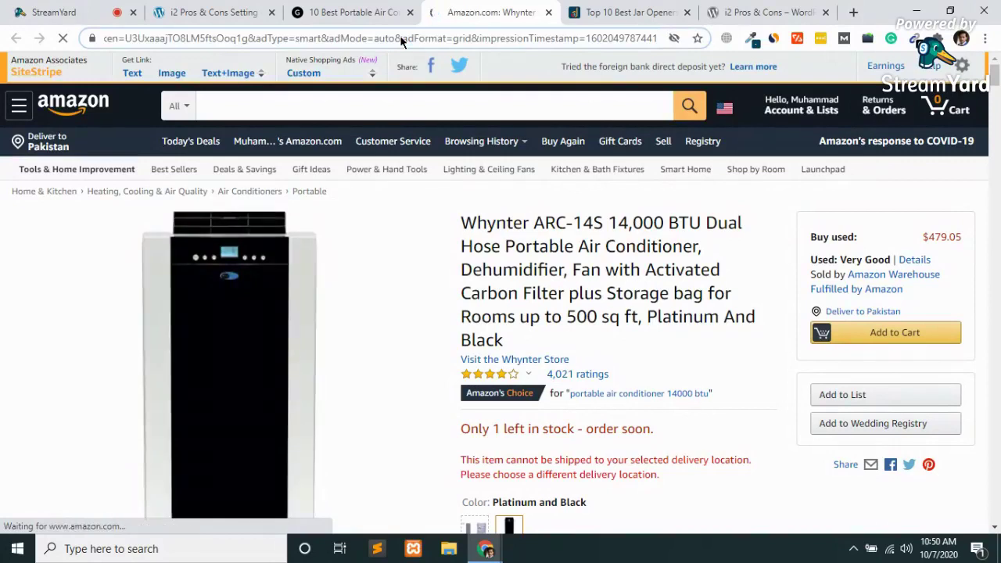
{"action": "key", "text": "Left"}
{"action": "key", "text": "Left"}
{"action": "key", "text": "Left"}
{"action": "key", "text": "Left"}
{"action": "key", "text": "Left"}
{"action": "key", "text": "Left"}
{"action": "key", "text": "Left"}
{"action": "key", "text": "Left"}
{"action": "key", "text": "Left"}
{"action": "key", "text": "Left"}
{"action": "key", "text": "Left"}
{"action": "key", "text": "Left"}
{"action": "key", "text": "Left"}
{"action": "key", "text": "Left"}
{"action": "key", "text": "Left"}
{"action": "key", "text": "Left"}
{"action": "key", "text": "Left"}
{"action": "key", "text": "Left"}
{"action": "key", "text": "Left"}
{"action": "key", "text": "Left"}
{"action": "key", "text": "Left"}
{"action": "key", "text": "Left"}
{"action": "key", "text": "Left"}
{"action": "key", "text": "Left"}
{"action": "key", "text": "Left"}
{"action": "key", "text": "Left"}
{"action": "key", "text": "Left"}
{"action": "key", "text": "Left"}
{"action": "key", "text": "Left"}
{"action": "key", "text": "Left"}
{"action": "key", "text": "Left"}
{"action": "key", "text": "Left"}
{"action": "key", "text": "Left"}
{"action": "key", "text": "Left"}
{"action": "key", "text": "Left"}
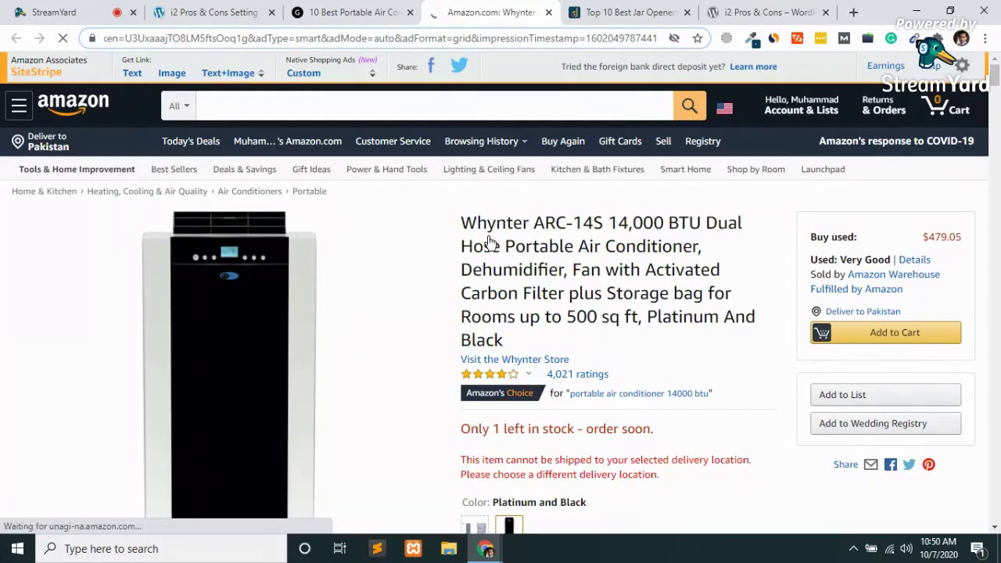
{"action": "key", "text": "Left"}
{"action": "key", "text": "Left"}
{"action": "key", "text": "Left"}
{"action": "key", "text": "Left"}
{"action": "key", "text": "Left"}
{"action": "key", "text": "Left"}
{"action": "key", "text": "Left"}
{"action": "key", "text": "Left"}
{"action": "key", "text": "Left"}
{"action": "key", "text": "Left"}
{"action": "key", "text": "Left"}
{"action": "key", "text": "Left"}
{"action": "key", "text": "Left"}
{"action": "key", "text": "Left"}
{"action": "key", "text": "Left"}
{"action": "key", "text": "Left"}
{"action": "key", "text": "Left"}
{"action": "key", "text": "Left"}
{"action": "key", "text": "Left"}
{"action": "key", "text": "Left"}
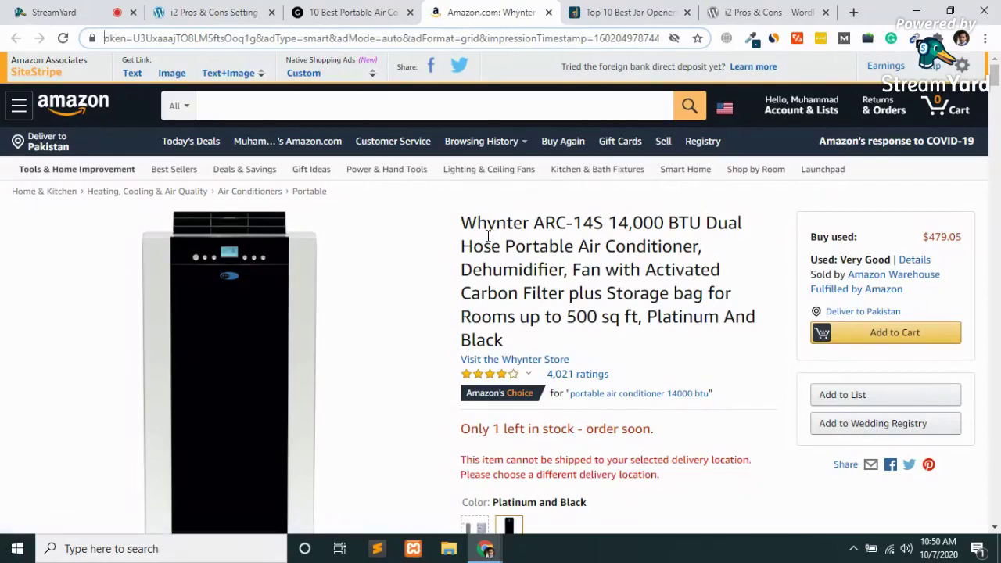
{"action": "key", "text": "Left"}
{"action": "key", "text": "Left"}
{"action": "key", "text": "Left"}
{"action": "key", "text": "Left"}
{"action": "key", "text": "Left"}
{"action": "key", "text": "Left"}
{"action": "key", "text": "Left"}
{"action": "key", "text": "Left"}
{"action": "key", "text": "Left"}
{"action": "key", "text": "Left"}
{"action": "key", "text": "Left"}
{"action": "key", "text": "Left"}
{"action": "key", "text": "Left"}
{"action": "key", "text": "Left"}
{"action": "key", "text": "Left"}
{"action": "key", "text": "Left"}
{"action": "key", "text": "Left"}
{"action": "key", "text": "Left"}
{"action": "key", "text": "Left"}
{"action": "key", "text": "Left"}
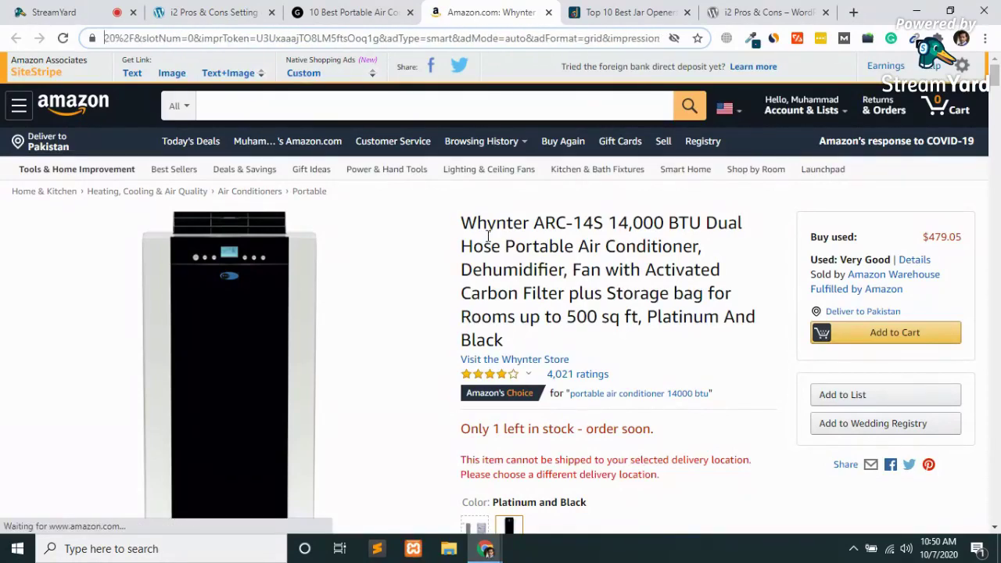
{"action": "key", "text": "Left"}
{"action": "key", "text": "Left"}
{"action": "key", "text": "Left"}
{"action": "key", "text": "Left"}
{"action": "key", "text": "Left"}
{"action": "key", "text": "Left"}
{"action": "key", "text": "Left"}
{"action": "key", "text": "Left"}
{"action": "key", "text": "Left"}
{"action": "key", "text": "Left"}
{"action": "key", "text": "Left"}
{"action": "key", "text": "Left"}
{"action": "key", "text": "Left"}
{"action": "key", "text": "Left"}
{"action": "key", "text": "Left"}
{"action": "key", "text": "Left"}
{"action": "key", "text": "Left"}
{"action": "key", "text": "Left"}
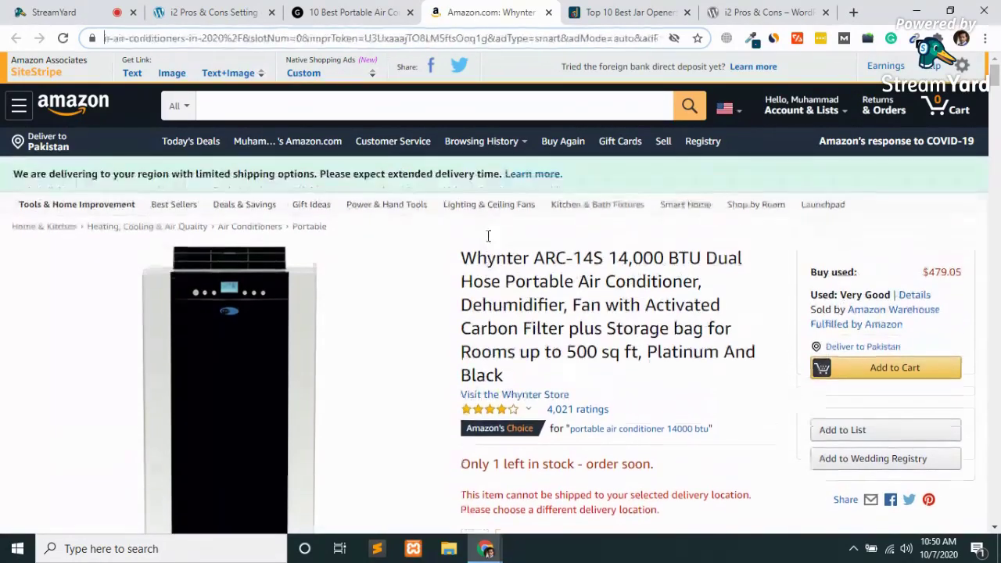
{"action": "key", "text": "Left"}
{"action": "key", "text": "Left"}
{"action": "key", "text": "Left"}
{"action": "key", "text": "Left"}
{"action": "key", "text": "Left"}
{"action": "key", "text": "Left"}
{"action": "key", "text": "Left"}
{"action": "key", "text": "Left"}
{"action": "key", "text": "Left"}
{"action": "key", "text": "Left"}
{"action": "key", "text": "Left"}
{"action": "key", "text": "Left"}
{"action": "key", "text": "Left"}
{"action": "key", "text": "Left"}
{"action": "key", "text": "Left"}
{"action": "key", "text": "Left"}
{"action": "key", "text": "Left"}
{"action": "key", "text": "Left"}
{"action": "key", "text": "Left"}
{"action": "key", "text": "Left"}
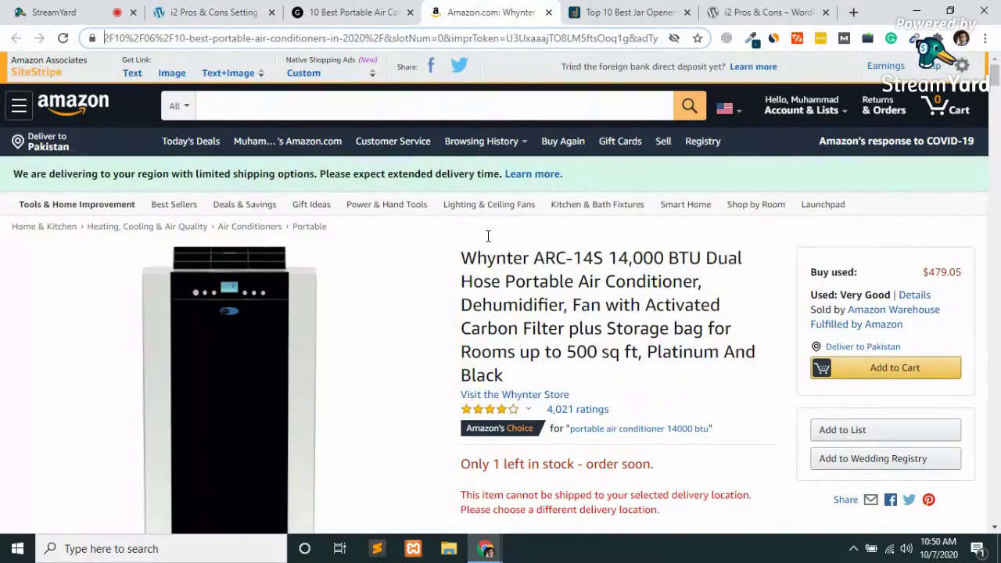
{"action": "key", "text": "Left"}
{"action": "key", "text": "Left"}
{"action": "key", "text": "Left"}
{"action": "key", "text": "Left"}
{"action": "key", "text": "Left"}
{"action": "key", "text": "Left"}
{"action": "key", "text": "Left"}
{"action": "key", "text": "Left"}
{"action": "key", "text": "Left"}
{"action": "key", "text": "Left"}
{"action": "key", "text": "Left"}
{"action": "key", "text": "Left"}
{"action": "key", "text": "Left"}
{"action": "key", "text": "Left"}
{"action": "key", "text": "Left"}
{"action": "key", "text": "Left"}
{"action": "key", "text": "Left"}
{"action": "key", "text": "Left"}
{"action": "key", "text": "Left"}
{"action": "key", "text": "Left"}
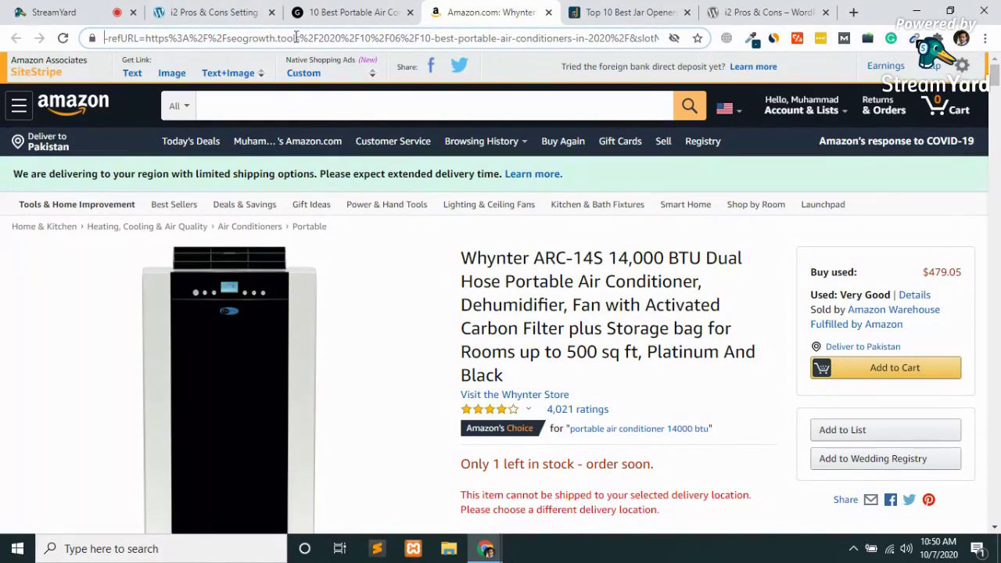
{"action": "key", "text": "Left"}
{"action": "key", "text": "Left"}
{"action": "key", "text": "Left"}
{"action": "key", "text": "Left"}
{"action": "key", "text": "Left"}
{"action": "key", "text": "Left"}
{"action": "key", "text": "Left"}
{"action": "key", "text": "Left"}
{"action": "key", "text": "Left"}
{"action": "key", "text": "Left"}
{"action": "key", "text": "Left"}
{"action": "key", "text": "Left"}
{"action": "key", "text": "Left"}
{"action": "key", "text": "Left"}
{"action": "key", "text": "Left"}
{"action": "key", "text": "Left"}
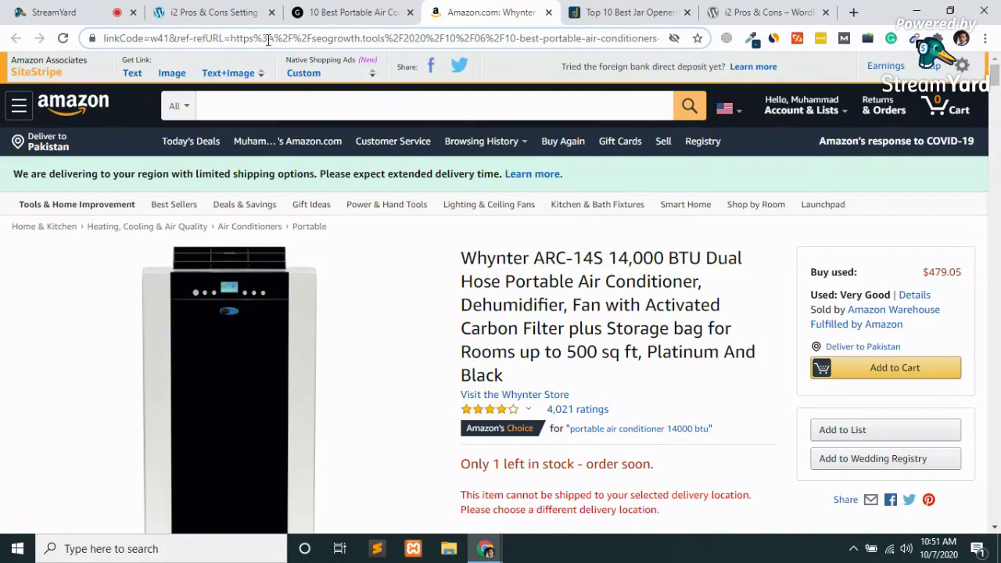
{"action": "key", "text": "Left"}
{"action": "key", "text": "Left"}
{"action": "key", "text": "Left"}
{"action": "key", "text": "Left"}
{"action": "key", "text": "Left"}
{"action": "key", "text": "Left"}
{"action": "key", "text": "Left"}
{"action": "key", "text": "Left"}
{"action": "key", "text": "Left"}
{"action": "key", "text": "Left"}
{"action": "key", "text": "Left"}
{"action": "key", "text": "Left"}
{"action": "key", "text": "Left"}
{"action": "key", "text": "Left"}
{"action": "key", "text": "Left"}
{"action": "key", "text": "Left"}
{"action": "key", "text": "Left"}
{"action": "key", "text": "Left"}
{"action": "key", "text": "Left"}
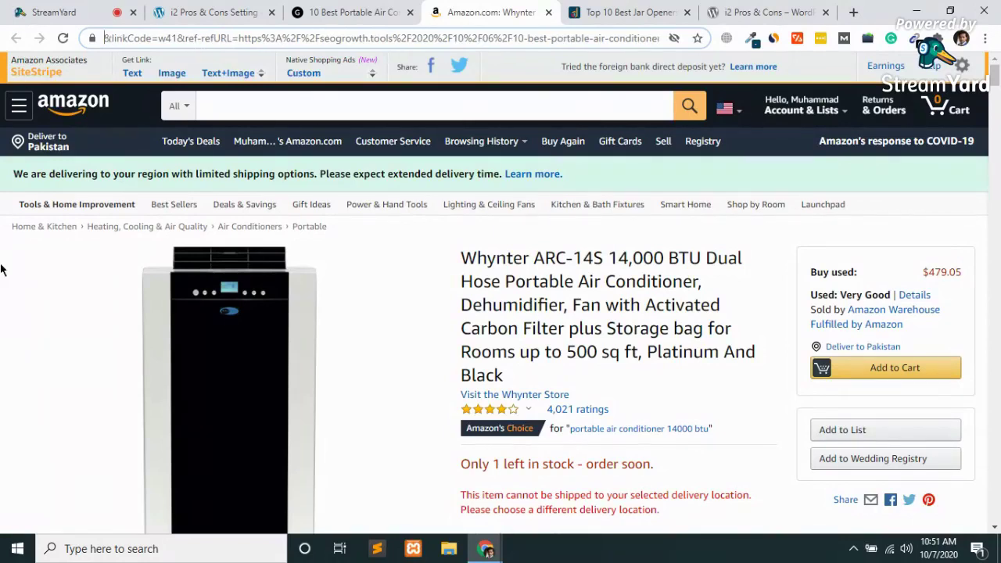
{"action": "key", "text": "Left"}
{"action": "key", "text": "Left"}
{"action": "key", "text": "Left"}
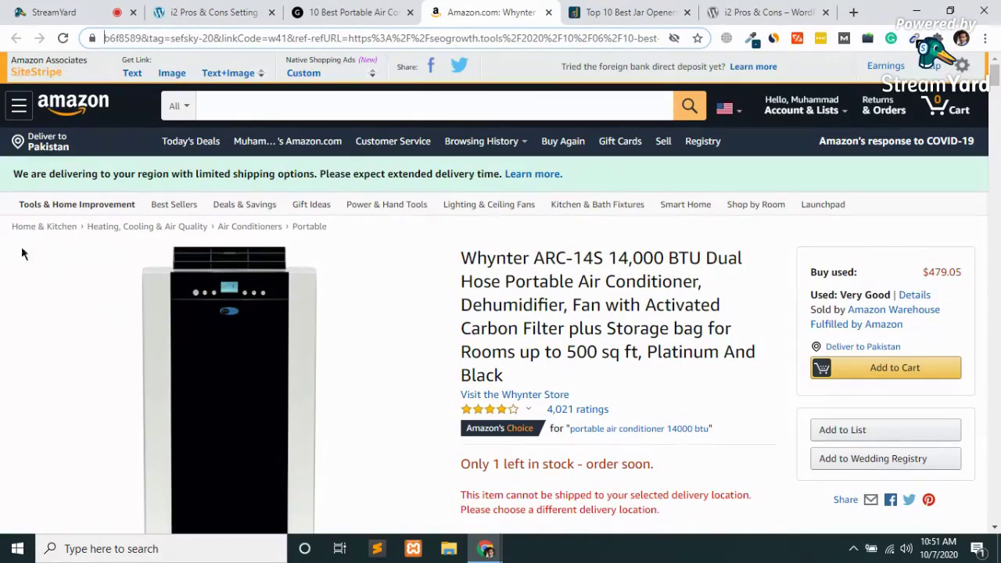
{"action": "key", "text": "Left"}
{"action": "key", "text": "Left"}
{"action": "key", "text": "Left"}
{"action": "key", "text": "Left"}
{"action": "key", "text": "Left"}
{"action": "key", "text": "Left"}
{"action": "key", "text": "Left"}
{"action": "key", "text": "Left"}
{"action": "key", "text": "Left"}
{"action": "key", "text": "Left"}
{"action": "key", "text": "Left"}
{"action": "key", "text": "Left"}
{"action": "key", "text": "Left"}
{"action": "key", "text": "Left"}
{"action": "key", "text": "Left"}
{"action": "key", "text": "Left"}
{"action": "key", "text": "Left"}
{"action": "key", "text": "Left"}
{"action": "key", "text": "Left"}
{"action": "key", "text": "Left"}
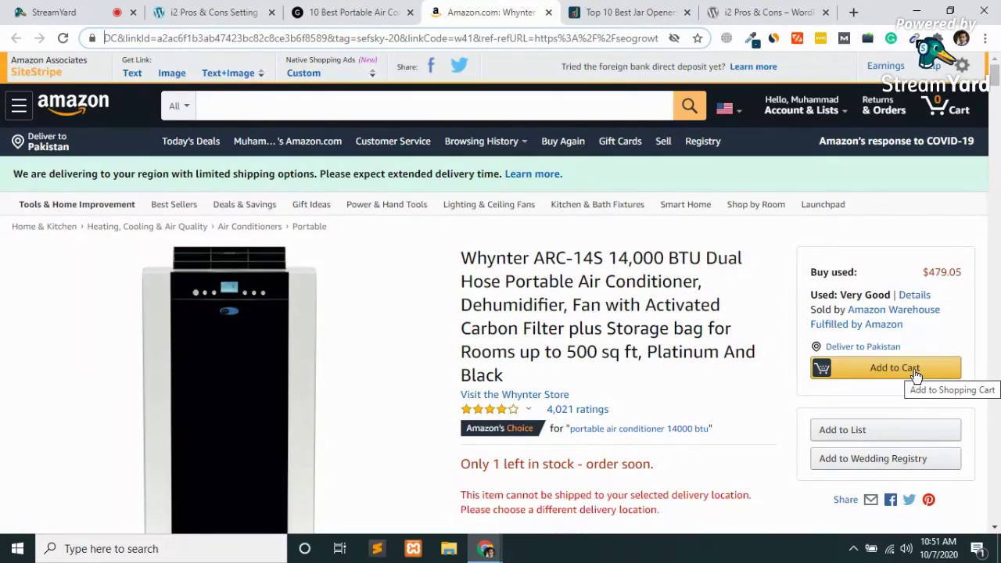
Review the Whynter ARC-14S Amazon product page, then close it with Ctrl+W.
{"action": "scroll", "coordinate": [678, 387], "scroll_direction": "down", "scroll_amount": 3}
{"action": "scroll", "coordinate": [677, 386], "scroll_direction": "down", "scroll_amount": 15}
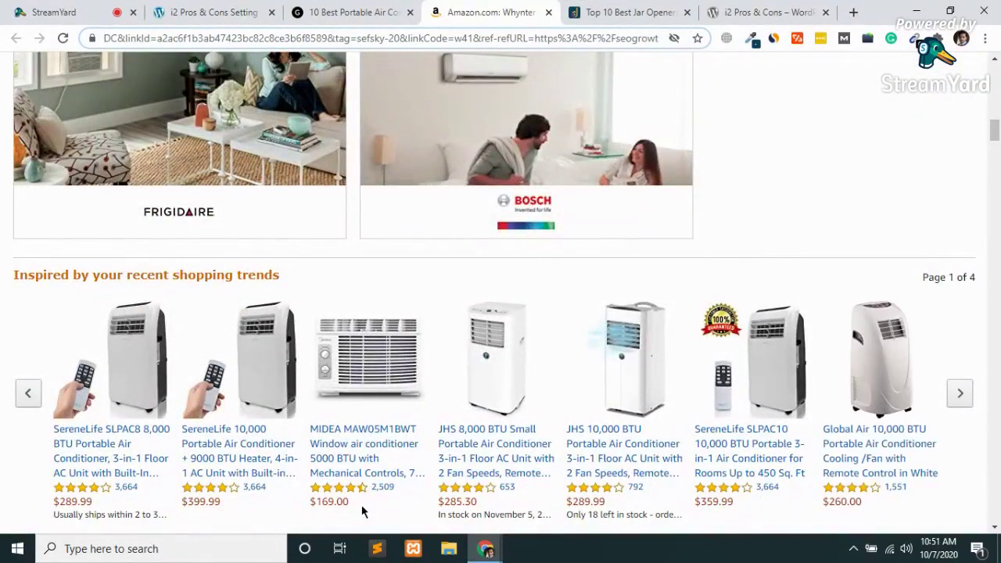
{"action": "scroll", "coordinate": [708, 338], "scroll_direction": "down", "scroll_amount": 3}
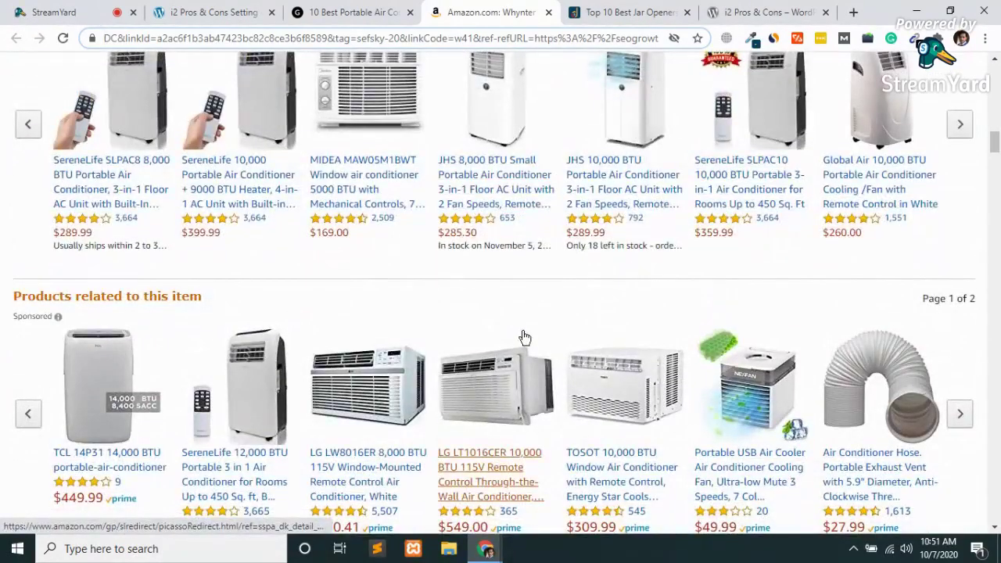
{"action": "scroll", "coordinate": [525, 338], "scroll_direction": "down", "scroll_amount": 5}
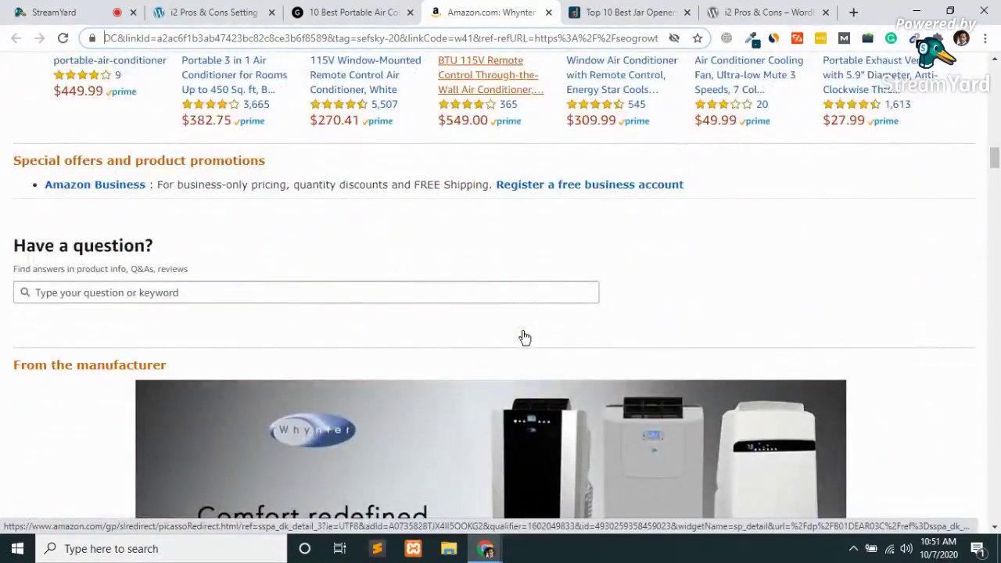
{"action": "scroll", "coordinate": [525, 338], "scroll_direction": "down", "scroll_amount": 10}
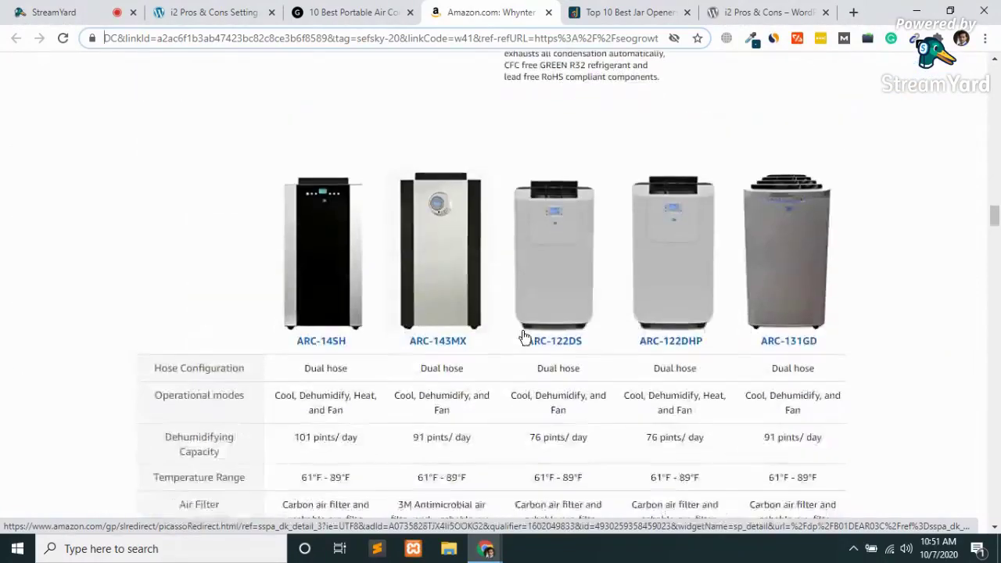
{"action": "scroll", "coordinate": [525, 338], "scroll_direction": "down", "scroll_amount": 4}
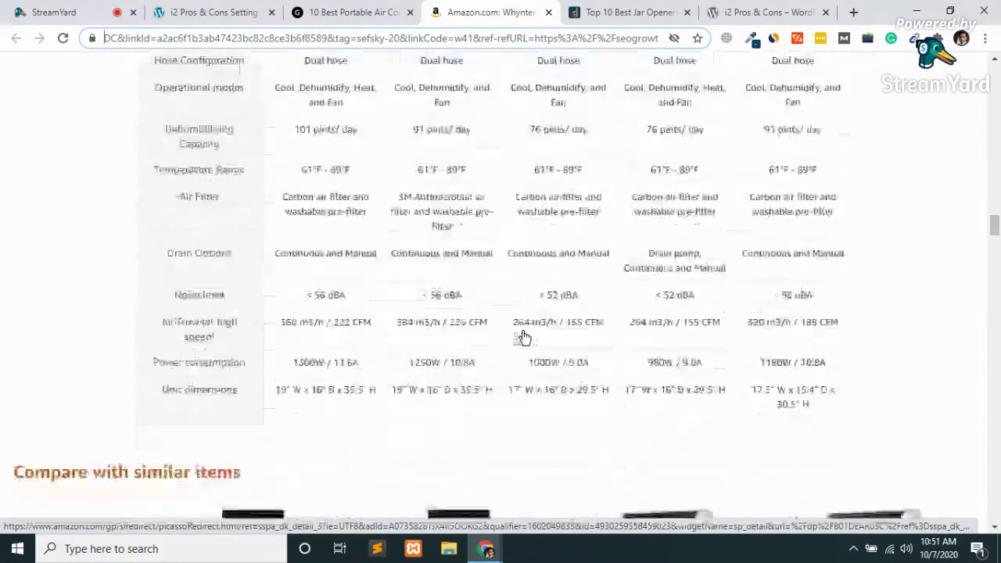
{"action": "scroll", "coordinate": [525, 338], "scroll_direction": "down", "scroll_amount": 4}
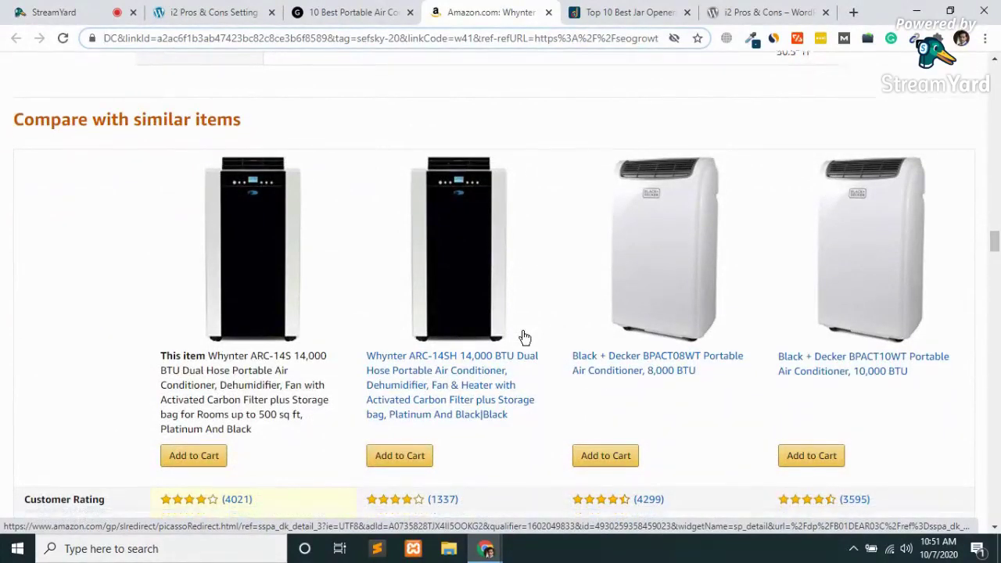
{"action": "scroll", "coordinate": [525, 338], "scroll_direction": "down", "scroll_amount": 3}
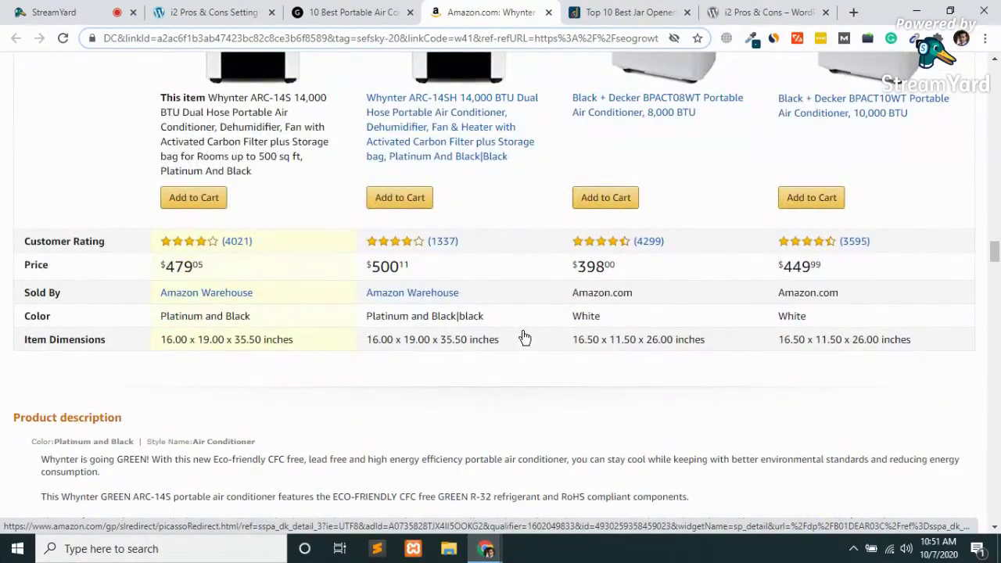
{"action": "scroll", "coordinate": [324, 317], "scroll_direction": "up", "scroll_amount": 6}
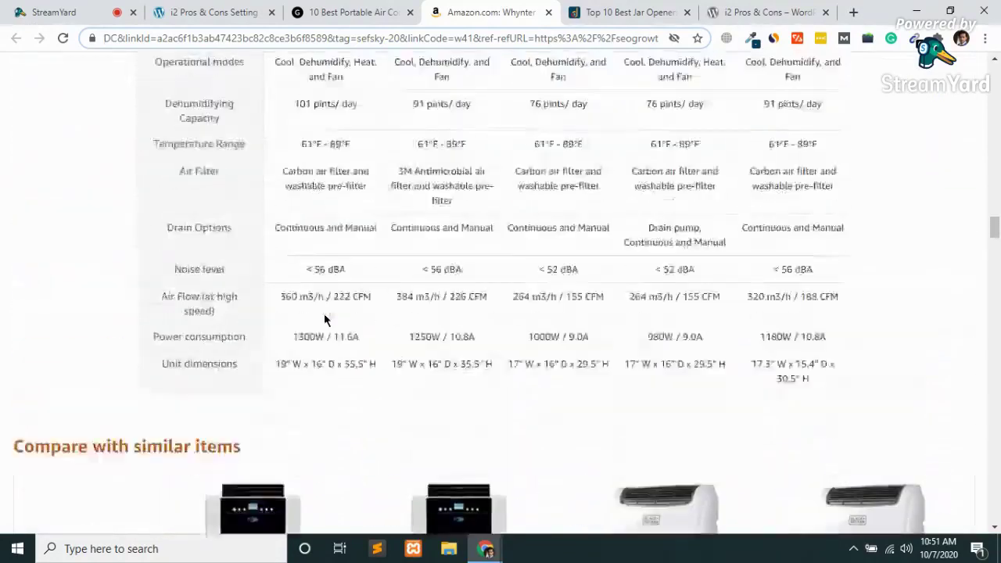
{"action": "scroll", "coordinate": [324, 313], "scroll_direction": "up", "scroll_amount": 3}
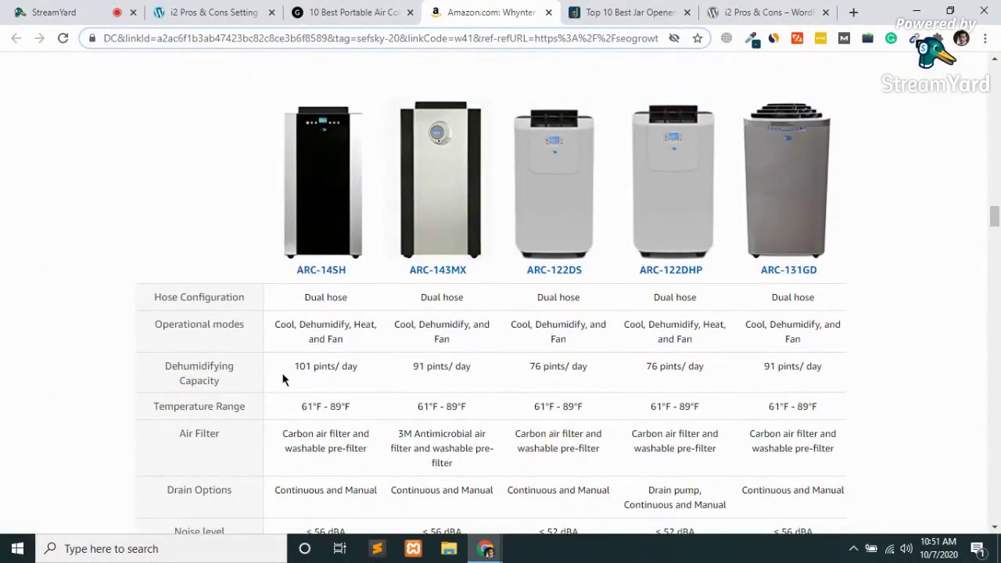
{"action": "scroll", "coordinate": [284, 380], "scroll_direction": "down", "scroll_amount": 2}
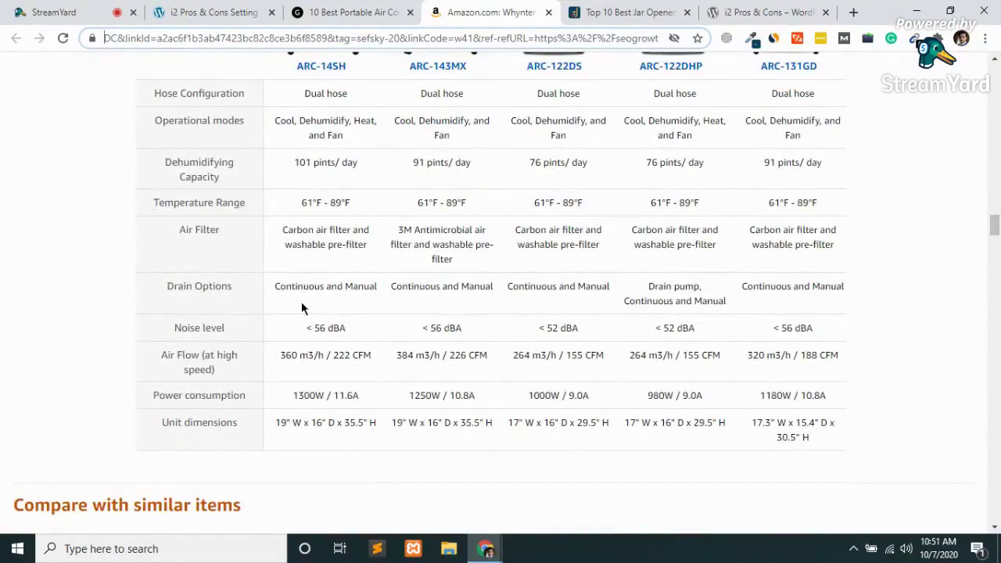
{"action": "scroll", "coordinate": [345, 373], "scroll_direction": "down", "scroll_amount": 3}
{"action": "scroll", "coordinate": [347, 374], "scroll_direction": "down", "scroll_amount": 2}
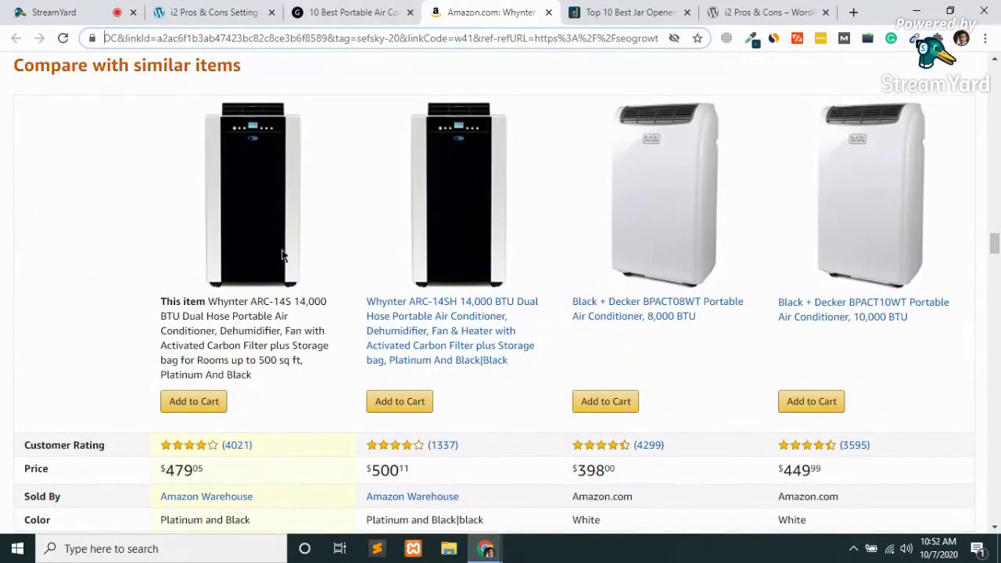
{"action": "scroll", "coordinate": [262, 296], "scroll_direction": "down", "scroll_amount": 4}
{"action": "scroll", "coordinate": [262, 293], "scroll_direction": "up", "scroll_amount": 1}
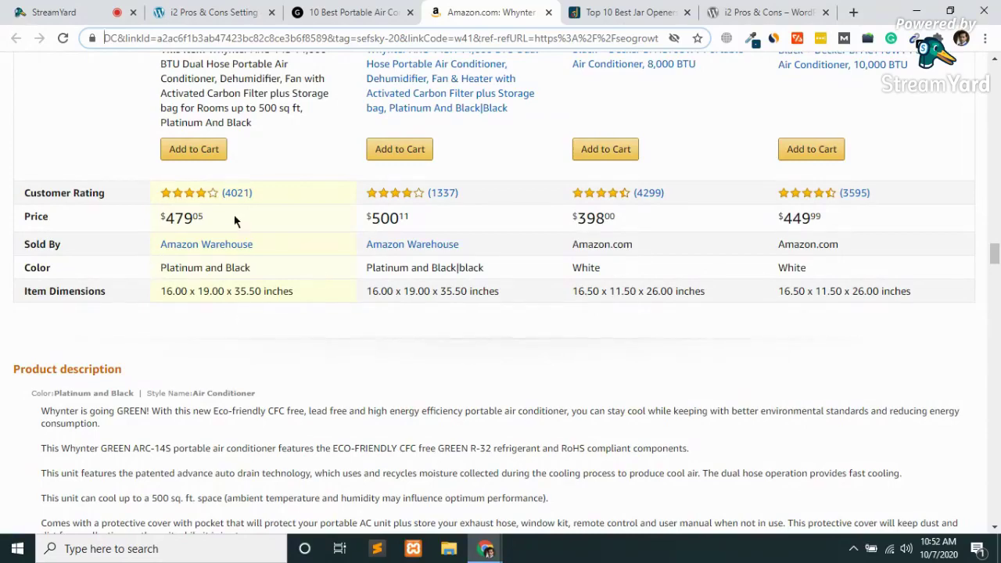
{"action": "scroll", "coordinate": [233, 203], "scroll_direction": "up", "scroll_amount": 2}
{"action": "scroll", "coordinate": [233, 204], "scroll_direction": "up", "scroll_amount": 2}
{"action": "scroll", "coordinate": [232, 203], "scroll_direction": "down", "scroll_amount": 2}
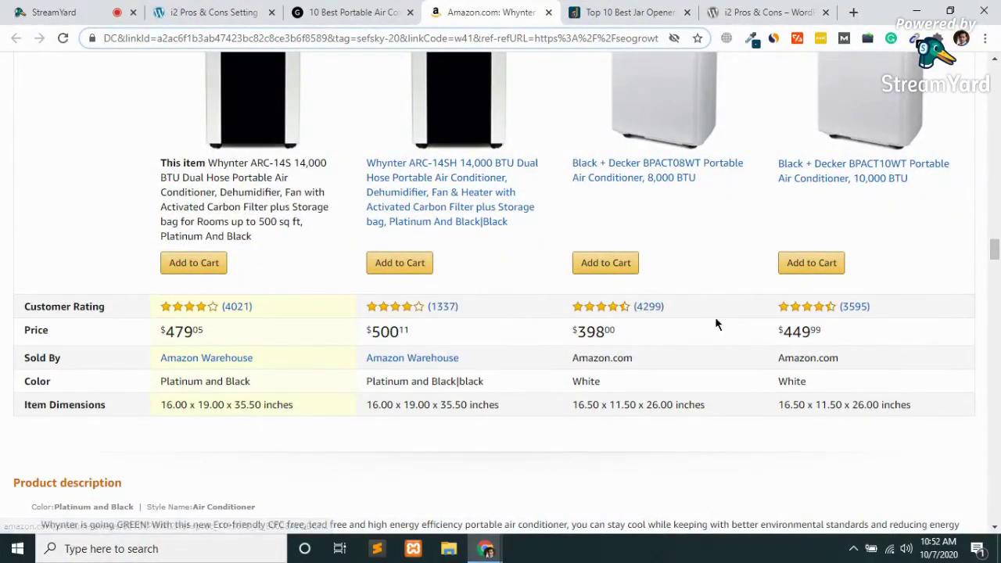
{"action": "scroll", "coordinate": [592, 371], "scroll_direction": "down", "scroll_amount": 5}
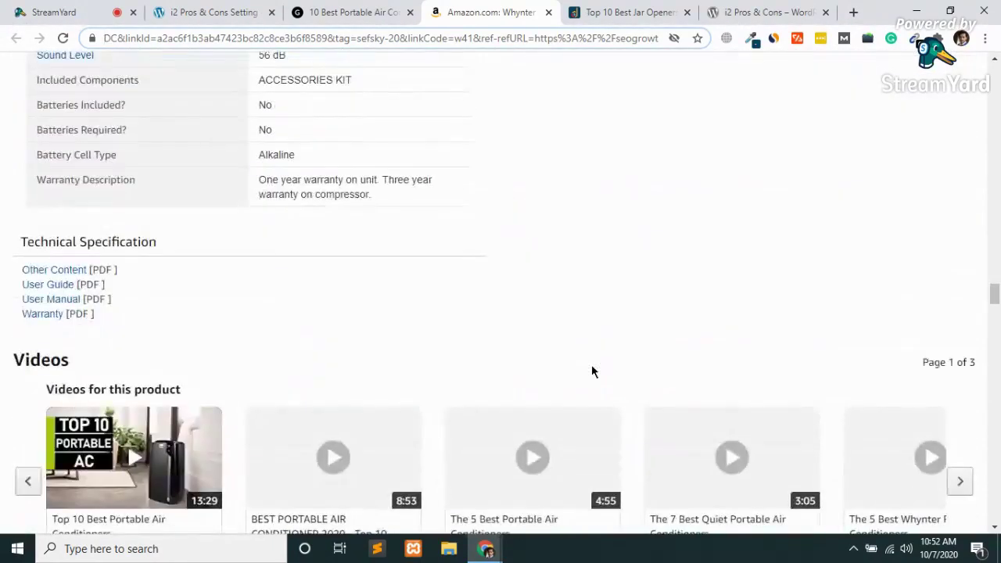
{"action": "scroll", "coordinate": [592, 372], "scroll_direction": "down", "scroll_amount": 3}
{"action": "scroll", "coordinate": [593, 372], "scroll_direction": "down", "scroll_amount": 3}
{"action": "scroll", "coordinate": [592, 364], "scroll_direction": "down", "scroll_amount": 2}
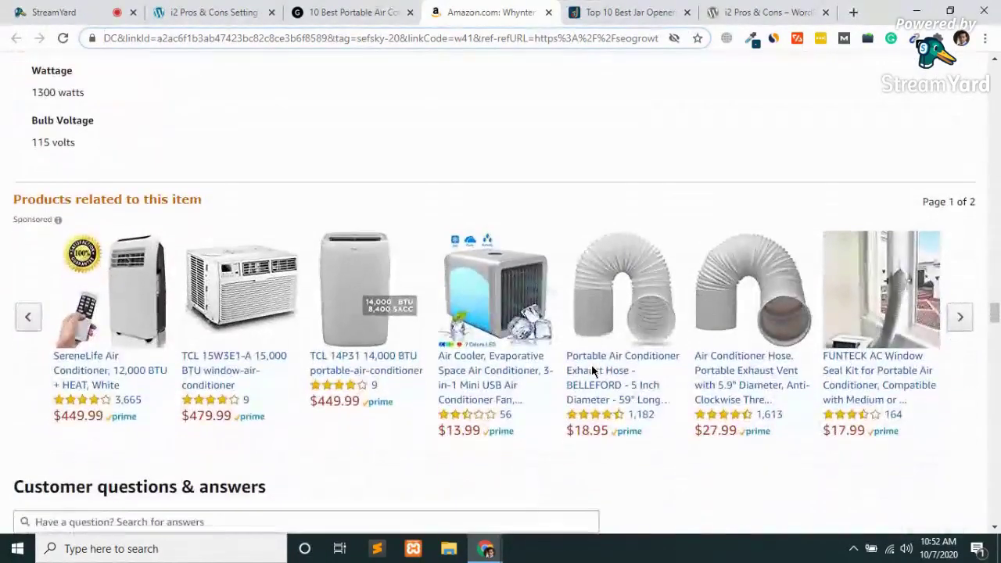
{"action": "scroll", "coordinate": [592, 372], "scroll_direction": "down", "scroll_amount": 15}
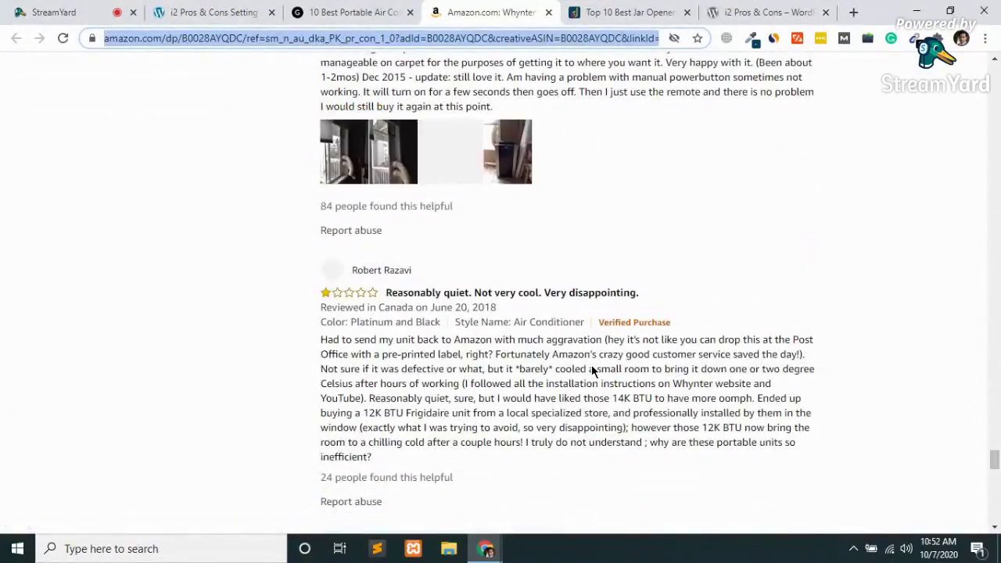
{"action": "key", "text": "ctrl+w"}
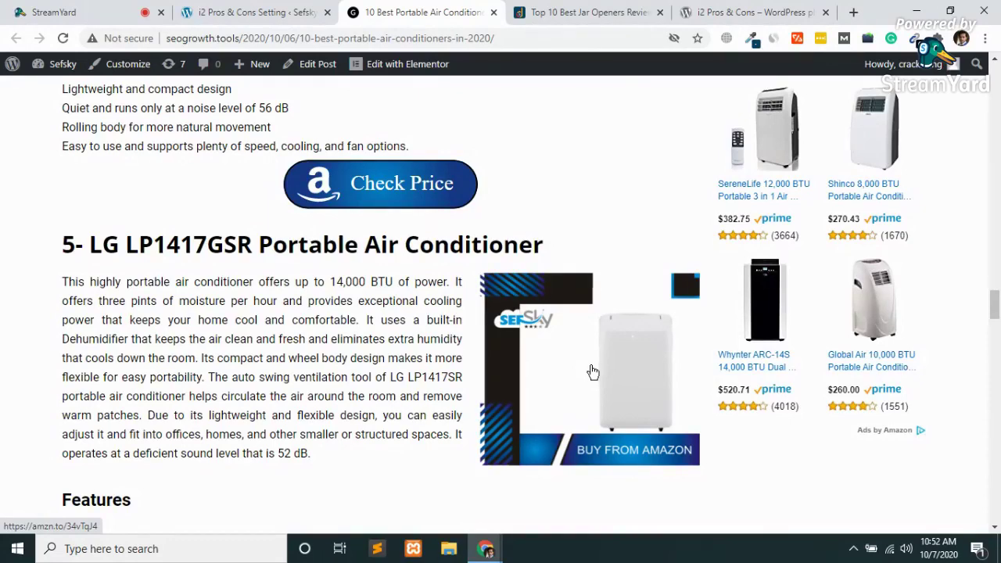
Scroll through the air conditioners article, then close its tab to reach the Jar Openers review.
{"action": "scroll", "coordinate": [593, 372], "scroll_direction": "up", "scroll_amount": 15}
{"action": "scroll", "coordinate": [593, 372], "scroll_direction": "up", "scroll_amount": 20}
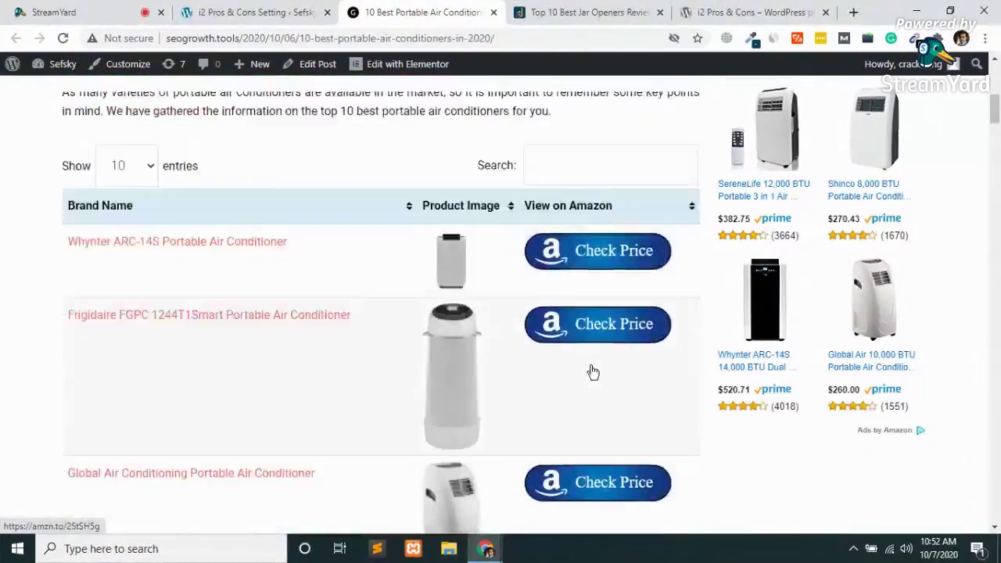
{"action": "scroll", "coordinate": [592, 372], "scroll_direction": "down", "scroll_amount": 8}
{"action": "scroll", "coordinate": [593, 372], "scroll_direction": "down", "scroll_amount": 15}
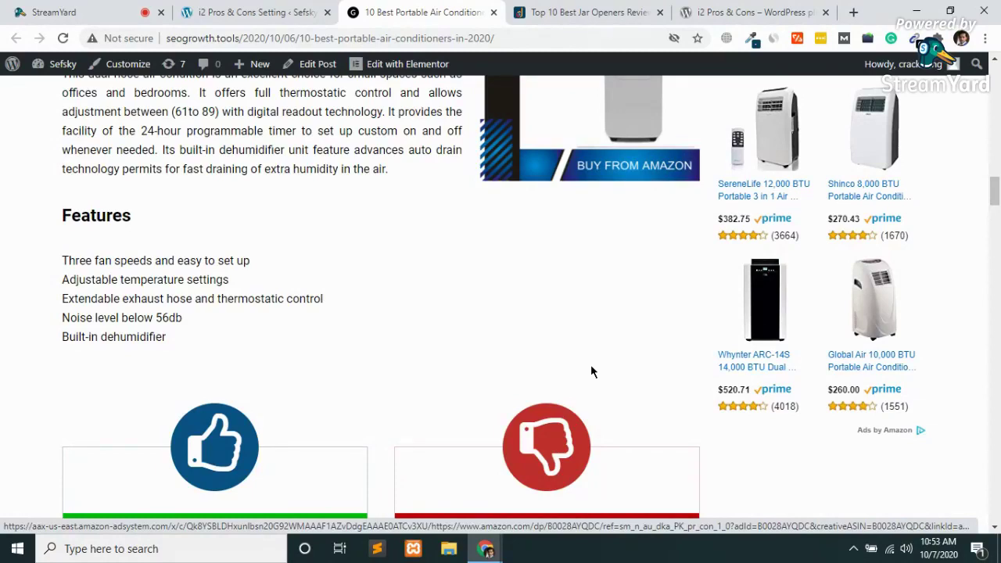
{"action": "scroll", "coordinate": [591, 365], "scroll_direction": "up", "scroll_amount": 6}
{"action": "scroll", "coordinate": [591, 364], "scroll_direction": "down", "scroll_amount": 7}
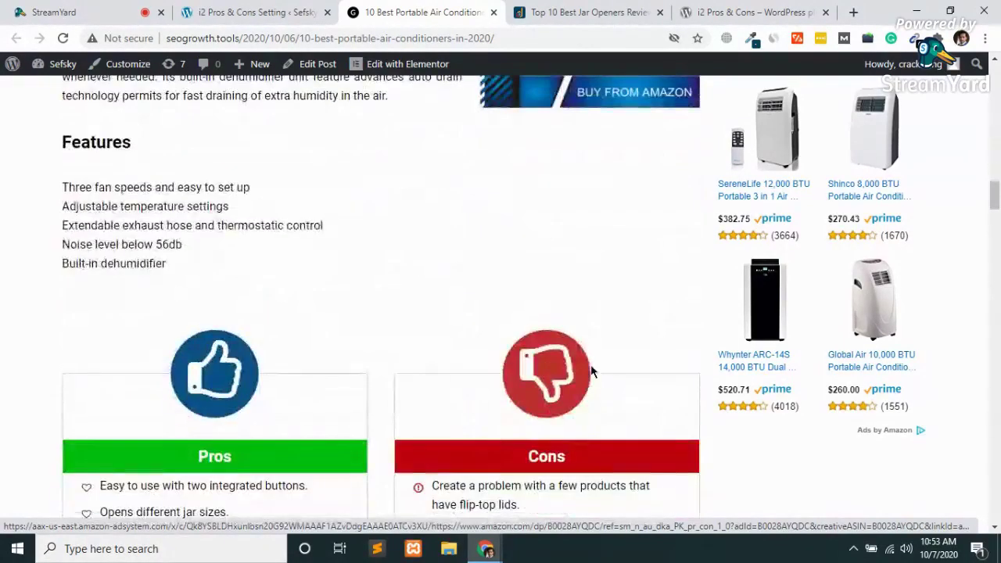
{"action": "scroll", "coordinate": [593, 372], "scroll_direction": "down", "scroll_amount": 5}
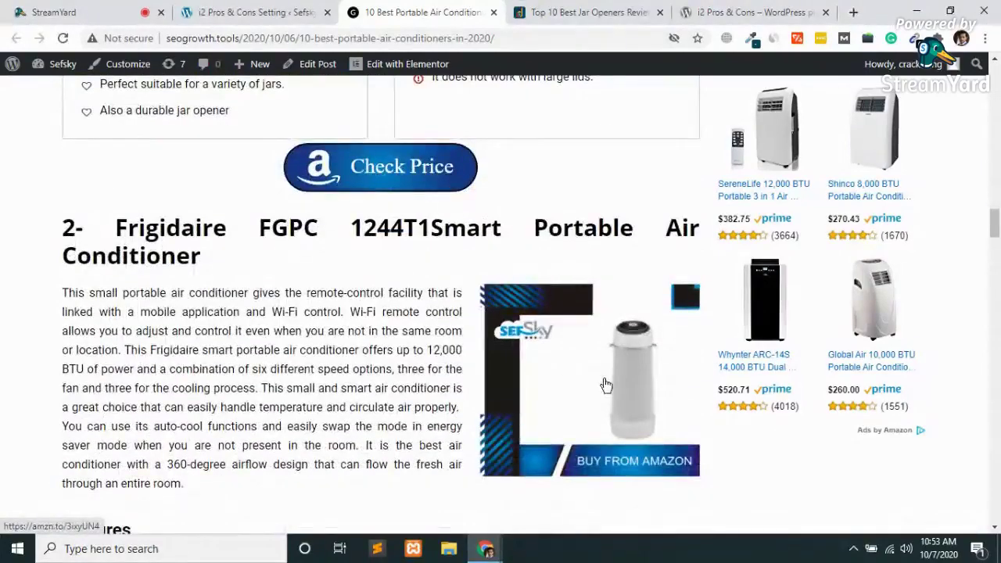
{"action": "scroll", "coordinate": [606, 385], "scroll_direction": "down", "scroll_amount": 3}
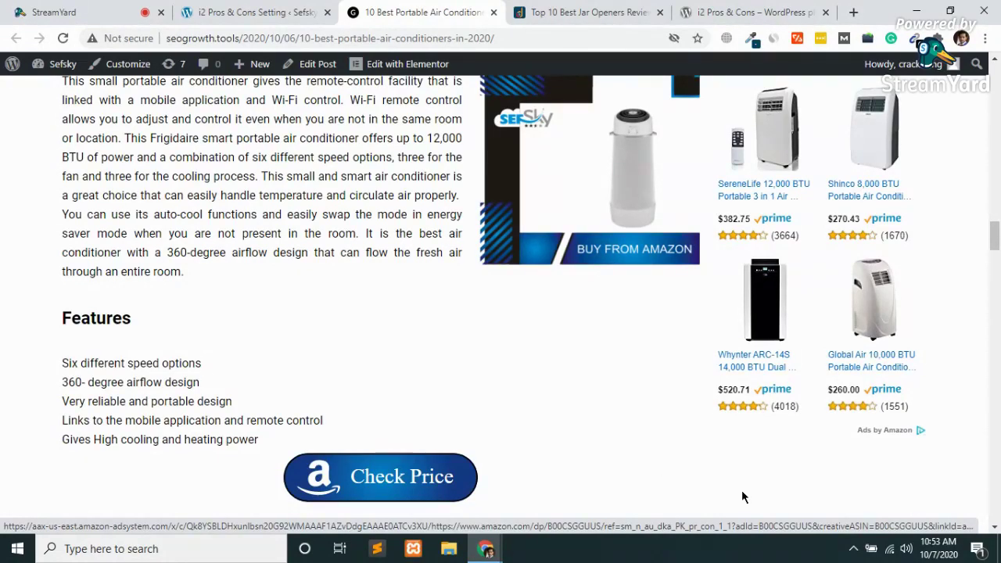
{"action": "scroll", "coordinate": [521, 431], "scroll_direction": "up", "scroll_amount": 20}
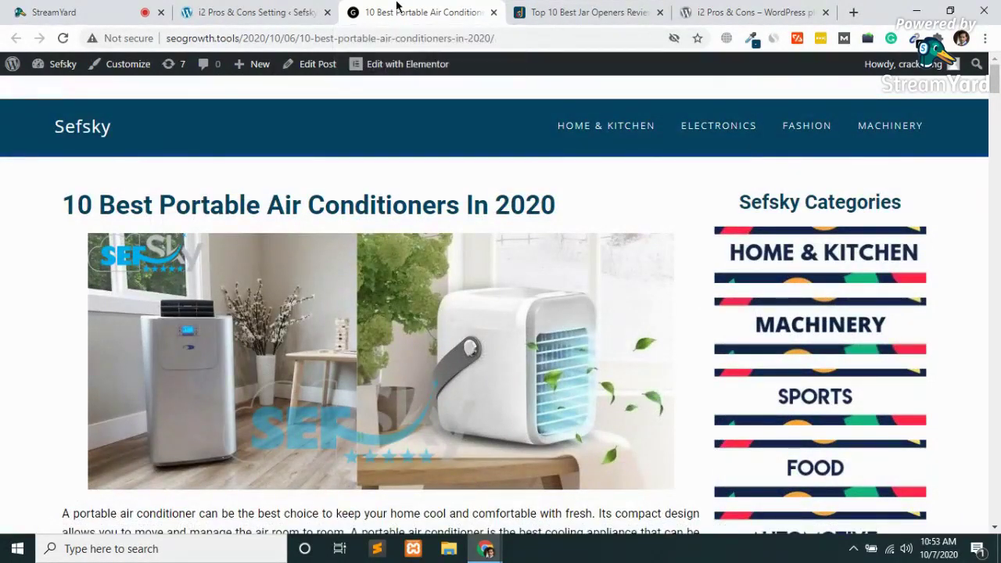
{"action": "middle_click", "coordinate": [397, 6]}
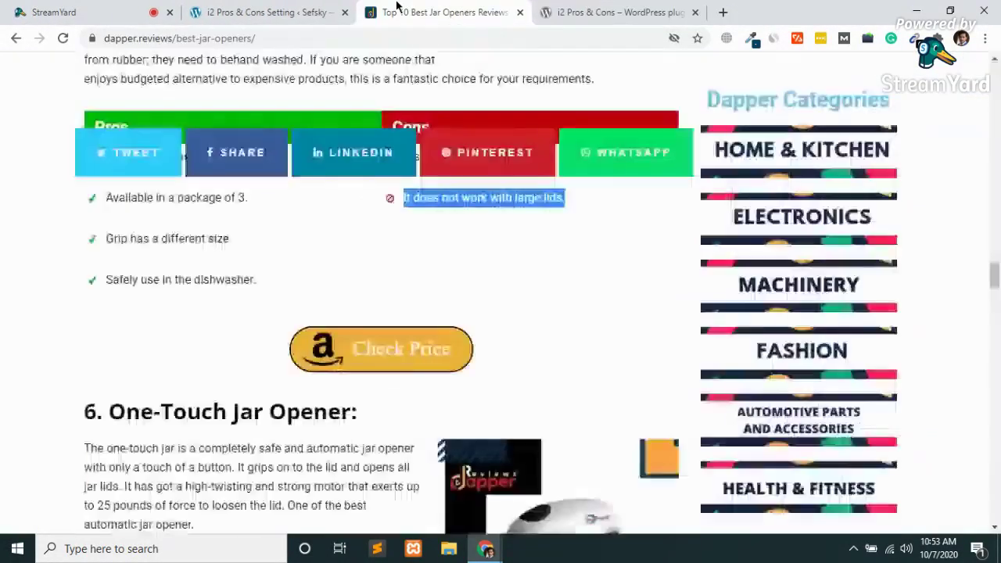
Clear the text selection on the jar openers page and load the Dapper Reviews home page via its logo.
{"action": "left_click", "coordinate": [237, 319]}
{"action": "scroll", "coordinate": [237, 318], "scroll_direction": "down", "scroll_amount": 15}
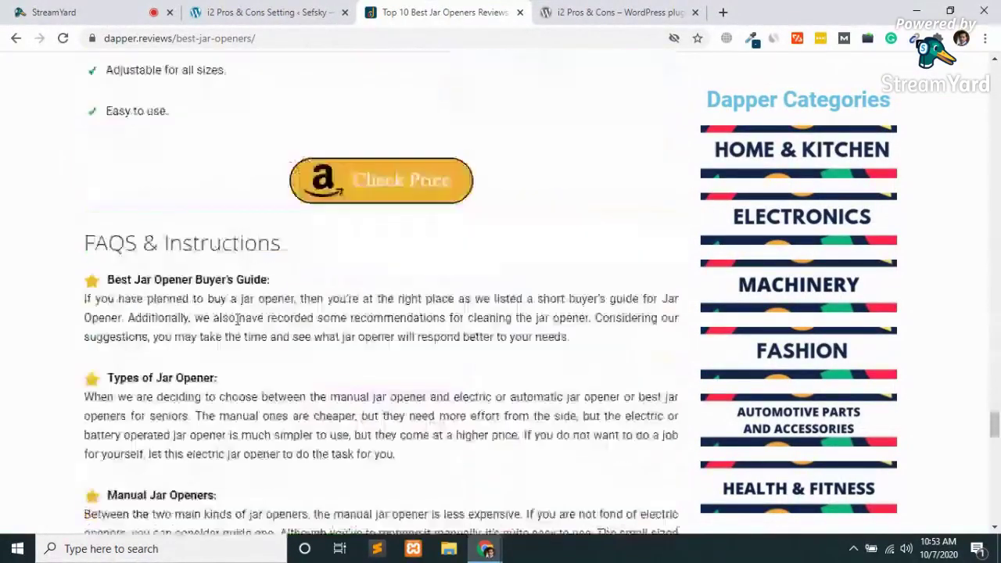
{"action": "scroll", "coordinate": [237, 319], "scroll_direction": "down", "scroll_amount": 4}
{"action": "scroll", "coordinate": [239, 326], "scroll_direction": "up", "scroll_amount": 20}
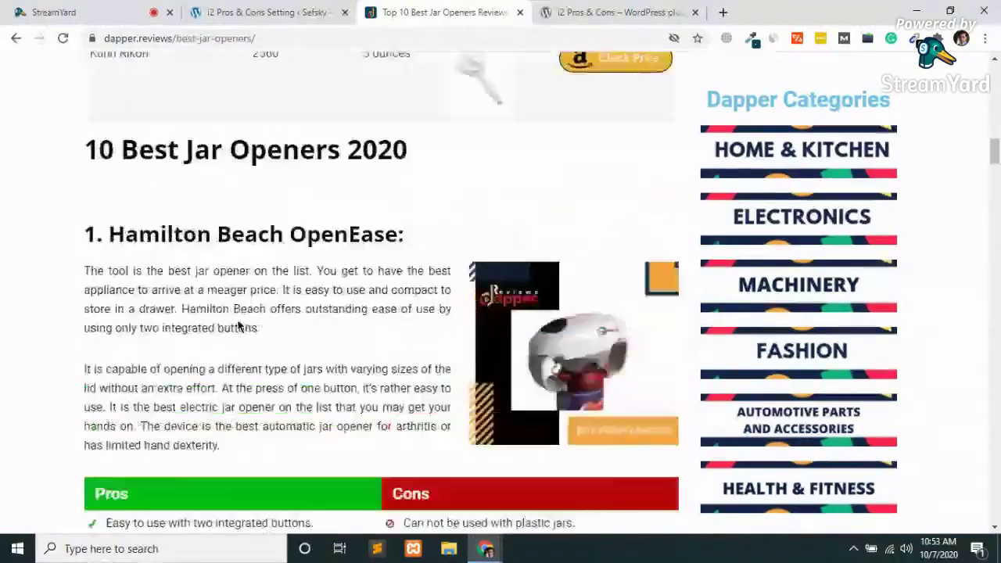
{"action": "scroll", "coordinate": [239, 326], "scroll_direction": "up", "scroll_amount": 10}
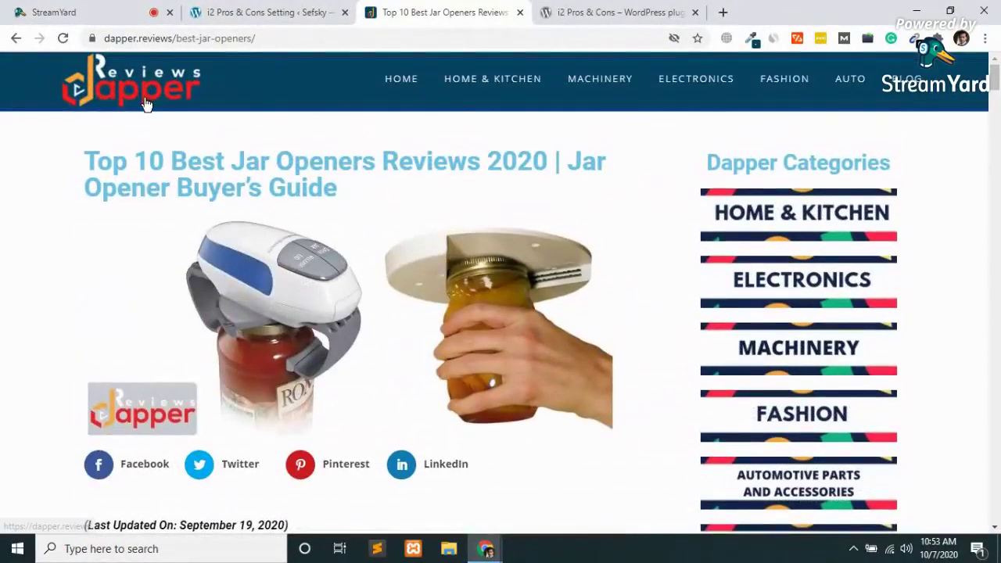
{"action": "left_click", "coordinate": [145, 104]}
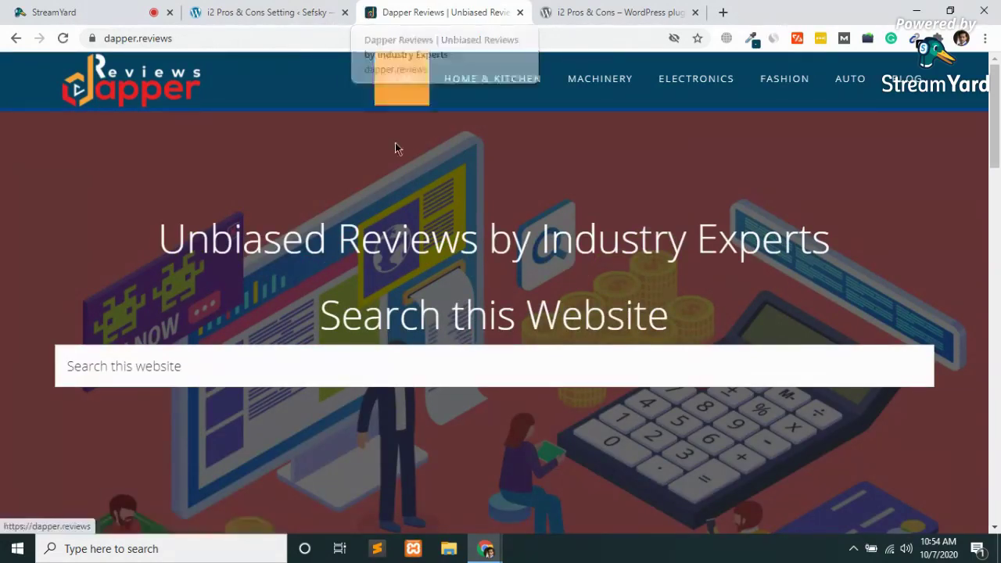
Scroll to the footer's Amazon Associates disclaimer, then return to the i2 Pros & Cons settings.
{"action": "scroll", "coordinate": [410, 184], "scroll_direction": "down", "scroll_amount": 8}
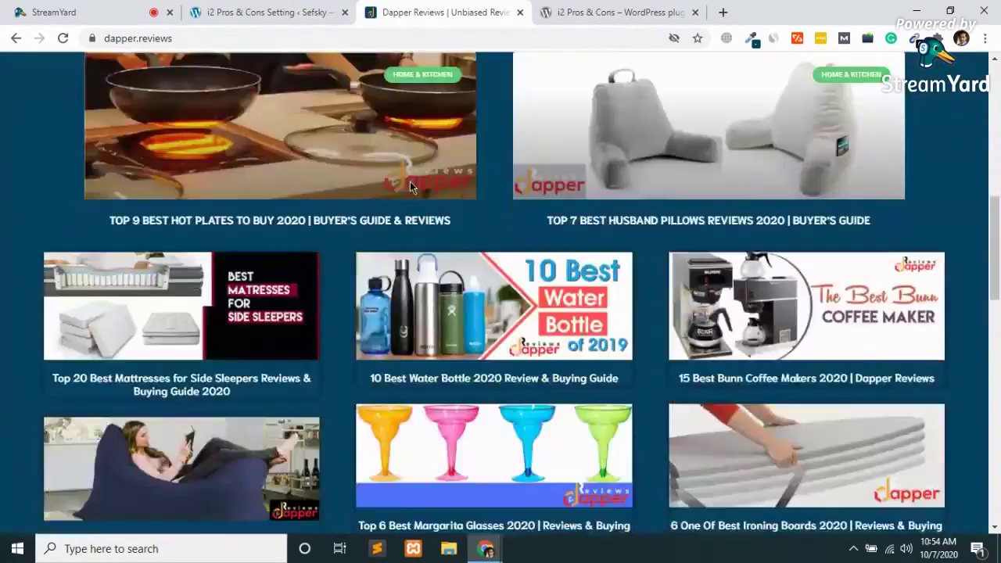
{"action": "scroll", "coordinate": [410, 186], "scroll_direction": "down", "scroll_amount": 15}
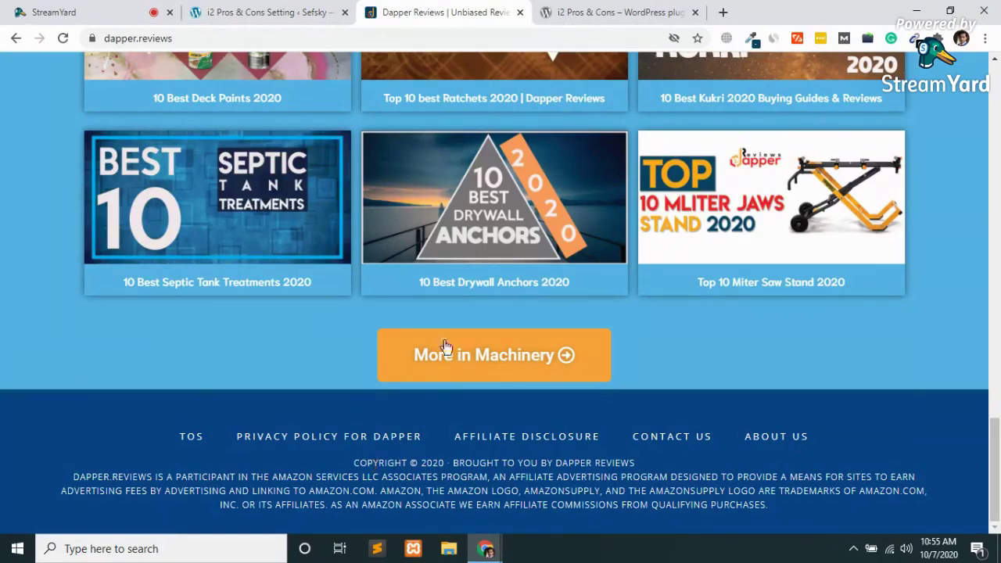
{"action": "left_click", "coordinate": [219, 9]}
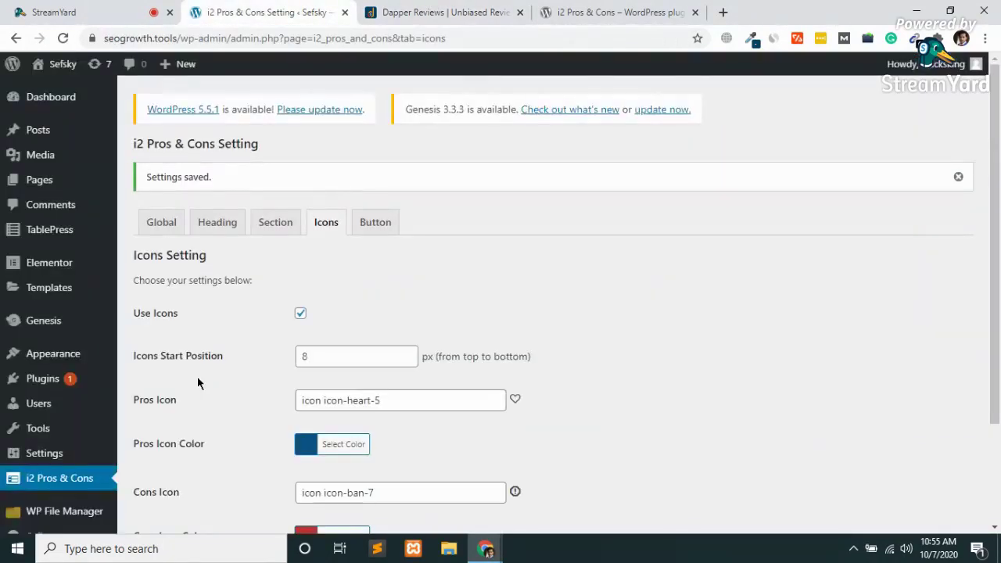
{"action": "scroll", "coordinate": [198, 377], "scroll_direction": "down", "scroll_amount": 3}
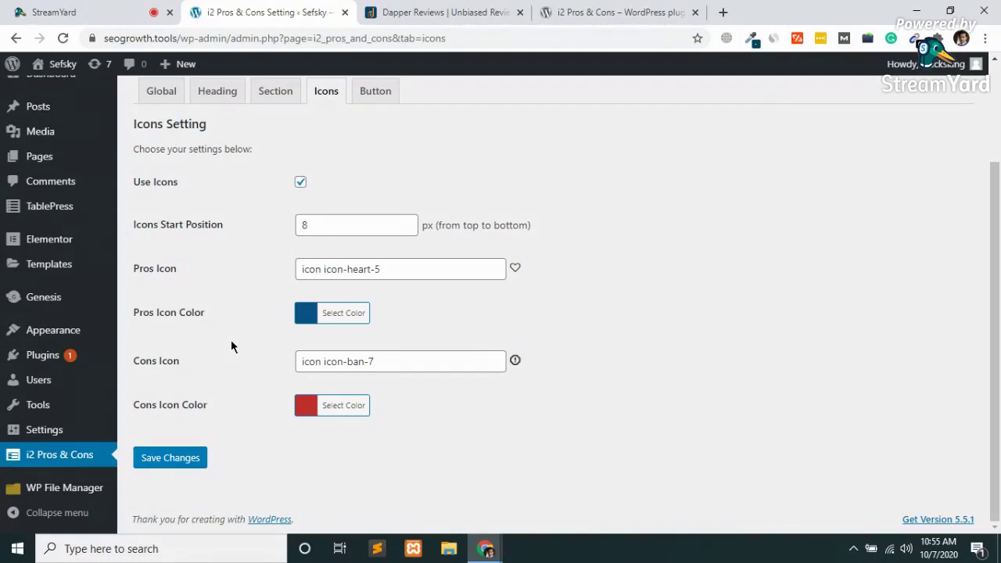
{"action": "mouse_move", "coordinate": [55, 335]}
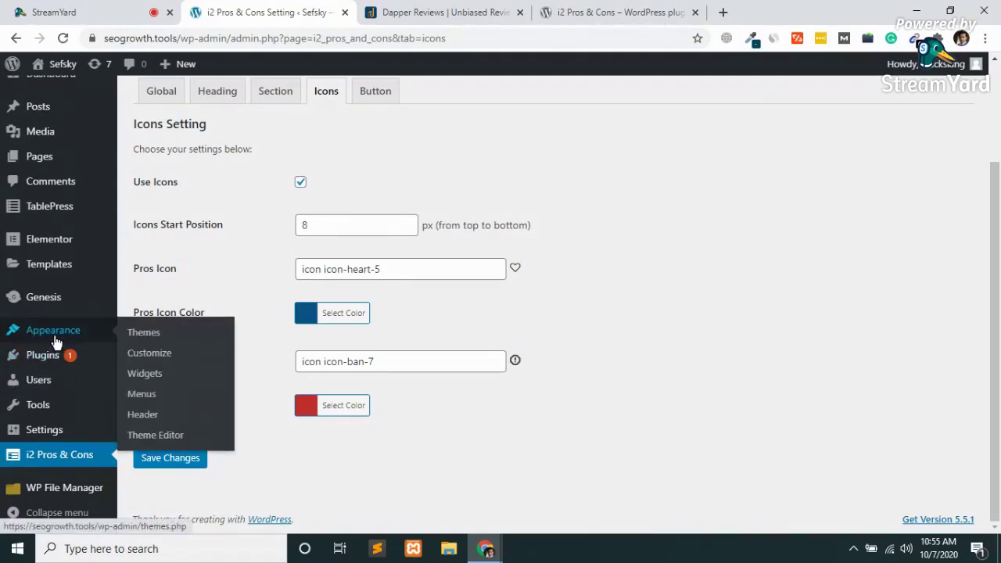
Open Appearance > Customize, check the Genesis footer credit in the preview, and show the Menus panel.
{"action": "left_click", "coordinate": [164, 358]}
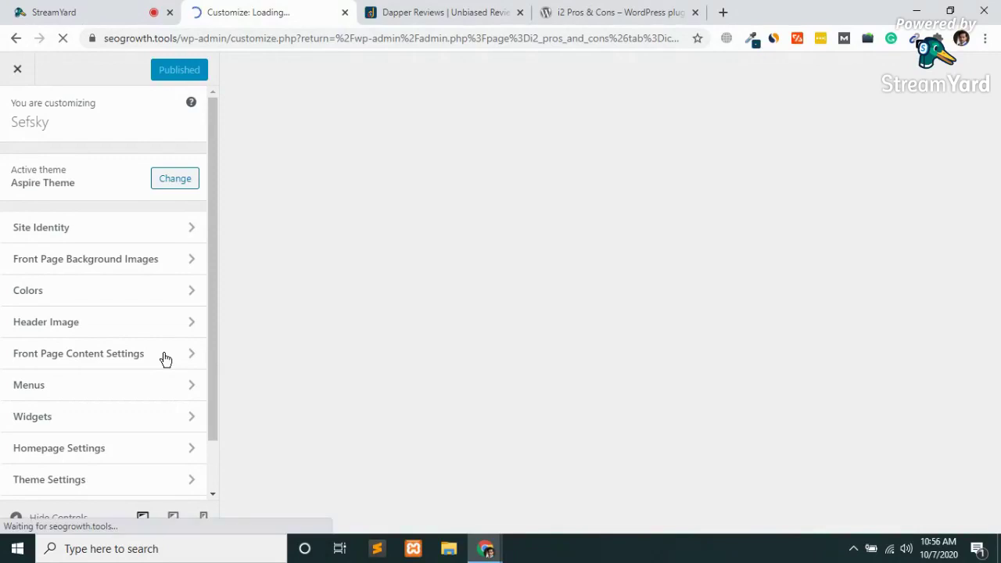
{"action": "scroll", "coordinate": [99, 354], "scroll_direction": "down", "scroll_amount": 1}
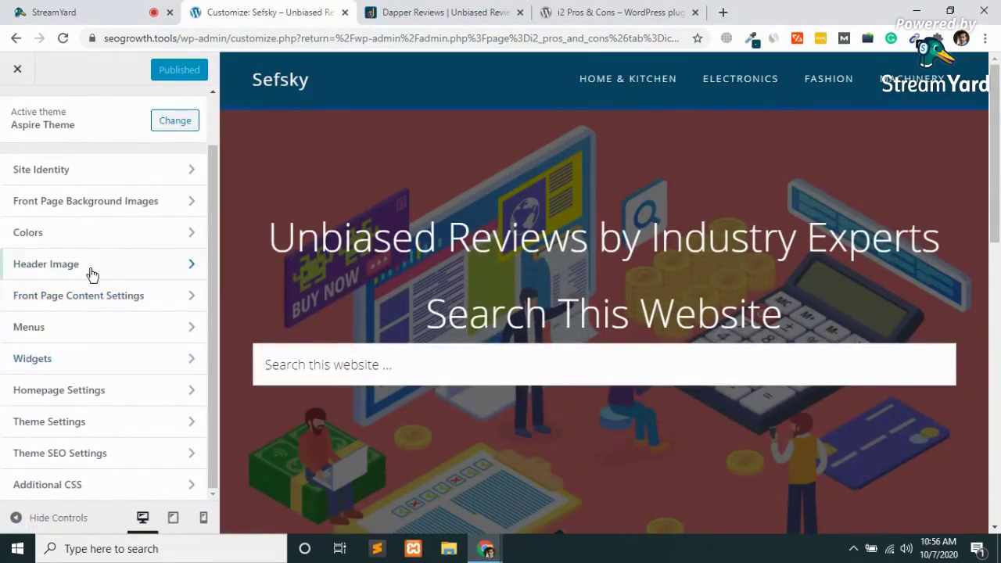
{"action": "scroll", "coordinate": [92, 272], "scroll_direction": "up", "scroll_amount": 1}
{"action": "scroll", "coordinate": [92, 273], "scroll_direction": "down", "scroll_amount": 1}
{"action": "scroll", "coordinate": [582, 418], "scroll_direction": "down", "scroll_amount": 15}
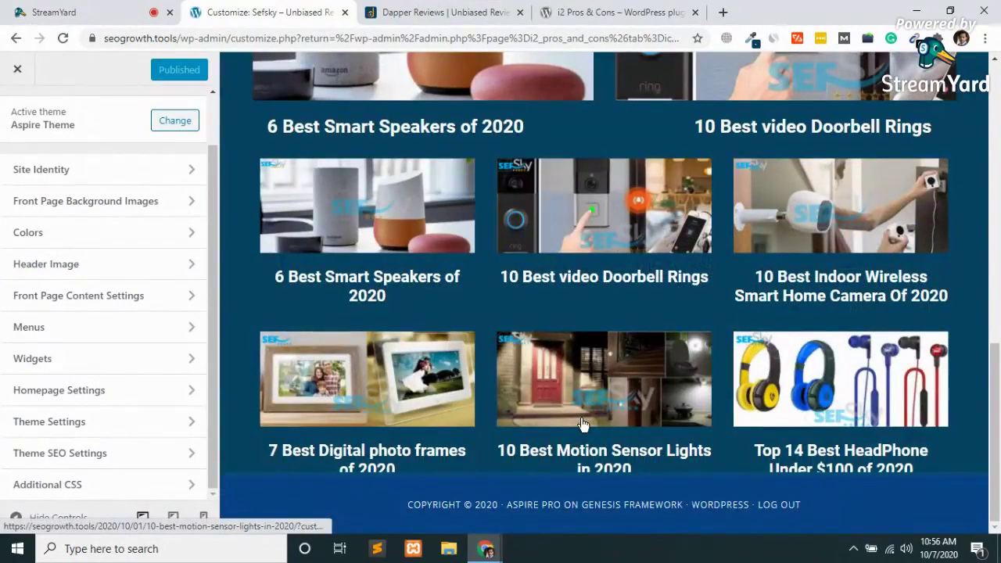
{"action": "scroll", "coordinate": [582, 421], "scroll_direction": "up", "scroll_amount": 15}
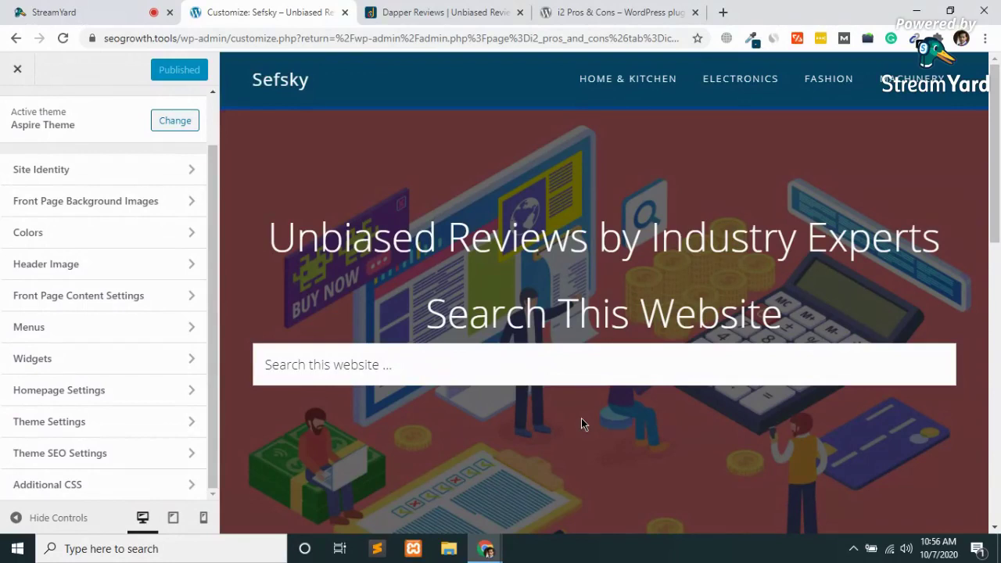
{"action": "left_click", "coordinate": [82, 329]}
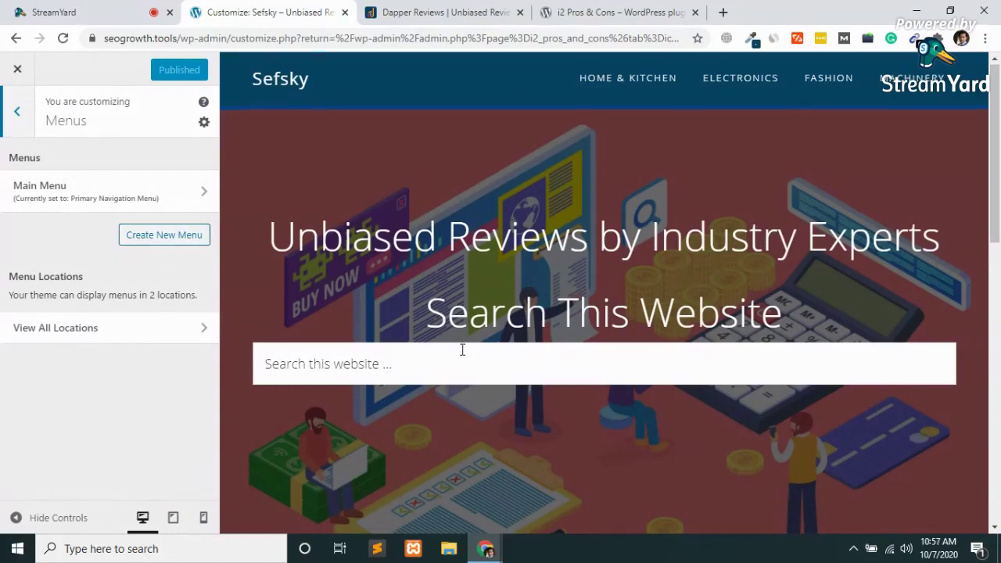
{"action": "scroll", "coordinate": [462, 349], "scroll_direction": "down", "scroll_amount": 15}
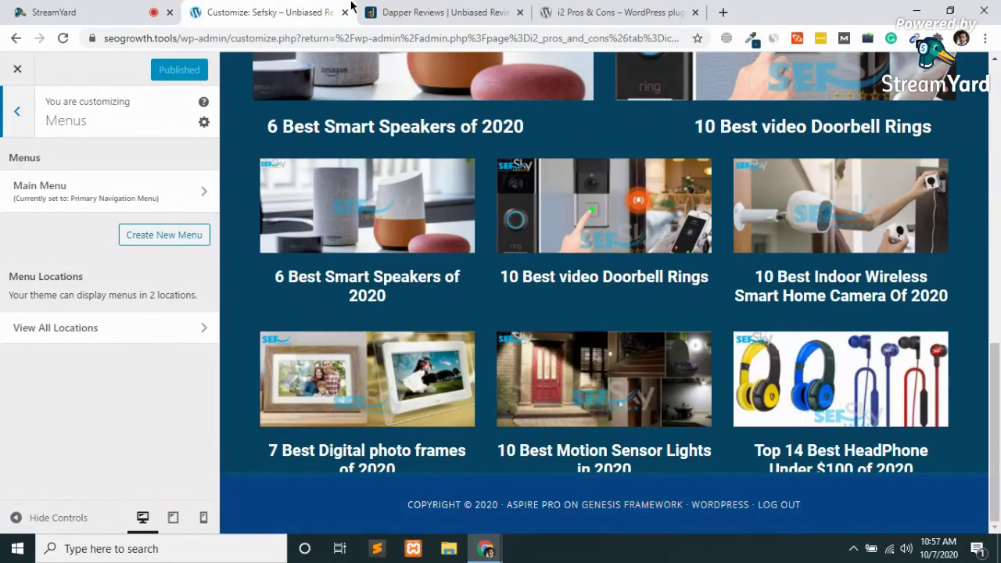
{"action": "left_click", "coordinate": [723, 13]}
Load sefsky.com and scroll down to its Amazon disclaimer footer.
{"action": "type", "text": "s"}
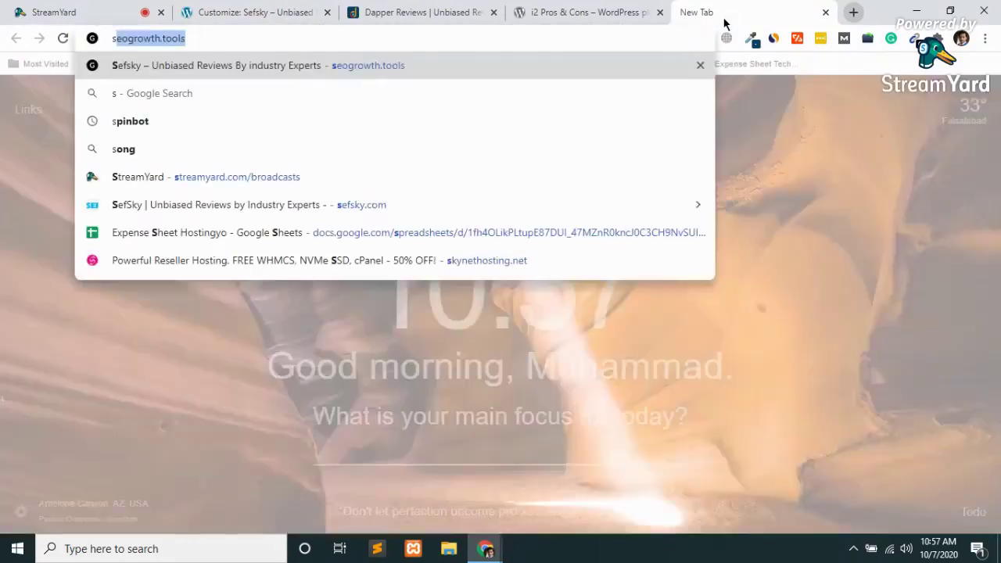
{"action": "key", "text": "BackSpace"}
{"action": "type", "text": "efsky"}
{"action": "key", "text": "Return"}
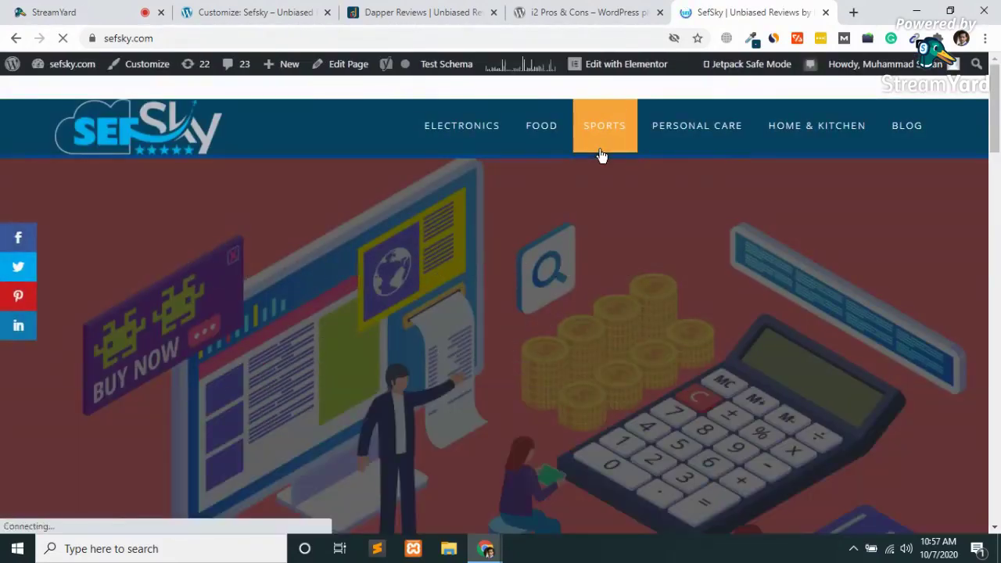
{"action": "scroll", "coordinate": [601, 155], "scroll_direction": "down", "scroll_amount": 10}
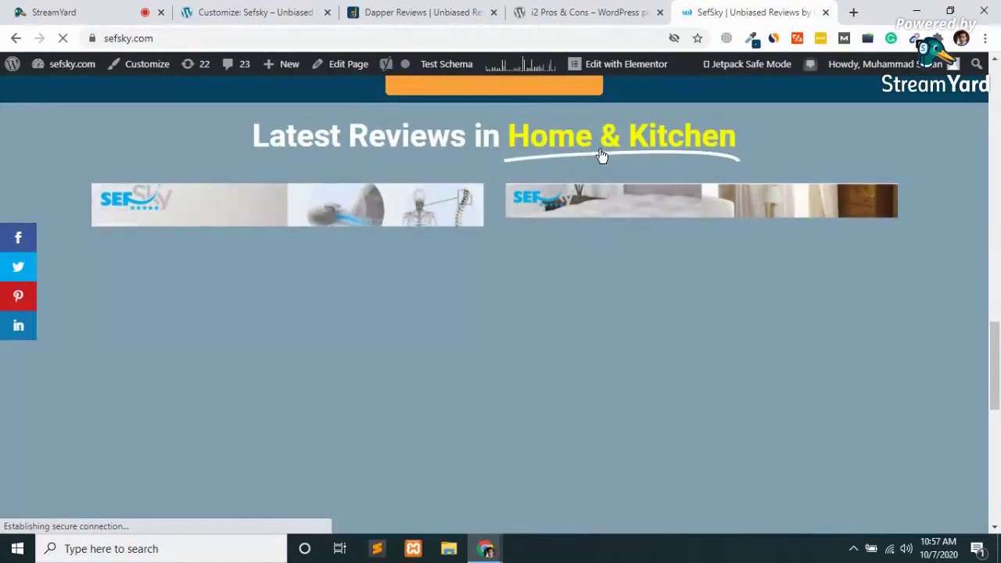
{"action": "scroll", "coordinate": [600, 157], "scroll_direction": "down", "scroll_amount": 5}
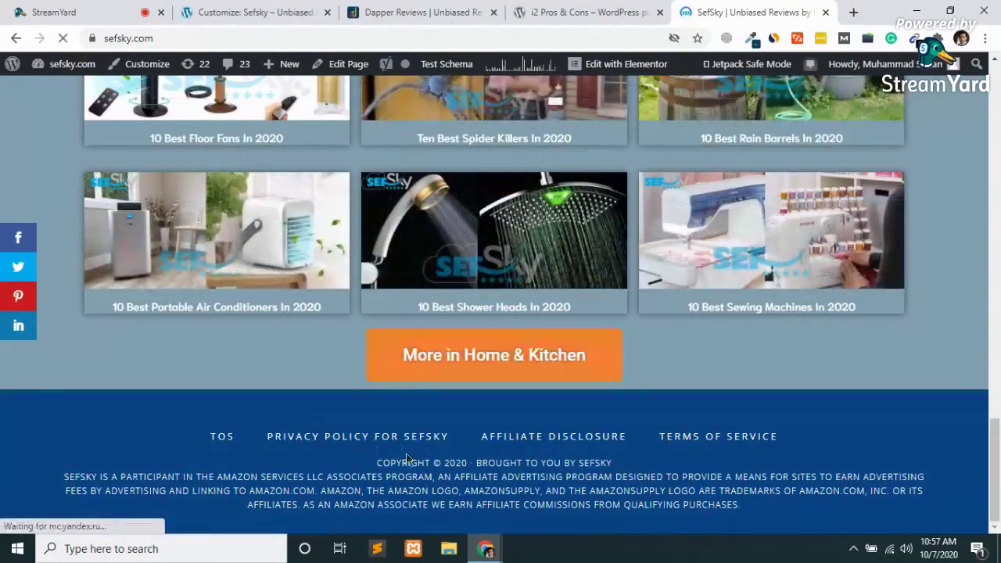
Load seogrowth.tools in the same tab and scroll down the page.
{"action": "left_click", "coordinate": [162, 38]}
{"action": "type", "text": "seogrowth.tools"}
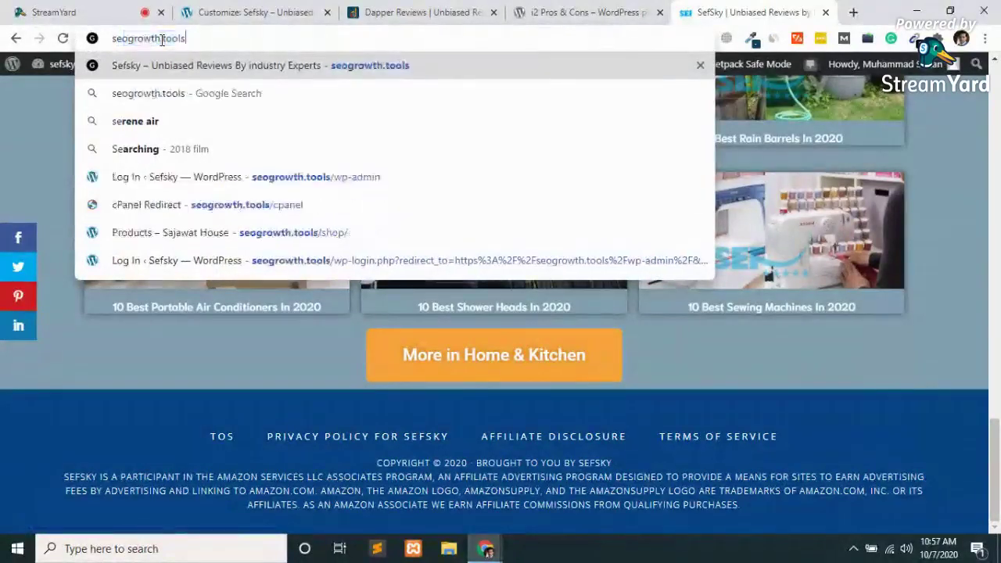
{"action": "key", "text": "Return"}
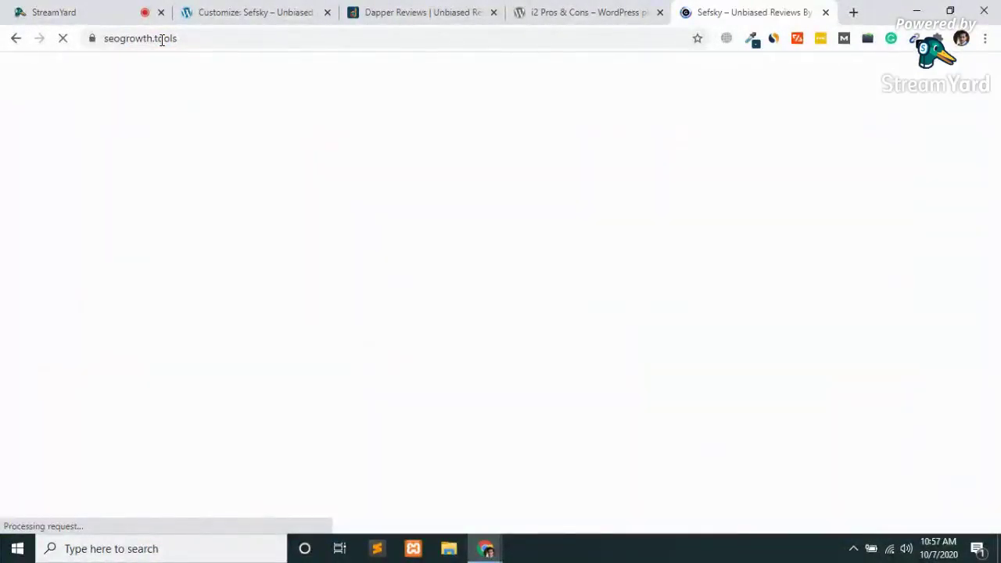
{"action": "scroll", "coordinate": [166, 396], "scroll_direction": "down", "scroll_amount": 10}
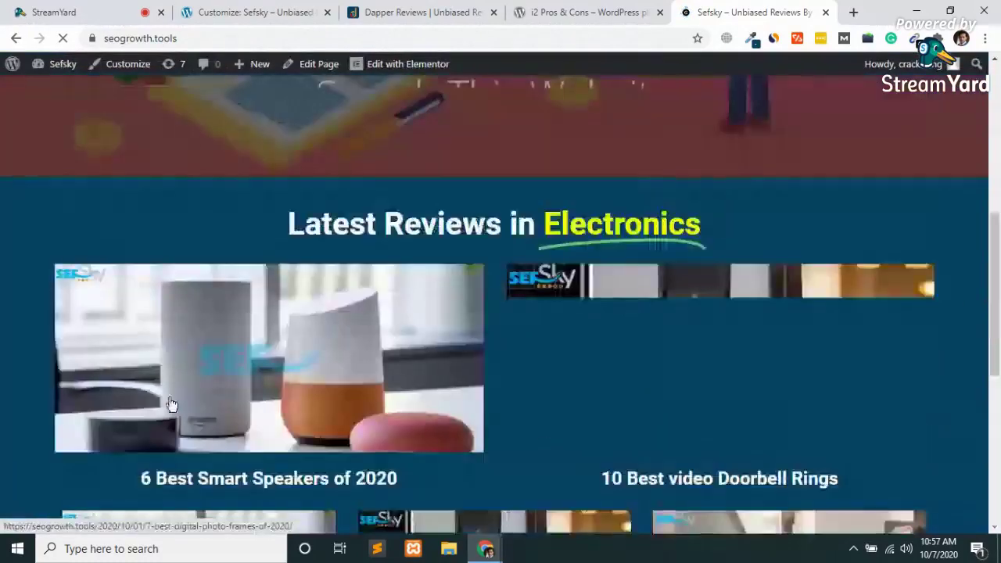
{"action": "scroll", "coordinate": [167, 409], "scroll_direction": "down", "scroll_amount": 3}
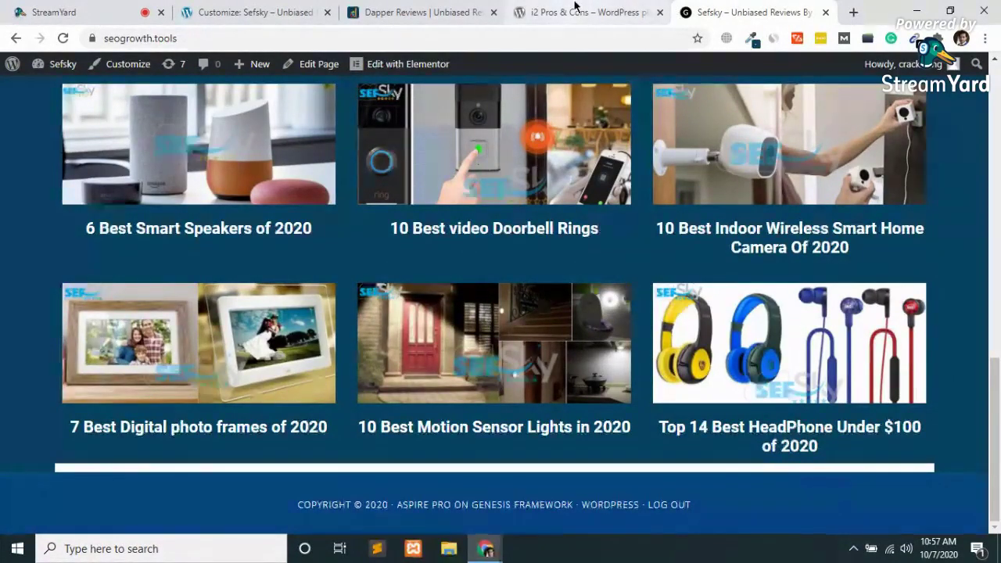
Close the i2 Pros & Cons and Dapper Reviews tabs, then return to the live Sefsky site.
{"action": "left_click", "coordinate": [656, 17]}
{"action": "left_click", "coordinate": [660, 13]}
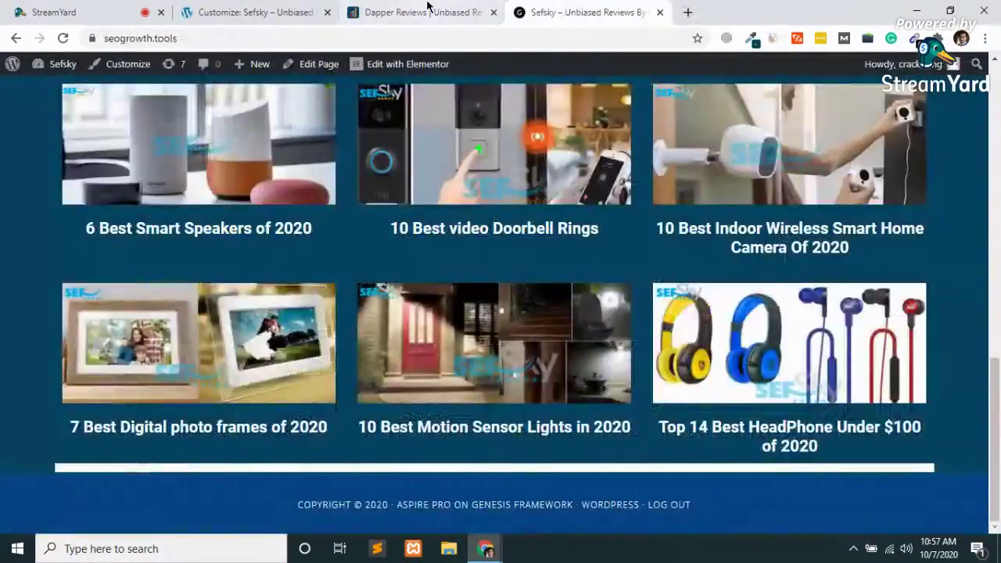
{"action": "left_click", "coordinate": [426, 12]}
{"action": "left_click", "coordinate": [494, 13]}
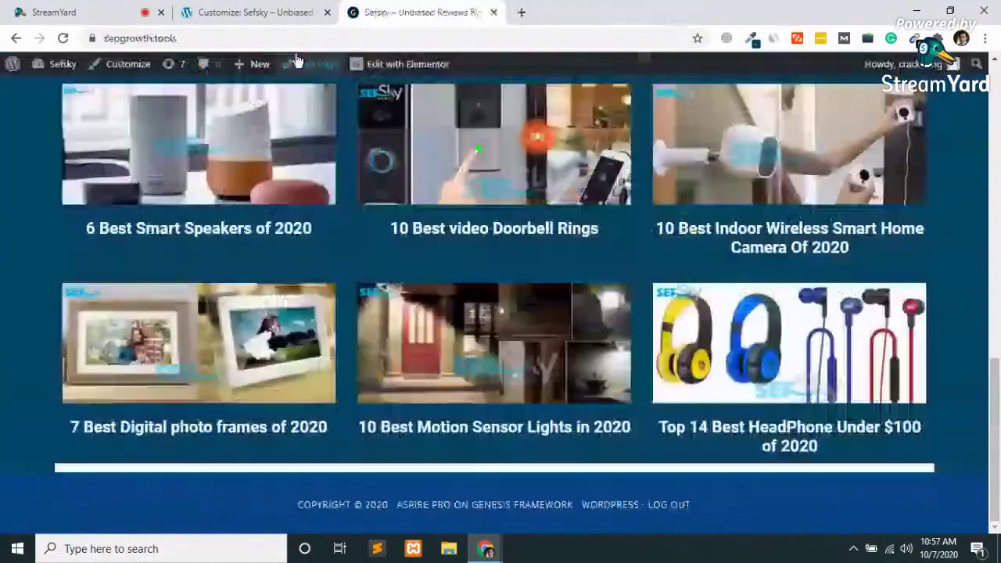
{"action": "left_click", "coordinate": [263, 9]}
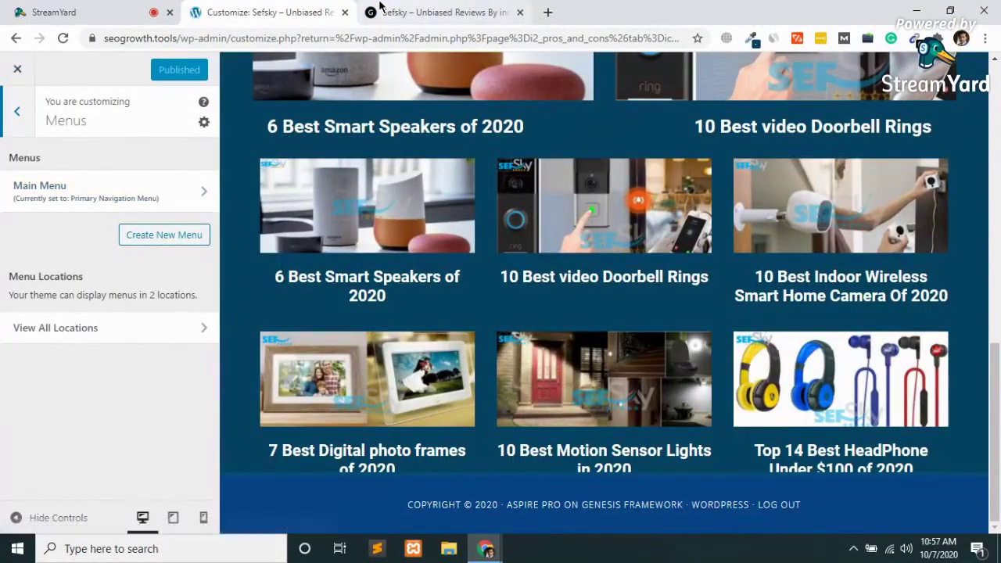
{"action": "left_click", "coordinate": [438, 12]}
Go to the Menus admin page and look over the menu editor.
{"action": "mouse_move", "coordinate": [60, 66]}
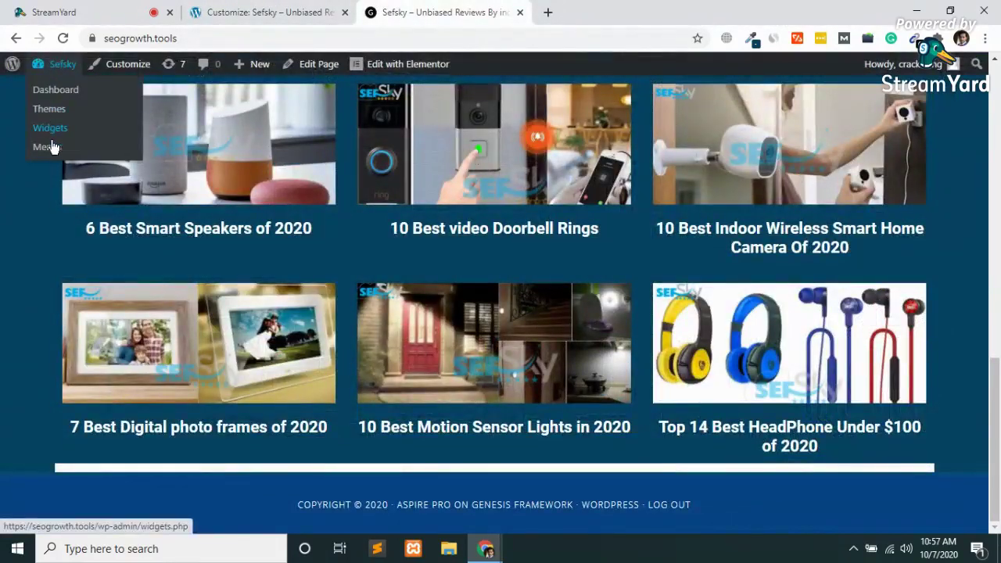
{"action": "left_click", "coordinate": [50, 149]}
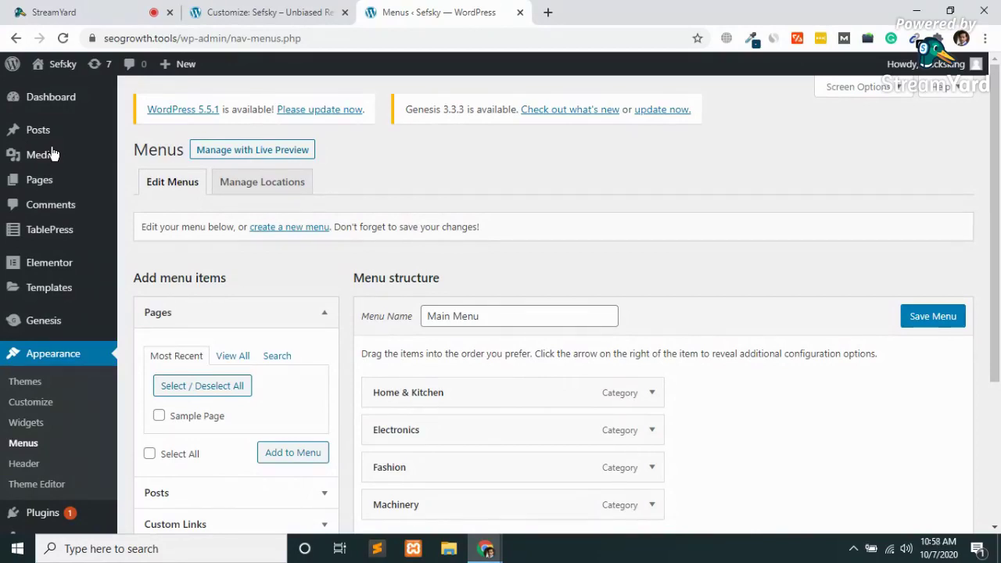
{"action": "mouse_move", "coordinate": [66, 533]}
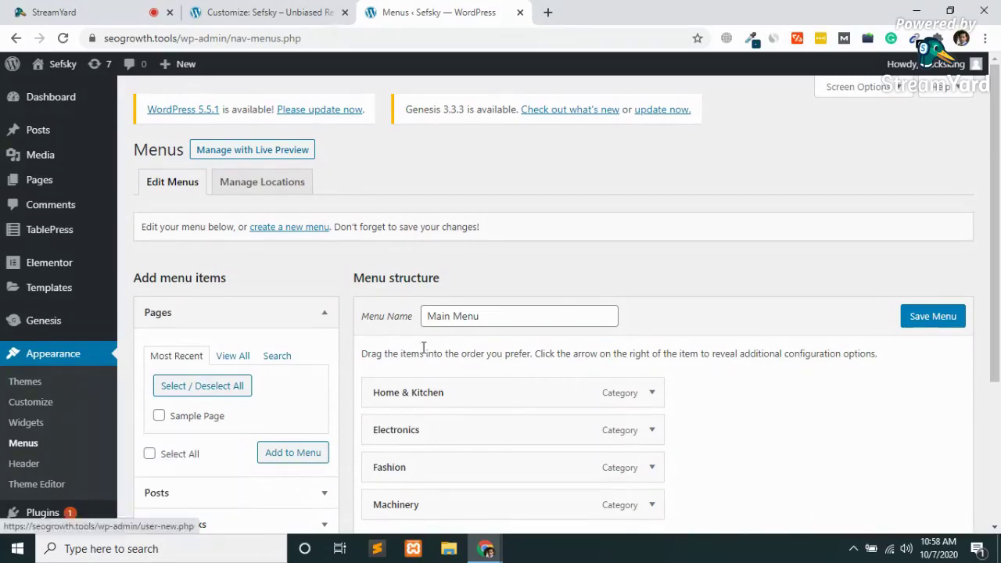
{"action": "scroll", "coordinate": [328, 289], "scroll_direction": "down", "scroll_amount": 3}
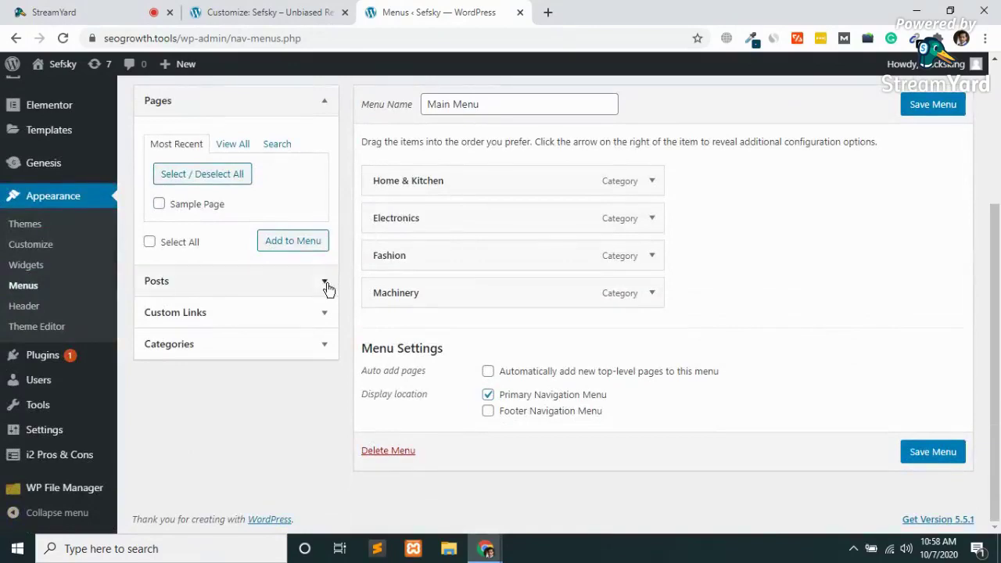
{"action": "scroll", "coordinate": [328, 288], "scroll_direction": "up", "scroll_amount": 1}
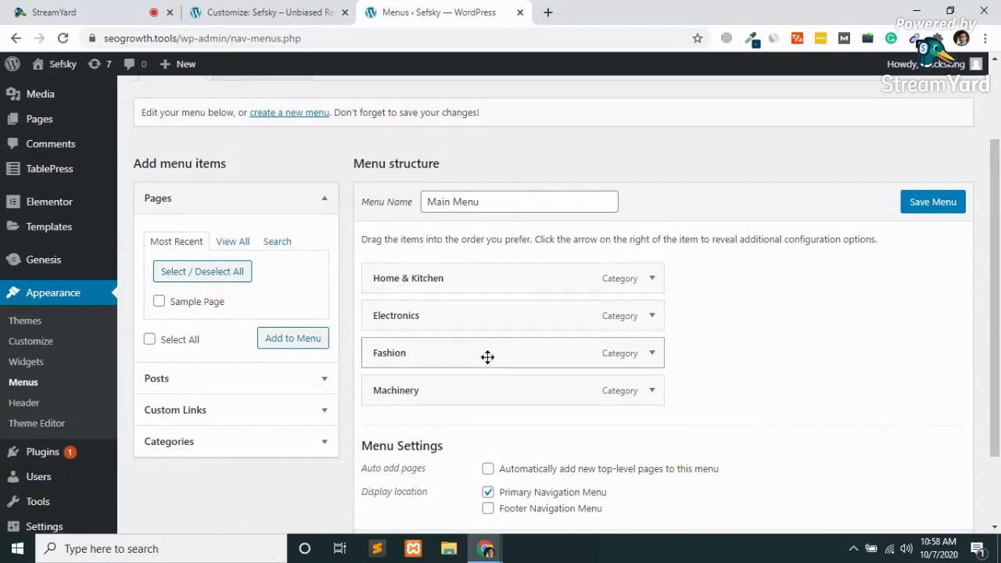
{"action": "scroll", "coordinate": [525, 384], "scroll_direction": "down", "scroll_amount": 1}
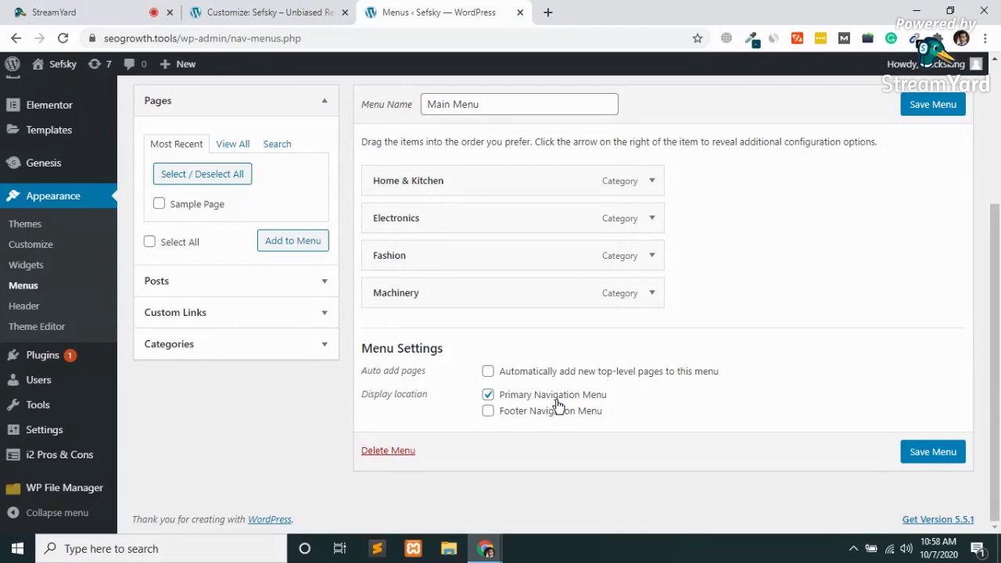
{"action": "scroll", "coordinate": [558, 405], "scroll_direction": "up", "scroll_amount": 3}
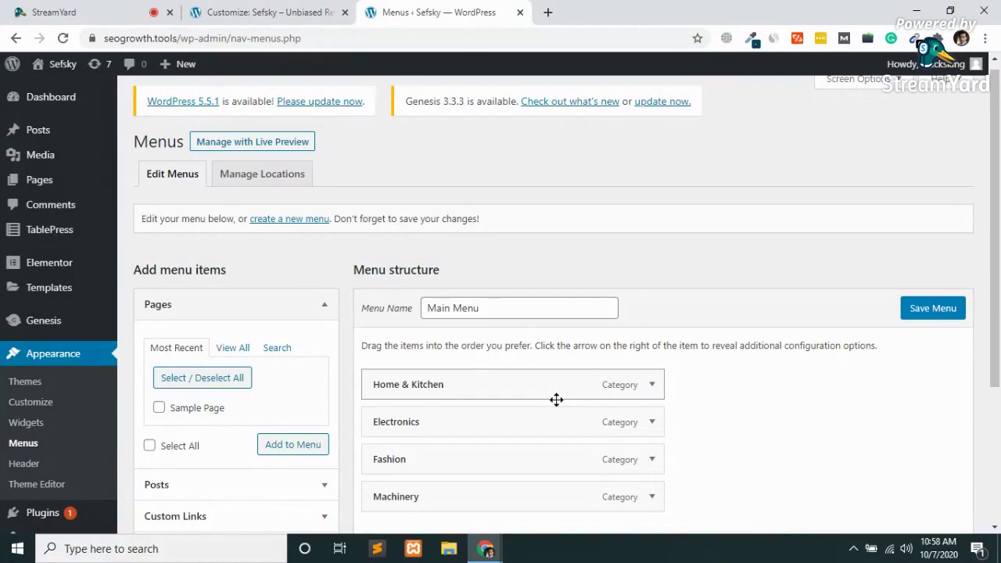
{"action": "scroll", "coordinate": [556, 400], "scroll_direction": "down", "scroll_amount": 3}
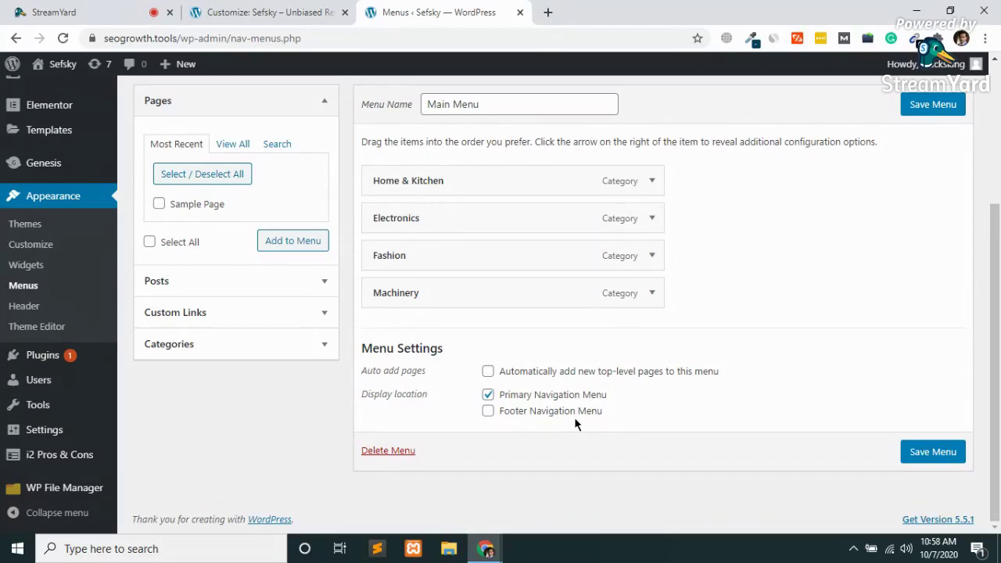
{"action": "scroll", "coordinate": [575, 425], "scroll_direction": "up", "scroll_amount": 3}
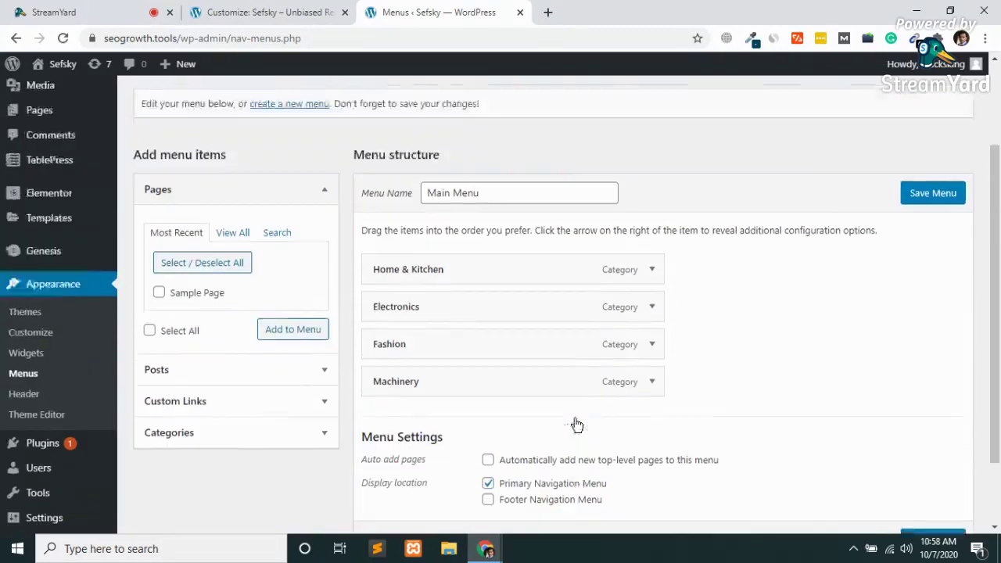
Create a new menu named Footer Menu, then open the Pages list in a new tab.
{"action": "left_click", "coordinate": [280, 228]}
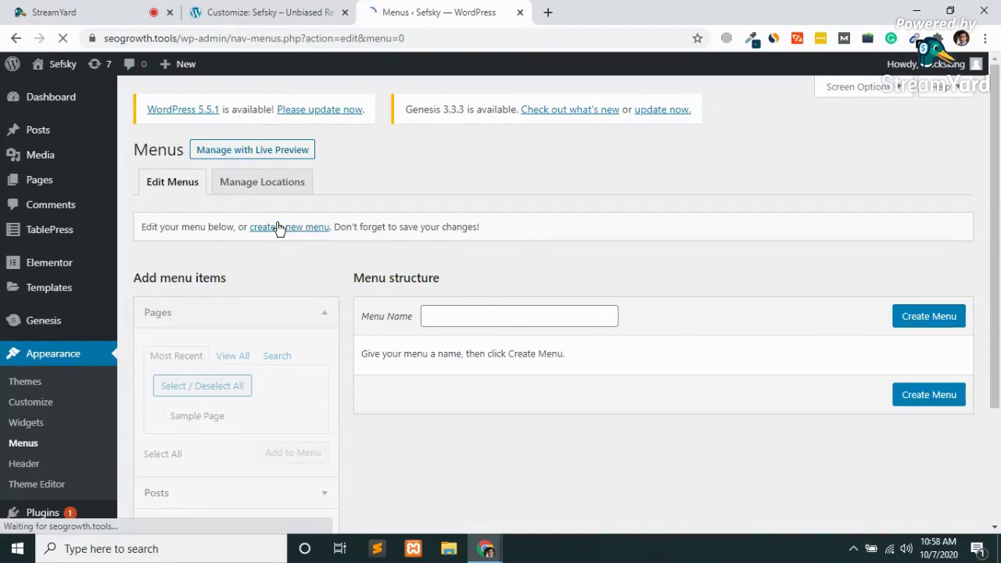
{"action": "left_click", "coordinate": [468, 318]}
{"action": "type", "text": "Foote"}
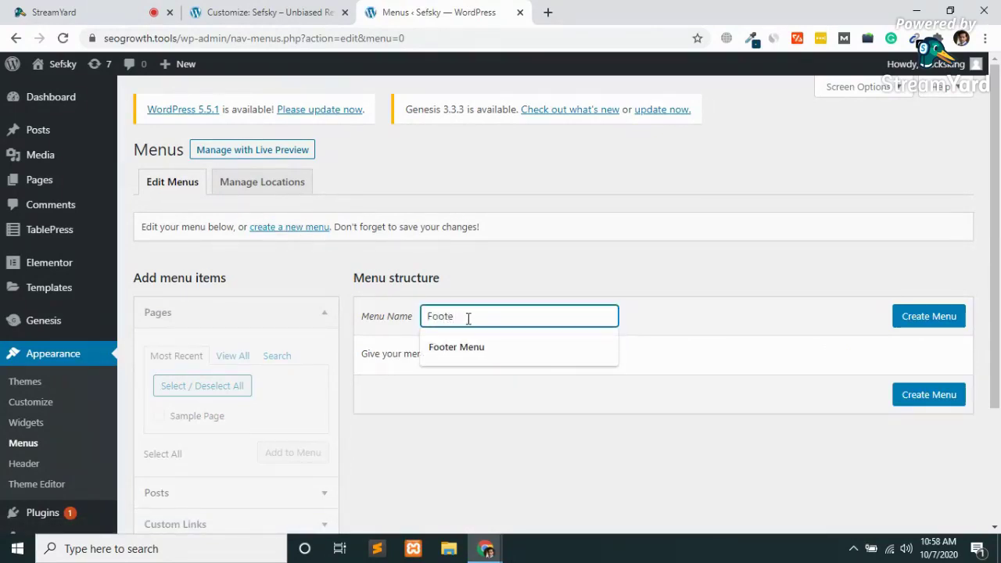
{"action": "key", "text": "Down"}
{"action": "key", "text": "Return"}
{"action": "key", "text": "Return"}
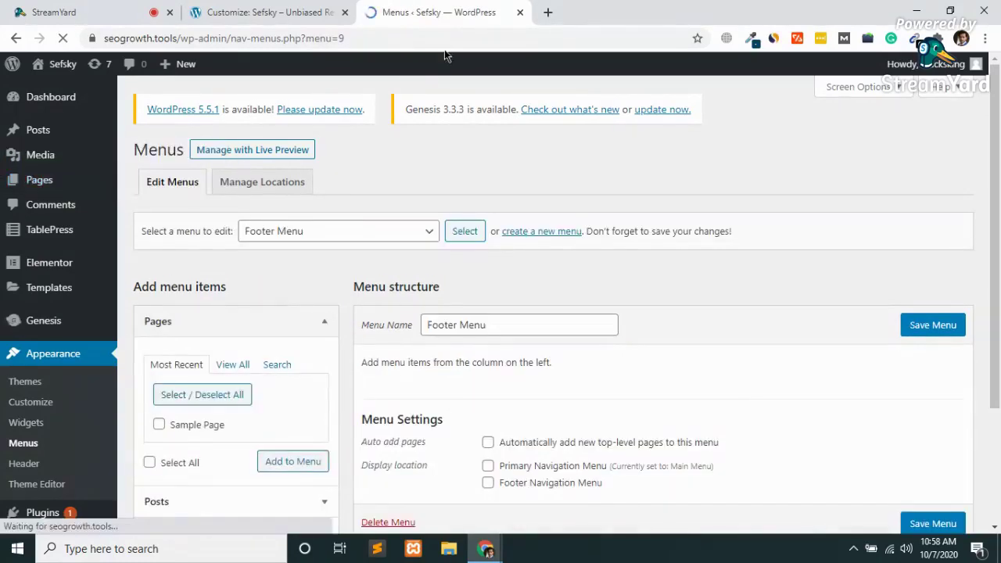
{"action": "middle_click", "coordinate": [44, 194]}
{"action": "left_click", "coordinate": [579, 10]}
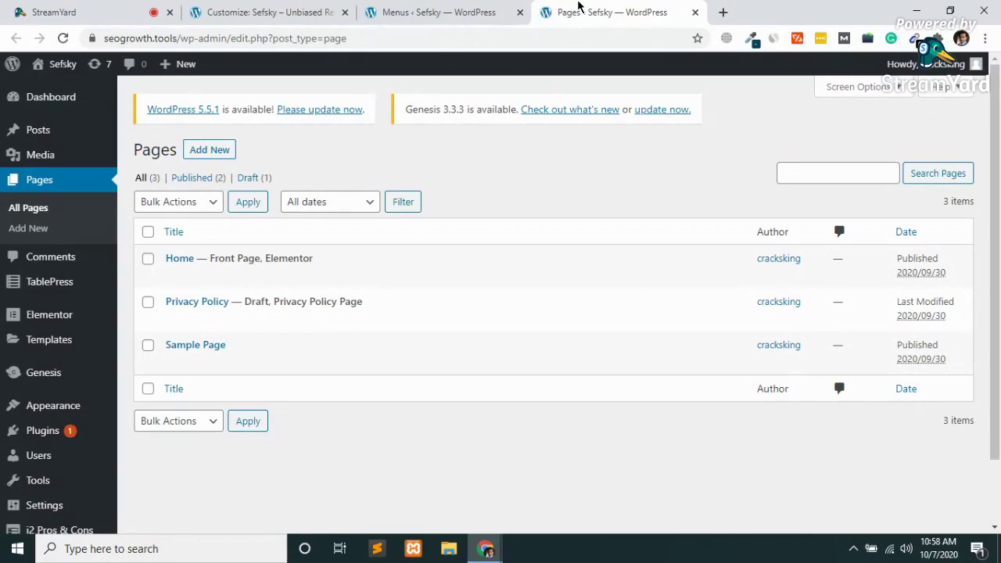
Publish a new blank page titled Affiliate Disclosure.
{"action": "mouse_move", "coordinate": [357, 346]}
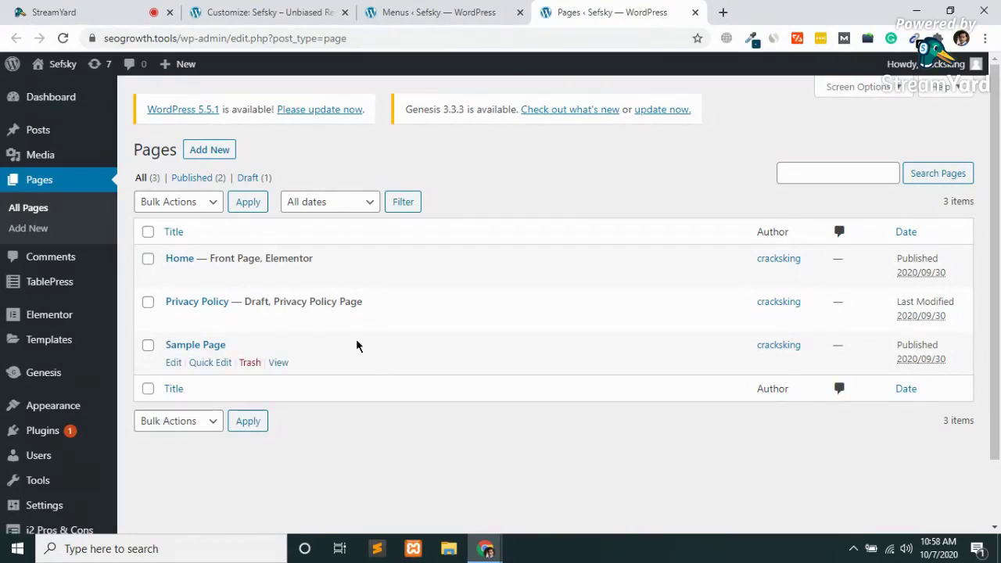
{"action": "left_click", "coordinate": [212, 156]}
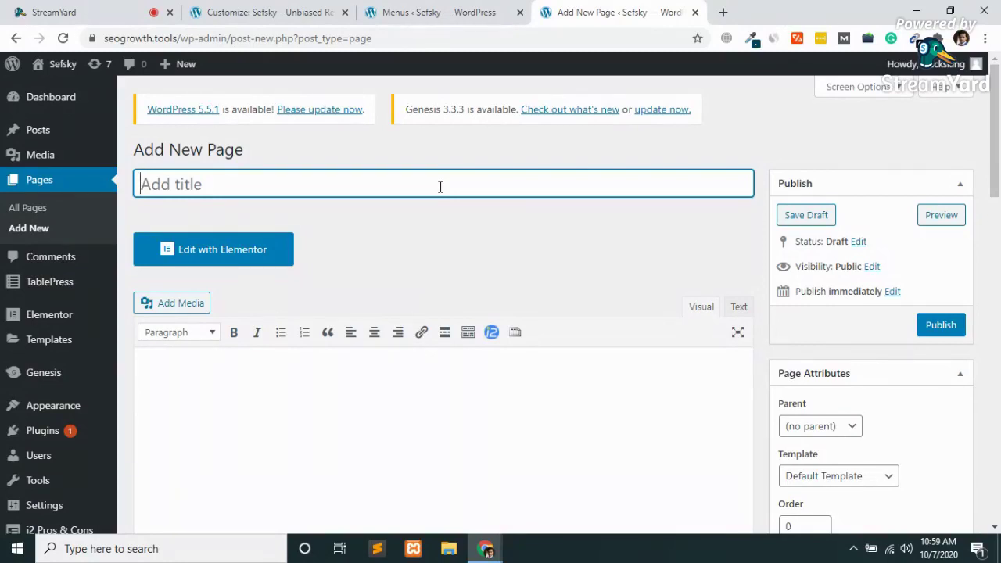
{"action": "type", "text": "Affila"}
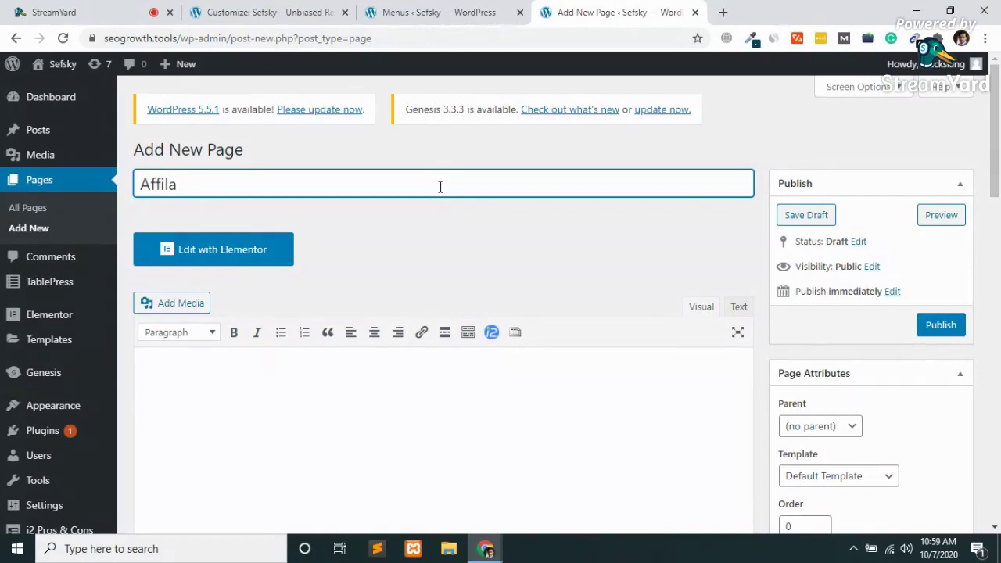
{"action": "key", "text": "BackSpace"}
{"action": "type", "text": "iate Disco"}
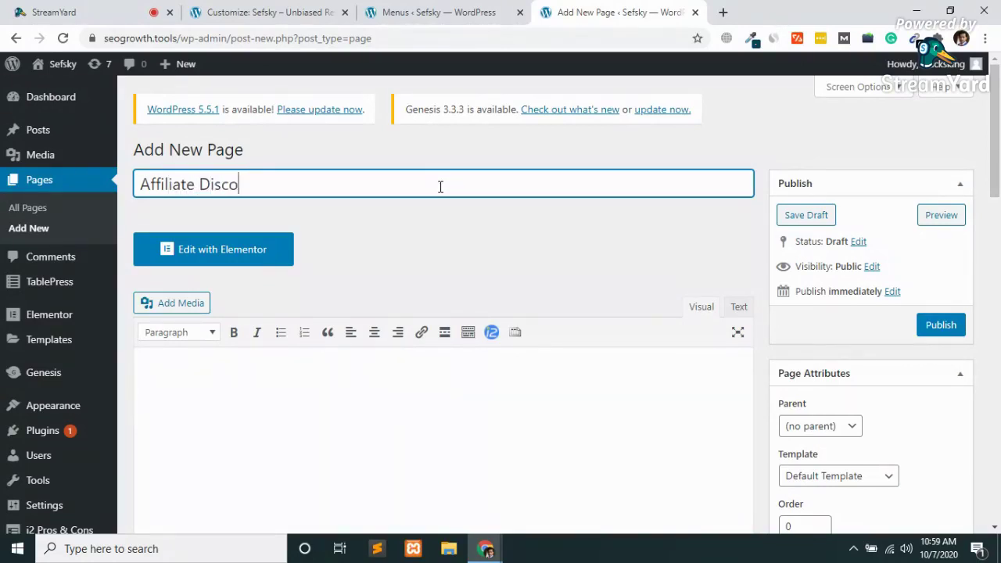
{"action": "type", "text": "s"}
{"action": "key", "text": "BackSpace"}
{"action": "key", "text": "BackSpace"}
{"action": "key", "text": "BackSpace"}
{"action": "type", "text": "losure"}
{"action": "left_click", "coordinate": [948, 324]}
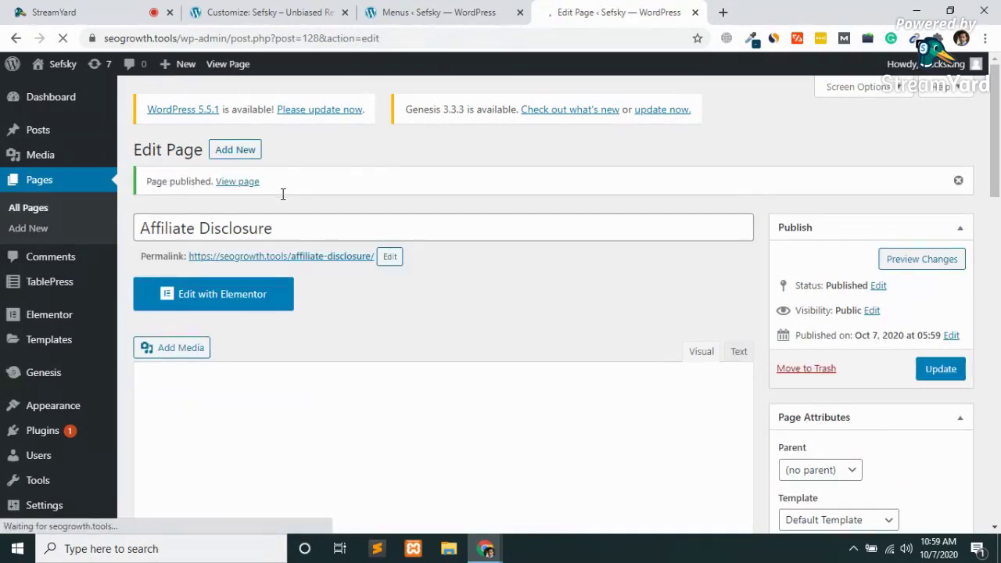
Publish another blank page titled Conatact Us.
{"action": "left_click", "coordinate": [246, 151]}
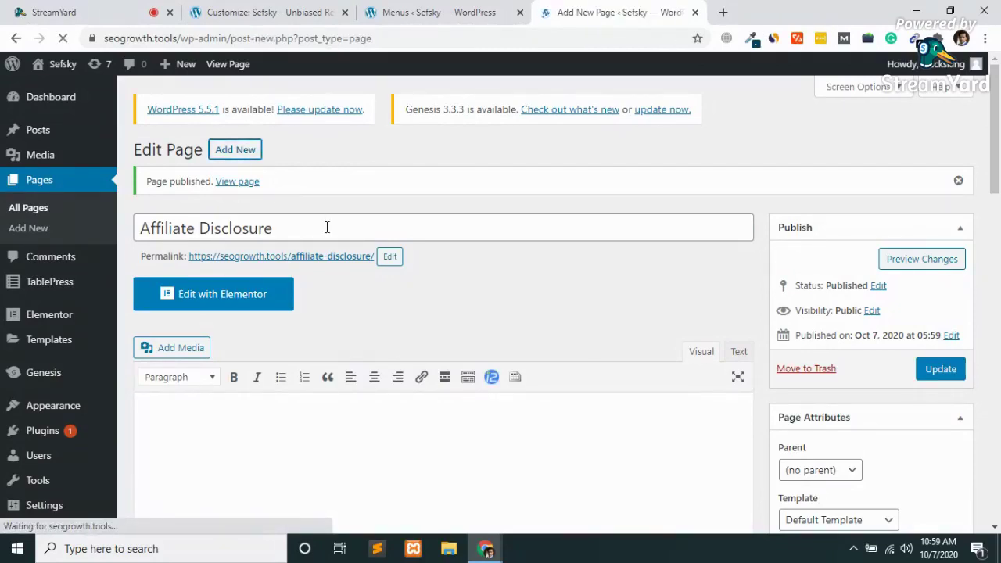
{"action": "type", "text": "Conatact"}
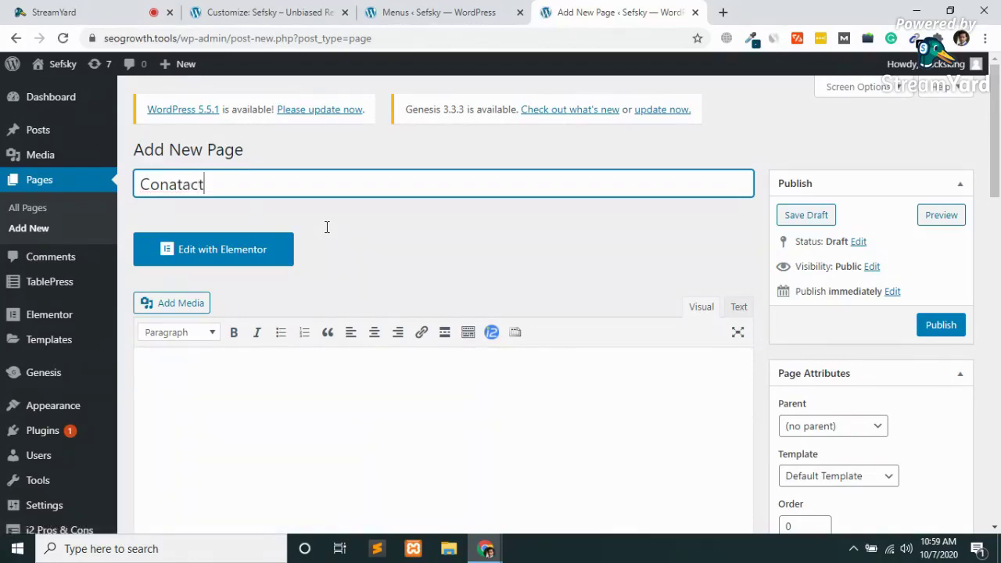
{"action": "type", "text": " Us"}
{"action": "left_click", "coordinate": [948, 337]}
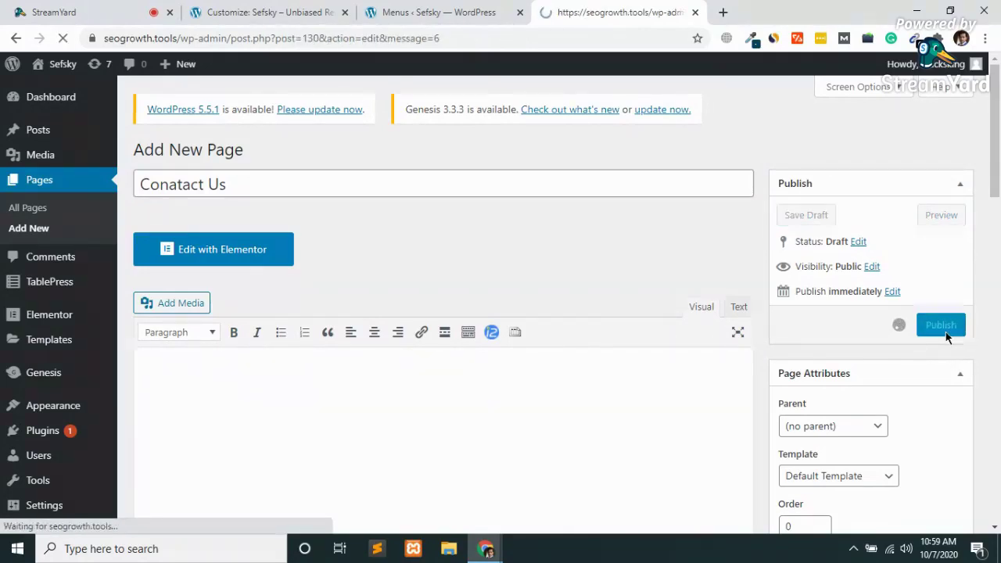
Reload the menu editor and show all pages in the Pages box.
{"action": "left_click", "coordinate": [461, 10]}
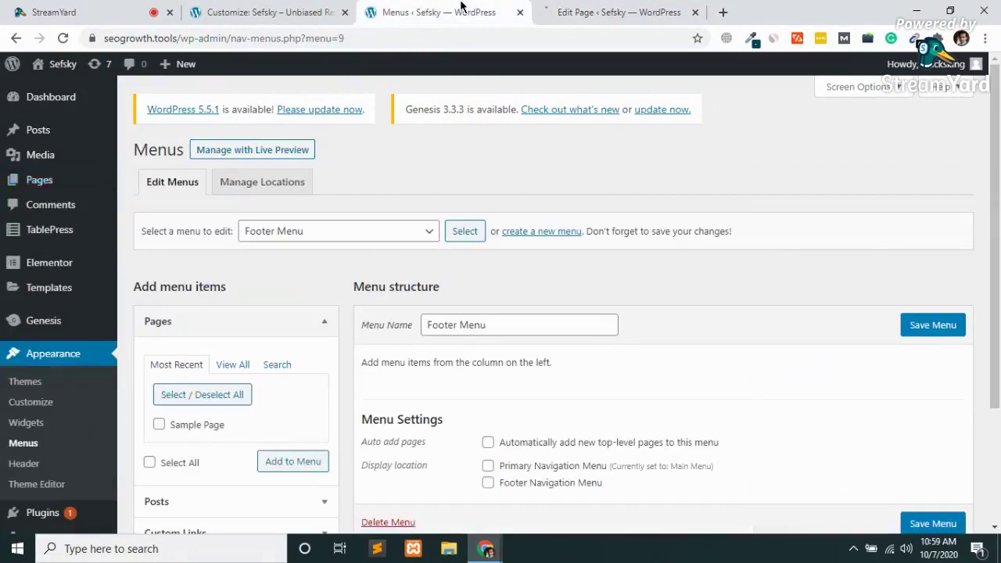
{"action": "left_click", "coordinate": [63, 38]}
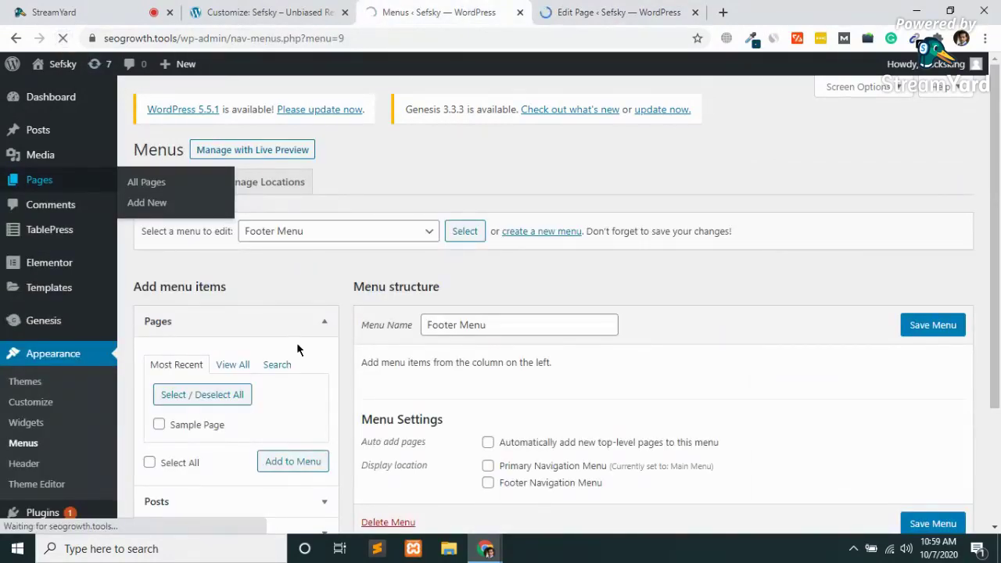
{"action": "scroll", "coordinate": [298, 347], "scroll_direction": "down", "scroll_amount": 2}
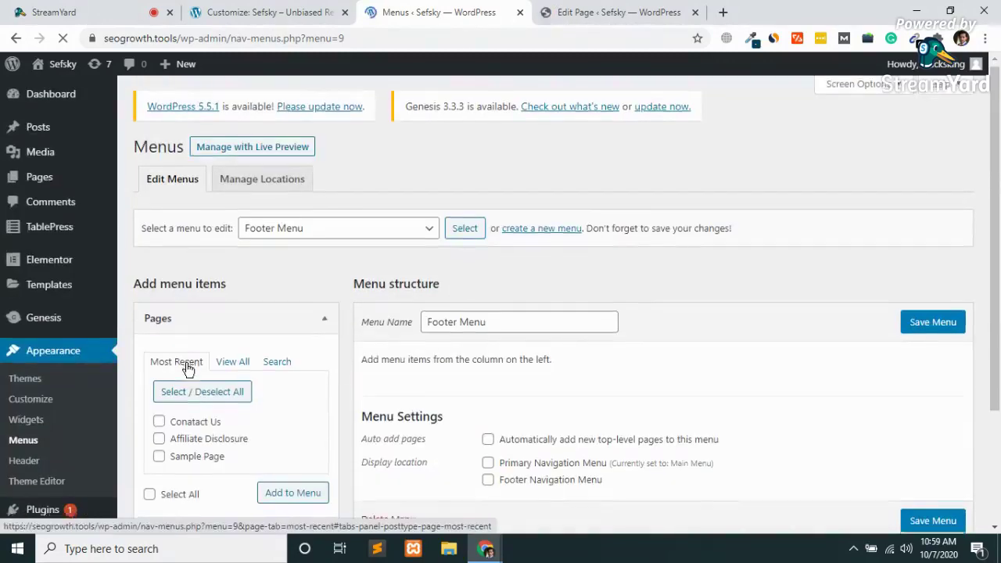
{"action": "scroll", "coordinate": [186, 369], "scroll_direction": "down", "scroll_amount": 2}
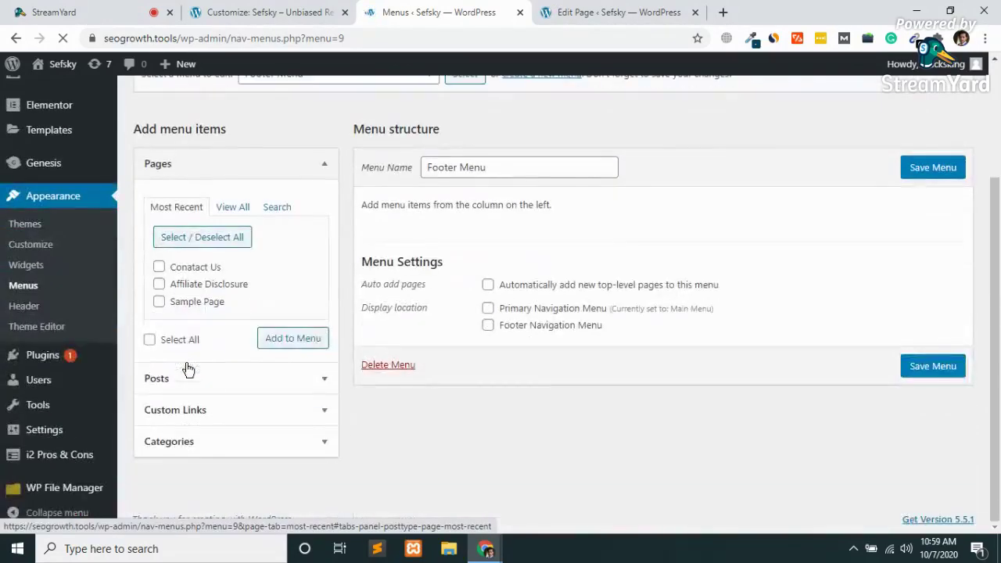
{"action": "left_click", "coordinate": [226, 211]}
Tick Home, Affiliate Disclosure and Conatact Us, leaving Sample Page unchecked, then return to the page editor.
{"action": "left_click", "coordinate": [159, 267]}
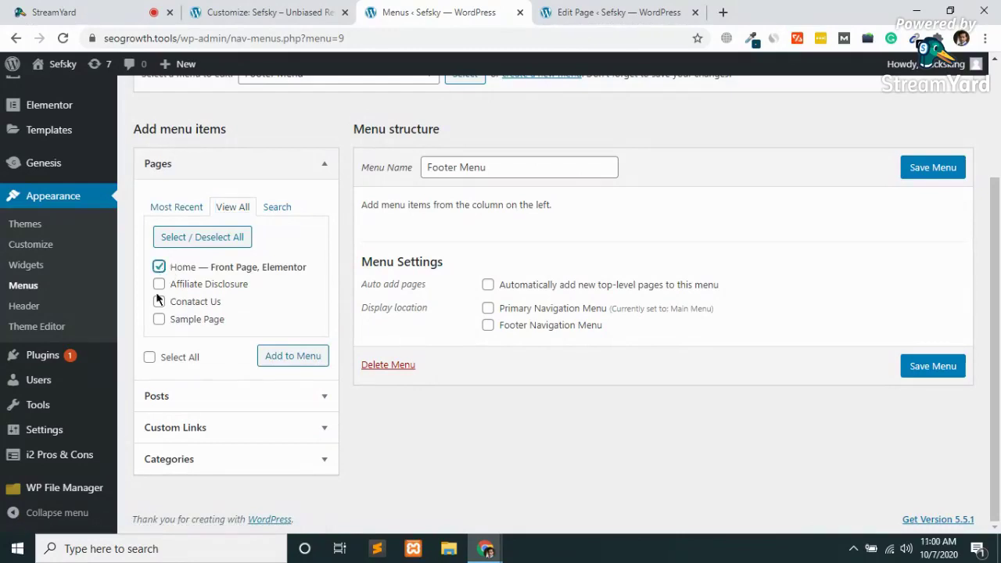
{"action": "left_click", "coordinate": [159, 285]}
{"action": "left_click", "coordinate": [159, 302]}
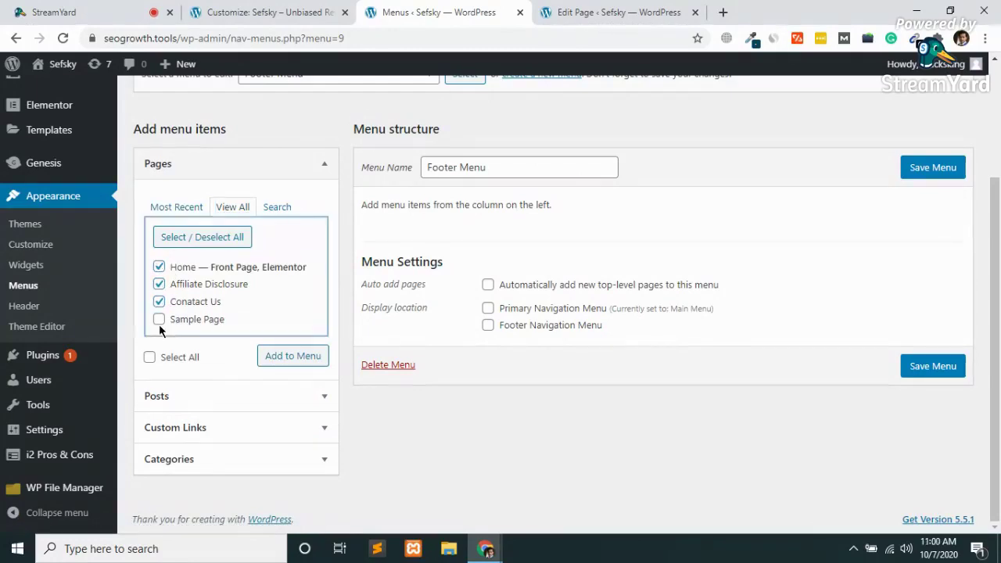
{"action": "left_click", "coordinate": [159, 320]}
{"action": "left_click", "coordinate": [159, 320]}
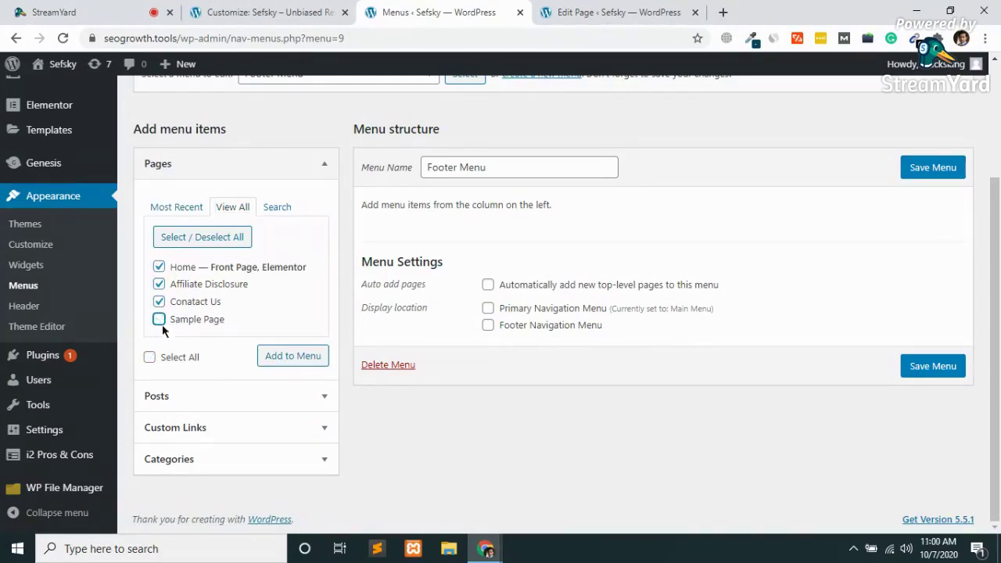
{"action": "left_click", "coordinate": [614, 11]}
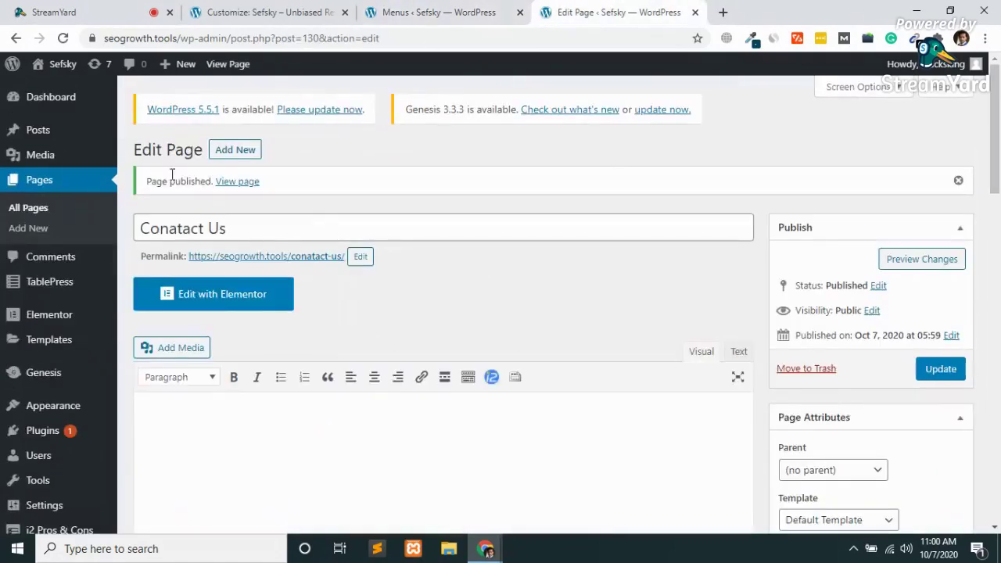
Publish a new page titled Privacy Policy and go back to the Footer Menu editor.
{"action": "left_click", "coordinate": [233, 150]}
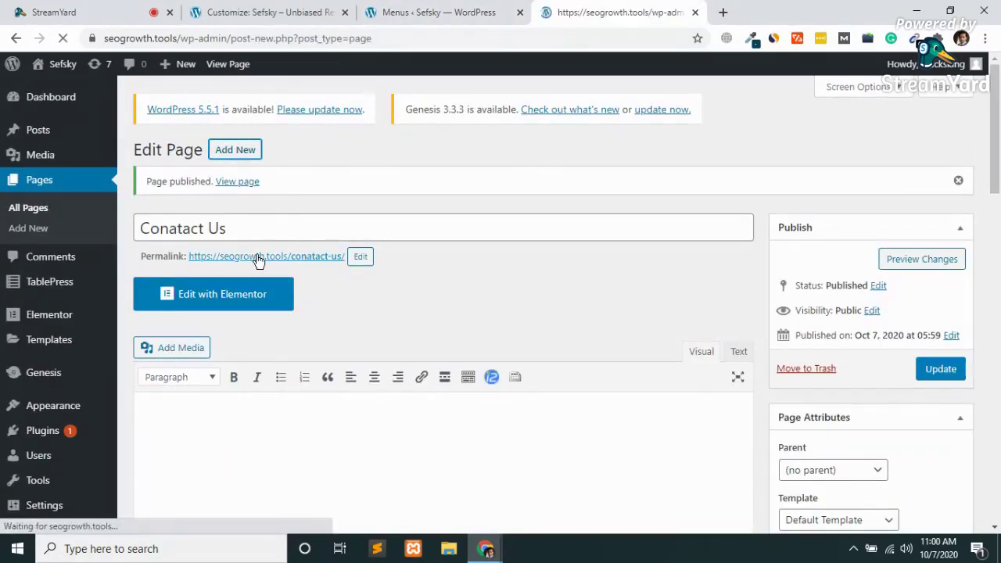
{"action": "type", "text": "Privacy Policy"}
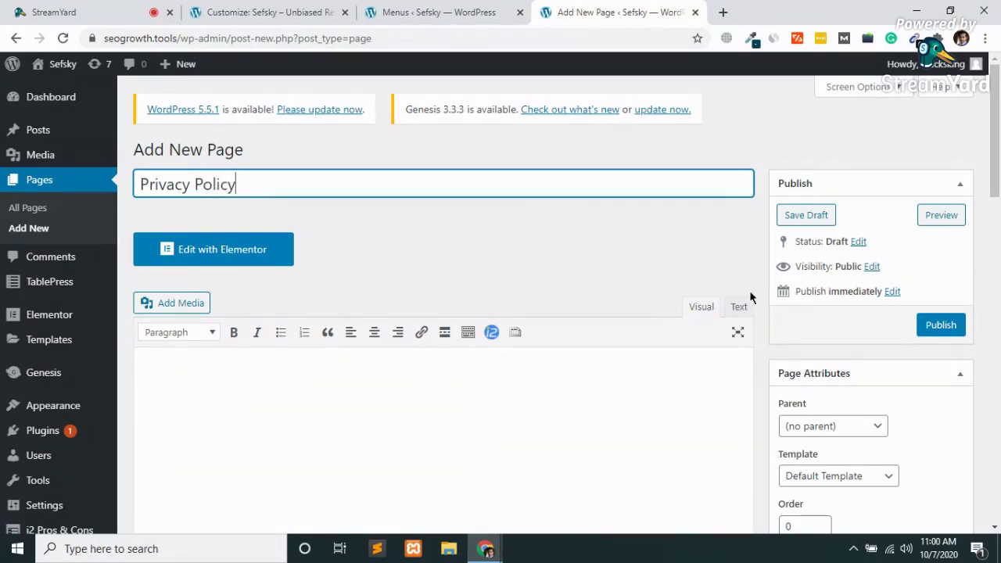
{"action": "left_click", "coordinate": [934, 328]}
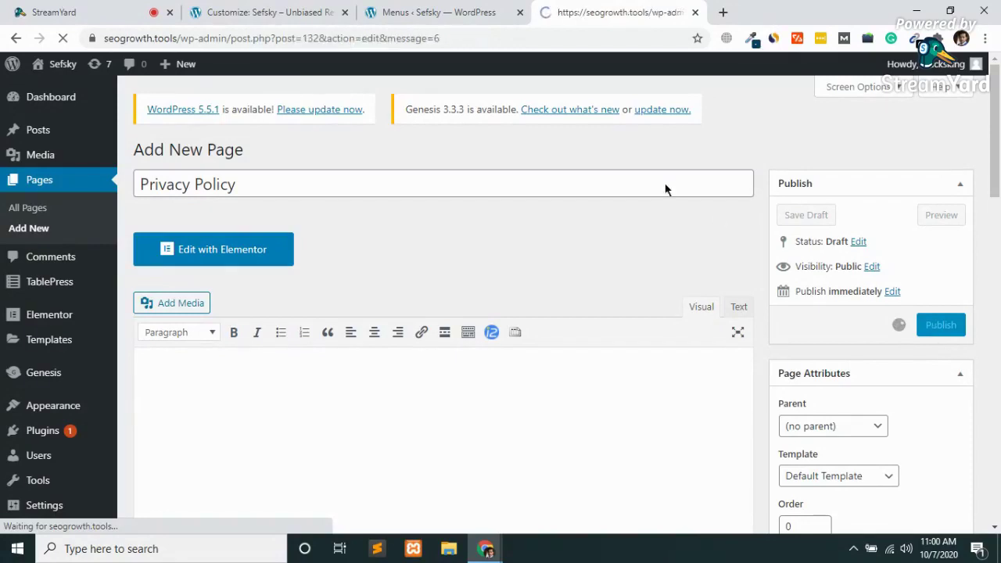
{"action": "left_click", "coordinate": [460, 10]}
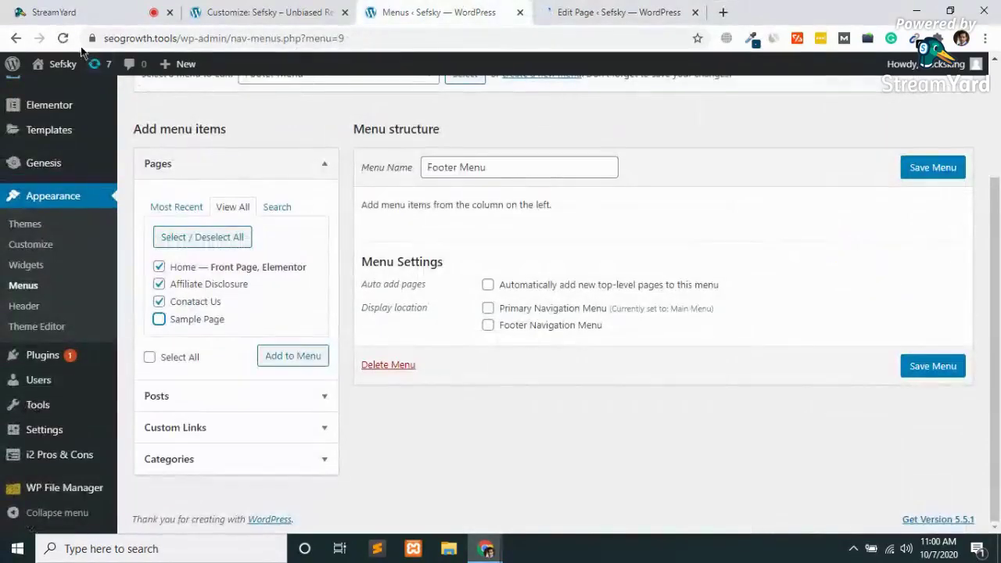
Add Privacy Policy, Affiliate Disclosure, Conatact Us and Home to the Footer Menu.
{"action": "left_click", "coordinate": [62, 41]}
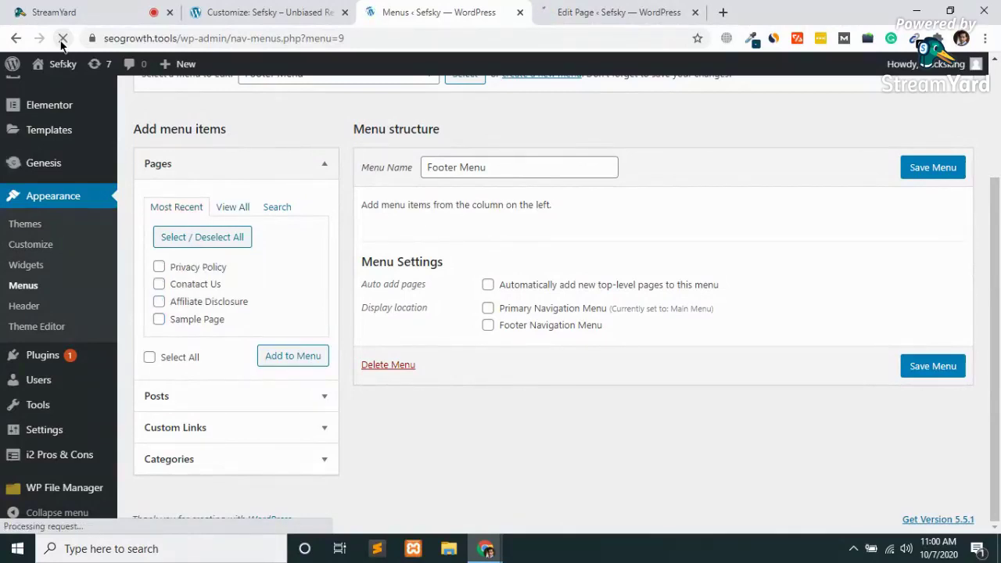
{"action": "left_click", "coordinate": [176, 232]}
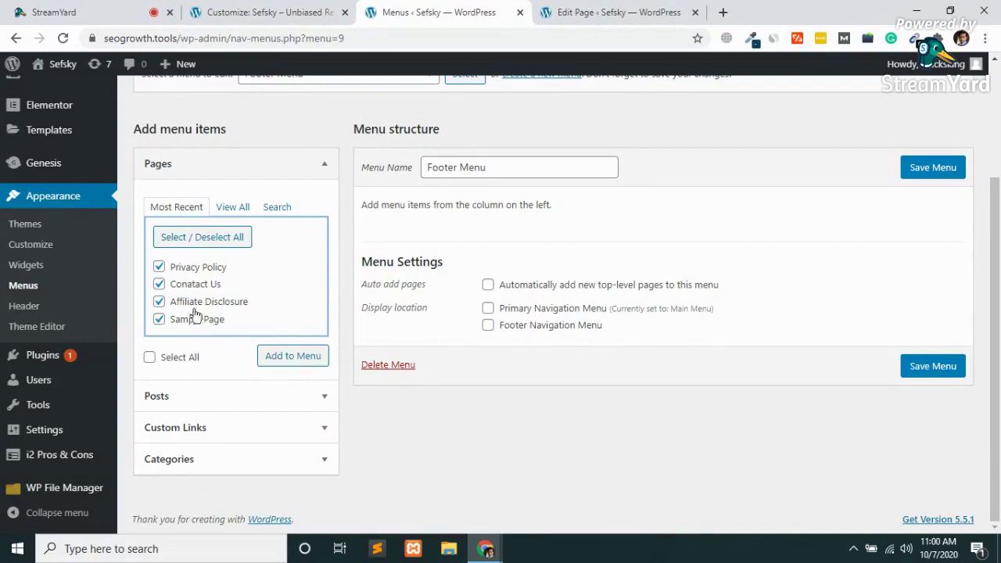
{"action": "left_click", "coordinate": [158, 319]}
{"action": "left_click", "coordinate": [274, 356]}
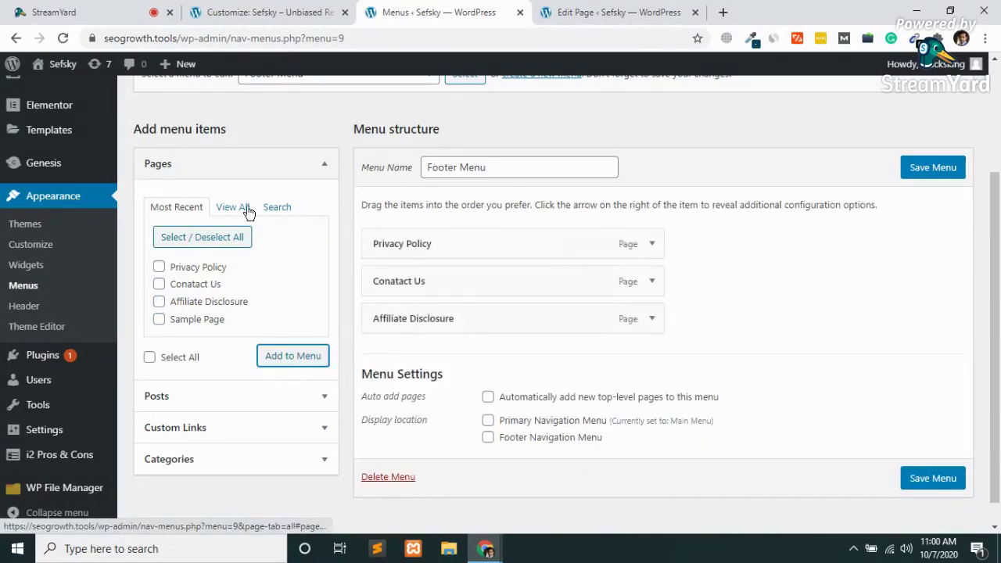
{"action": "left_click", "coordinate": [239, 207]}
{"action": "left_click", "coordinate": [159, 268]}
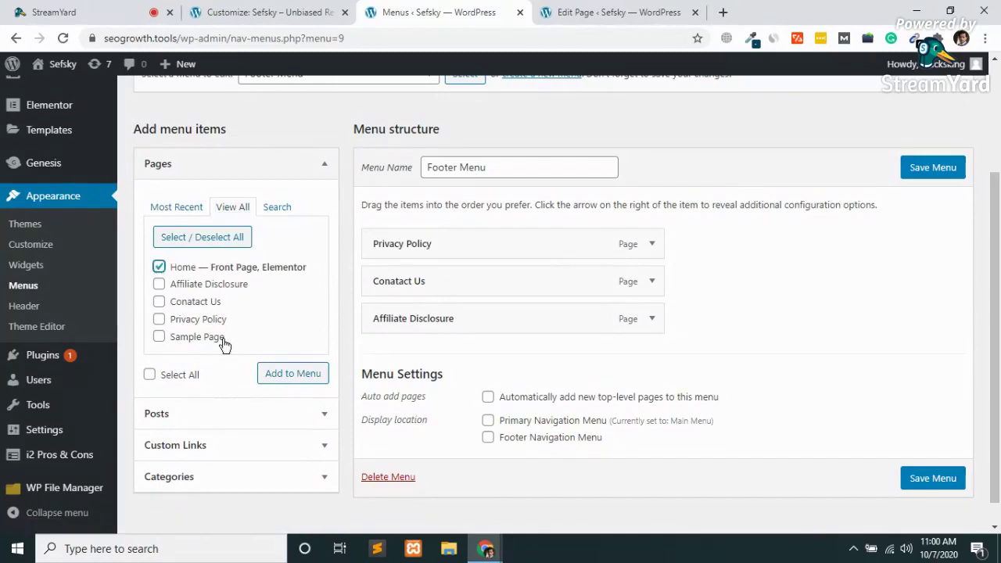
{"action": "left_click", "coordinate": [302, 376]}
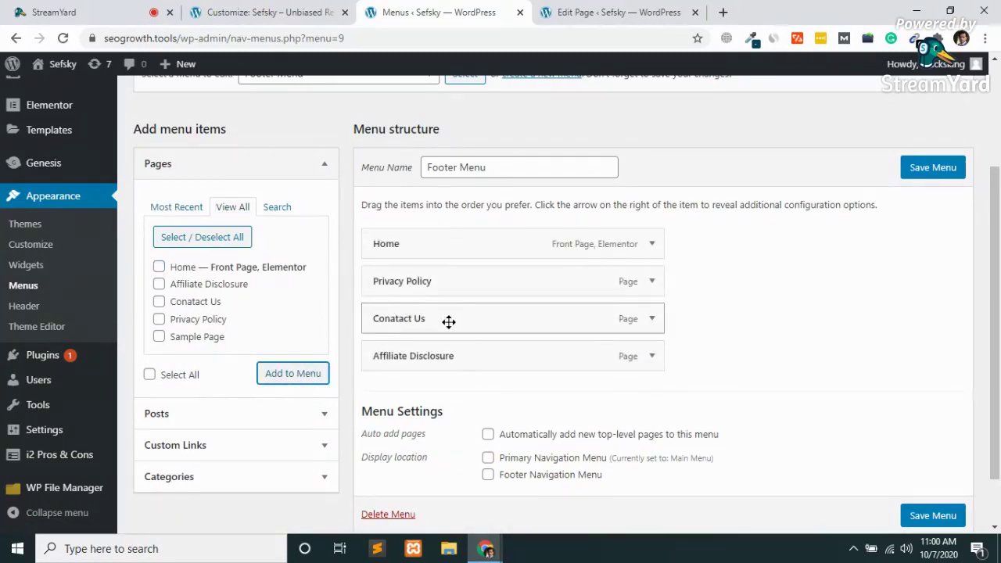
Move Conatact Us last, assign the Footer Navigation Menu location, and save the menu.
{"action": "left_click_drag", "start_coordinate": [407, 334], "coordinate": [421, 355]}
{"action": "scroll", "coordinate": [733, 406], "scroll_direction": "down", "scroll_amount": 1}
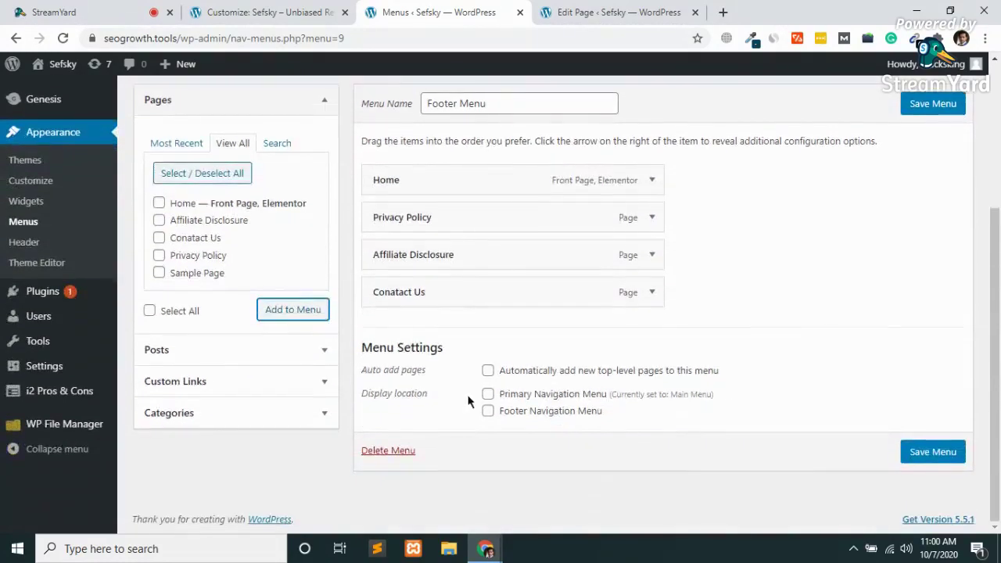
{"action": "left_click", "coordinate": [489, 413]}
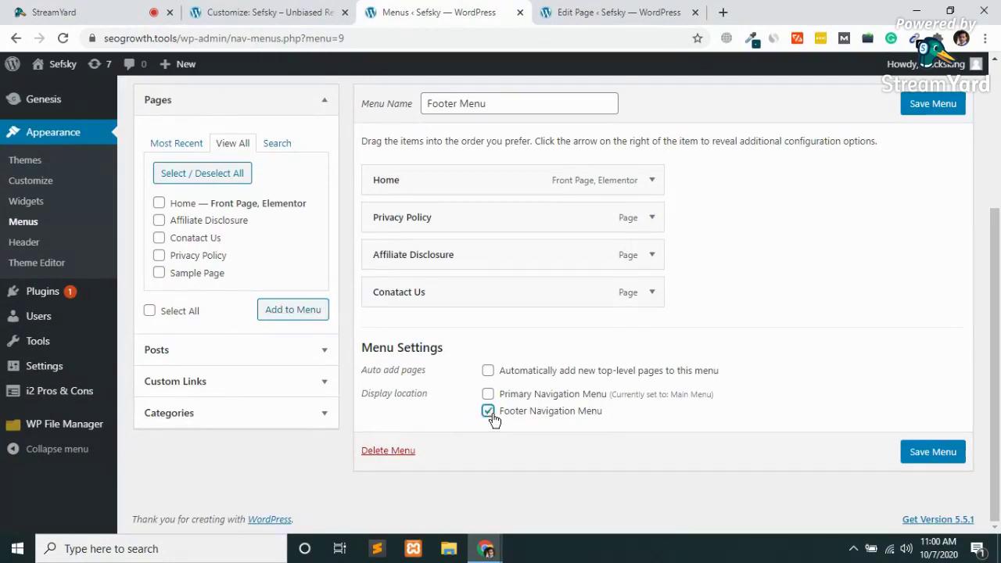
{"action": "left_click", "coordinate": [931, 454]}
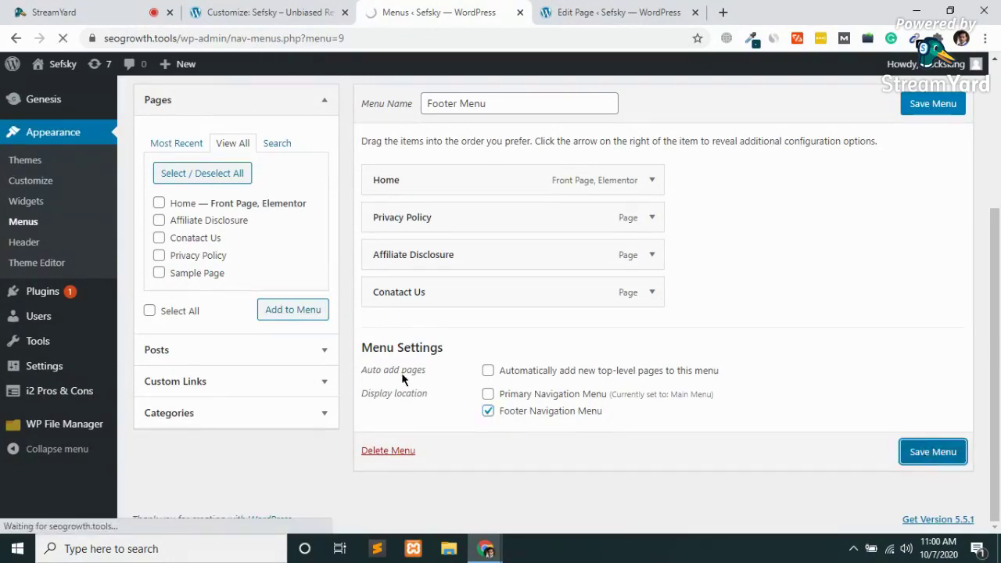
{"action": "left_click", "coordinate": [722, 12]}
Load seogrowth.tools, close the page-editing tab, and inspect the site's current copyright footer.
{"action": "type", "text": "seogrowth.tools"}
{"action": "key", "text": "Return"}
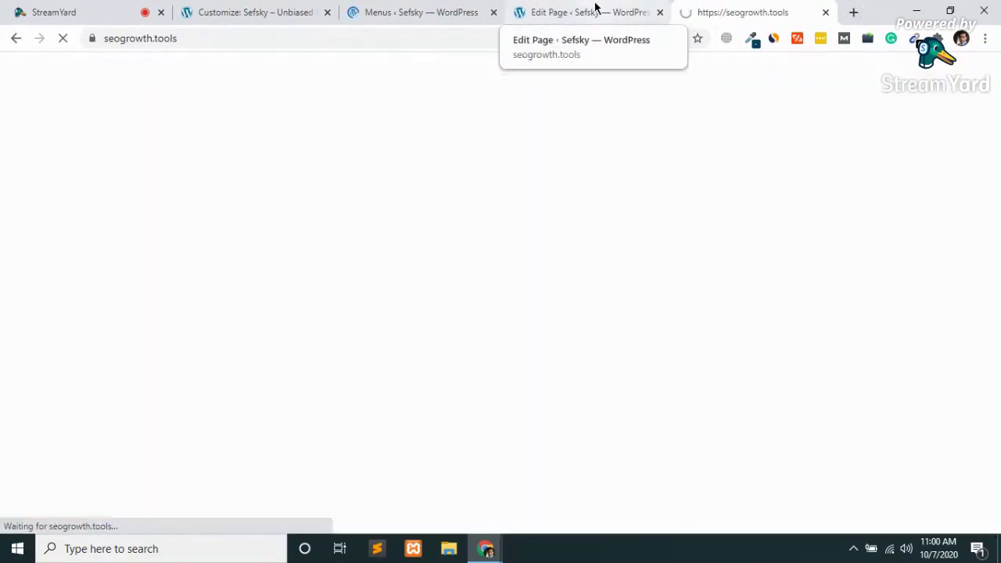
{"action": "left_click", "coordinate": [618, 12]}
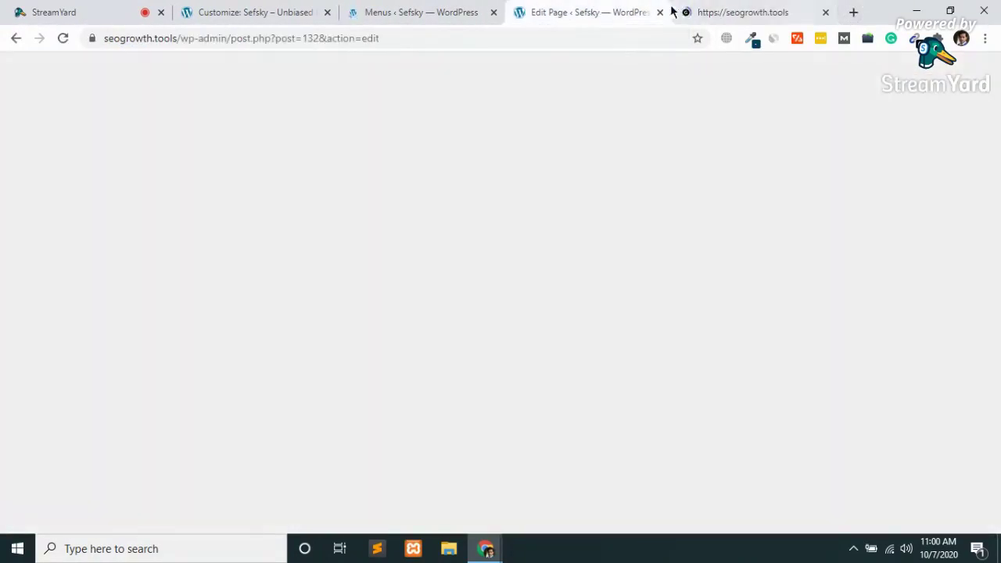
{"action": "left_click", "coordinate": [661, 12]}
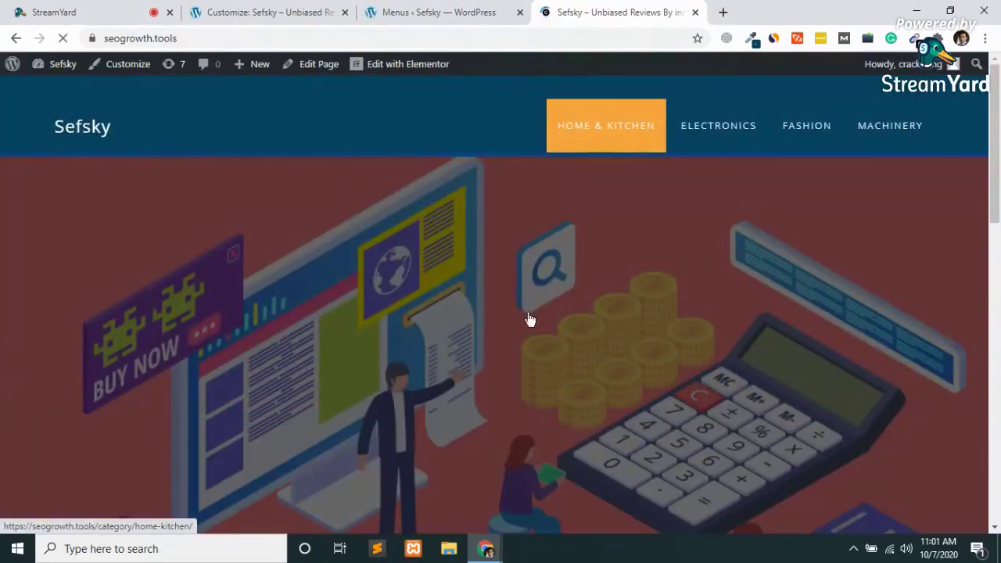
{"action": "scroll", "coordinate": [524, 313], "scroll_direction": "down", "scroll_amount": 15}
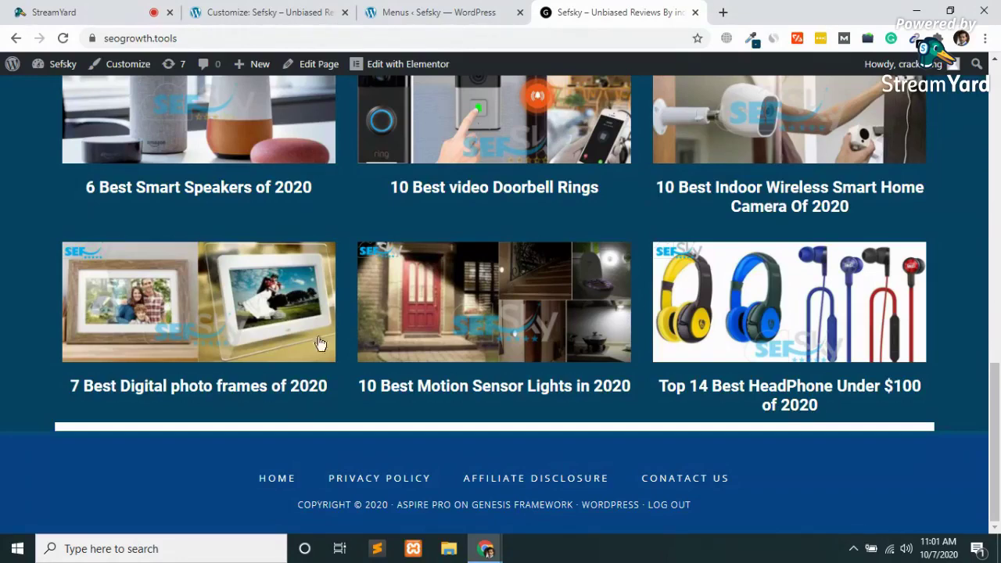
{"action": "left_click", "coordinate": [512, 6]}
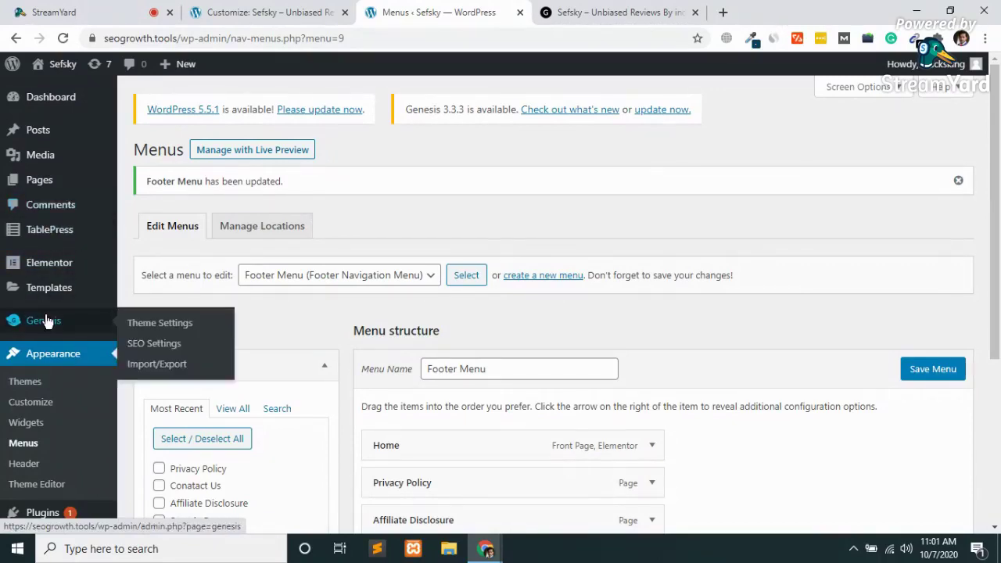
Search plugins for 'simple', then install and activate Genesis Simple Edits.
{"action": "scroll", "coordinate": [45, 319], "scroll_direction": "down", "scroll_amount": 3}
{"action": "mouse_move", "coordinate": [102, 361]}
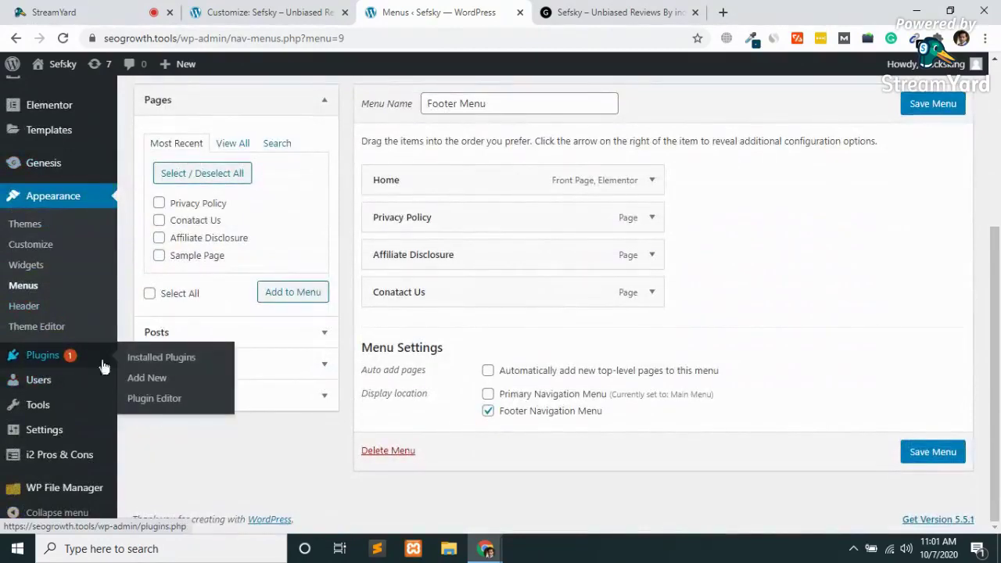
{"action": "left_click", "coordinate": [153, 381]}
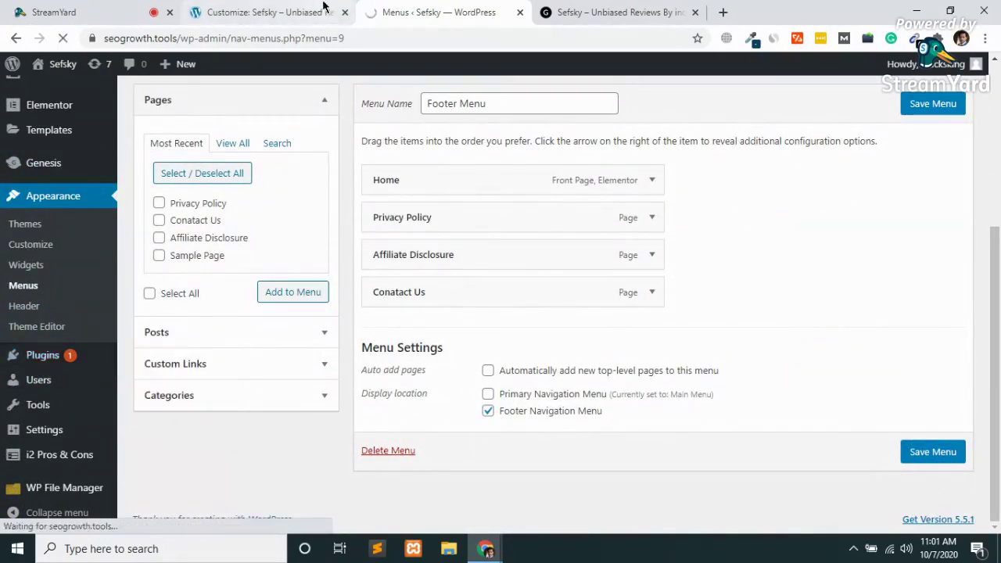
{"action": "left_click", "coordinate": [345, 13]}
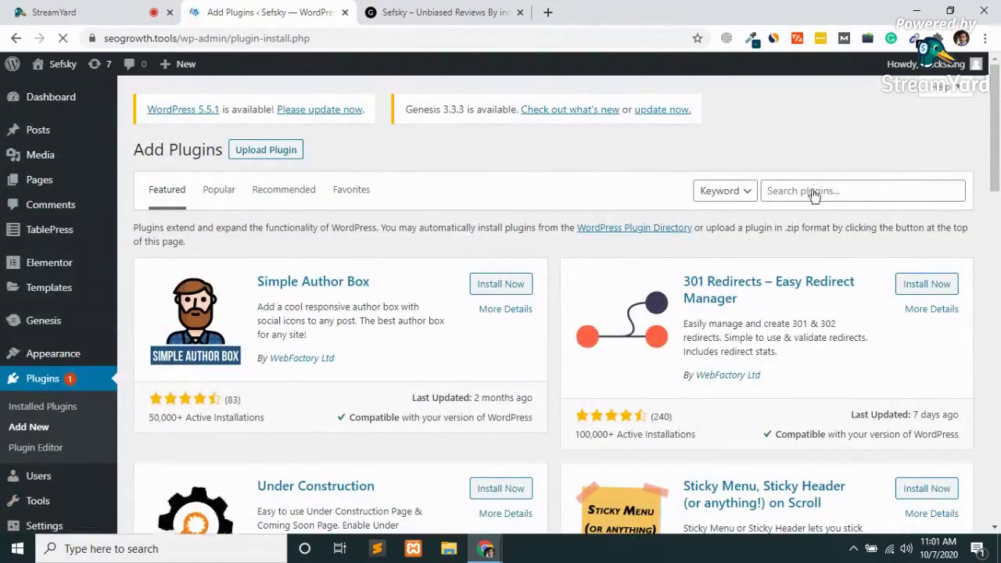
{"action": "left_click", "coordinate": [815, 191]}
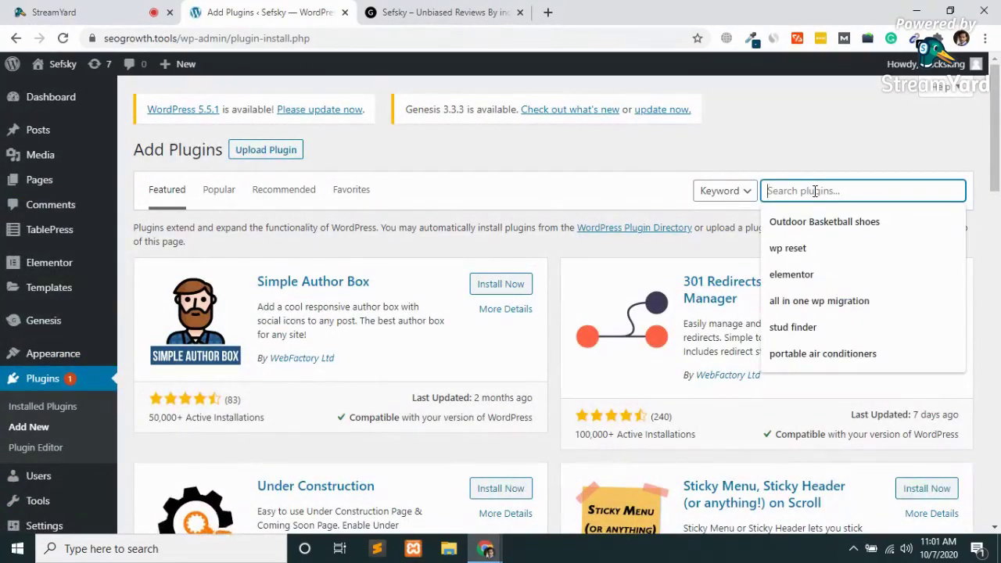
{"action": "type", "text": "simple edits"}
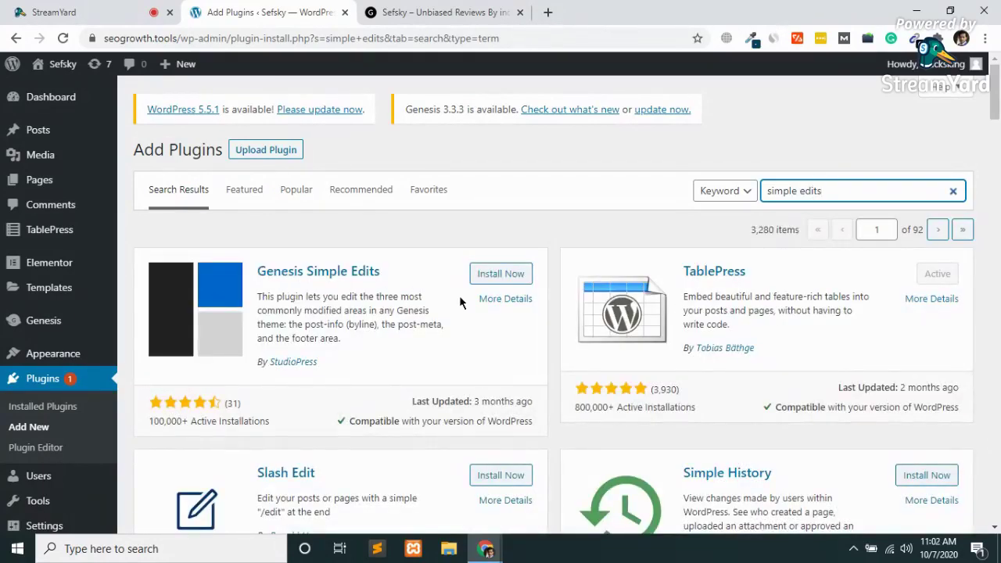
{"action": "left_click", "coordinate": [513, 278]}
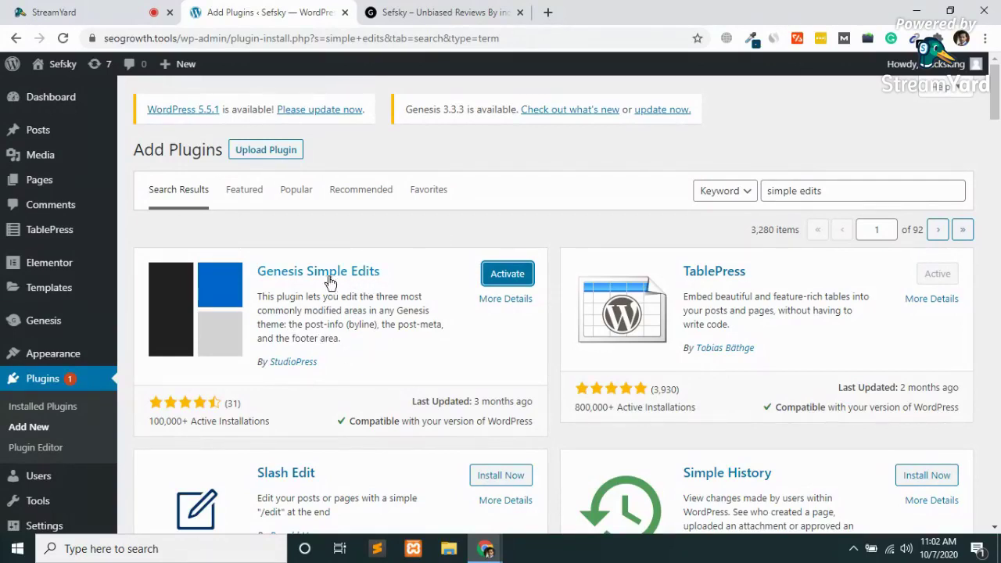
{"action": "left_click", "coordinate": [508, 274]}
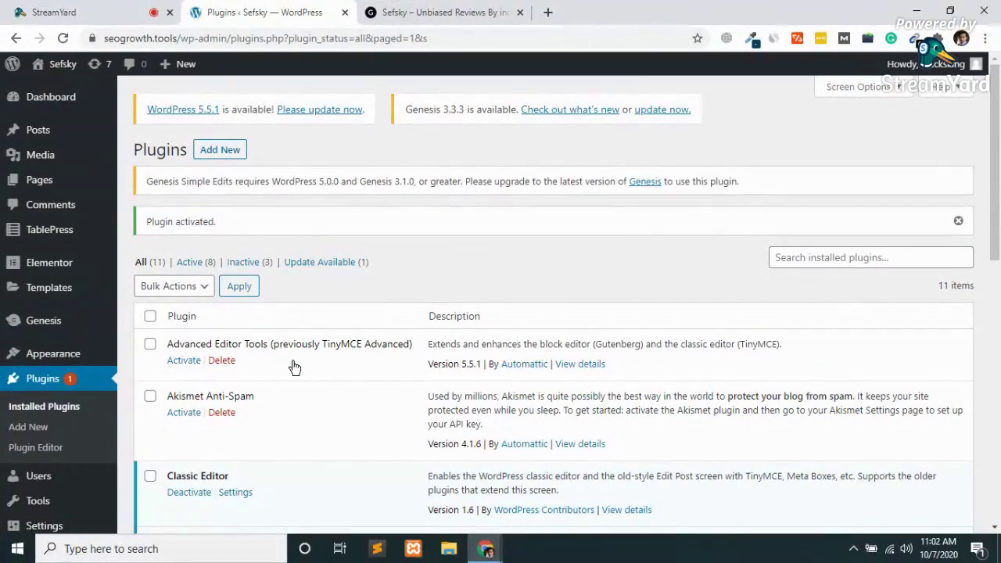
Open Genesis > Simple Edits, focus the Footer Output box, then view the live site footer.
{"action": "scroll", "coordinate": [294, 368], "scroll_direction": "down", "scroll_amount": 5}
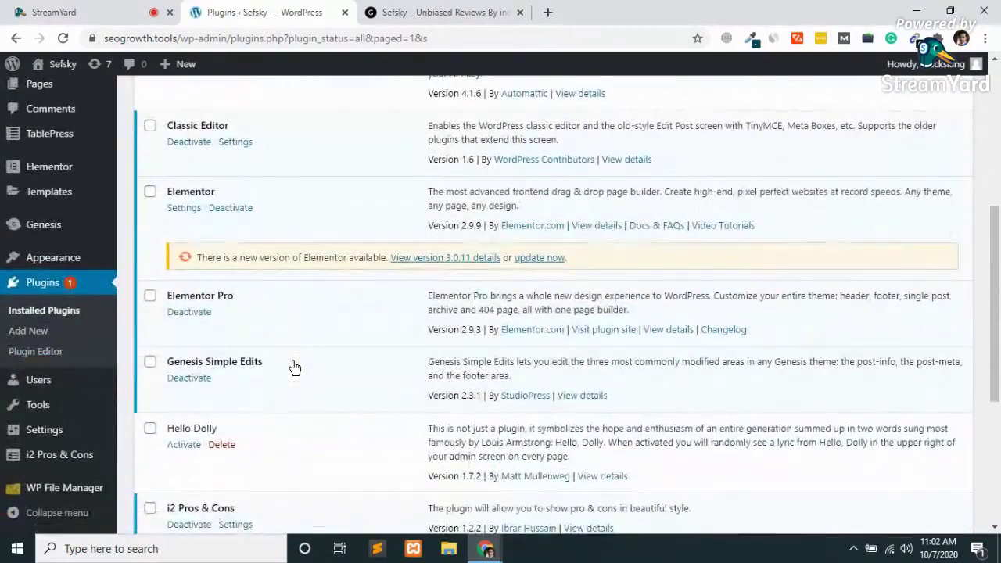
{"action": "scroll", "coordinate": [294, 368], "scroll_direction": "down", "scroll_amount": 2}
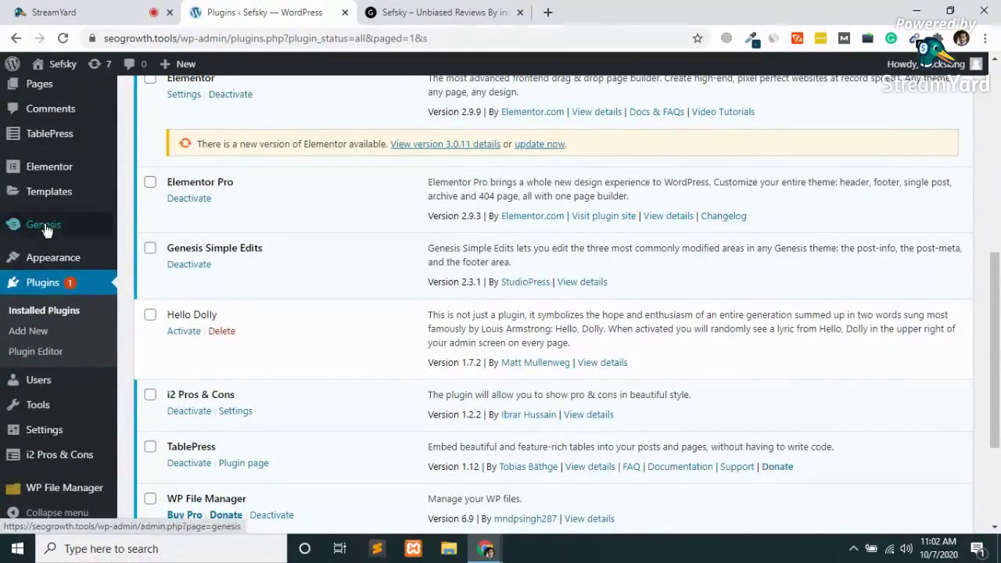
{"action": "mouse_move", "coordinate": [44, 226]}
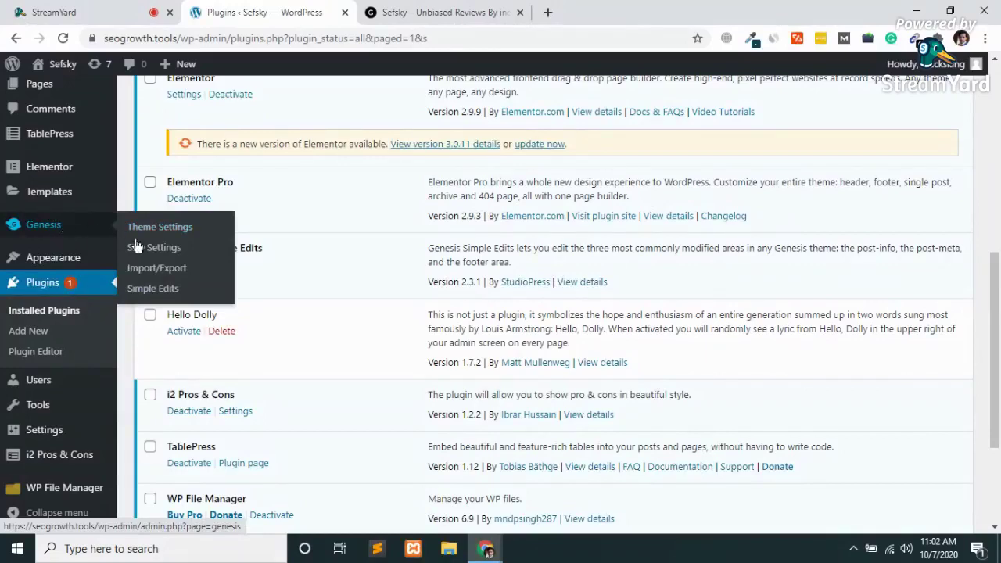
{"action": "left_click", "coordinate": [157, 289]}
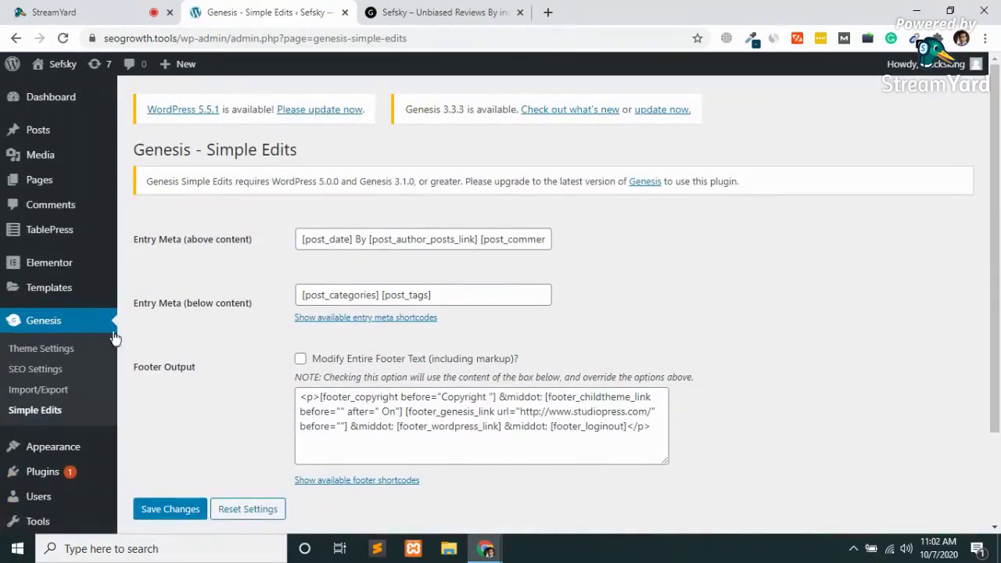
{"action": "scroll", "coordinate": [237, 406], "scroll_direction": "down", "scroll_amount": 3}
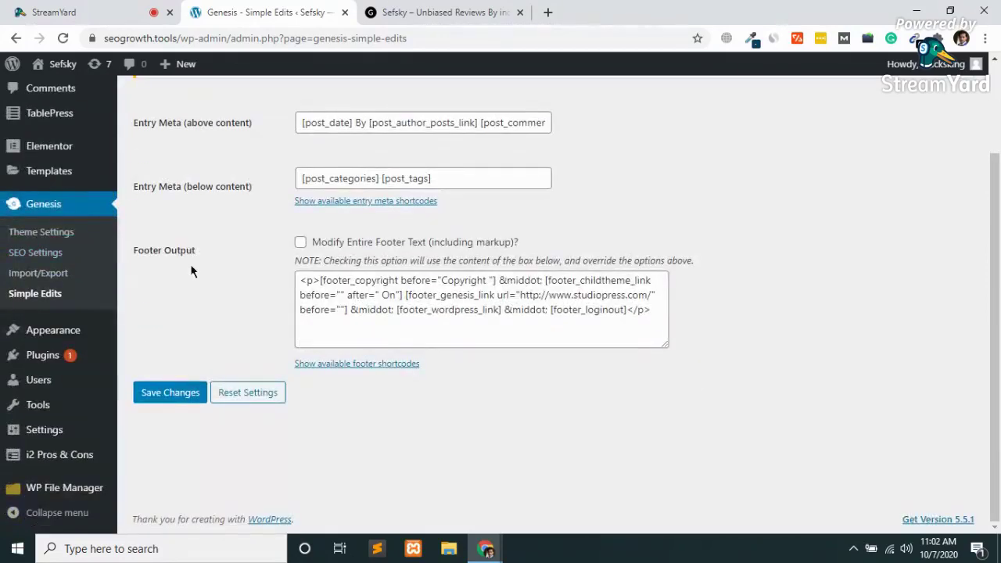
{"action": "left_click", "coordinate": [381, 316]}
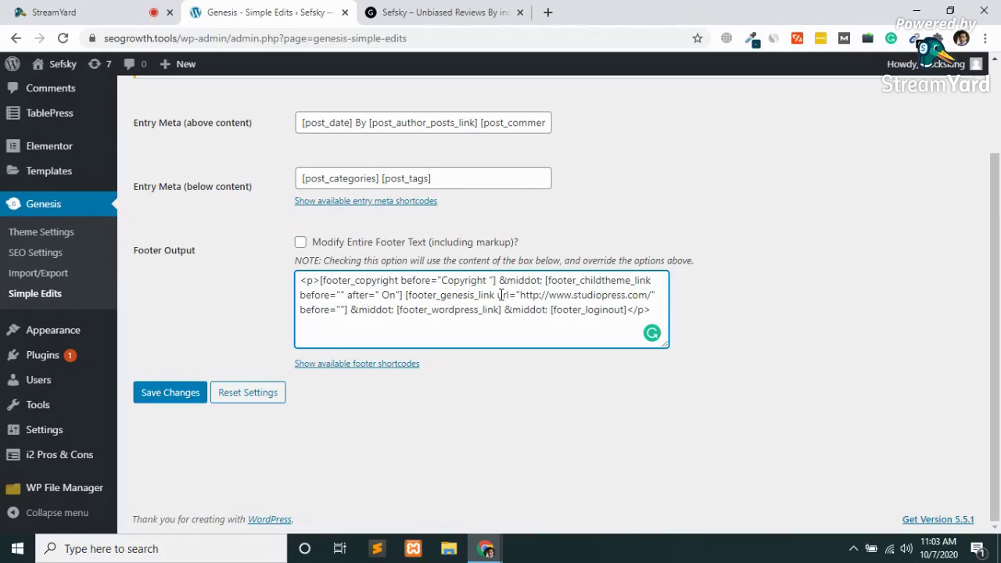
{"action": "left_click", "coordinate": [529, 14]}
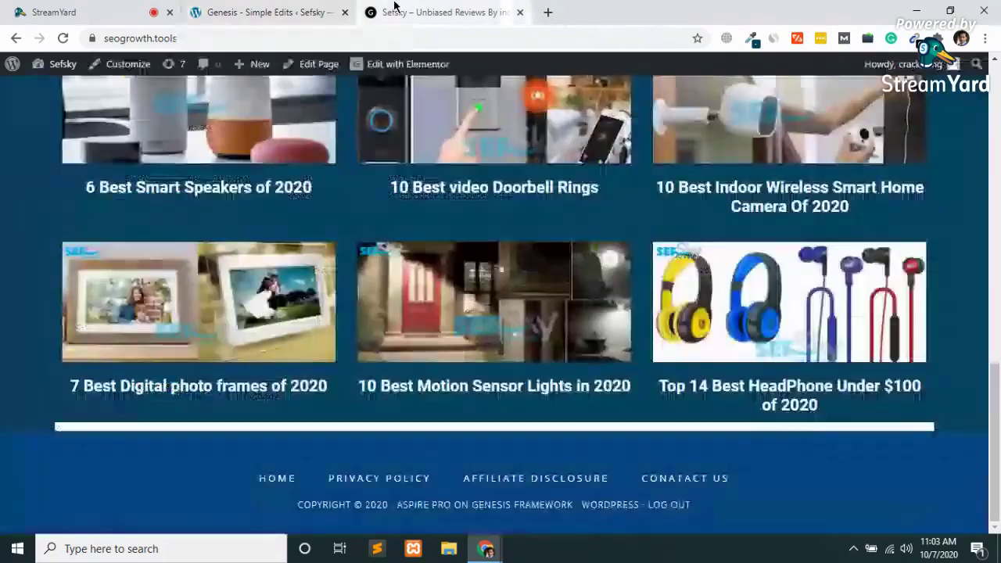
Load sefsky.com in a new tab and select its copyright and Amazon disclaimer footer text.
{"action": "left_click", "coordinate": [549, 13]}
{"action": "type", "text": "s"}
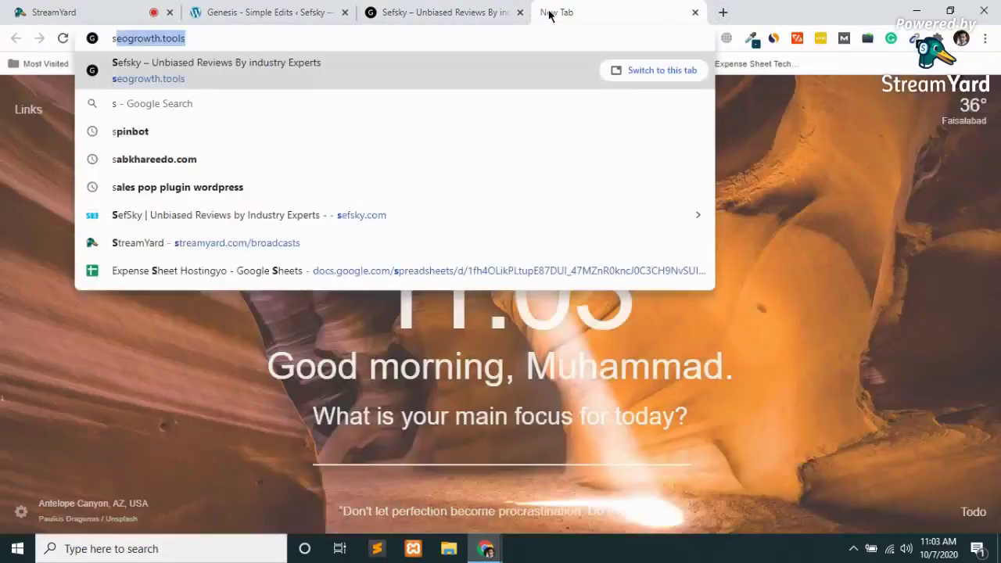
{"action": "type", "text": "ef"}
{"action": "key", "text": "Return"}
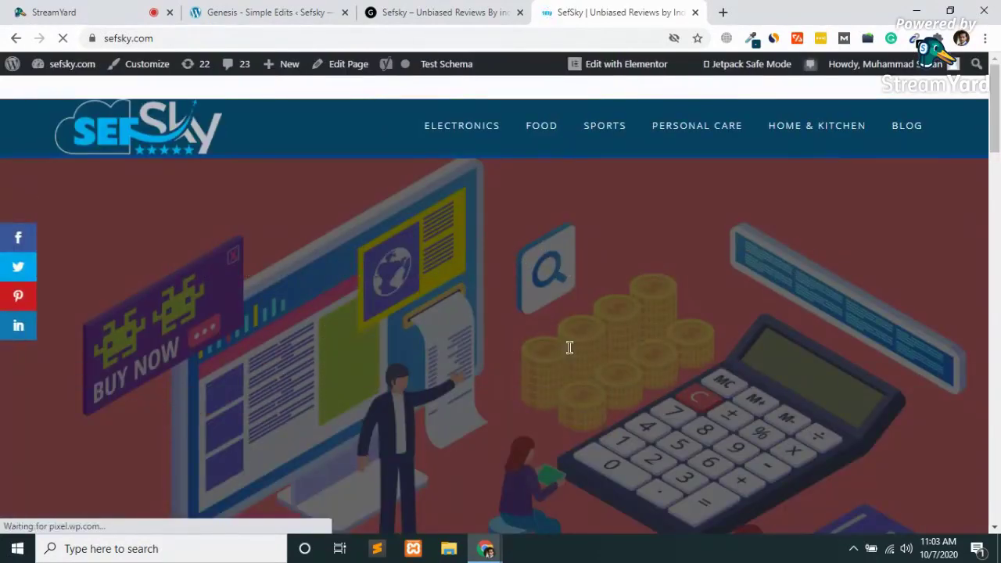
{"action": "scroll", "coordinate": [570, 354], "scroll_direction": "down", "scroll_amount": 15}
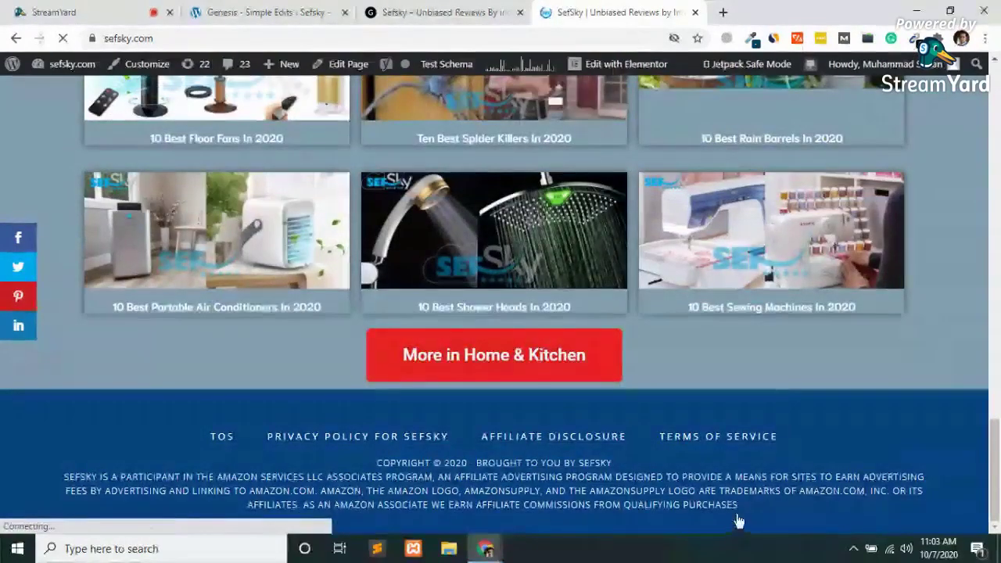
{"action": "left_click_drag", "start_coordinate": [748, 511], "coordinate": [376, 462]}
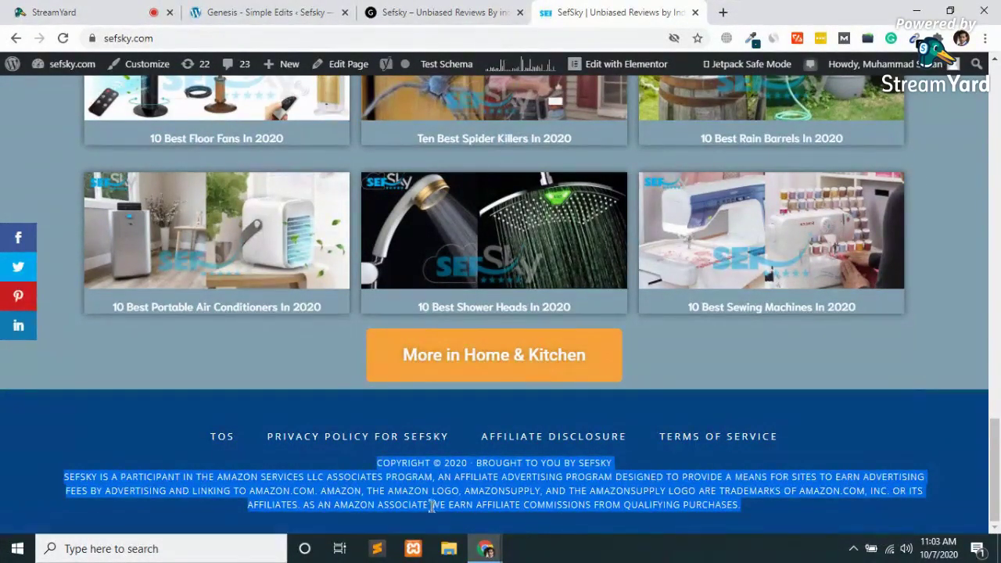
{"action": "left_click", "coordinate": [264, 11]}
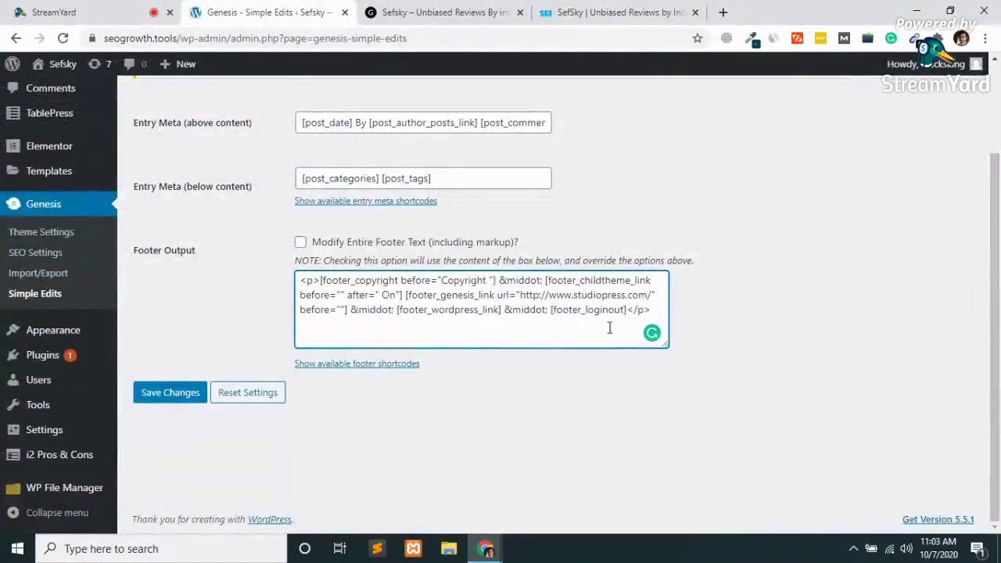
Replace the Footer Output shortcodes with the pasted Amazon disclaimer and save.
{"action": "left_click_drag", "start_coordinate": [627, 310], "coordinate": [320, 280]}
{"action": "key", "text": "ctrl+v"}
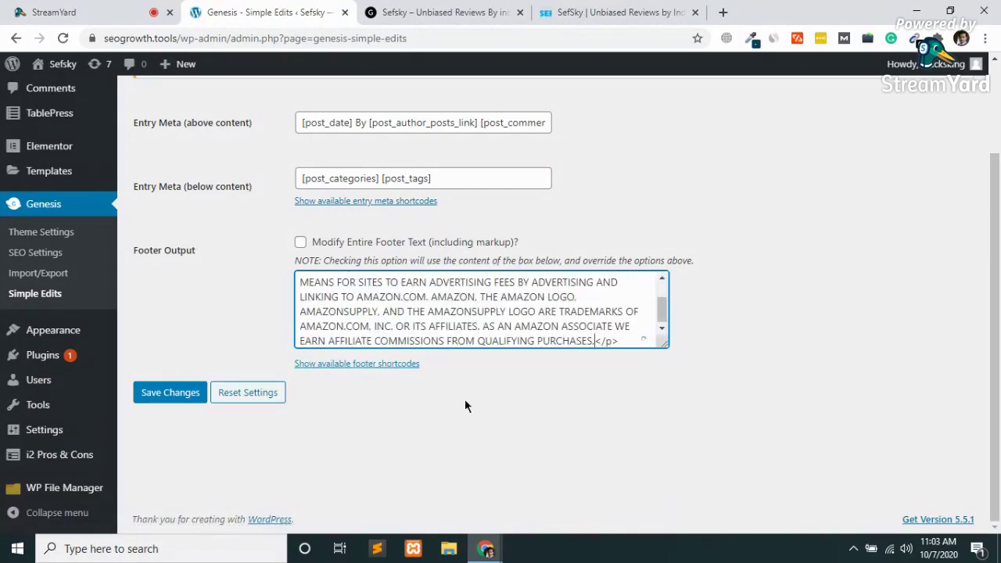
{"action": "left_click", "coordinate": [173, 407]}
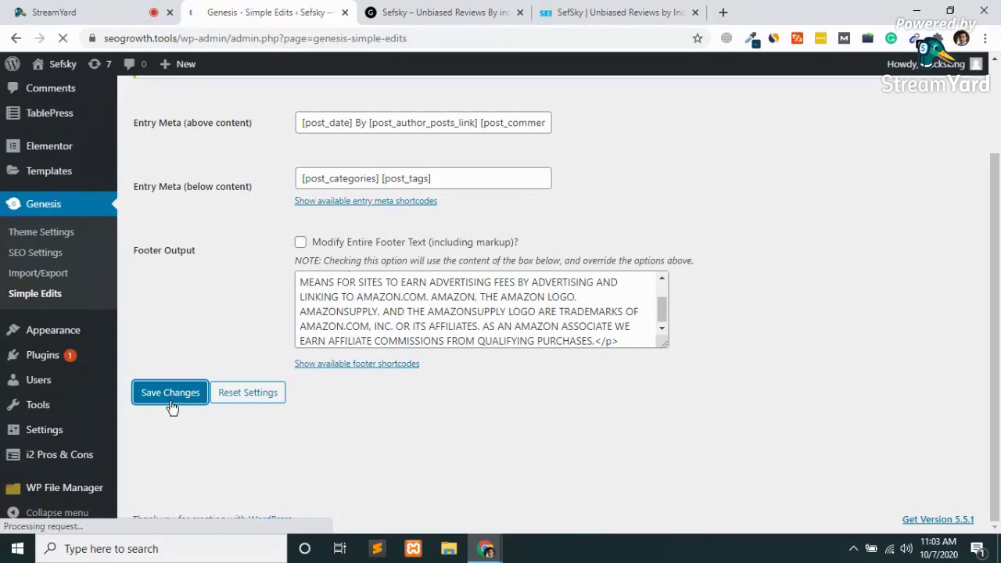
Reload the seogrowth.tools site to check its footer against sefsky.com's.
{"action": "left_click", "coordinate": [597, 9]}
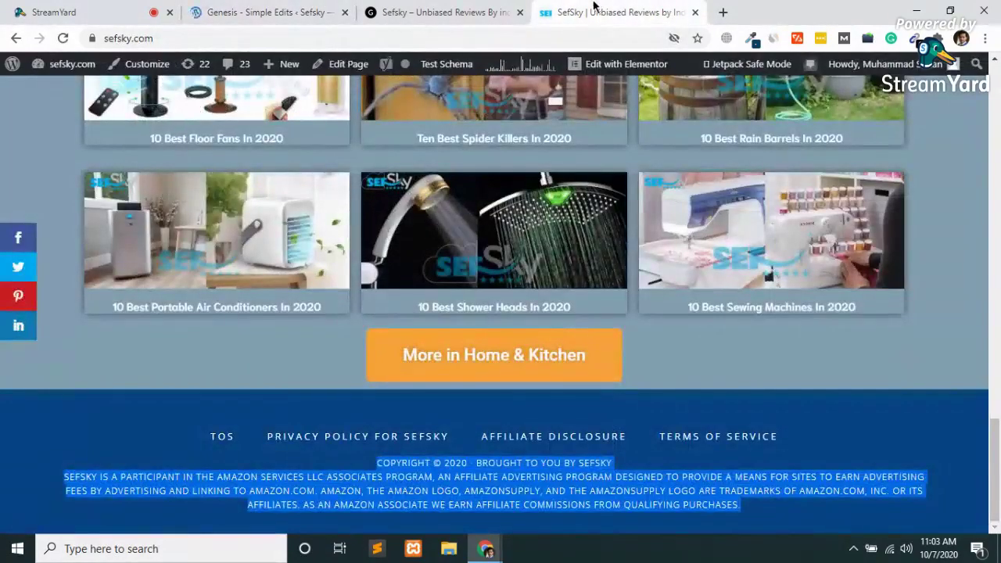
{"action": "left_click", "coordinate": [392, 11]}
{"action": "left_click", "coordinate": [221, 34]}
{"action": "key", "text": "Return"}
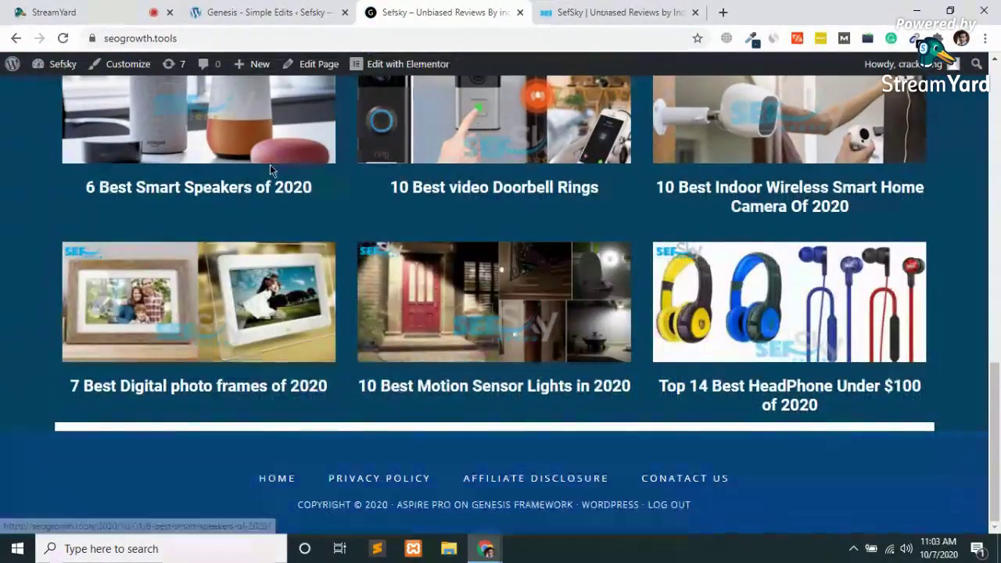
Save the Simple Edits footer settings again and return to the live site.
{"action": "left_click", "coordinate": [259, 6]}
{"action": "scroll", "coordinate": [195, 352], "scroll_direction": "down", "scroll_amount": 2}
{"action": "left_click", "coordinate": [149, 432]}
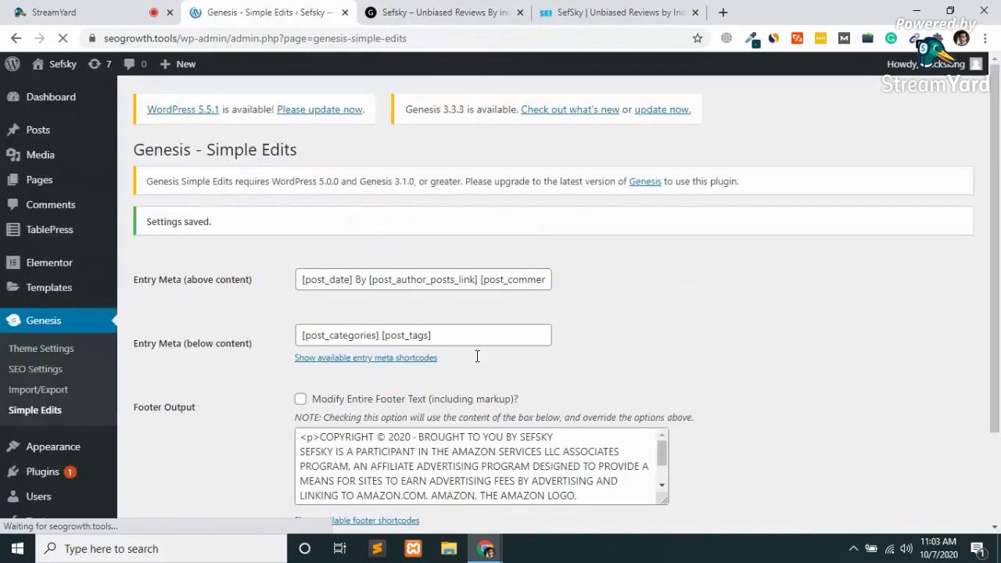
{"action": "scroll", "coordinate": [477, 356], "scroll_direction": "down", "scroll_amount": 2}
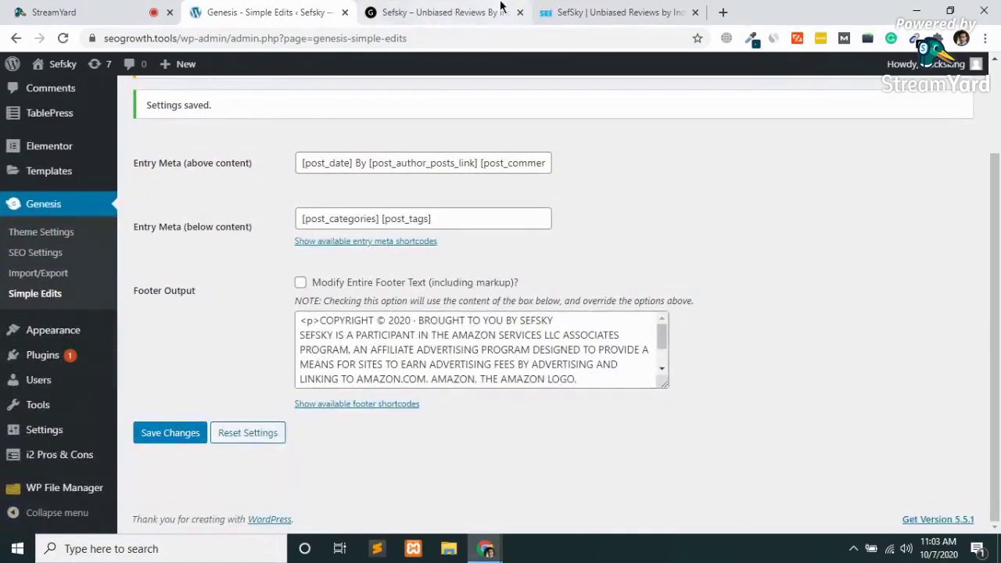
{"action": "left_click", "coordinate": [501, 9]}
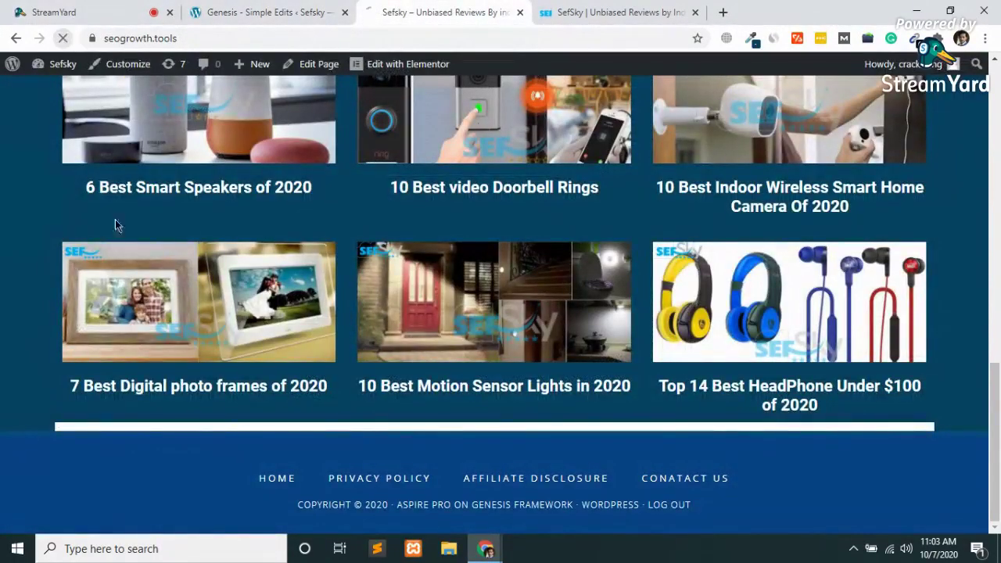
Reload the live site, then reset the Genesis Simple Edits settings to defaults.
{"action": "key", "text": "F5"}
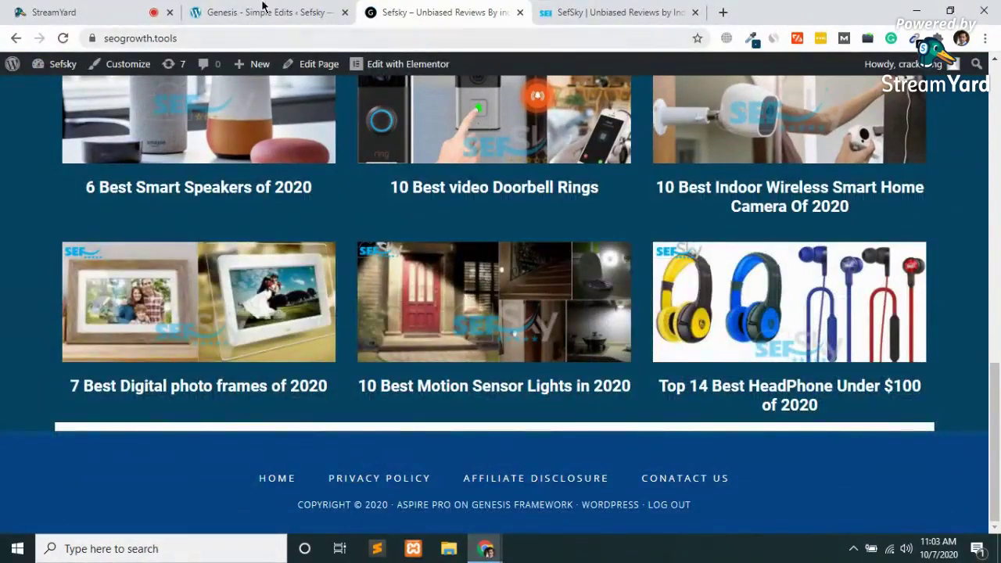
{"action": "left_click", "coordinate": [266, 12]}
{"action": "left_click", "coordinate": [351, 367]}
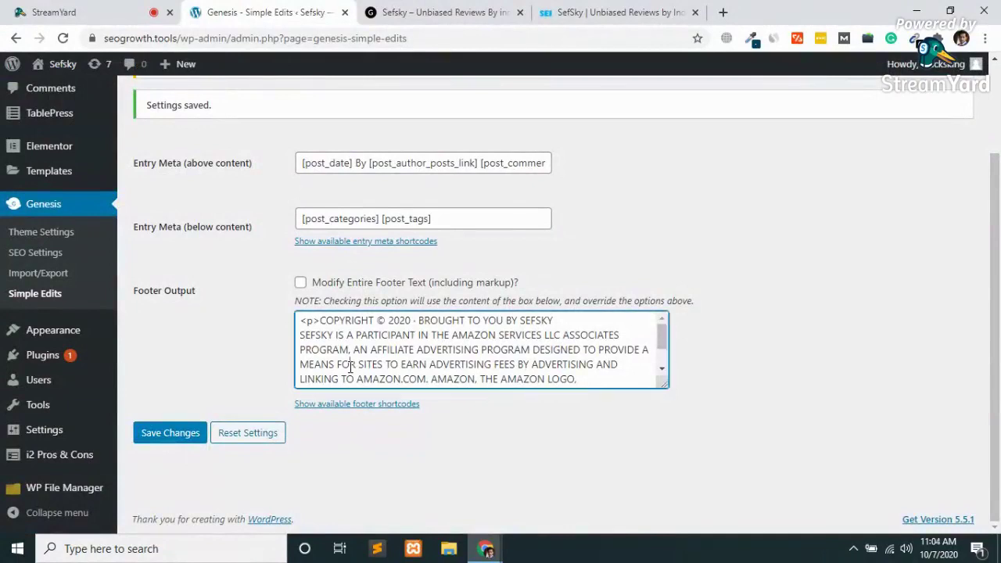
{"action": "left_click", "coordinate": [245, 433]}
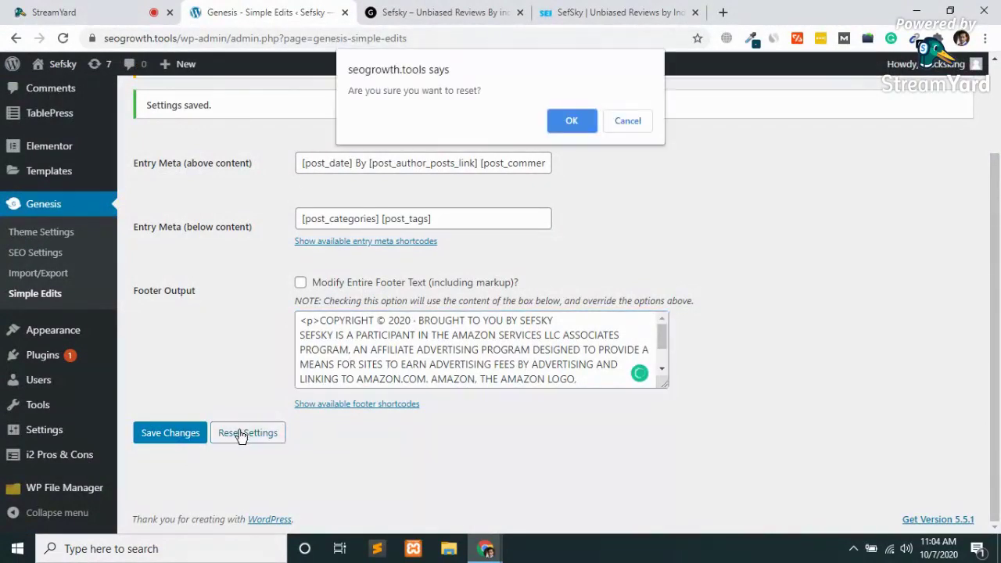
{"action": "left_click", "coordinate": [572, 121]}
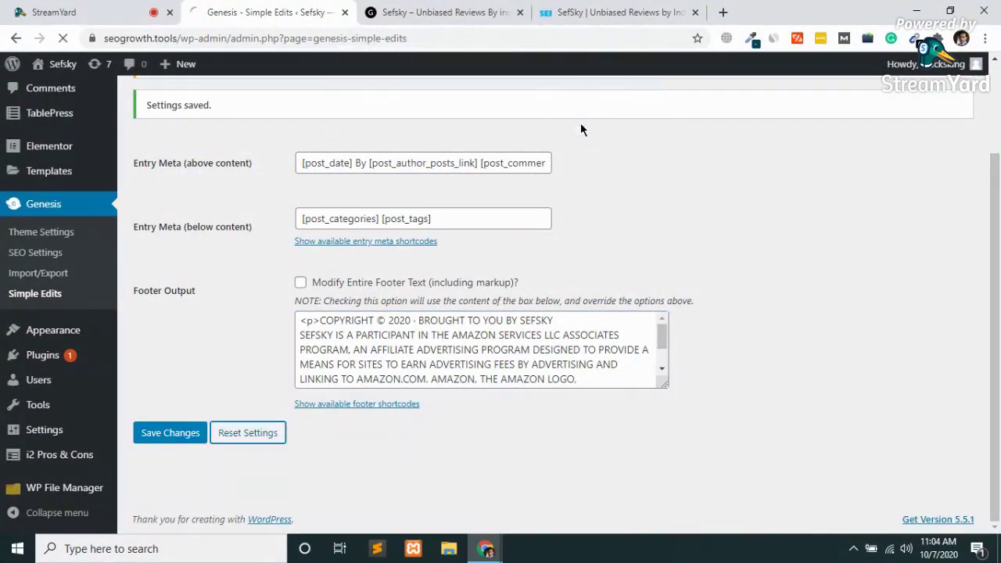
Open the sefsky.com admin dashboard, then come back to the Simple Edits settings.
{"action": "left_click", "coordinate": [465, 9]}
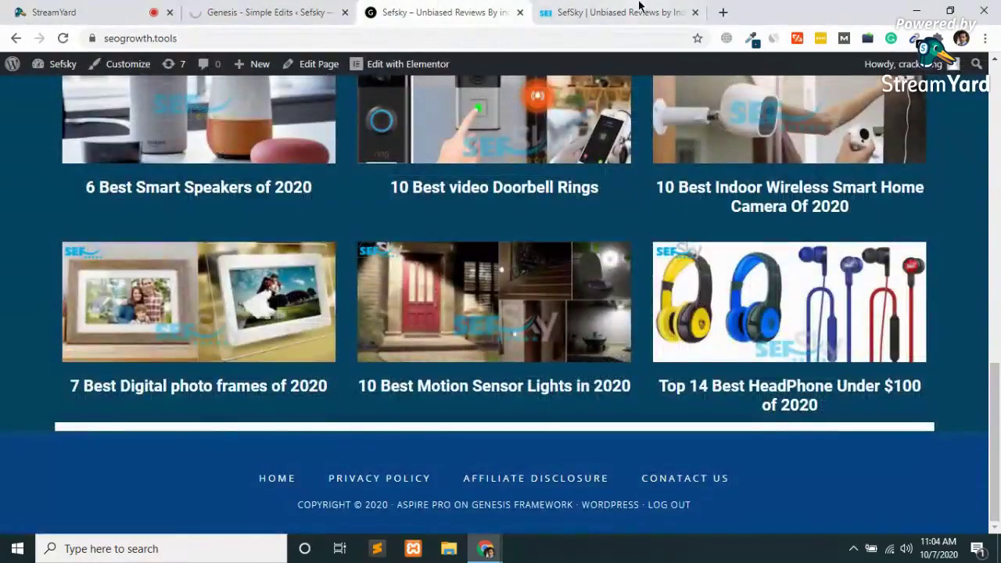
{"action": "left_click", "coordinate": [626, 11]}
{"action": "mouse_move", "coordinate": [67, 66]}
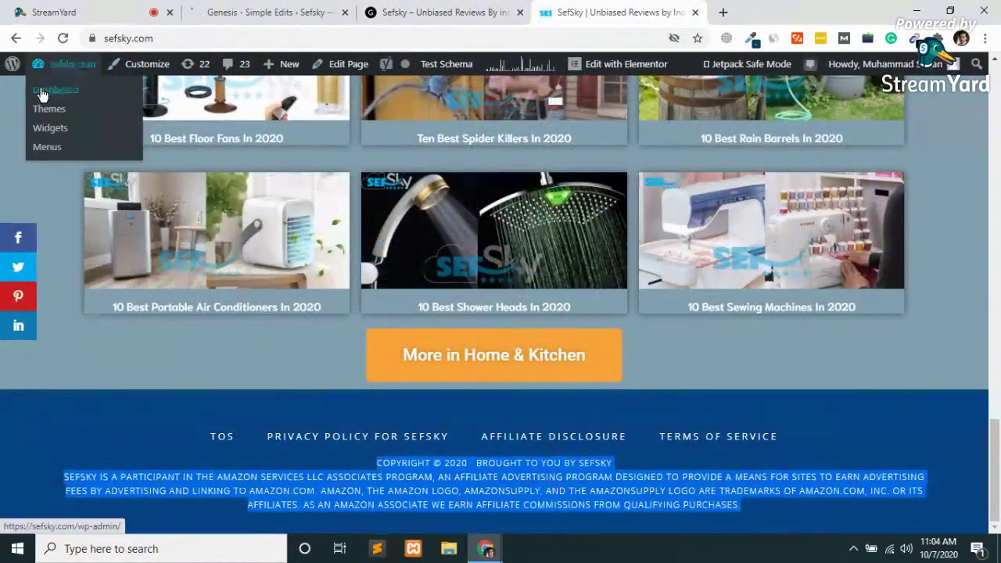
{"action": "left_click", "coordinate": [43, 95]}
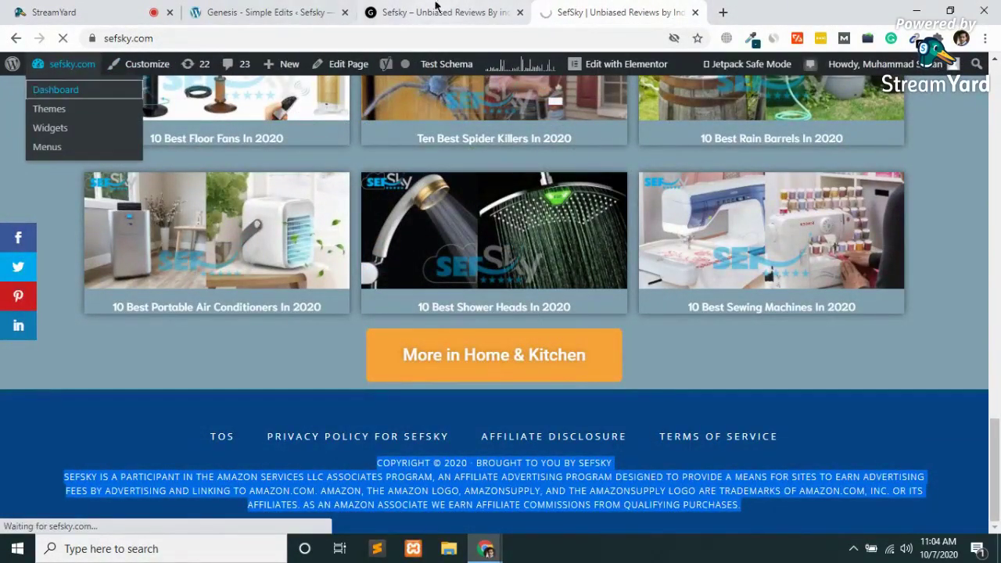
{"action": "left_click", "coordinate": [262, 12]}
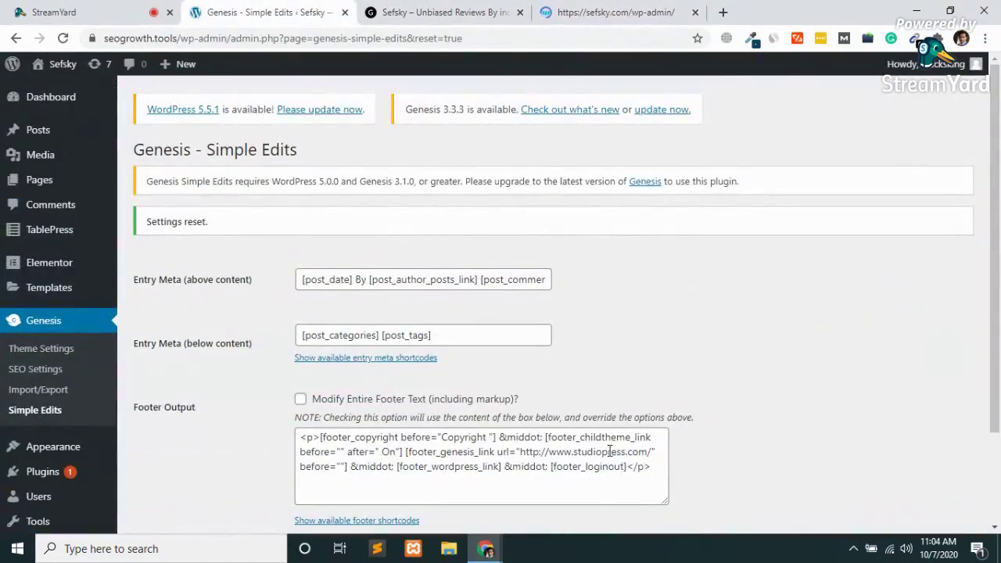
Add an empty <p></p> line after the default footer shortcodes and show the sefsky.com dashboard.
{"action": "scroll", "coordinate": [608, 450], "scroll_direction": "down", "scroll_amount": 2}
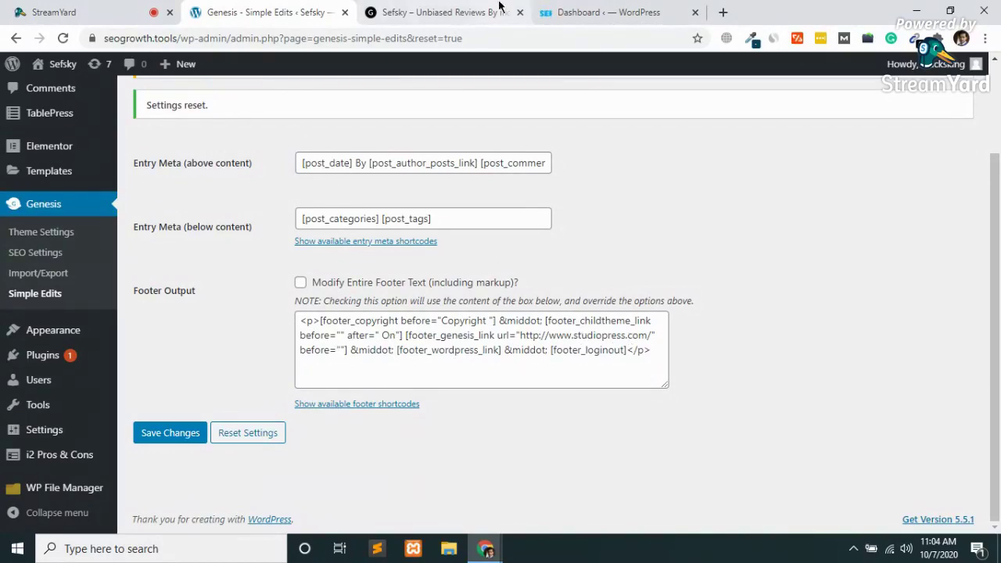
{"action": "left_click", "coordinate": [657, 353]}
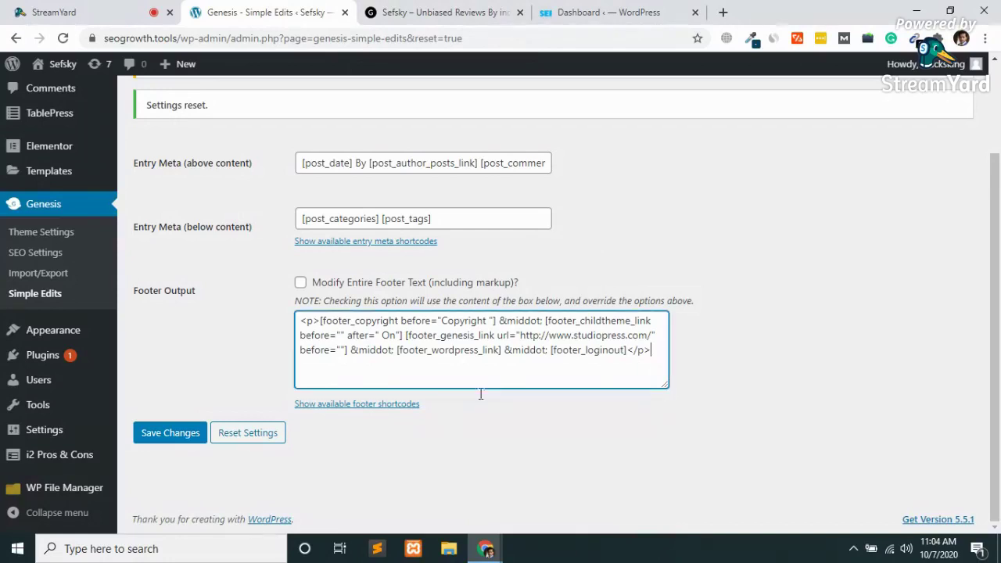
{"action": "key", "text": "Return"}
{"action": "type", "text": "<>"}
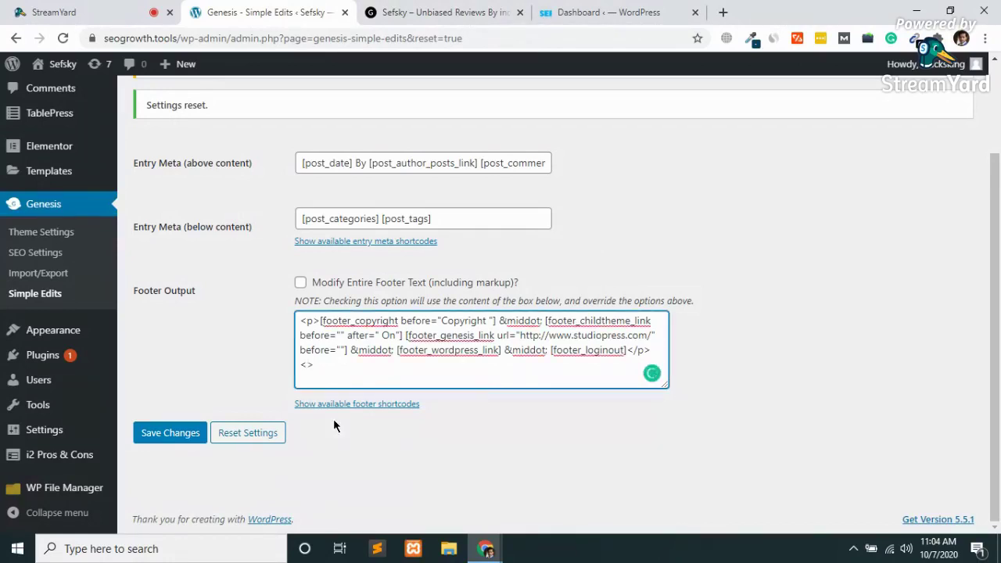
{"action": "type", "text": "p"}
{"action": "type", "text": "<>"}
{"action": "key", "text": "Left"}
{"action": "type", "text": "/p"}
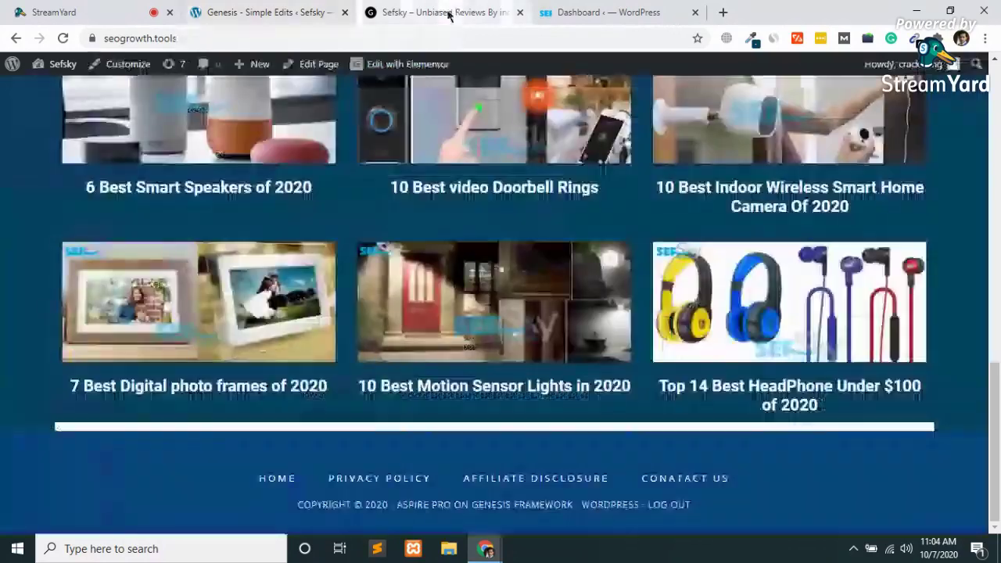
{"action": "left_click", "coordinate": [446, 11]}
{"action": "left_click", "coordinate": [652, 9]}
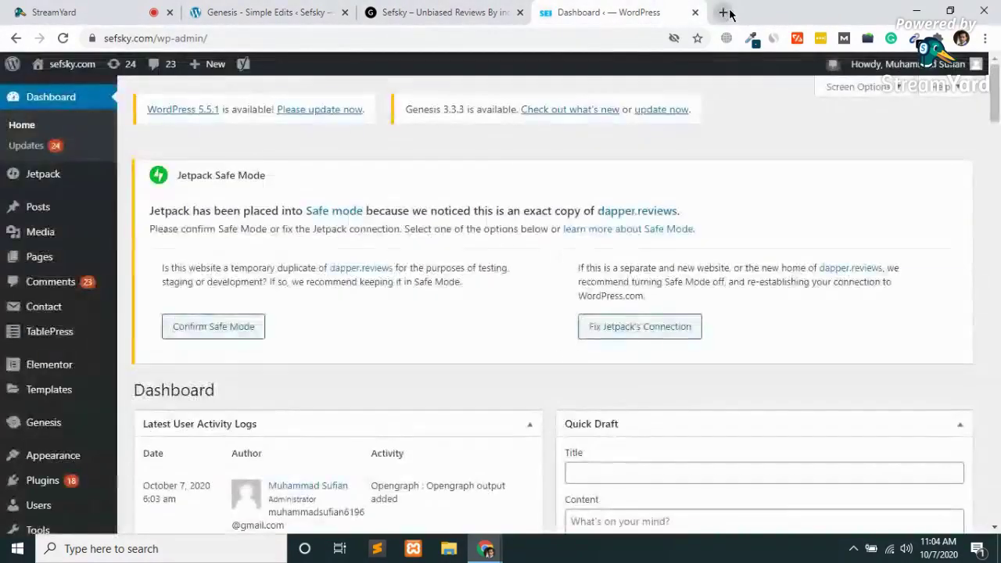
Load sefsky.com in a new tab and select its copyright and Amazon disclaimer footer text.
{"action": "left_click", "coordinate": [721, 12]}
{"action": "type", "text": "sefsky.com"}
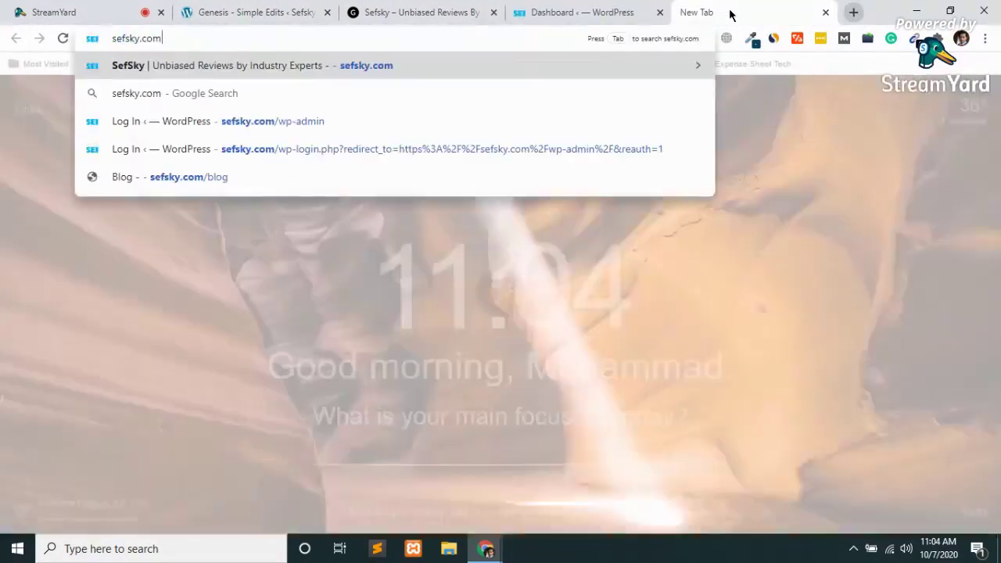
{"action": "key", "text": "Return"}
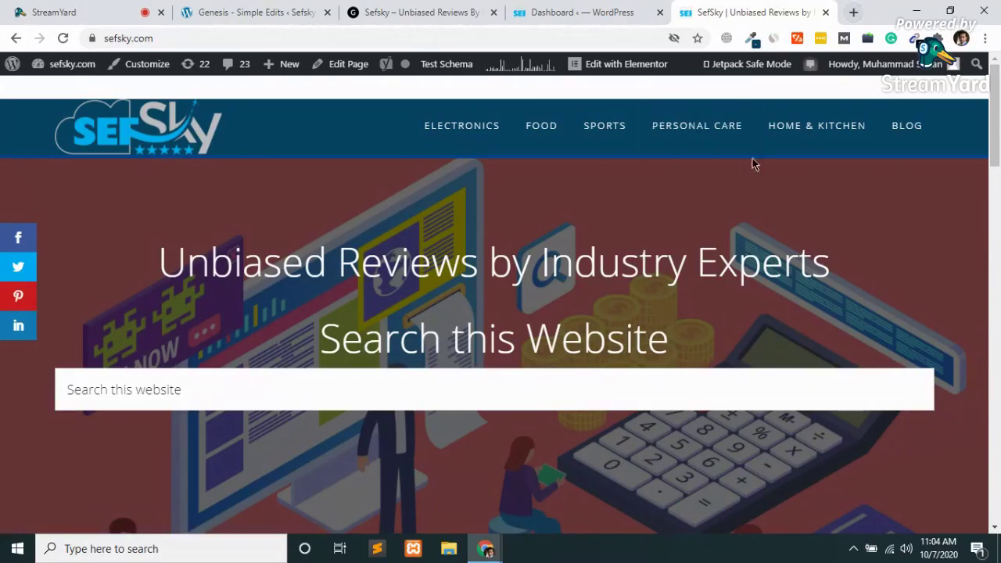
{"action": "scroll", "coordinate": [632, 266], "scroll_direction": "down", "scroll_amount": 20}
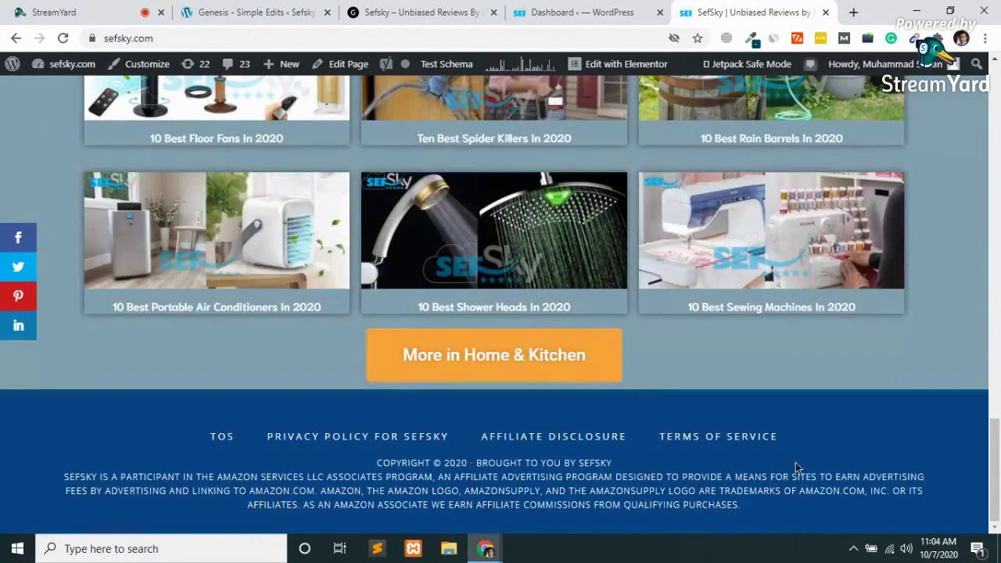
{"action": "left_click_drag", "start_coordinate": [751, 513], "coordinate": [349, 472]}
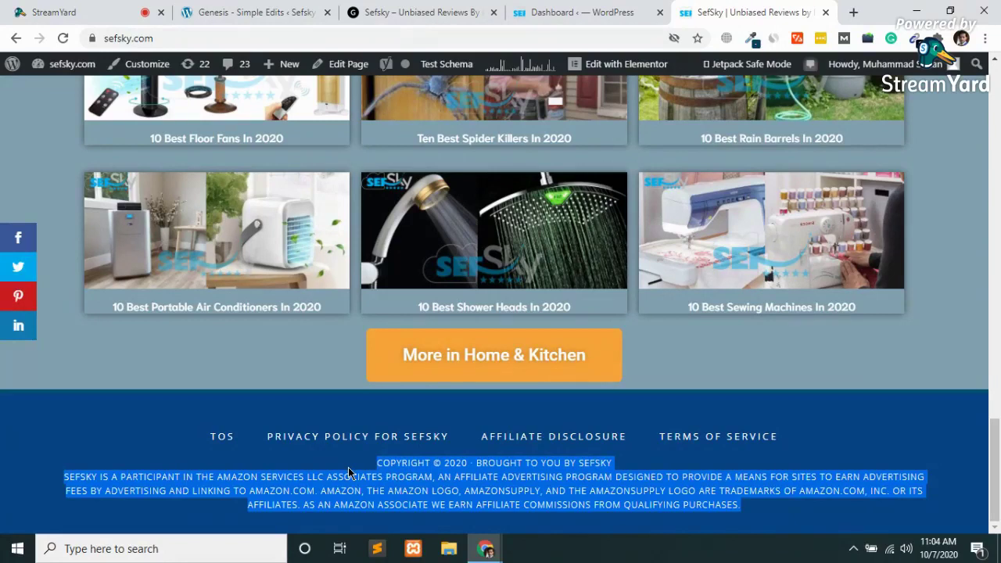
{"action": "left_click_drag", "start_coordinate": [349, 472], "coordinate": [349, 473]}
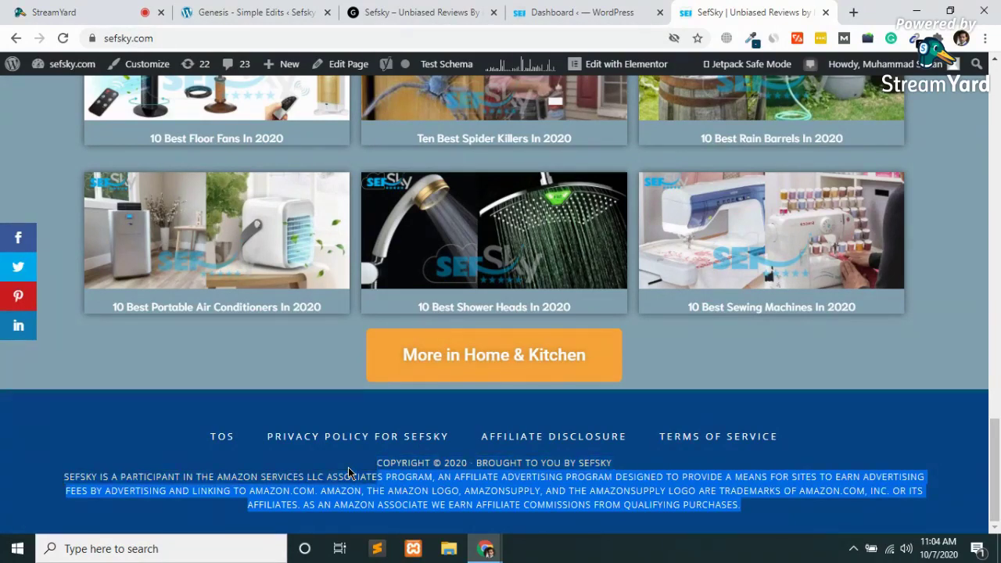
{"action": "key", "text": "shift+Left"}
{"action": "key", "text": "shift+Left"}
{"action": "key", "text": "shift+Left"}
{"action": "key", "text": "shift+Left"}
{"action": "key", "text": "shift+Left"}
{"action": "key", "text": "shift+Left"}
{"action": "key", "text": "shift+Left"}
{"action": "key", "text": "shift+Left"}
{"action": "key", "text": "shift+Left"}
{"action": "key", "text": "shift+Left"}
{"action": "key", "text": "shift+Left"}
{"action": "key", "text": "shift+Left"}
{"action": "key", "text": "shift+Left"}
{"action": "key", "text": "shift+Left"}
{"action": "key", "text": "shift+Left"}
{"action": "key", "text": "shift+Left"}
{"action": "key", "text": "shift+Left"}
{"action": "key", "text": "shift+Left"}
{"action": "key", "text": "shift+Left"}
{"action": "key", "text": "shift+Left"}
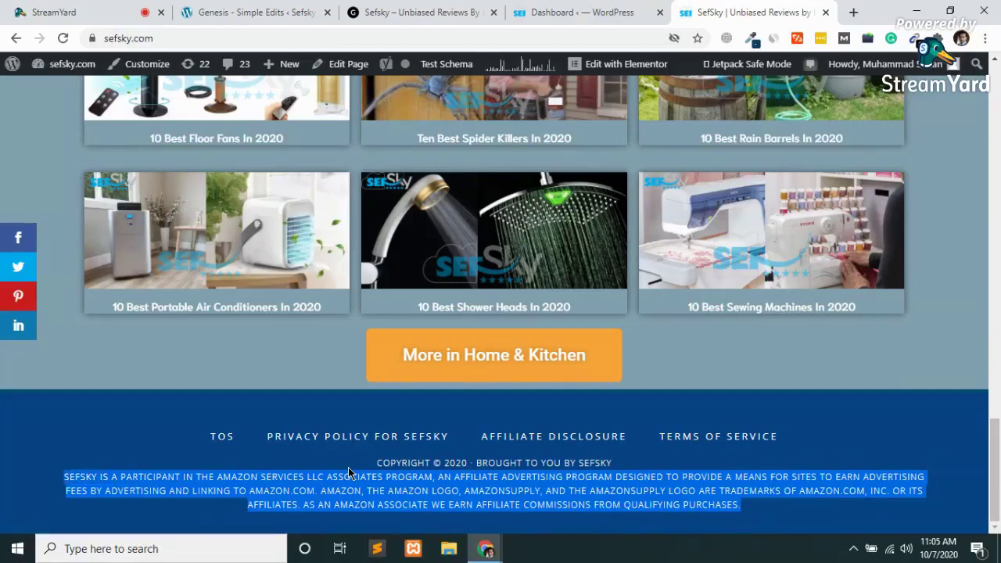
Paste the disclaimer into the empty footer paragraph, save, and reload the live site.
{"action": "left_click", "coordinate": [302, 9]}
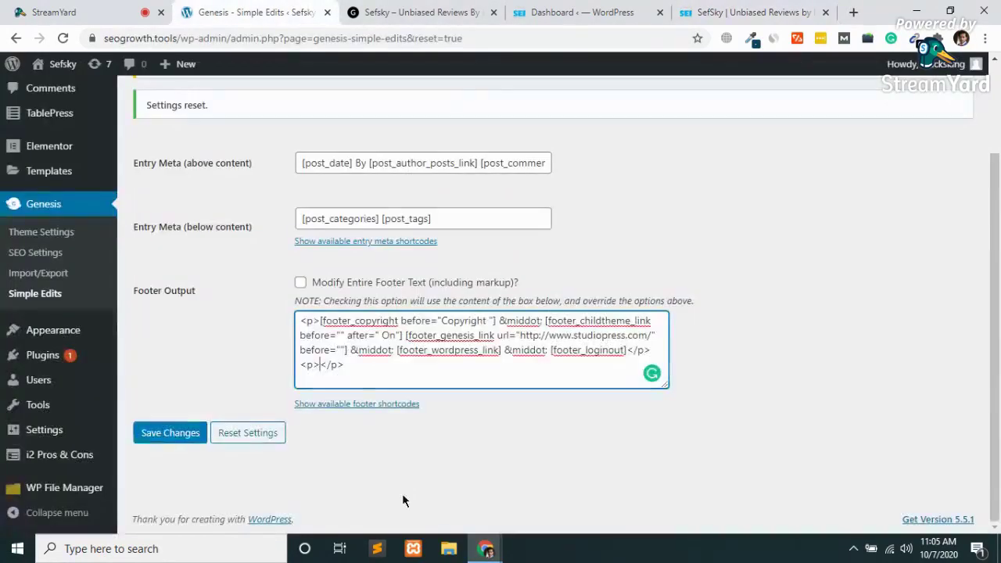
{"action": "key", "text": "ctrl+v"}
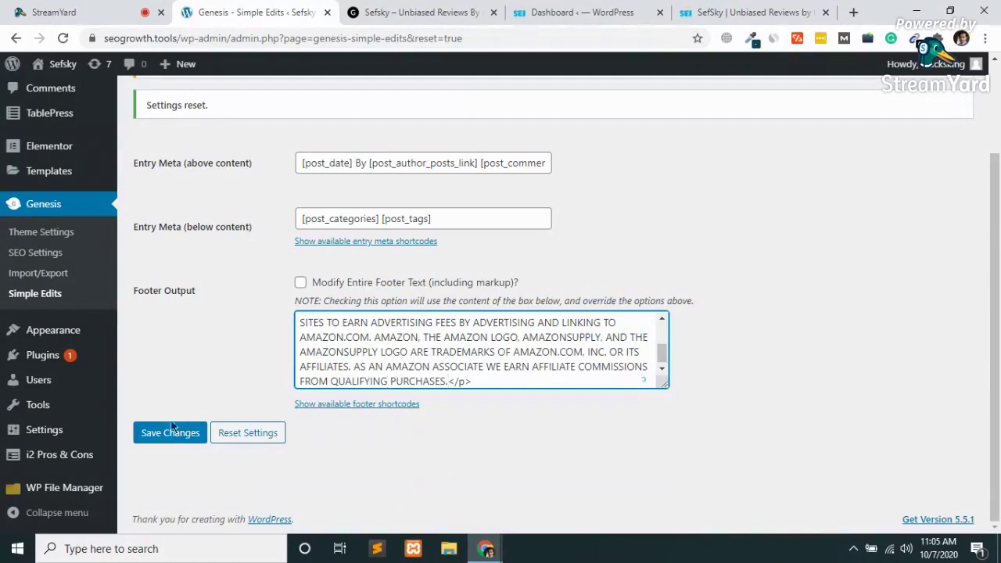
{"action": "left_click", "coordinate": [153, 434]}
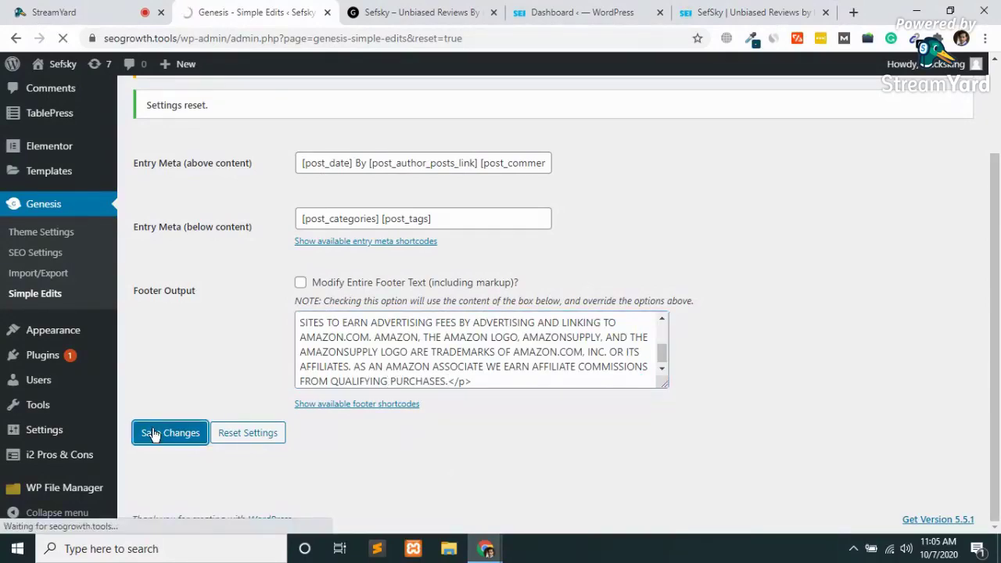
{"action": "left_click", "coordinate": [436, 7]}
{"action": "left_click", "coordinate": [63, 38]}
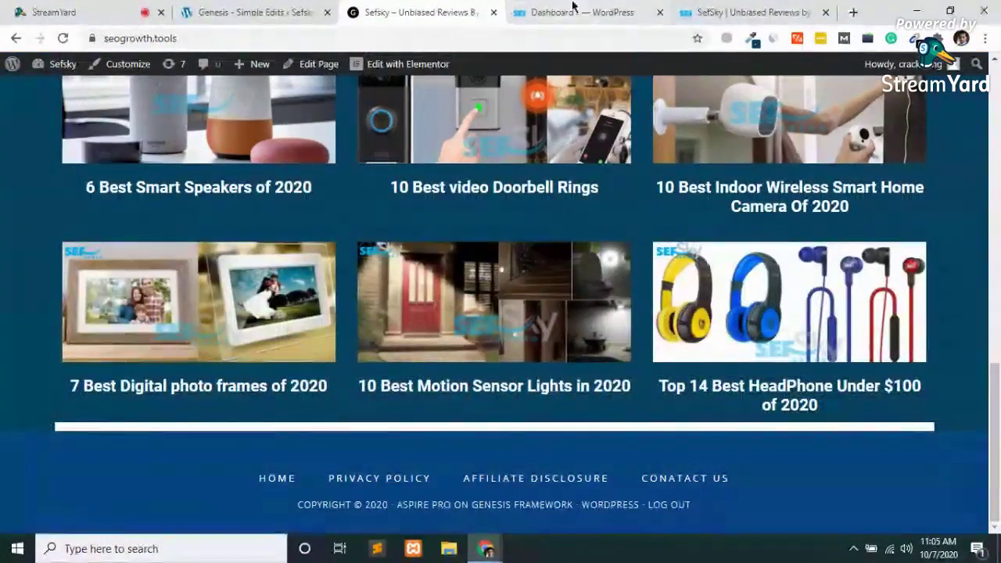
Open sefsky.com's Genesis Simple Edits page and select its Footer Output code to inspect it.
{"action": "left_click", "coordinate": [577, 12]}
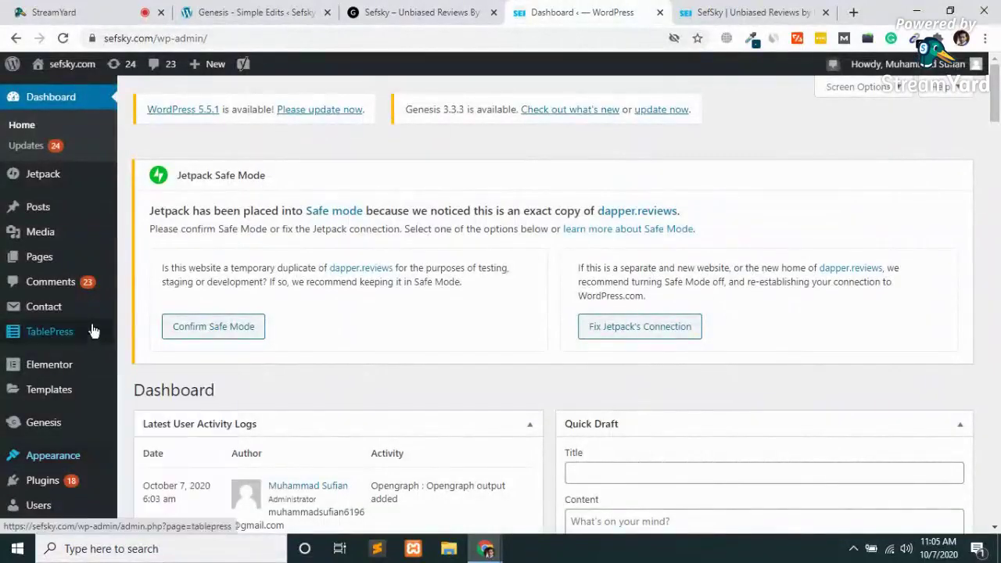
{"action": "mouse_move", "coordinate": [29, 383]}
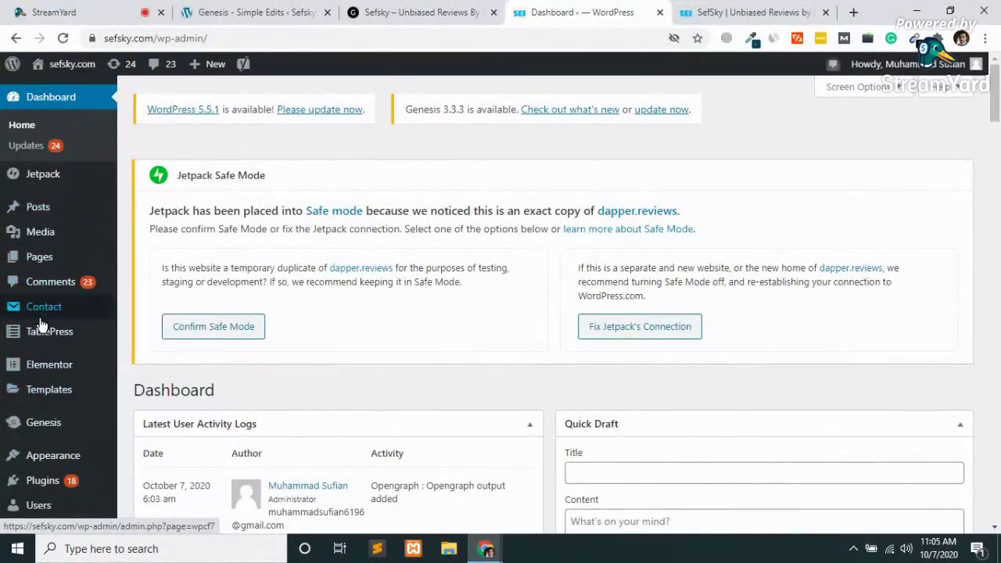
{"action": "scroll", "coordinate": [41, 325], "scroll_direction": "down", "scroll_amount": 3}
{"action": "mouse_move", "coordinate": [44, 227]}
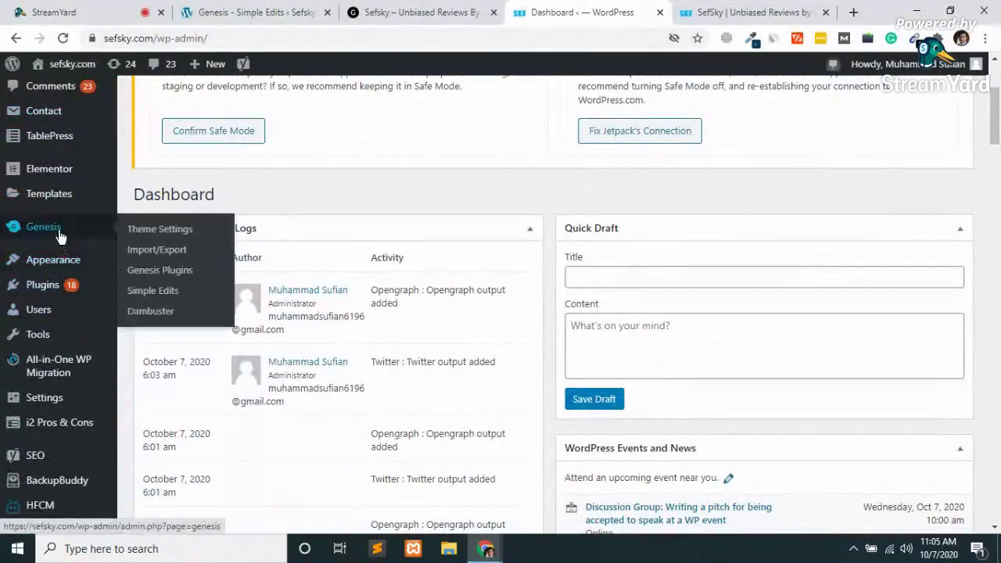
{"action": "left_click", "coordinate": [162, 295]}
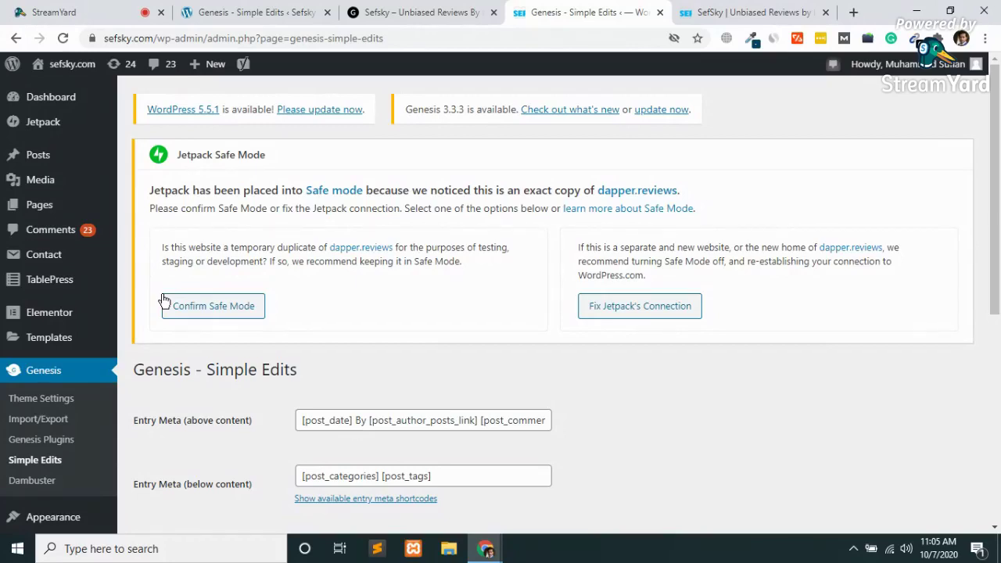
{"action": "scroll", "coordinate": [164, 301], "scroll_direction": "down", "scroll_amount": 4}
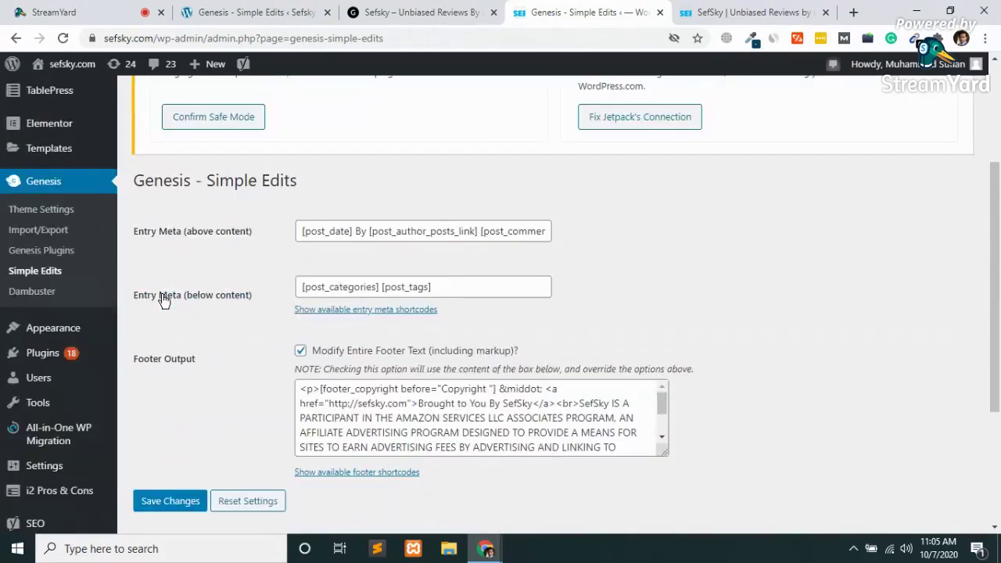
{"action": "scroll", "coordinate": [164, 301], "scroll_direction": "down", "scroll_amount": 1}
{"action": "left_click", "coordinate": [366, 304]}
{"action": "key", "text": "ctrl+a"}
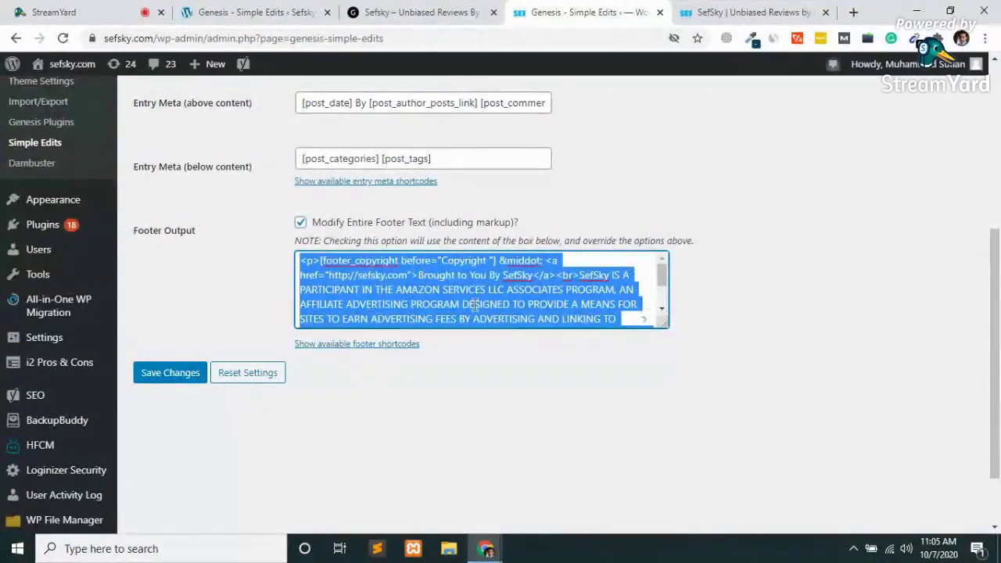
{"action": "left_click", "coordinate": [475, 304]}
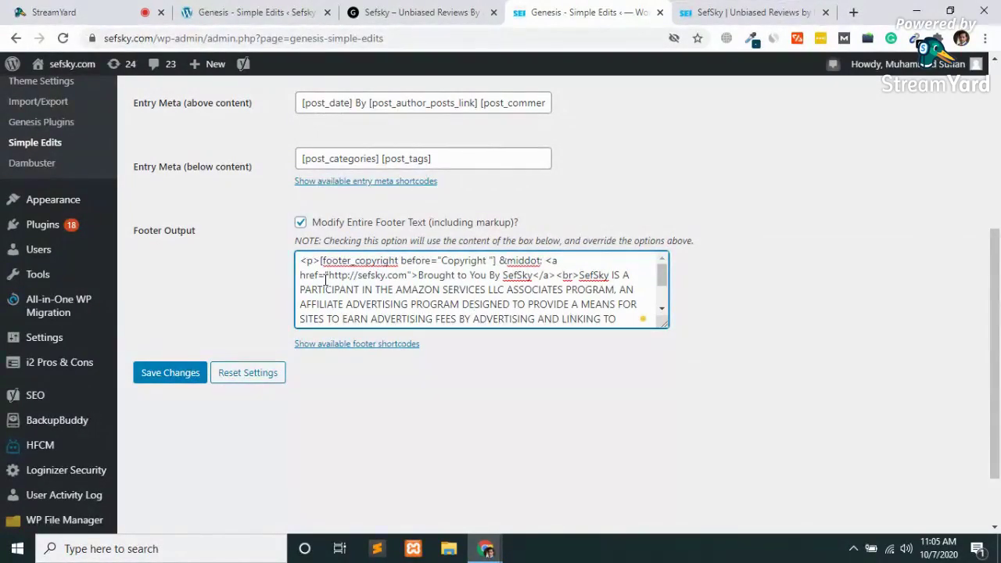
Review the seogrowth.tools footer output text and save the Simple Edits settings.
{"action": "left_click", "coordinate": [298, 12]}
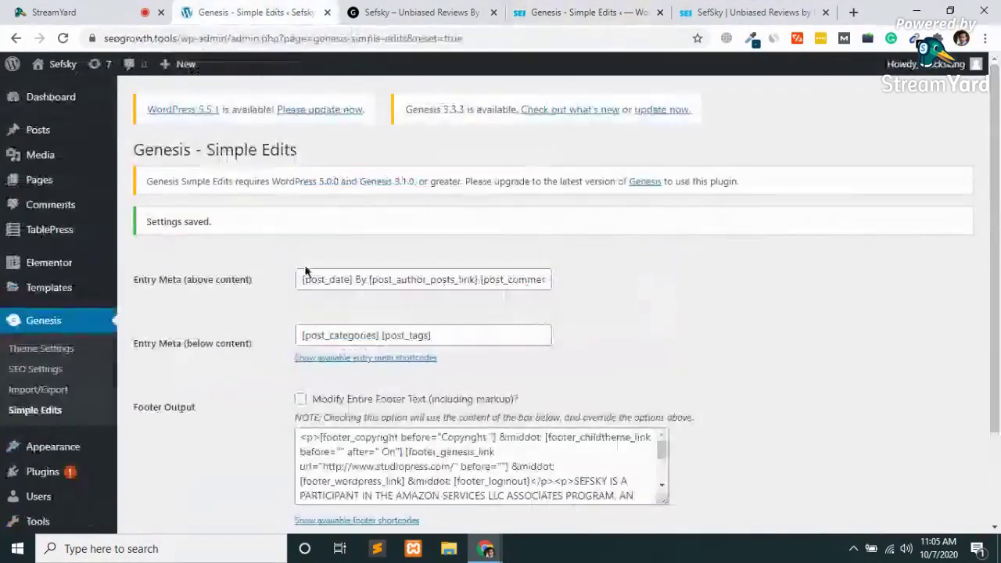
{"action": "left_click", "coordinate": [340, 463]}
{"action": "key", "text": "ctrl+a"}
{"action": "key", "text": "ctrl+End"}
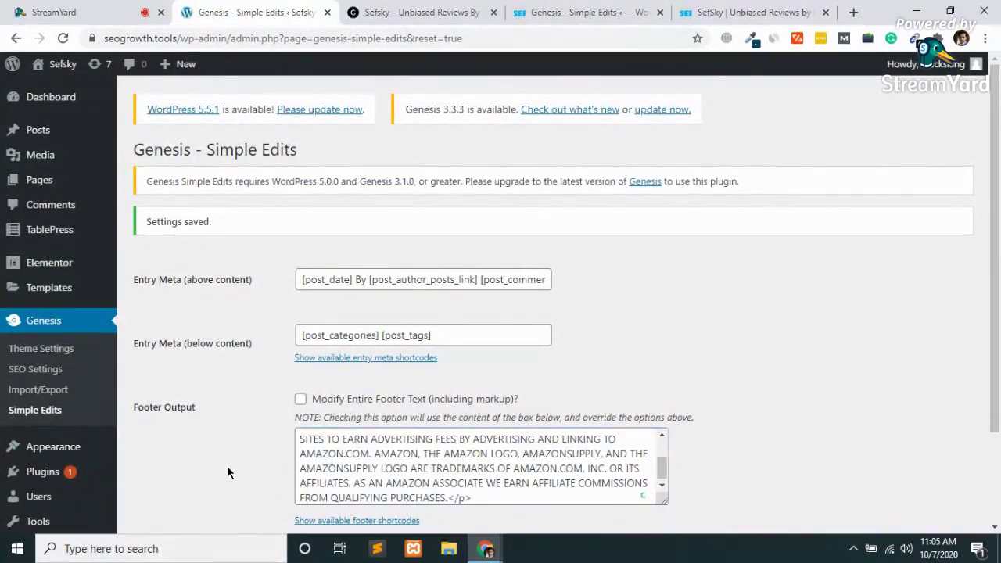
{"action": "scroll", "coordinate": [227, 466], "scroll_direction": "down", "scroll_amount": 2}
{"action": "left_click", "coordinate": [156, 446]}
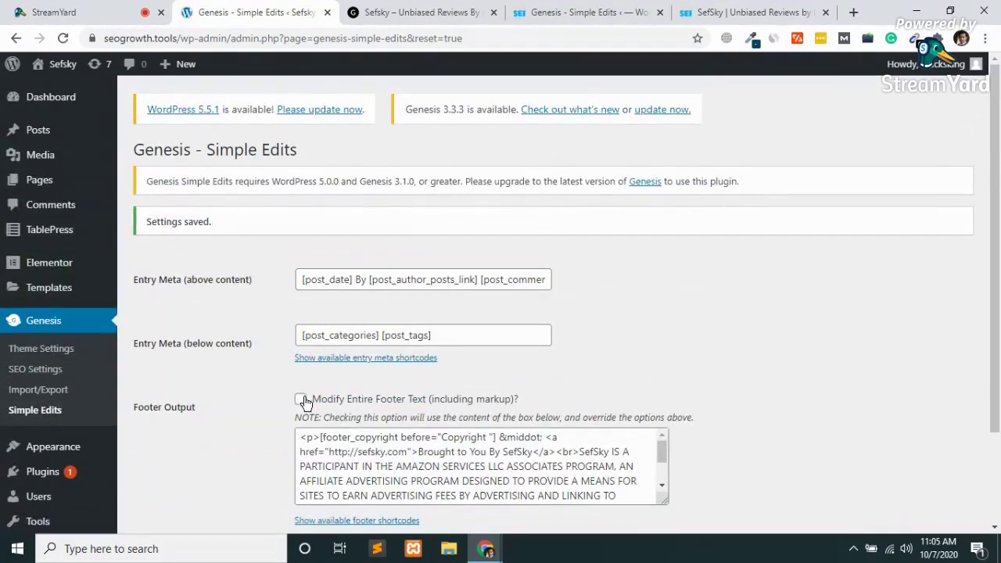
Tick Modify Entire Footer Text, save, and reload the live site to see the disclaimer footer.
{"action": "left_click", "coordinate": [302, 401]}
{"action": "scroll", "coordinate": [302, 400], "scroll_direction": "down", "scroll_amount": 2}
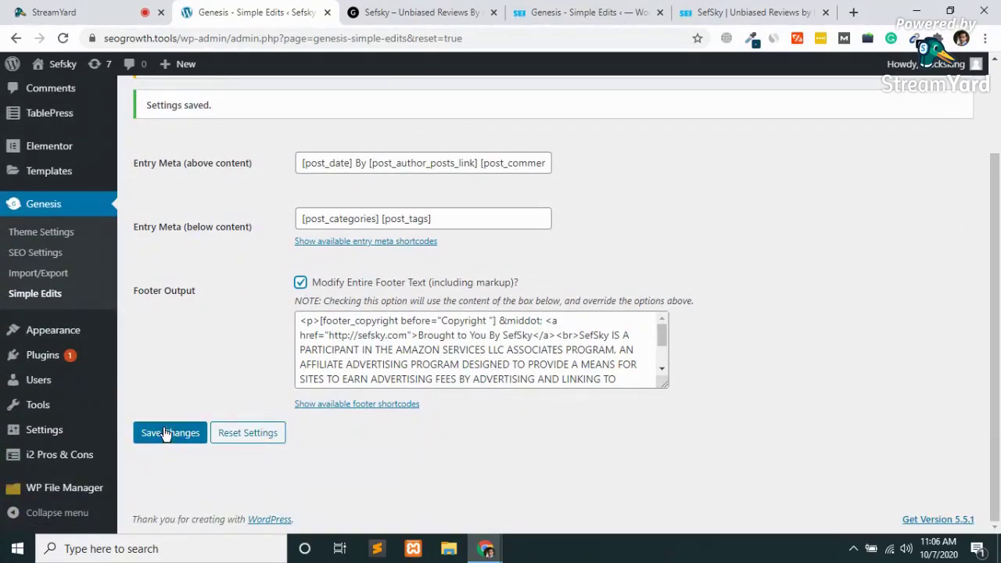
{"action": "left_click", "coordinate": [166, 434]}
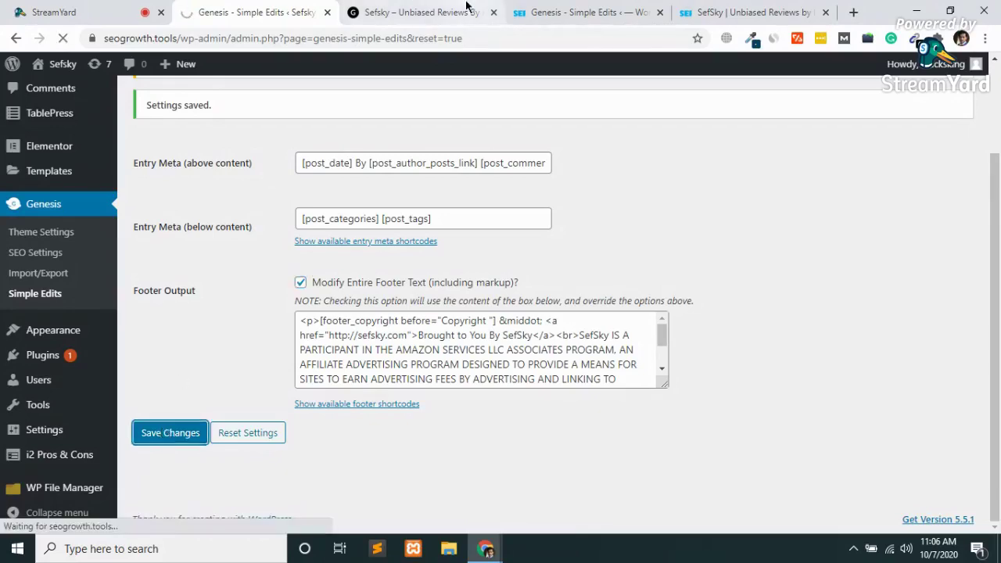
{"action": "left_click", "coordinate": [414, 12]}
{"action": "left_click", "coordinate": [589, 8]}
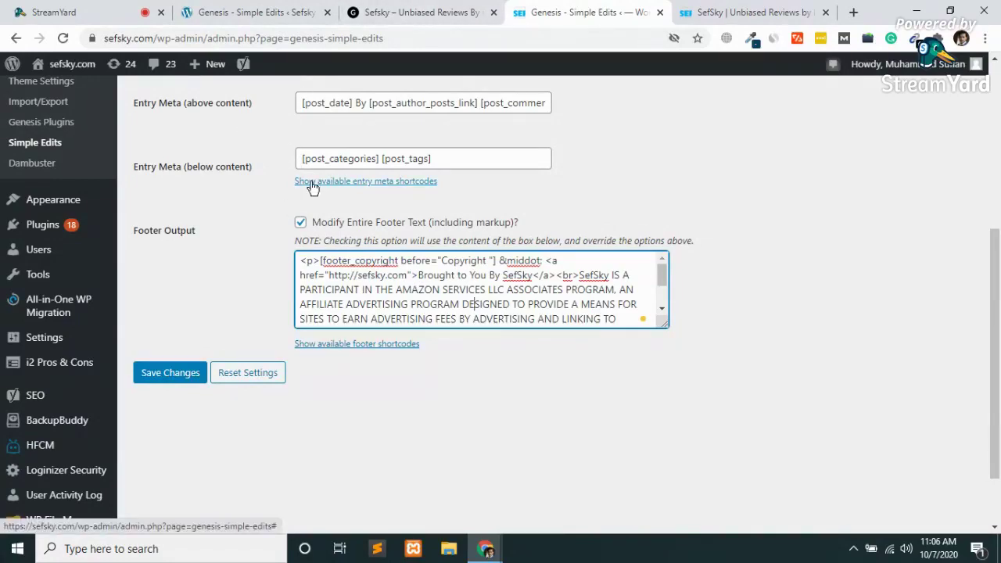
{"action": "left_click", "coordinate": [466, 9]}
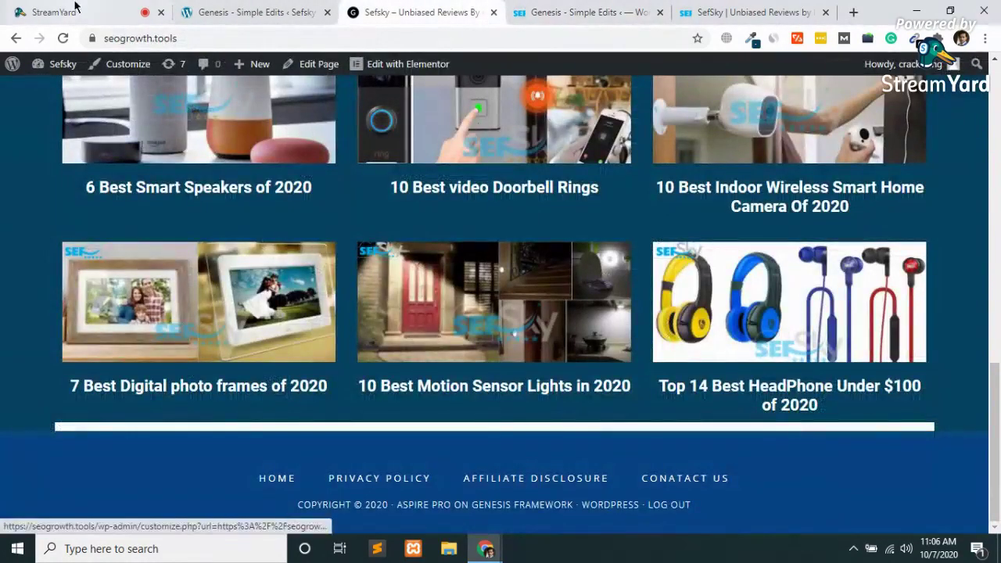
{"action": "left_click", "coordinate": [67, 40]}
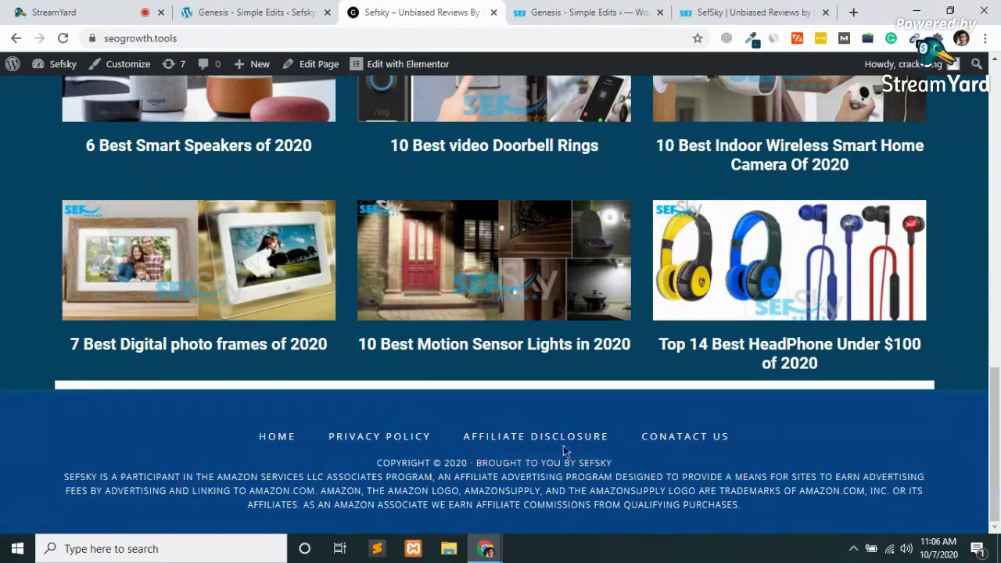
Reset the Simple Edits settings to their defaults and confirm.
{"action": "left_click", "coordinate": [285, 9]}
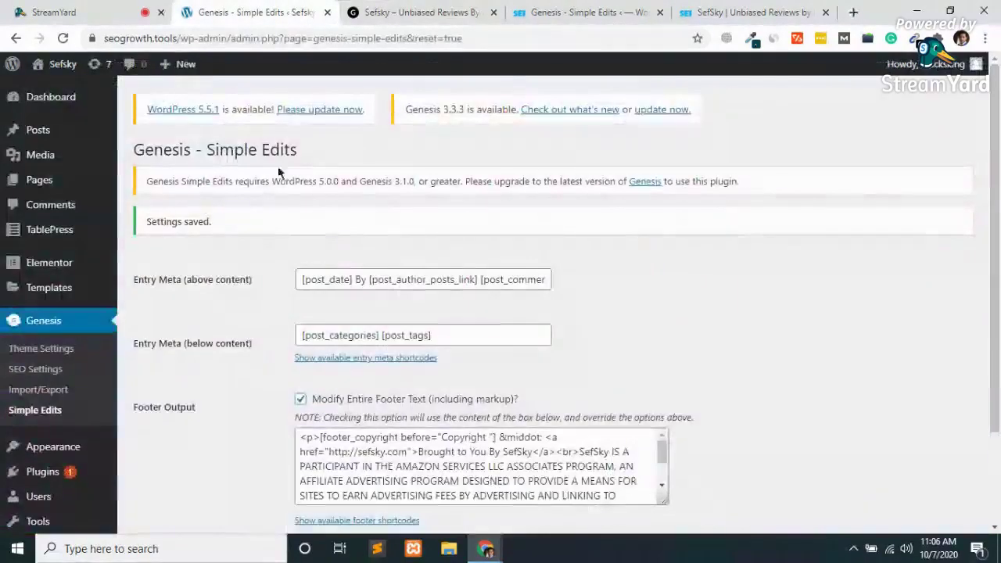
{"action": "scroll", "coordinate": [273, 439], "scroll_direction": "down", "scroll_amount": 1}
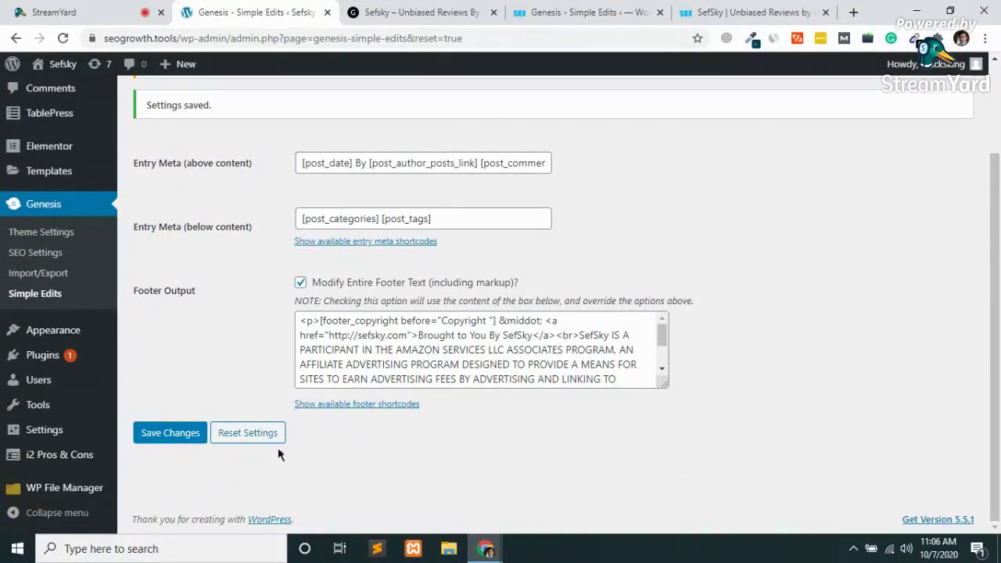
{"action": "left_click", "coordinate": [237, 435]}
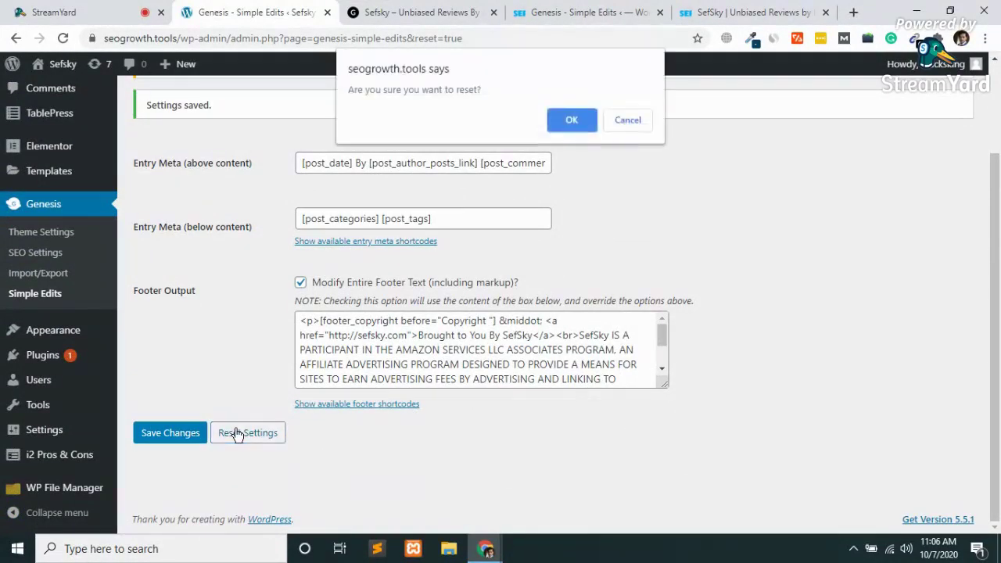
{"action": "left_click", "coordinate": [569, 123]}
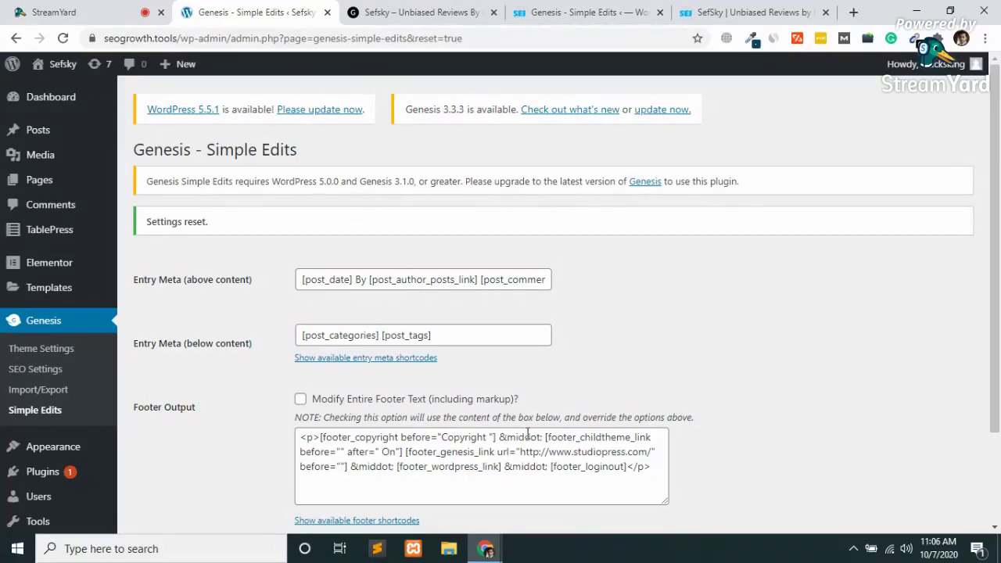
Replace all default footer shortcodes with the pasted Amazon affiliate disclaimer.
{"action": "left_click", "coordinate": [546, 438]}
{"action": "left_click_drag", "start_coordinate": [546, 438], "coordinate": [338, 453]}
{"action": "left_click", "coordinate": [199, 480]}
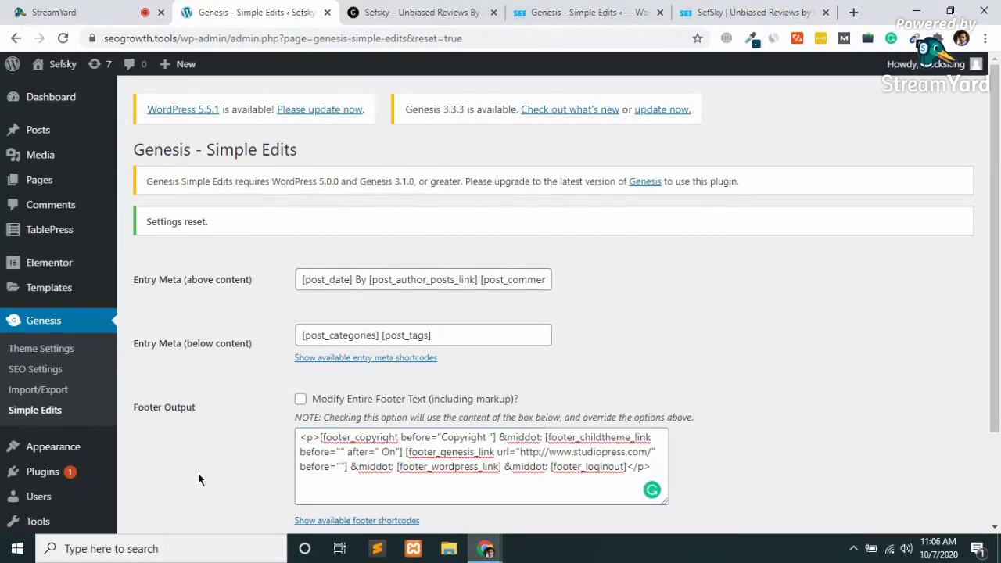
{"action": "scroll", "coordinate": [198, 474], "scroll_direction": "down", "scroll_amount": 3}
{"action": "left_click", "coordinate": [409, 376]}
{"action": "key", "text": "ctrl+a"}
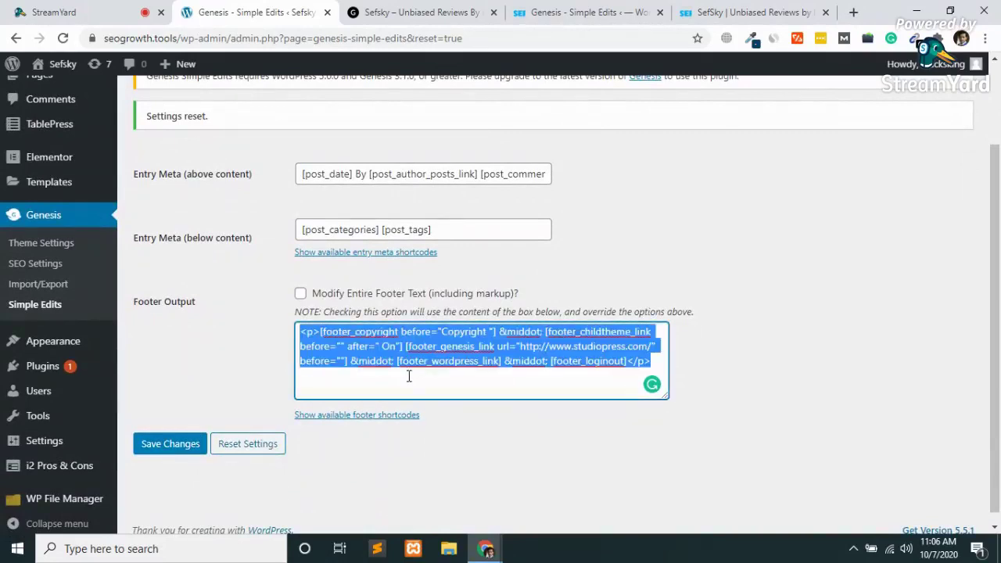
{"action": "key", "text": "ctrl+v"}
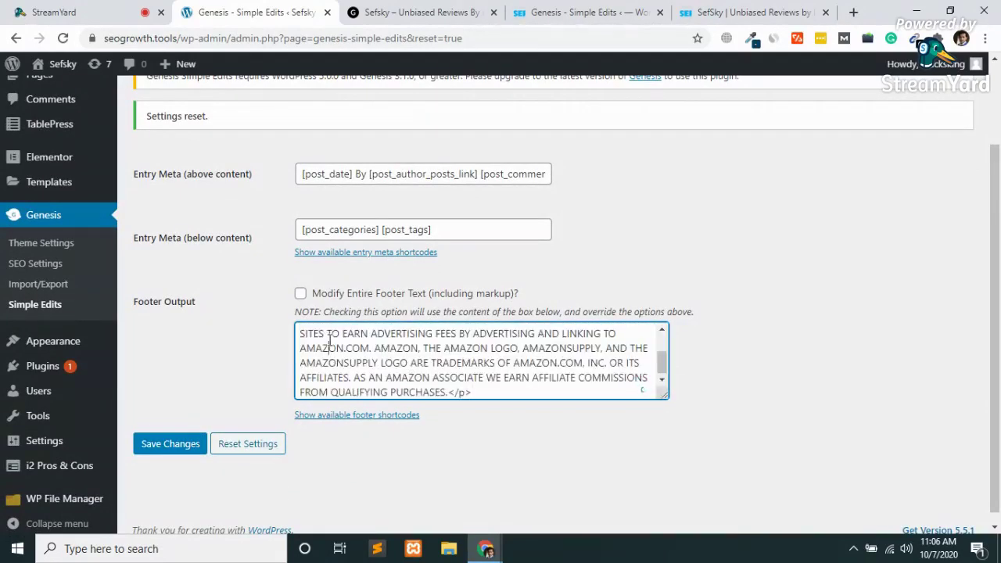
{"action": "scroll", "coordinate": [328, 338], "scroll_direction": "up", "scroll_amount": 3}
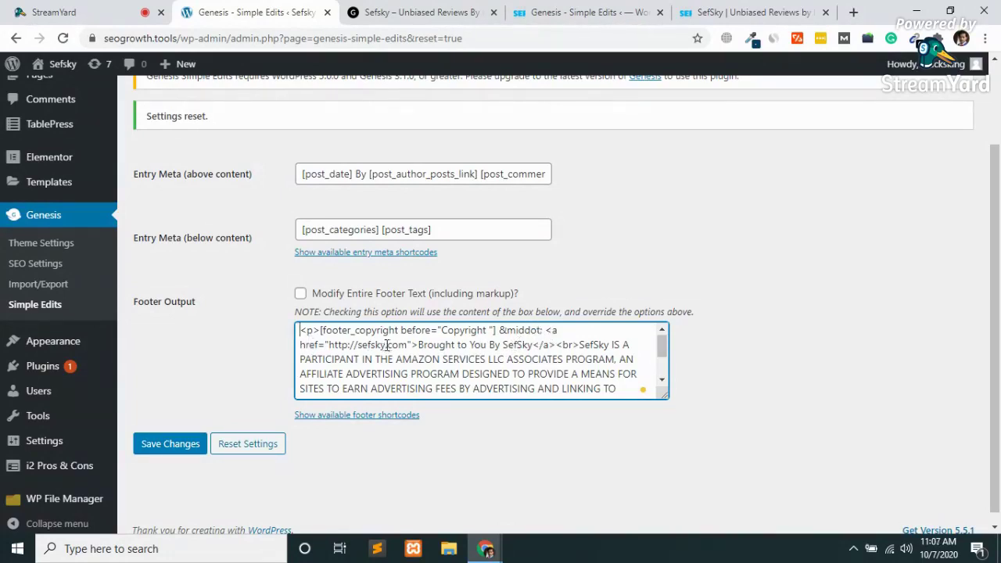
Check the live site's SefSky footer link, then save and tick Modify Entire Footer Text.
{"action": "key", "text": "ctrl+Tab"}
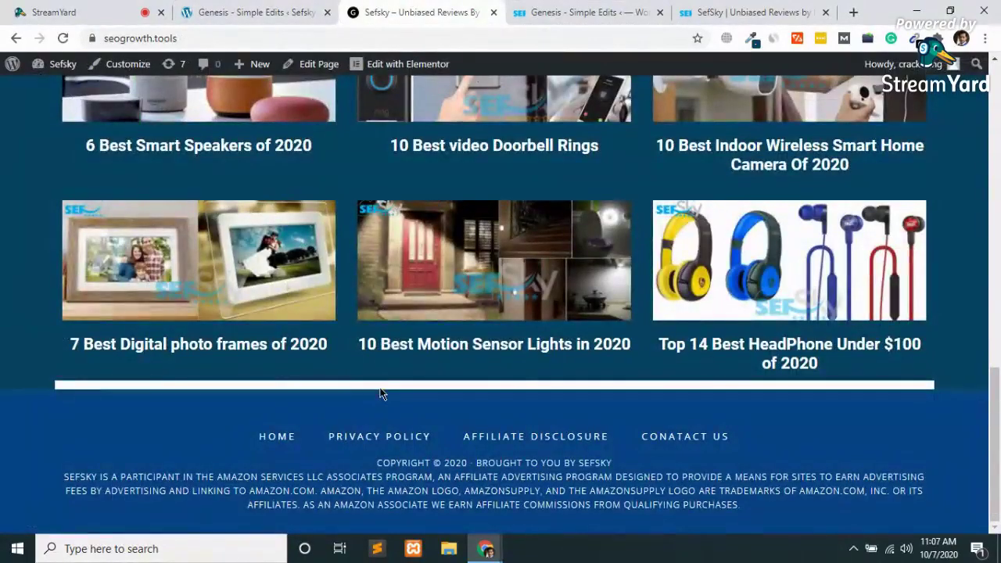
{"action": "left_click", "coordinate": [556, 466]}
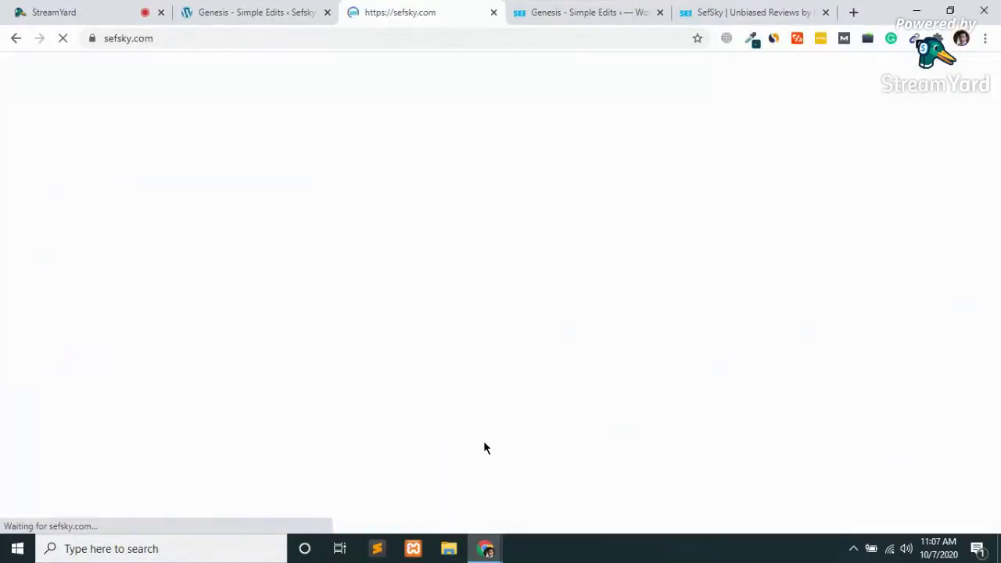
{"action": "left_click", "coordinate": [13, 39]}
{"action": "left_click", "coordinate": [255, 9]}
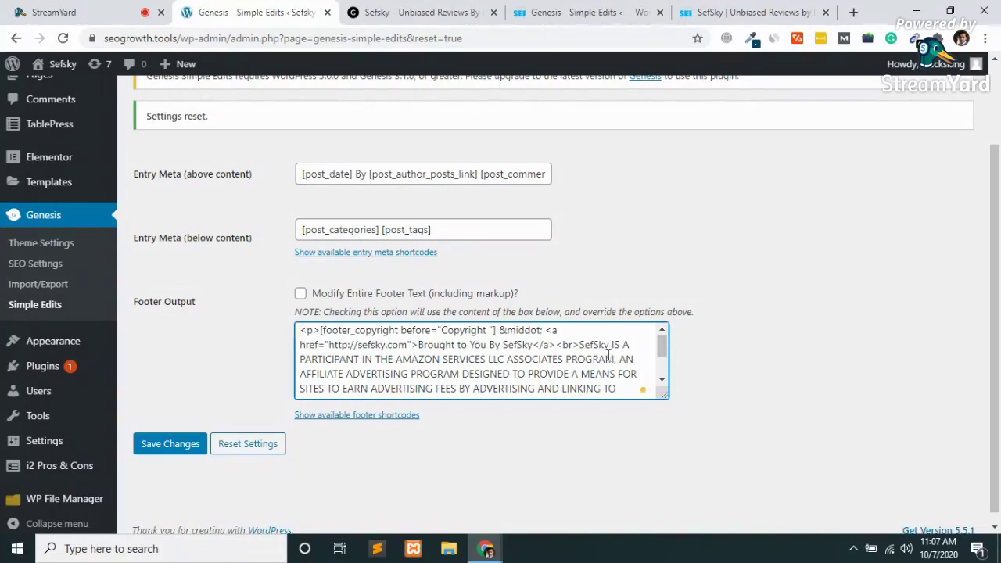
{"action": "key", "text": "ctrl+End"}
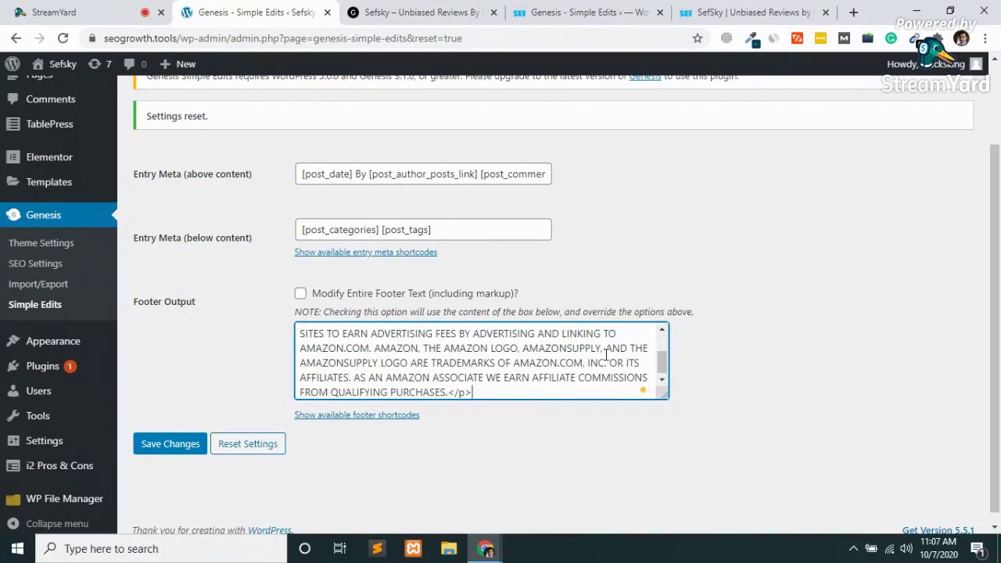
{"action": "left_click", "coordinate": [144, 443]}
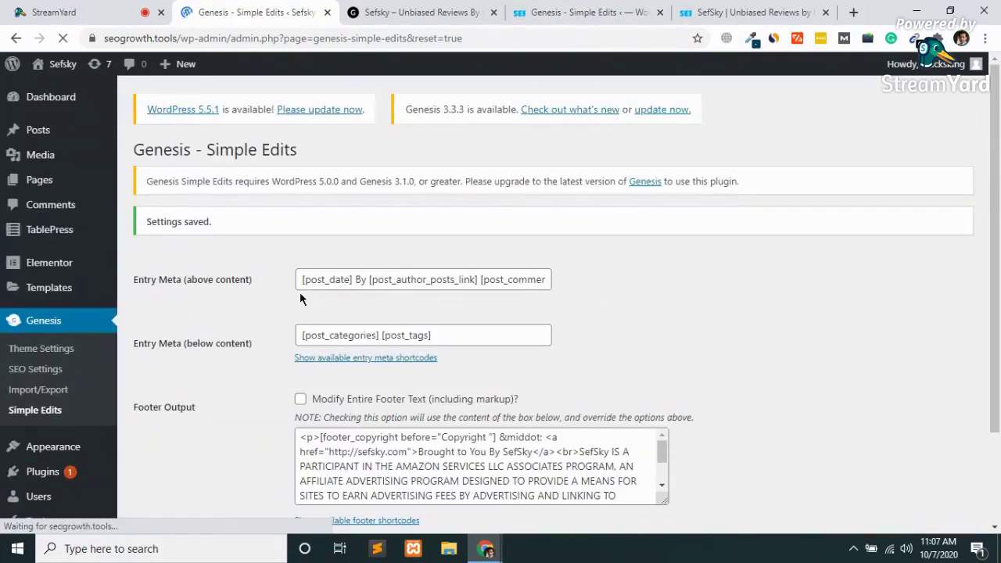
{"action": "left_click", "coordinate": [300, 399]}
Save the Simple Edits settings with Modify Entire Footer Text enabled.
{"action": "scroll", "coordinate": [302, 402], "scroll_direction": "down", "scroll_amount": 2}
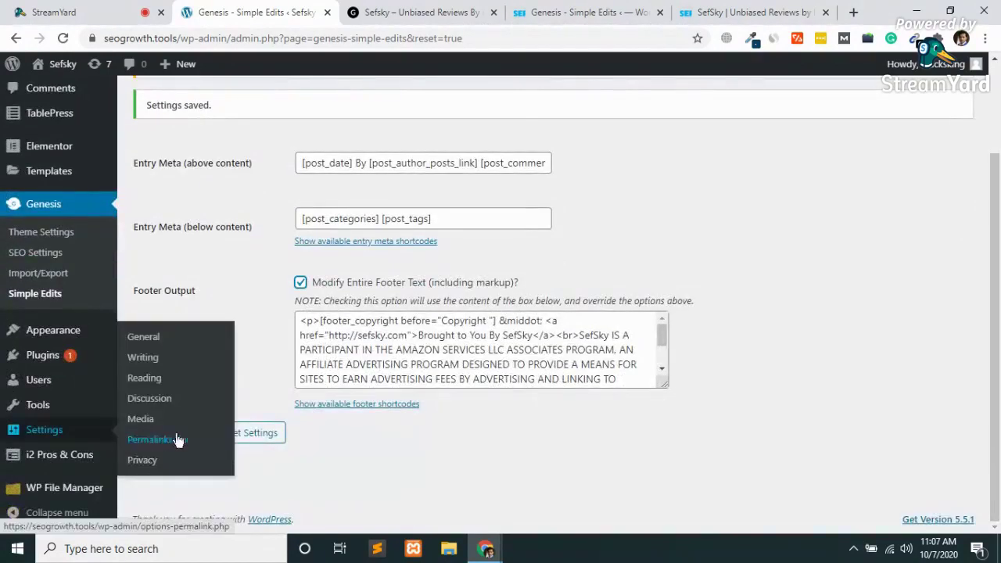
{"action": "left_click", "coordinate": [185, 436]}
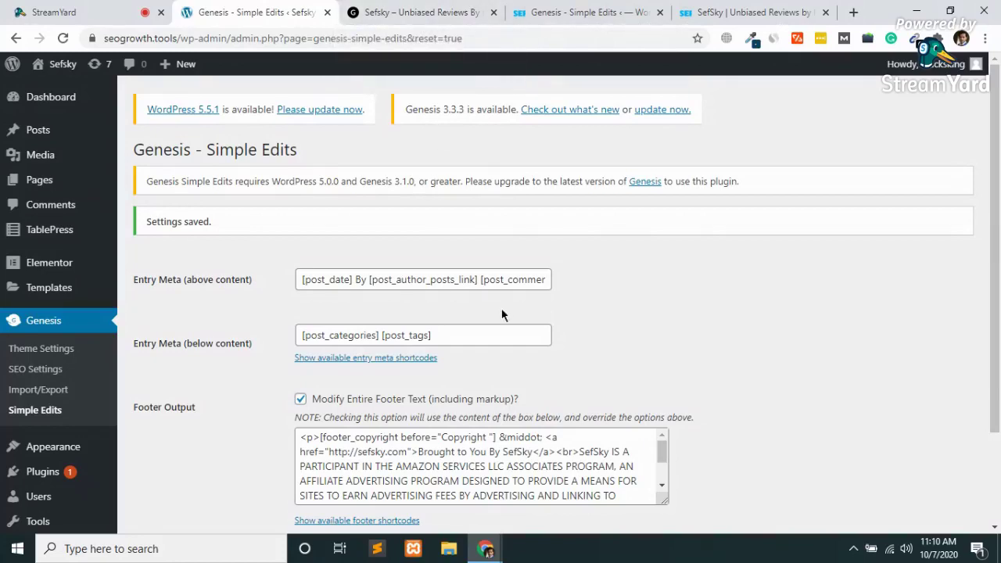
{"action": "scroll", "coordinate": [503, 313], "scroll_direction": "down", "scroll_amount": 2}
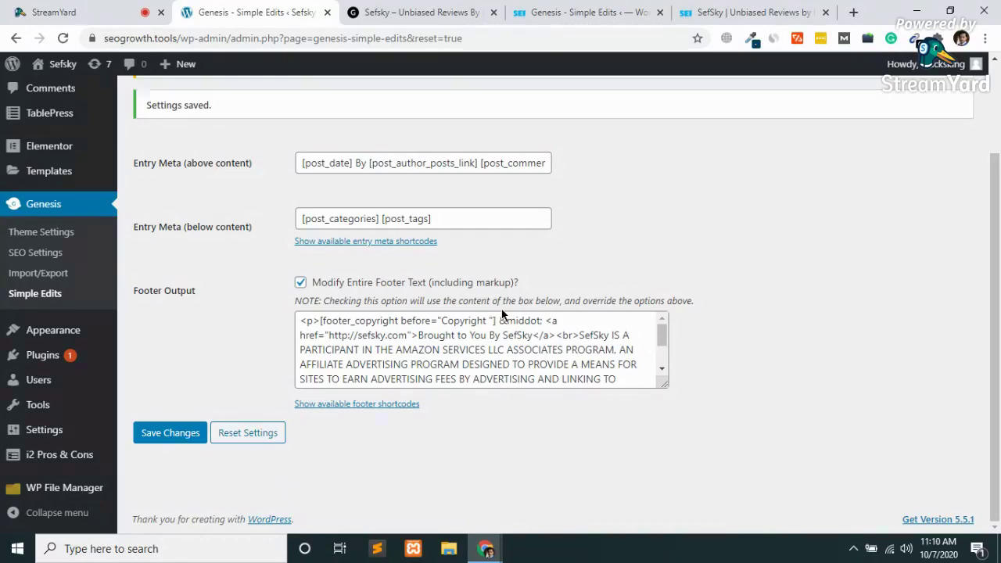
{"action": "scroll", "coordinate": [502, 315], "scroll_direction": "up", "scroll_amount": 2}
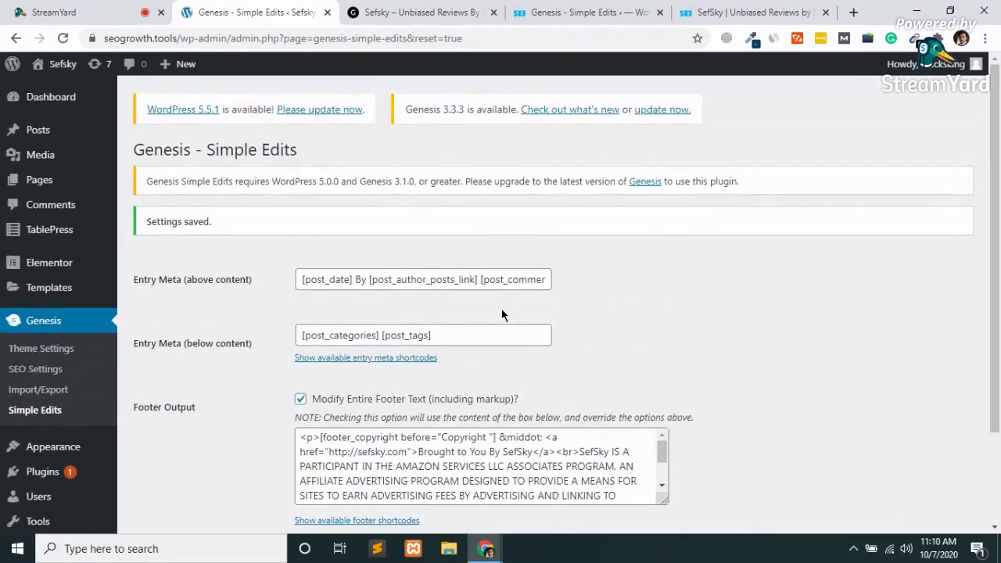
Load sefsky.com in a new tab and scroll down to its Amazon disclaimer footer.
{"action": "left_click", "coordinate": [384, 12]}
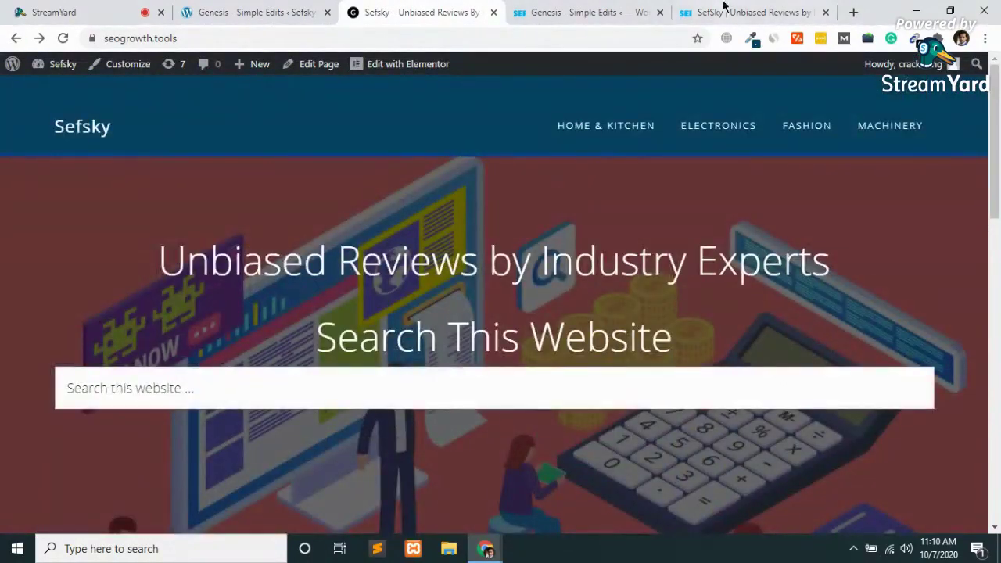
{"action": "left_click", "coordinate": [854, 13]}
{"action": "type", "text": "sfe"}
{"action": "key", "text": "BackSpace"}
{"action": "key", "text": "BackSpace"}
{"action": "type", "text": "ef"}
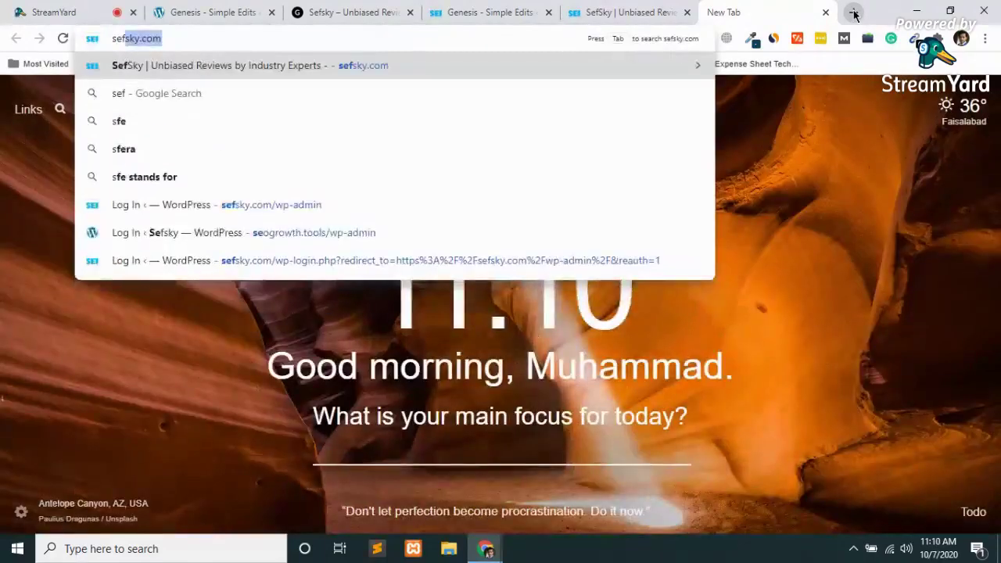
{"action": "key", "text": "Return"}
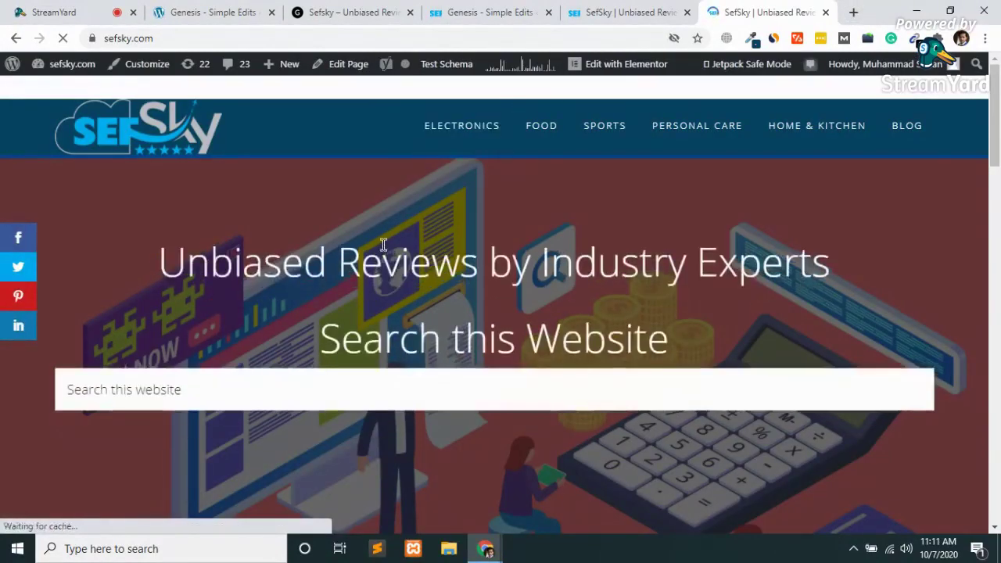
{"action": "scroll", "coordinate": [383, 245], "scroll_direction": "down", "scroll_amount": 10}
{"action": "scroll", "coordinate": [383, 248], "scroll_direction": "down", "scroll_amount": 15}
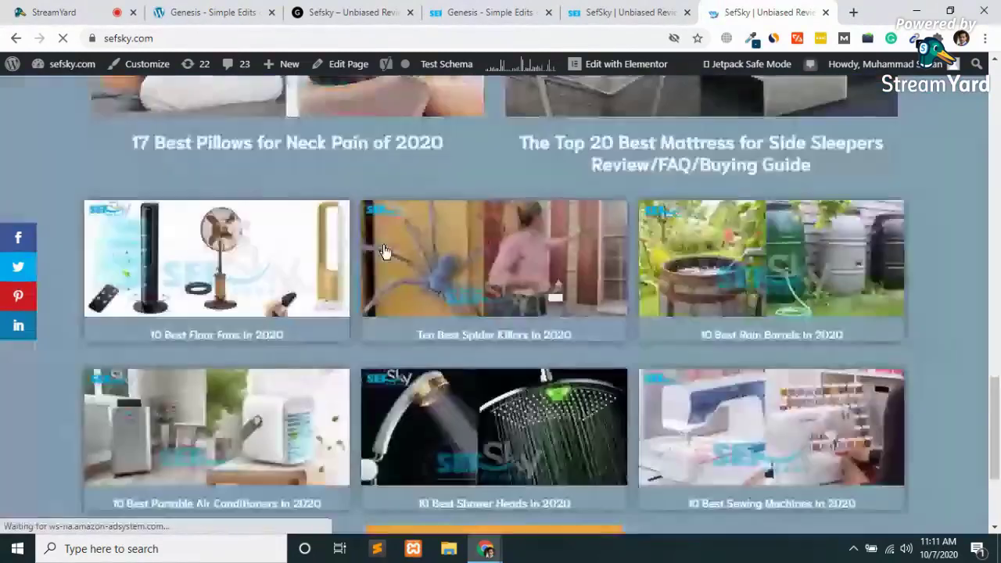
{"action": "scroll", "coordinate": [384, 251], "scroll_direction": "down", "scroll_amount": 3}
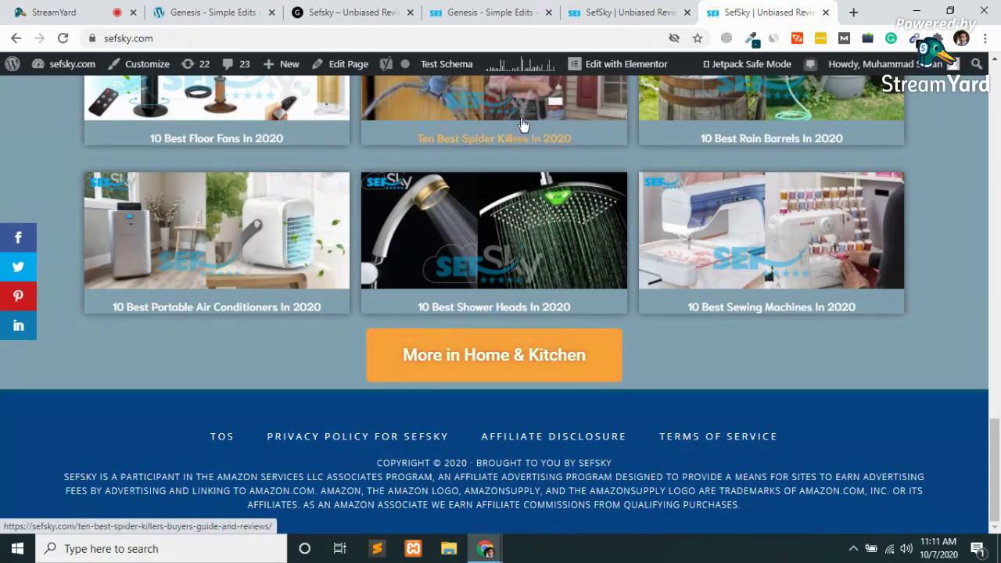
Open the Ten Best Spider Killers In 2020 review, scroll through its Amazon-linked products, then close it.
{"action": "left_click", "coordinate": [280, 225]}
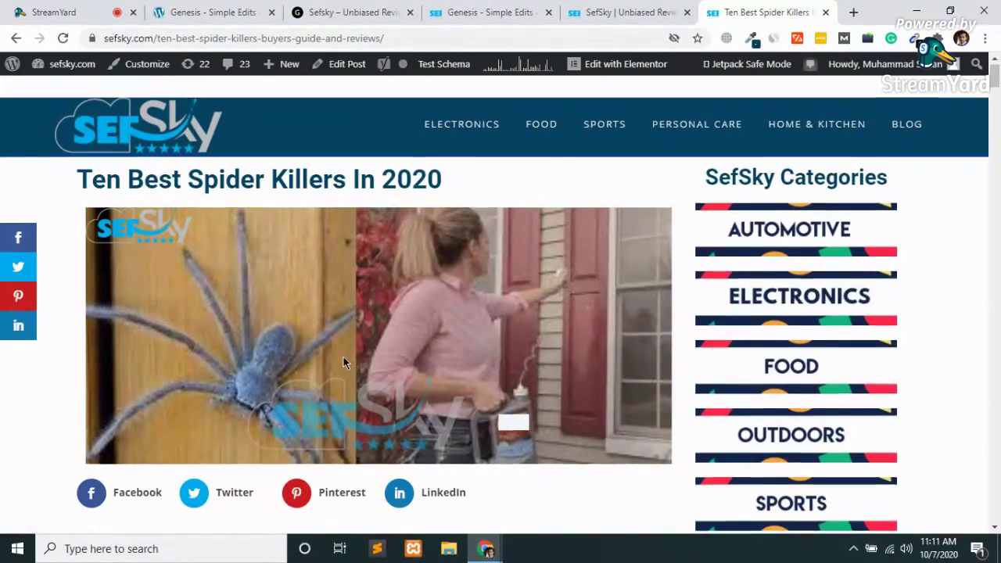
{"action": "scroll", "coordinate": [343, 362], "scroll_direction": "down", "scroll_amount": 4}
{"action": "scroll", "coordinate": [343, 363], "scroll_direction": "down", "scroll_amount": 11}
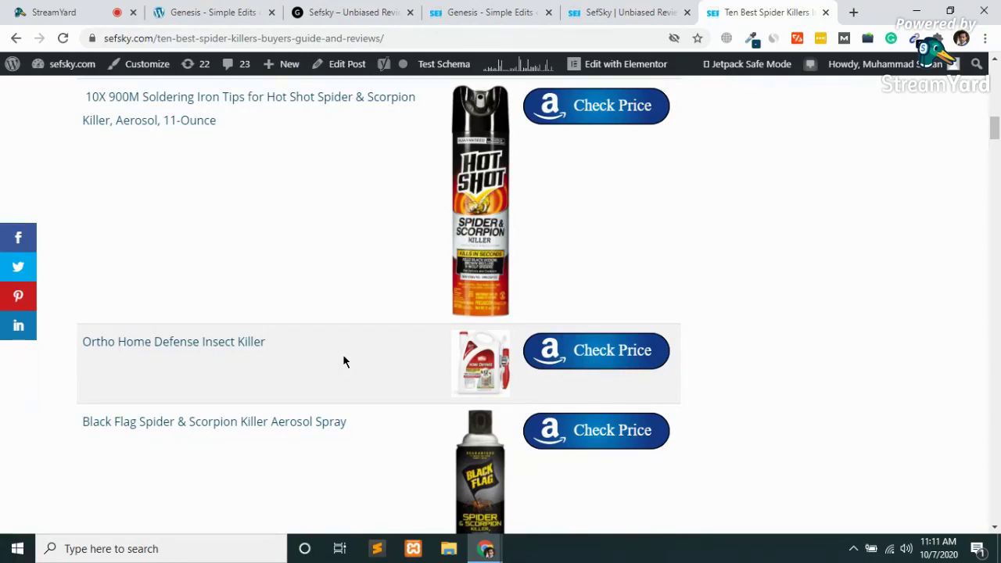
{"action": "scroll", "coordinate": [343, 361], "scroll_direction": "down", "scroll_amount": 10}
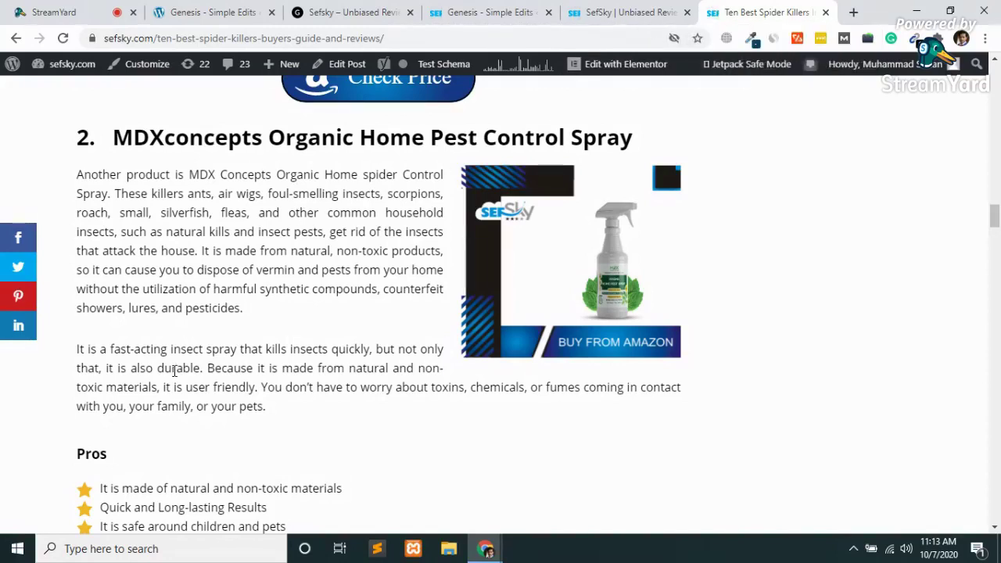
{"action": "scroll", "coordinate": [174, 372], "scroll_direction": "down", "scroll_amount": 1}
{"action": "scroll", "coordinate": [173, 372], "scroll_direction": "down", "scroll_amount": 6}
{"action": "scroll", "coordinate": [173, 371], "scroll_direction": "down", "scroll_amount": 5}
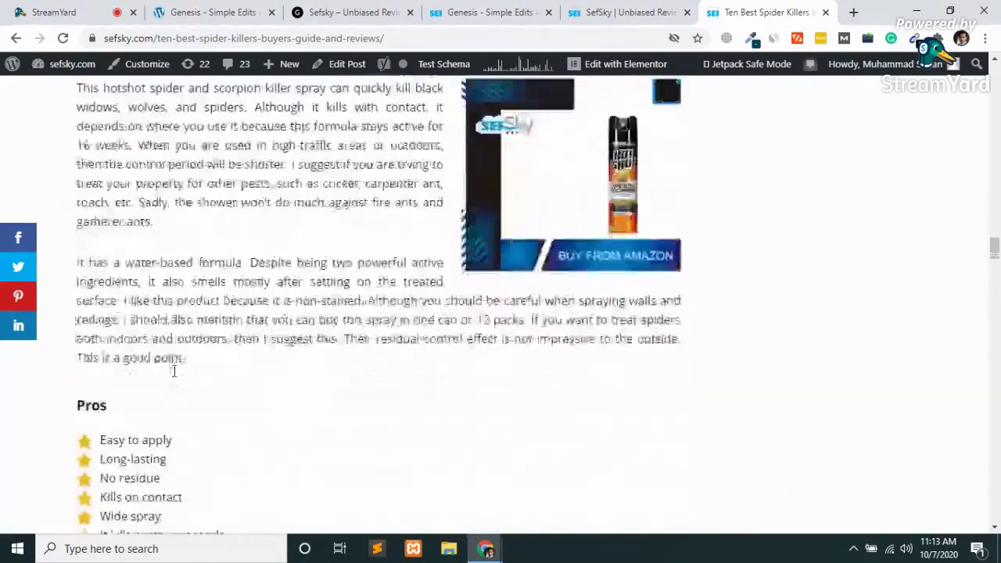
{"action": "scroll", "coordinate": [174, 372], "scroll_direction": "down", "scroll_amount": 14}
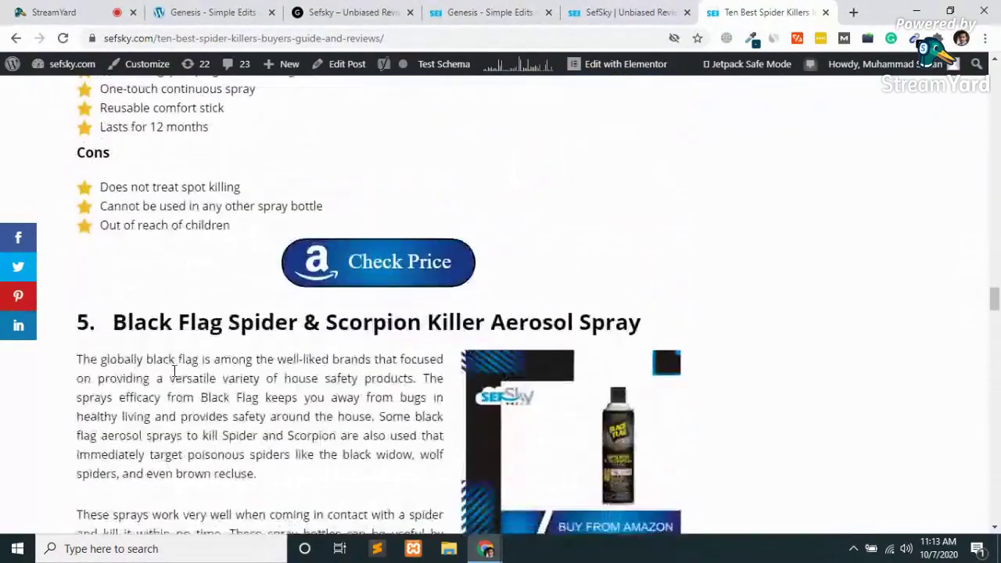
{"action": "scroll", "coordinate": [174, 372], "scroll_direction": "down", "scroll_amount": 8}
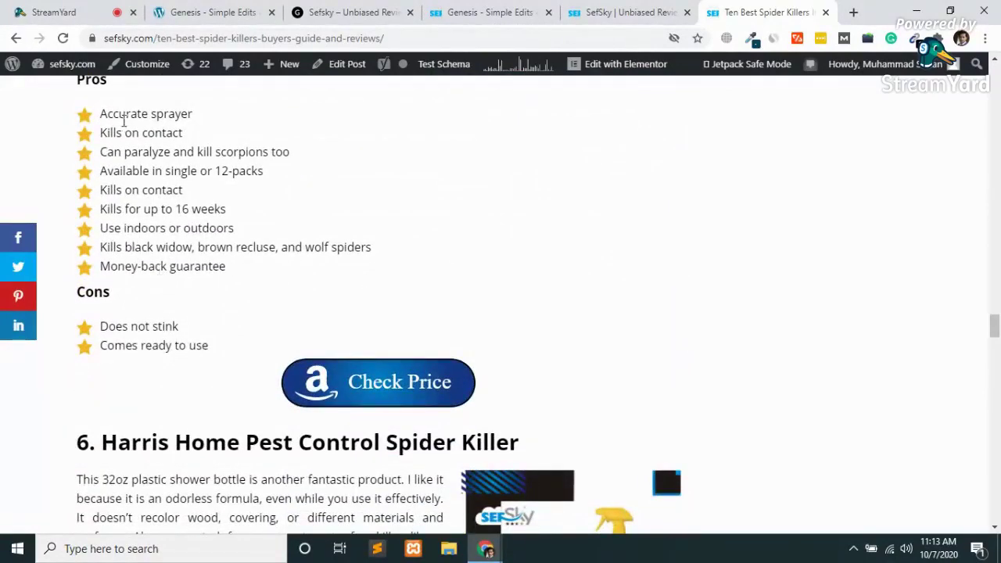
{"action": "scroll", "coordinate": [183, 294], "scroll_direction": "up", "scroll_amount": 2}
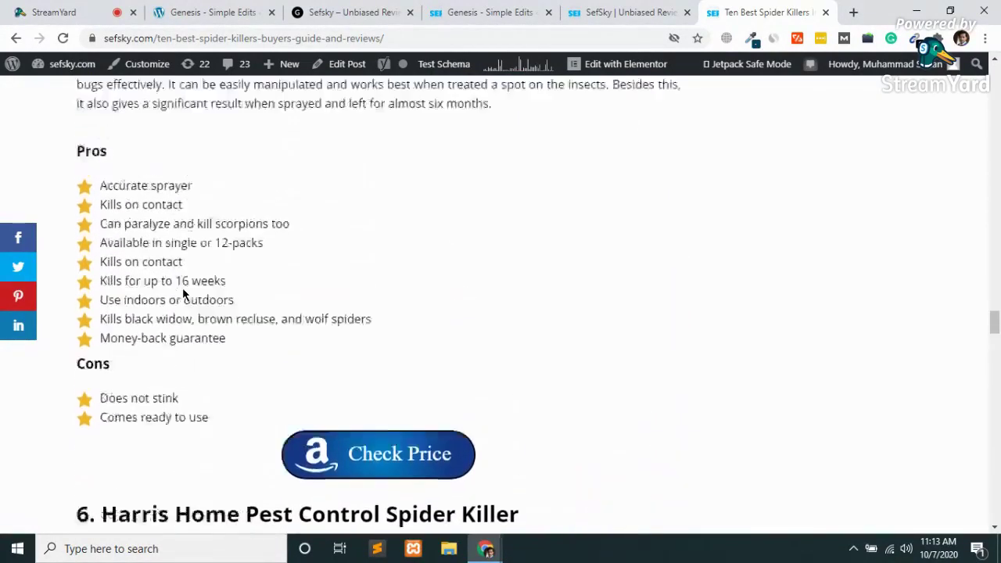
{"action": "scroll", "coordinate": [308, 334], "scroll_direction": "up", "scroll_amount": 20}
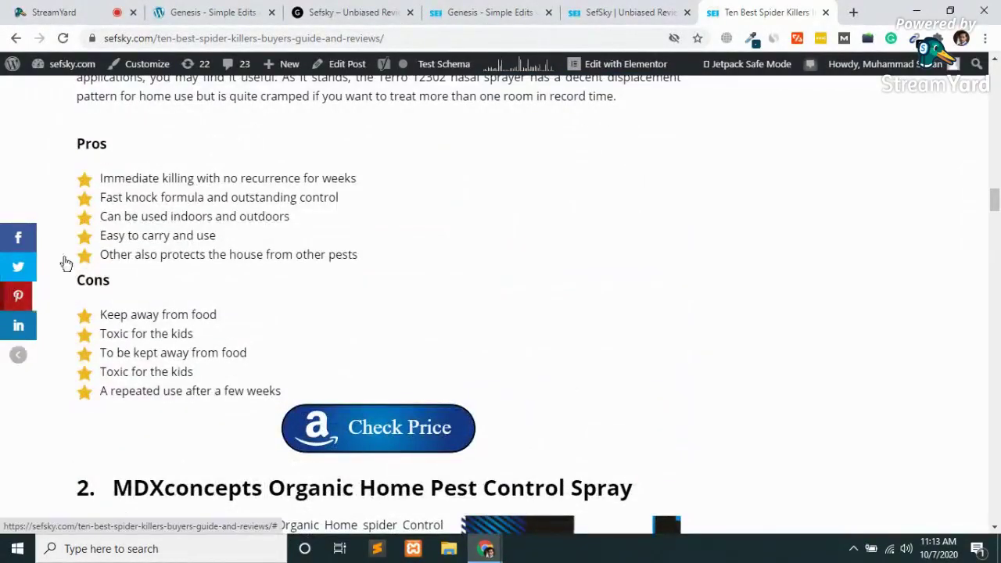
{"action": "scroll", "coordinate": [101, 285], "scroll_direction": "down", "scroll_amount": 5}
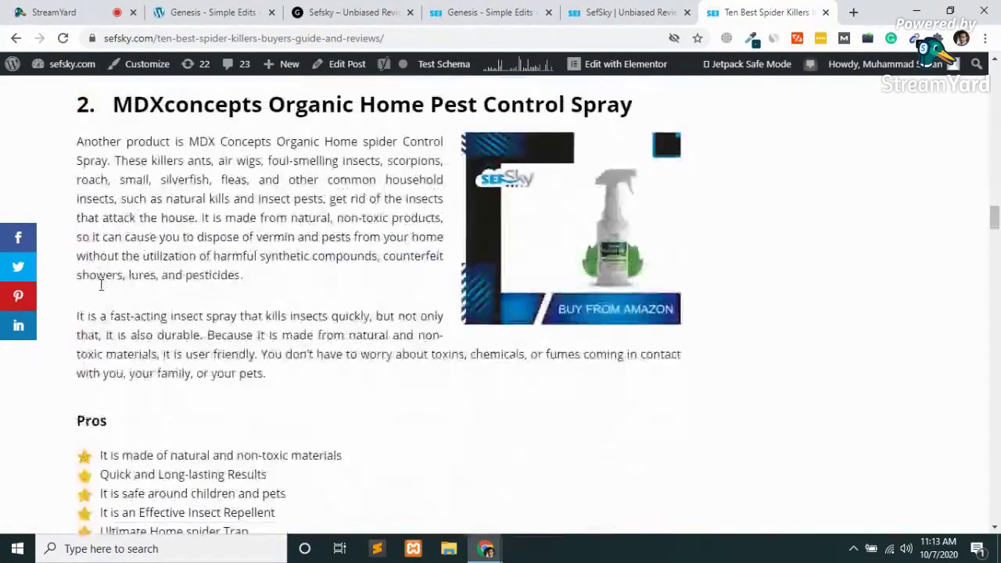
{"action": "scroll", "coordinate": [101, 284], "scroll_direction": "down", "scroll_amount": 7}
{"action": "scroll", "coordinate": [101, 284], "scroll_direction": "down", "scroll_amount": 20}
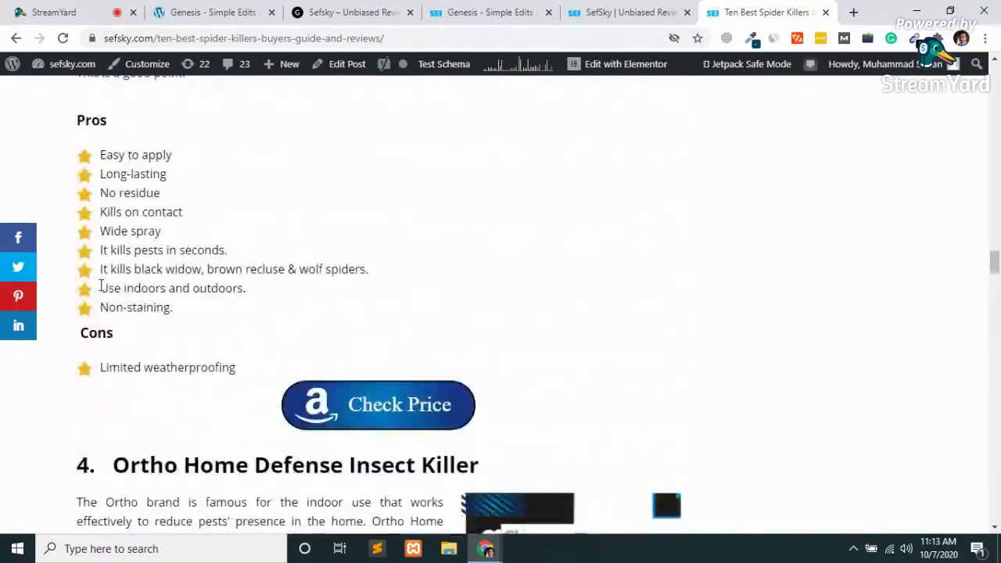
{"action": "scroll", "coordinate": [100, 285], "scroll_direction": "down", "scroll_amount": 20}
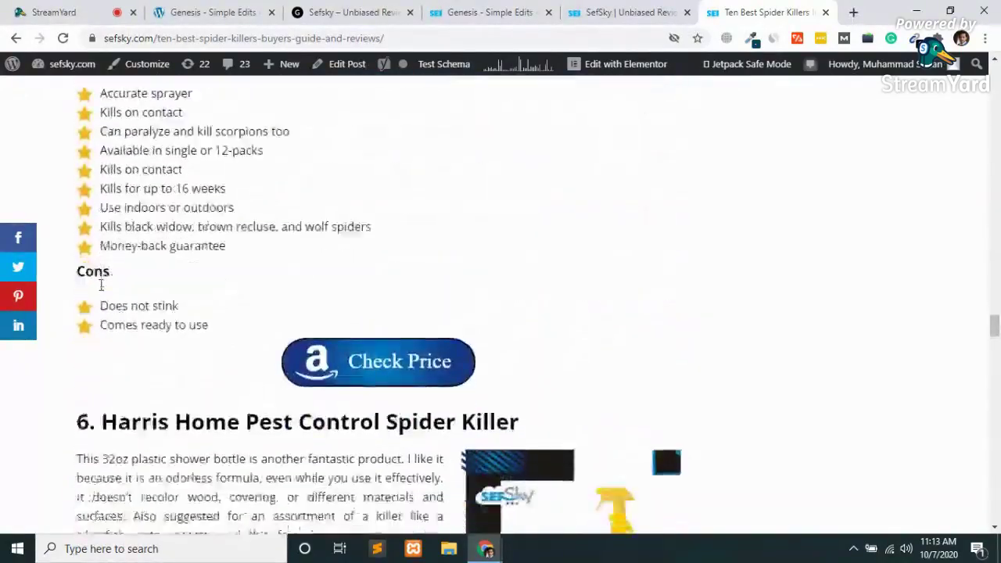
{"action": "scroll", "coordinate": [101, 285], "scroll_direction": "down", "scroll_amount": 10}
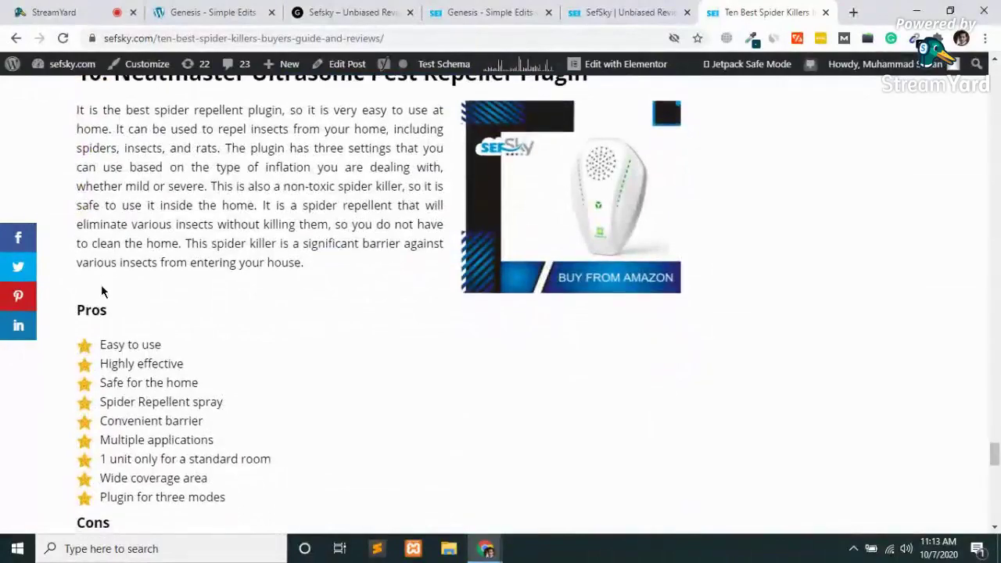
{"action": "scroll", "coordinate": [263, 259], "scroll_direction": "up", "scroll_amount": 16}
{"action": "scroll", "coordinate": [264, 259], "scroll_direction": "up", "scroll_amount": 20}
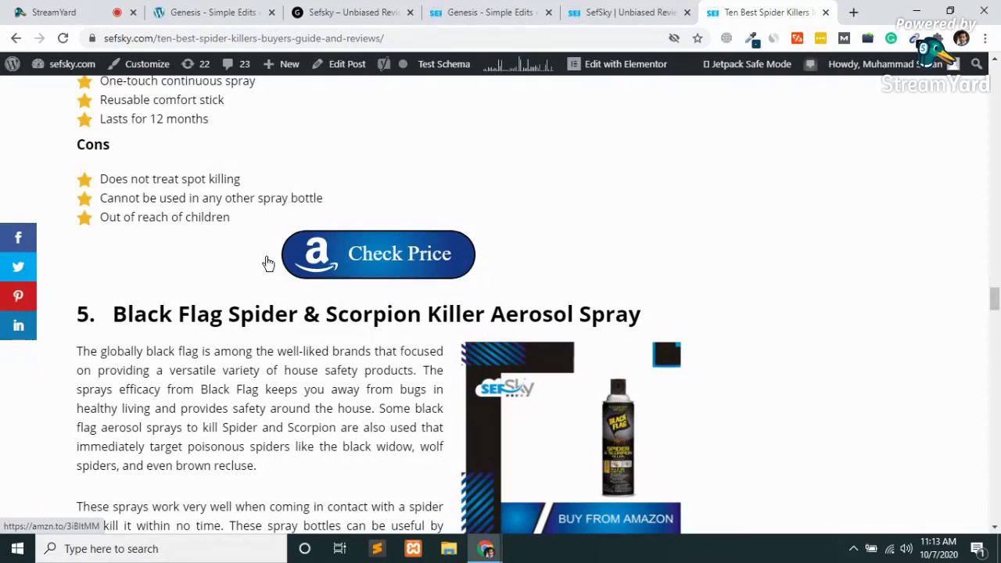
{"action": "scroll", "coordinate": [267, 262], "scroll_direction": "up", "scroll_amount": 20}
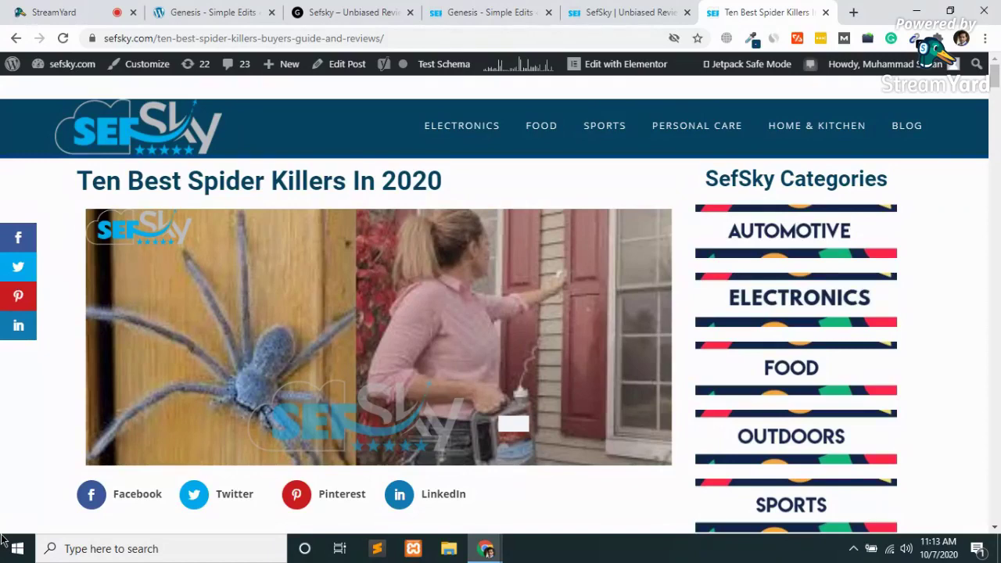
{"action": "key", "text": "ctrl+w"}
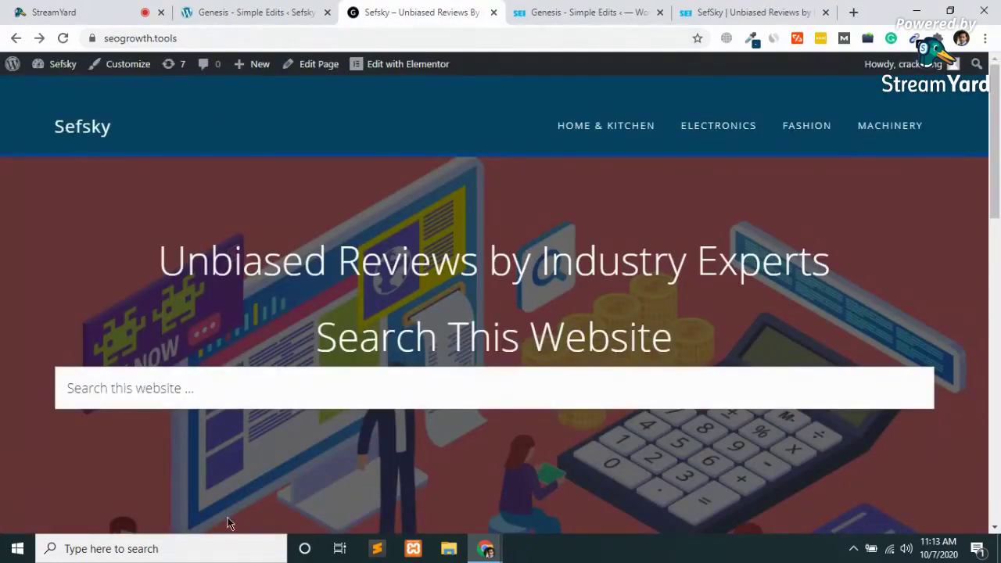
Switch from the Genesis Simple Edits footer settings to the live SefSky home page and check the Amazon disclaimer footer.
{"action": "left_click", "coordinate": [587, 12]}
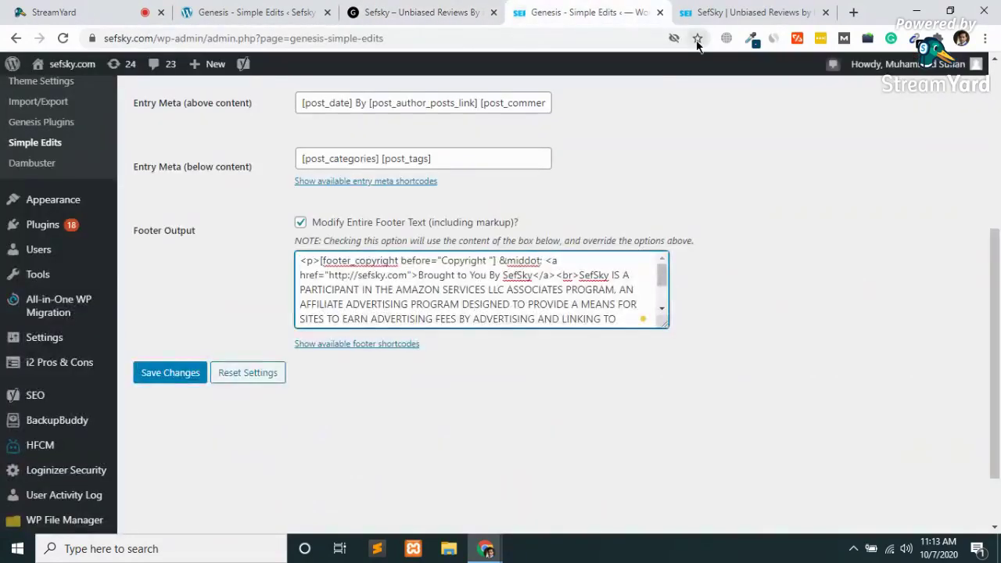
{"action": "left_click", "coordinate": [739, 10]}
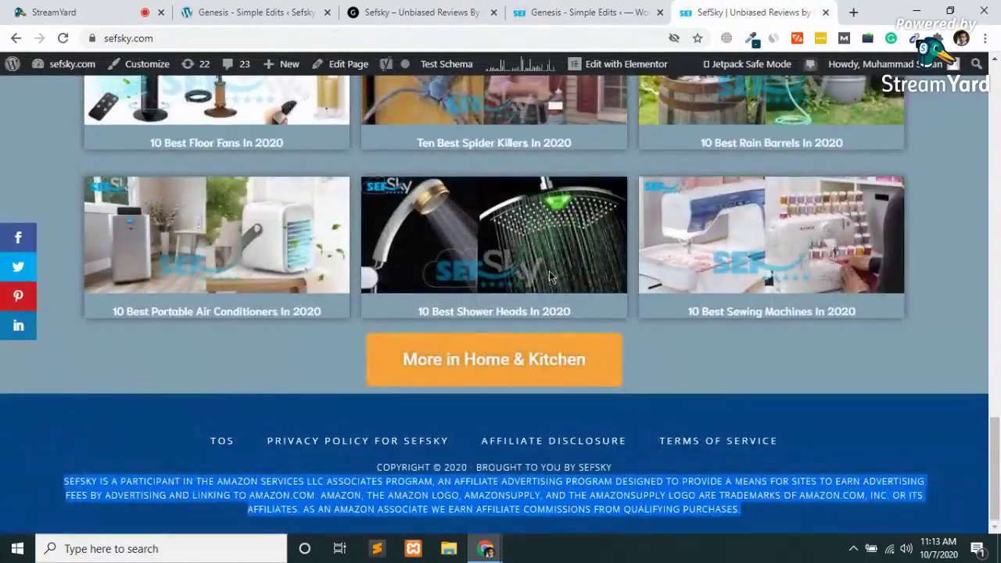
{"action": "scroll", "coordinate": [550, 277], "scroll_direction": "up", "scroll_amount": 5}
{"action": "scroll", "coordinate": [550, 277], "scroll_direction": "up", "scroll_amount": 10}
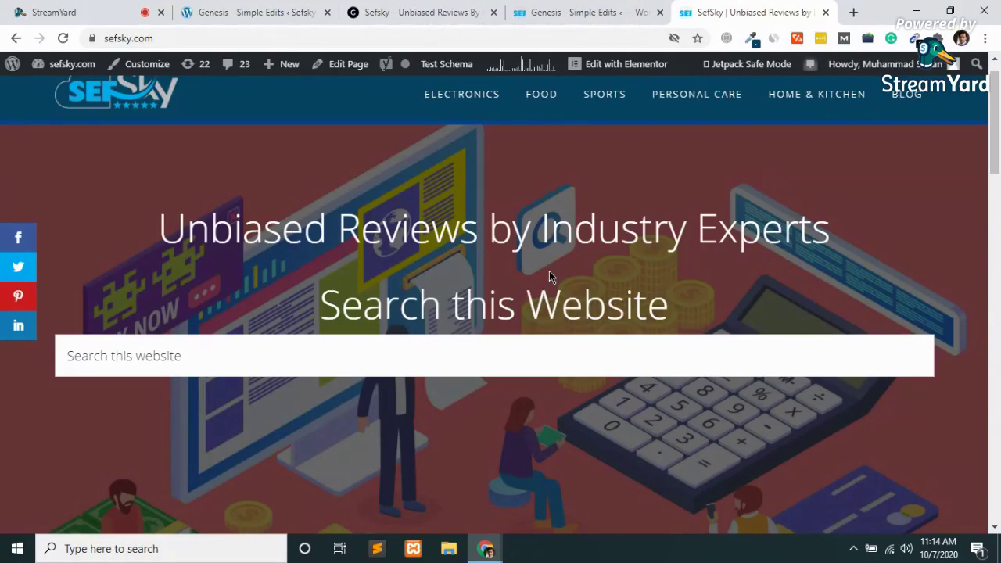
{"action": "scroll", "coordinate": [549, 272], "scroll_direction": "down", "scroll_amount": 8}
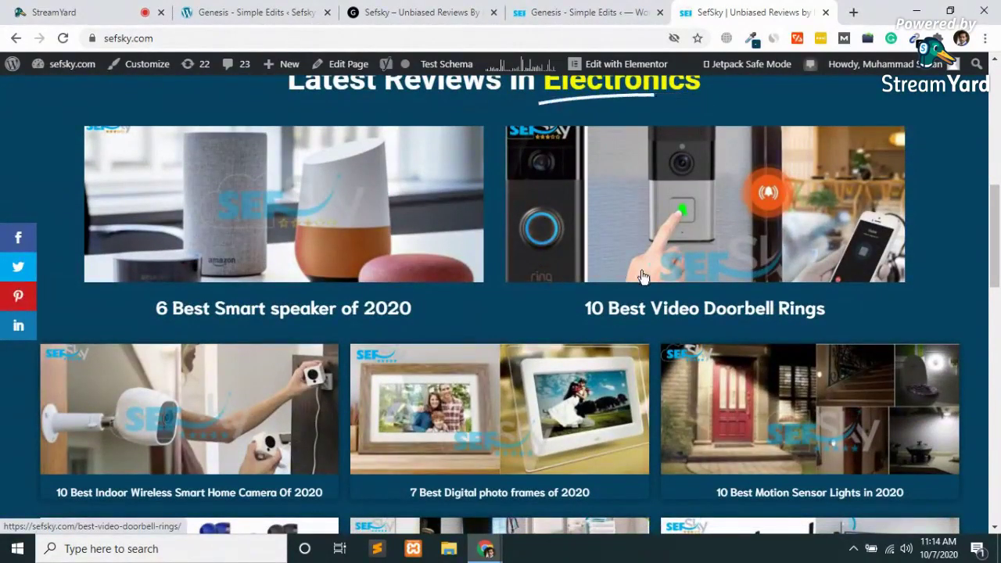
Open the 10 Best Video Doorbell Rings post and scroll through it.
{"action": "left_click", "coordinate": [583, 307]}
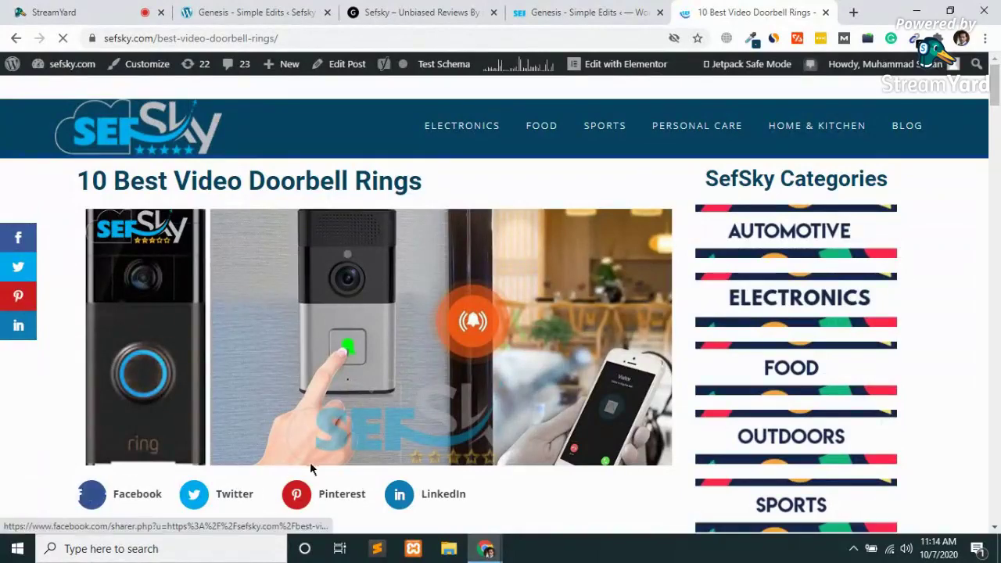
{"action": "scroll", "coordinate": [319, 467], "scroll_direction": "down", "scroll_amount": 3}
{"action": "scroll", "coordinate": [320, 466], "scroll_direction": "down", "scroll_amount": 2}
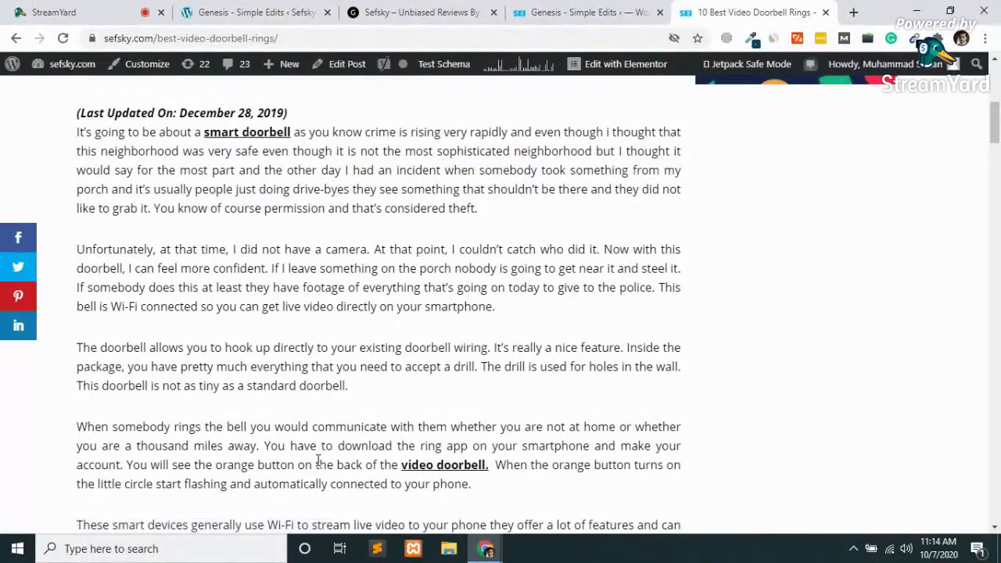
{"action": "scroll", "coordinate": [318, 462], "scroll_direction": "down", "scroll_amount": 12}
{"action": "scroll", "coordinate": [318, 460], "scroll_direction": "up", "scroll_amount": 4}
{"action": "scroll", "coordinate": [318, 463], "scroll_direction": "down", "scroll_amount": 15}
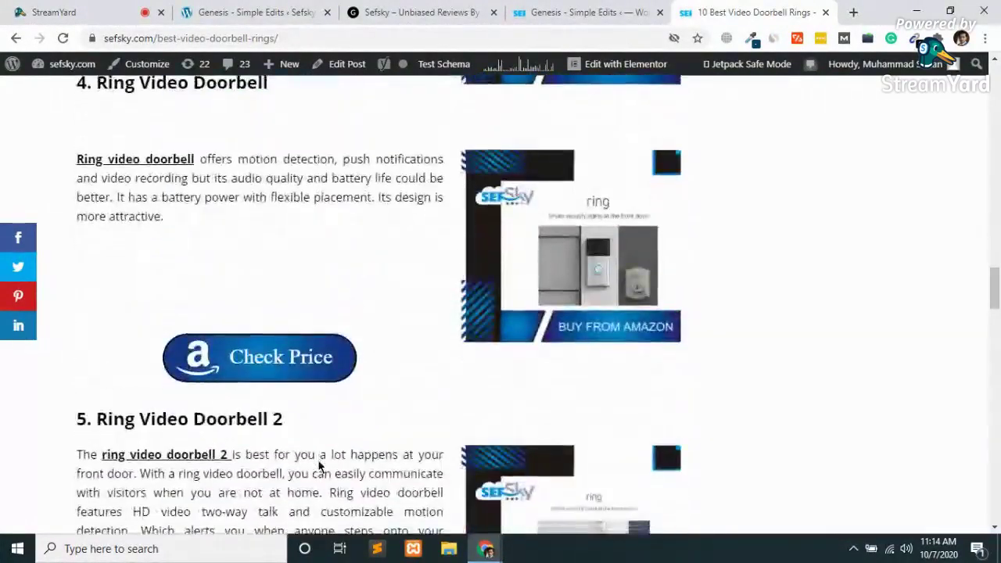
{"action": "scroll", "coordinate": [320, 466], "scroll_direction": "up", "scroll_amount": 18}
{"action": "scroll", "coordinate": [319, 467], "scroll_direction": "up", "scroll_amount": 5}
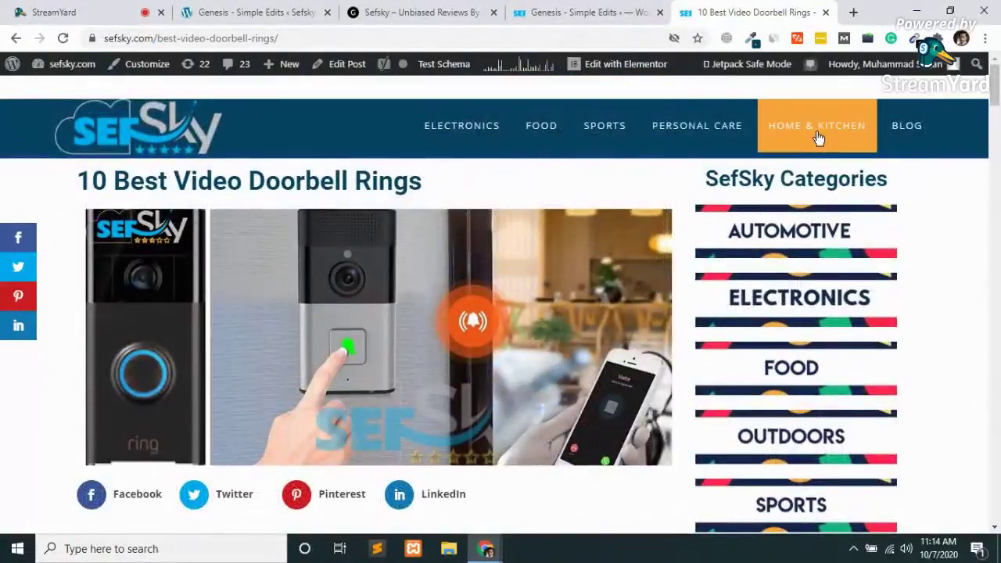
Go to the Home & Kitchen category and open the 10 Best Air Conditioners in 2020 post.
{"action": "left_click", "coordinate": [818, 137]}
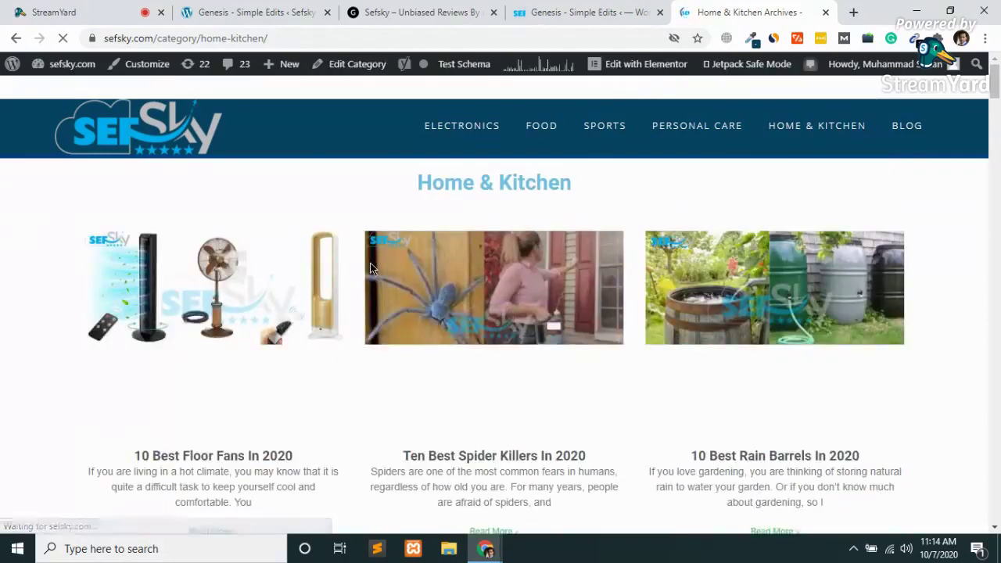
{"action": "scroll", "coordinate": [371, 268], "scroll_direction": "down", "scroll_amount": 5}
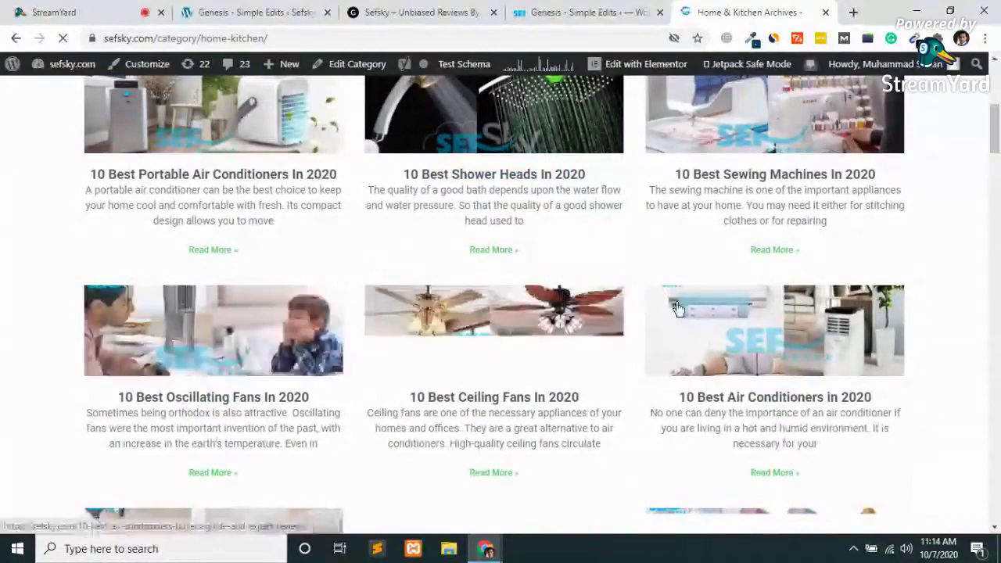
{"action": "left_click", "coordinate": [779, 350]}
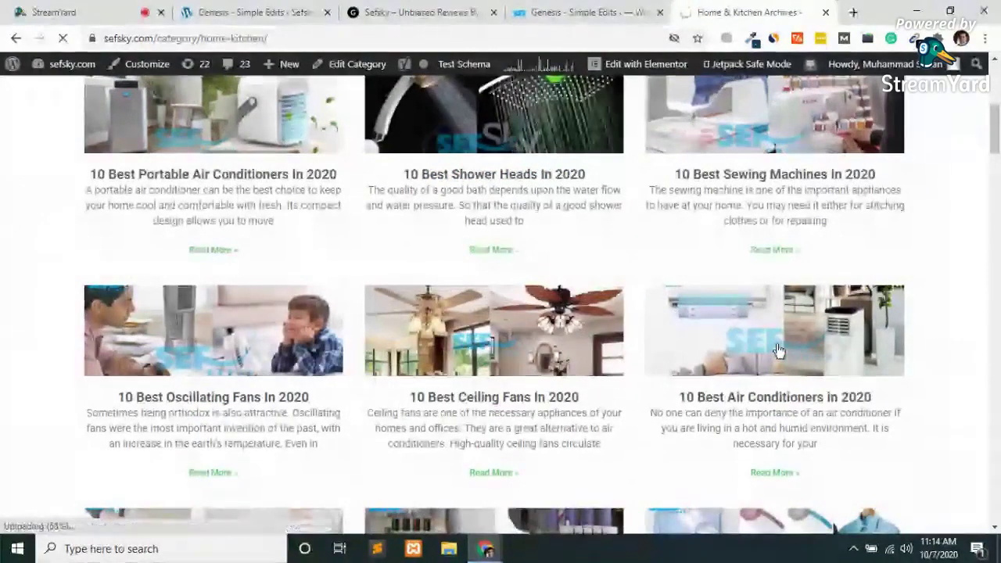
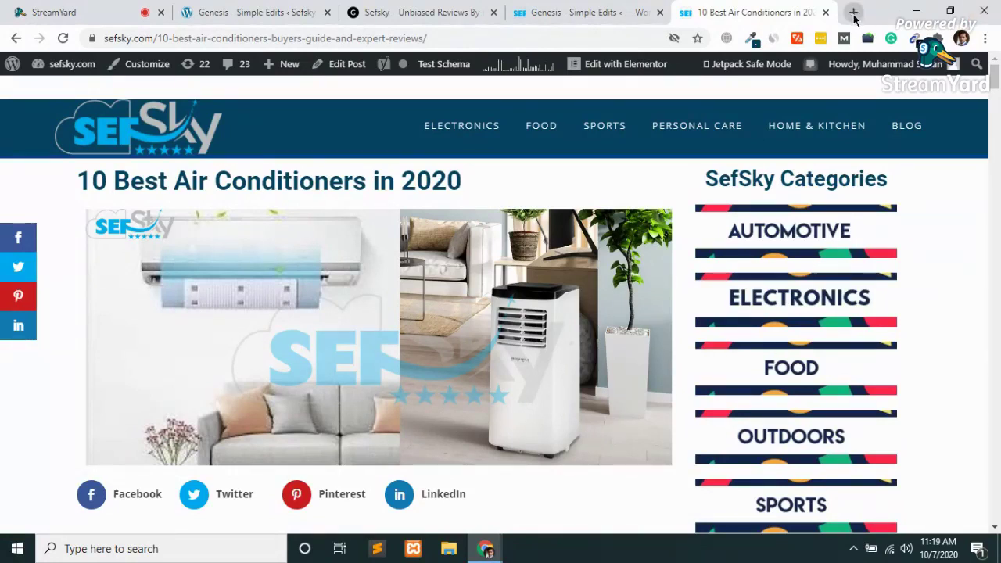
Load the arsoftech.net SefSky home page in a new tab and scroll to its Home & Kitchen reviews.
{"action": "left_click", "coordinate": [854, 13]}
{"action": "type", "text": "ar"}
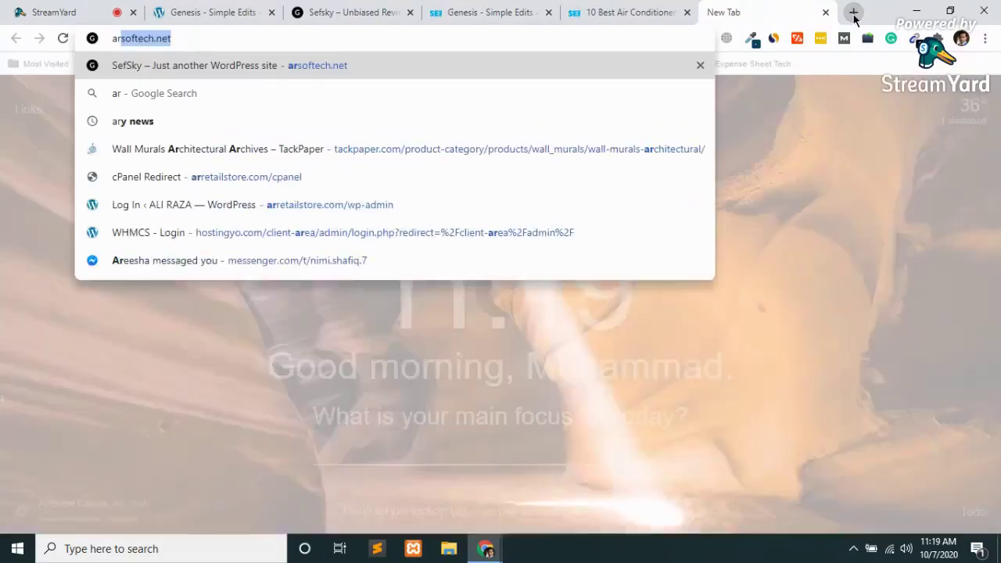
{"action": "key", "text": "Return"}
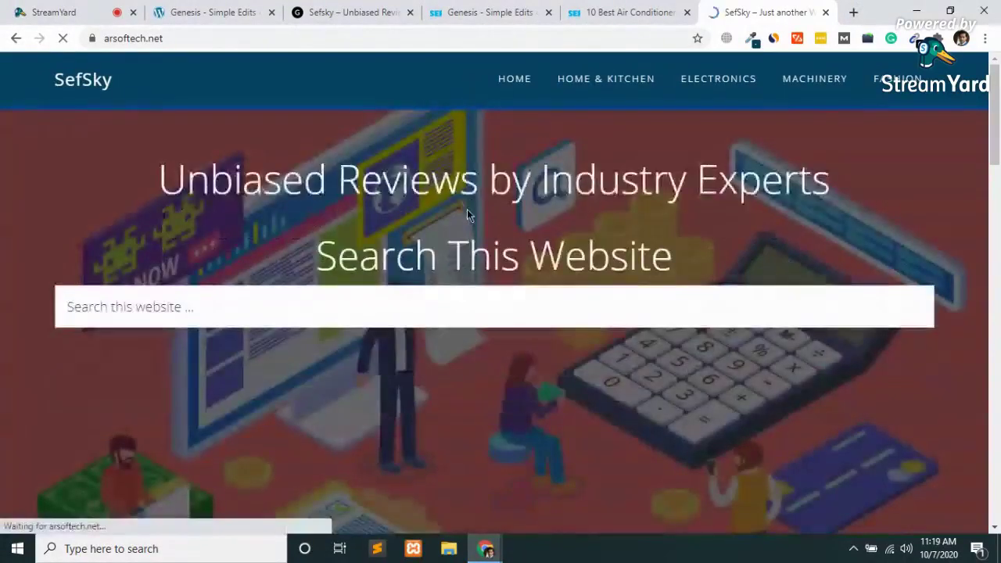
{"action": "scroll", "coordinate": [467, 209], "scroll_direction": "down", "scroll_amount": 5}
{"action": "scroll", "coordinate": [467, 209], "scroll_direction": "down", "scroll_amount": 3}
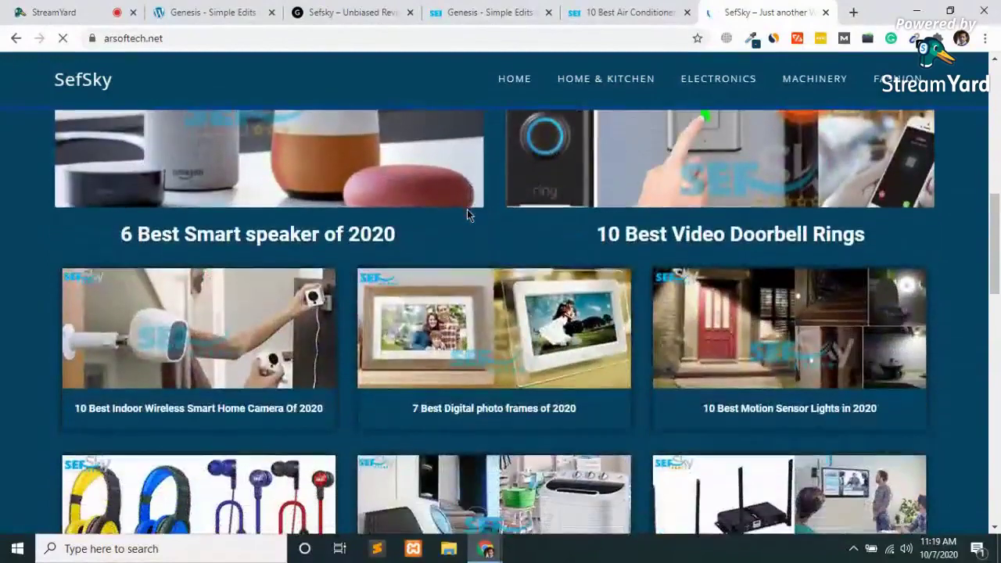
{"action": "scroll", "coordinate": [467, 211], "scroll_direction": "down", "scroll_amount": 2}
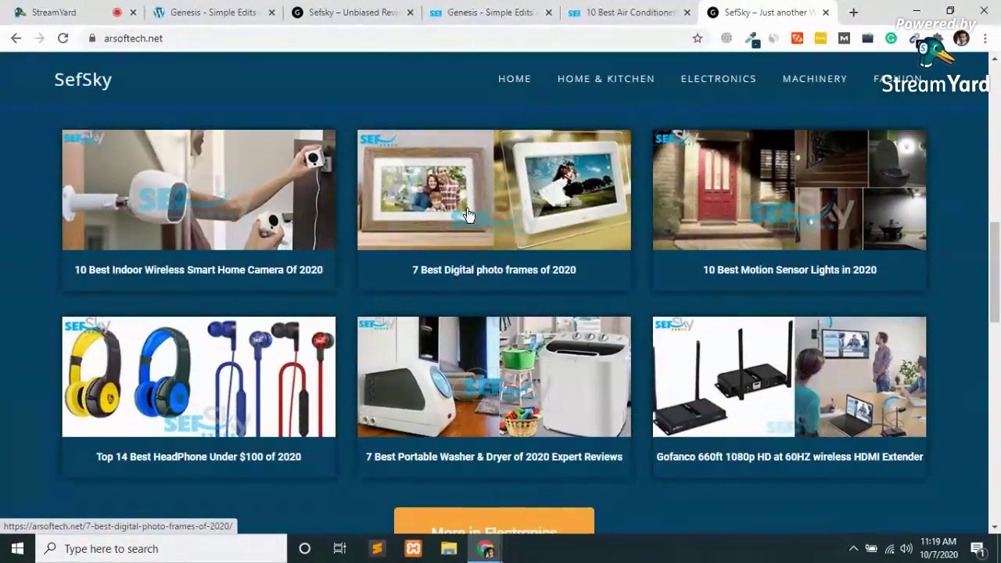
{"action": "scroll", "coordinate": [467, 213], "scroll_direction": "down", "scroll_amount": 3}
{"action": "scroll", "coordinate": [467, 211], "scroll_direction": "down", "scroll_amount": 5}
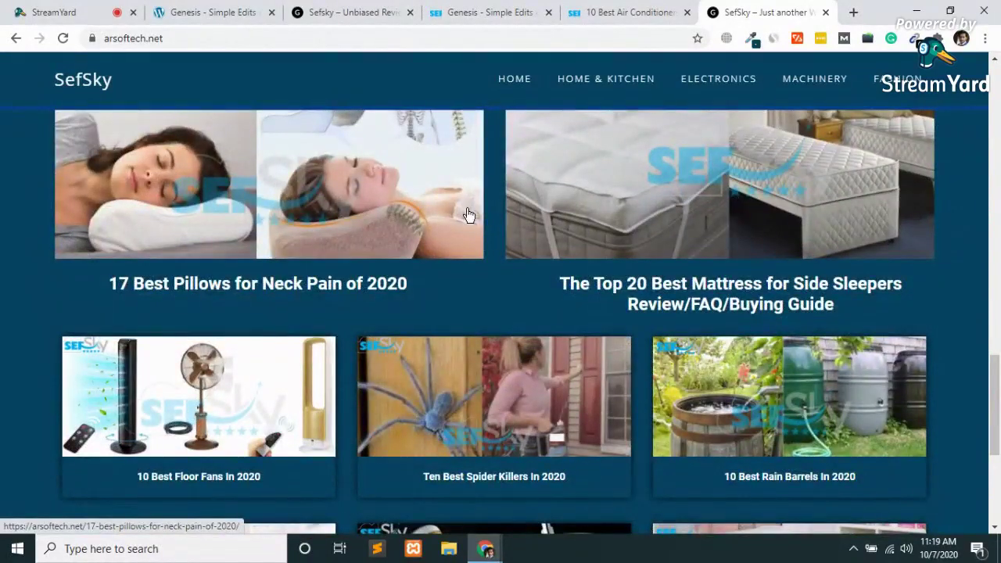
{"action": "scroll", "coordinate": [467, 214], "scroll_direction": "down", "scroll_amount": 3}
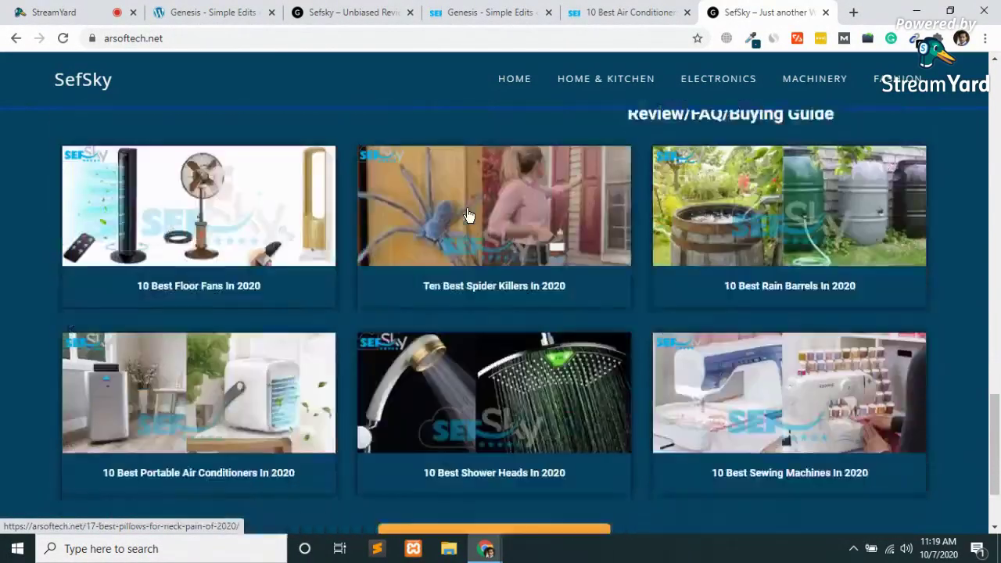
{"action": "scroll", "coordinate": [468, 214], "scroll_direction": "down", "scroll_amount": 2}
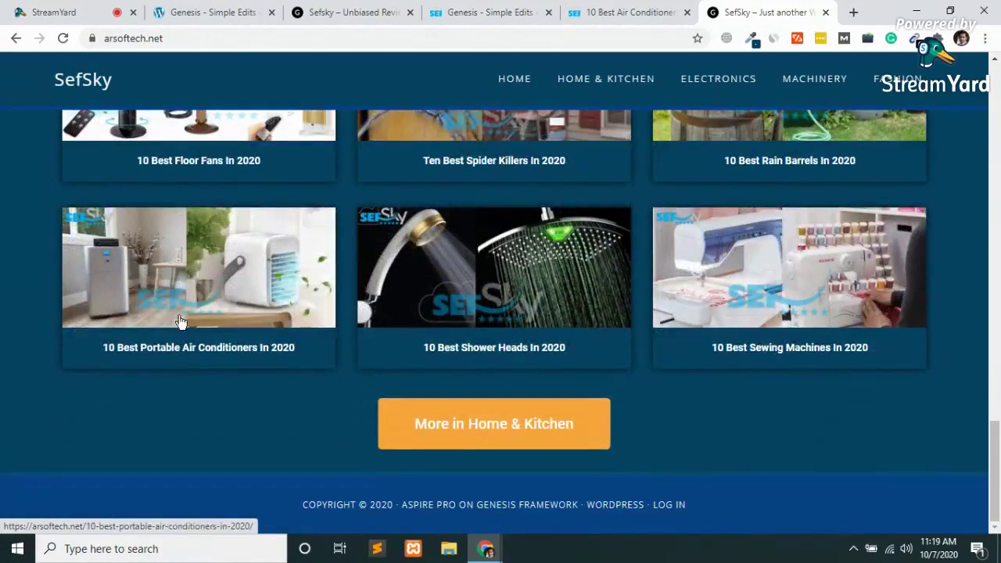
Open the '10 Best Portable Air Conditioners In 2020' review and scroll through its product list.
{"action": "left_click", "coordinate": [169, 269]}
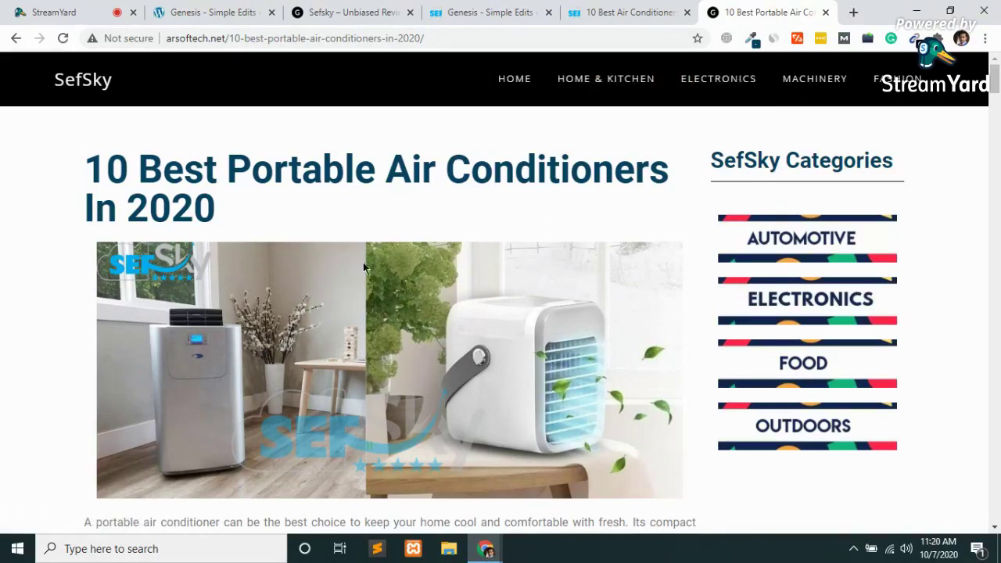
{"action": "scroll", "coordinate": [263, 250], "scroll_direction": "down", "scroll_amount": 5}
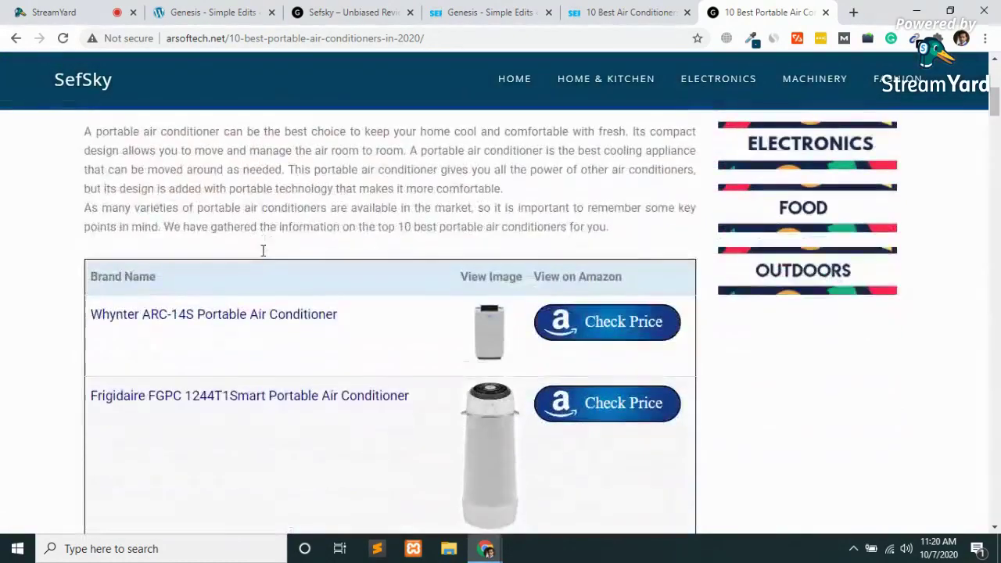
{"action": "scroll", "coordinate": [264, 257], "scroll_direction": "down", "scroll_amount": 10}
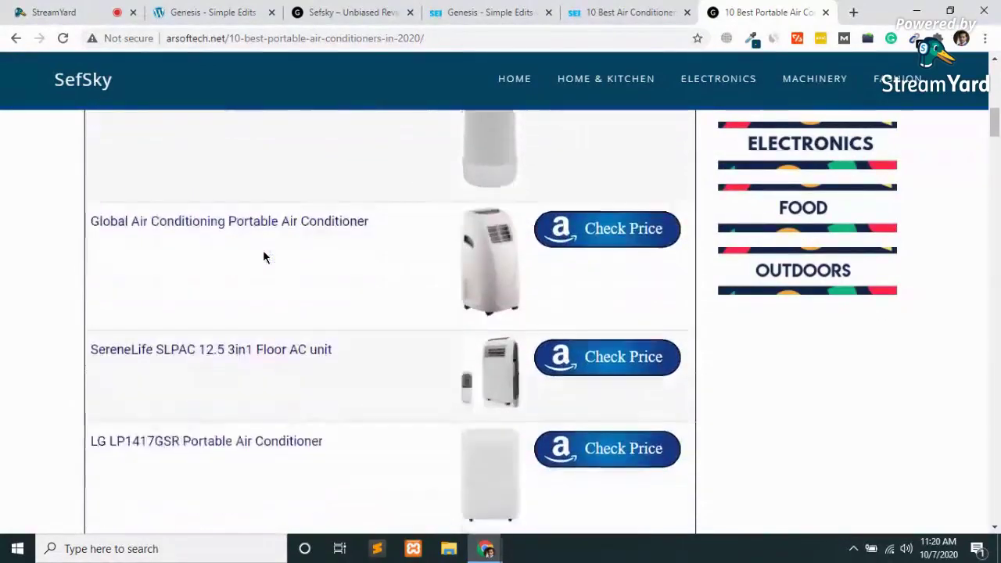
{"action": "scroll", "coordinate": [264, 256], "scroll_direction": "down", "scroll_amount": 7}
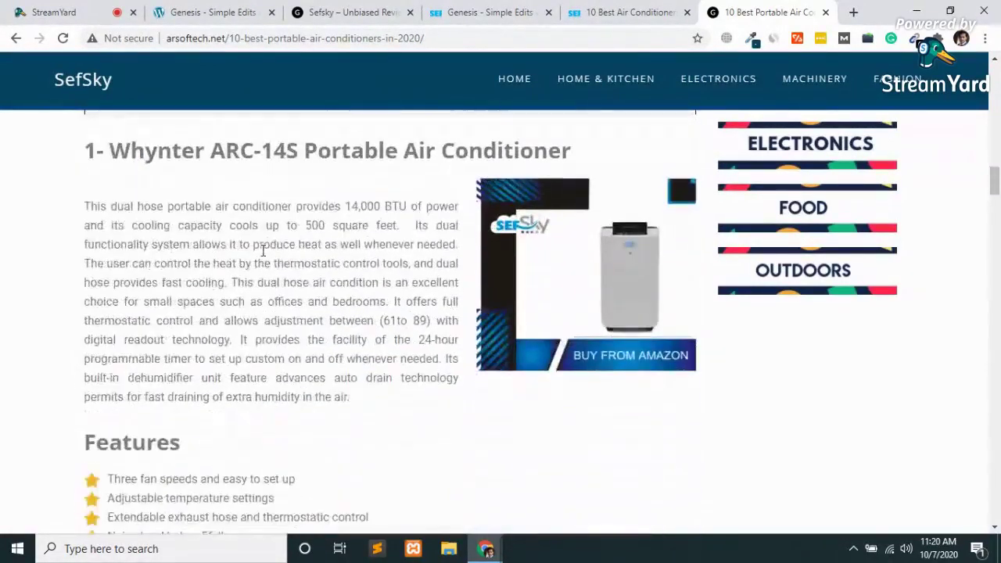
{"action": "scroll", "coordinate": [264, 250], "scroll_direction": "down", "scroll_amount": 1}
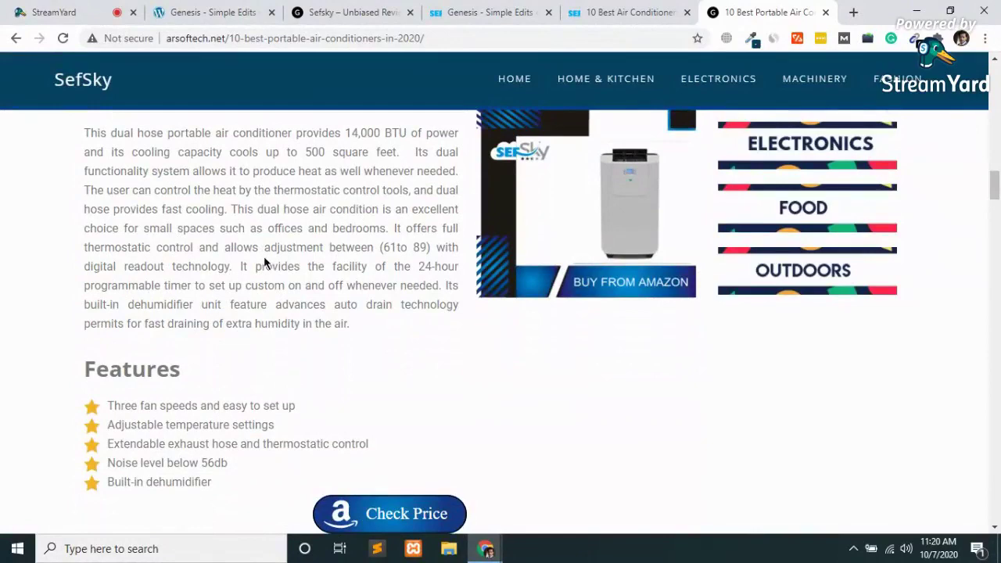
{"action": "scroll", "coordinate": [264, 255], "scroll_direction": "up", "scroll_amount": 2}
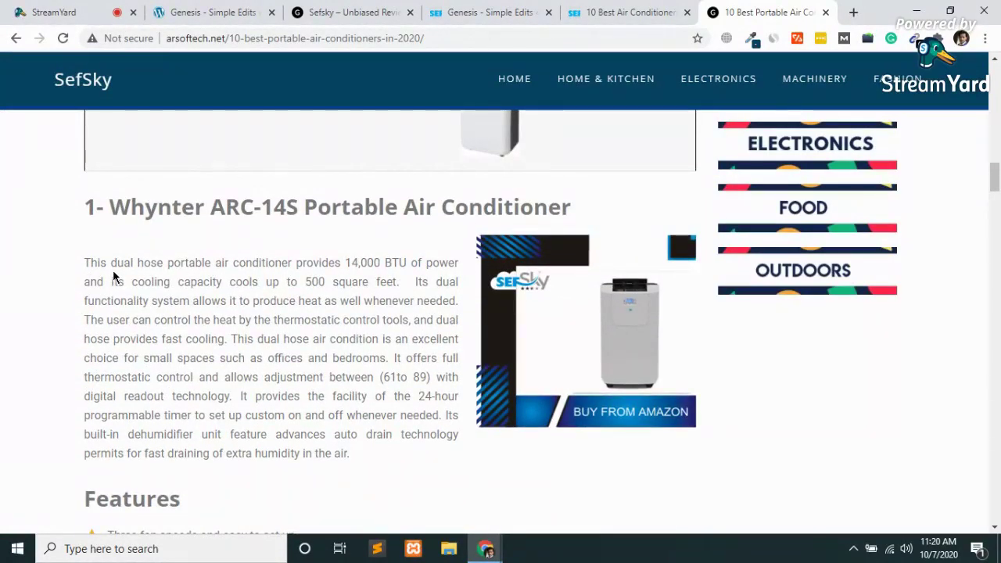
Read on down to the comment form and submit it with the fields left empty.
{"action": "scroll", "coordinate": [113, 270], "scroll_direction": "down", "scroll_amount": 5}
{"action": "scroll", "coordinate": [113, 270], "scroll_direction": "down", "scroll_amount": 20}
{"action": "scroll", "coordinate": [113, 270], "scroll_direction": "down", "scroll_amount": 20}
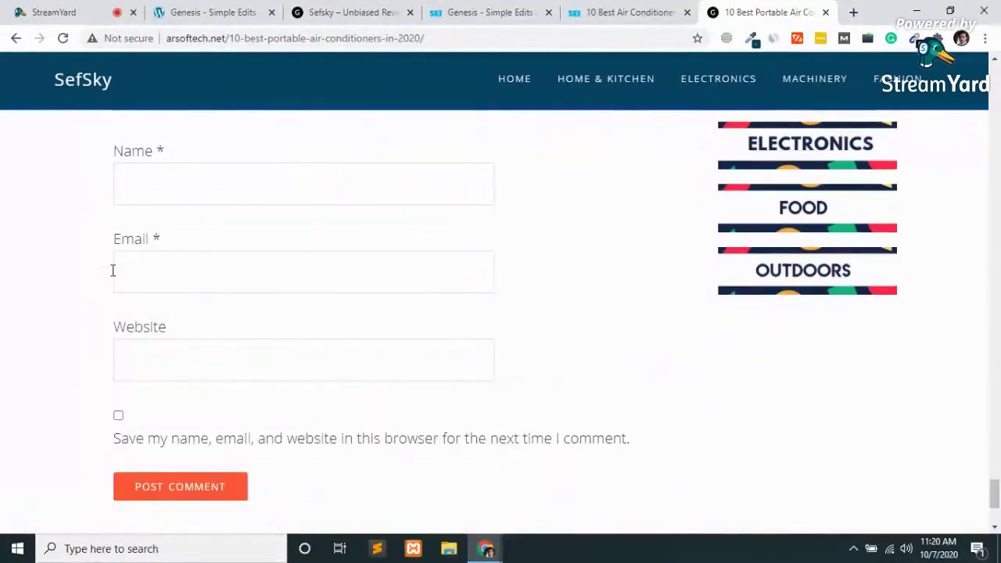
{"action": "scroll", "coordinate": [113, 270], "scroll_direction": "up", "scroll_amount": 15}
{"action": "scroll", "coordinate": [113, 270], "scroll_direction": "down", "scroll_amount": 10}
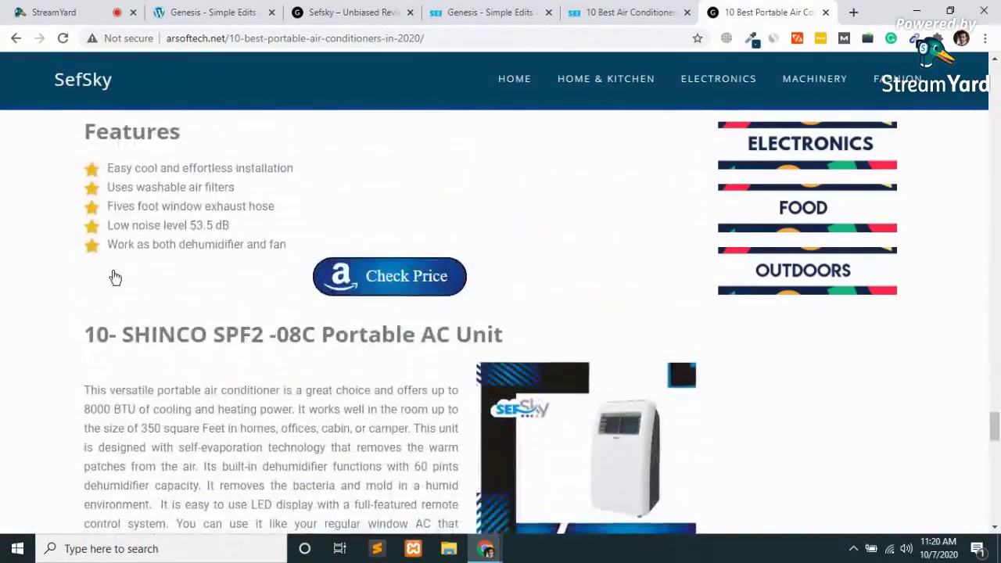
{"action": "scroll", "coordinate": [115, 278], "scroll_direction": "down", "scroll_amount": 15}
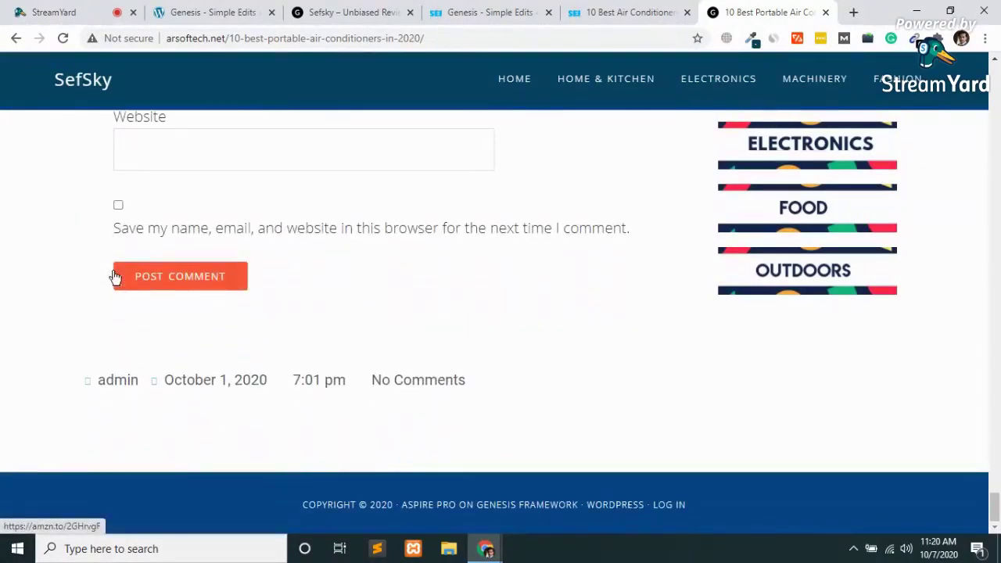
{"action": "left_click", "coordinate": [115, 278]}
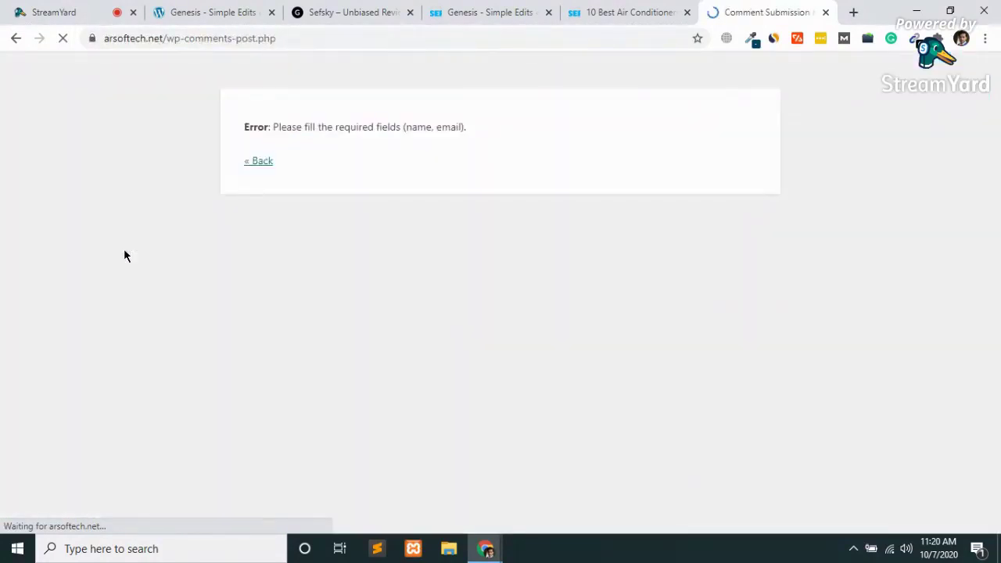
{"action": "triple_click", "coordinate": [56, 125]}
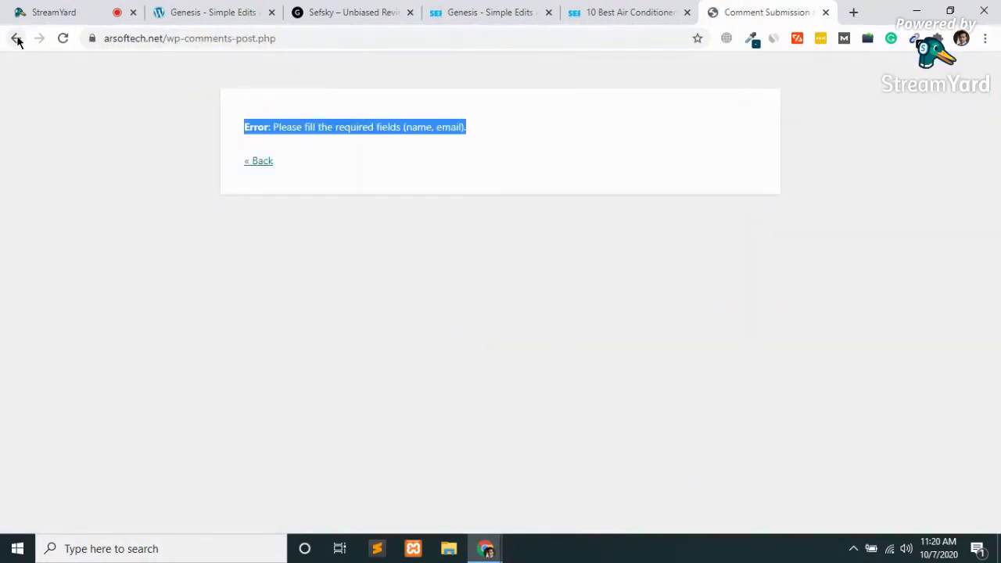
{"action": "left_click", "coordinate": [449, 246]}
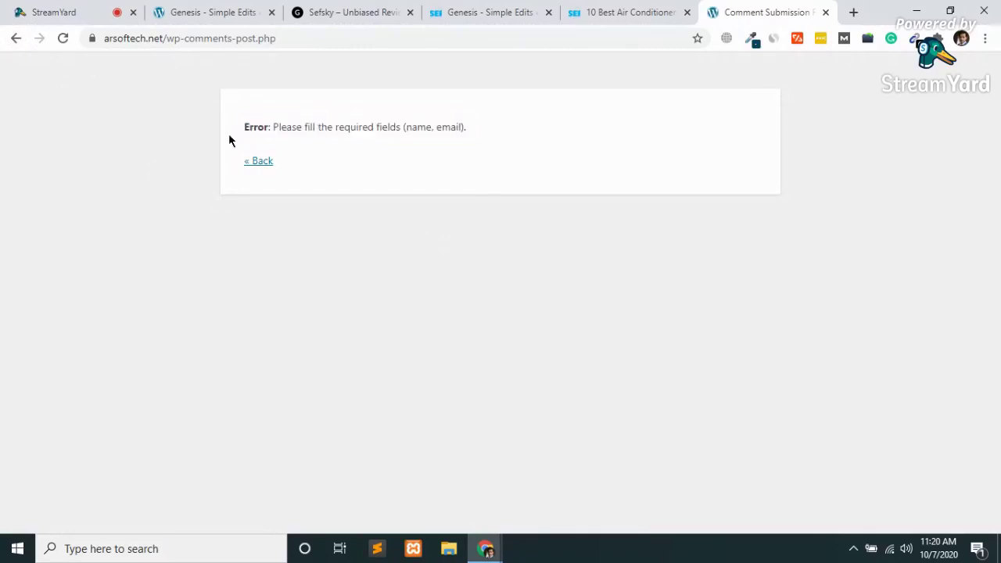
{"action": "left_click", "coordinate": [15, 39]}
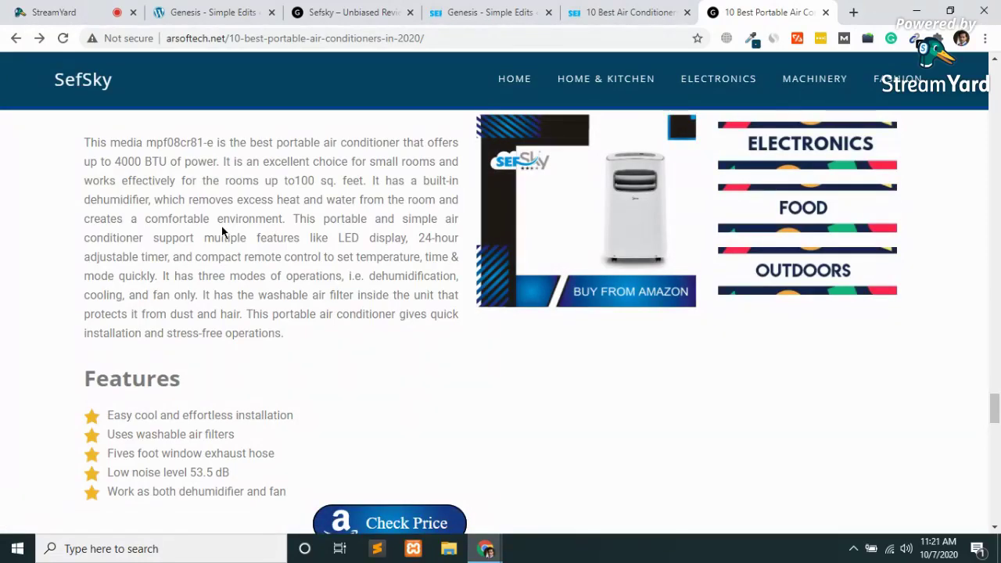
{"action": "scroll", "coordinate": [221, 231], "scroll_direction": "up", "scroll_amount": 20}
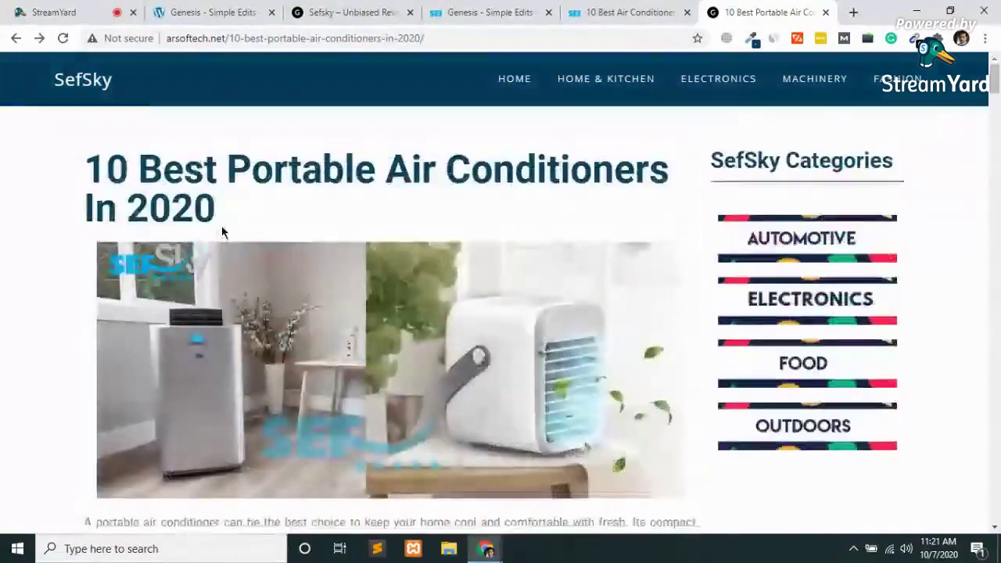
{"action": "scroll", "coordinate": [222, 231], "scroll_direction": "down", "scroll_amount": 5}
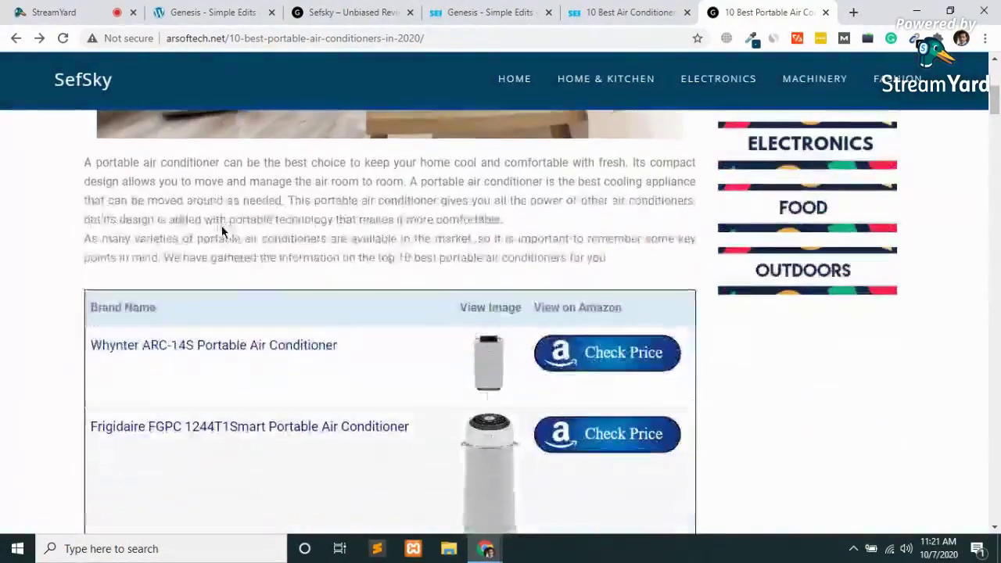
{"action": "scroll", "coordinate": [222, 227], "scroll_direction": "up", "scroll_amount": 5}
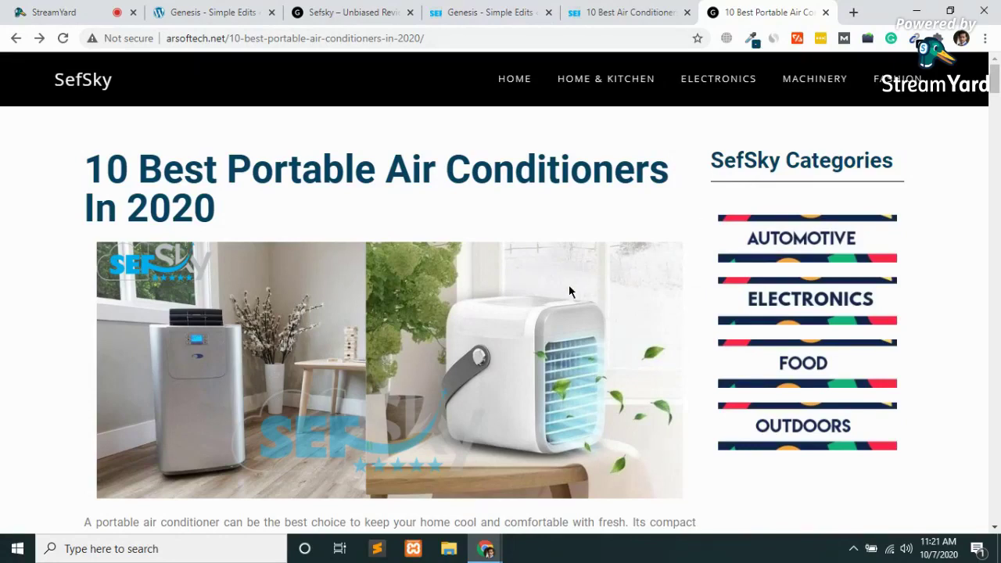
{"action": "scroll", "coordinate": [569, 292], "scroll_direction": "down", "scroll_amount": 5}
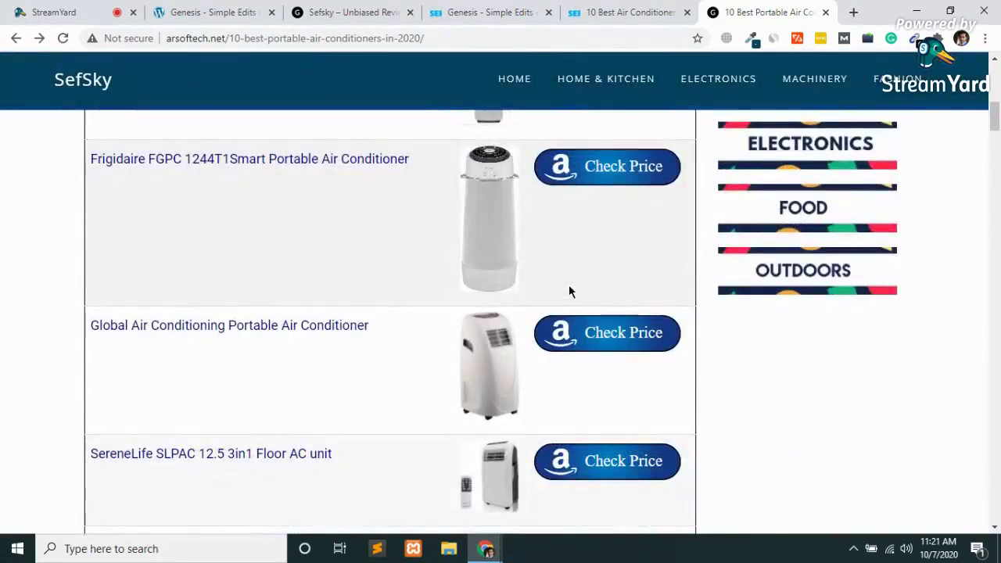
{"action": "scroll", "coordinate": [569, 292], "scroll_direction": "down", "scroll_amount": 5}
{"action": "scroll", "coordinate": [569, 292], "scroll_direction": "up", "scroll_amount": 10}
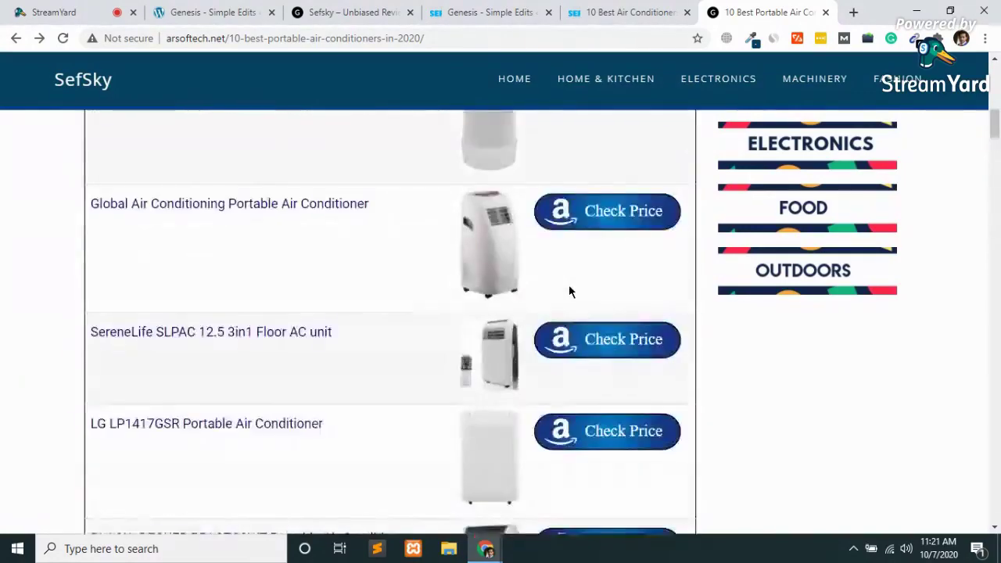
{"action": "scroll", "coordinate": [569, 291], "scroll_direction": "up", "scroll_amount": 2}
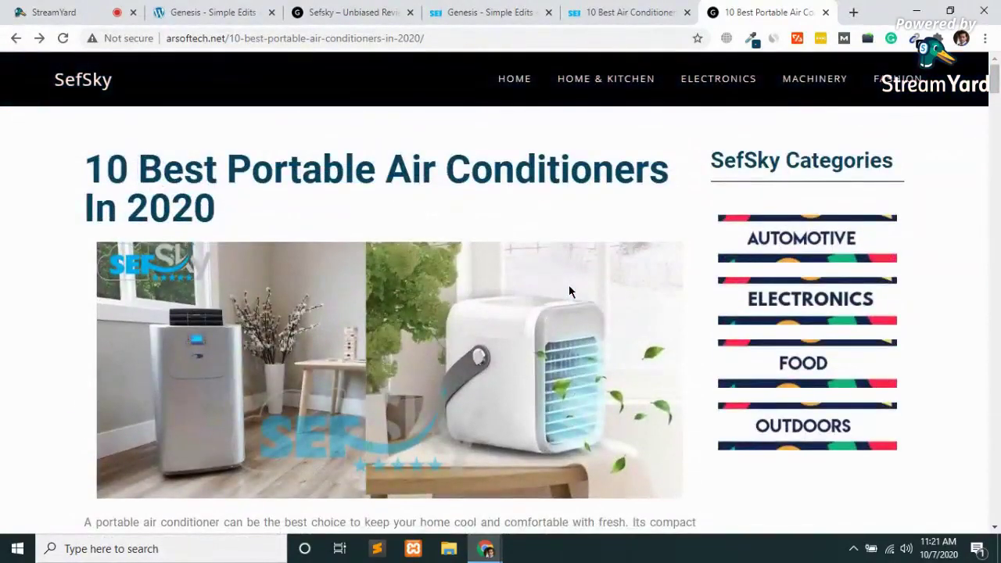
Close both air-conditioner tabs and the sefsky.com Simple Edits tab, returning to seogrowth.tools Simple Edits settings.
{"action": "key", "text": "ctrl+w"}
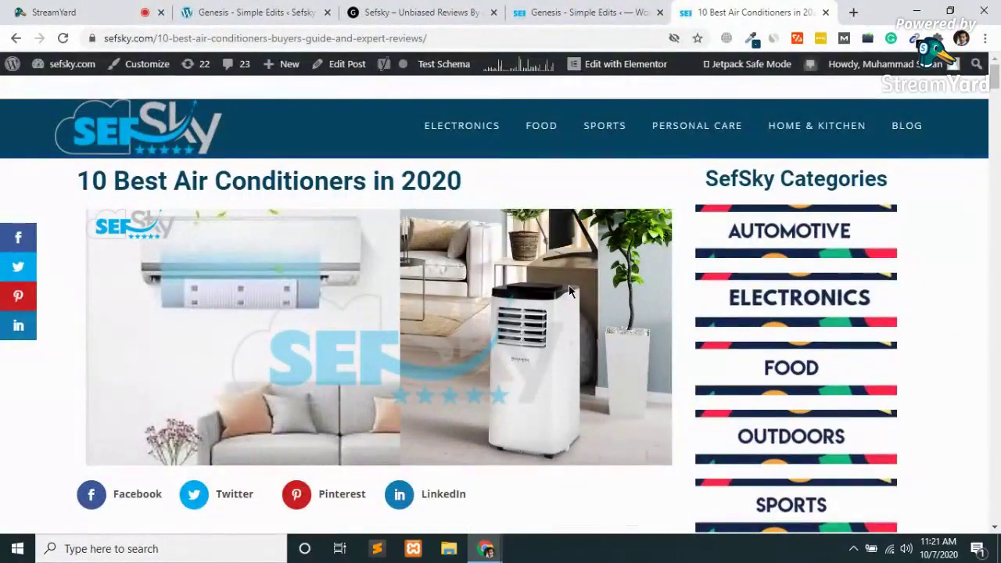
{"action": "key", "text": "ctrl+w"}
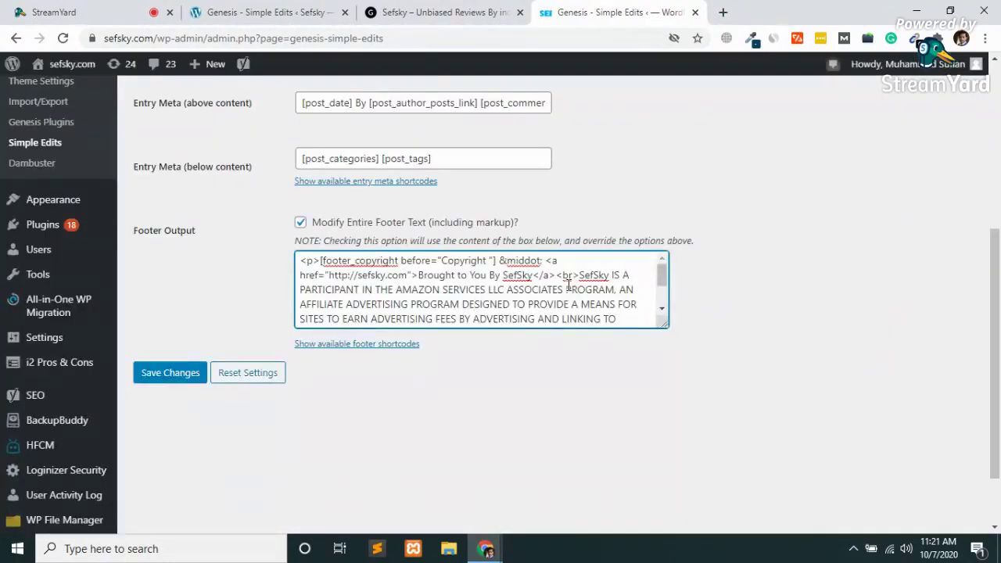
{"action": "key", "text": "ctrl+w"}
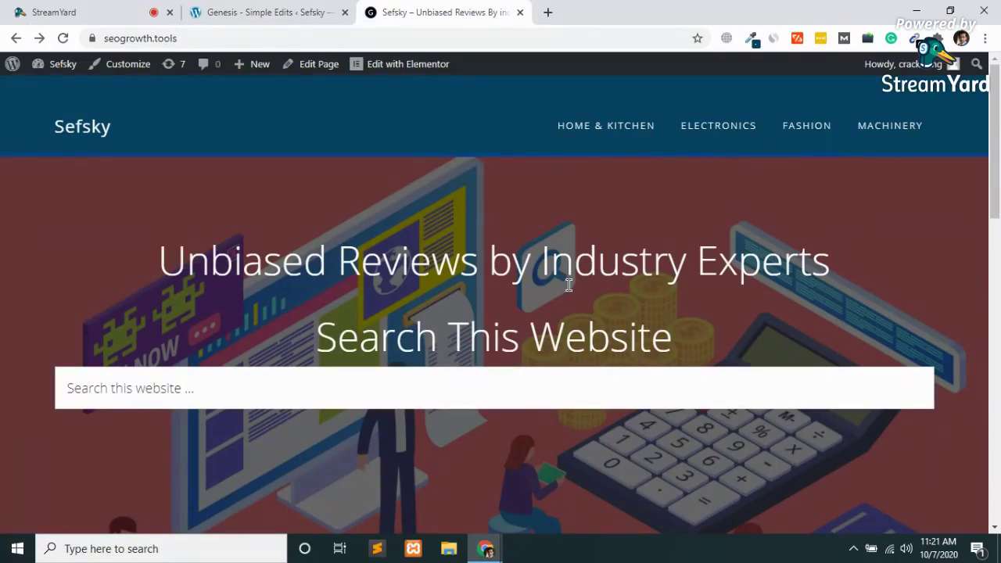
{"action": "left_click", "coordinate": [323, 11]}
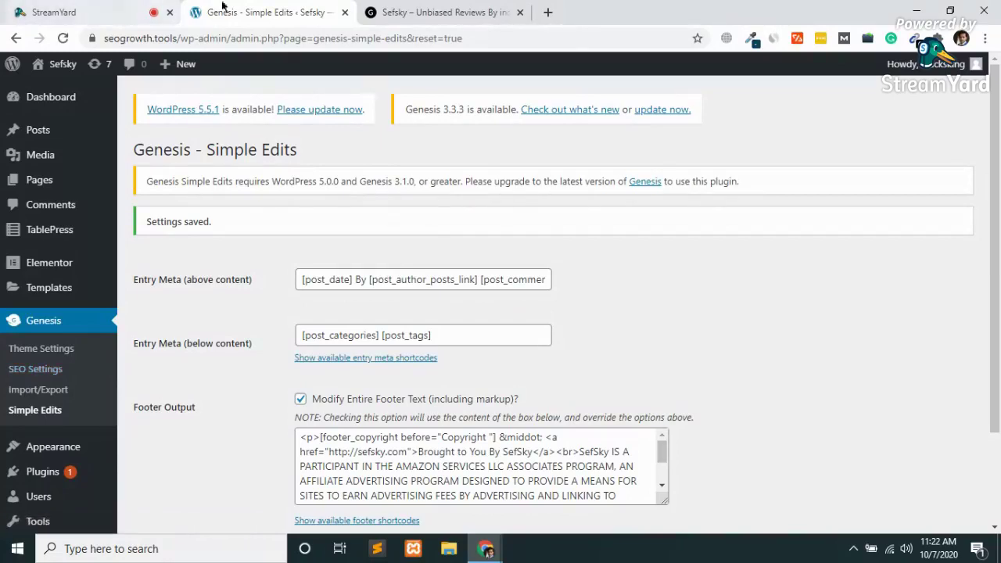
{"action": "left_click", "coordinate": [547, 13]}
Load seogrowth.tools/wp in the new tab, dropping the suggested -admin completion.
{"action": "type", "text": "seogrowth.tools/wp"}
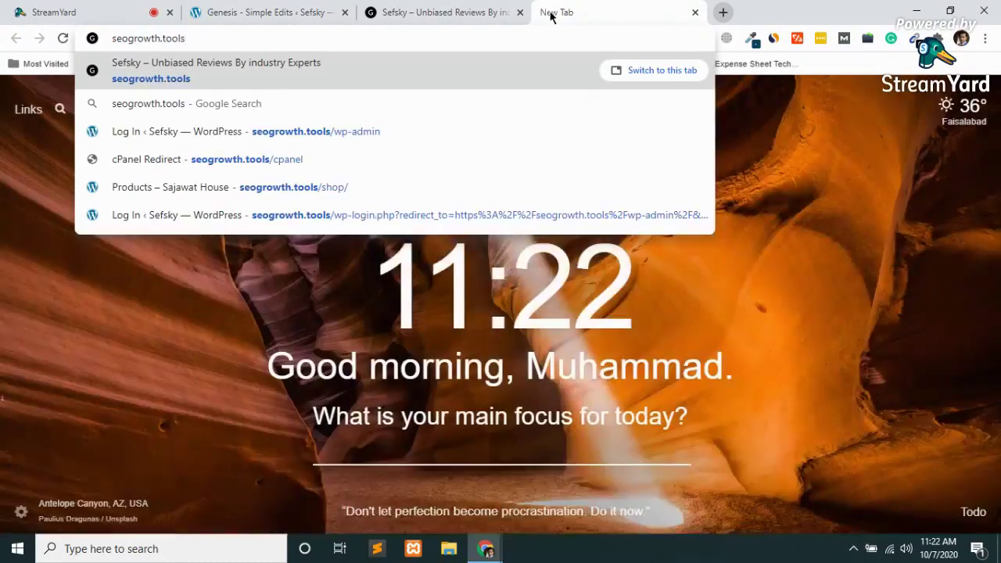
{"action": "key", "text": "Delete"}
{"action": "key", "text": "Return"}
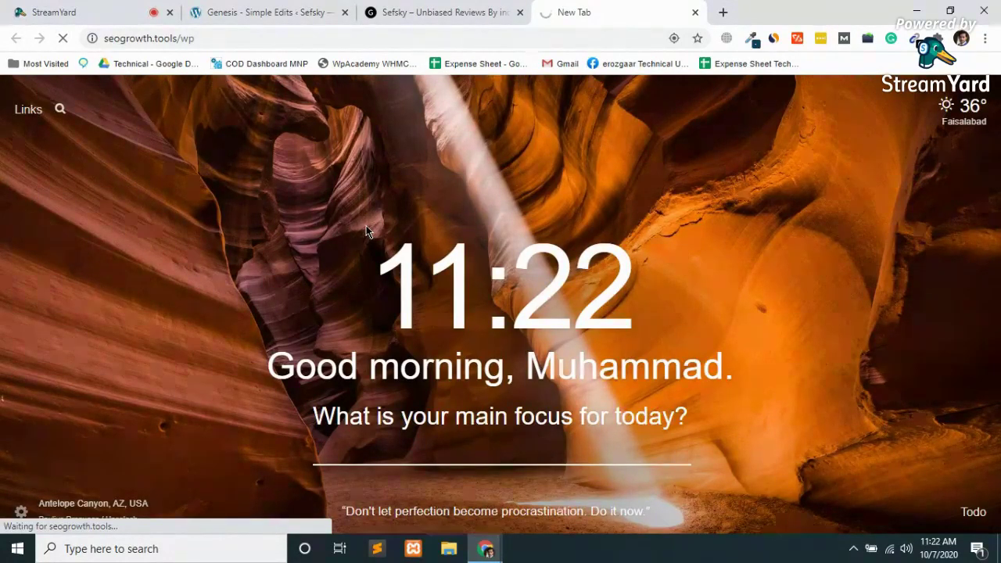
Open seogrowth.tools/cpanel in another new tab.
{"action": "left_click", "coordinate": [723, 12]}
{"action": "type", "text": "seogrowth.tools"}
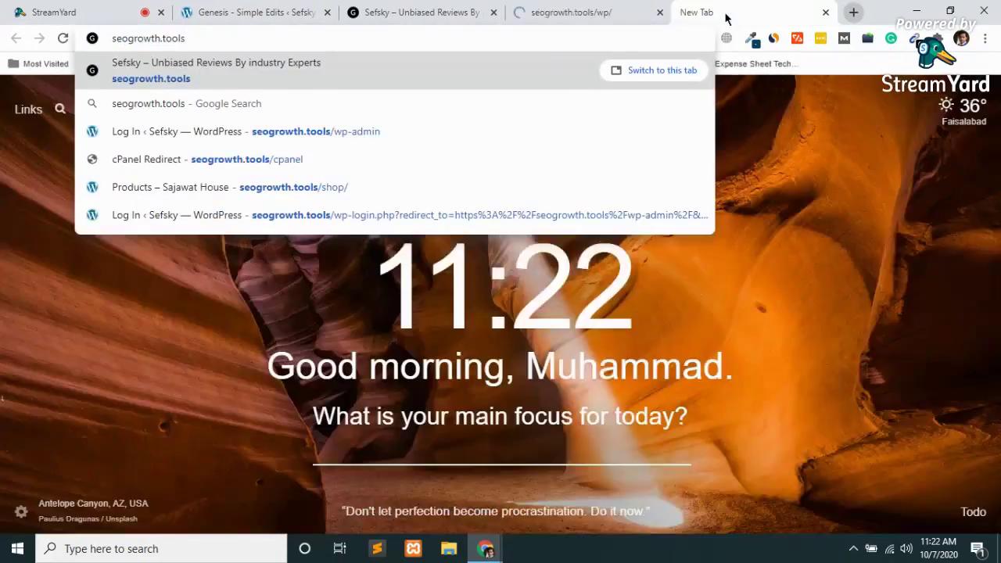
{"action": "type", "text": "/cpanel"}
{"action": "key", "text": "Return"}
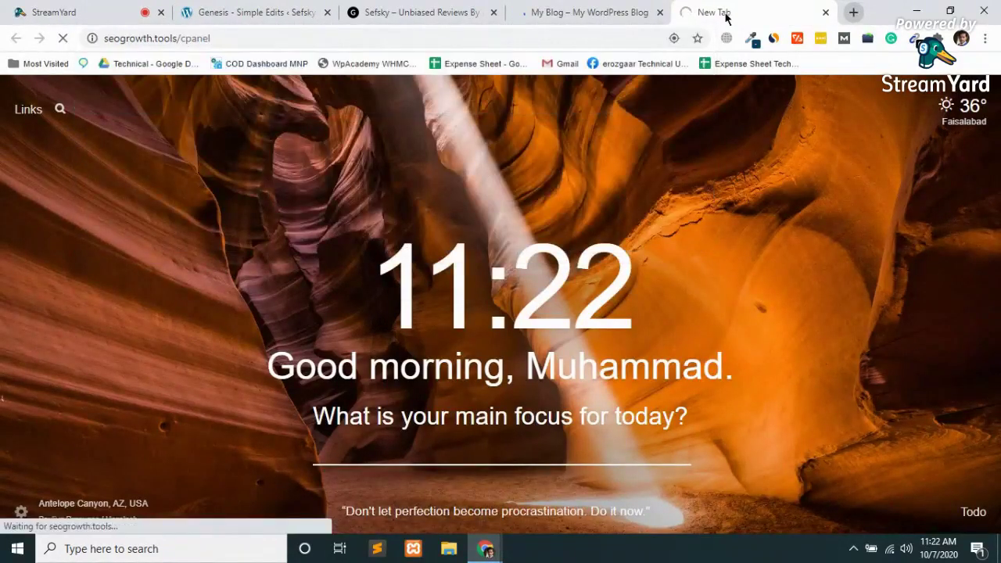
Switch to the My Blog tab and go to its wp-admin login page.
{"action": "left_click", "coordinate": [540, 6]}
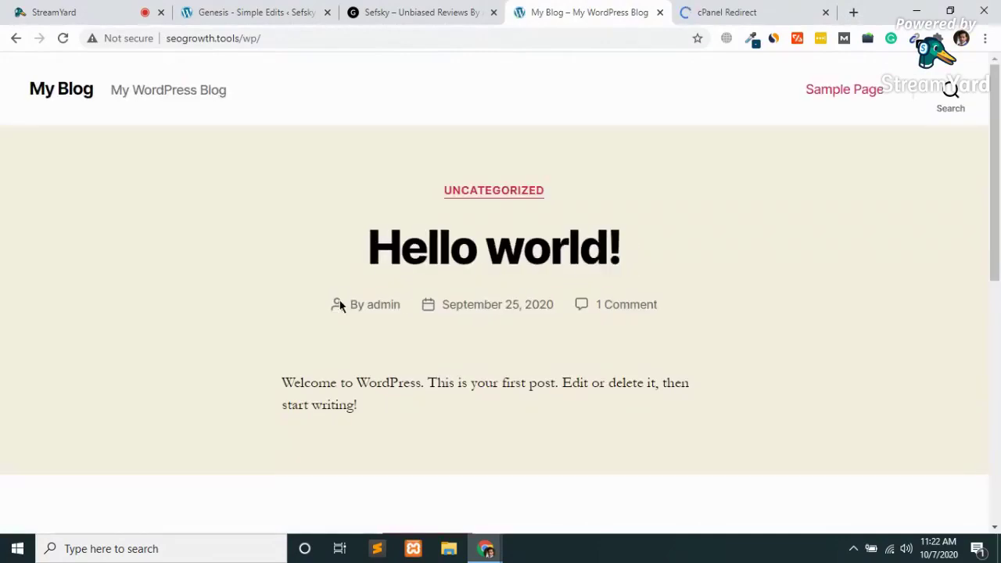
{"action": "scroll", "coordinate": [340, 305], "scroll_direction": "down", "scroll_amount": 8}
{"action": "scroll", "coordinate": [340, 305], "scroll_direction": "up", "scroll_amount": 8}
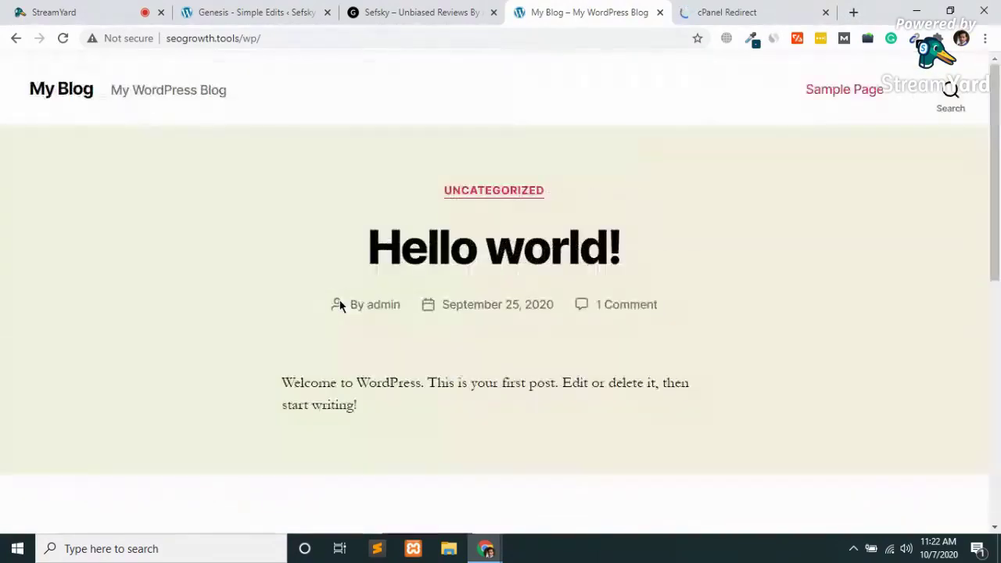
{"action": "left_click", "coordinate": [298, 35]}
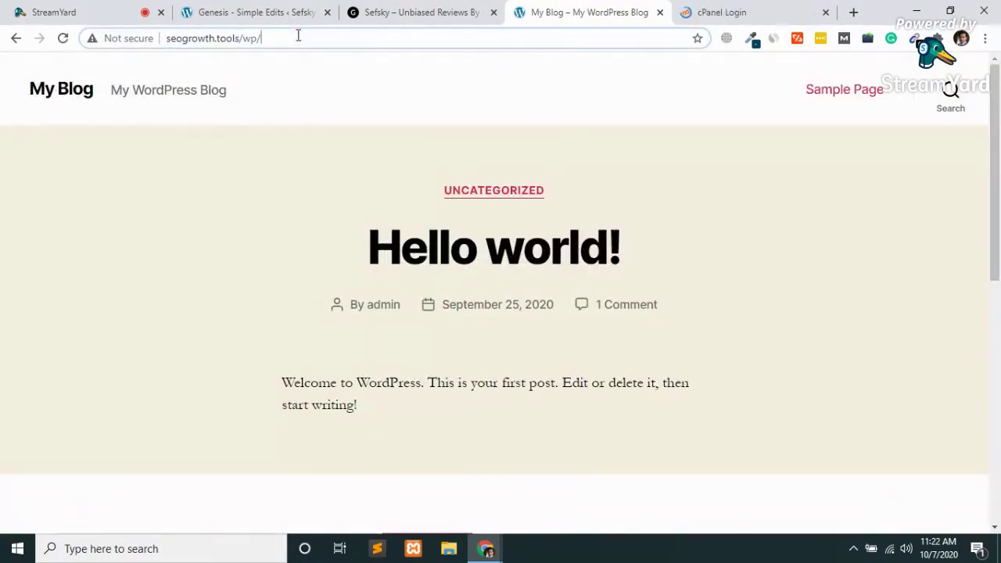
{"action": "type", "text": "wp-admin"}
{"action": "key", "text": "Return"}
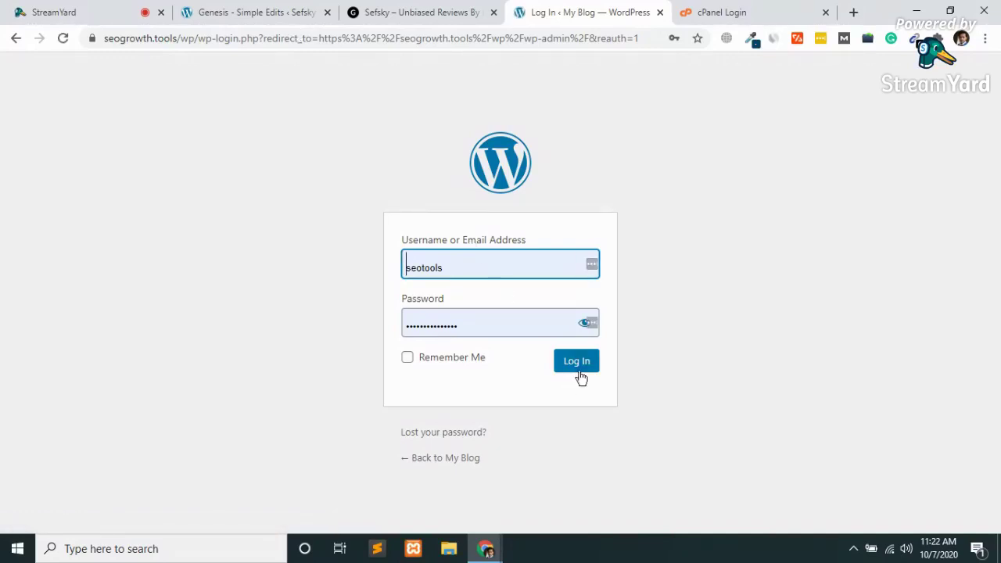
Log in with the username corrected to 'admin', then close the cPanel Login tab.
{"action": "left_click", "coordinate": [580, 375]}
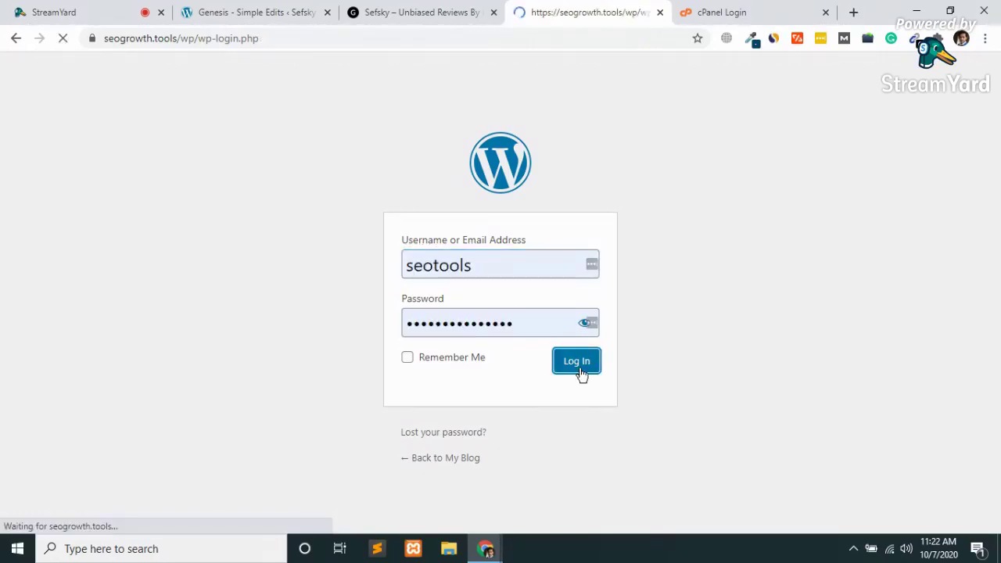
{"action": "double_click", "coordinate": [484, 329]}
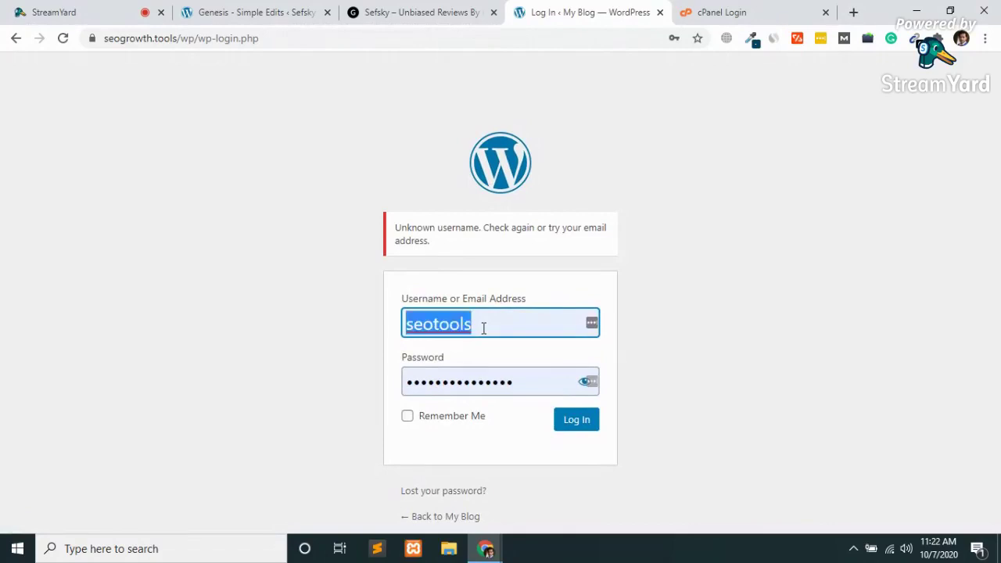
{"action": "type", "text": "admin"}
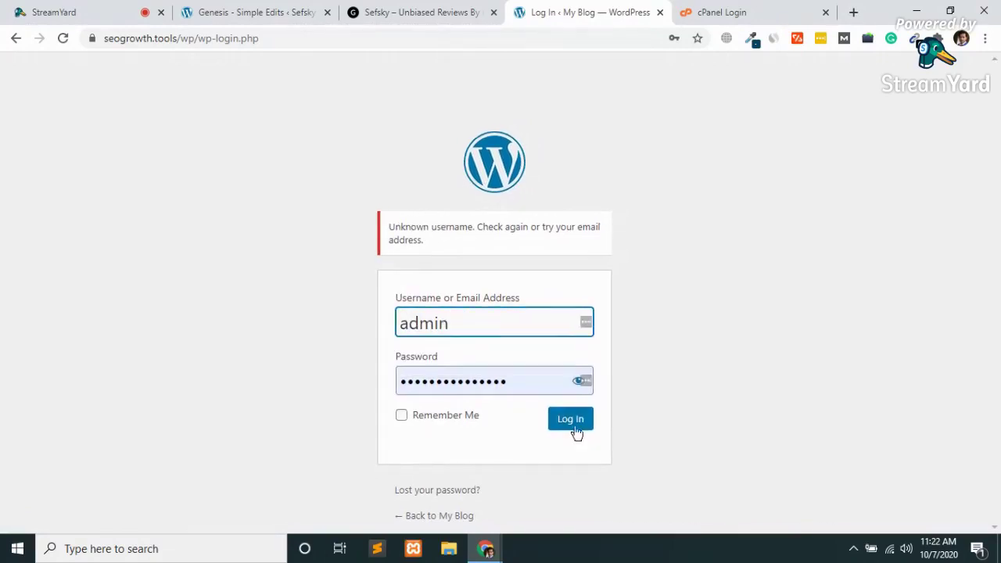
{"action": "left_click", "coordinate": [580, 433]}
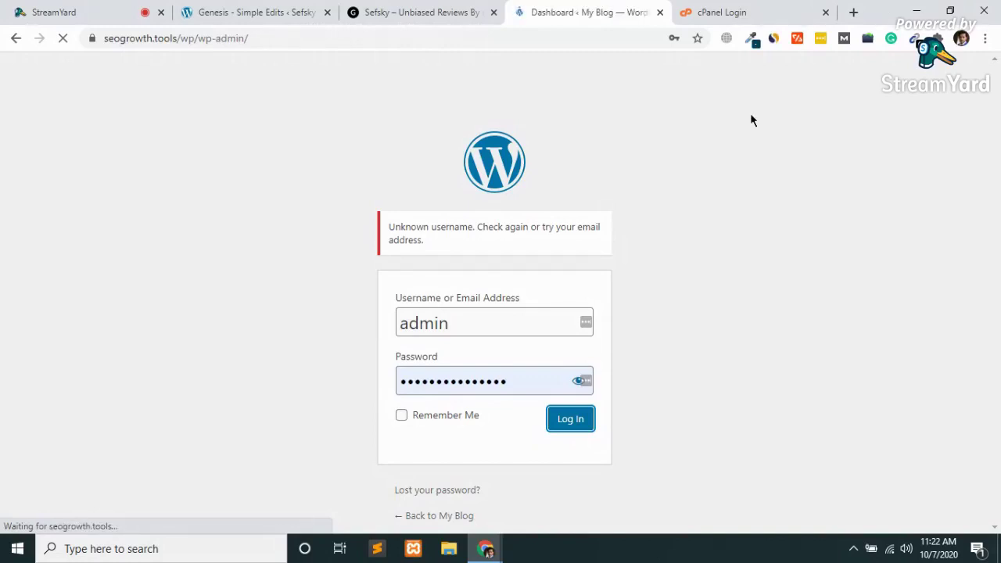
{"action": "left_click", "coordinate": [826, 12]}
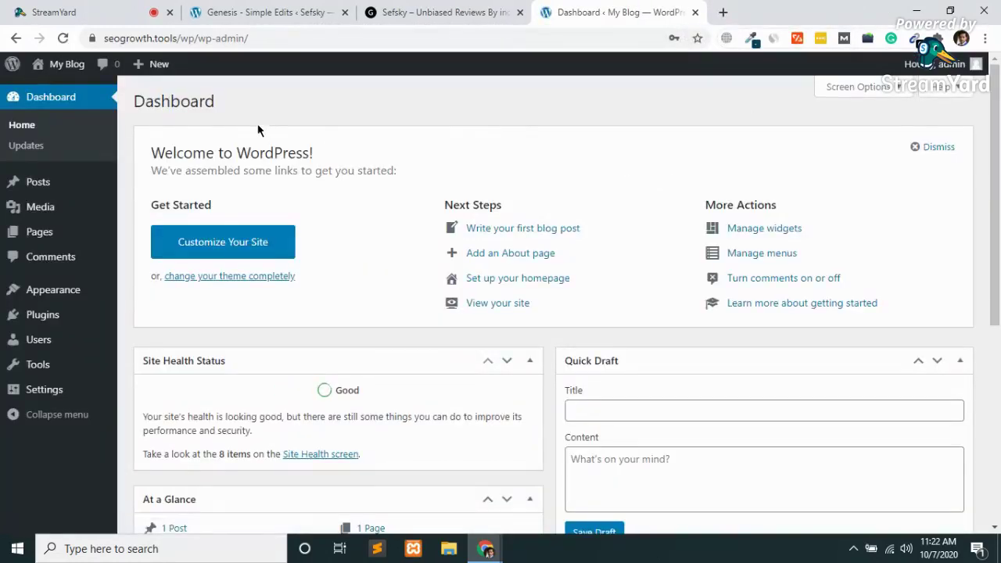
Open the public blog in a separate tab and view it.
{"action": "mouse_move", "coordinate": [63, 66]}
{"action": "middle_click", "coordinate": [59, 91]}
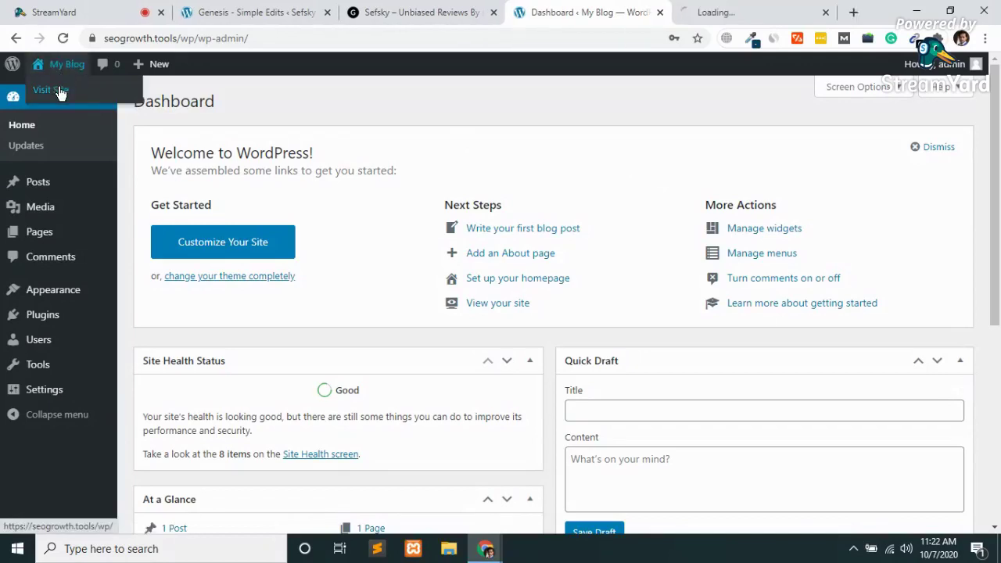
{"action": "left_click", "coordinate": [769, 11]}
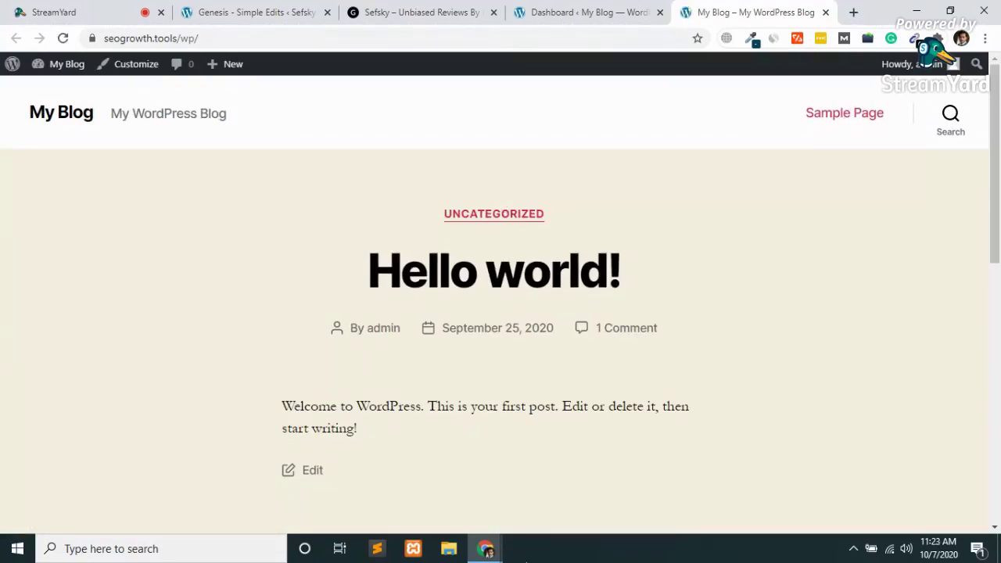
Return to the admin Dashboard and go to Plugins > Add New.
{"action": "left_click", "coordinate": [530, 8]}
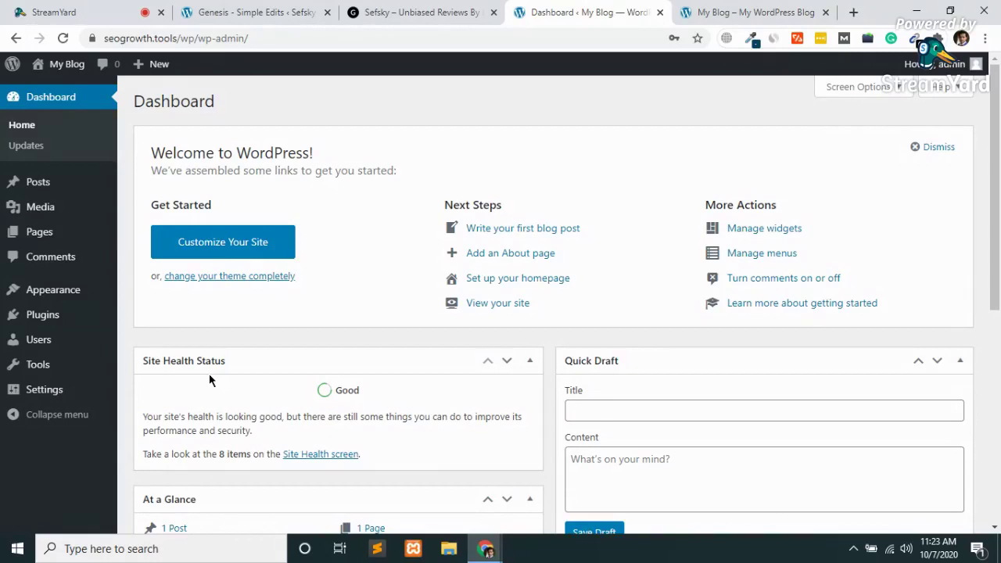
{"action": "mouse_move", "coordinate": [55, 314]}
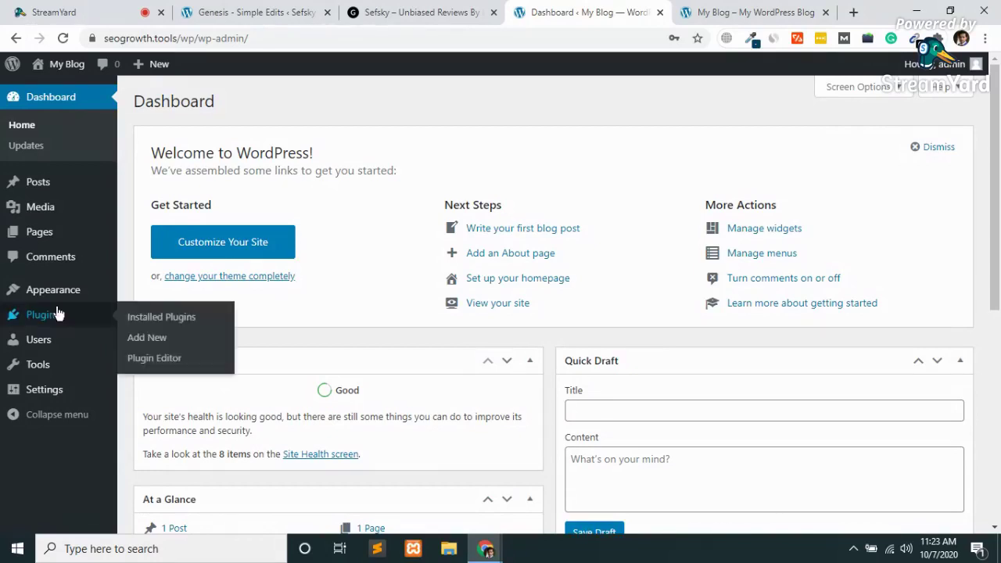
{"action": "left_click", "coordinate": [151, 341]}
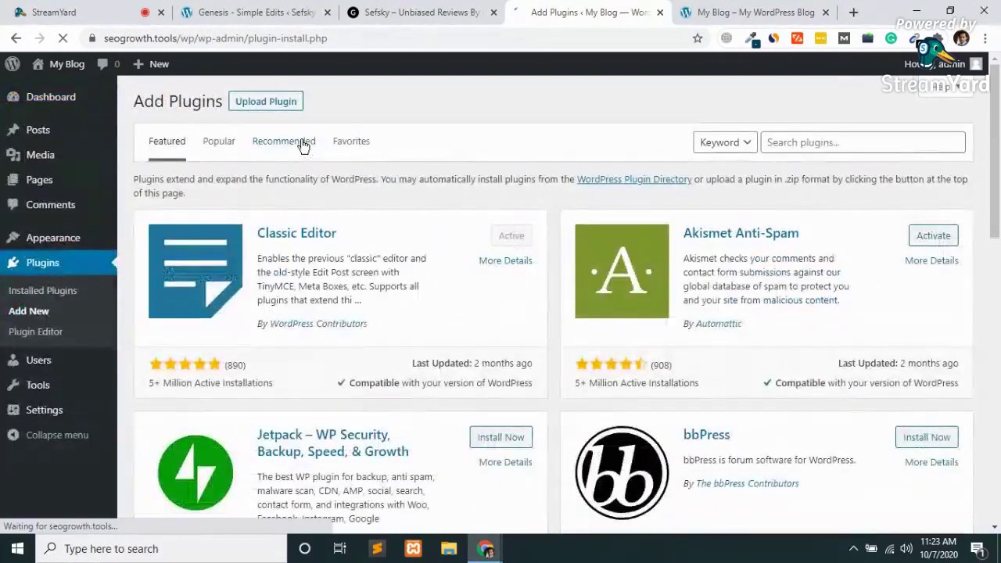
Upload school-management.zip from the Desktop as a plugin and install it.
{"action": "left_click", "coordinate": [244, 109]}
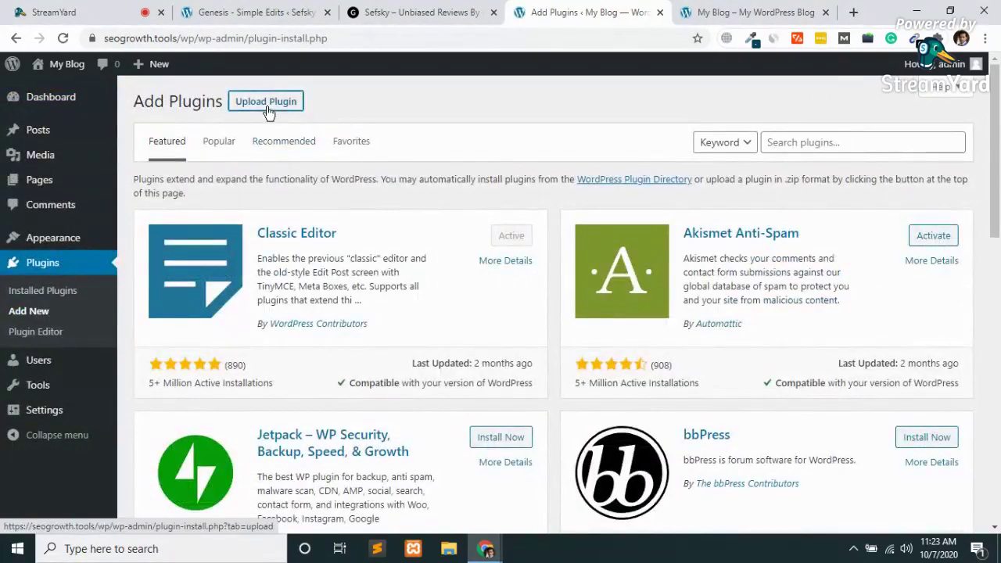
{"action": "left_click", "coordinate": [452, 234]}
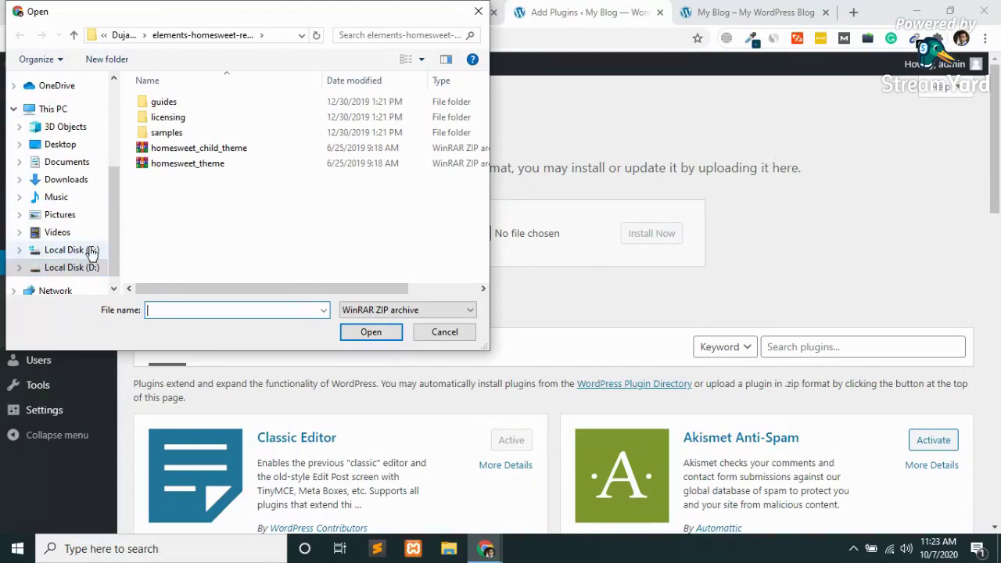
{"action": "left_click", "coordinate": [59, 146]}
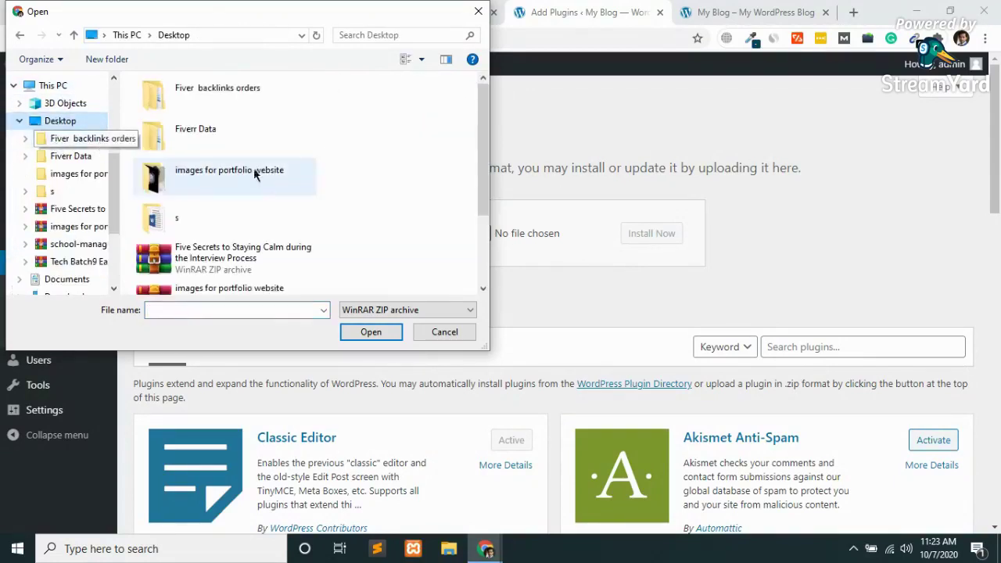
{"action": "scroll", "coordinate": [244, 232], "scroll_direction": "down", "scroll_amount": 2}
{"action": "left_click", "coordinate": [244, 233]}
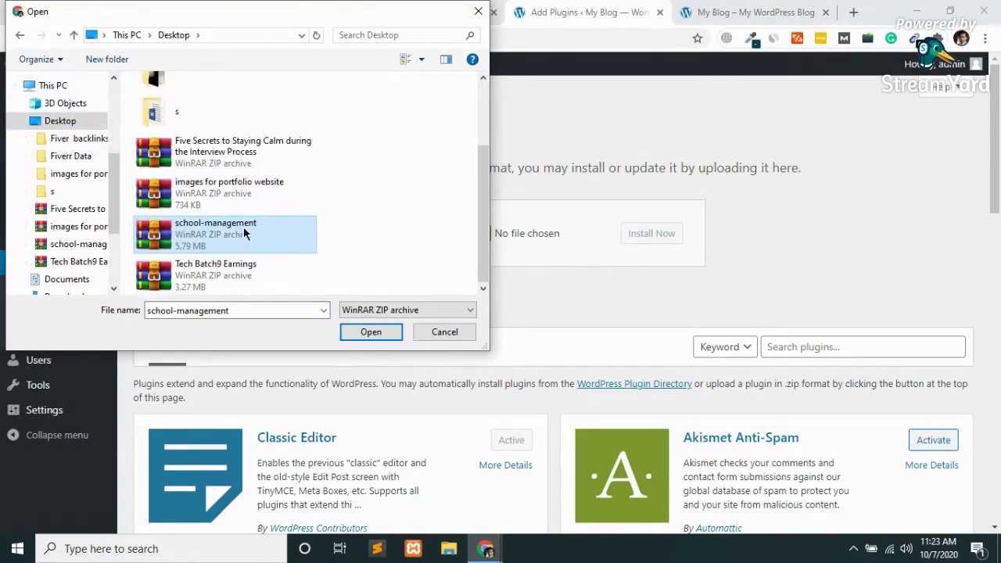
{"action": "double_click", "coordinate": [206, 233]}
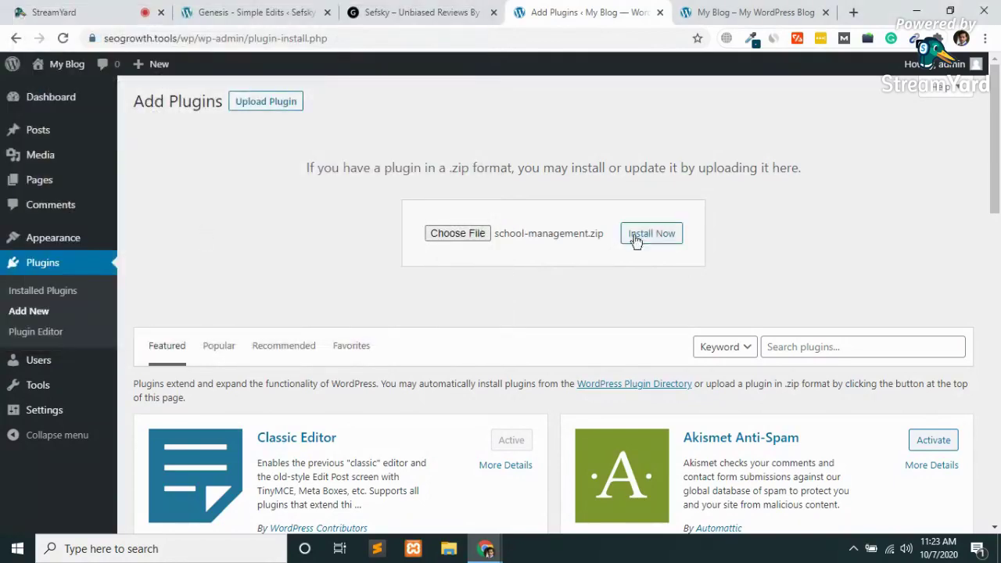
{"action": "left_click", "coordinate": [680, 242]}
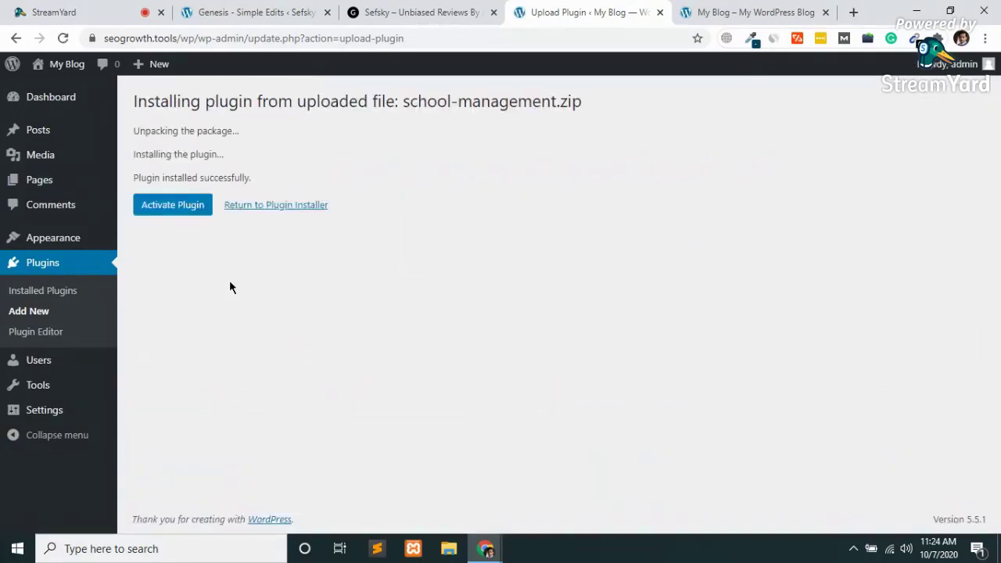
Activate the installed School Management plugin, revealing its SM admin menus.
{"action": "left_click", "coordinate": [149, 205]}
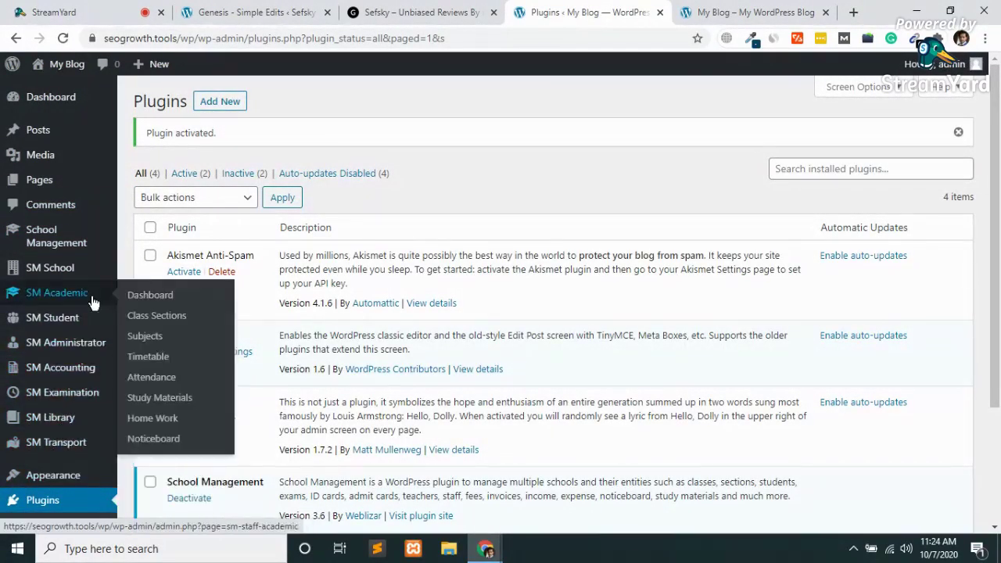
{"action": "mouse_move", "coordinate": [39, 247]}
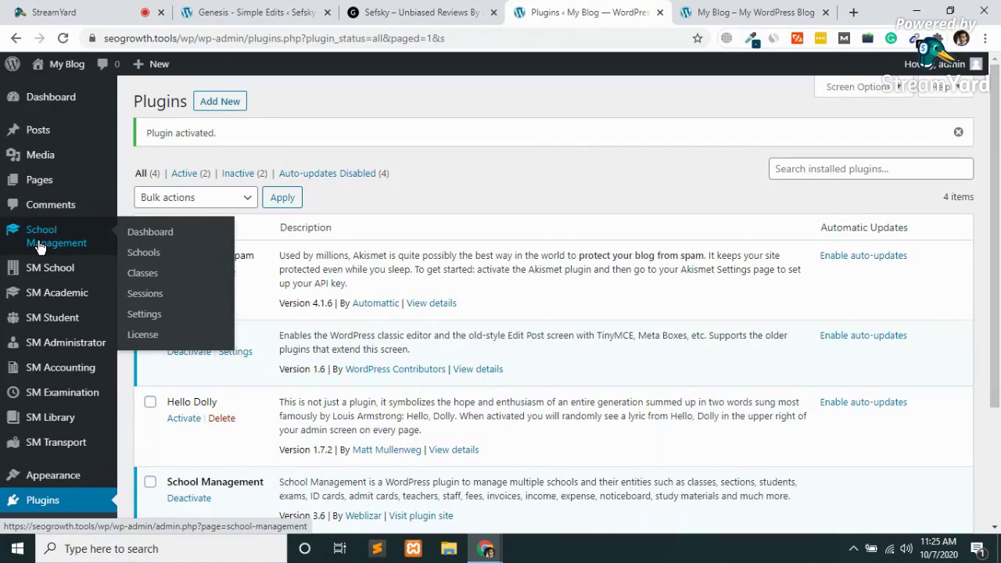
Open the School Management Dashboard and look it over.
{"action": "left_click", "coordinate": [153, 236]}
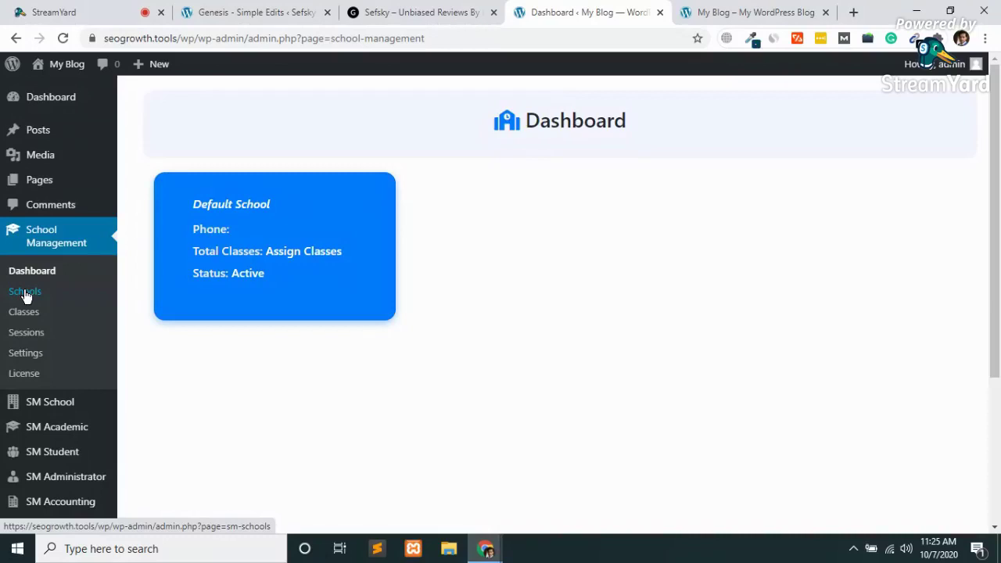
{"action": "scroll", "coordinate": [431, 378], "scroll_direction": "down", "scroll_amount": 3}
{"action": "scroll", "coordinate": [432, 379], "scroll_direction": "up", "scroll_amount": 3}
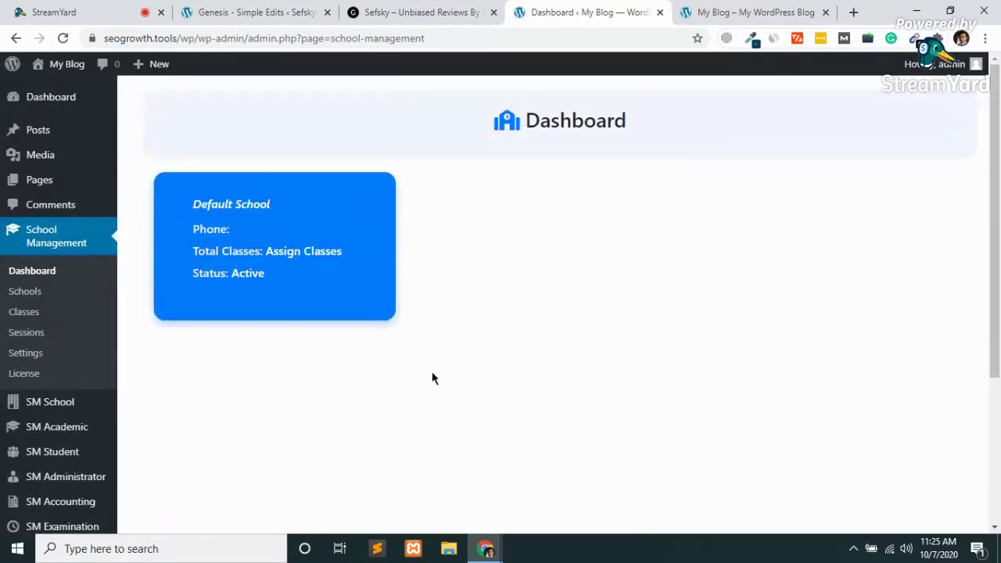
View the Schools list with 'Default School', then start an Add New School form at Phone.
{"action": "left_click", "coordinate": [29, 297]}
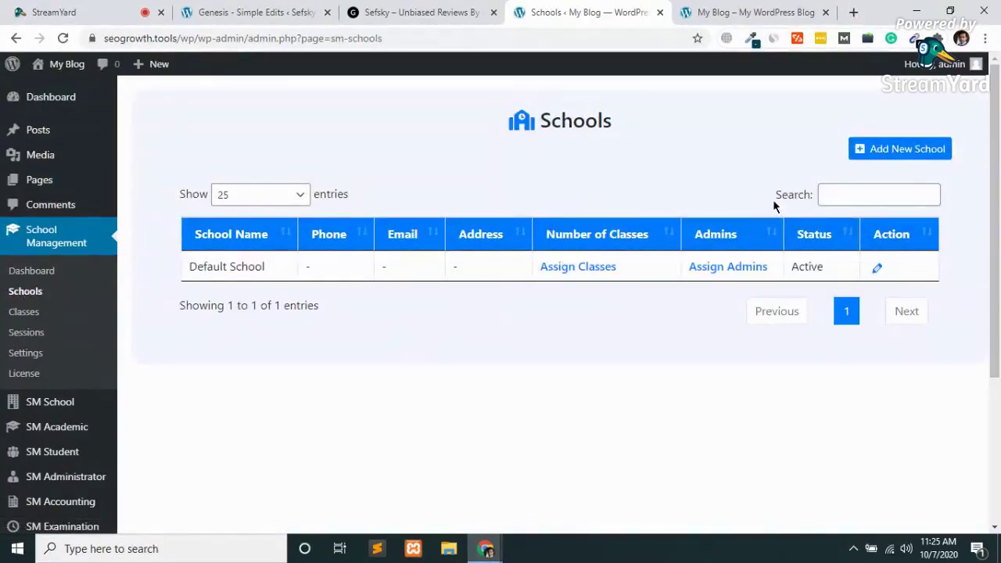
{"action": "left_click", "coordinate": [917, 156]}
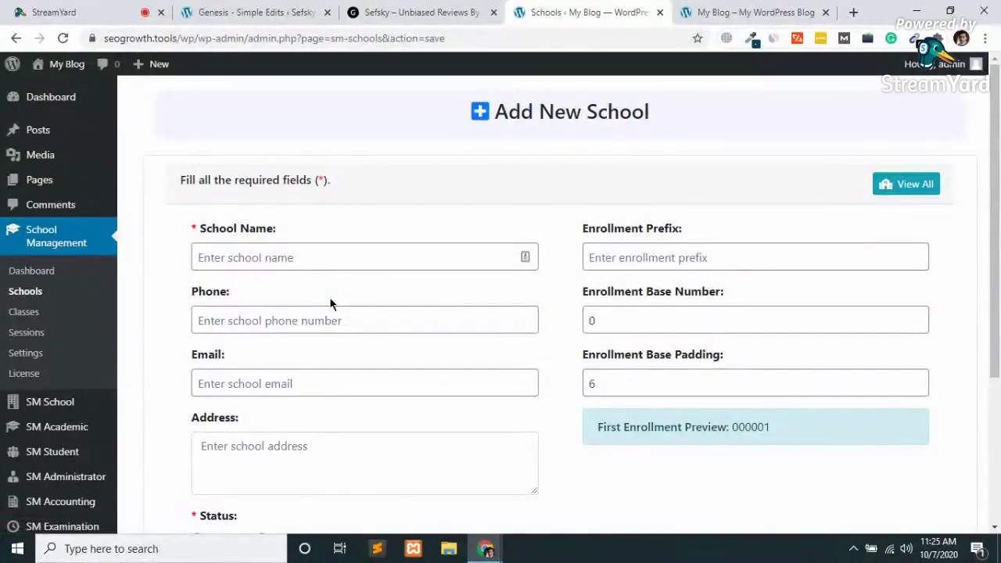
{"action": "scroll", "coordinate": [365, 340], "scroll_direction": "down", "scroll_amount": 3}
{"action": "scroll", "coordinate": [364, 340], "scroll_direction": "up", "scroll_amount": 2}
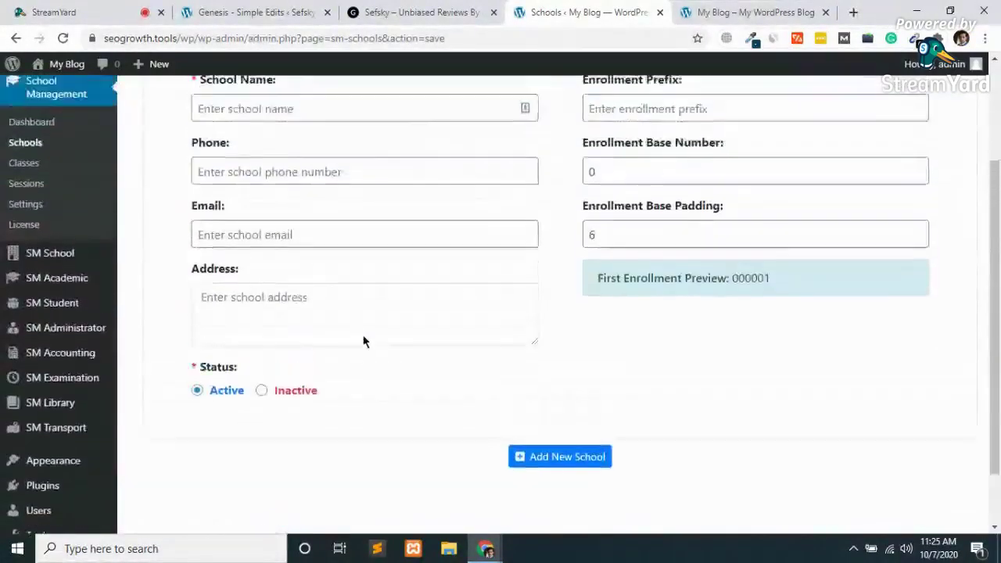
{"action": "scroll", "coordinate": [225, 291], "scroll_direction": "up", "scroll_amount": 1}
{"action": "left_click", "coordinate": [226, 297]}
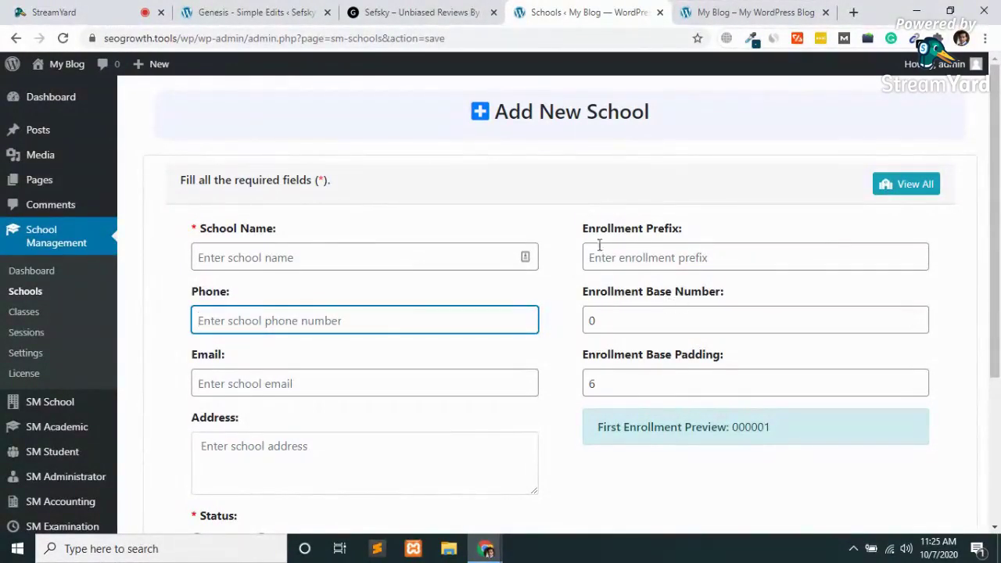
Open School Management Classes and scroll through the default 1st to 12th classes.
{"action": "left_click", "coordinate": [16, 313]}
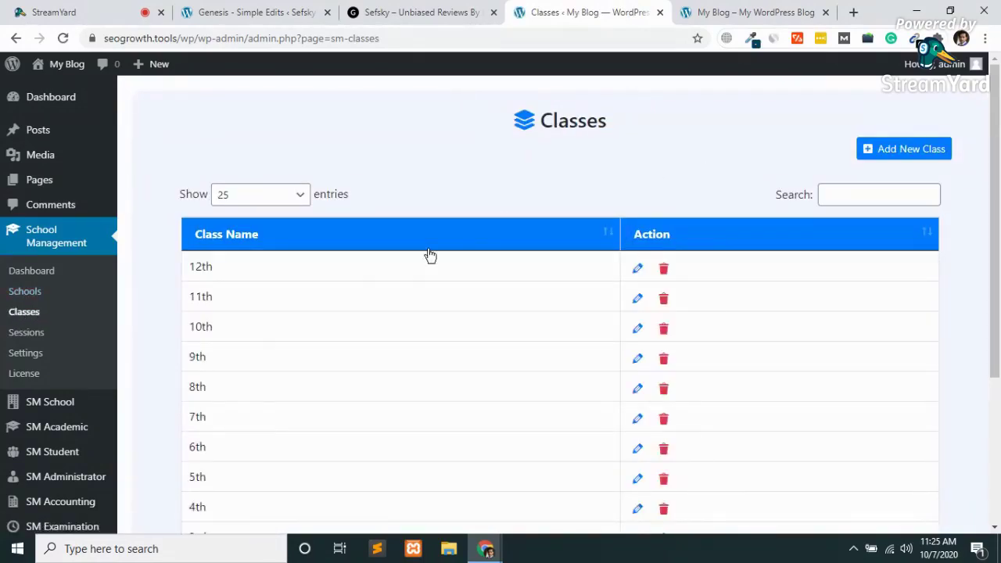
{"action": "scroll", "coordinate": [430, 256], "scroll_direction": "down", "scroll_amount": 3}
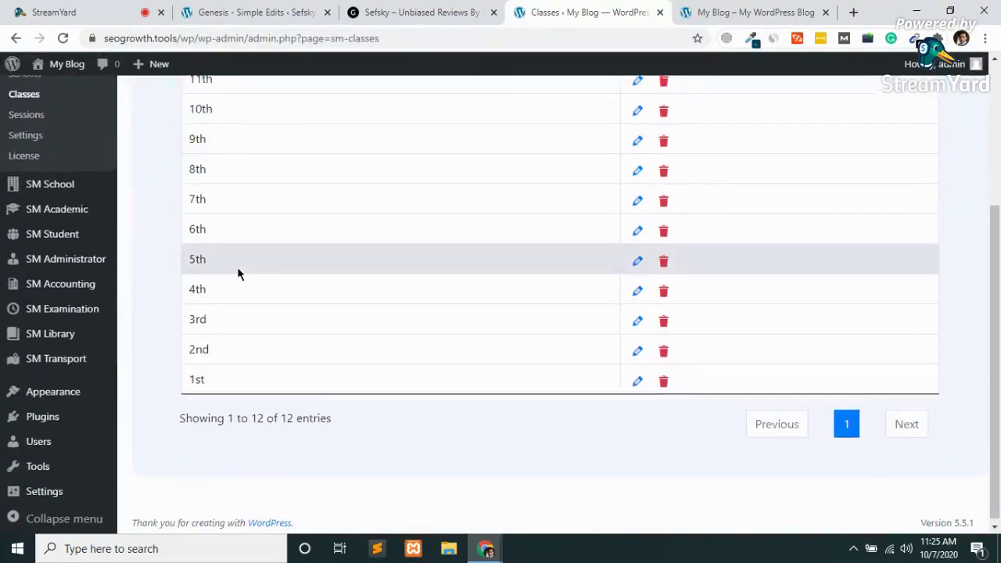
{"action": "scroll", "coordinate": [239, 273], "scroll_direction": "up", "scroll_amount": 2}
{"action": "scroll", "coordinate": [239, 273], "scroll_direction": "down", "scroll_amount": 3}
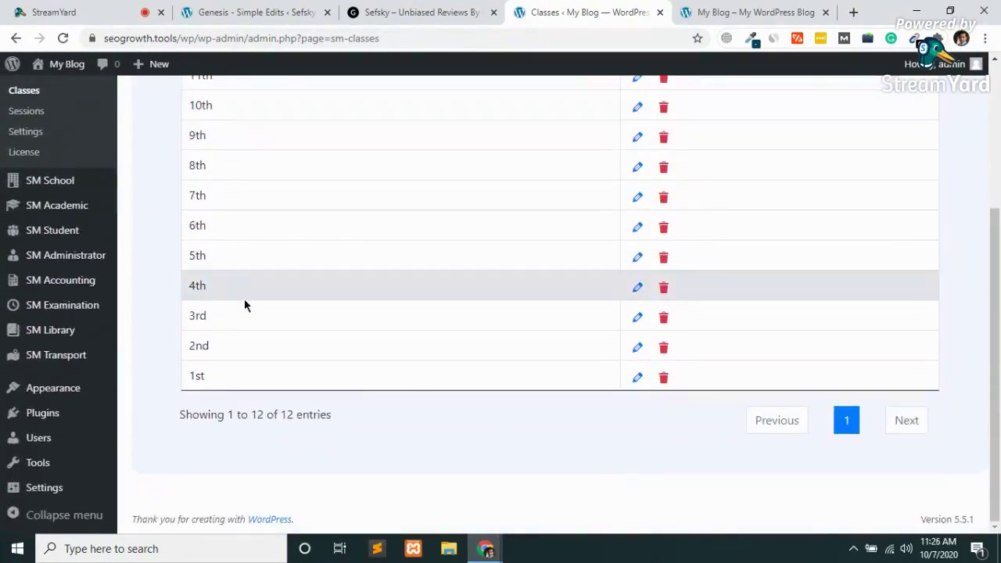
{"action": "scroll", "coordinate": [245, 300], "scroll_direction": "up", "scroll_amount": 4}
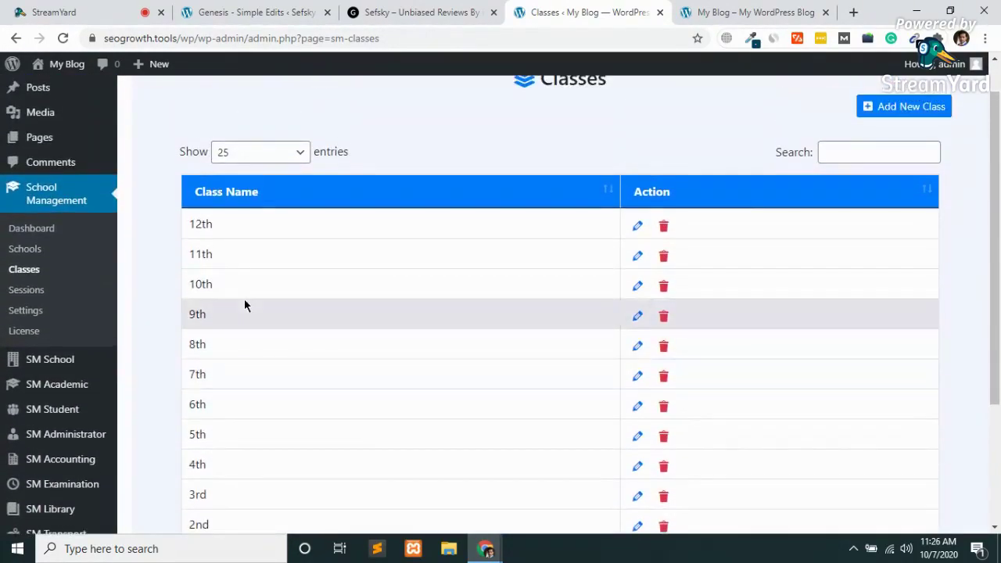
{"action": "scroll", "coordinate": [244, 305], "scroll_direction": "up", "scroll_amount": 1}
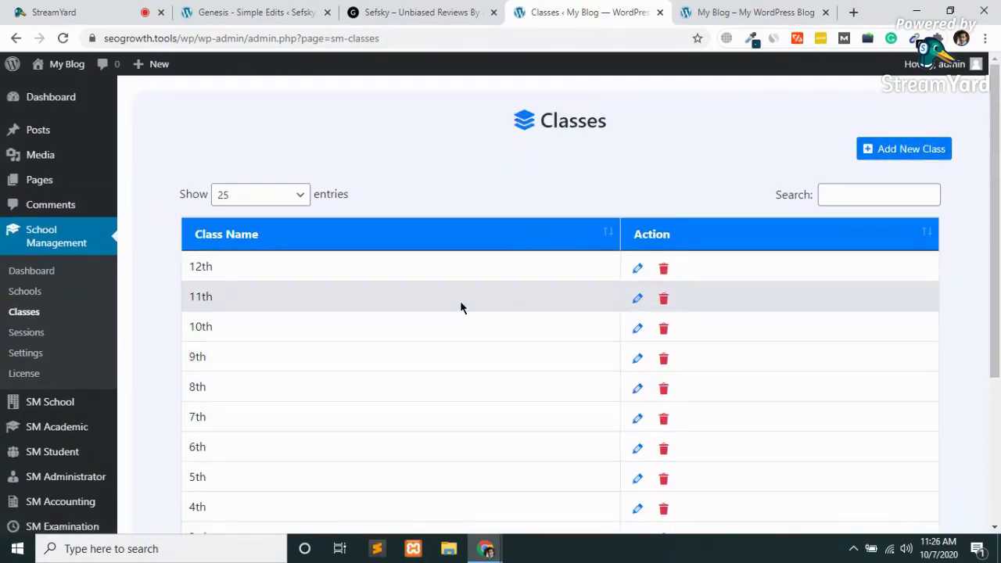
{"action": "scroll", "coordinate": [462, 307], "scroll_direction": "down", "scroll_amount": 1}
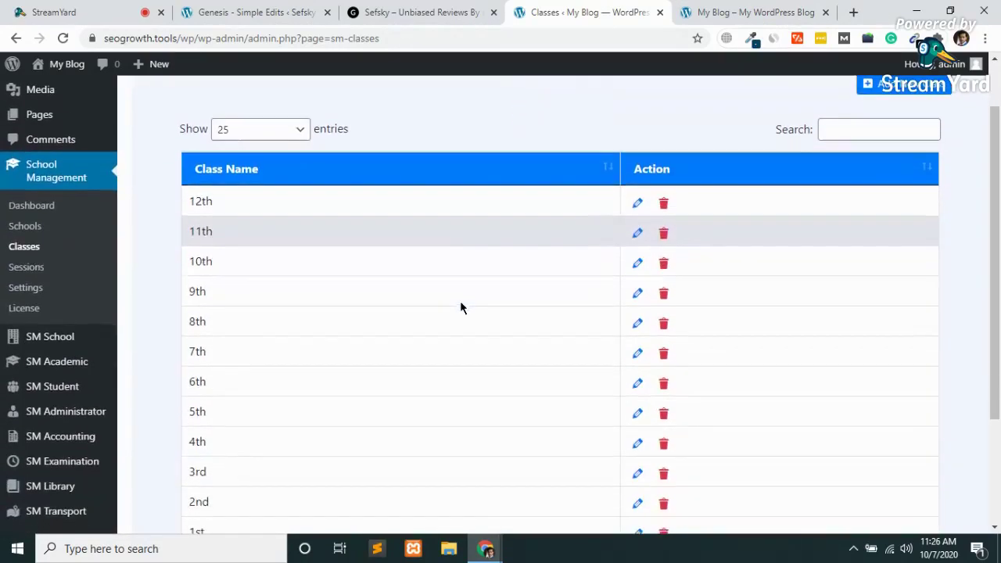
{"action": "left_click", "coordinate": [17, 277]}
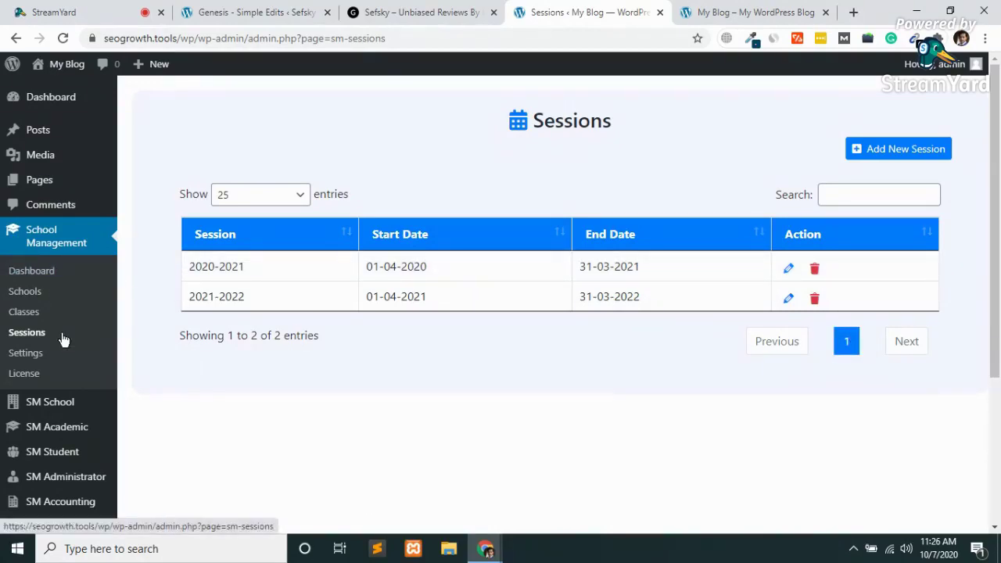
Scroll down the Sessions list to view the 2020-2021 and 2021-2022 sessions.
{"action": "scroll", "coordinate": [33, 357], "scroll_direction": "down", "scroll_amount": 3}
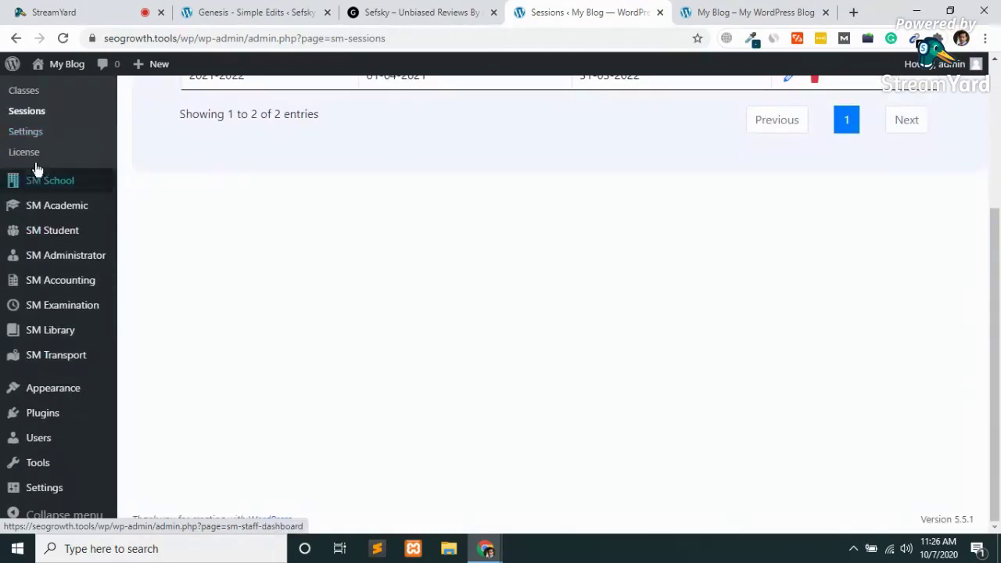
Visit the SM School dashboard and then the school plugin's Settings page.
{"action": "mouse_move", "coordinate": [53, 189]}
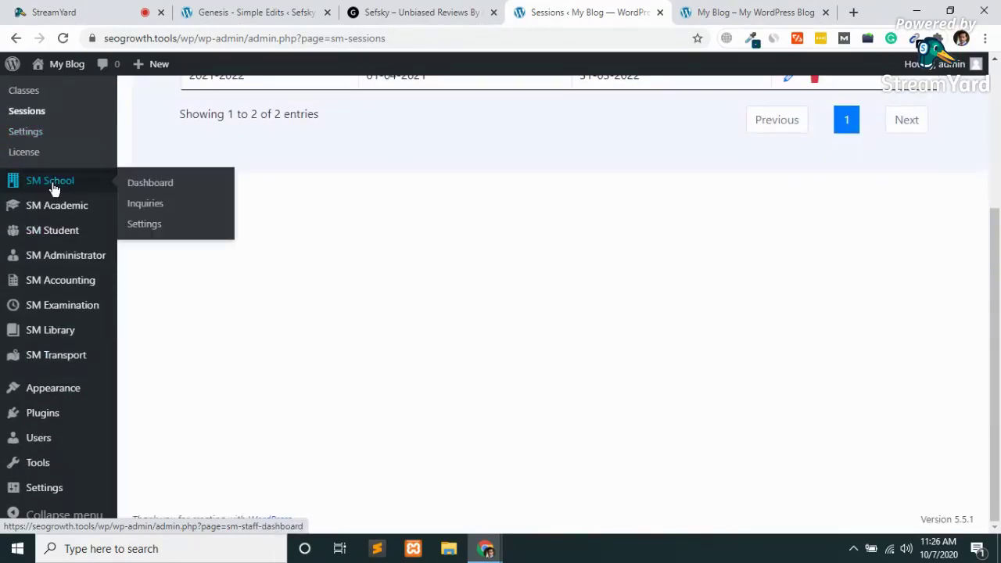
{"action": "left_click", "coordinate": [157, 186]}
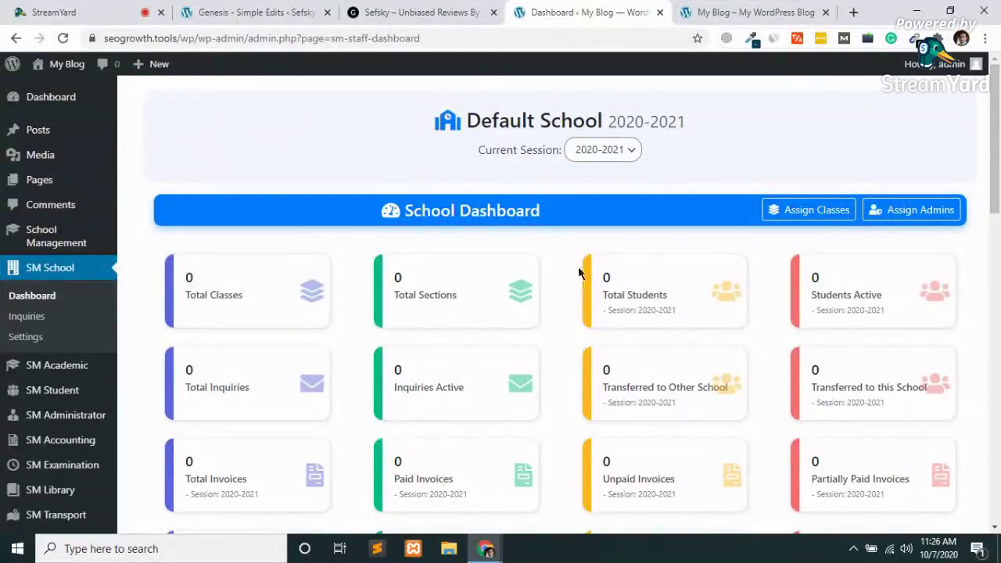
{"action": "mouse_move", "coordinate": [69, 371]}
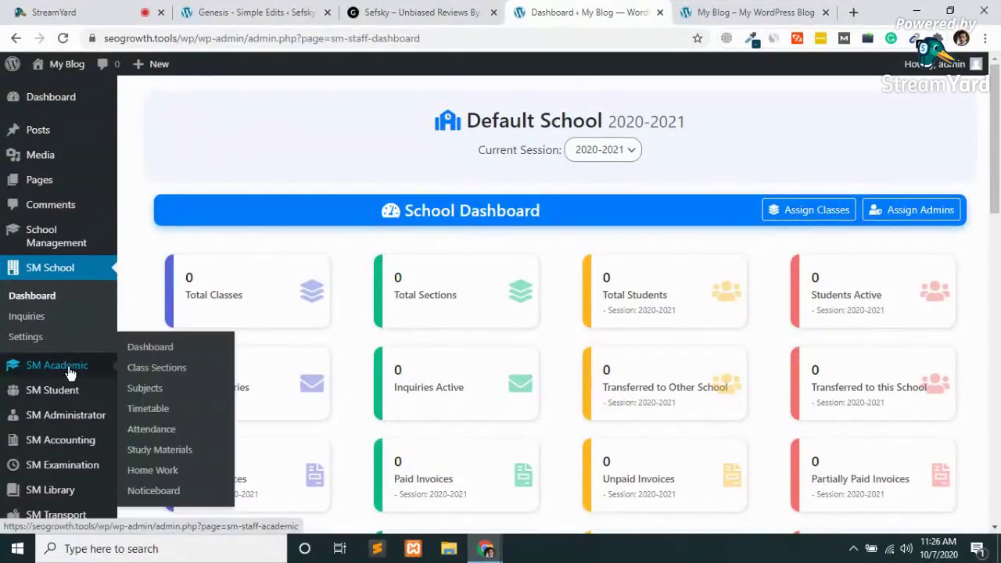
{"action": "left_click", "coordinate": [23, 337]}
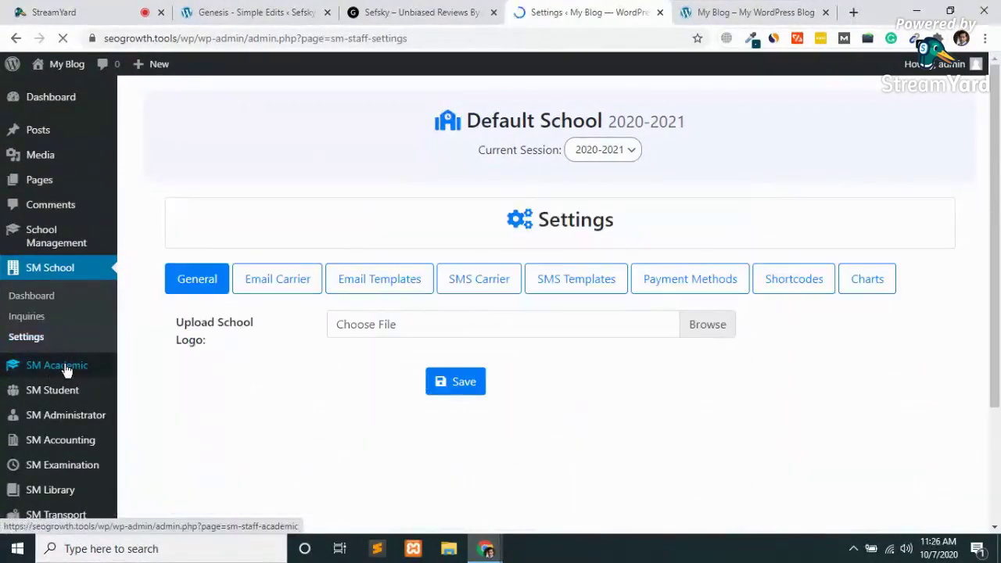
Open SM Academic and scroll through its sections, subjects, attendance, homework and noticeboard cards.
{"action": "left_click", "coordinate": [67, 371]}
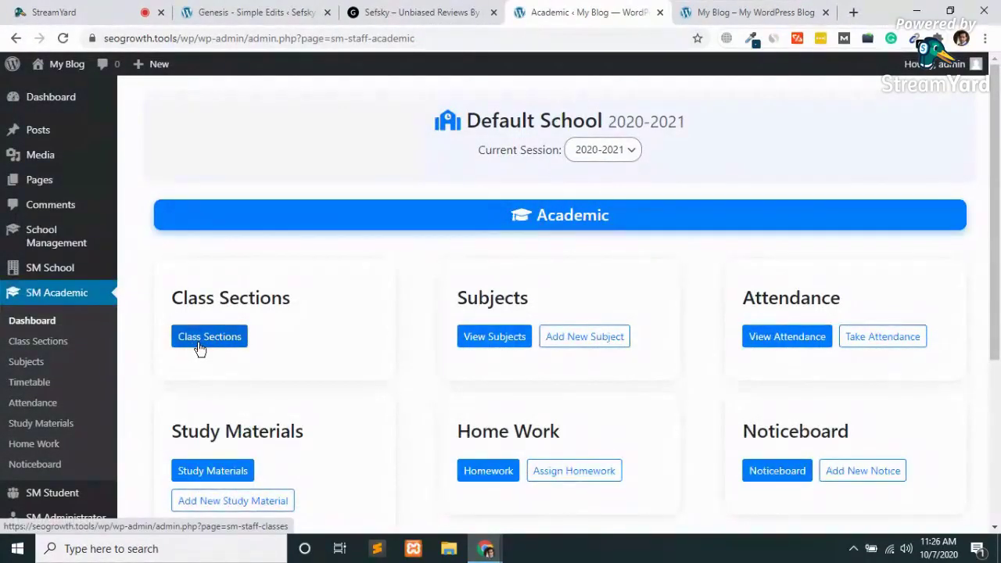
{"action": "scroll", "coordinate": [199, 348], "scroll_direction": "down", "scroll_amount": 1}
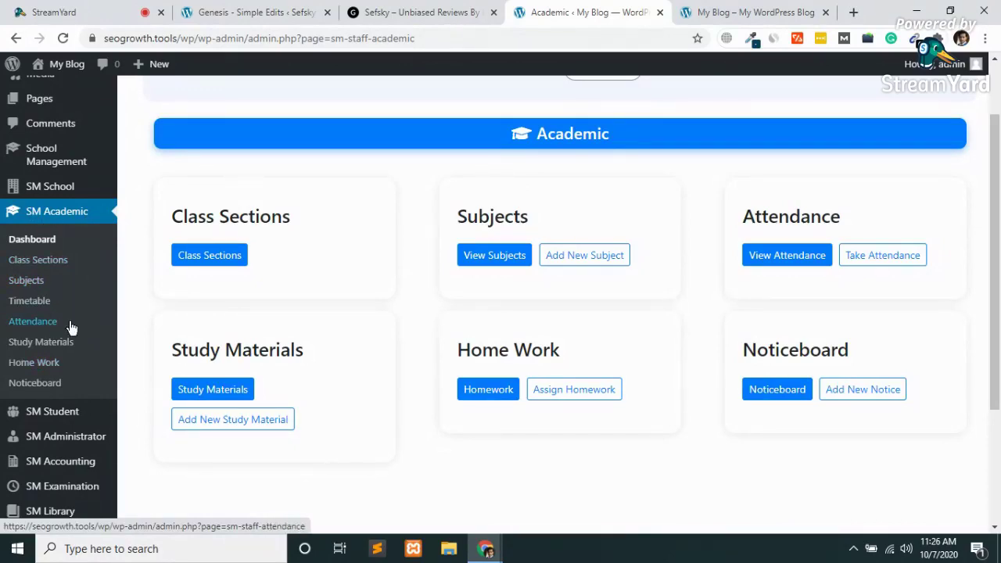
{"action": "scroll", "coordinate": [35, 283], "scroll_direction": "down", "scroll_amount": 1}
{"action": "scroll", "coordinate": [33, 286], "scroll_direction": "down", "scroll_amount": 1}
Open the SM Student overview and view the still-empty list of students.
{"action": "left_click", "coordinate": [55, 233]}
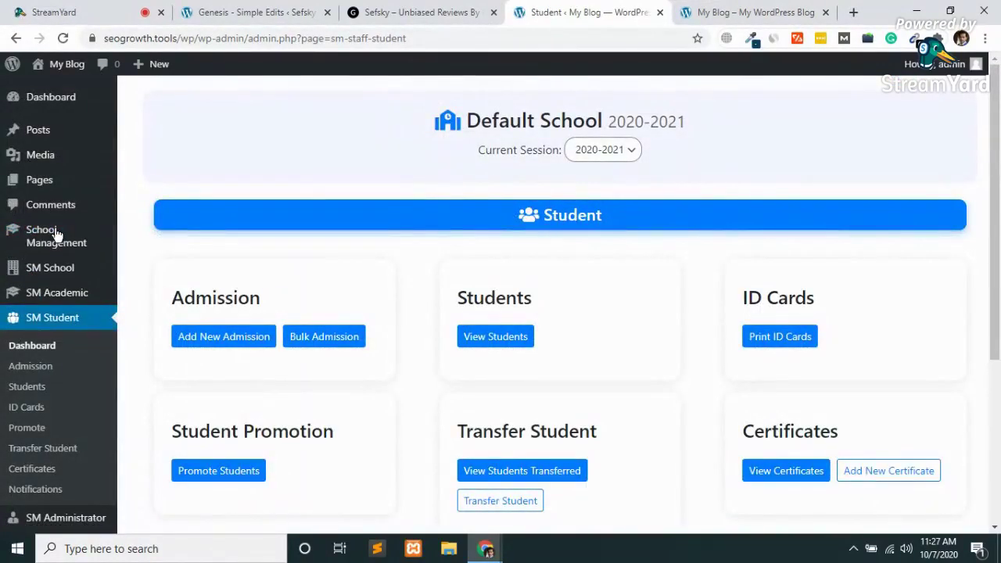
{"action": "scroll", "coordinate": [212, 288], "scroll_direction": "down", "scroll_amount": 2}
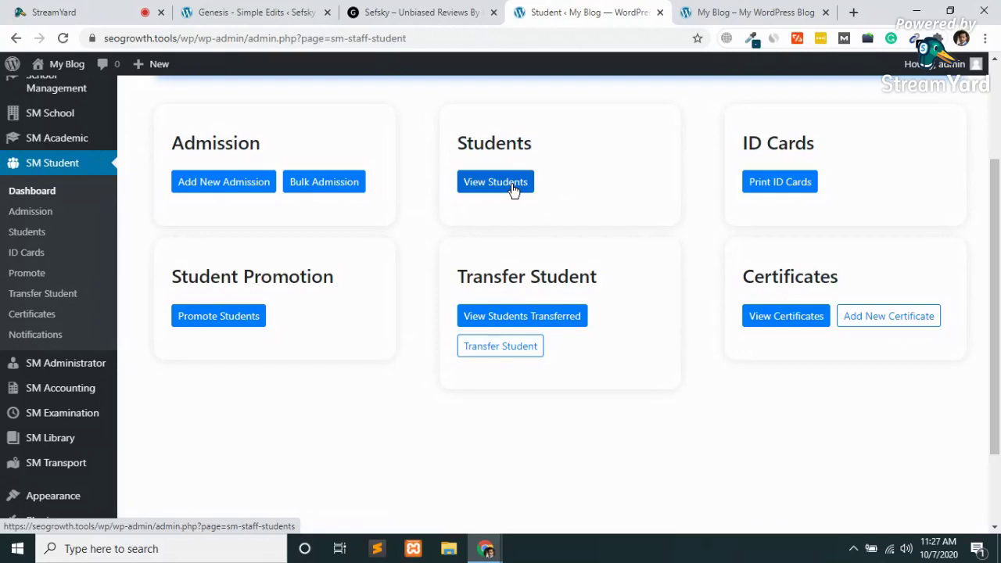
{"action": "left_click", "coordinate": [496, 181]}
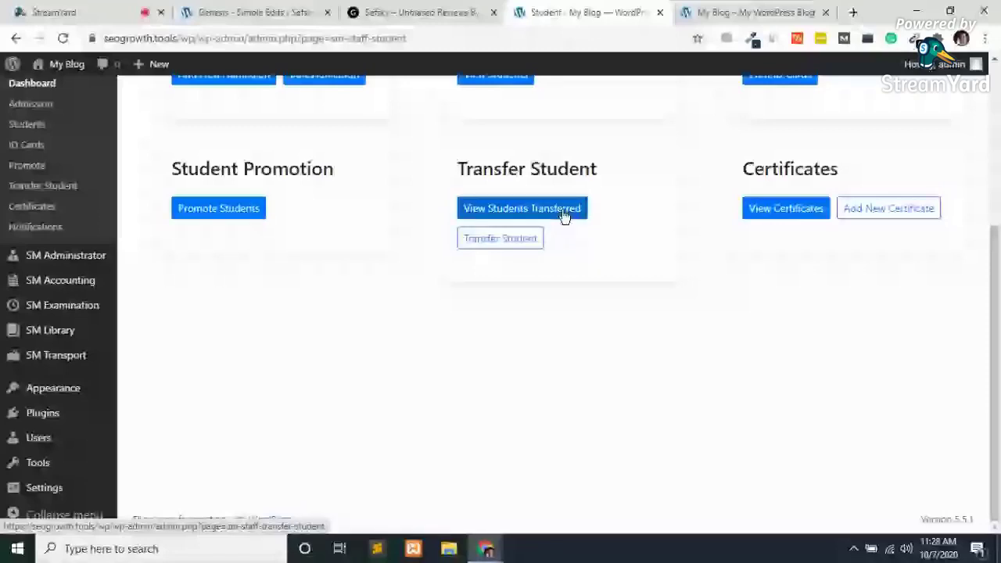
{"action": "mouse_move", "coordinate": [112, 327]}
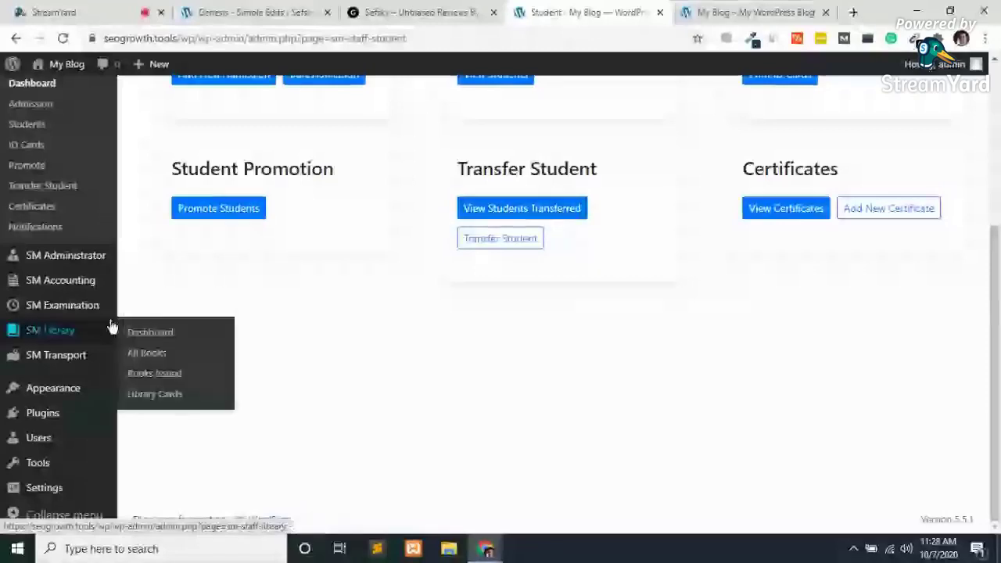
{"action": "mouse_move", "coordinate": [62, 258]}
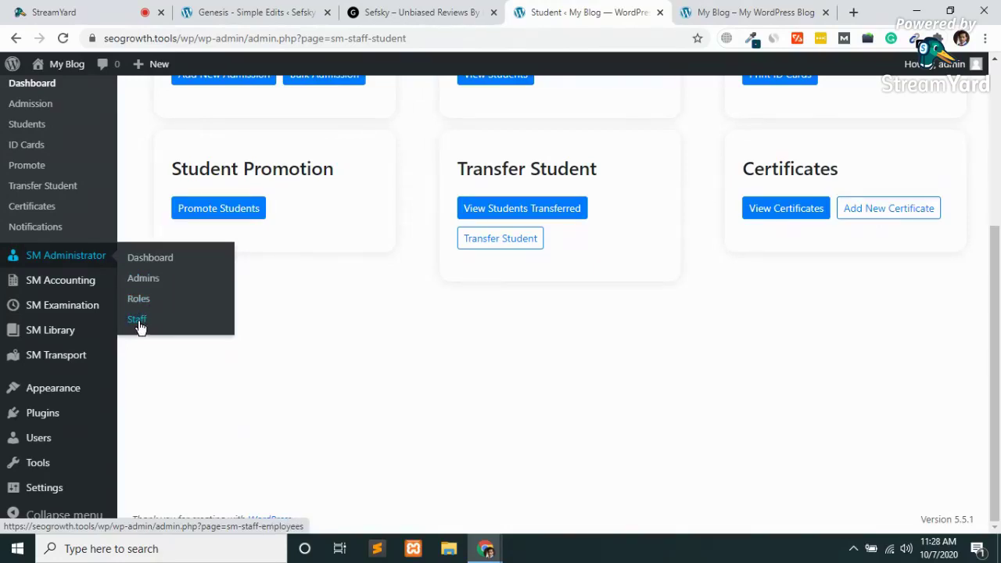
Open the SM Administrator dashboard and look over the Add New Staff form.
{"action": "left_click", "coordinate": [139, 266]}
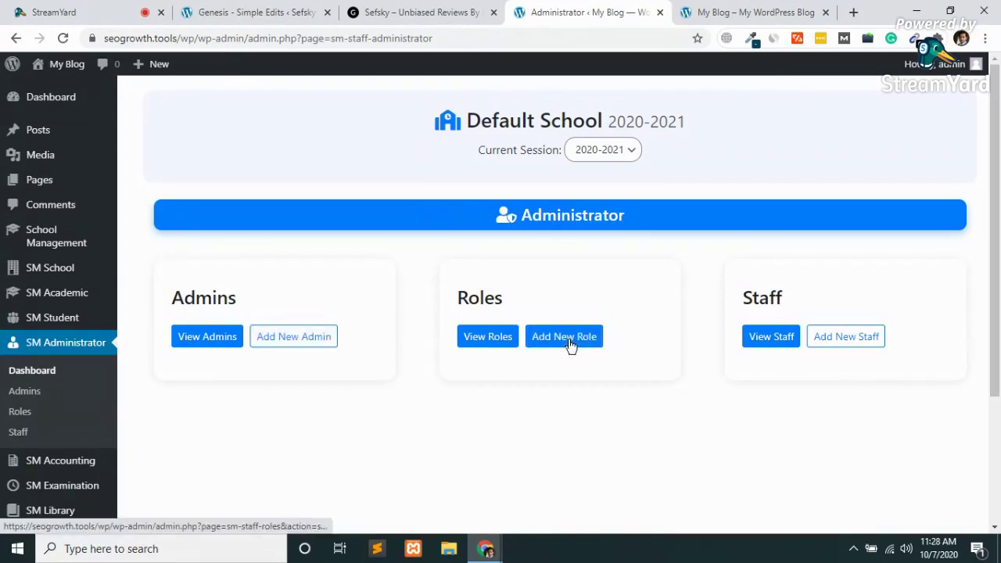
{"action": "left_click", "coordinate": [851, 338]}
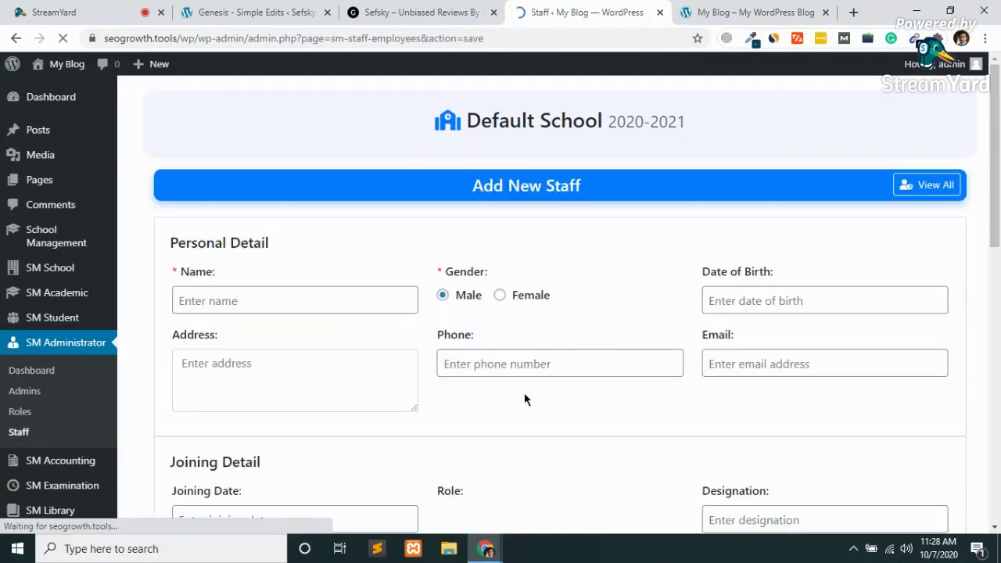
{"action": "scroll", "coordinate": [525, 399], "scroll_direction": "down", "scroll_amount": 1}
{"action": "scroll", "coordinate": [524, 399], "scroll_direction": "down", "scroll_amount": 1}
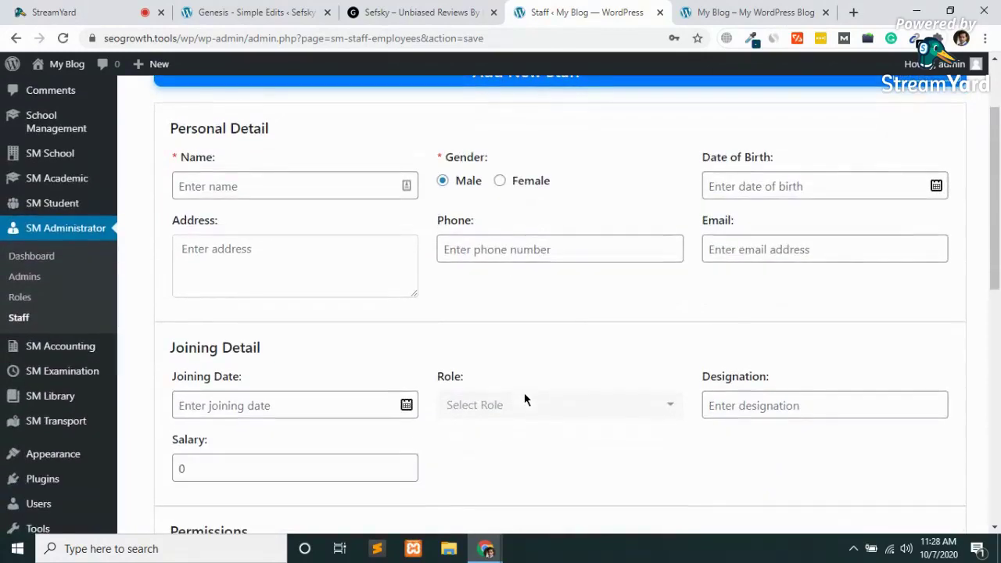
{"action": "scroll", "coordinate": [524, 399], "scroll_direction": "down", "scroll_amount": 1}
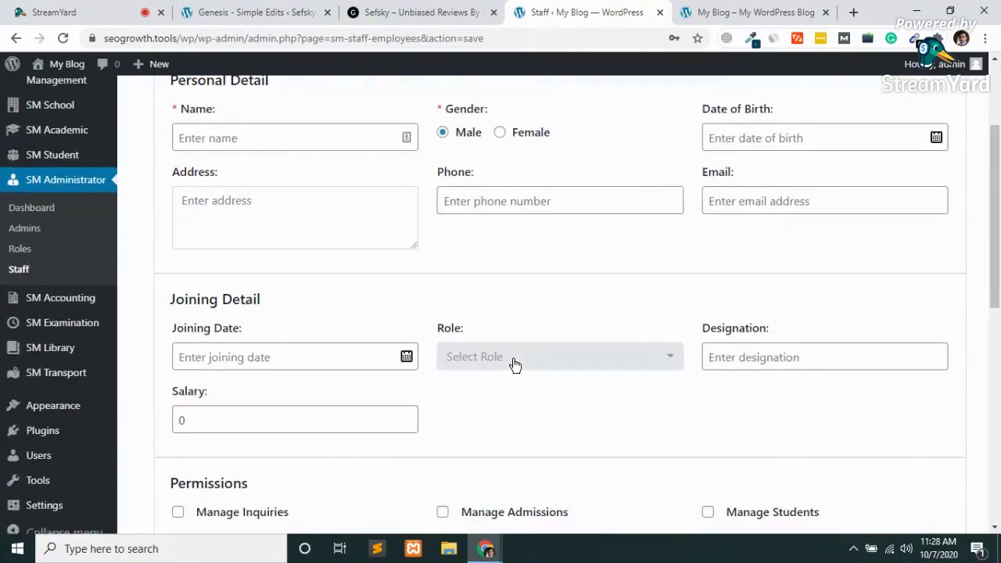
Check the staff Role dropdown without picking a role, then open the empty Roles list.
{"action": "left_click", "coordinate": [515, 364]}
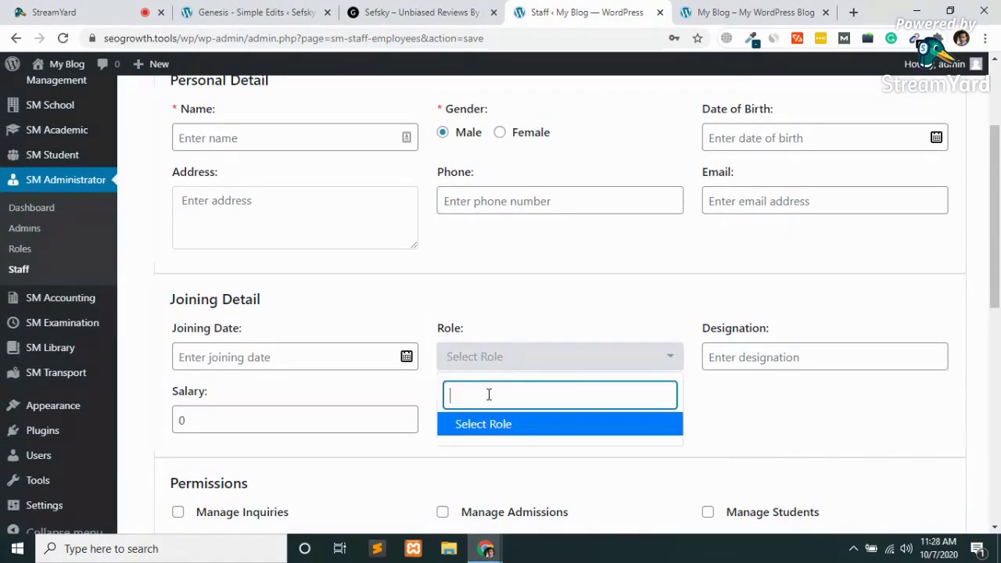
{"action": "type", "text": "te"}
{"action": "key", "text": "BackSpace"}
{"action": "key", "text": "BackSpace"}
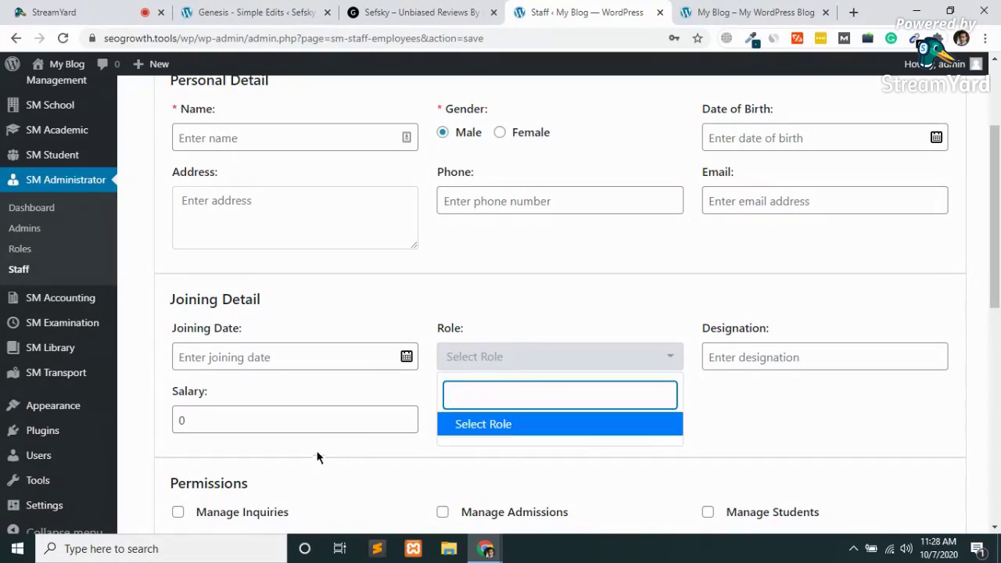
{"action": "left_click", "coordinate": [309, 453]}
{"action": "scroll", "coordinate": [310, 455], "scroll_direction": "down", "scroll_amount": 4}
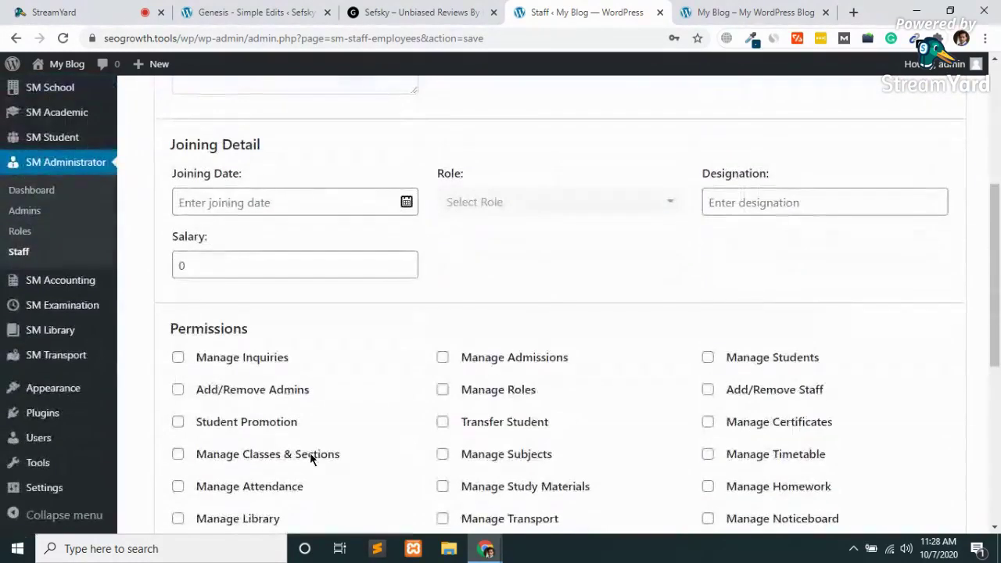
{"action": "left_click", "coordinate": [22, 233]}
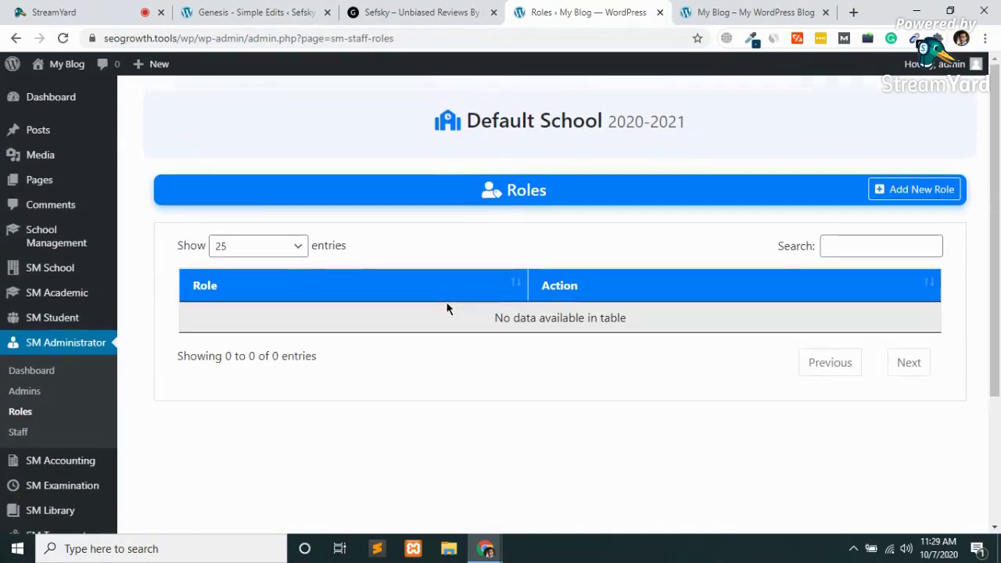
Start a new role named 'Teacher' and scroll through its unticked permission checkboxes.
{"action": "left_click", "coordinate": [939, 196]}
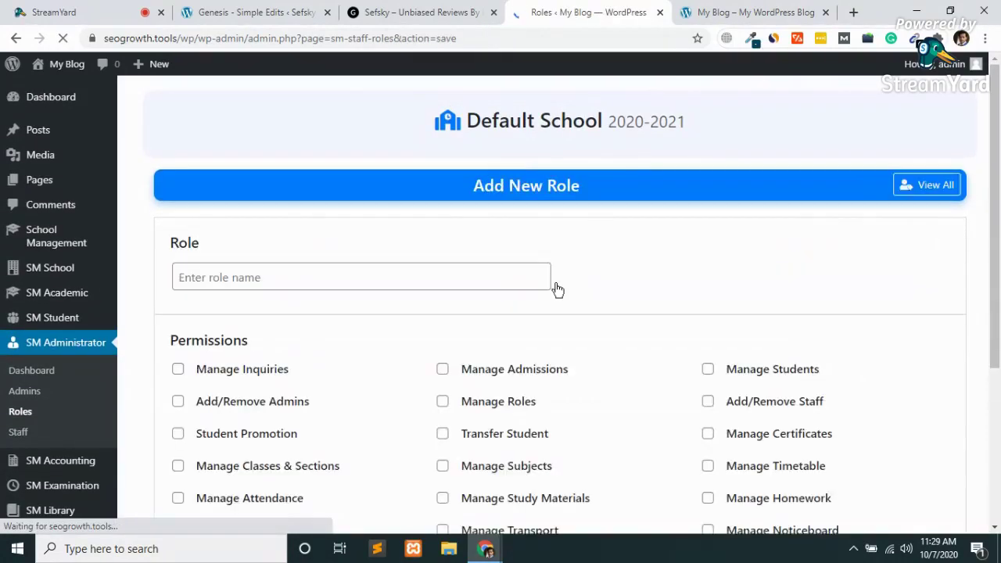
{"action": "scroll", "coordinate": [558, 289], "scroll_direction": "down", "scroll_amount": 2}
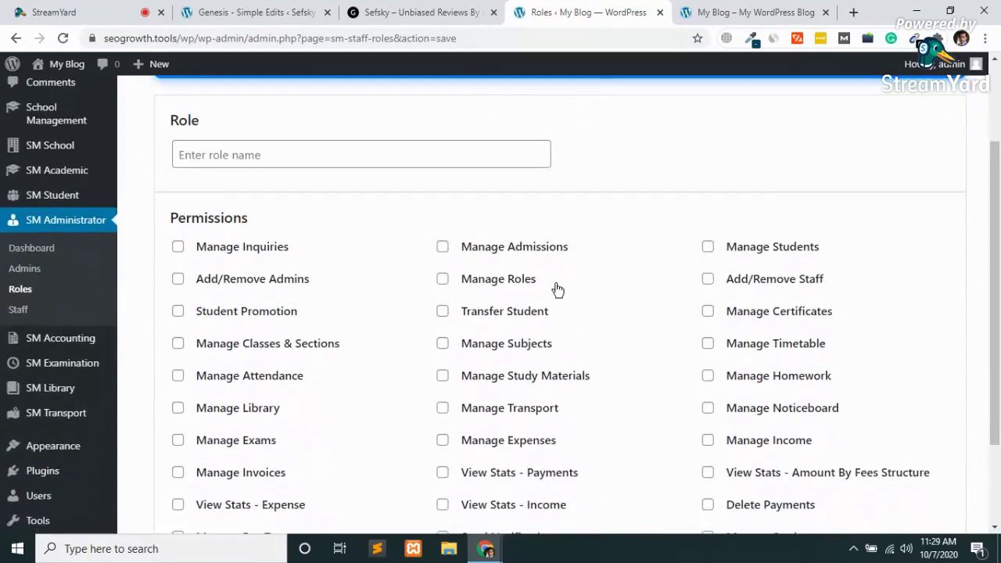
{"action": "left_click", "coordinate": [229, 154]}
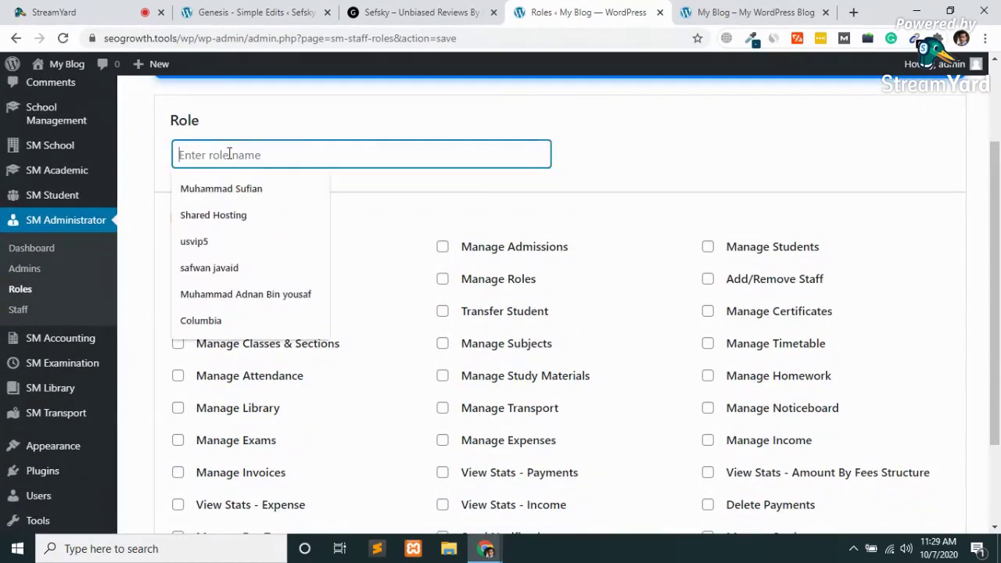
{"action": "type", "text": "Tea"}
{"action": "key", "text": "BackSpace"}
{"action": "key", "text": "BackSpace"}
{"action": "type", "text": "eacher"}
{"action": "left_click", "coordinate": [329, 192]}
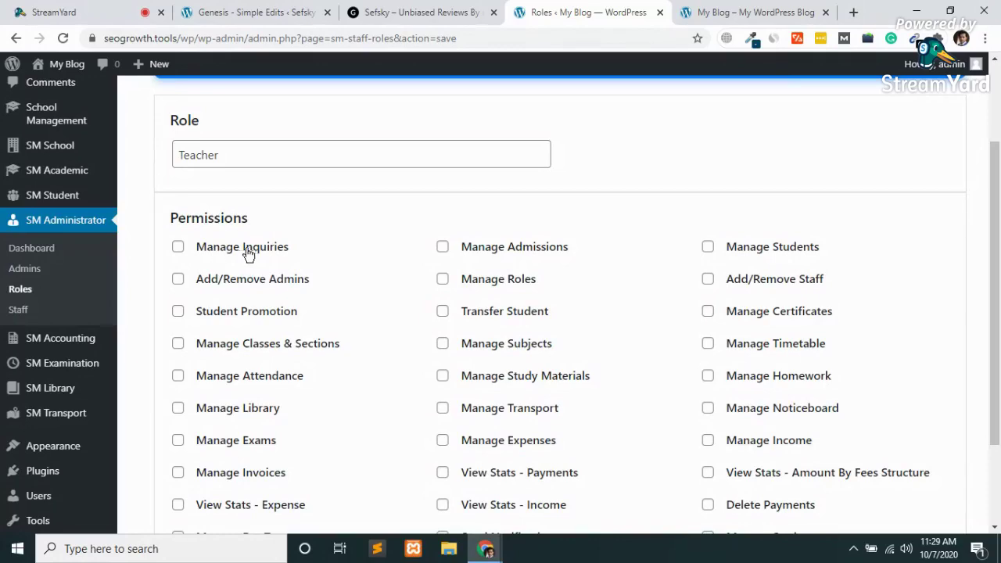
{"action": "scroll", "coordinate": [245, 252], "scroll_direction": "down", "scroll_amount": 2}
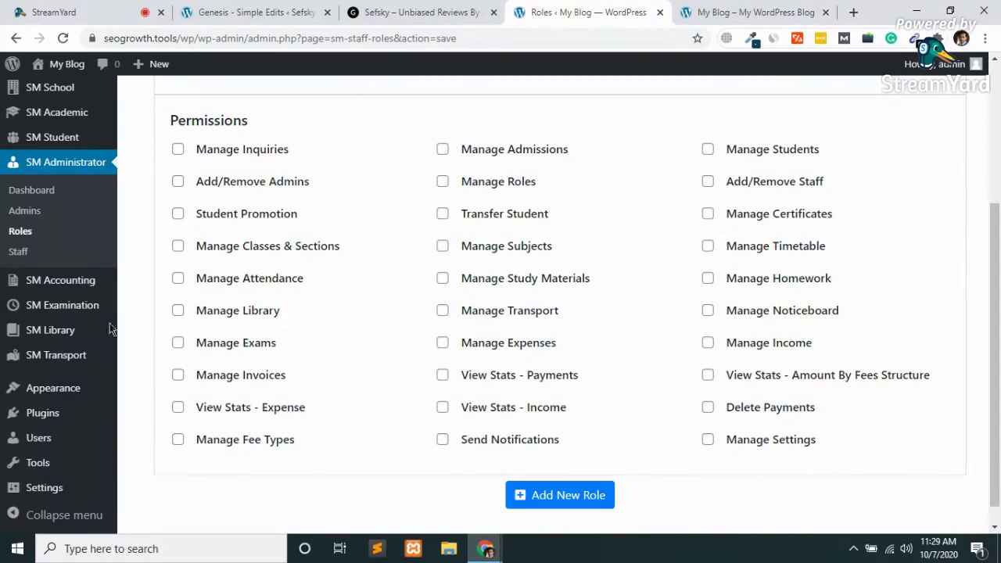
{"action": "mouse_move", "coordinate": [61, 291]}
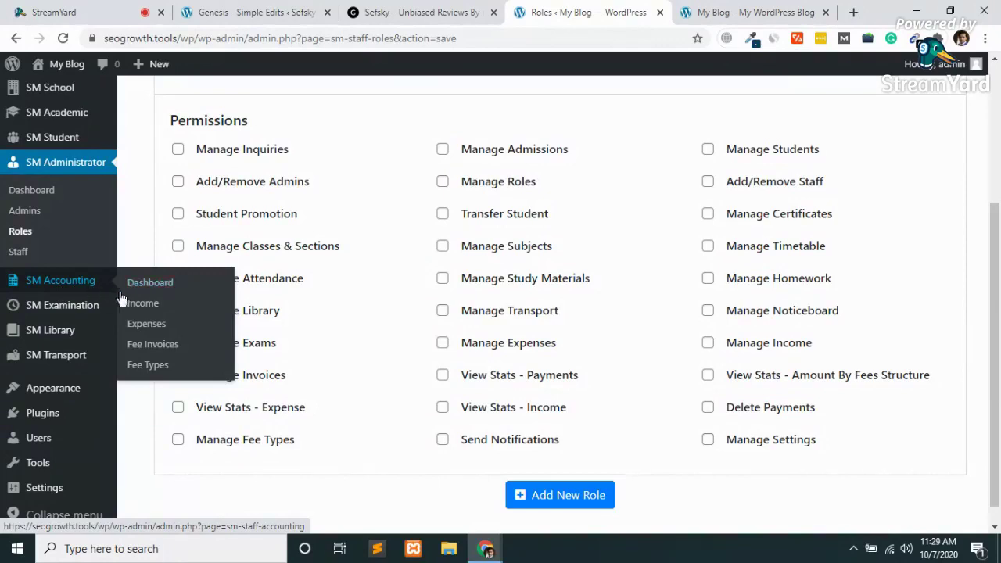
Open SM Accounting and choose Add New Income from its Income card.
{"action": "left_click", "coordinate": [149, 294]}
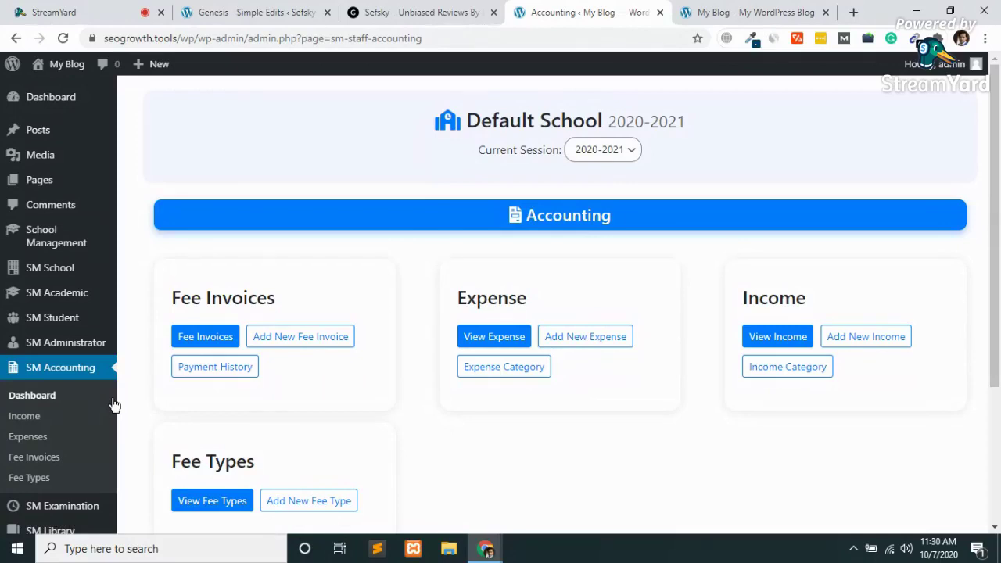
{"action": "scroll", "coordinate": [262, 391], "scroll_direction": "down", "scroll_amount": 2}
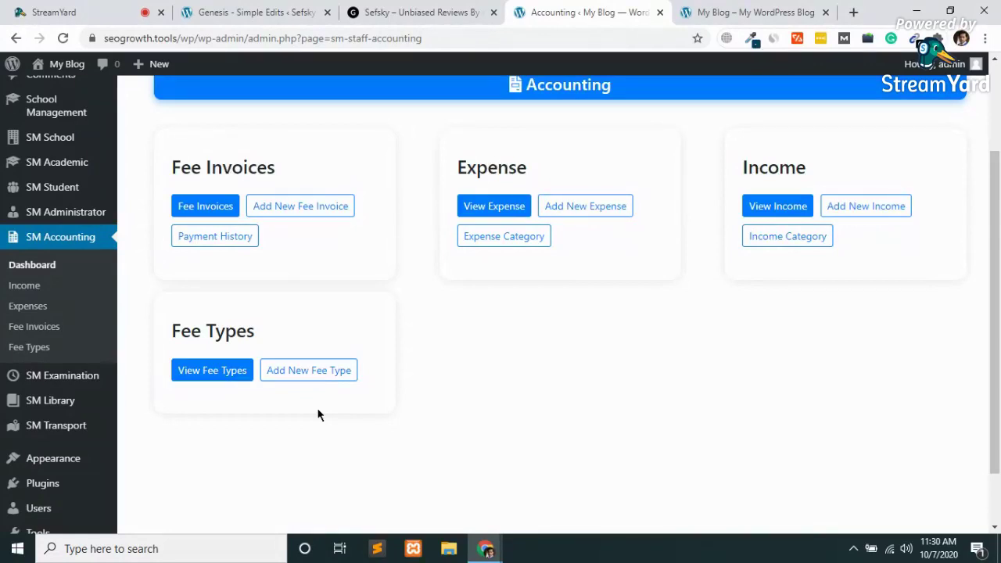
{"action": "scroll", "coordinate": [318, 415], "scroll_direction": "up", "scroll_amount": 1}
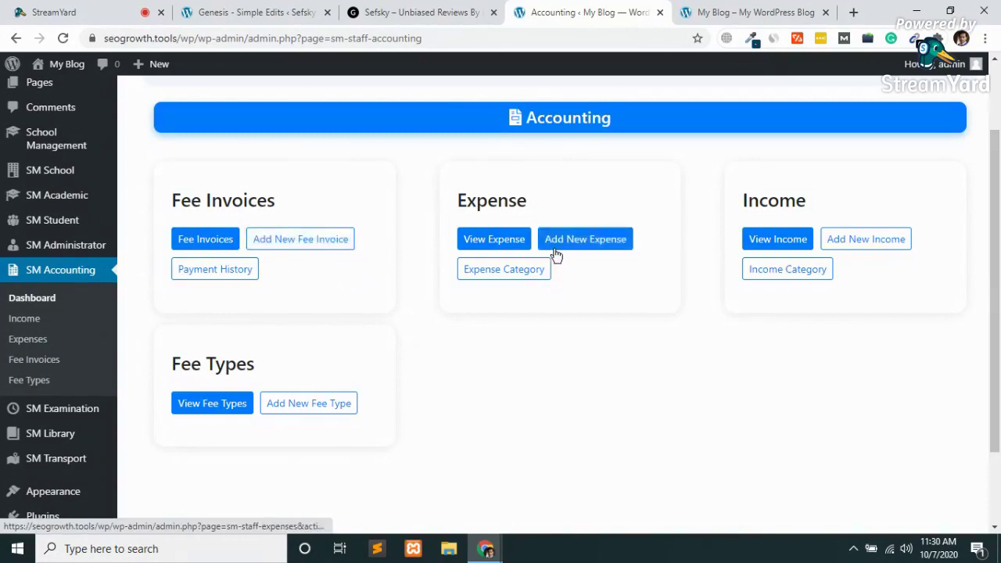
{"action": "left_click", "coordinate": [859, 243]}
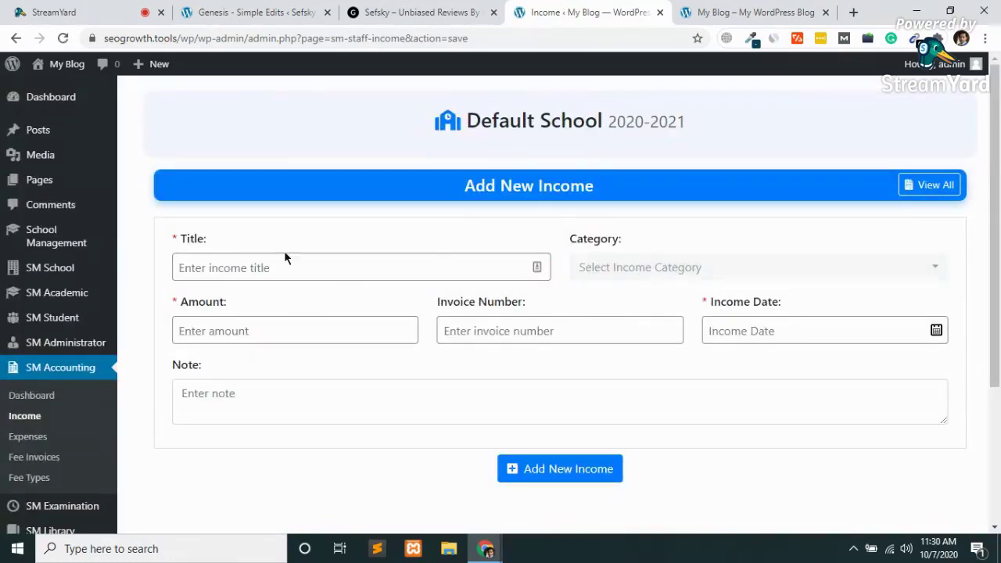
Inspect the income Category list and Amount field, leaving every field blank.
{"action": "left_click", "coordinate": [669, 271]}
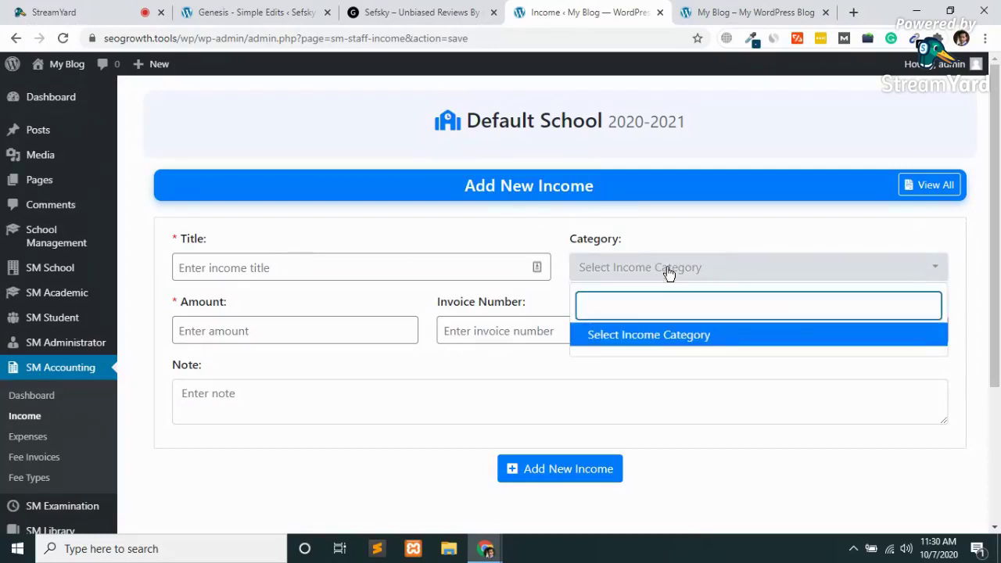
{"action": "left_click", "coordinate": [648, 267]}
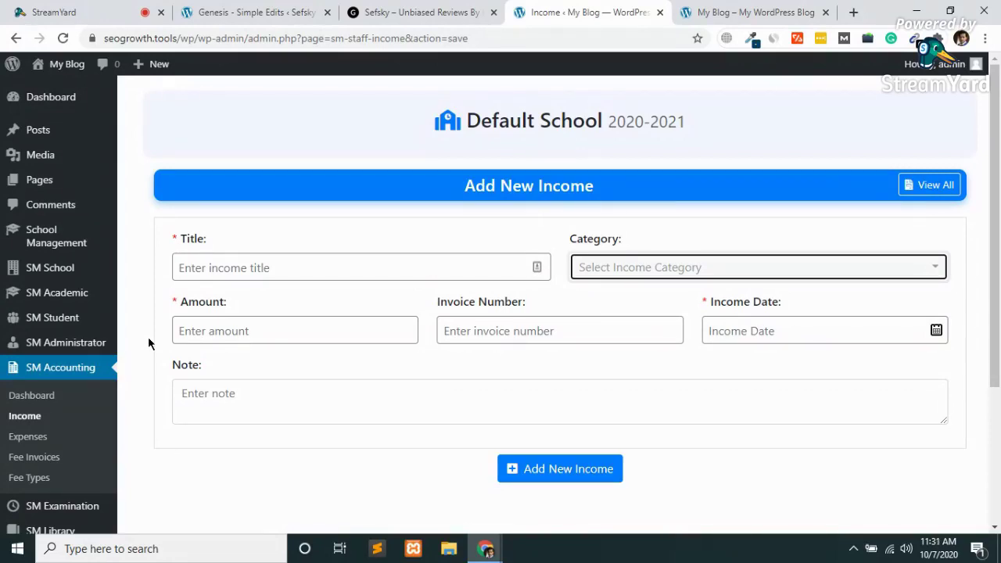
{"action": "left_click", "coordinate": [244, 332]}
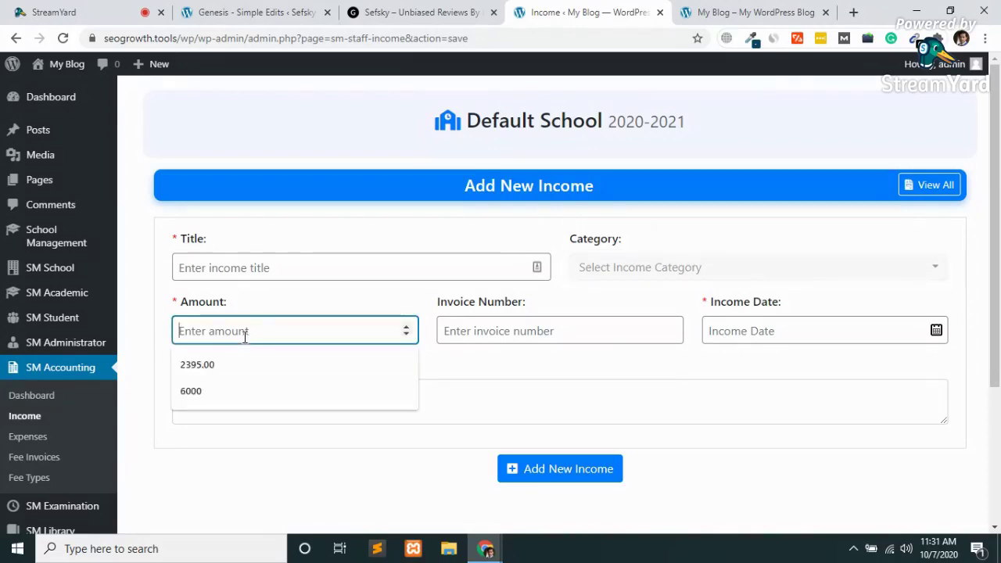
{"action": "left_click", "coordinate": [487, 347]}
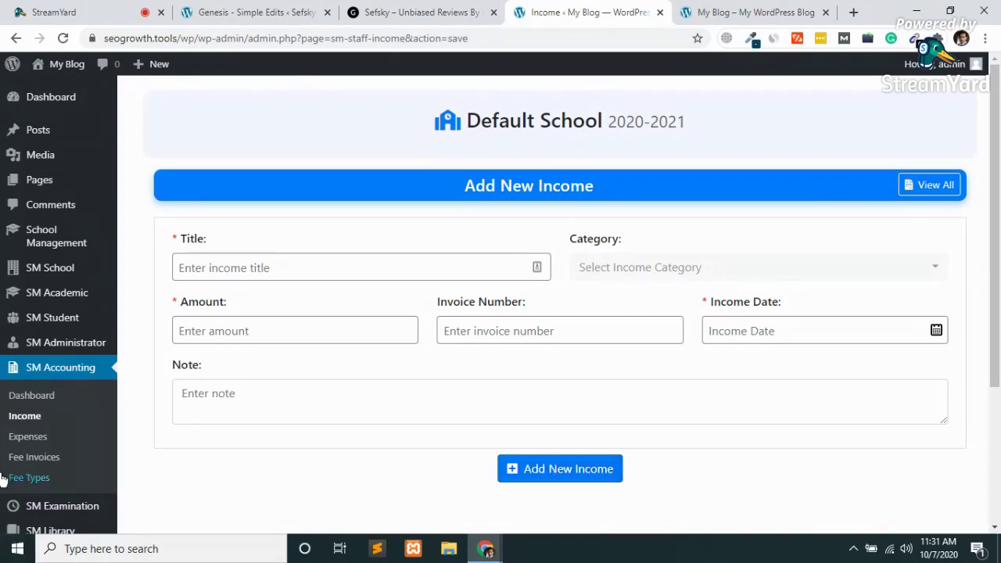
Leave the income form and open Exam Results from the SM Examination menu.
{"action": "scroll", "coordinate": [3, 475], "scroll_direction": "down", "scroll_amount": 3}
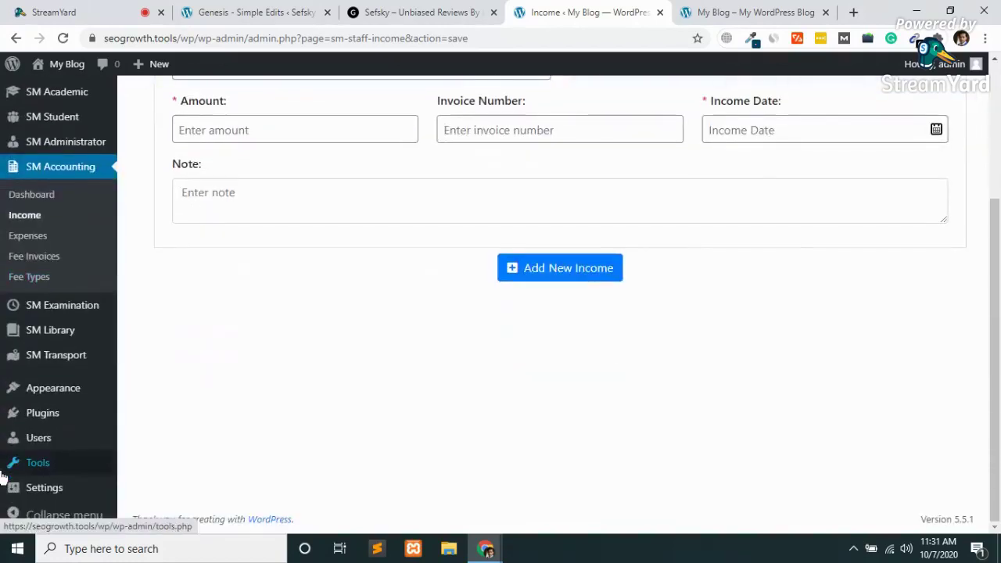
{"action": "mouse_move", "coordinate": [2, 473]}
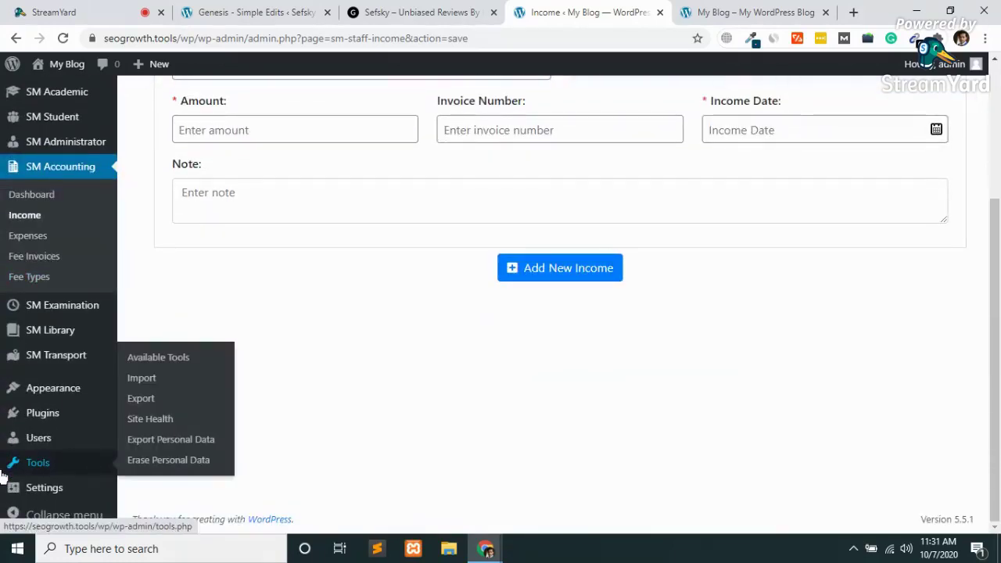
{"action": "mouse_move", "coordinate": [72, 315]}
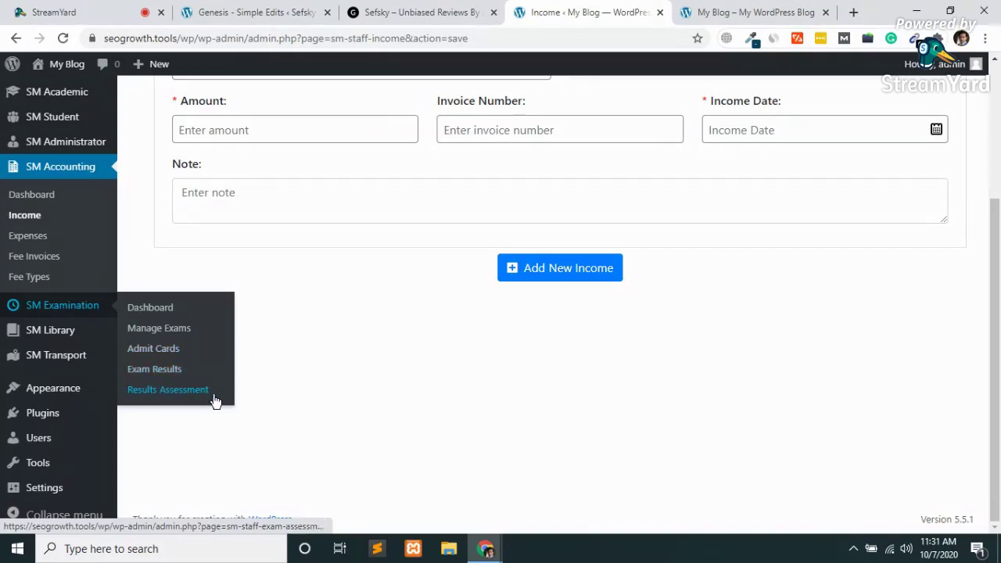
{"action": "left_click", "coordinate": [159, 379]}
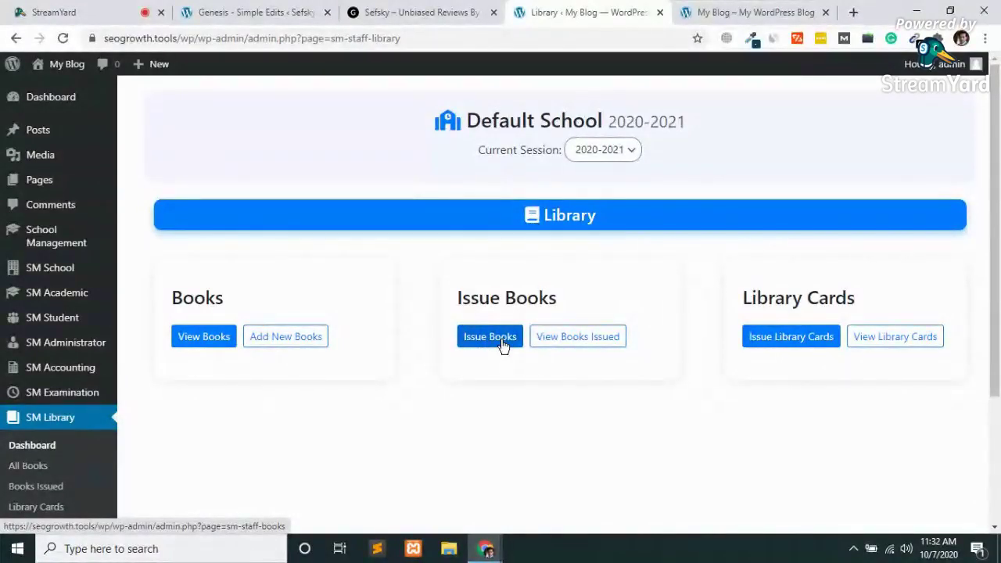
{"action": "mouse_move", "coordinate": [49, 379]}
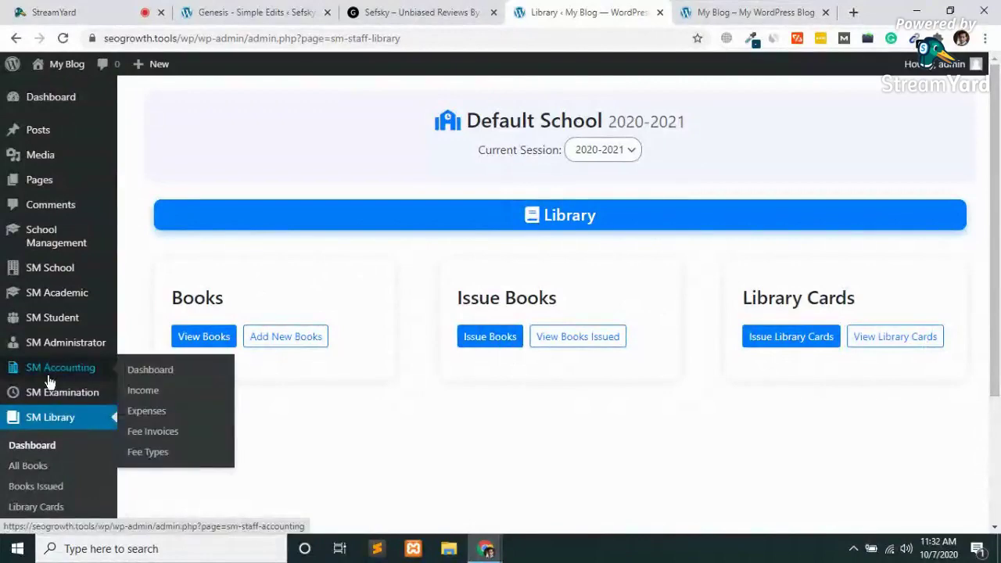
{"action": "scroll", "coordinate": [49, 378], "scroll_direction": "down", "scroll_amount": 3}
{"action": "mouse_move", "coordinate": [14, 353]}
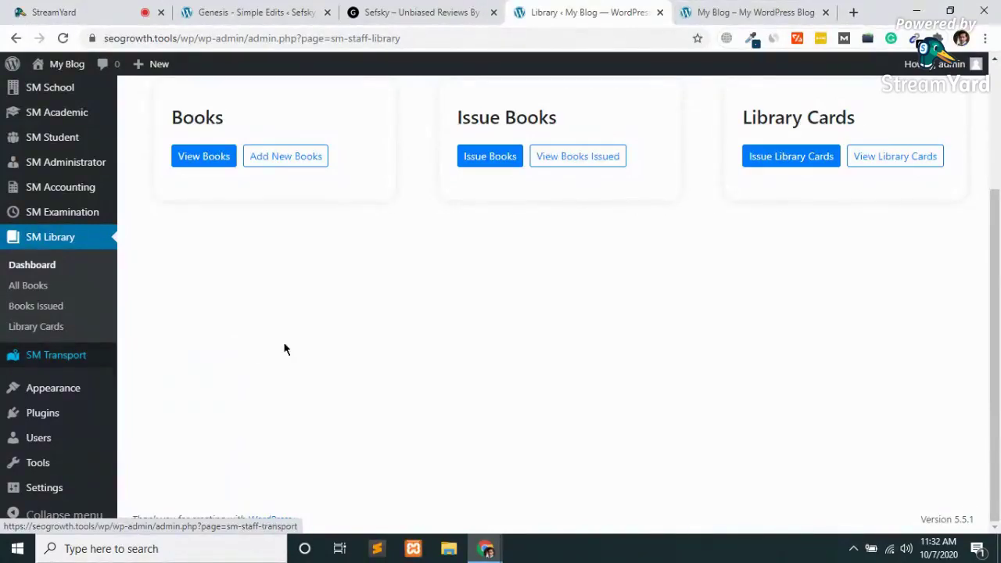
{"action": "scroll", "coordinate": [284, 349], "scroll_direction": "up", "scroll_amount": 1}
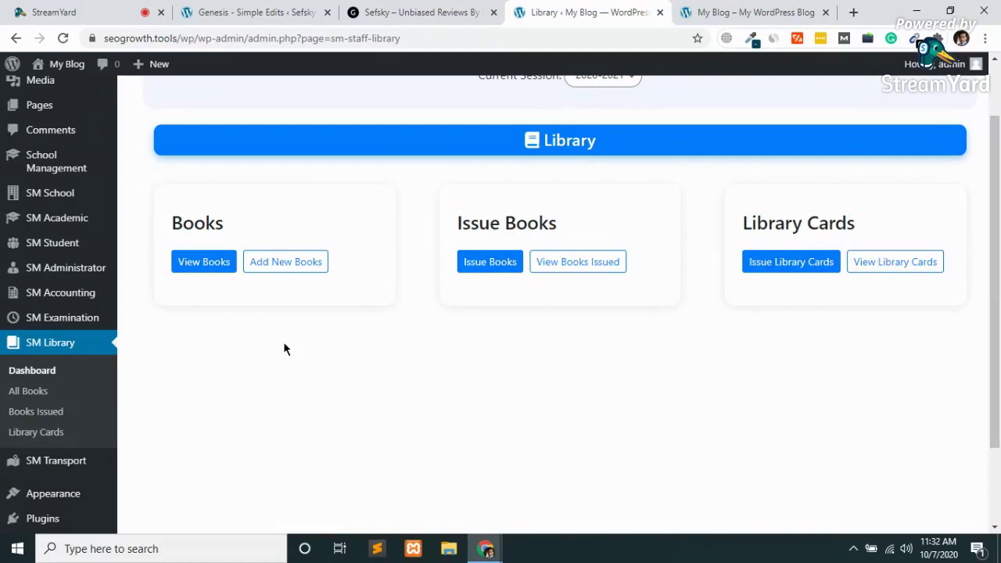
{"action": "scroll", "coordinate": [284, 349], "scroll_direction": "up", "scroll_amount": 1}
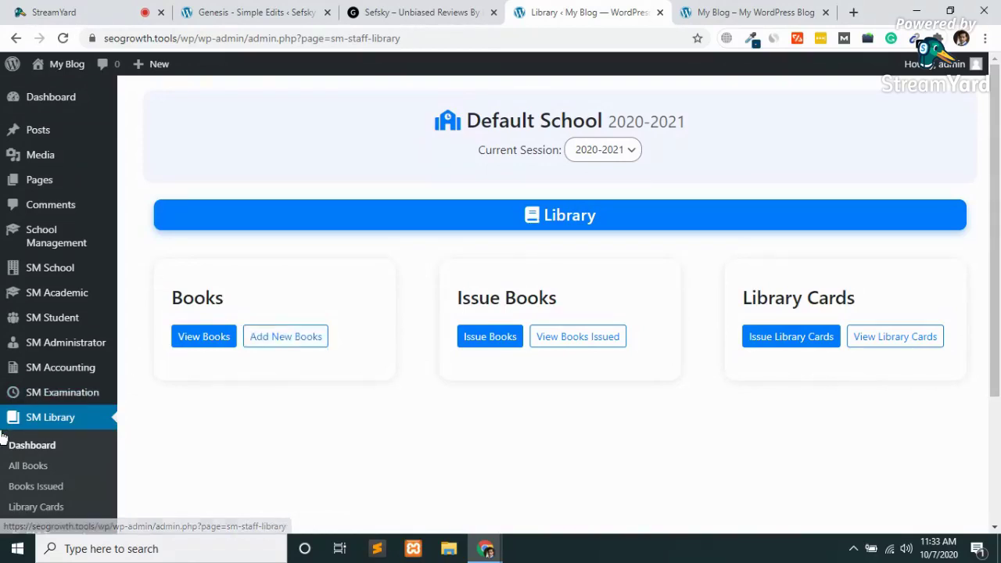
{"action": "scroll", "coordinate": [3, 438], "scroll_direction": "down", "scroll_amount": 2}
{"action": "mouse_move", "coordinate": [2, 438]}
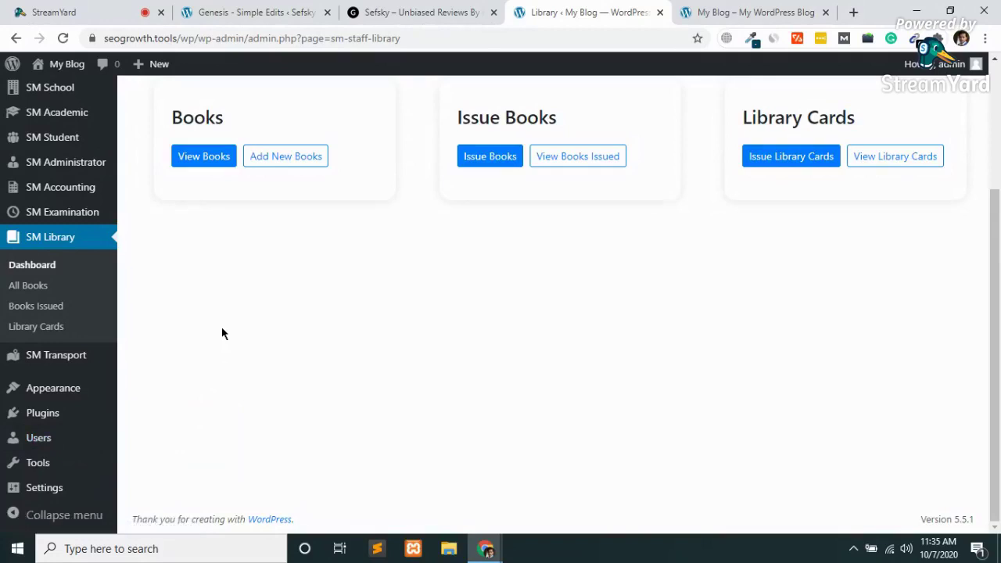
{"action": "scroll", "coordinate": [222, 330], "scroll_direction": "up", "scroll_amount": 3}
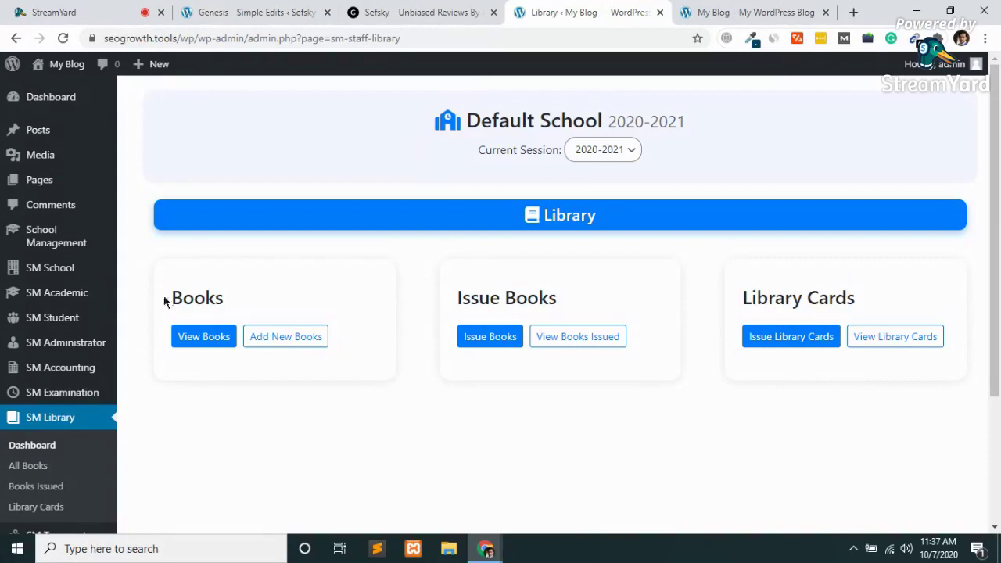
Close the Library admin, My Blog and Genesis Simple Edits tabs, then click End Broadcast in StreamYard.
{"action": "mouse_move", "coordinate": [30, 362]}
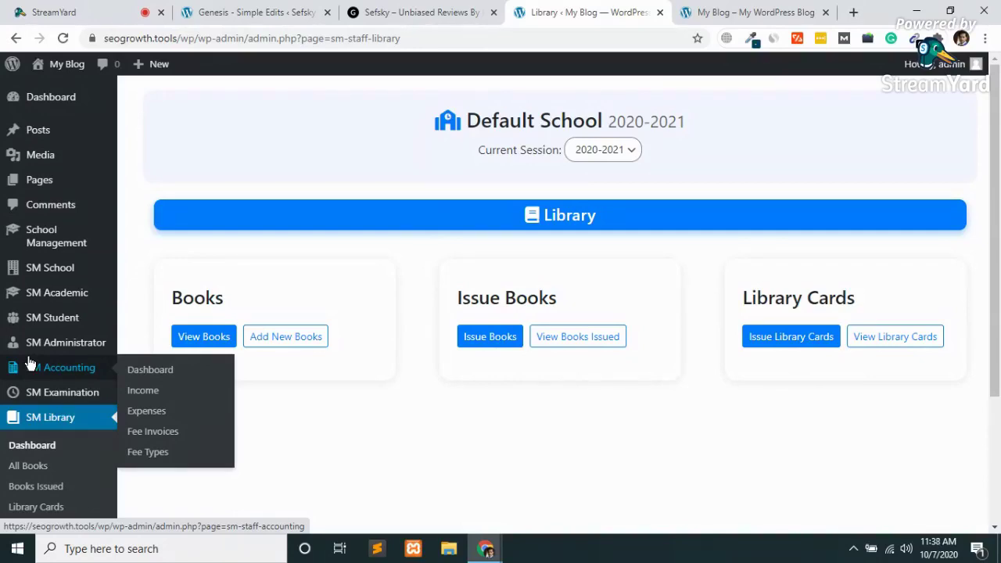
{"action": "key", "text": "ctrl+w"}
{"action": "key", "text": "ctrl+w"}
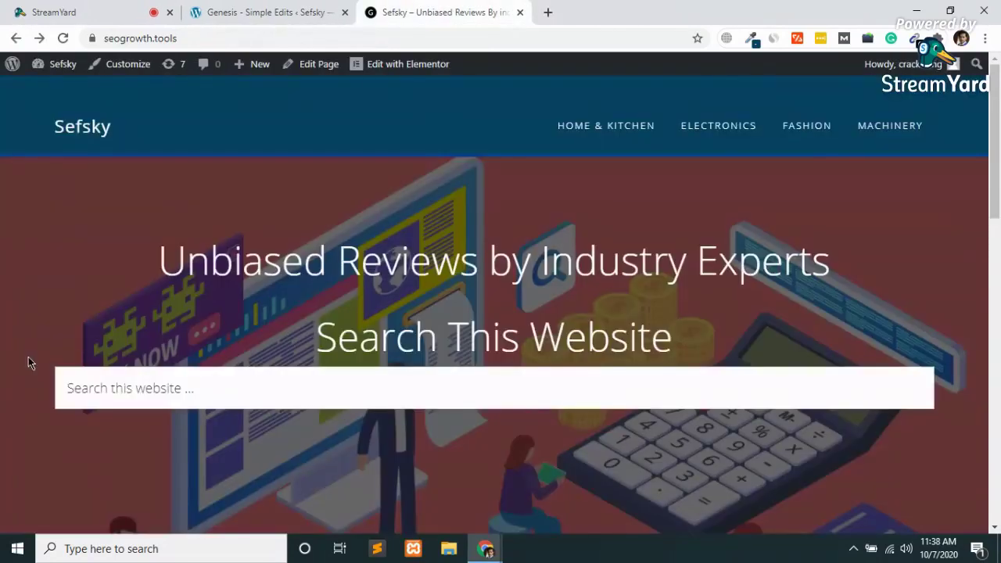
{"action": "key", "text": "ctrl+w"}
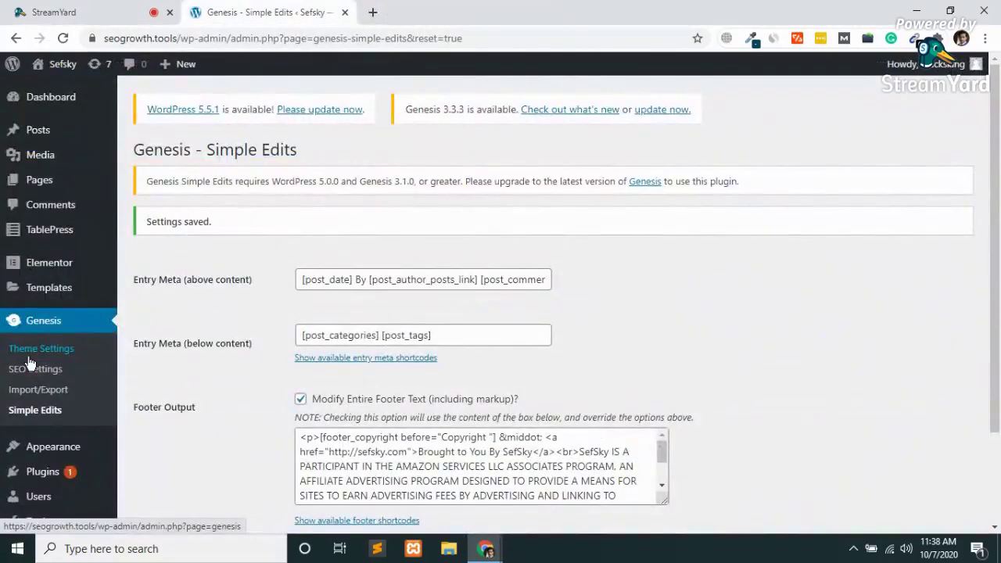
{"action": "key", "text": "ctrl+w"}
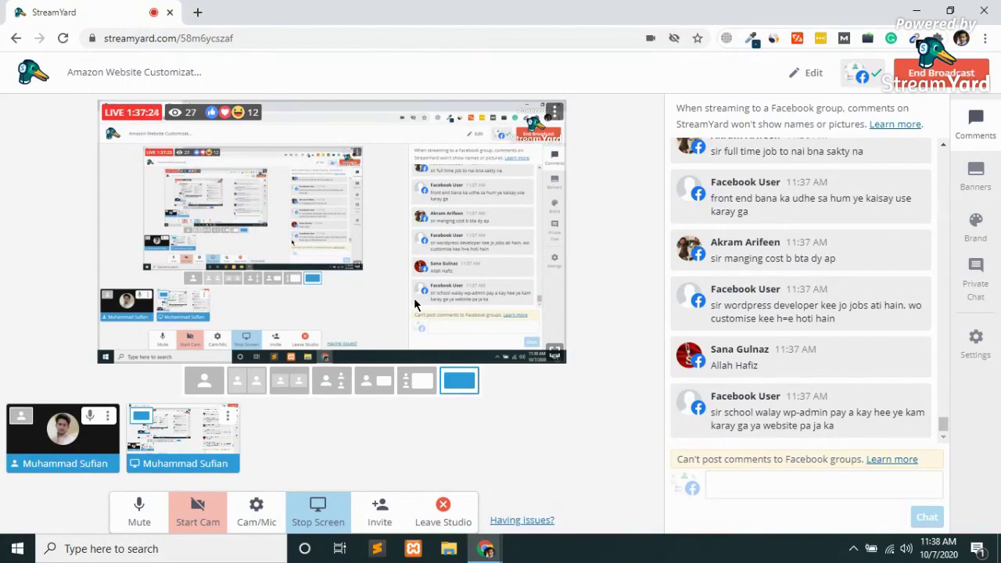
{"action": "left_click", "coordinate": [948, 72]}
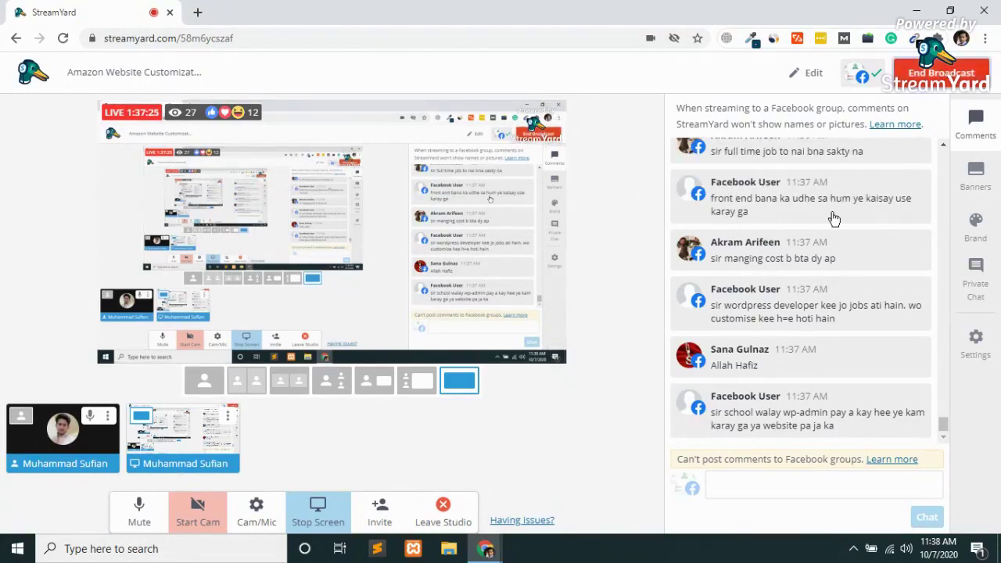